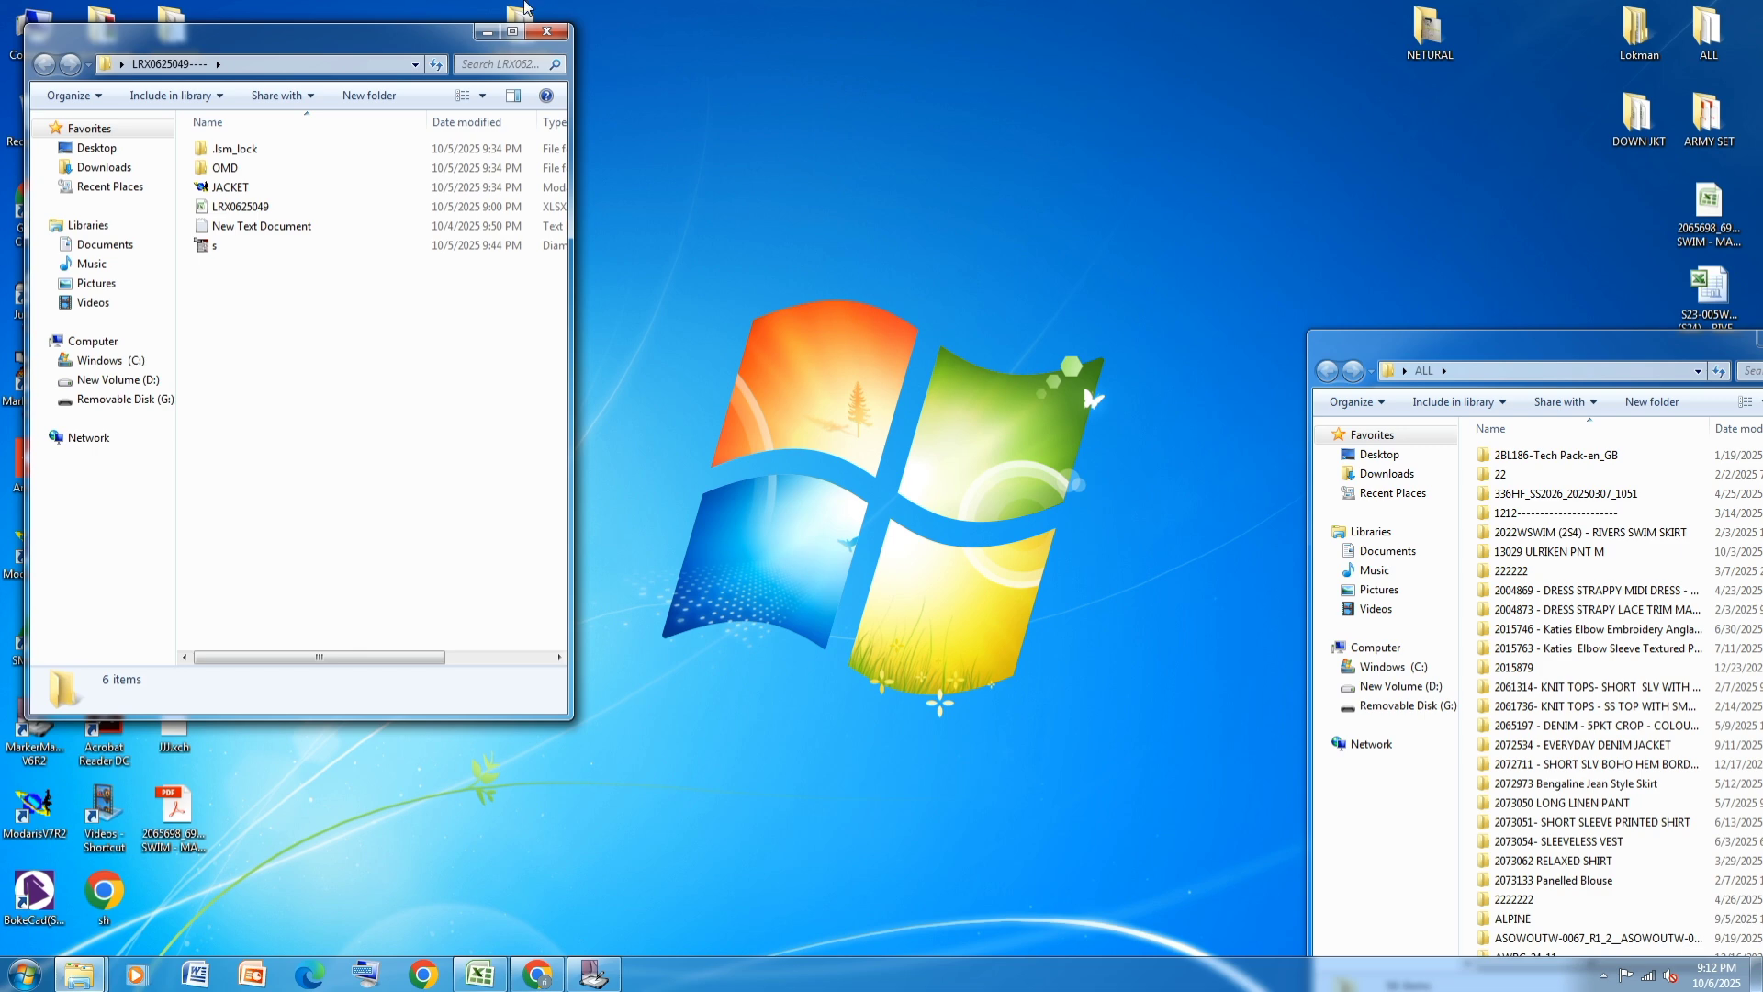
Close the LRX0625049---- folder window and switch to MarkerManager
left_click(560, 33)
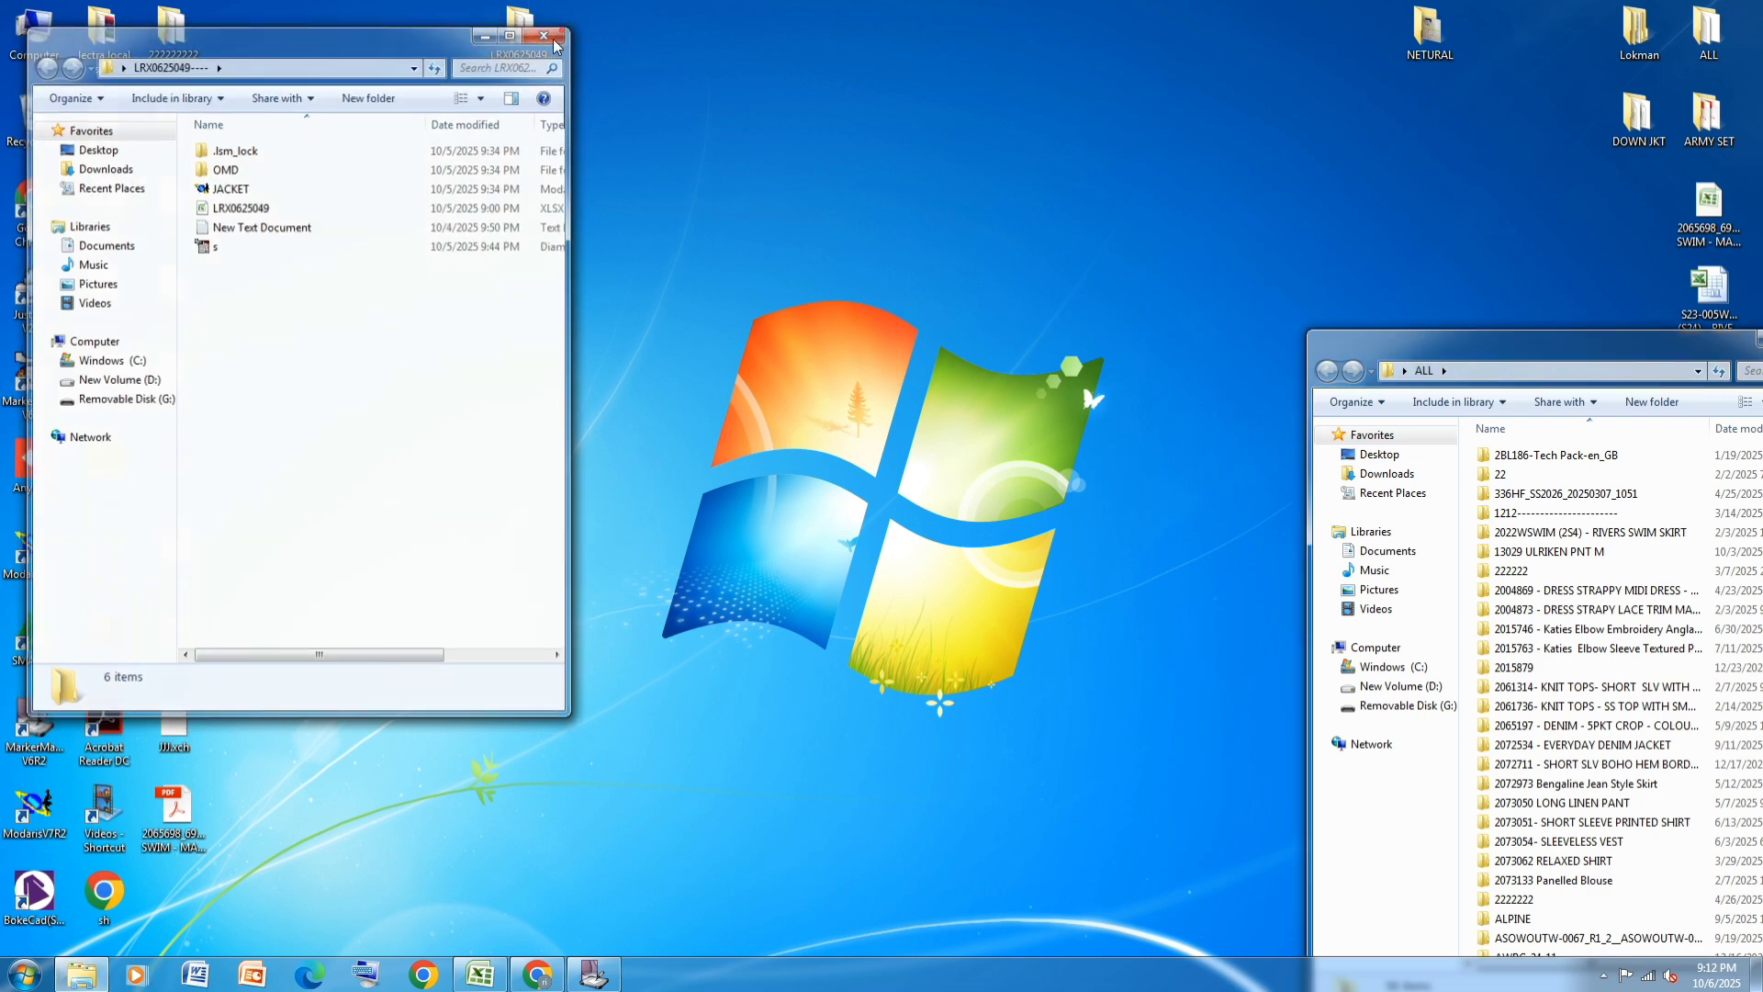
left_click_drag(525, 32, 720, 118)
left_click(593, 973)
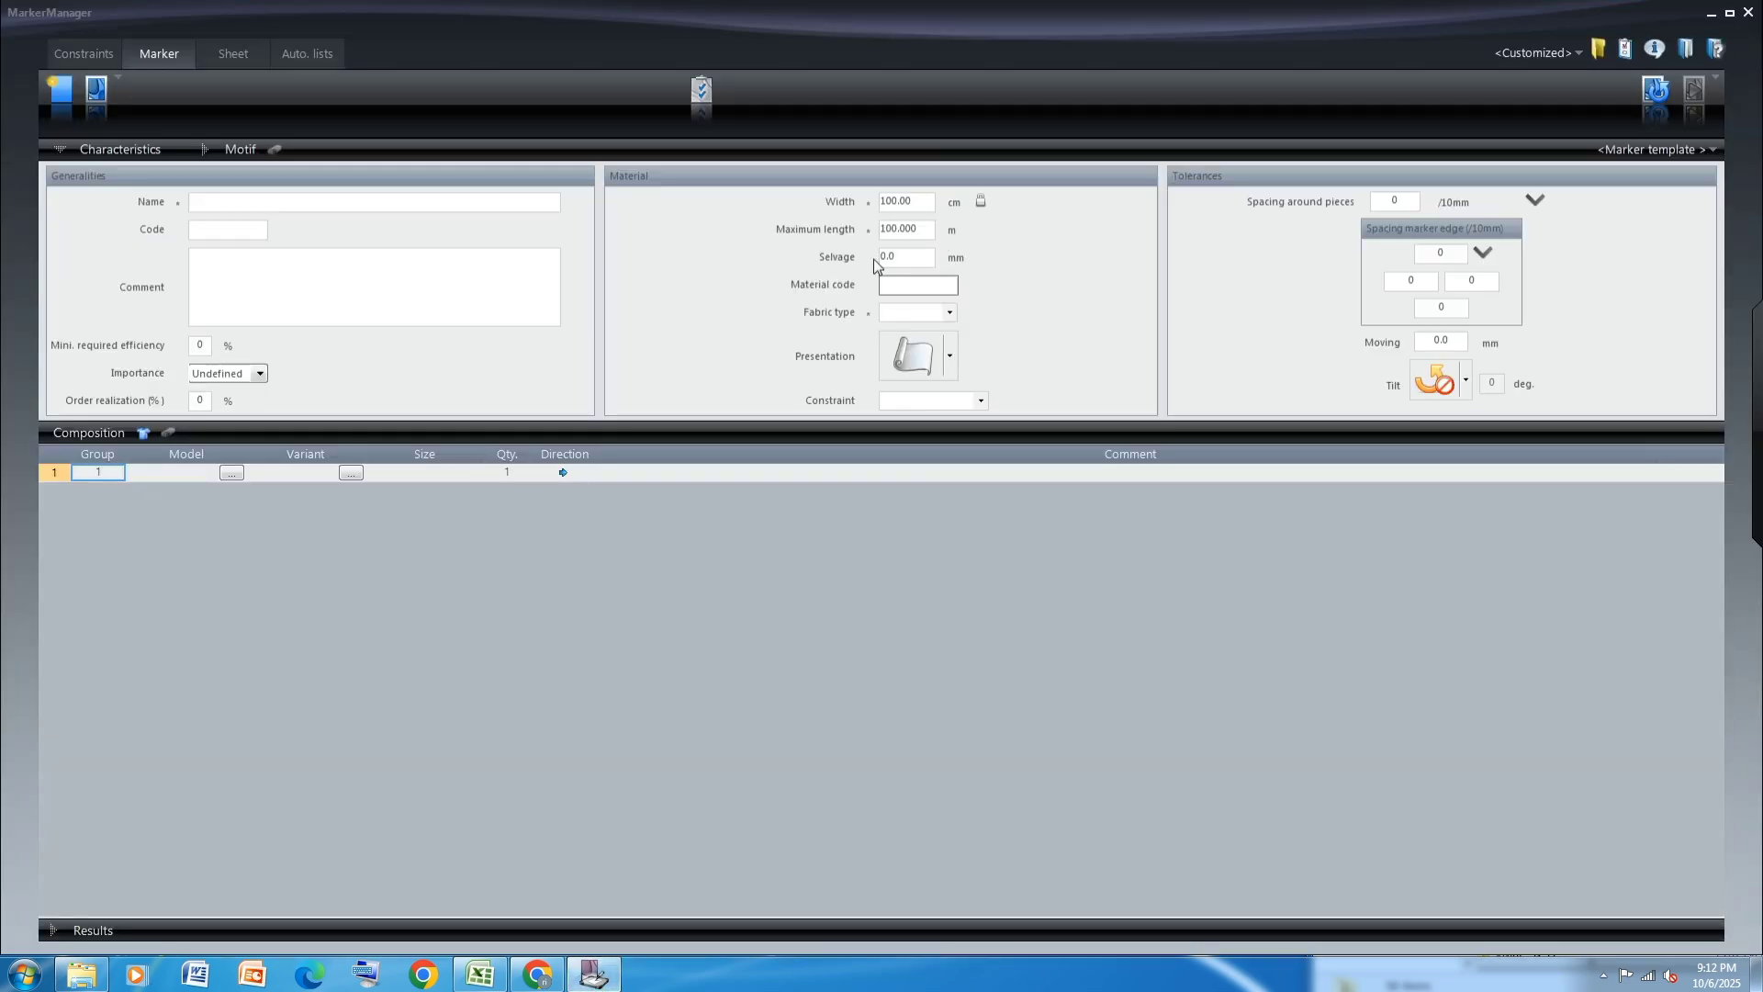
Set the marker reading access path to the LRX0625049---- desktop folder, using the same folder for all data, and apply it
left_click(1598, 50)
left_click(688, 287)
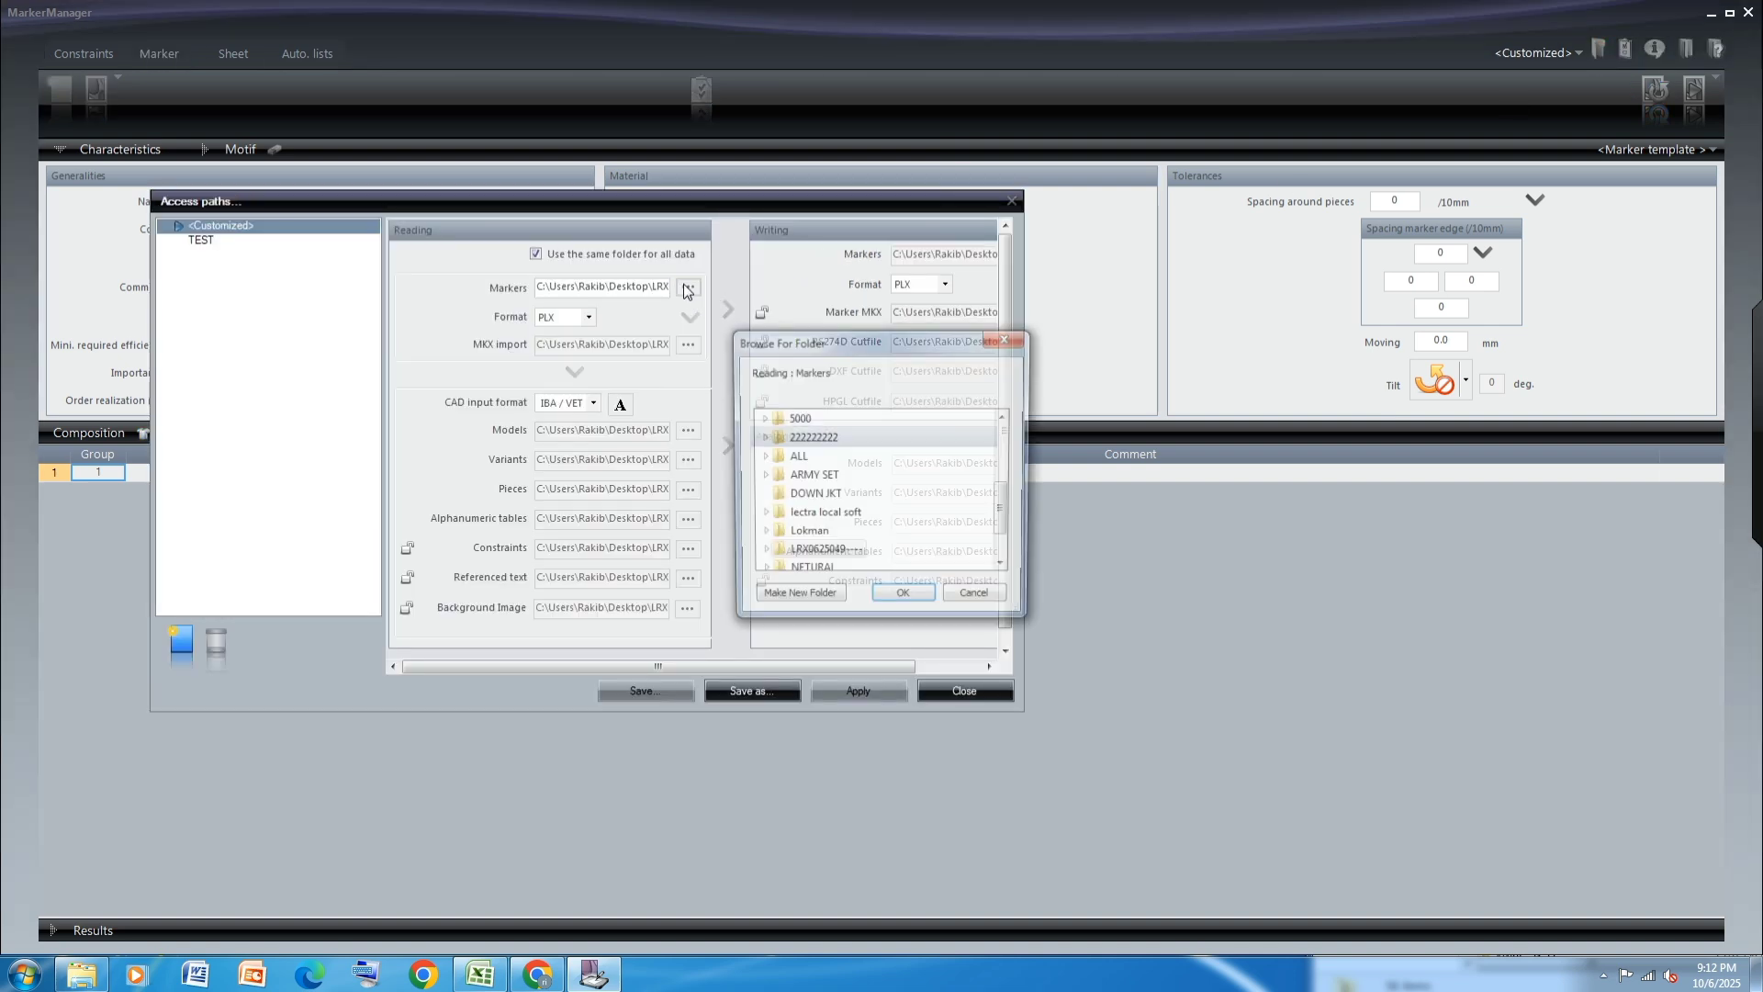
double_click(824, 553)
left_click(904, 600)
left_click(860, 691)
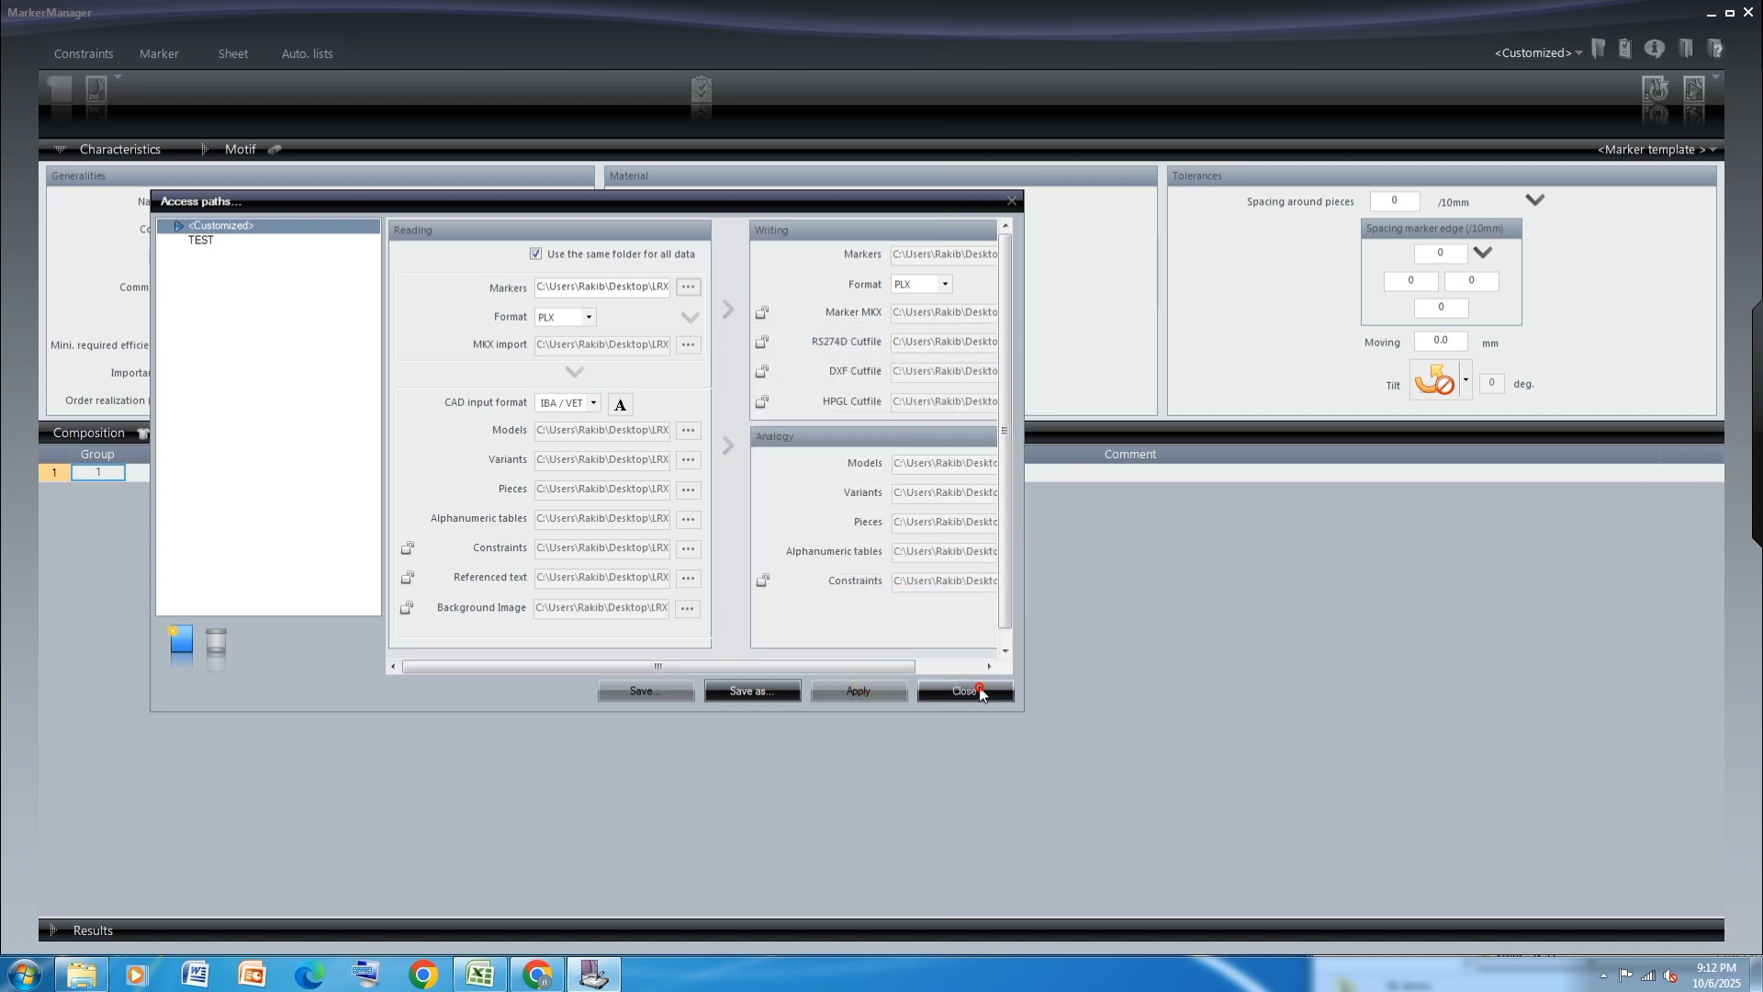
left_click(983, 694)
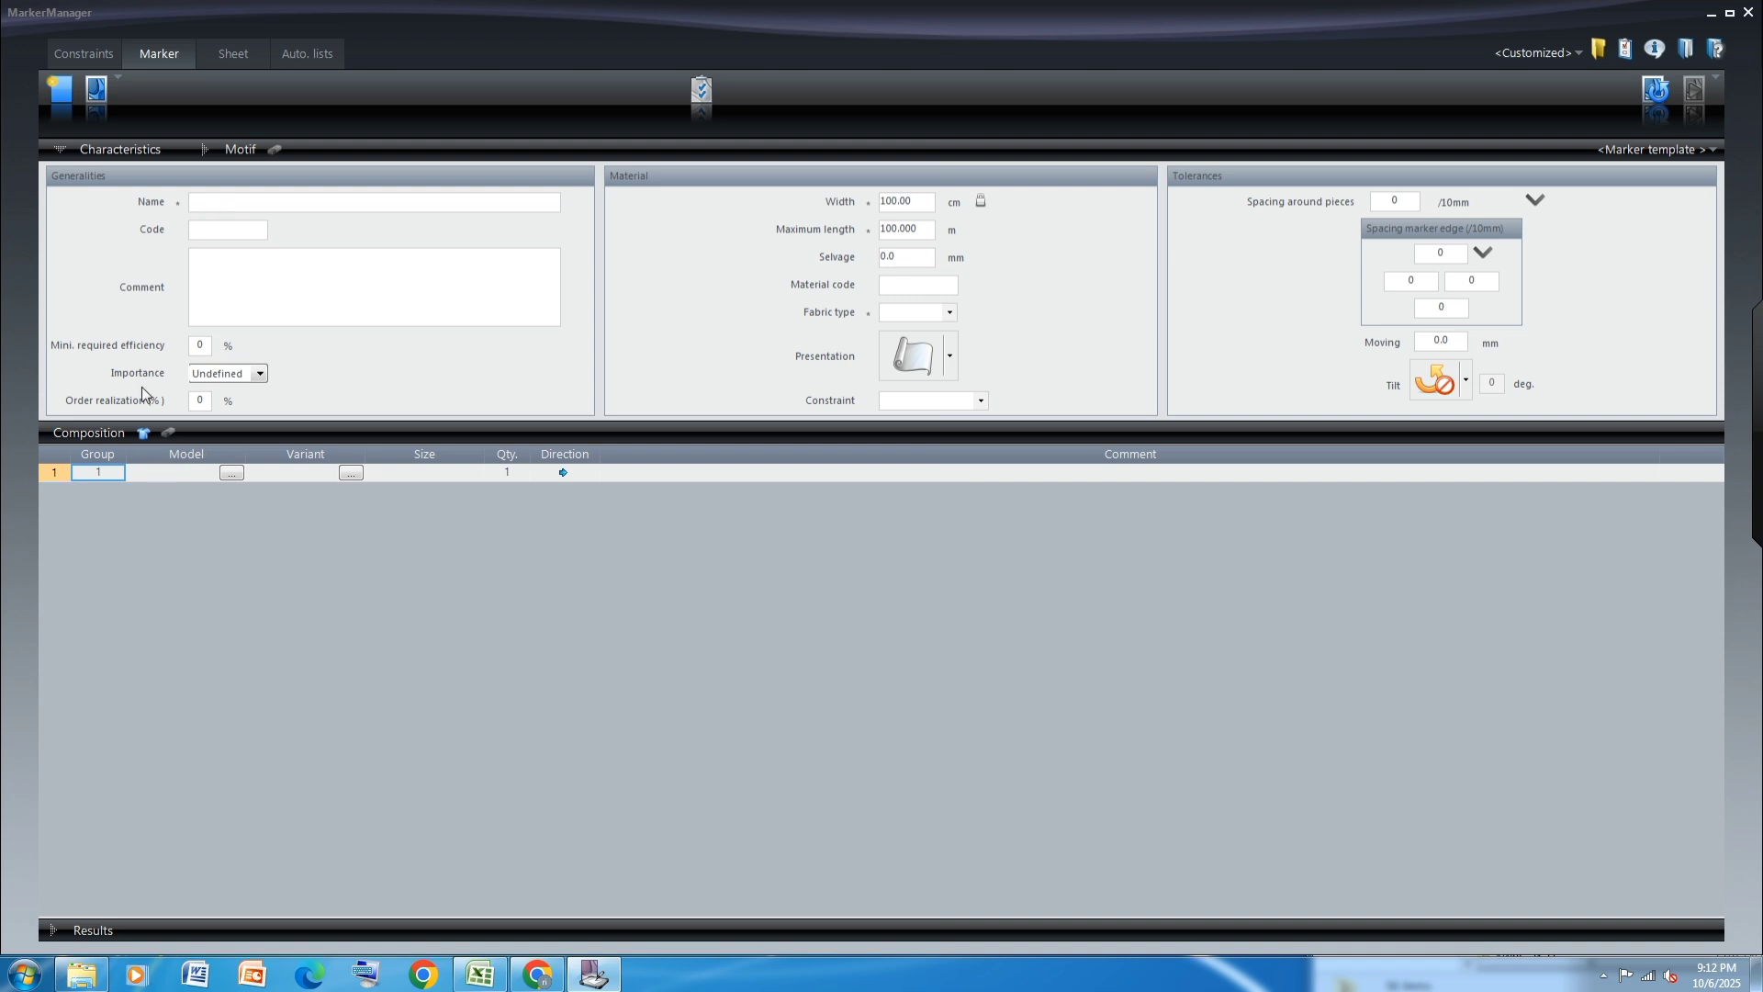
Add sizes XS, S, M, L and XL of the JACKET model's JKT variant to the marker composition
left_click(142, 434)
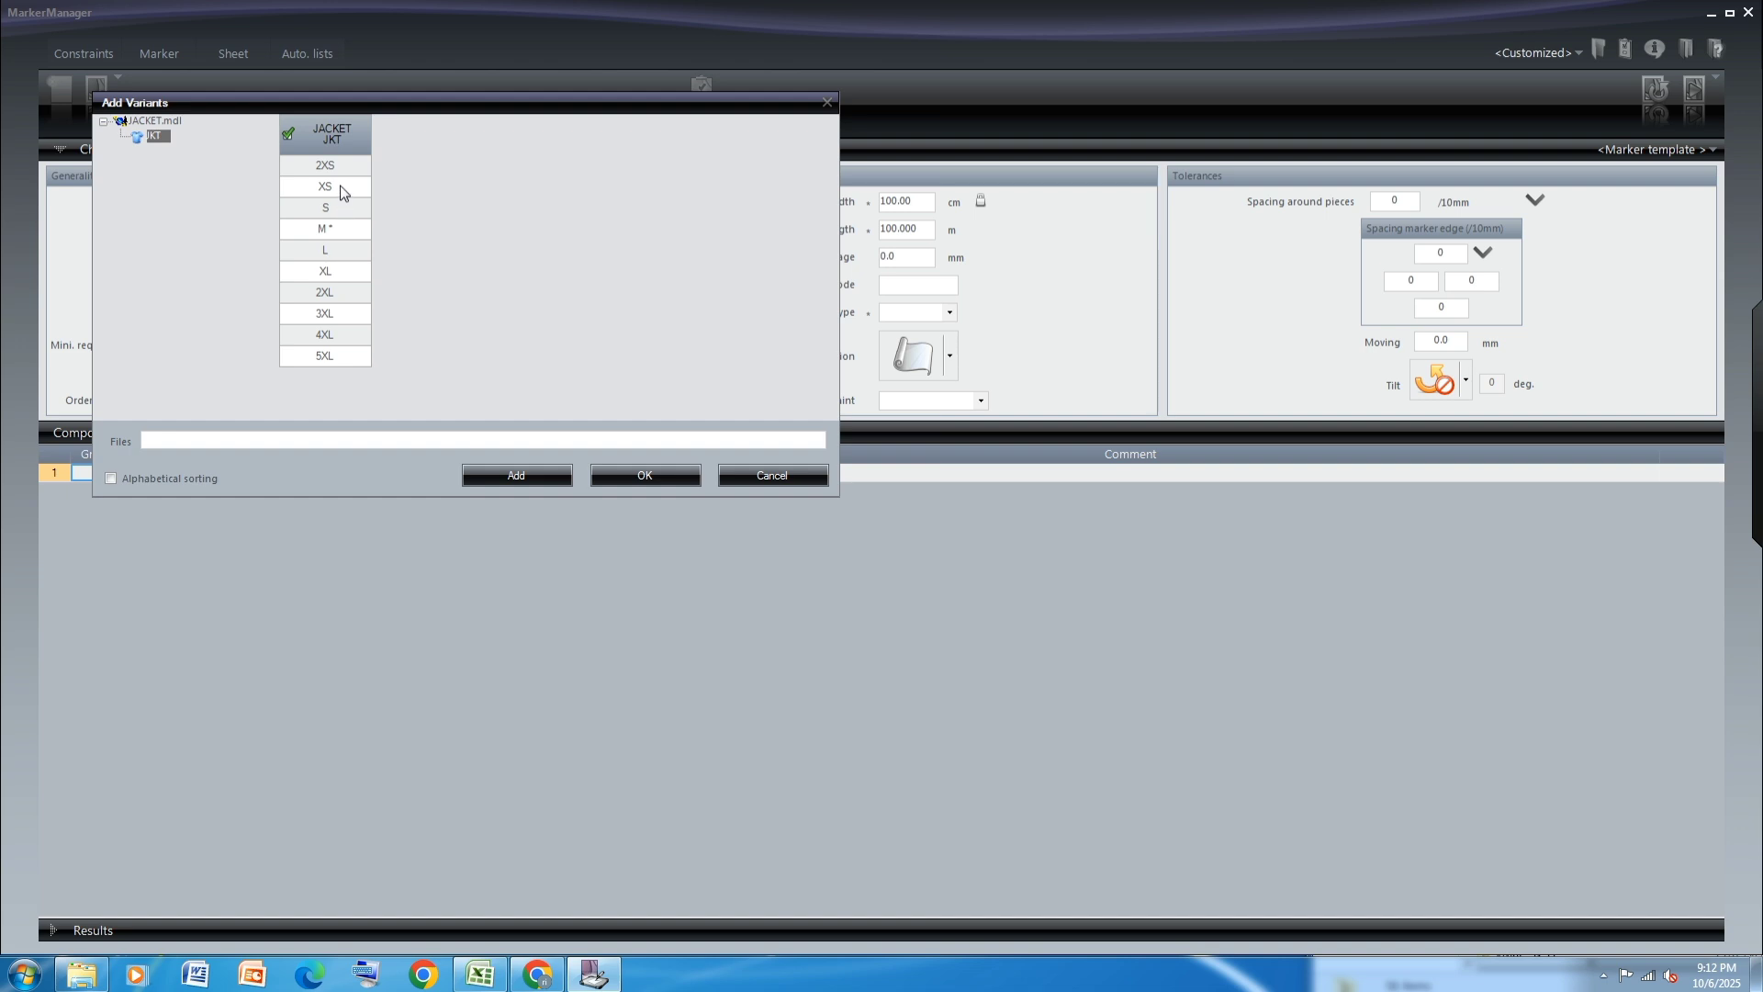
left_click(341, 188)
left_click(340, 210)
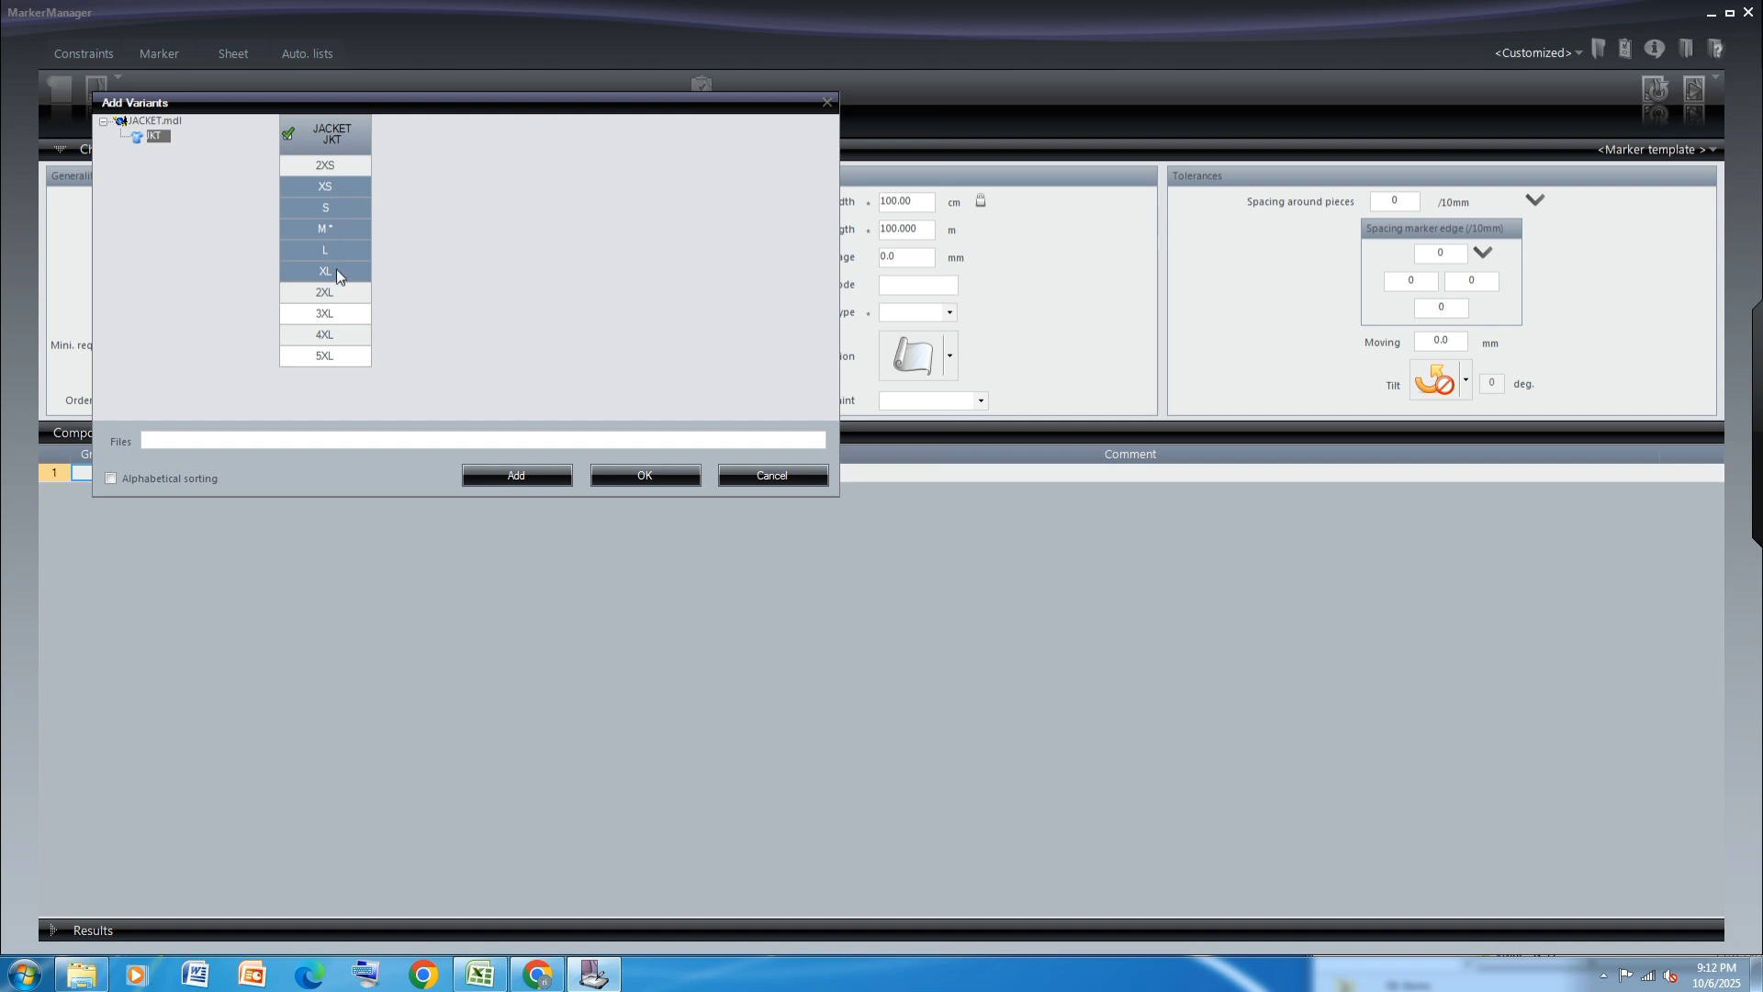
left_click(637, 473)
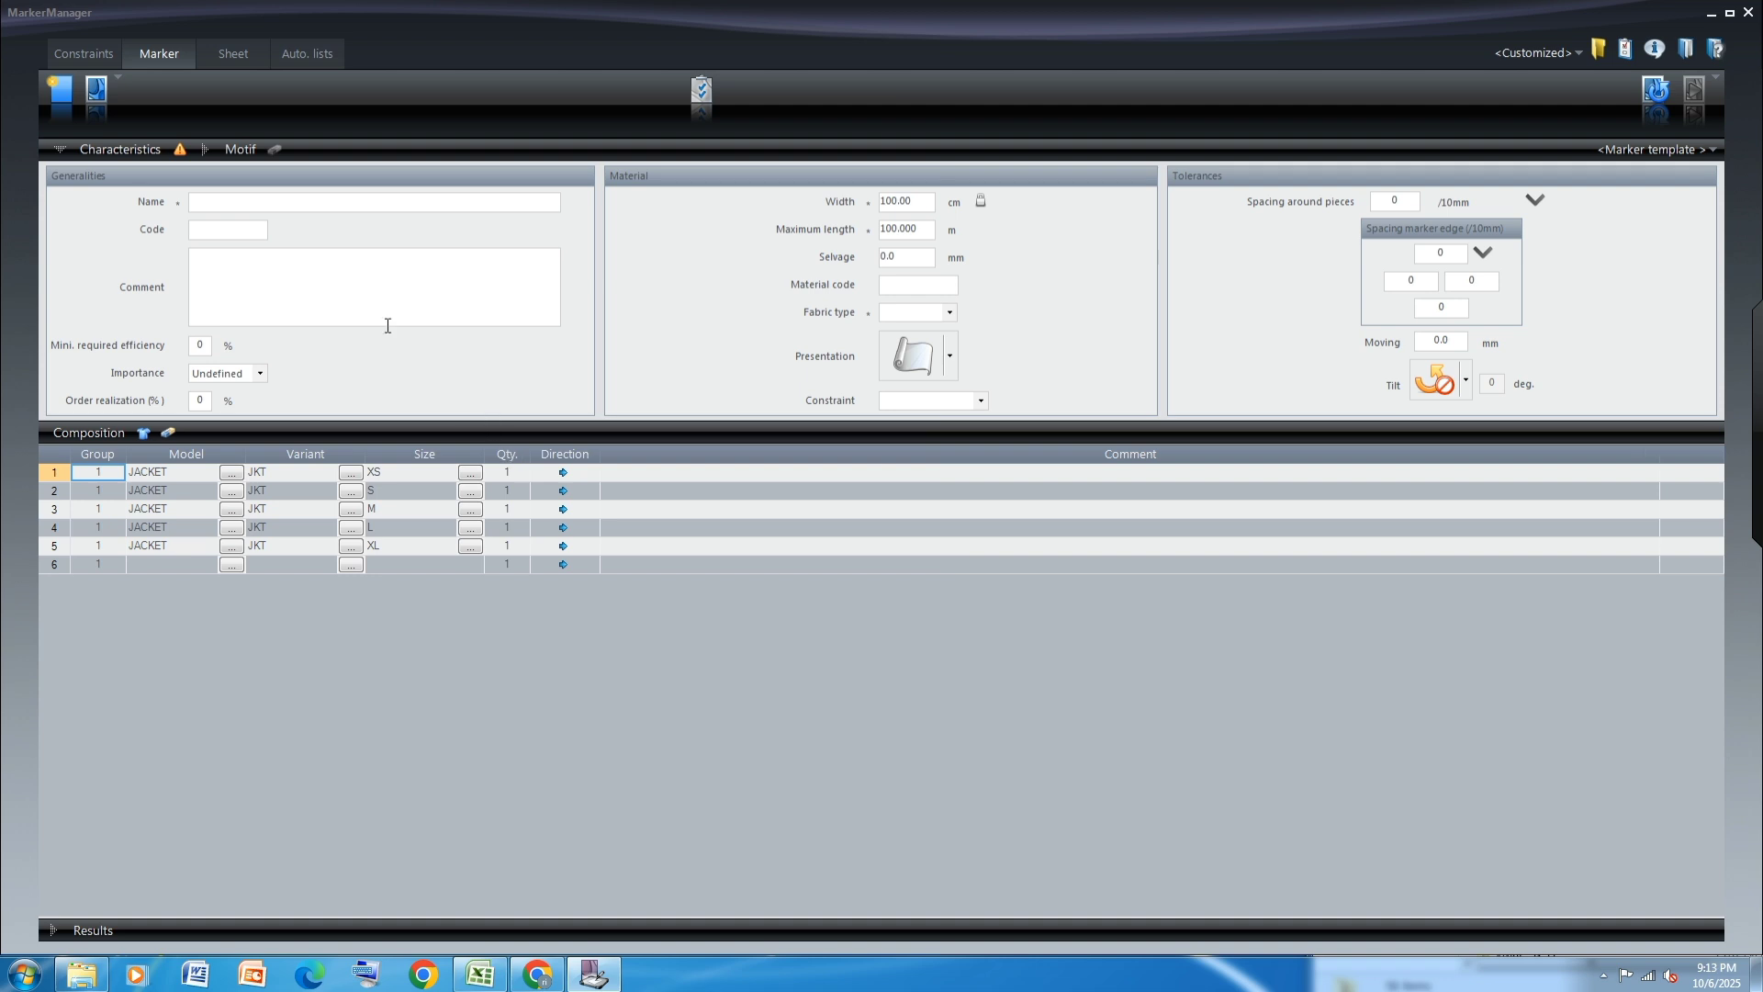
Enter the marker comment "Ratio:XS/2-S/2-M/1-L/2-XL/1=8PCS"
left_click(225, 269)
type("Ratio")
type(":XS/2-S/2")
type("-M/1-L/2-XL")
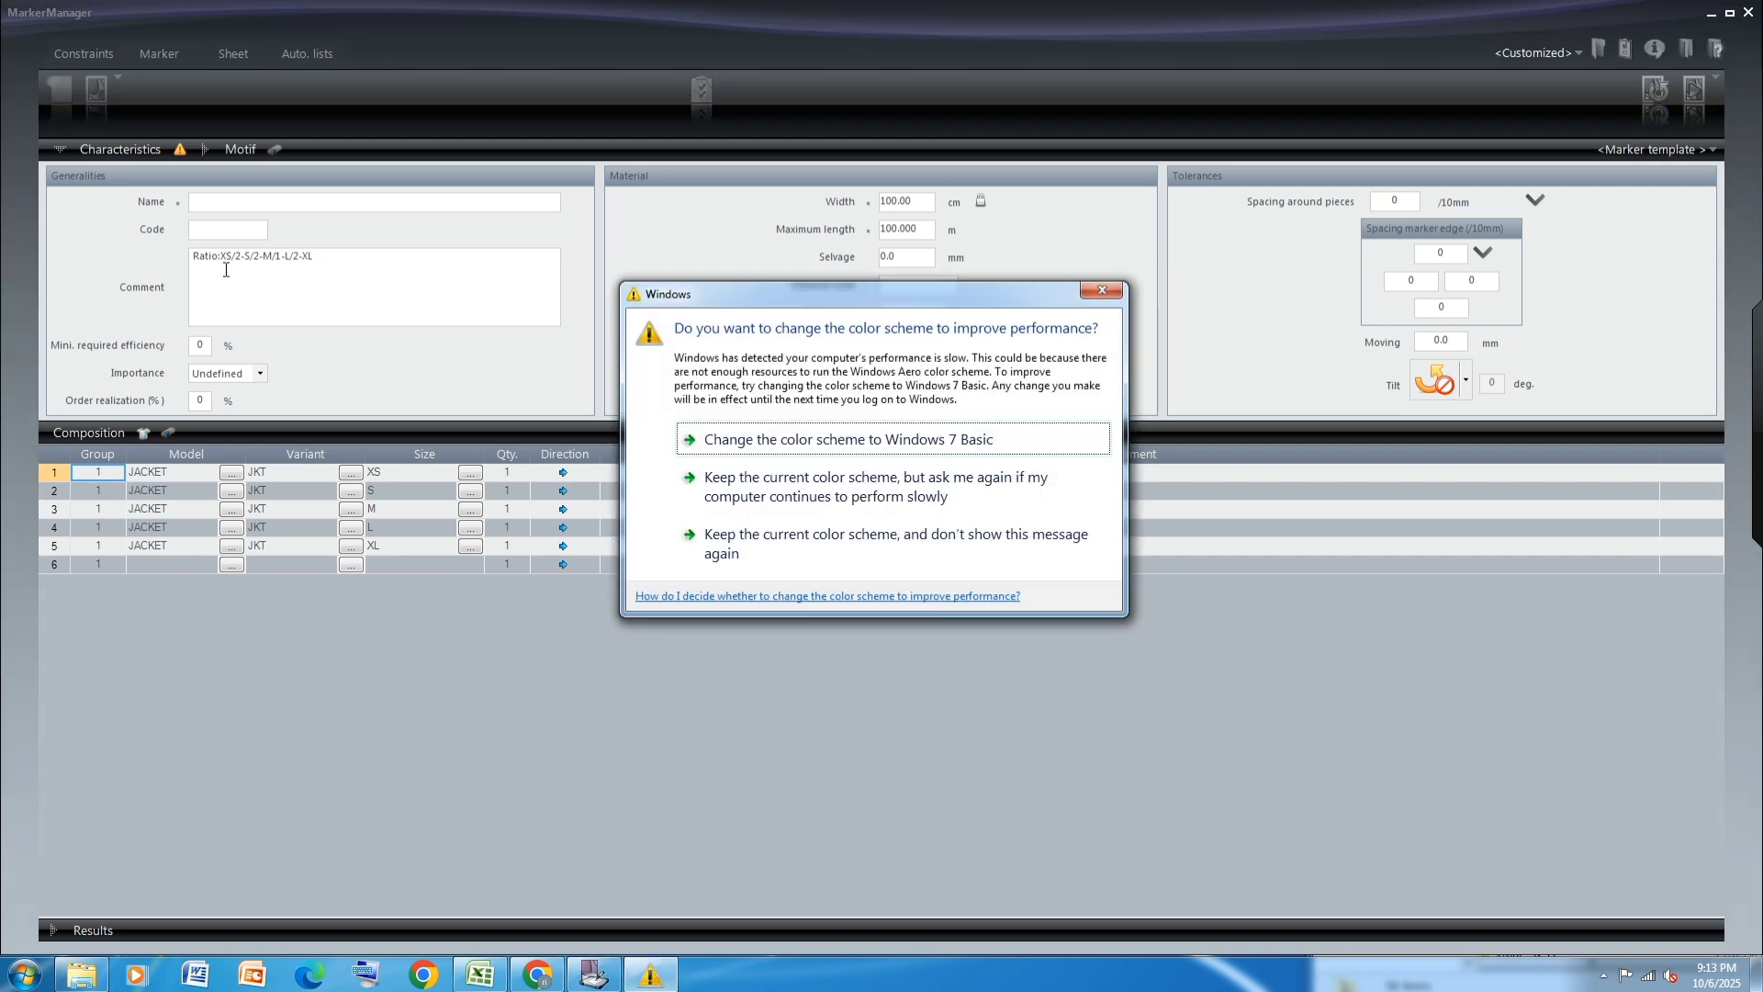
left_click(1101, 290)
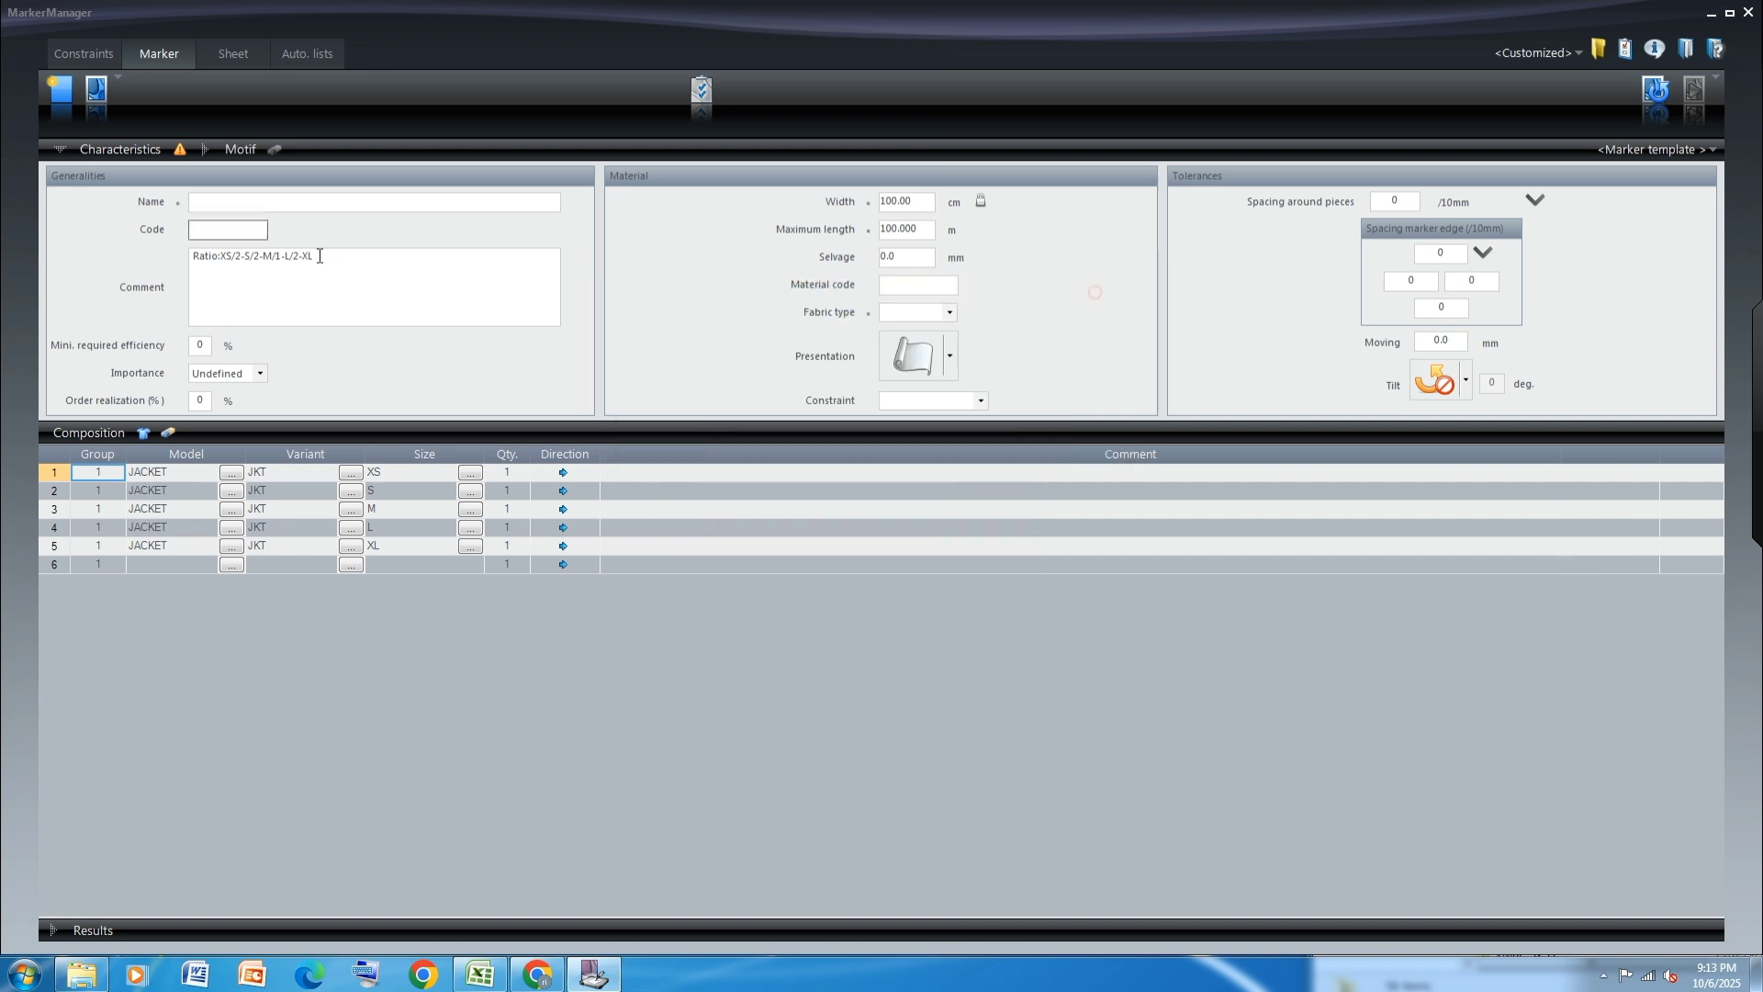
type("1")
type("=")
type("8PCS")
Set the quantity to 2 for sizes XS, S and L, and reverse the direction of sizes S and L
left_click(507, 475)
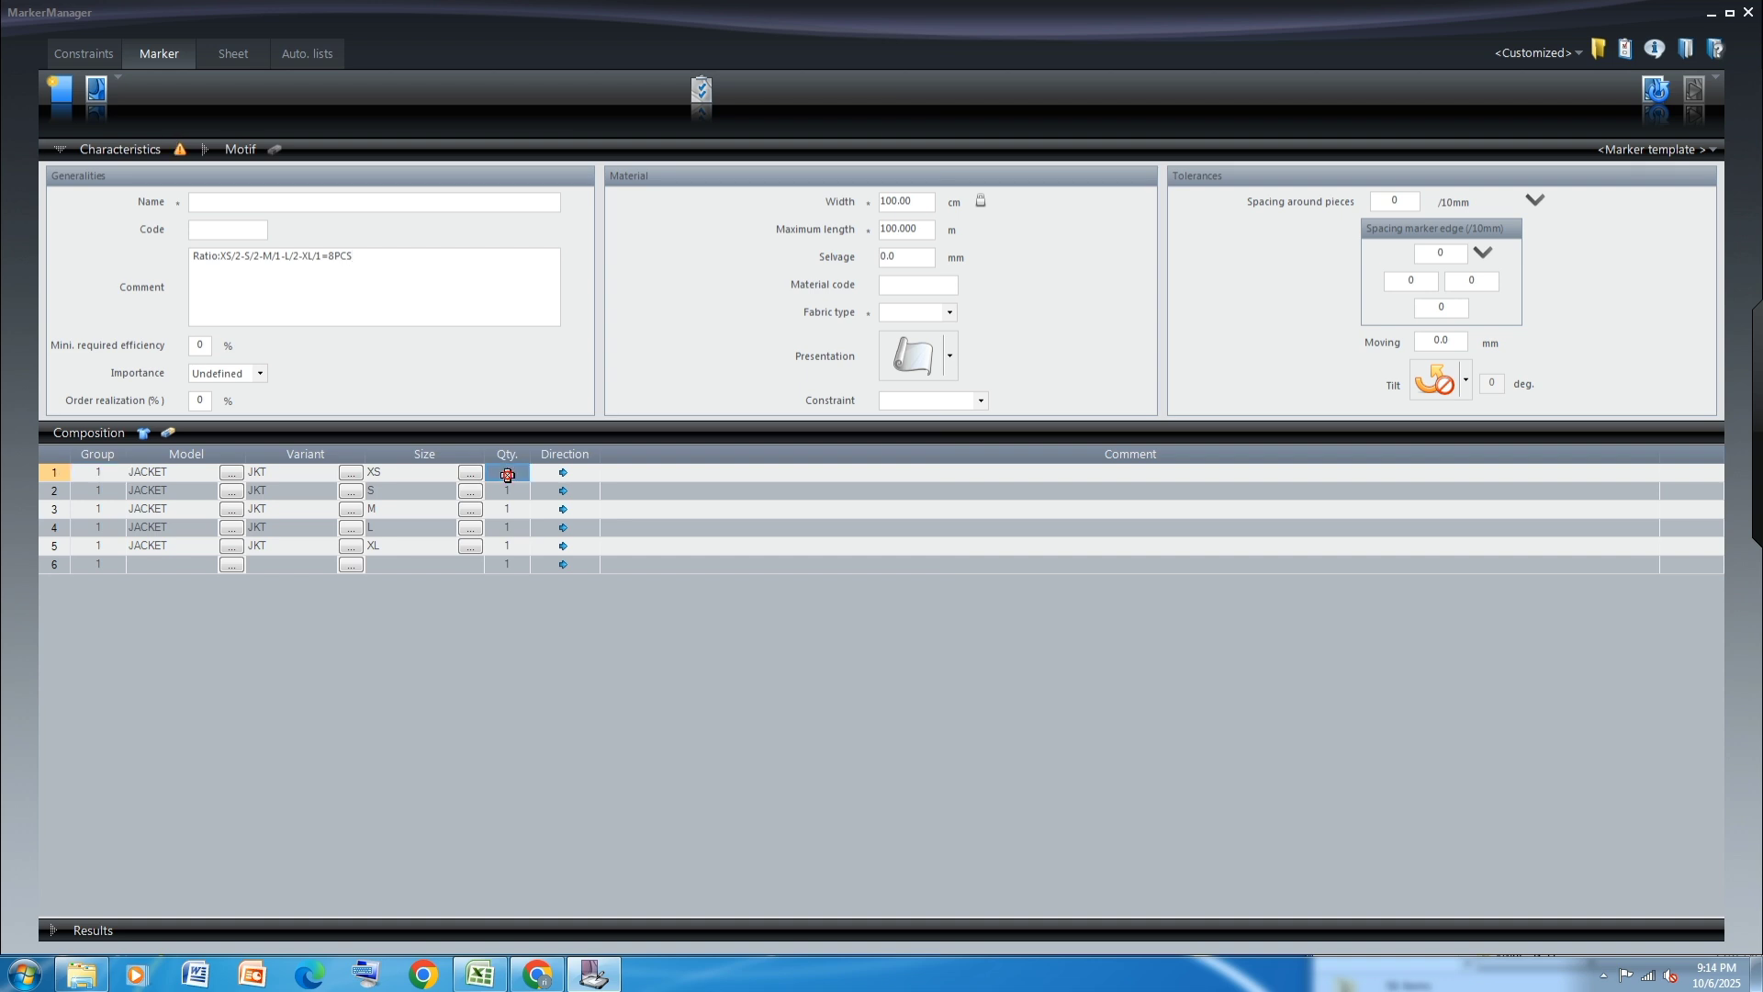
type("2")
left_click(510, 491)
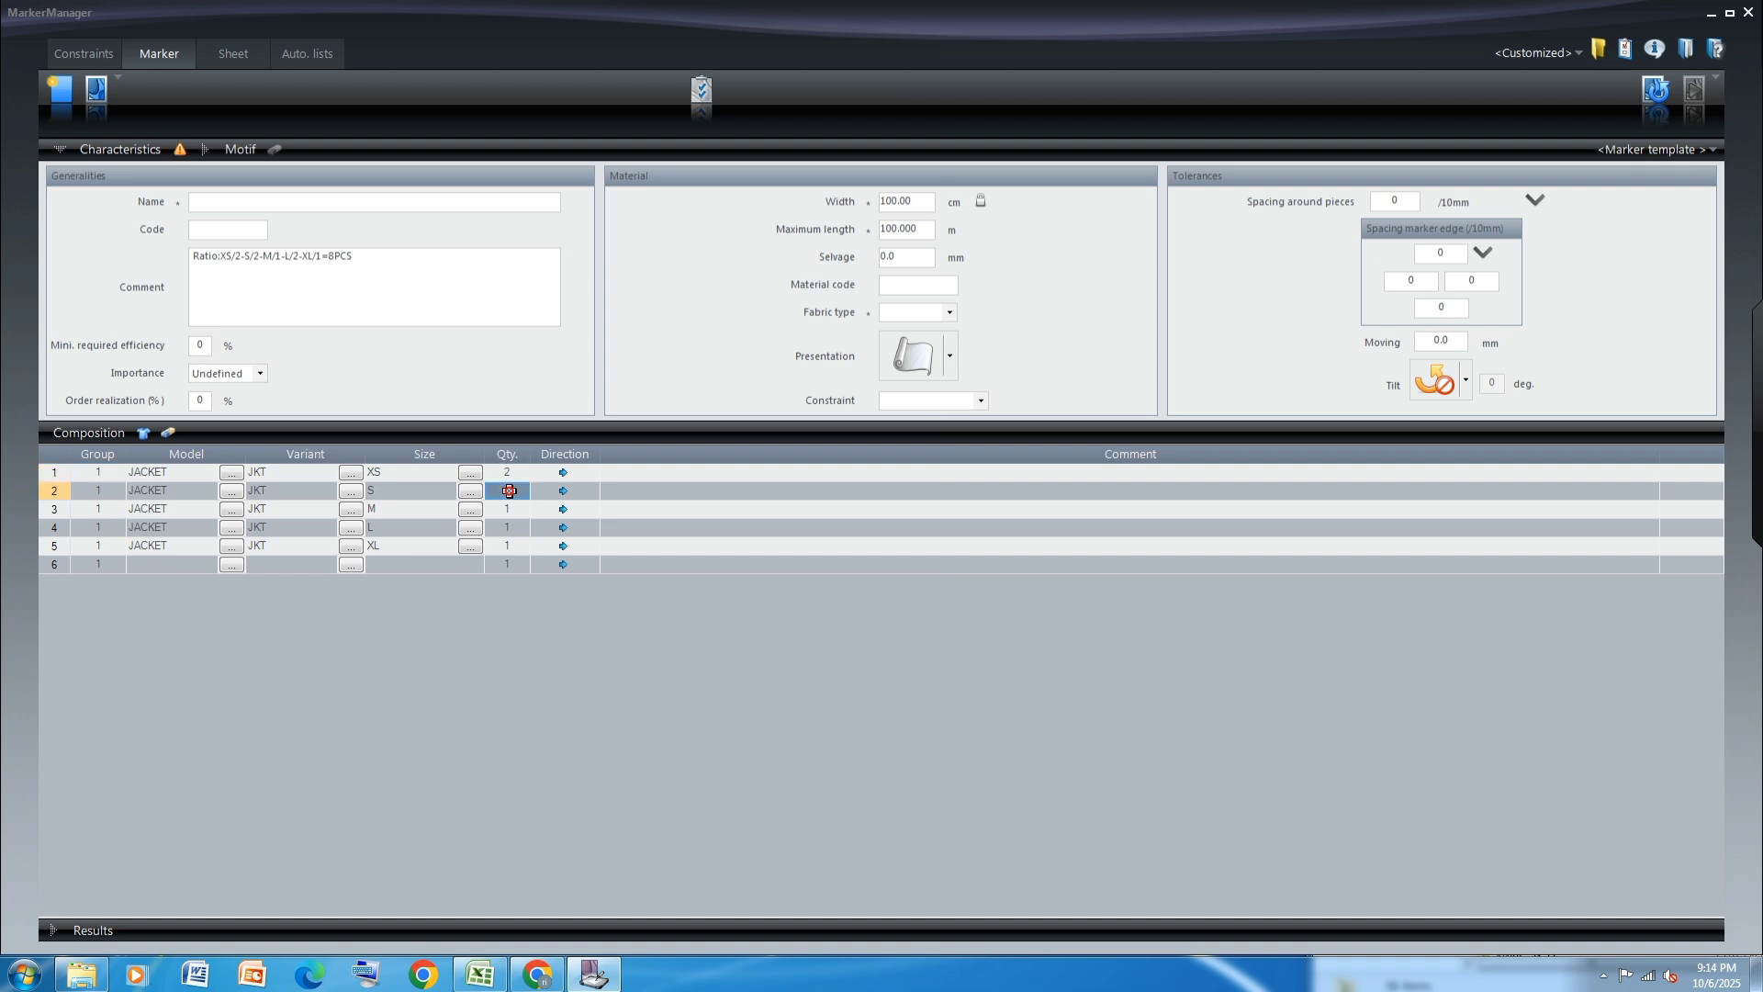
type("2")
left_click(511, 526)
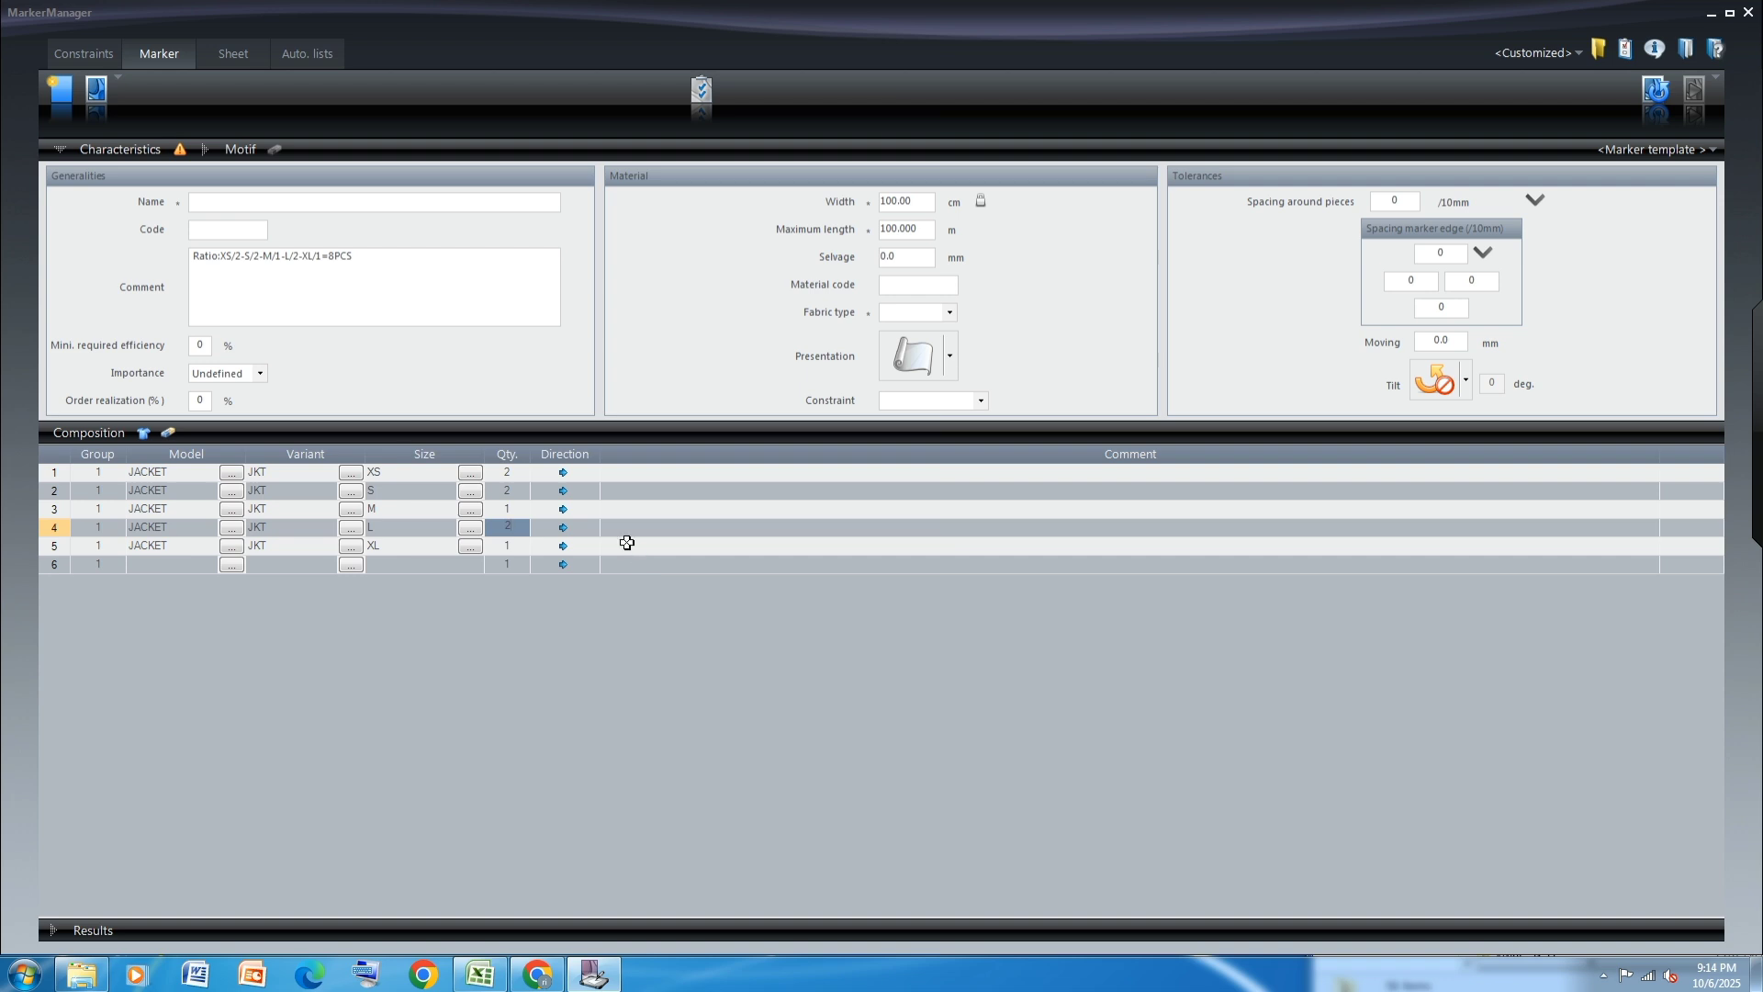
left_click(563, 492)
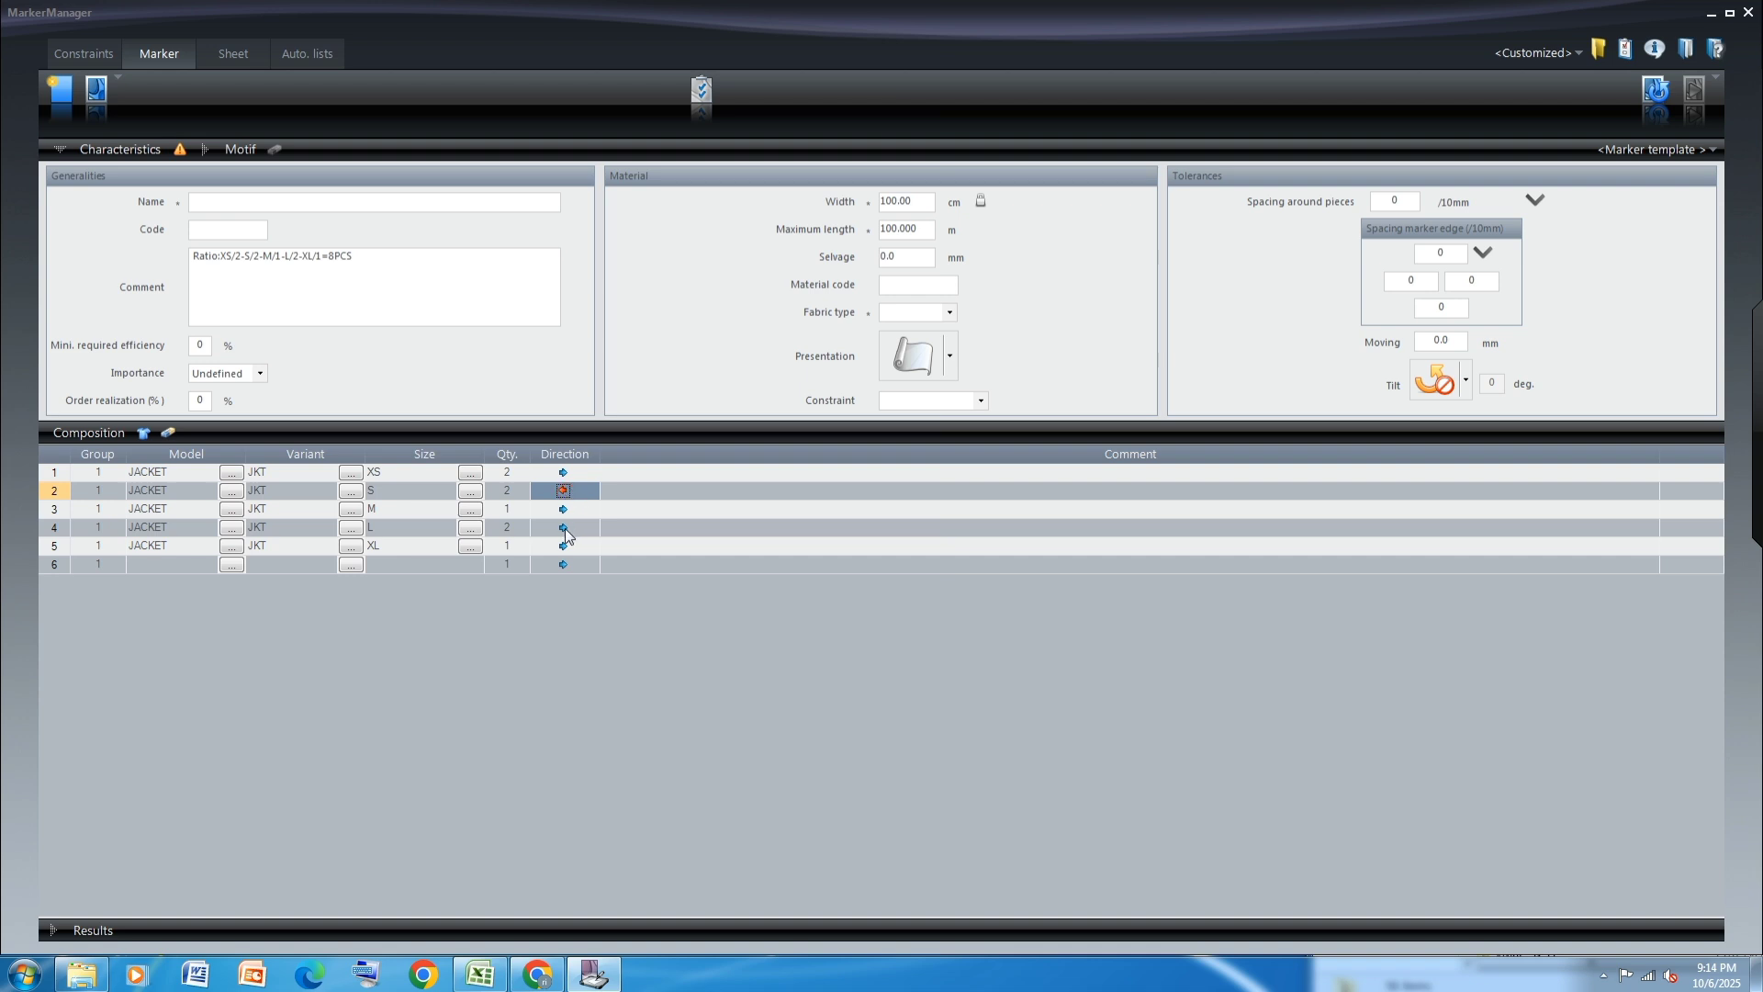
left_click(565, 527)
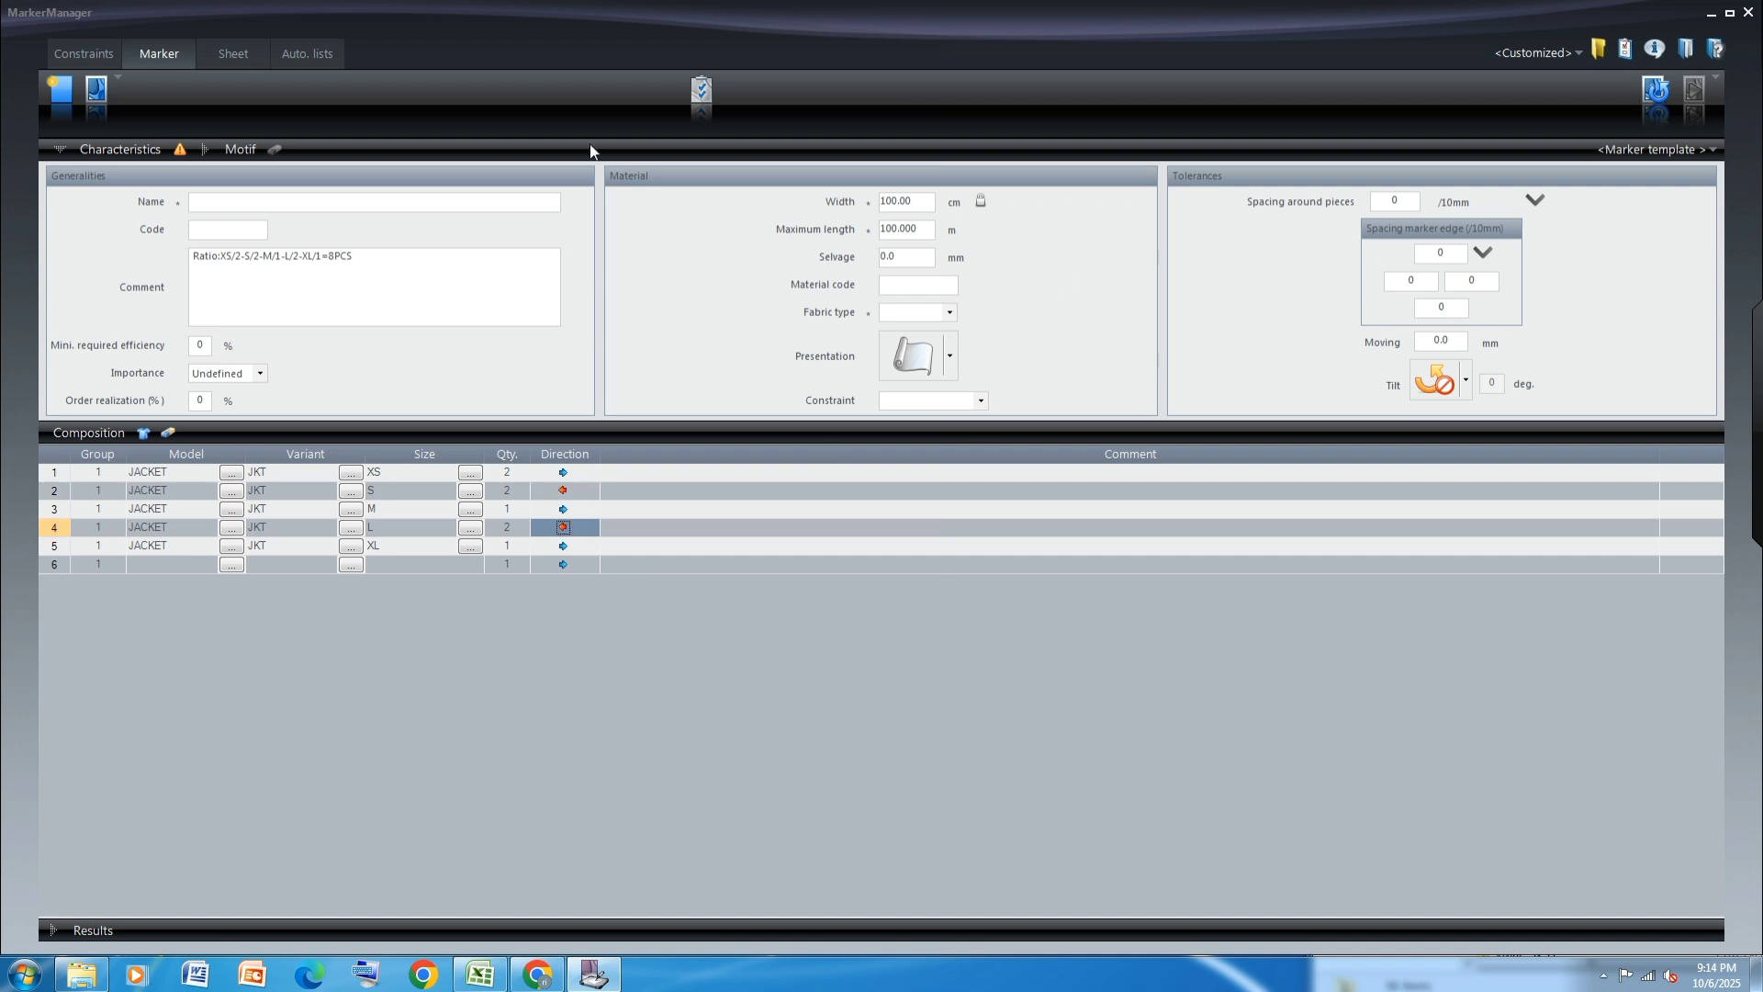
Name the marker "SHELL- 8PC" and choose fabric type 1
left_click(228, 202)
type("SHELL")
type("- 8PC")
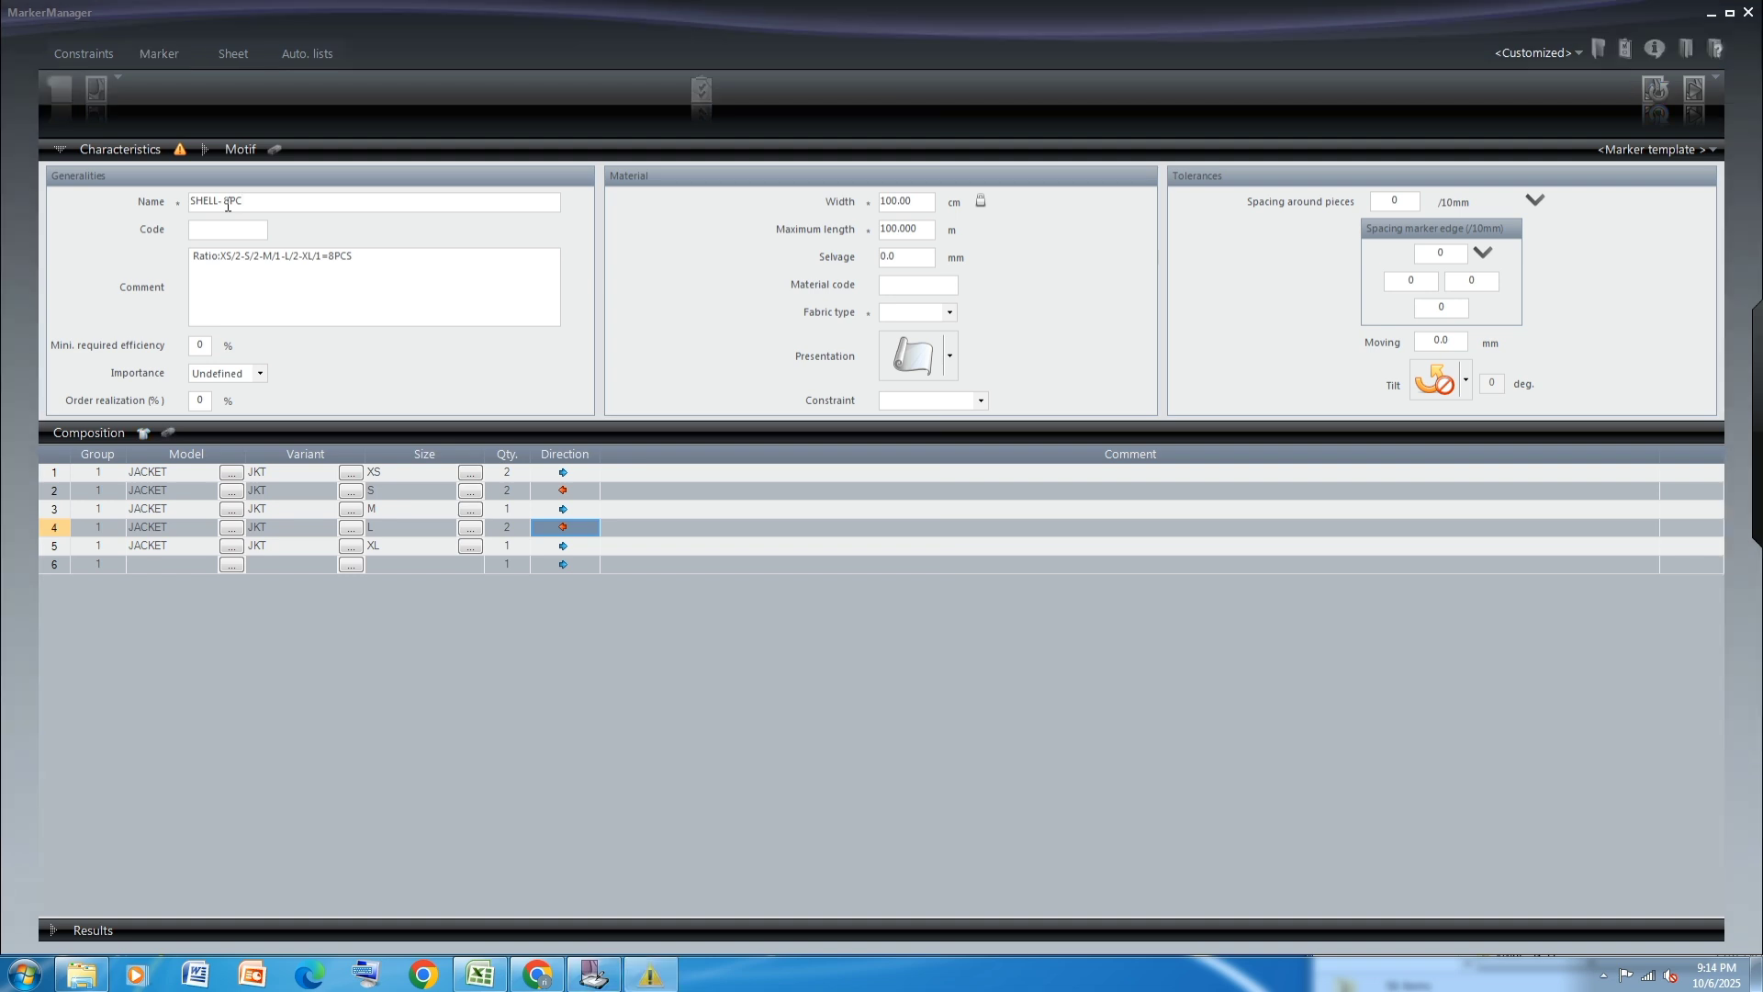
left_click(1102, 290)
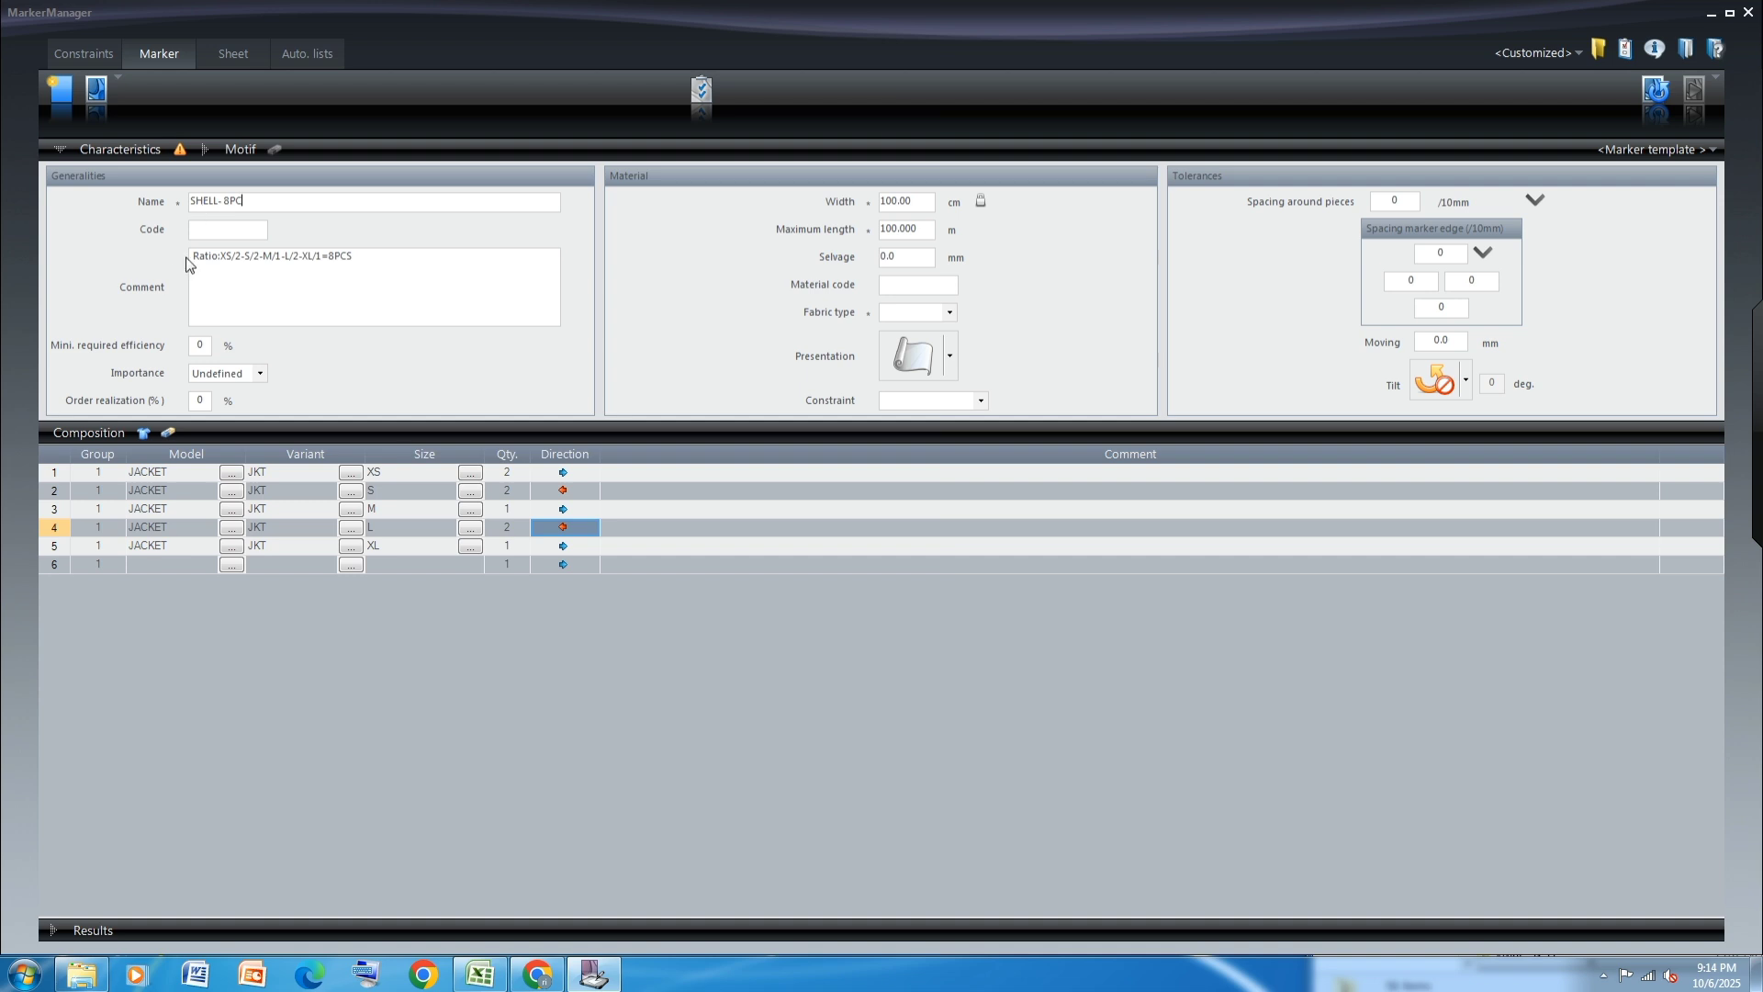
left_click(949, 311)
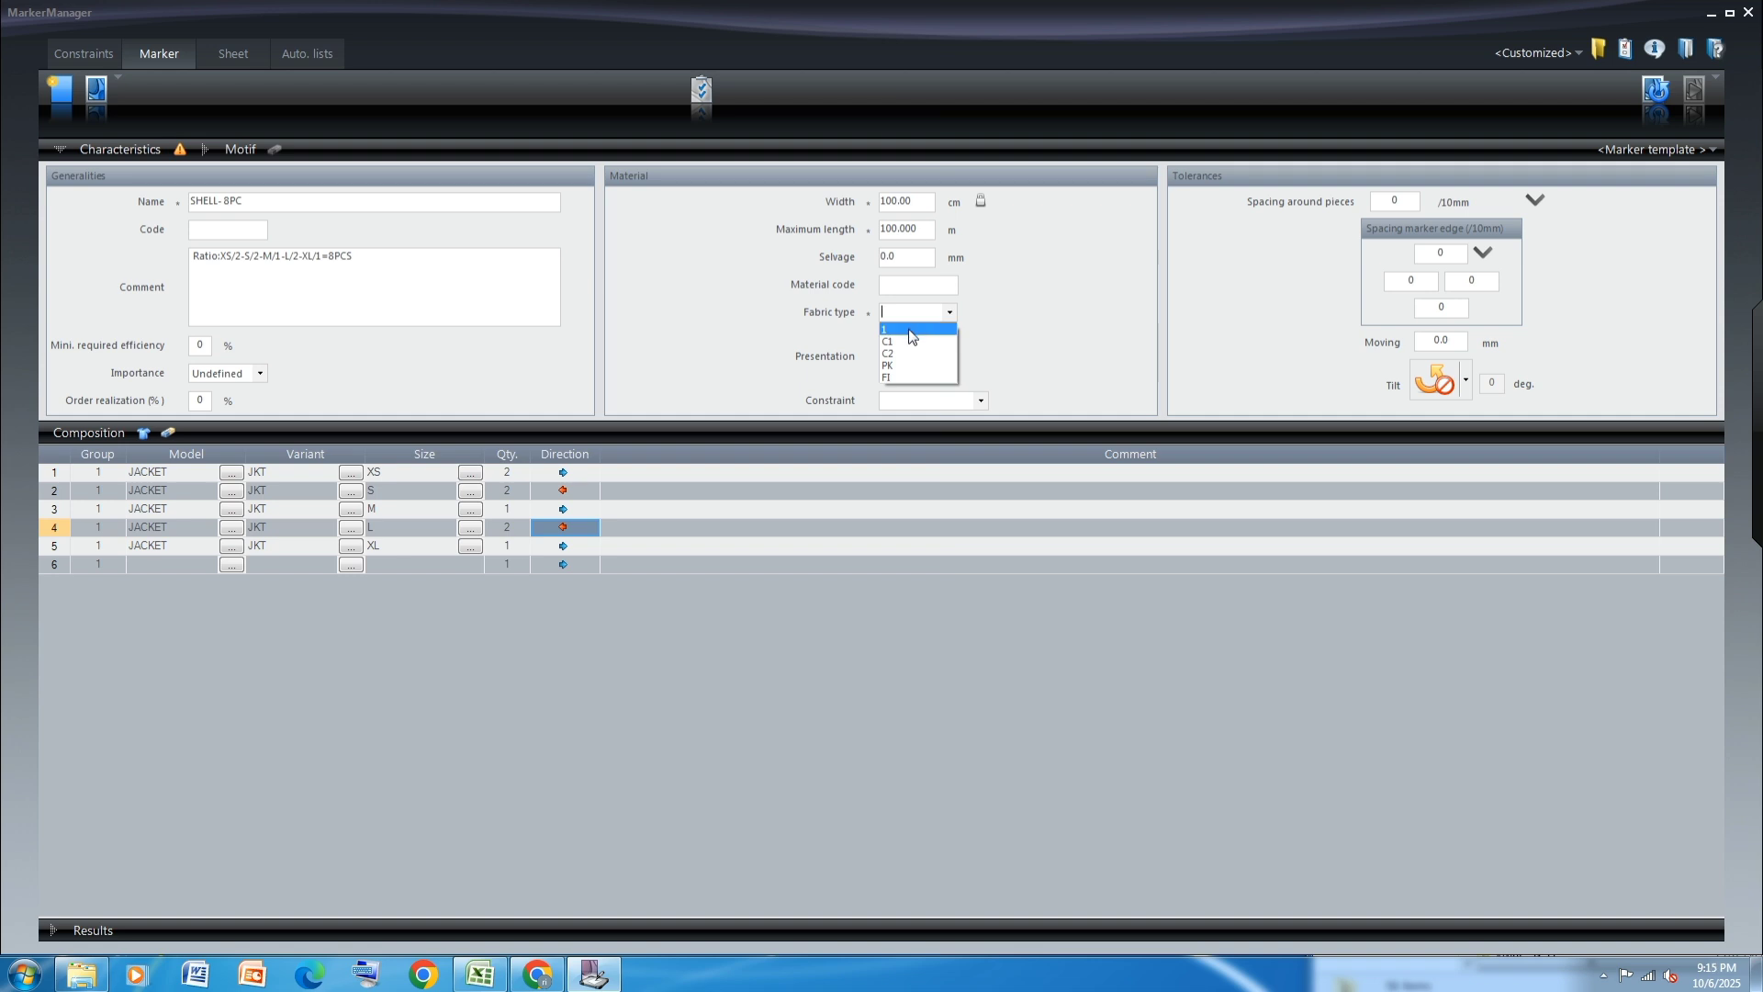
left_click(912, 329)
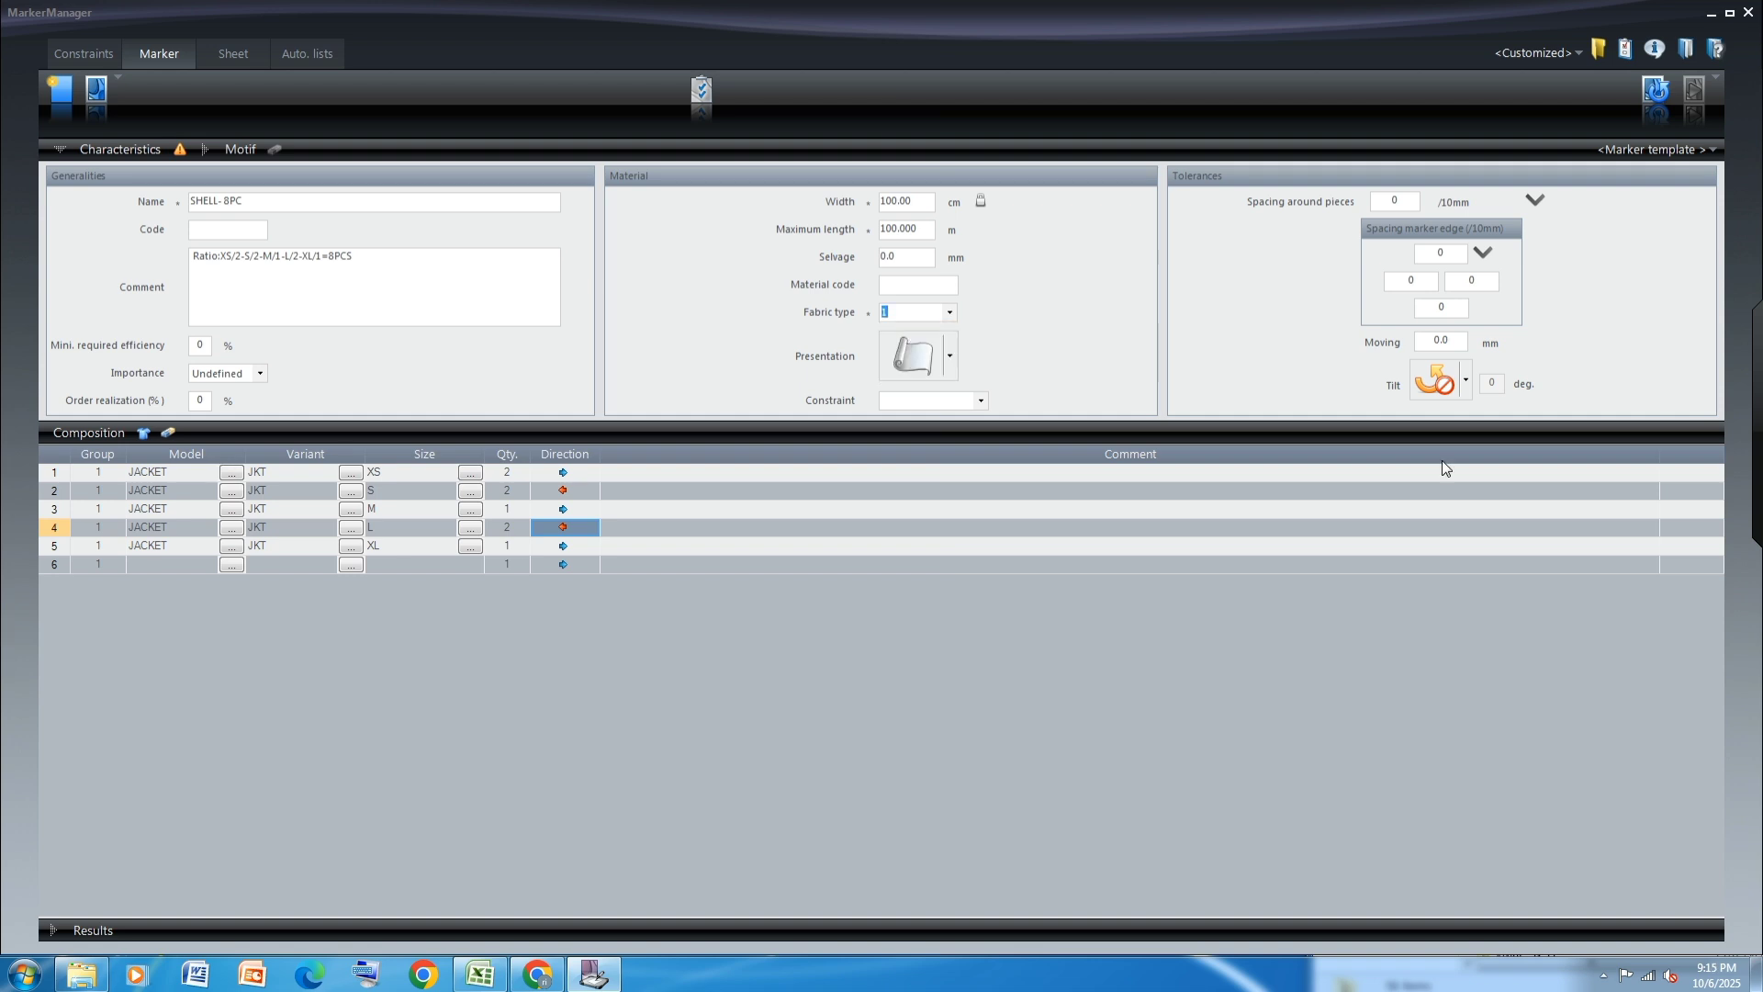
Generate the SHELL- 8PC marker file and continue into MarkerMaking
mouse_move(1755, 588)
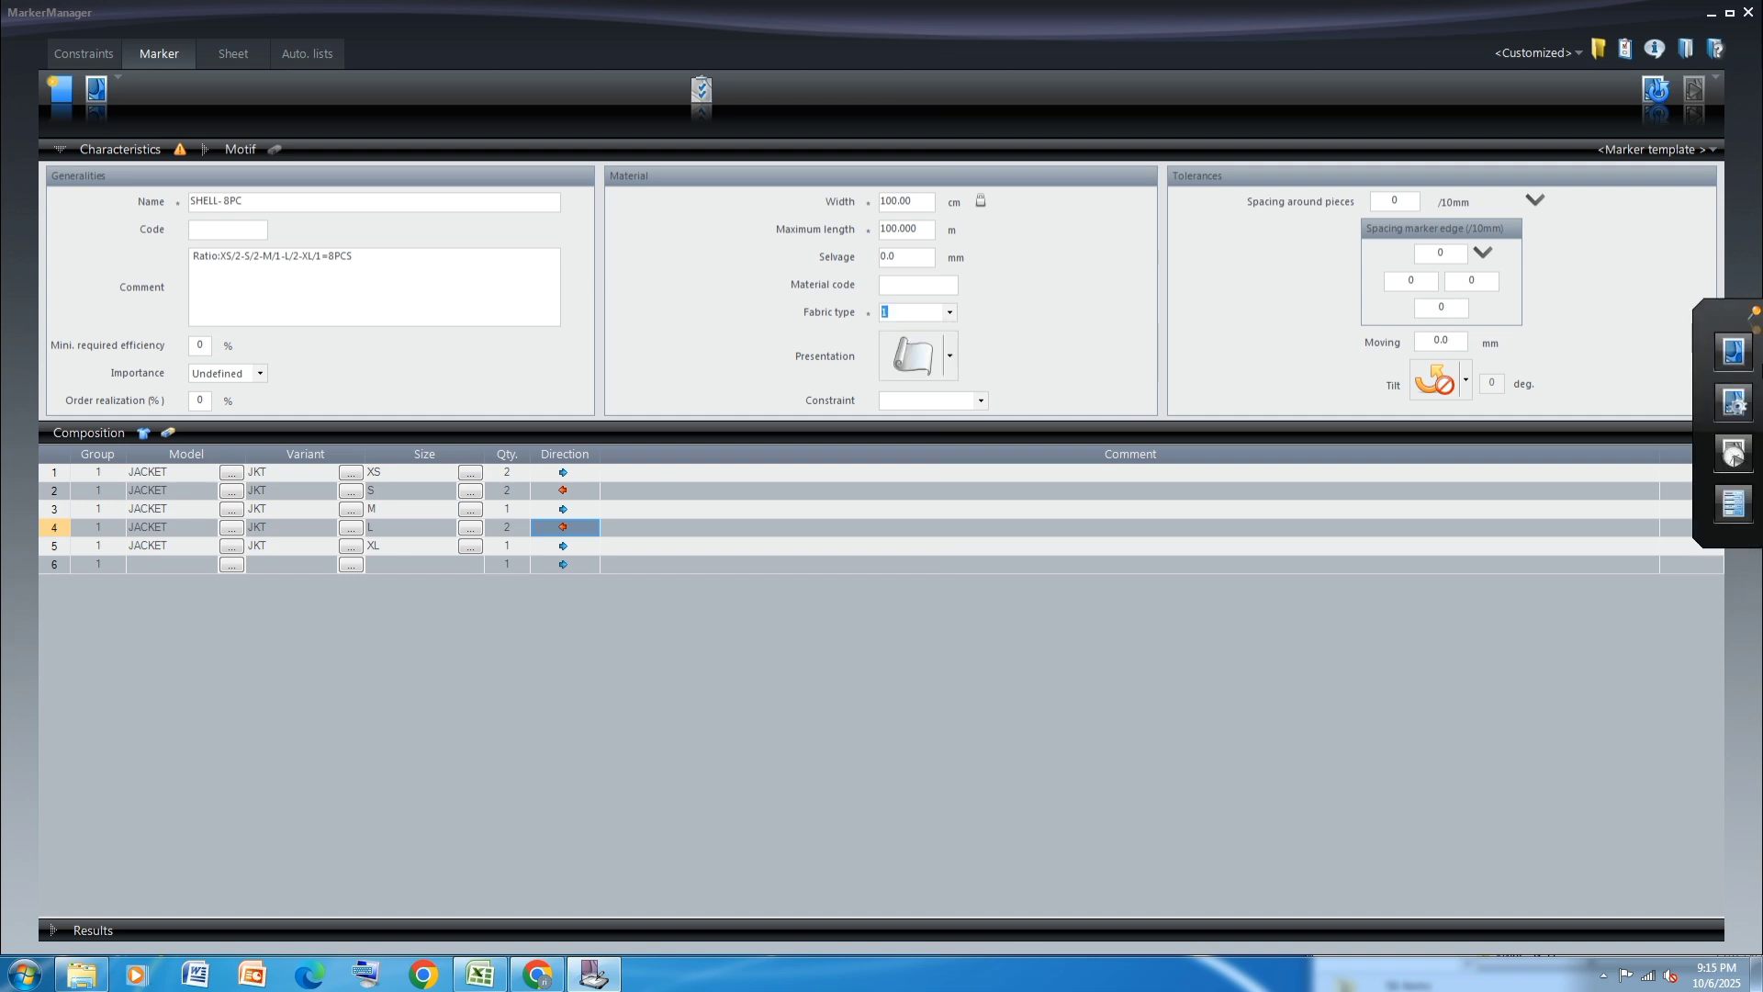
left_click(1734, 358)
left_click(850, 536)
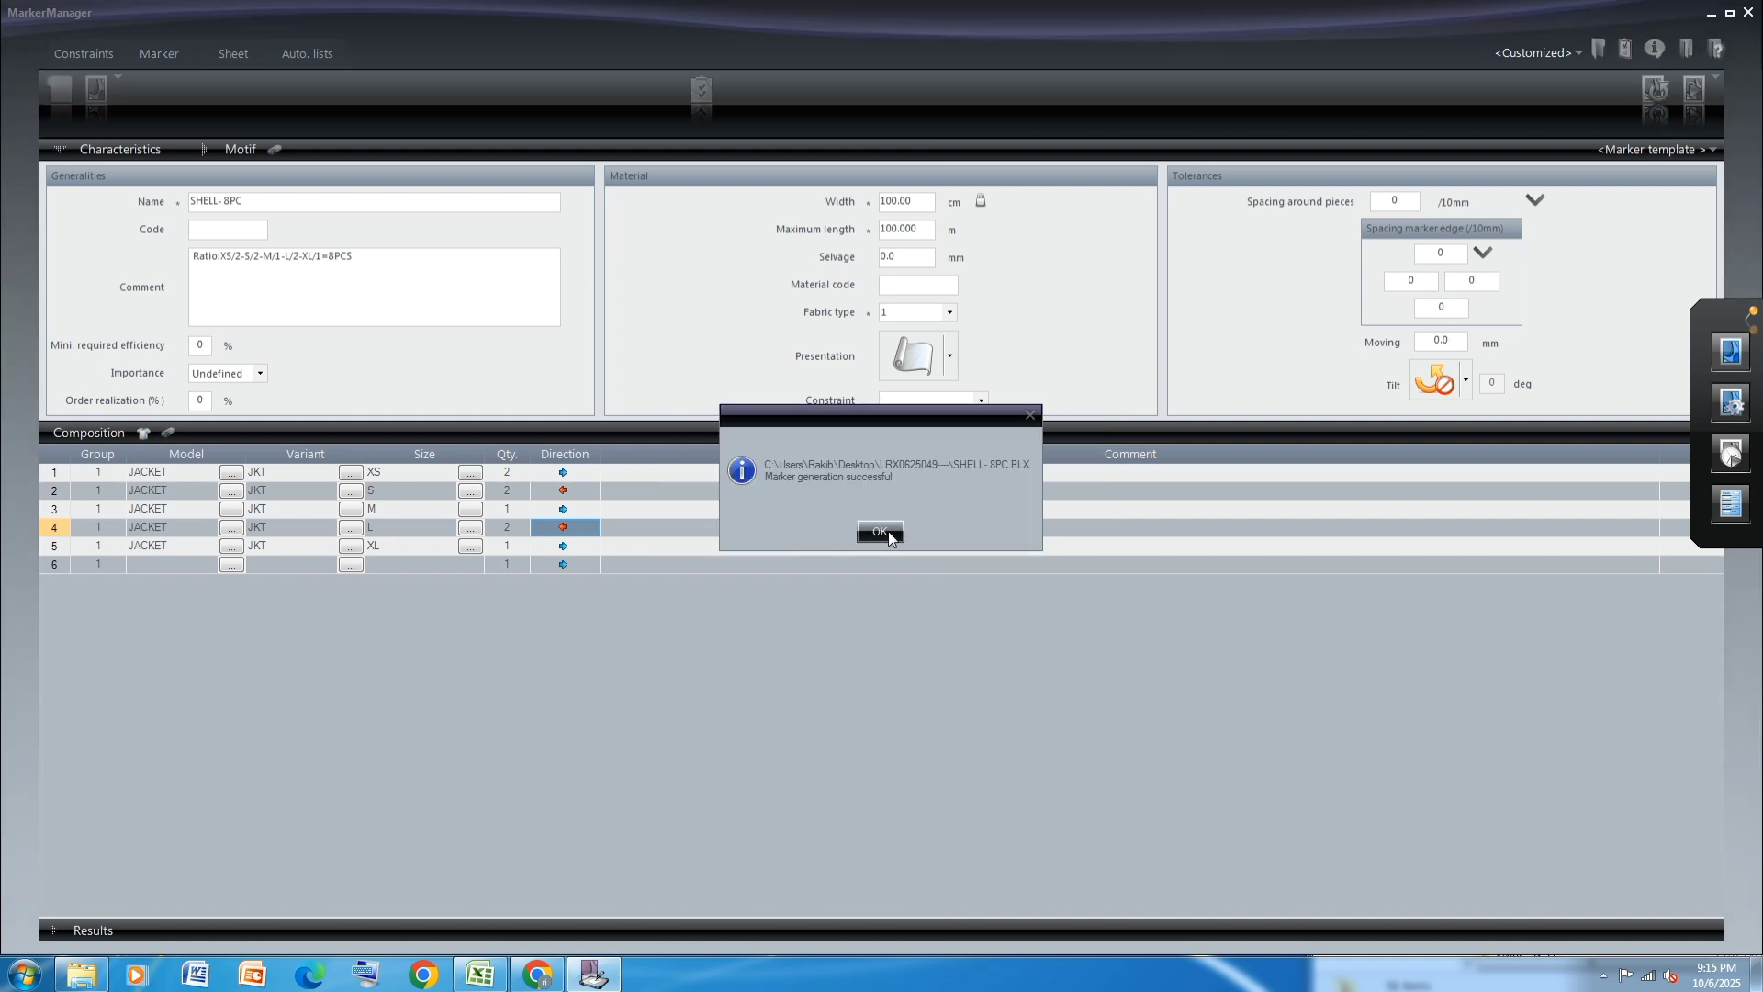
left_click(886, 532)
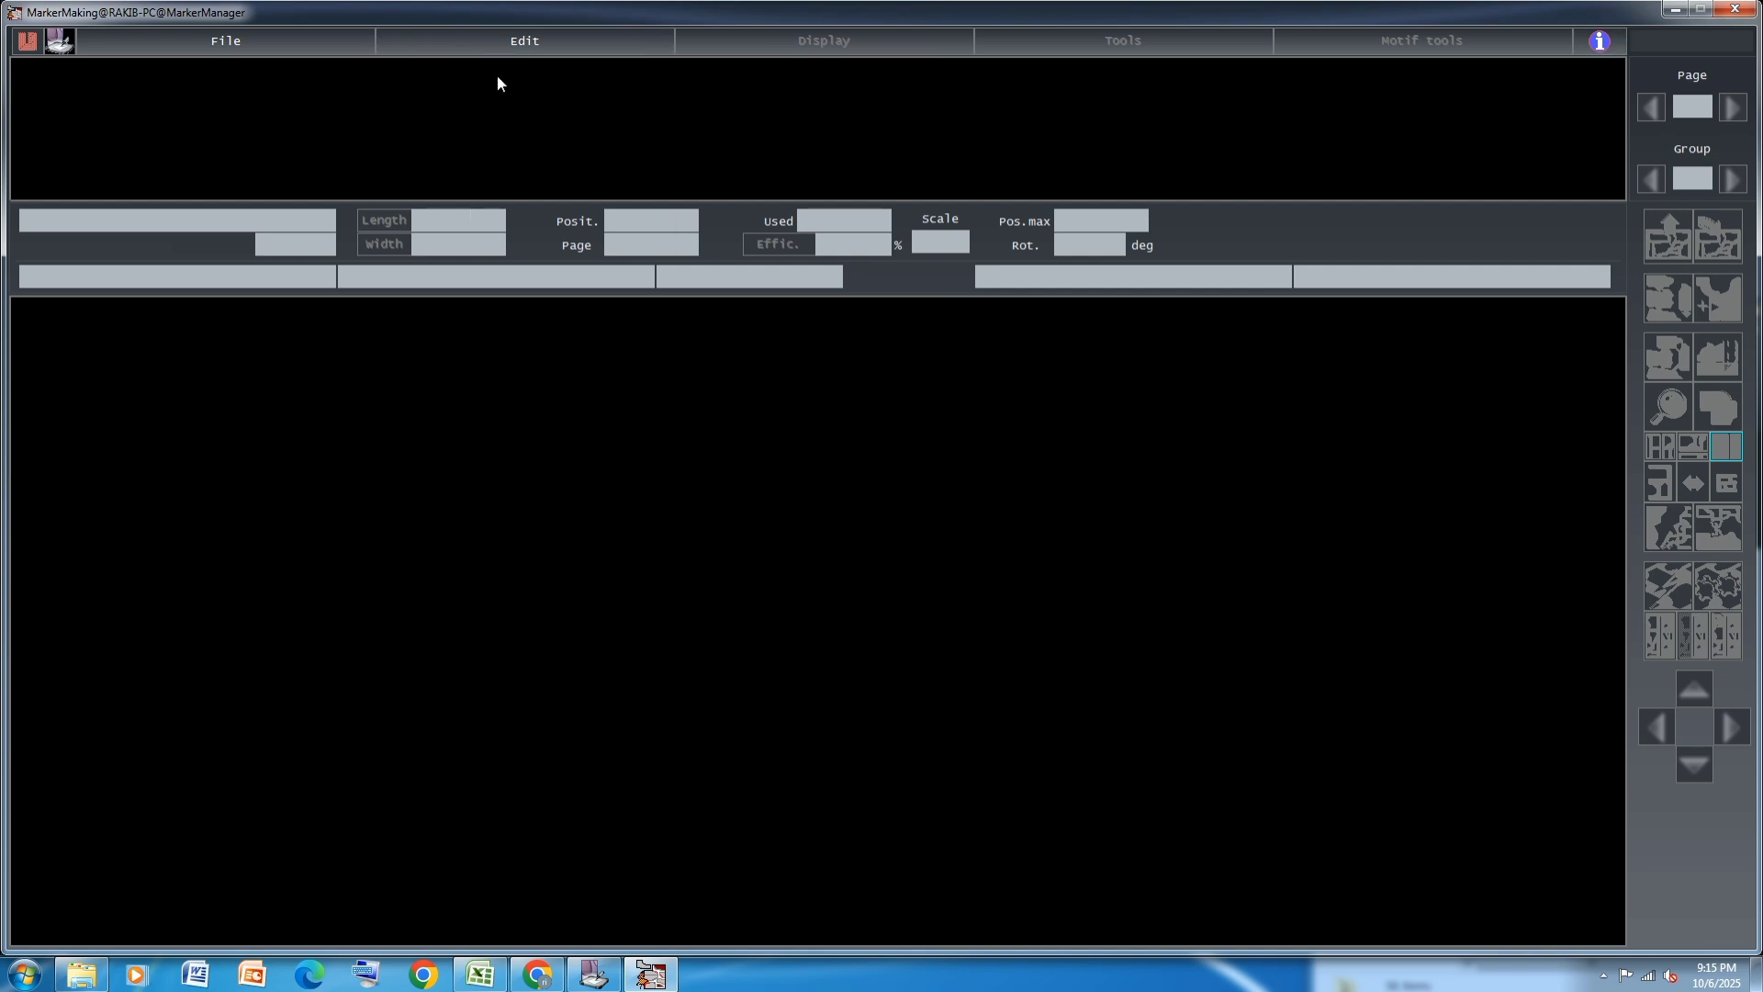
Set the reading, writing and analogy access paths to the LRX0625049---- desktop folder and accept them
left_click(155, 38)
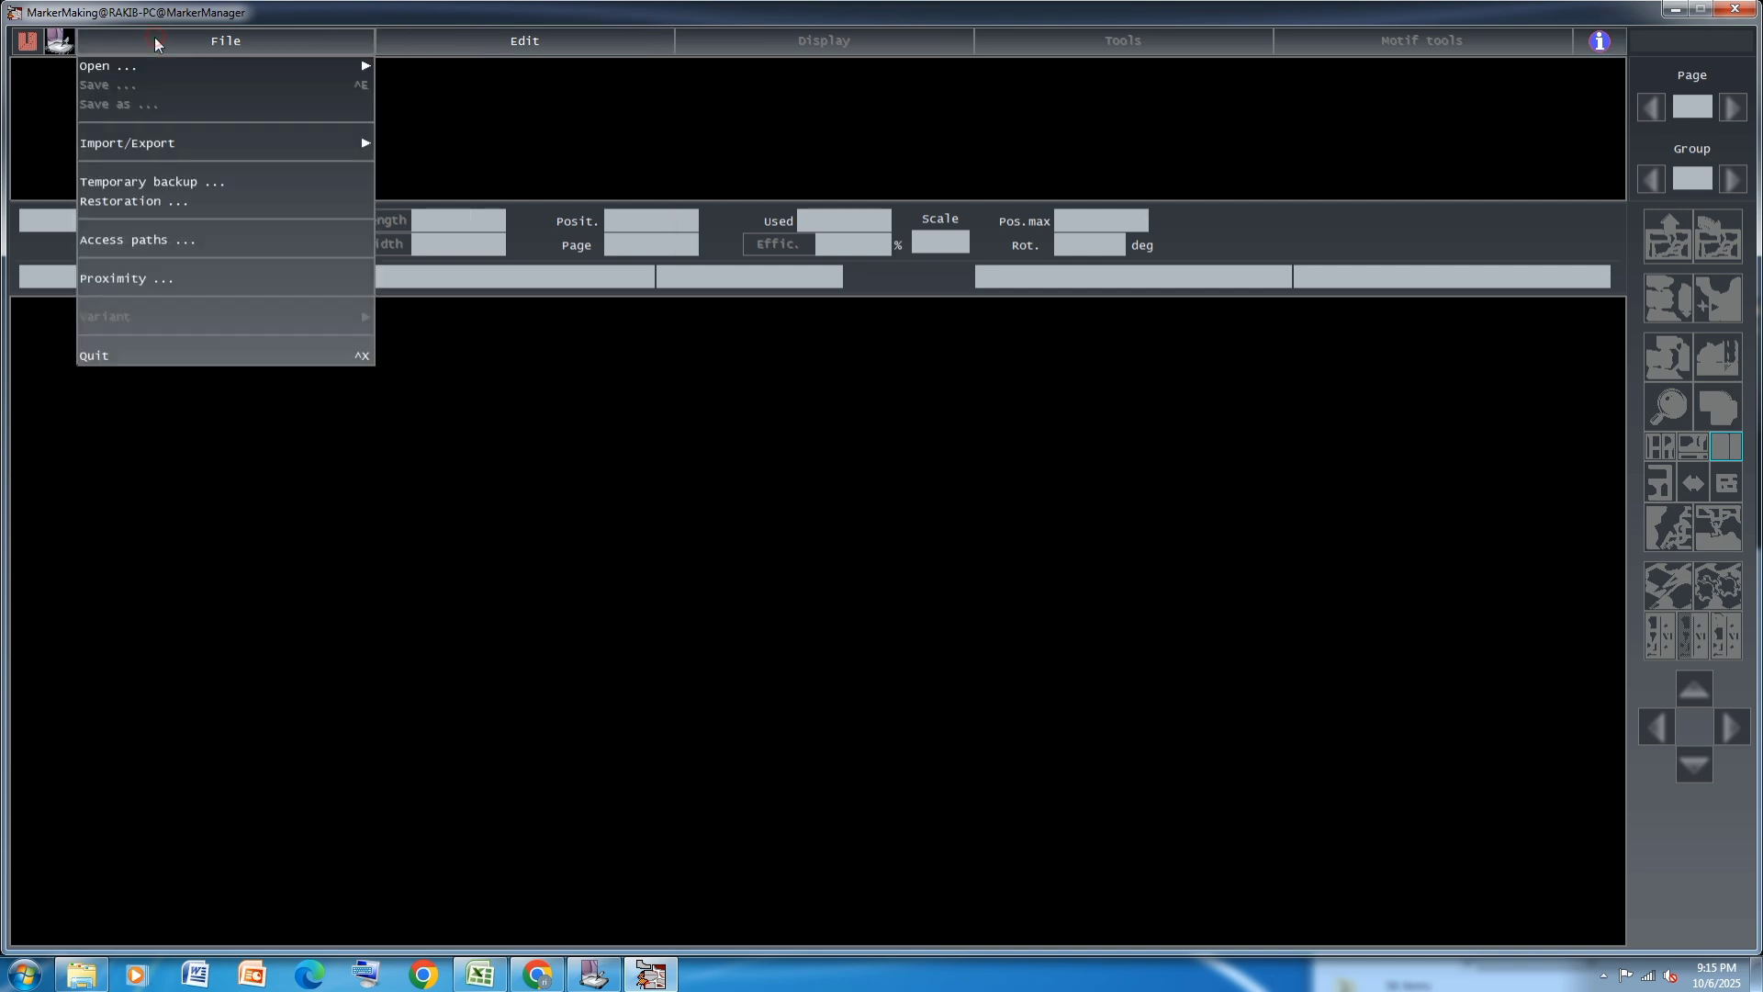
left_click(149, 238)
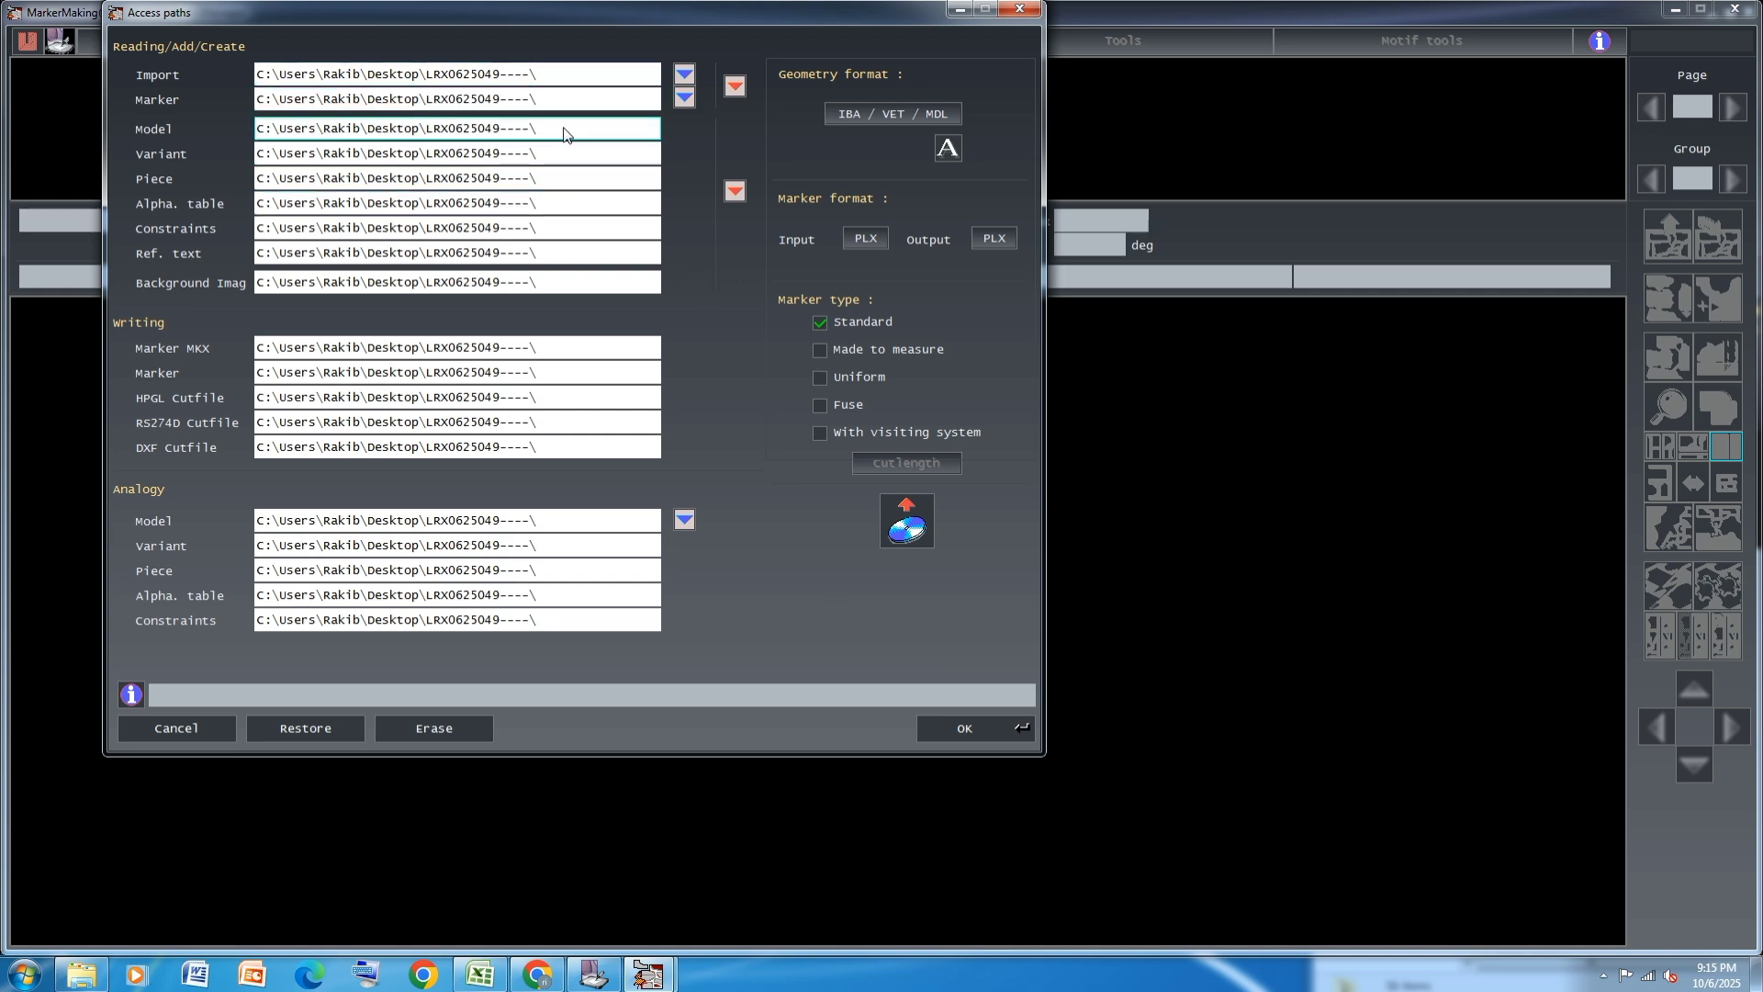
left_click(550, 75)
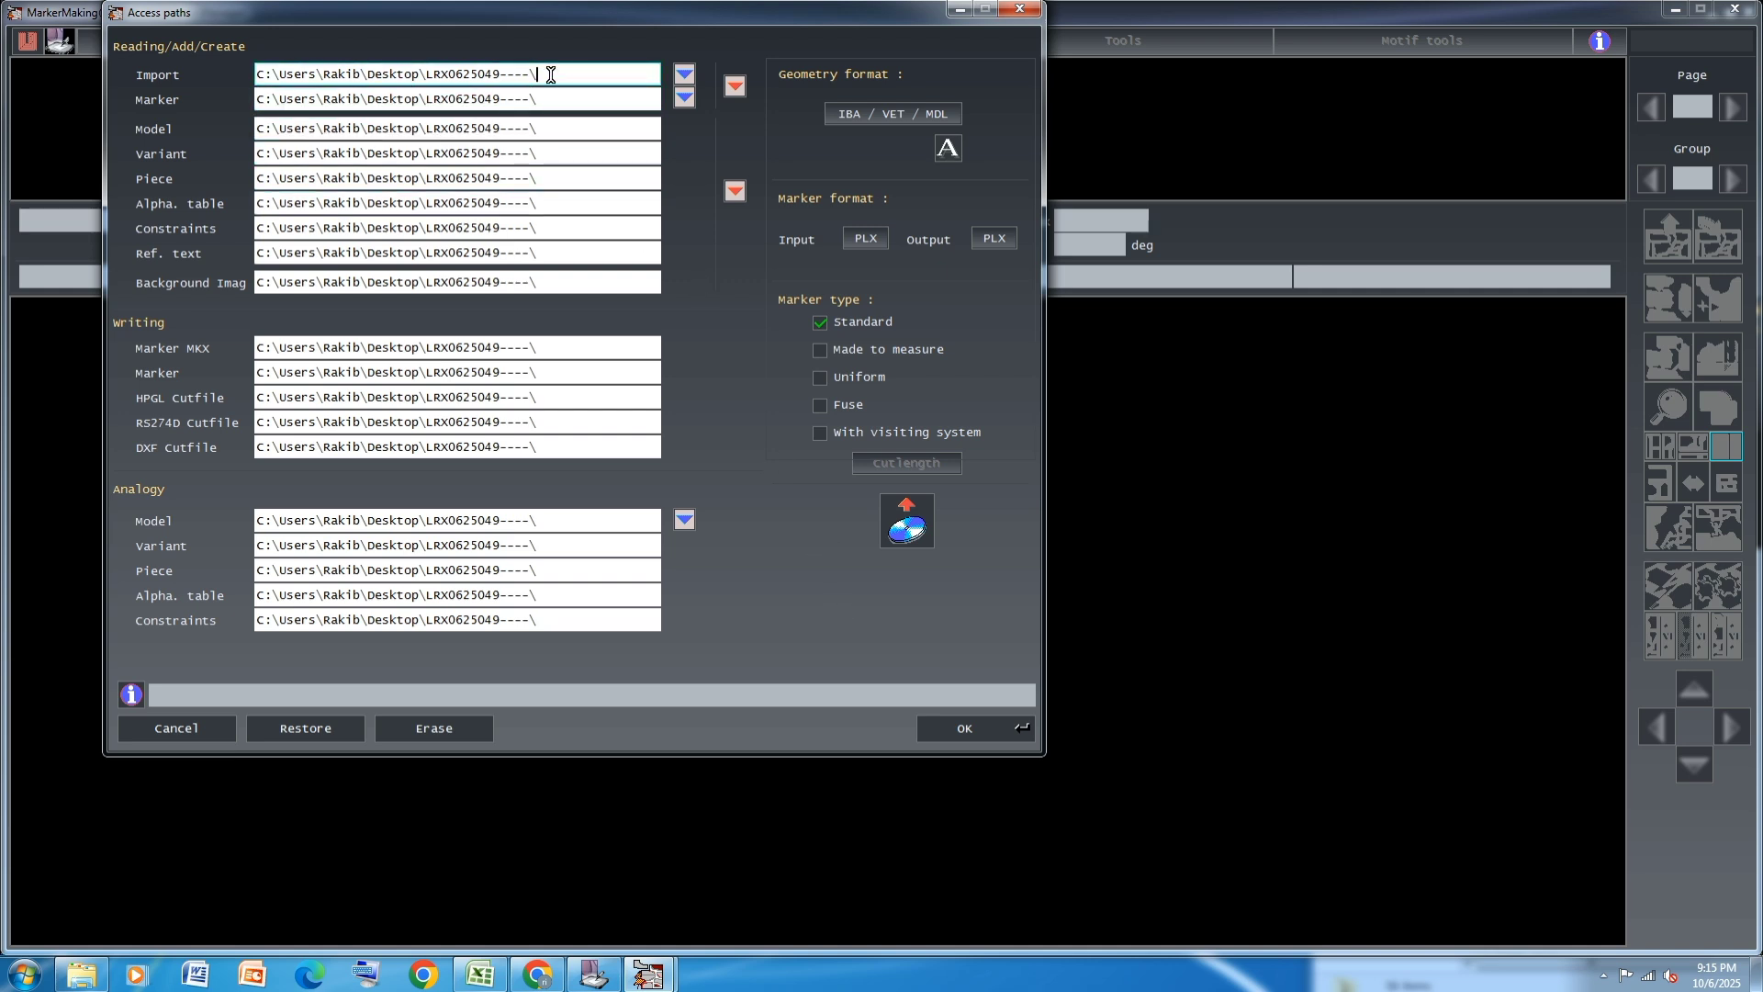
double_click(550, 75)
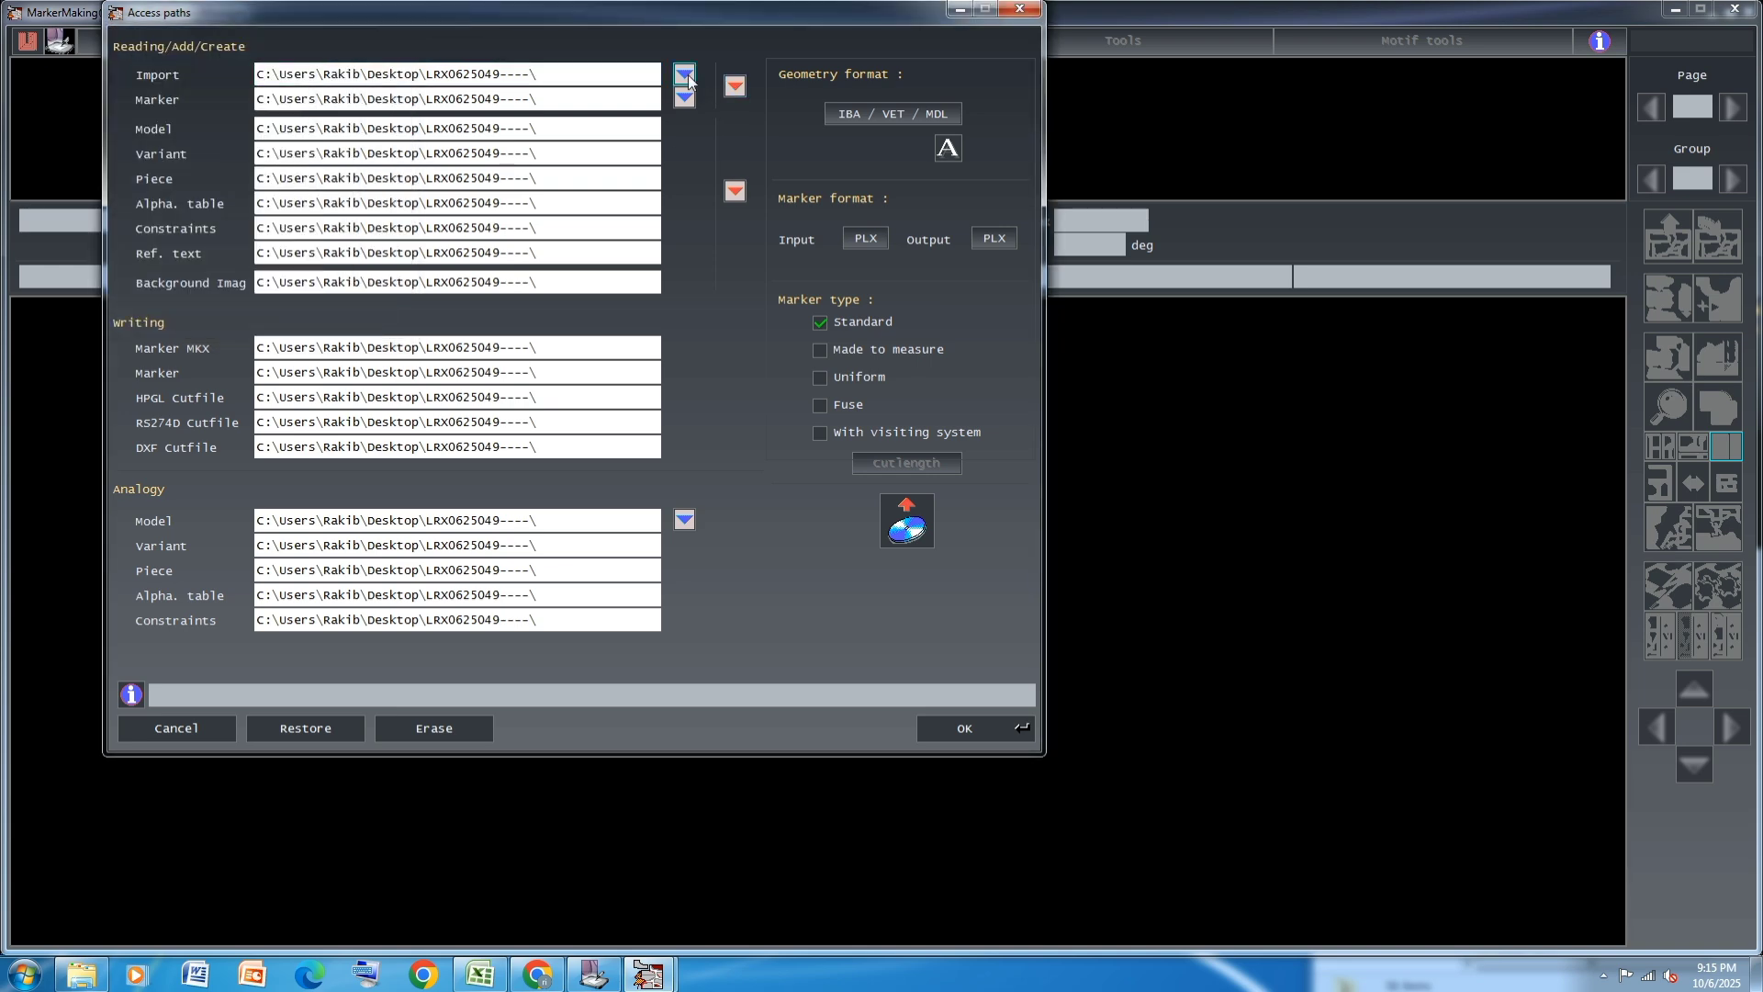
left_click(734, 191)
left_click(976, 729)
Open the next marker, SHELL- 8PC, from the access path folder
left_click(217, 48)
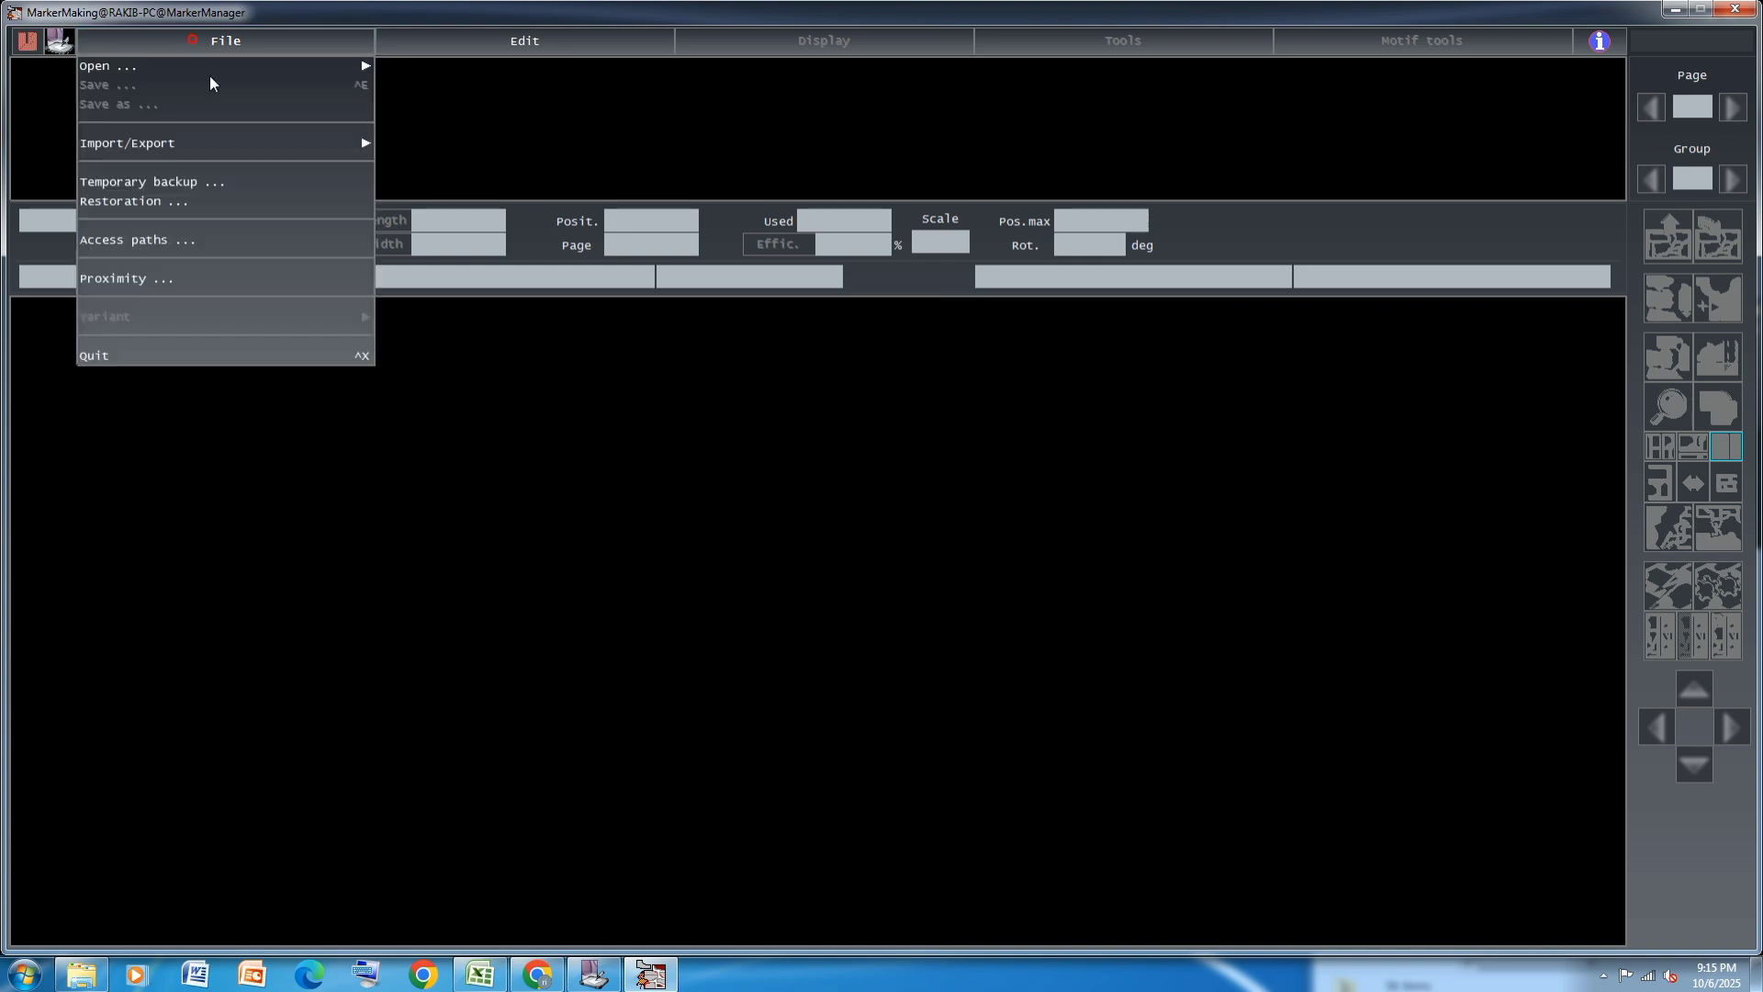
mouse_move(278, 62)
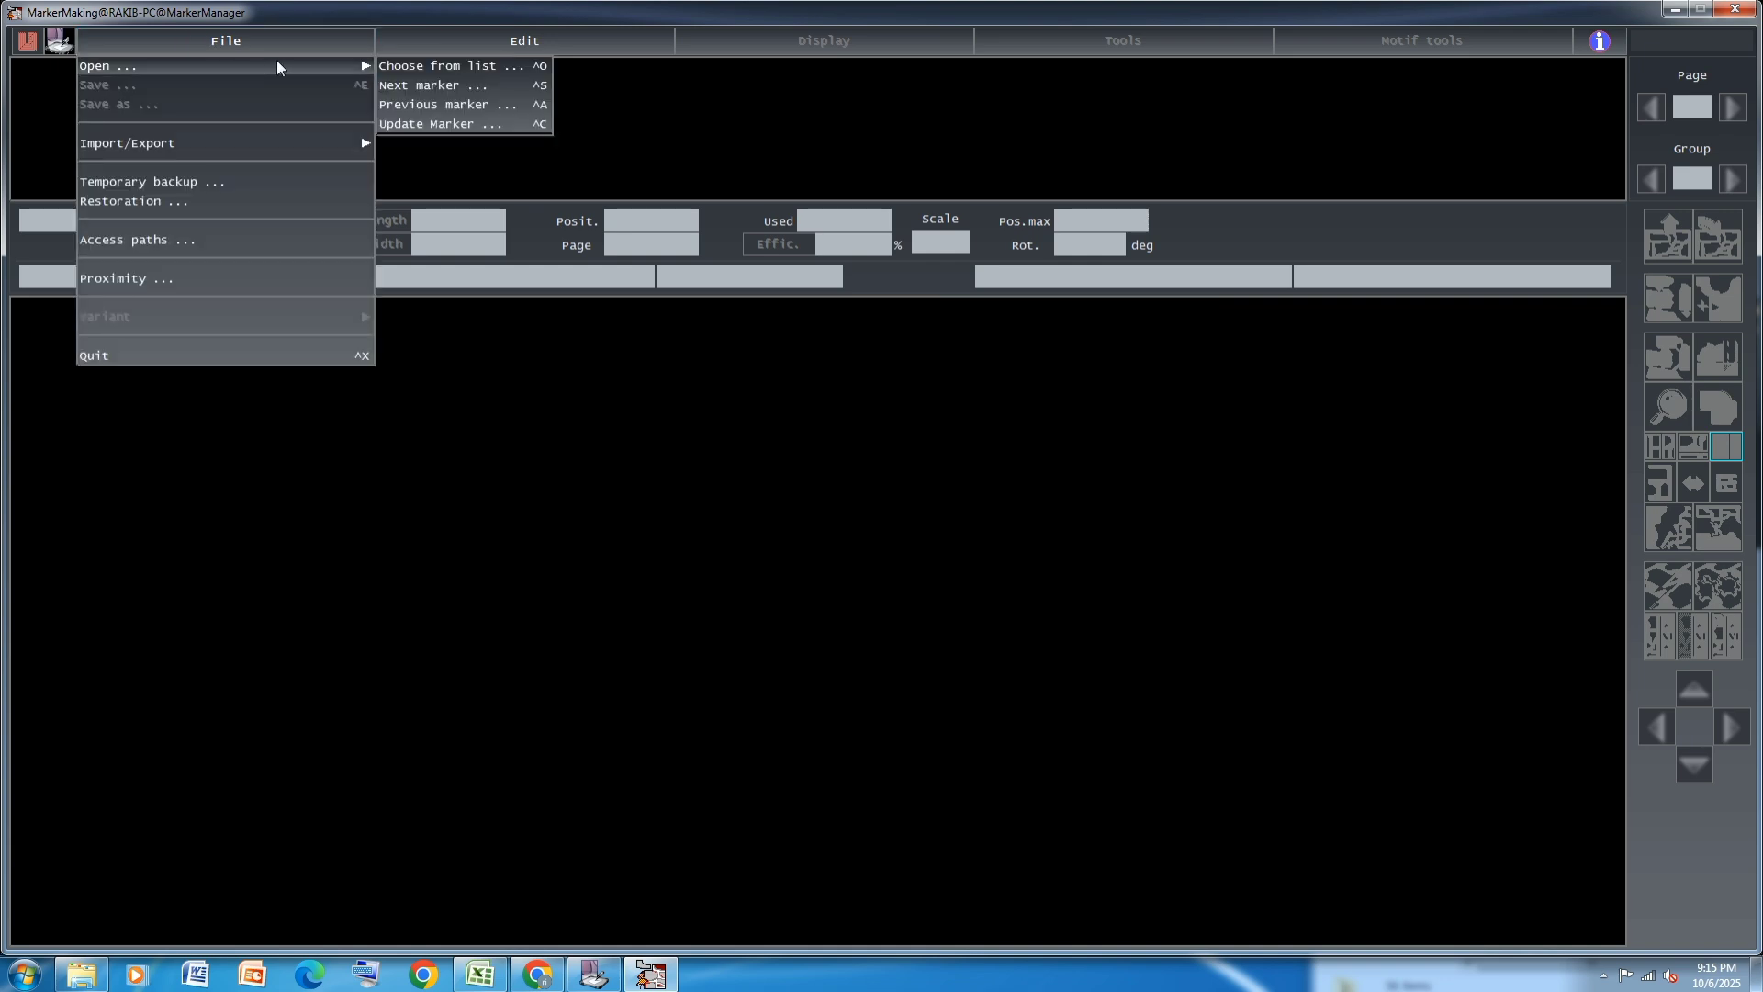
left_click(412, 85)
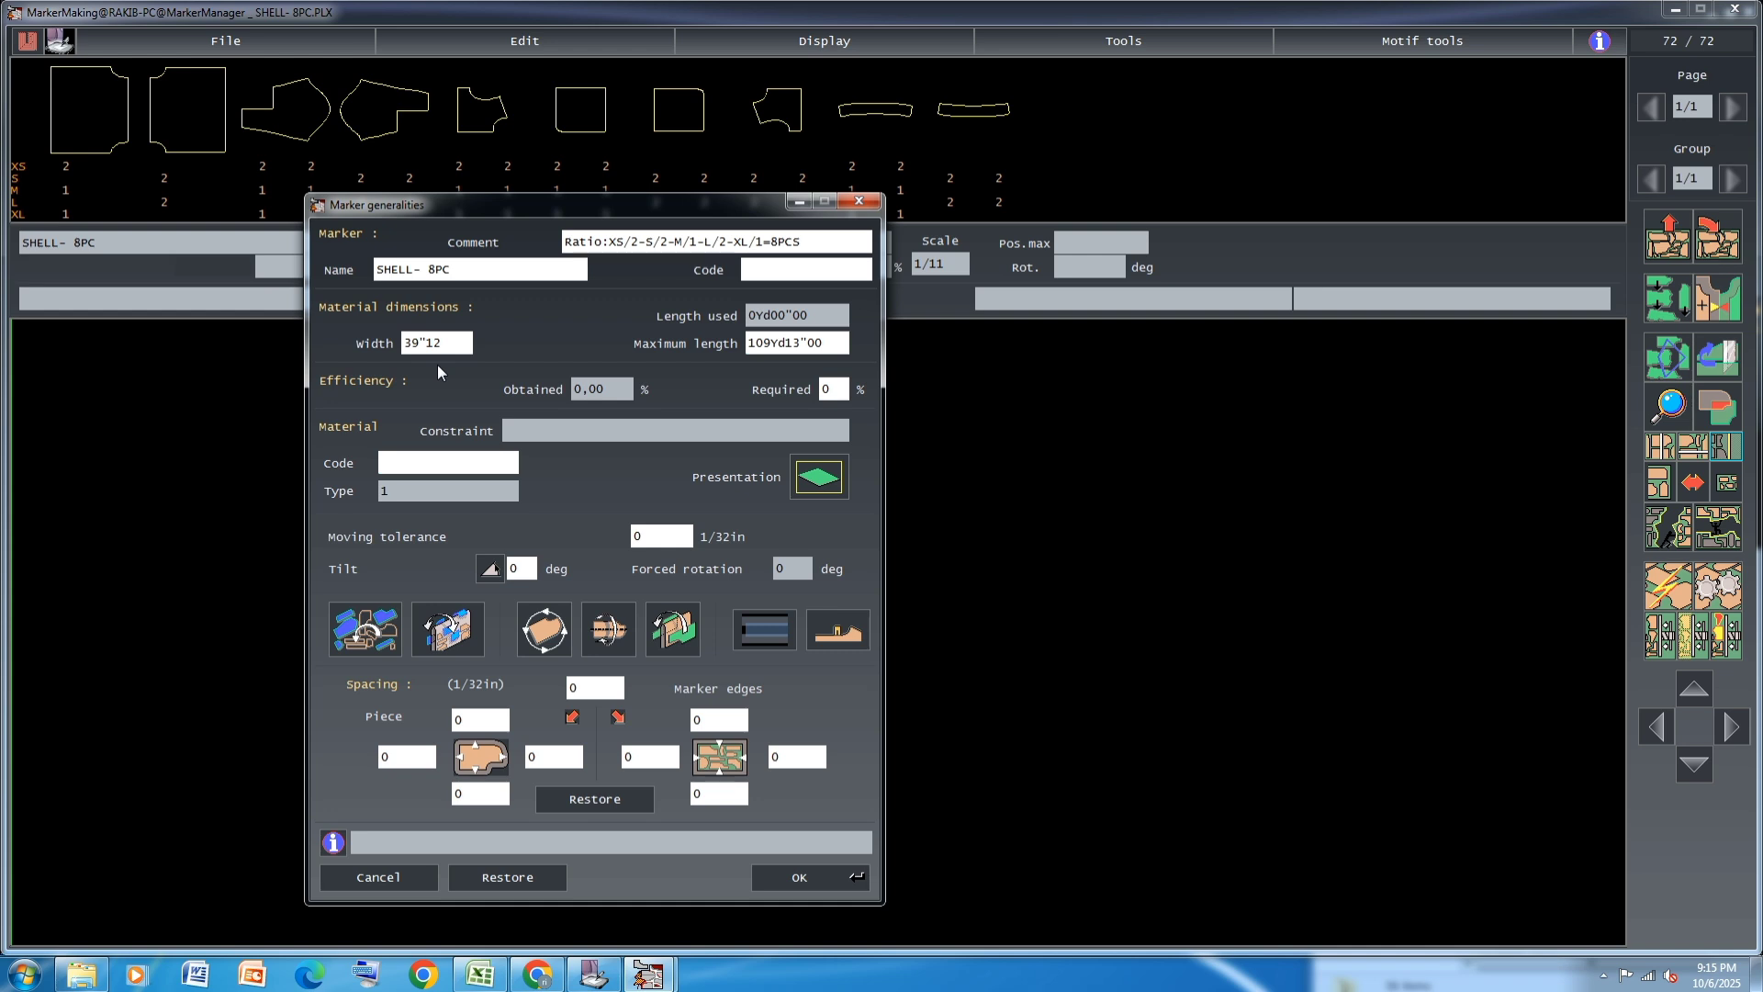
Set the marker's material width to 56"00 and adjust its placement constraint options, including piece rotation
left_click(451, 345)
key("BackSpace")
left_click(367, 625)
left_click(461, 642)
left_click(542, 644)
left_click(610, 630)
left_click(544, 629)
left_click(673, 631)
left_click(749, 287)
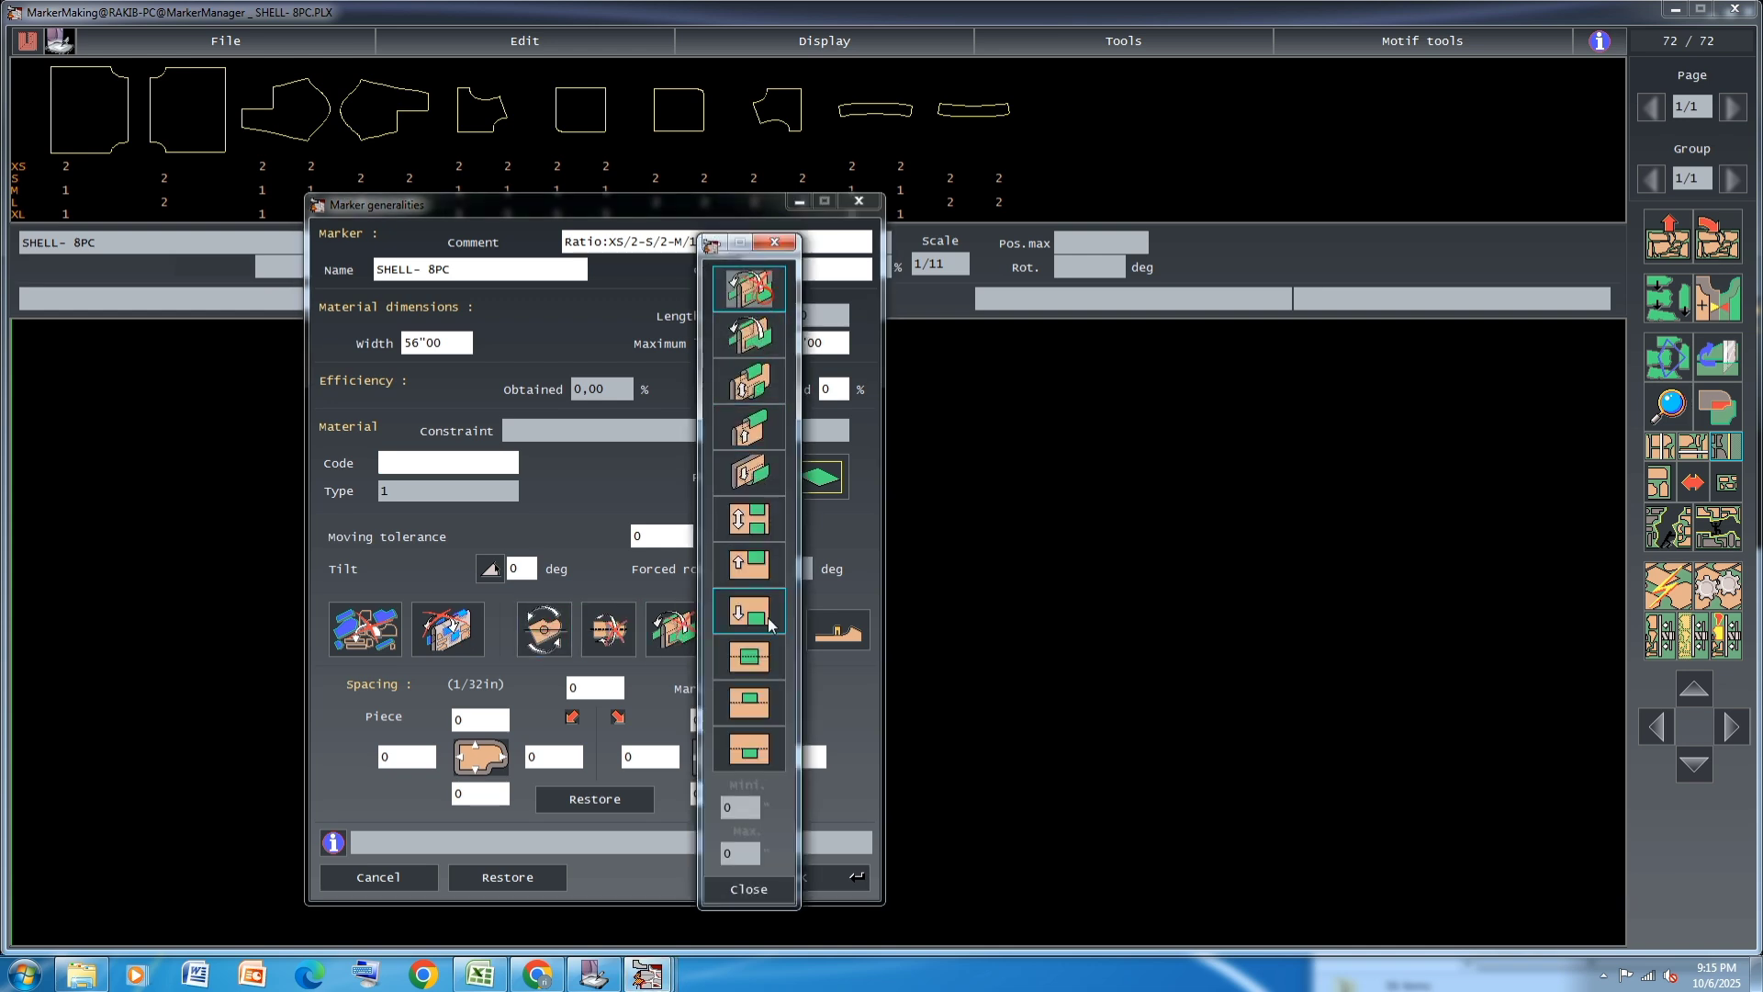
left_click(751, 887)
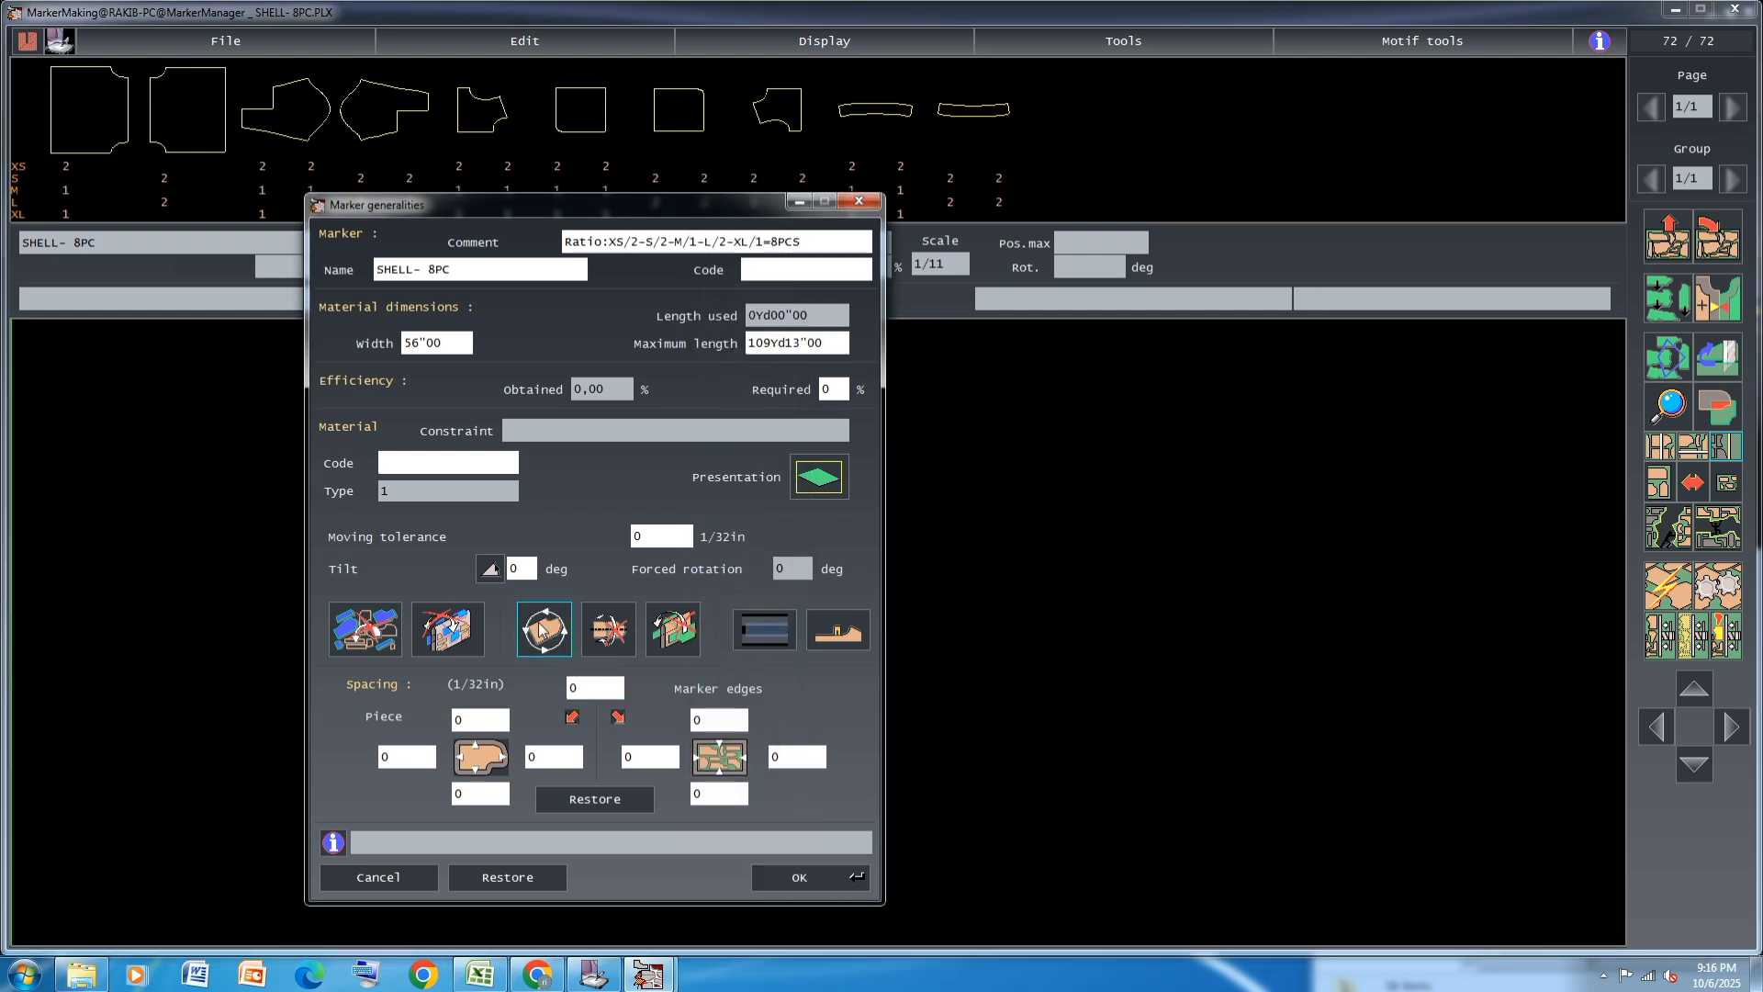
left_click(800, 878)
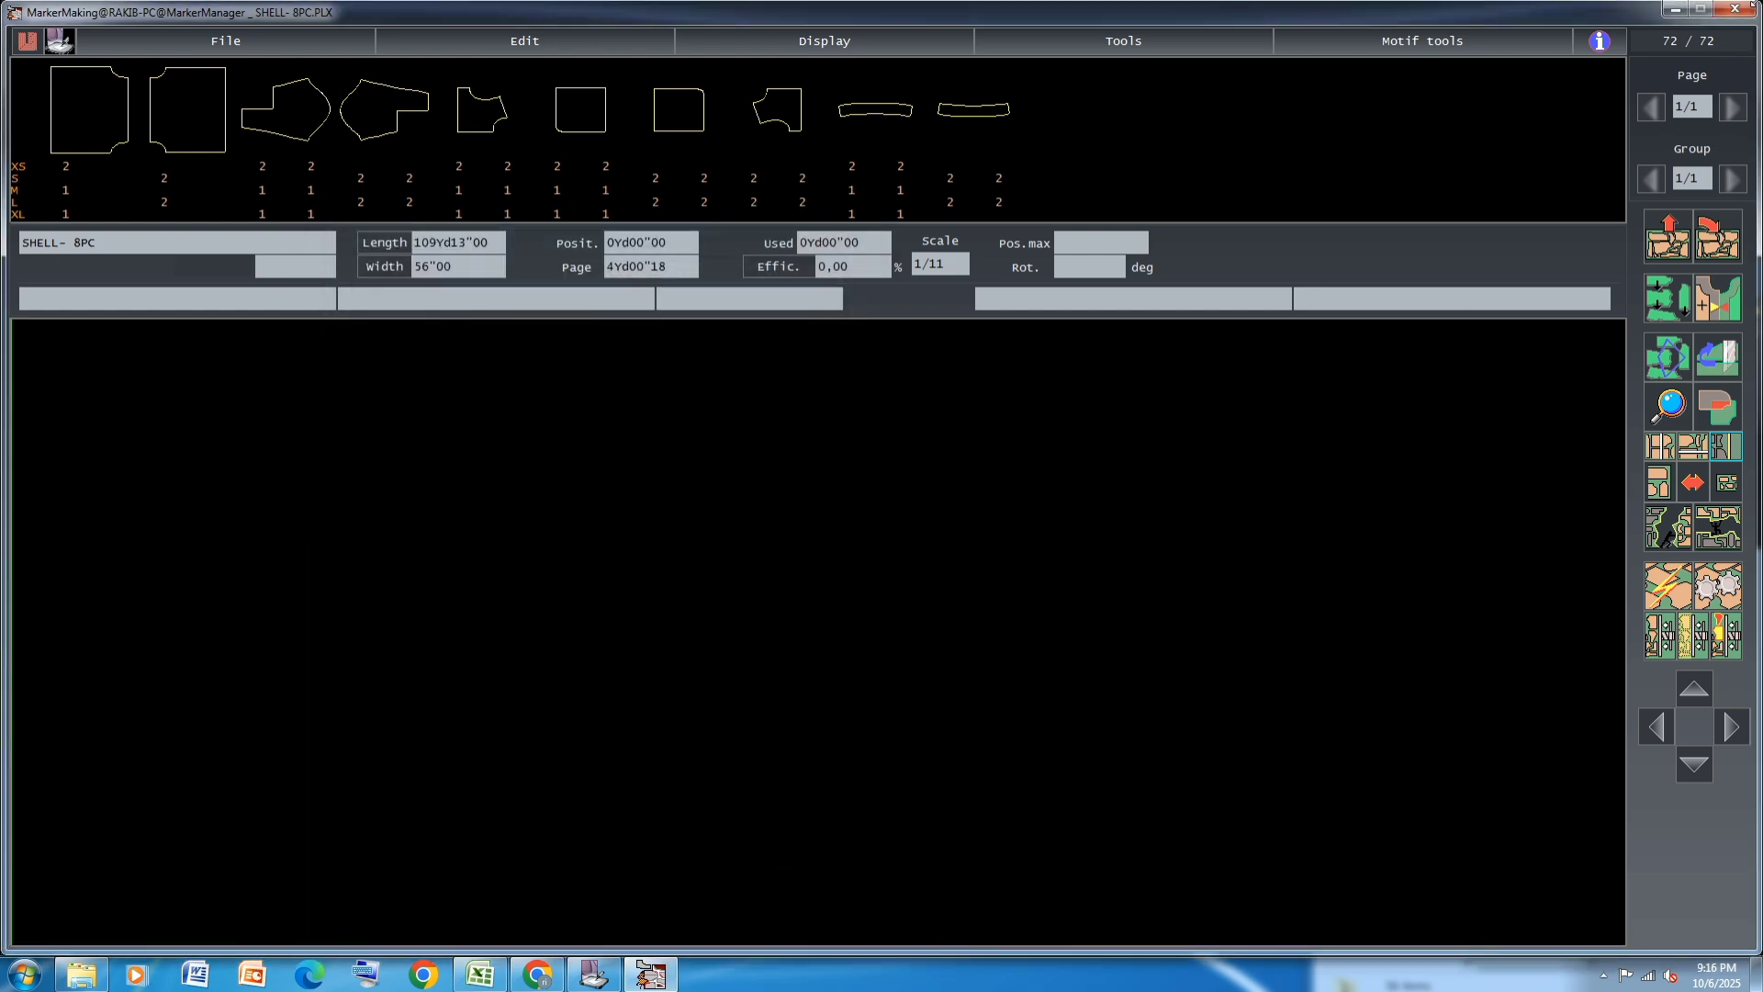
Place the size M body panel at the start of the marker, with one M sleeve above it and the other beside it
left_click(71, 190)
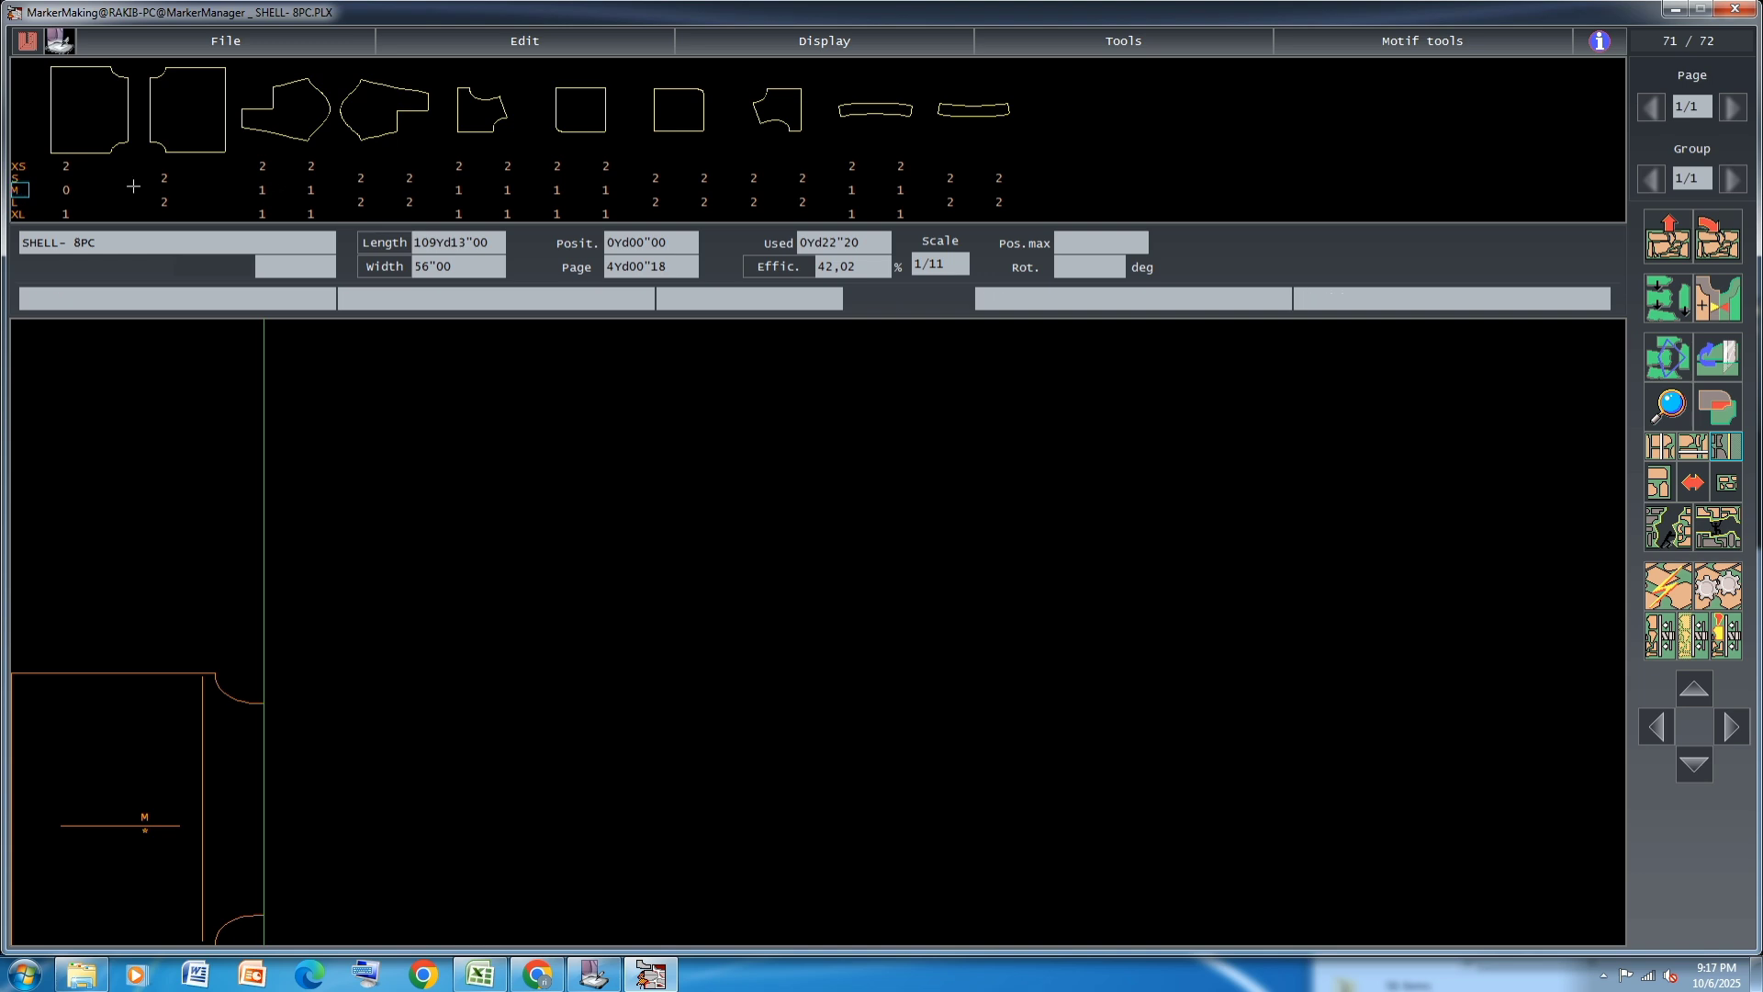
left_click(167, 729)
left_click(265, 189)
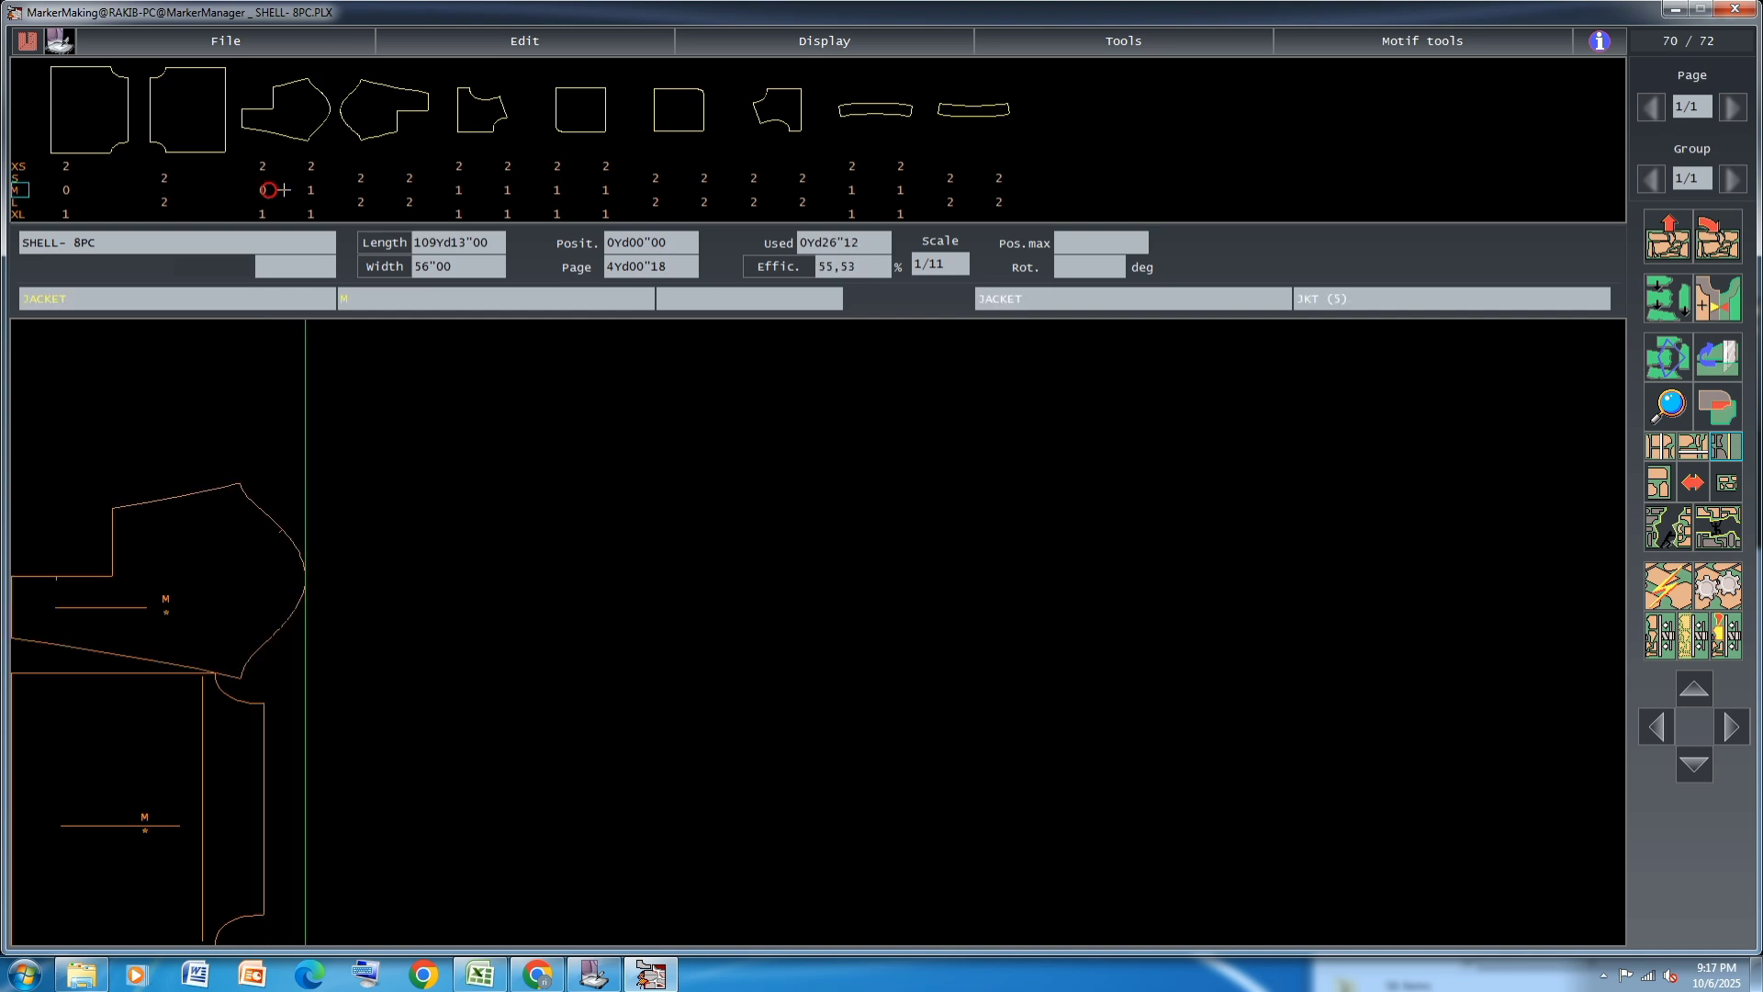
left_click(313, 190)
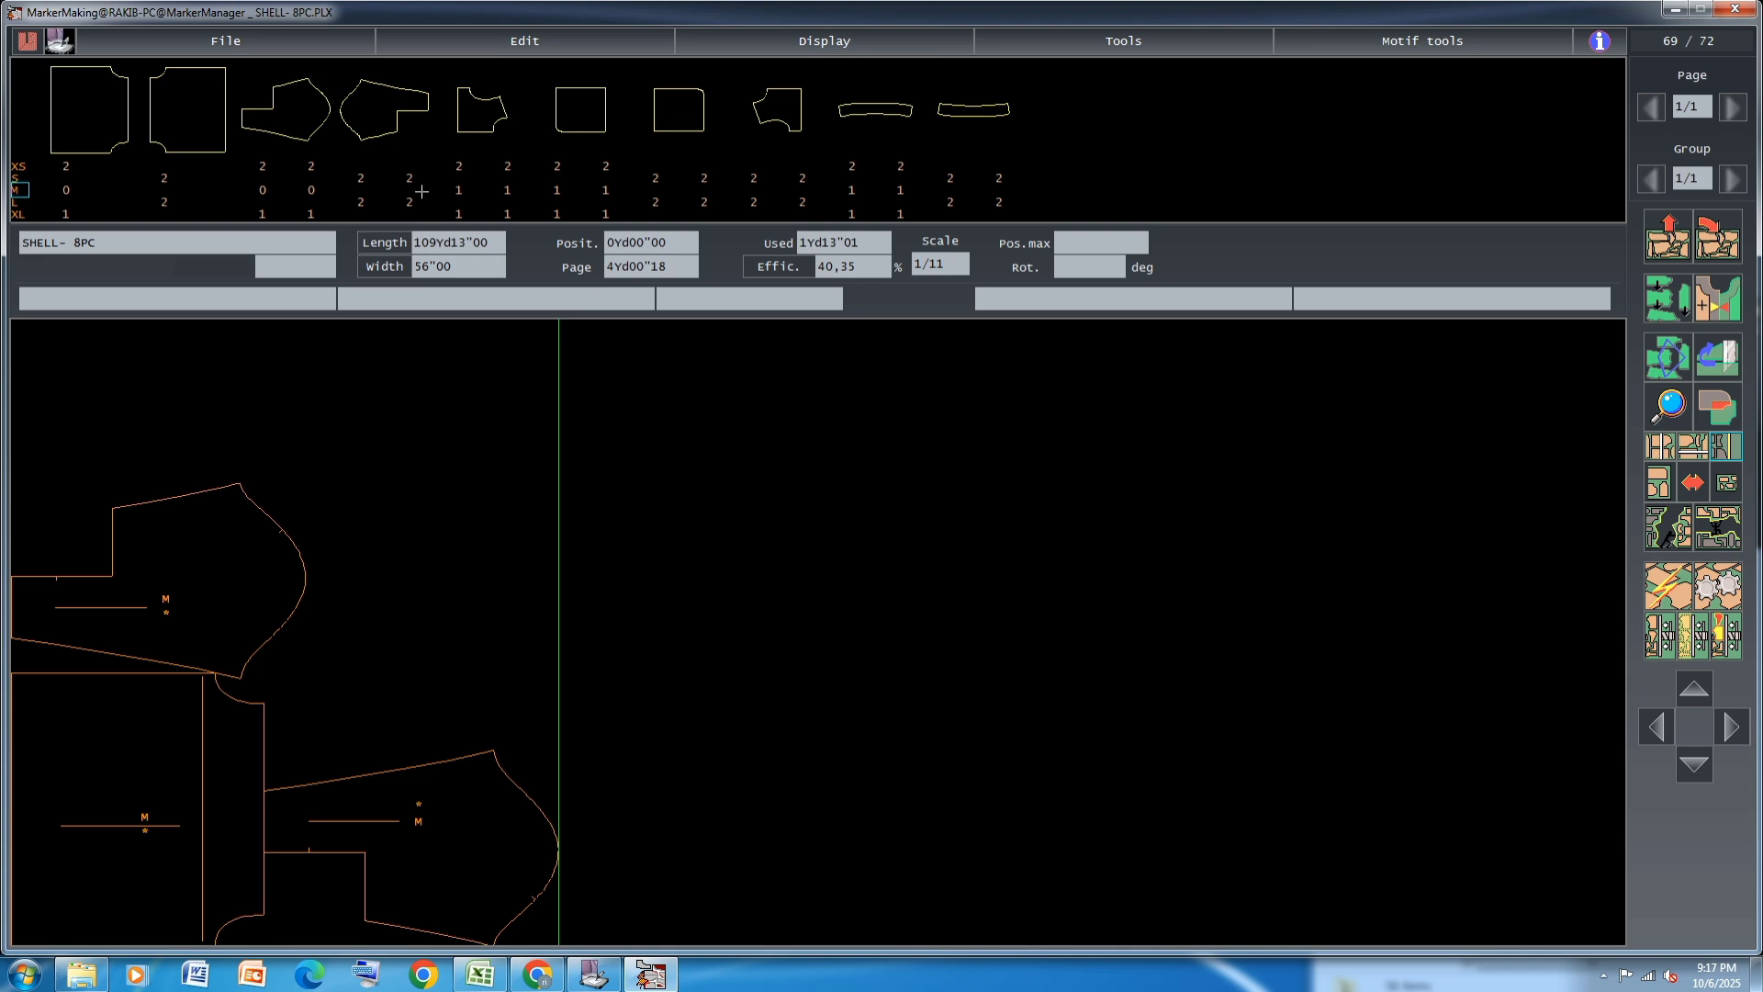
Place the two M JACKET12 pieces mirrored one above the other, and move both M sleeves past them
left_click(459, 190)
left_click(507, 190)
left_click(254, 419)
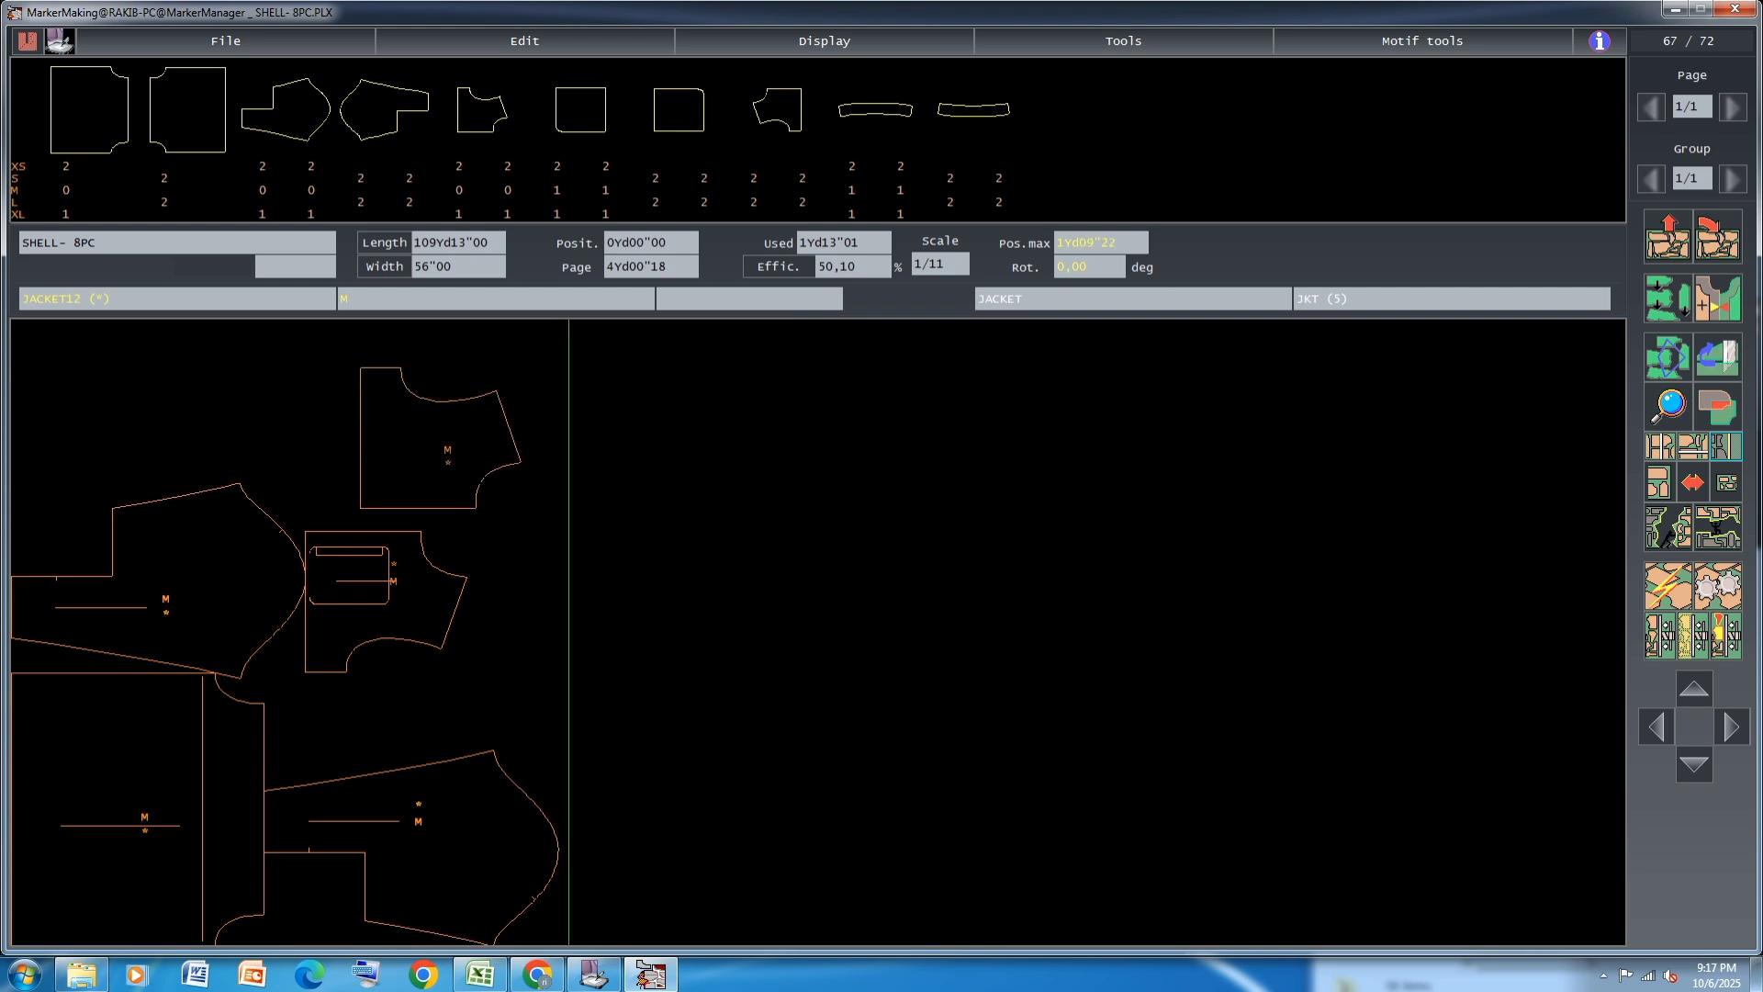
left_click(443, 479)
left_click(191, 598)
left_click(623, 572)
left_click(478, 799)
left_click(459, 797)
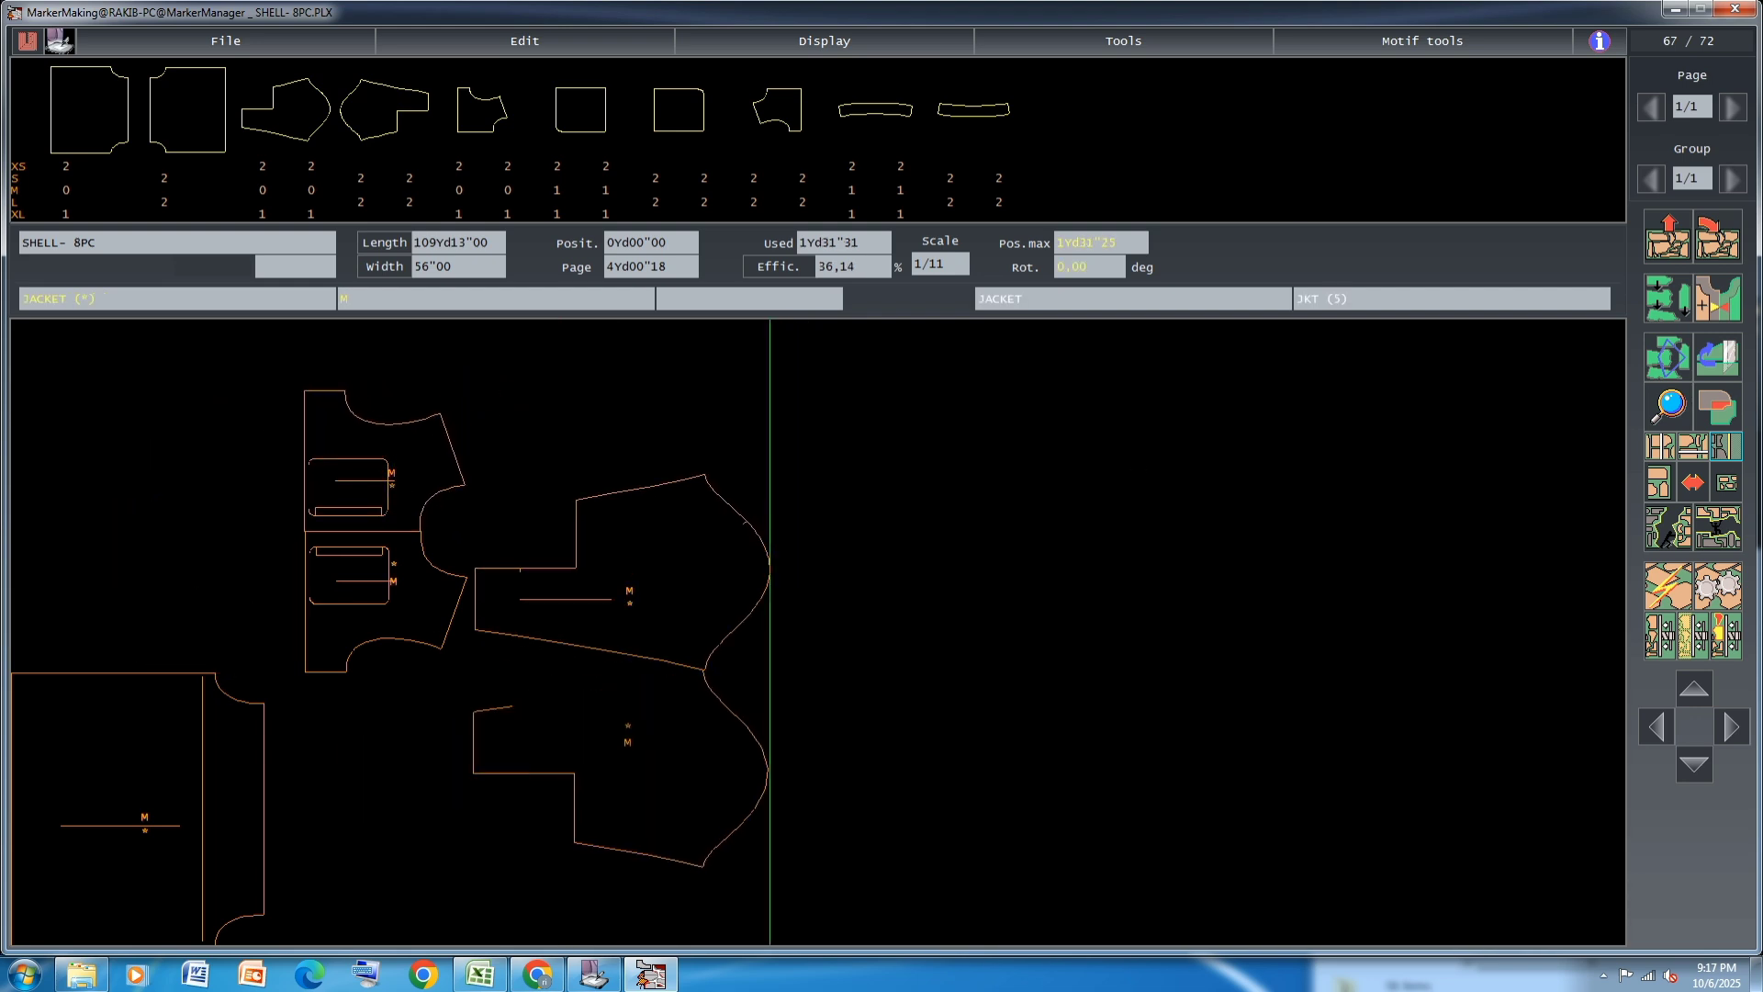
Place the two M JACKET13 pocket pieces edge to edge beyond the sleeves, near the marker's upper edge
left_click(571, 188)
left_click(610, 190)
left_click(998, 404)
left_click(544, 387)
left_click(996, 542)
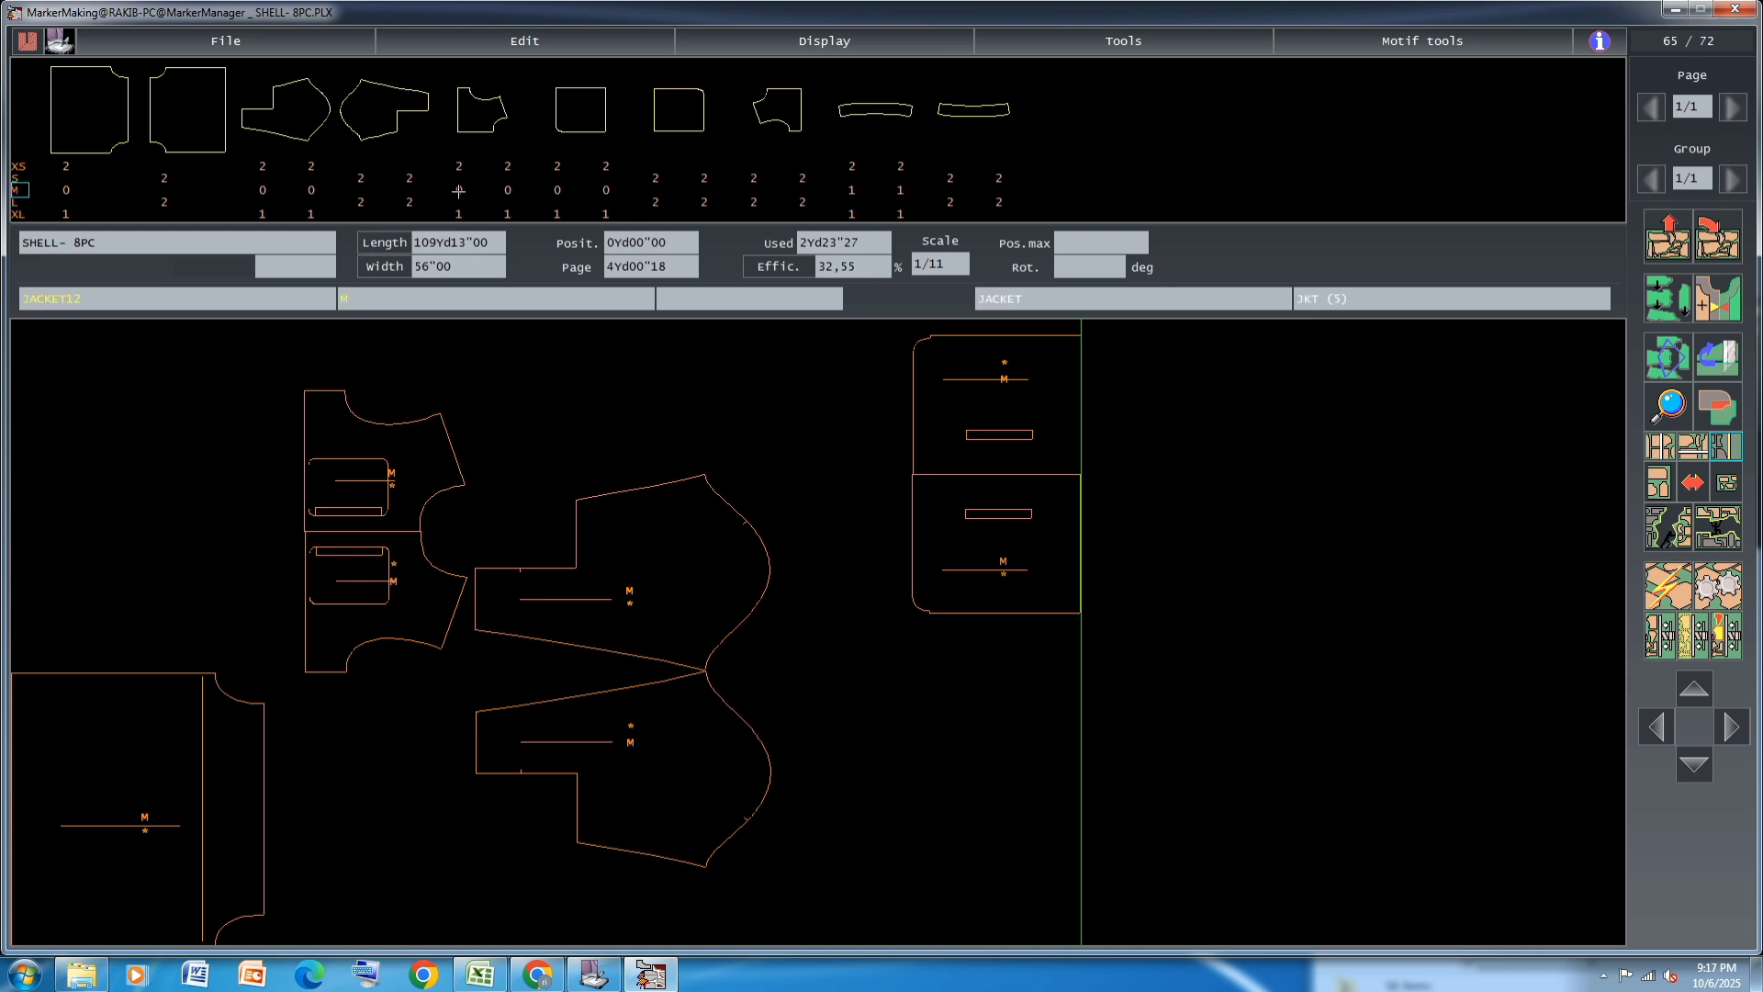
Place the two M curved strips one above the other below the JACKET13 pieces
left_click(854, 190)
left_click(904, 190)
left_click(388, 914)
left_click(1018, 788)
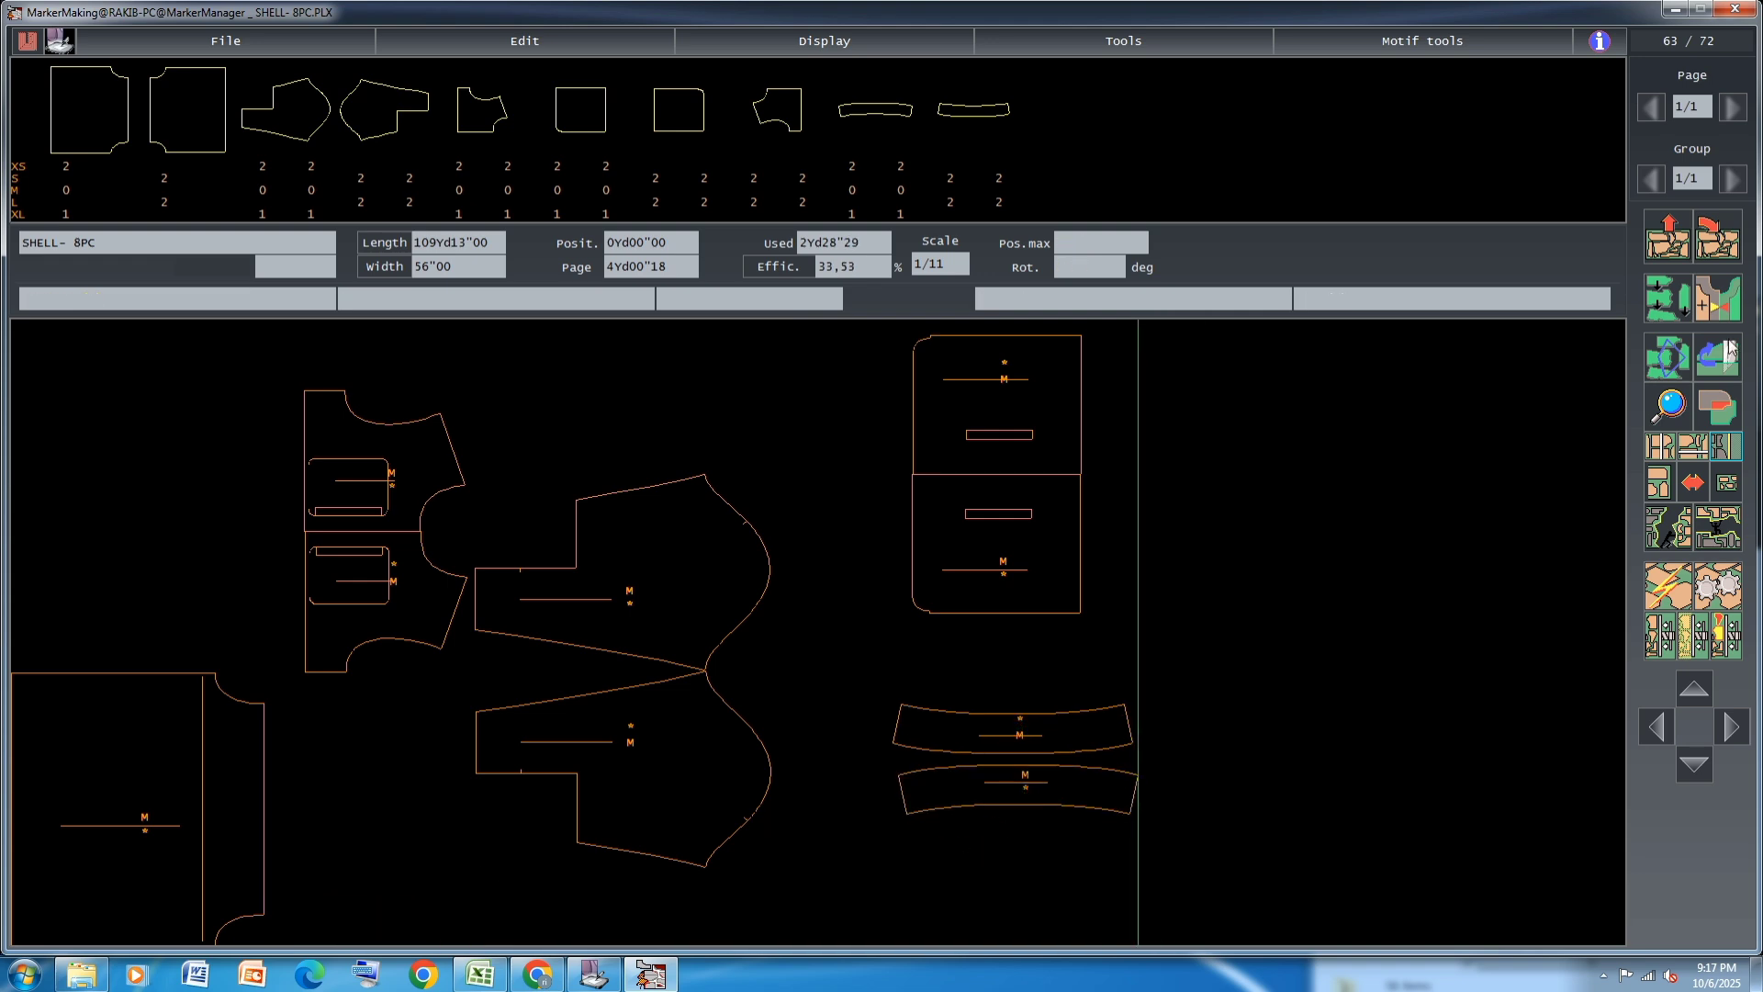
Clear all placed pieces from the marker
left_click(1669, 241)
left_click(1061, 530)
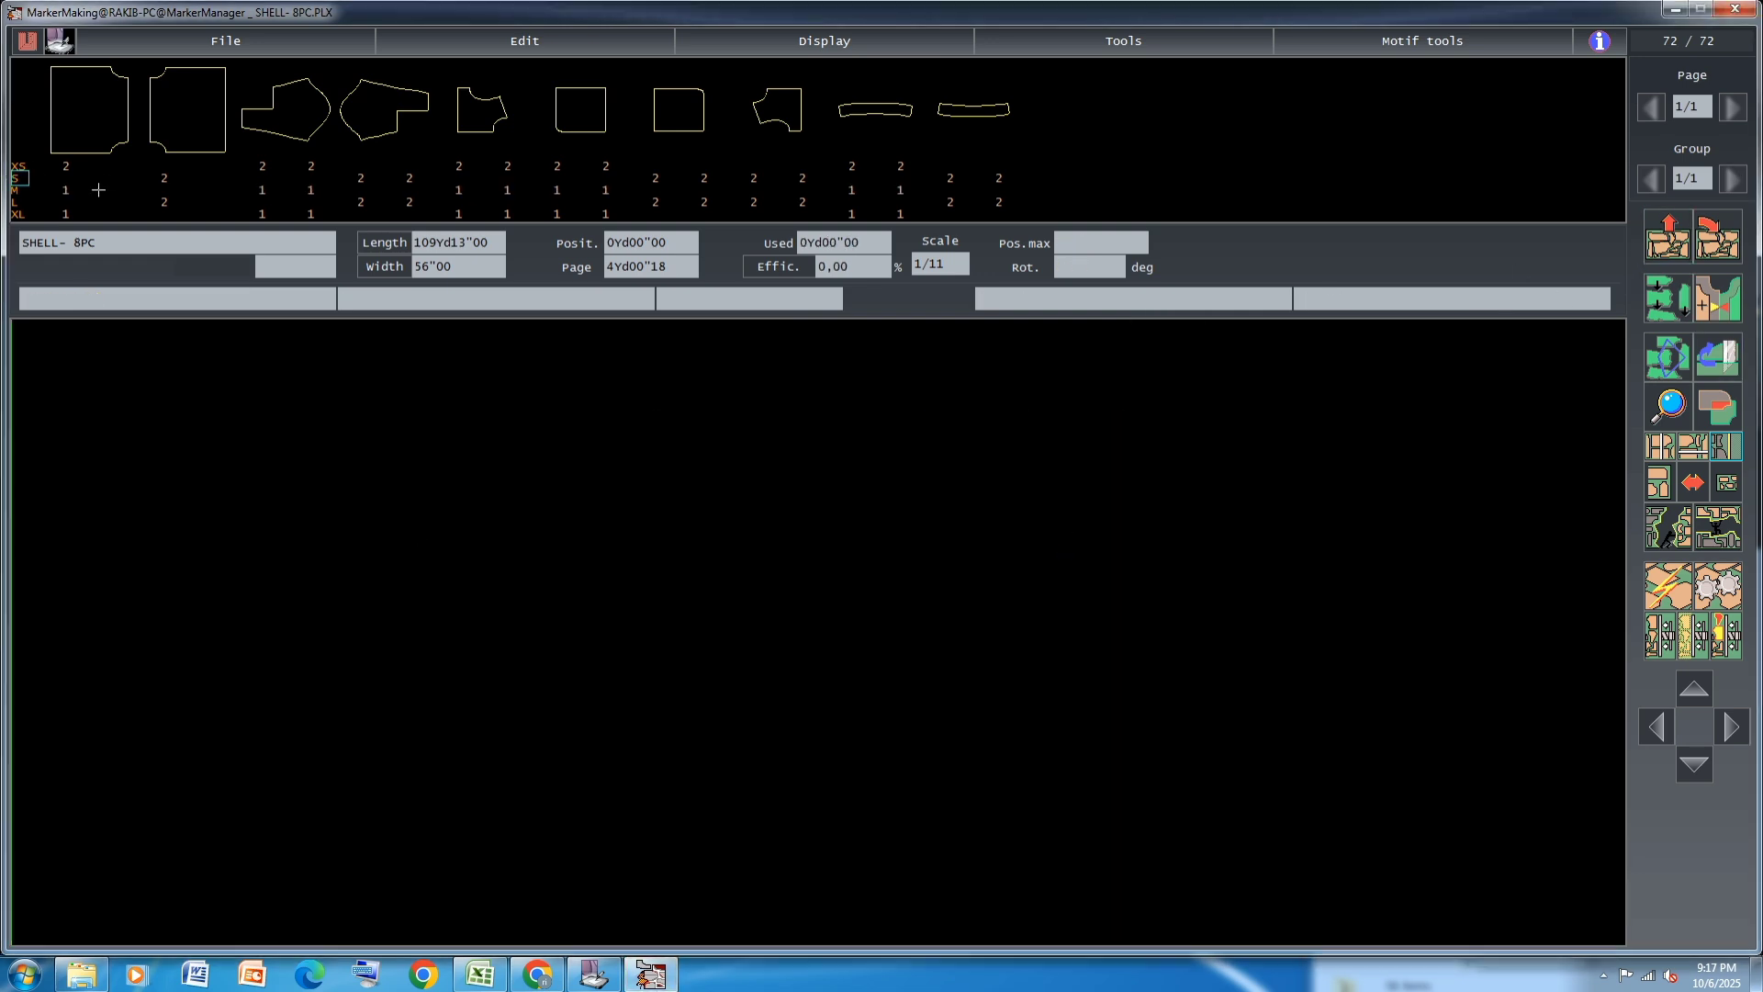
Stack the XL and M body panels at the marker's start, and fit one L and one S body panel beside them
left_click(67, 213)
left_click(69, 188)
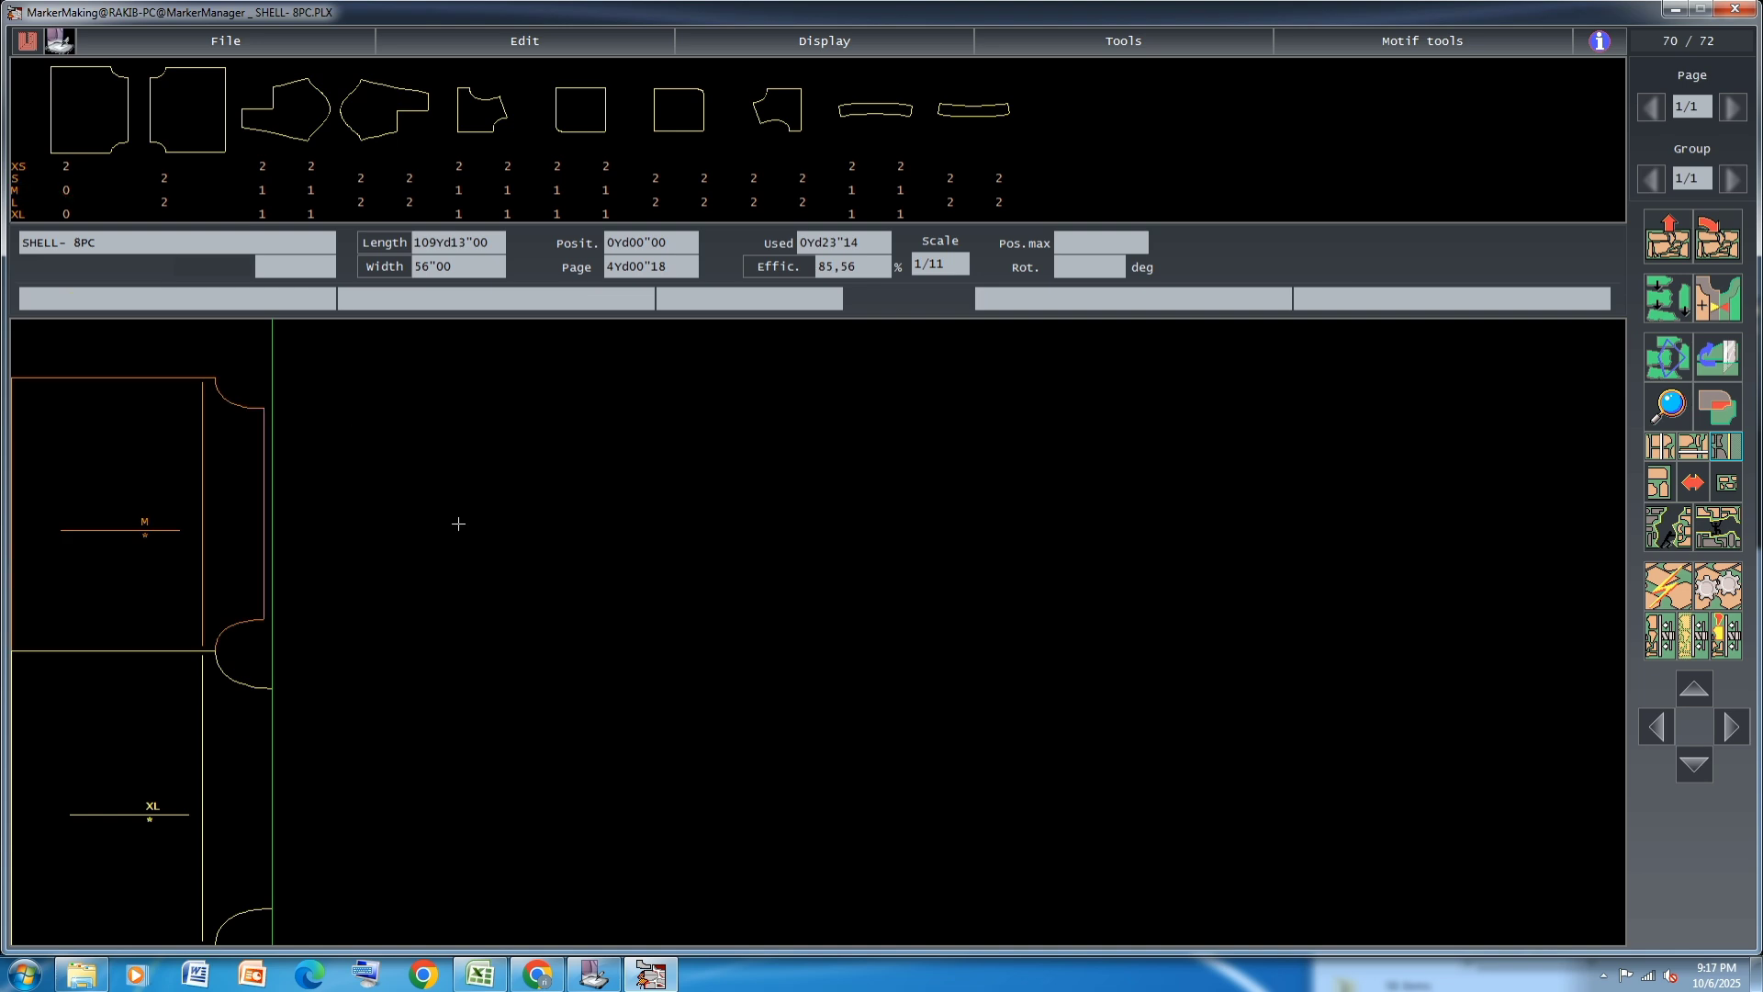
left_click(163, 201)
left_click(164, 177)
left_click(873, 560)
left_click(360, 554)
left_click(402, 836)
left_click(1035, 488)
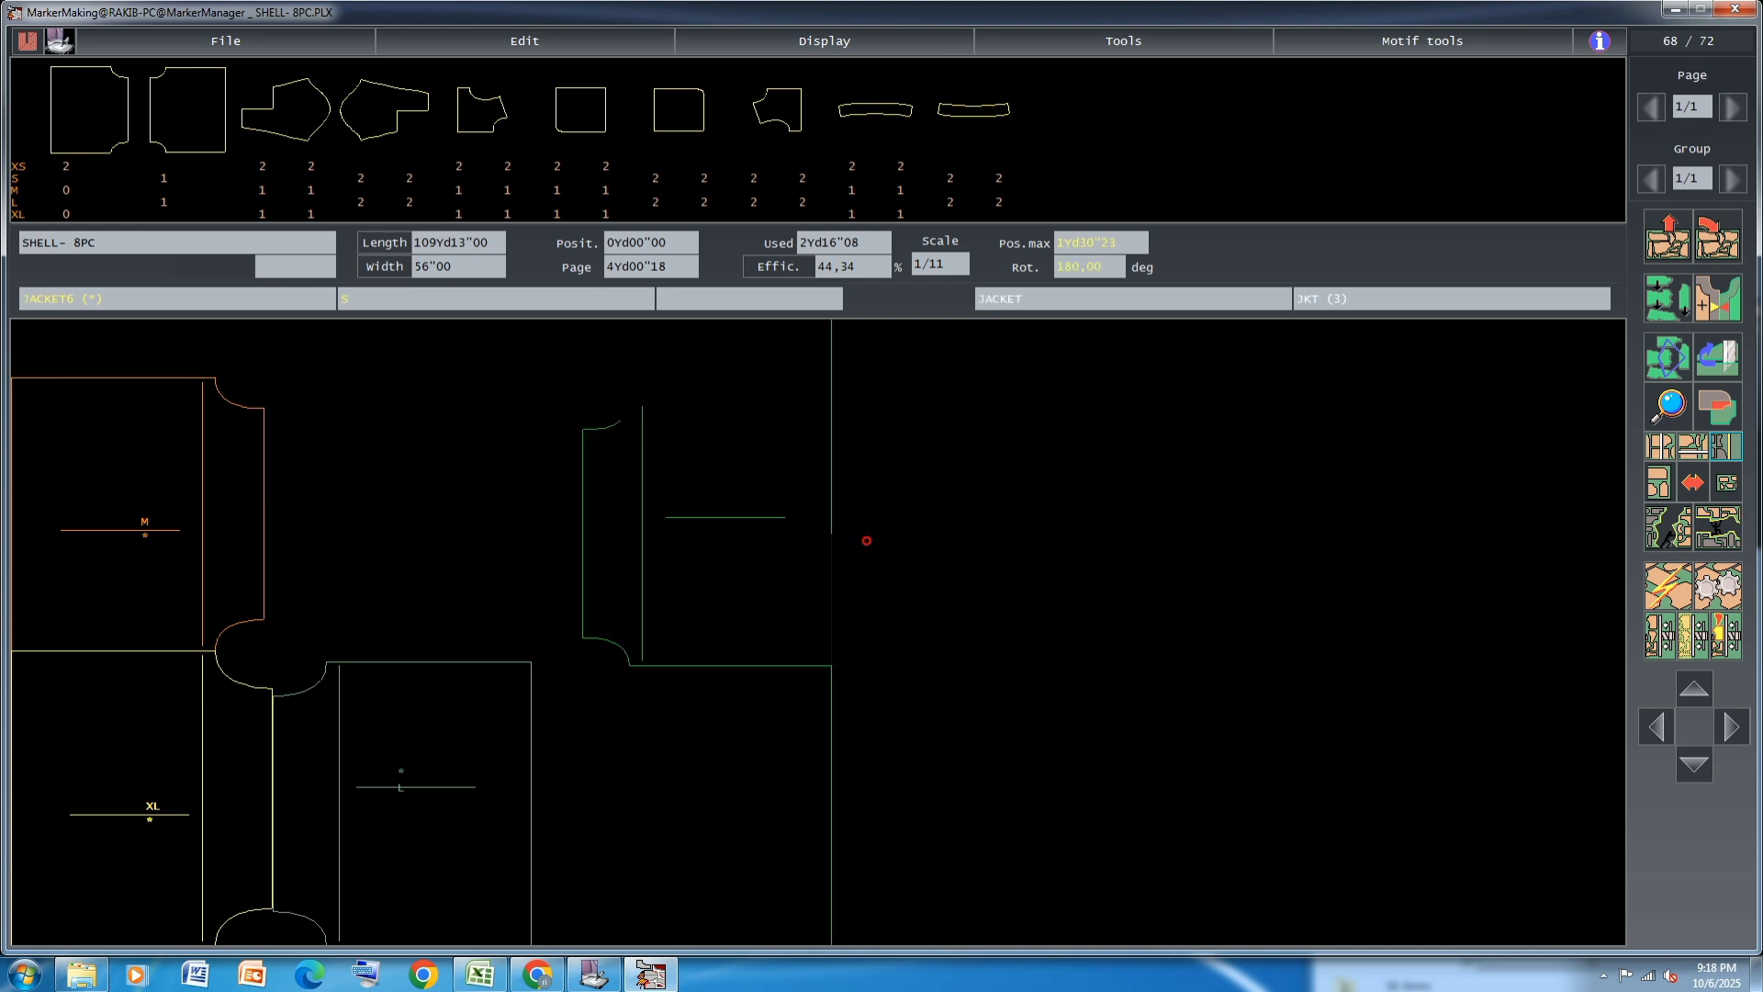
left_click(380, 523)
Place the two XL curved strips end to end above the M and S body panels
left_click(859, 214)
left_click(281, 373)
left_click(905, 214)
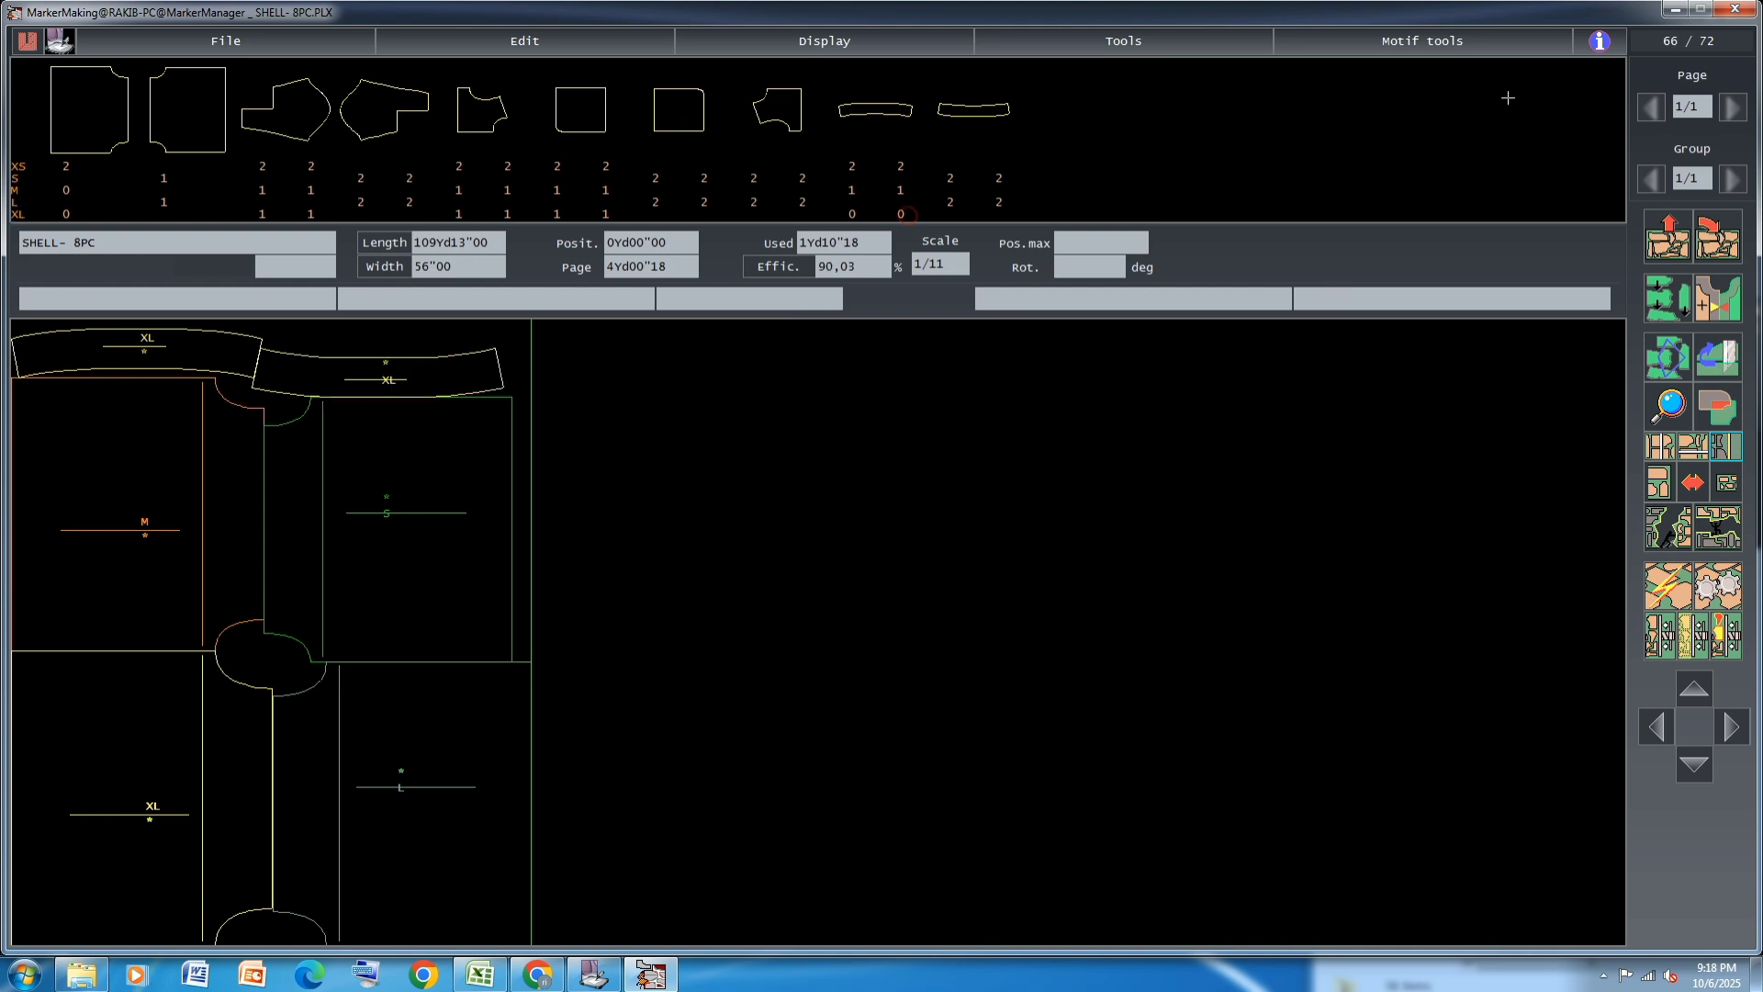
left_click(357, 380)
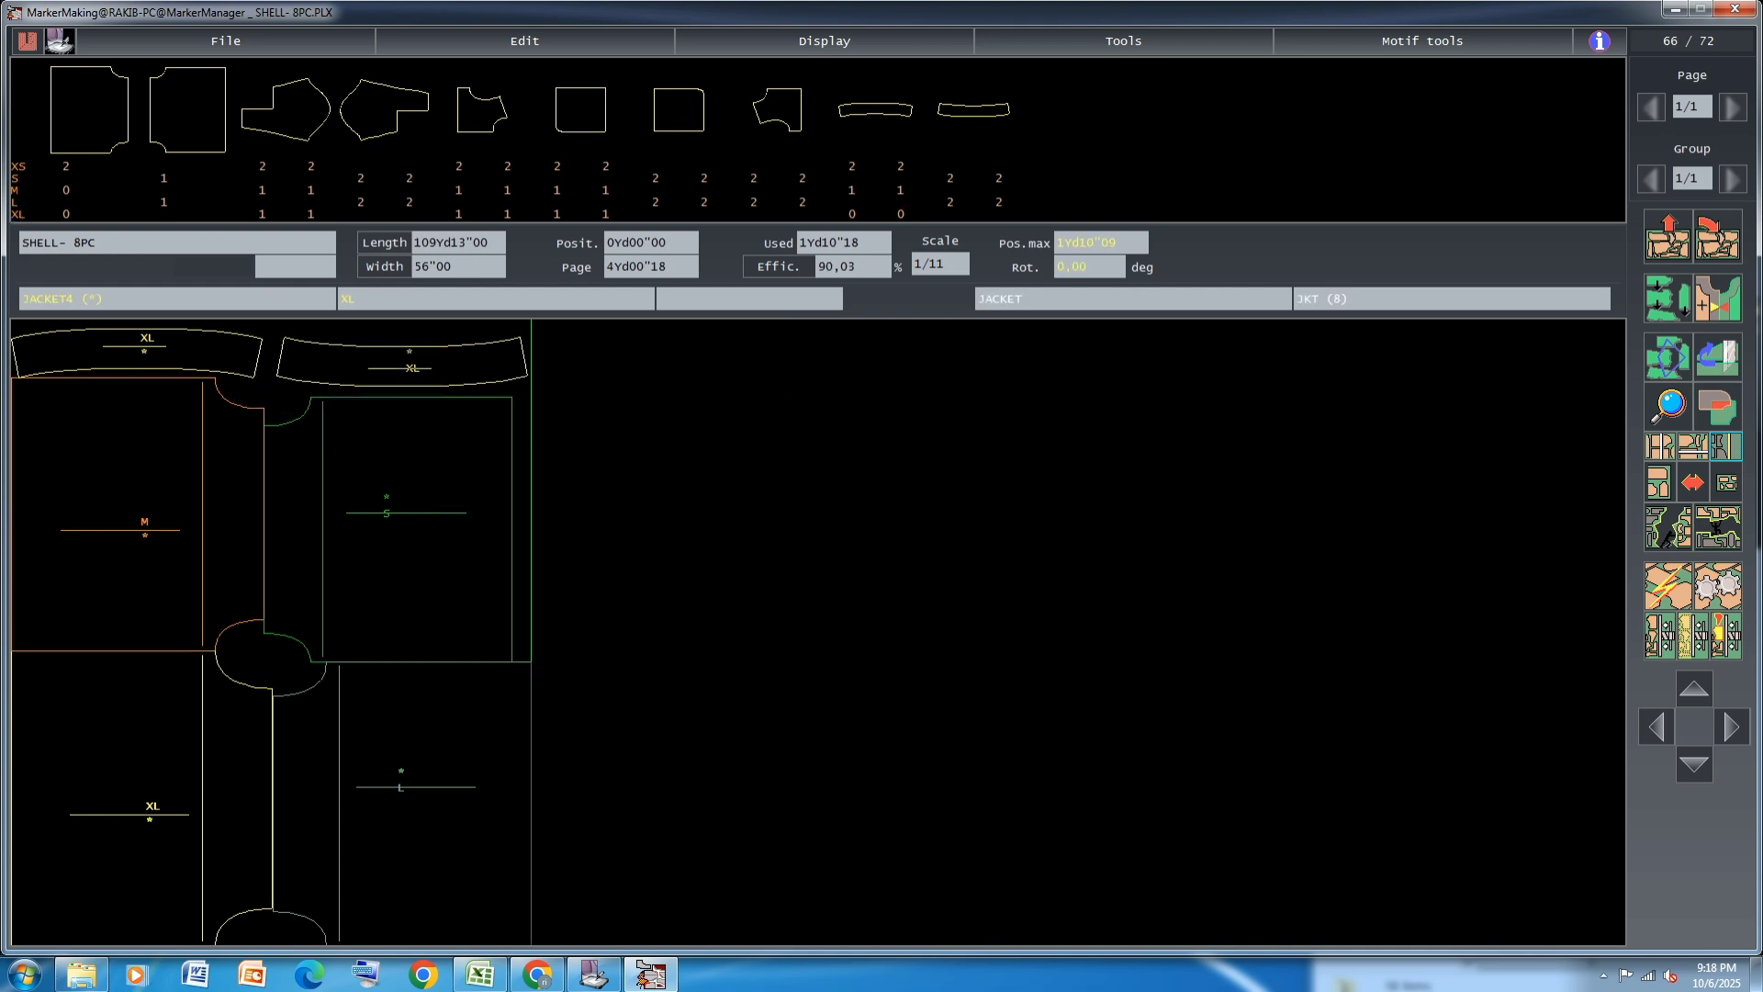
left_click(359, 380)
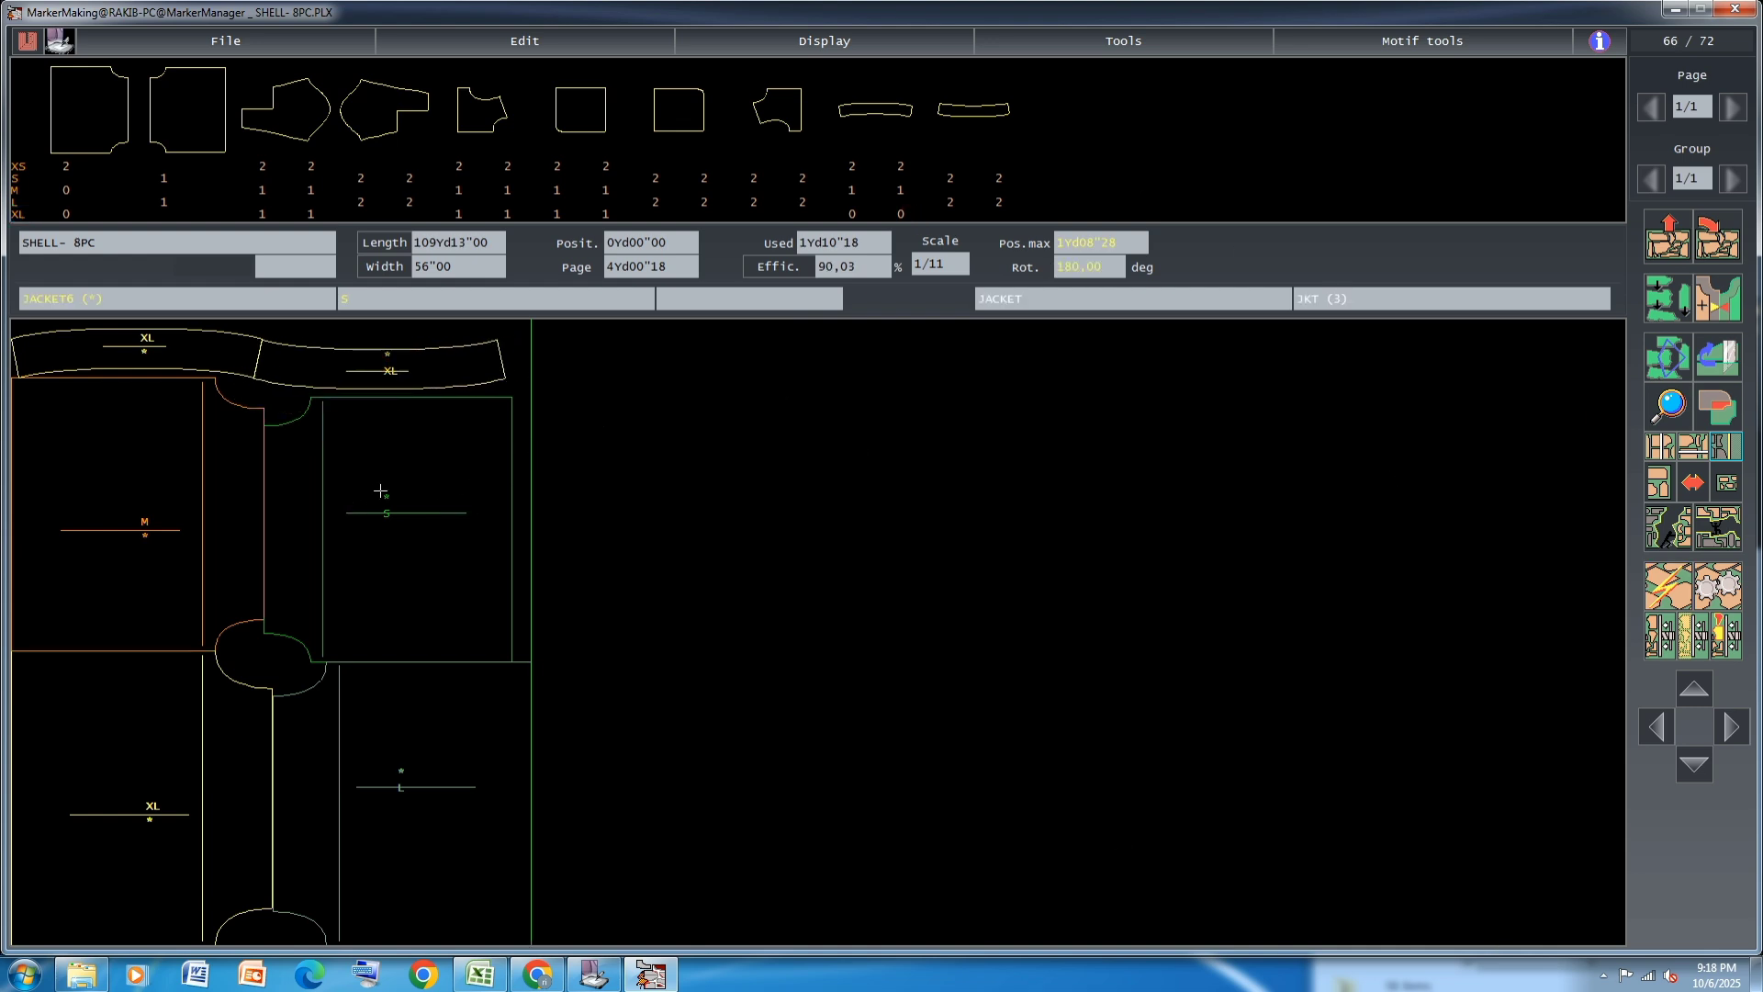
Place the remaining S body panel against the lower L panel and the remaining L panel above it, against the upper S panel
left_click(169, 202)
left_click(164, 178)
left_click(603, 519)
left_click(683, 381)
left_click(950, 771)
left_click(638, 857)
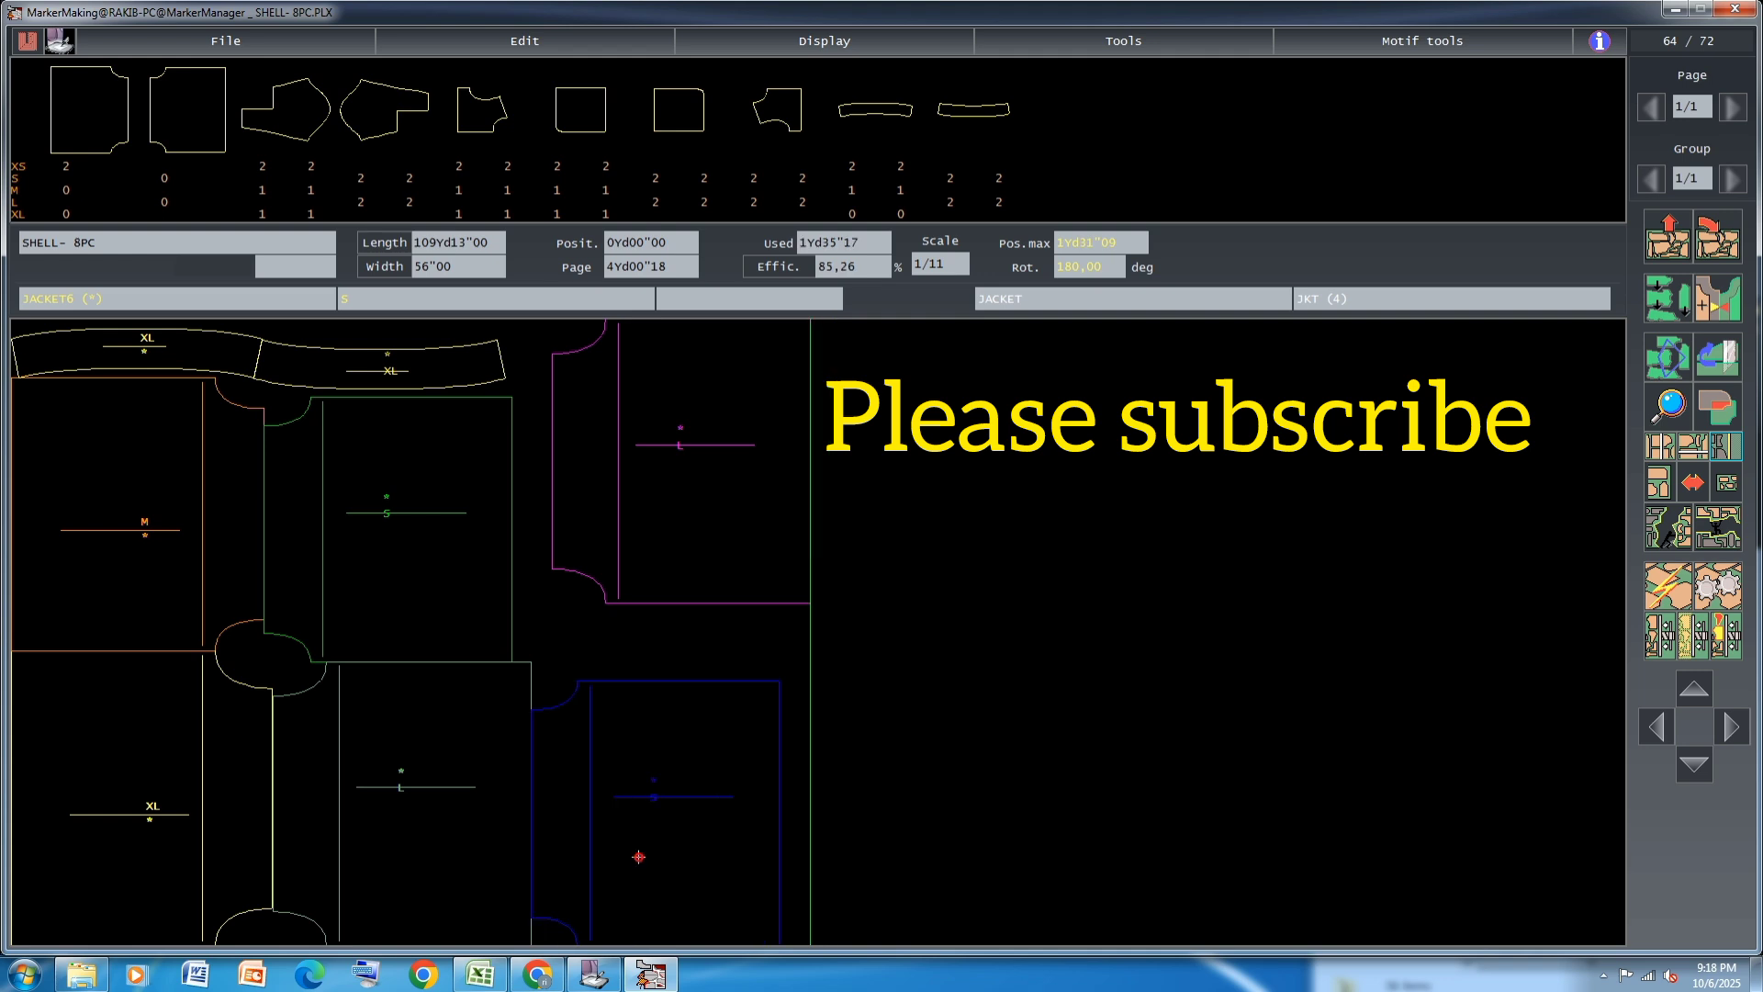
left_click(641, 549)
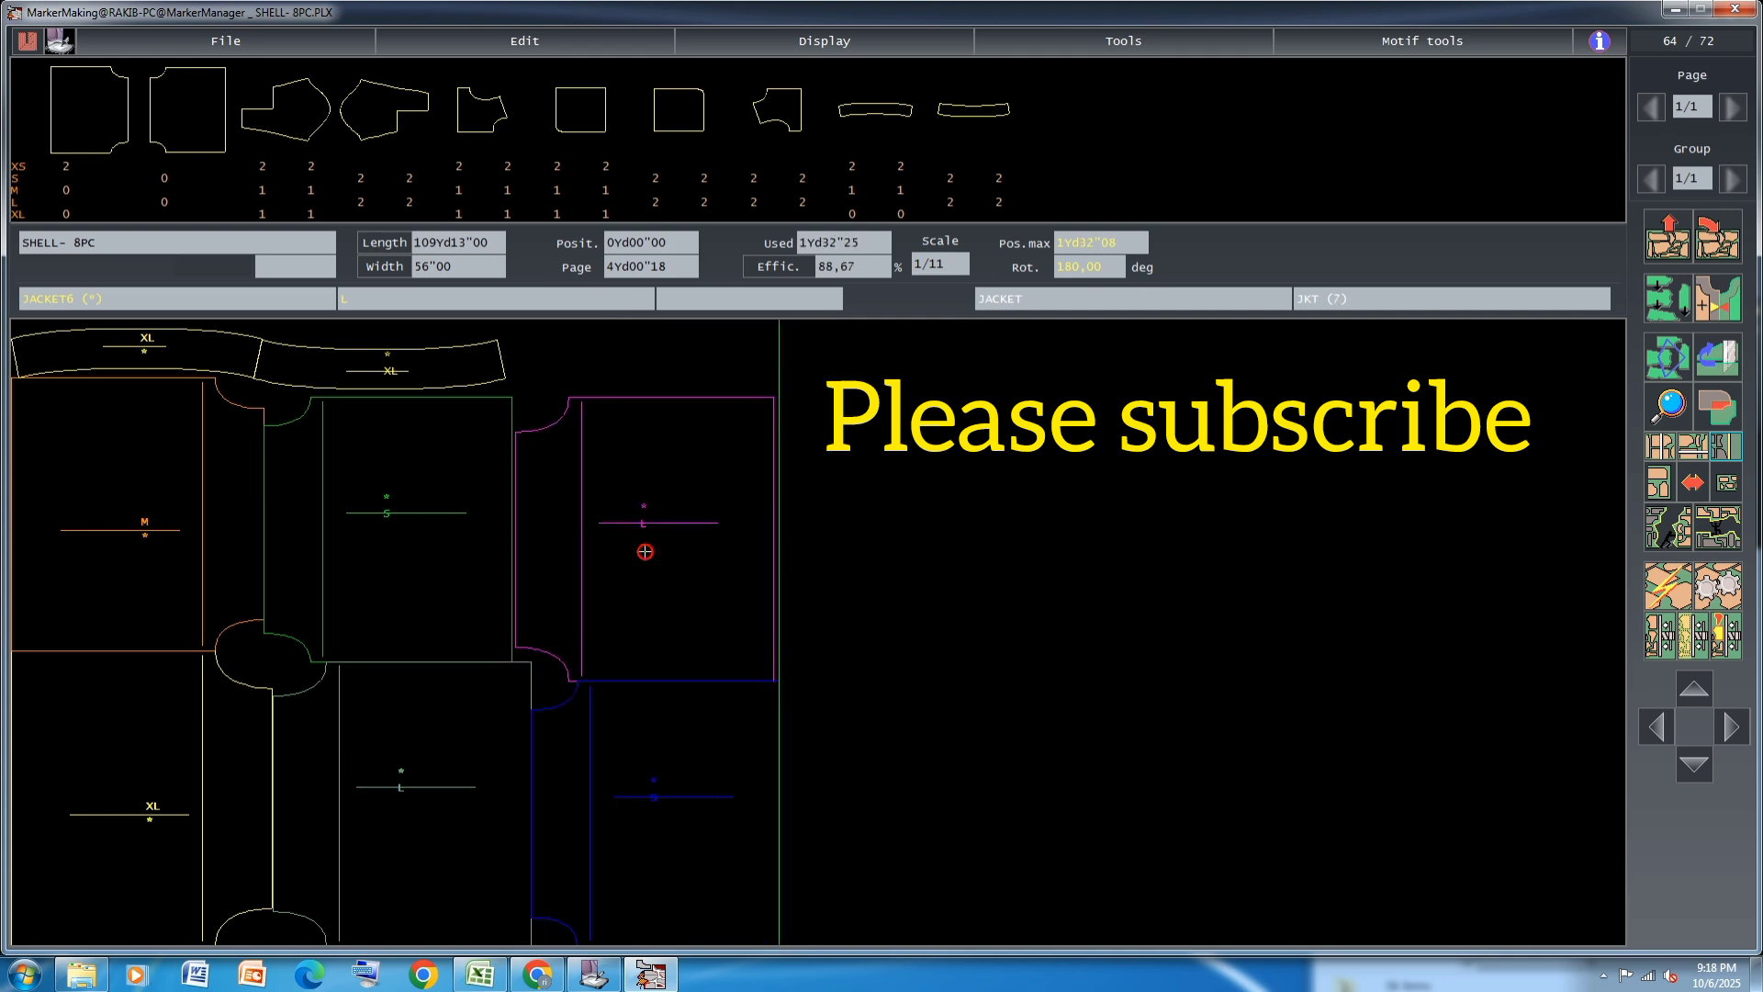
left_click(648, 558)
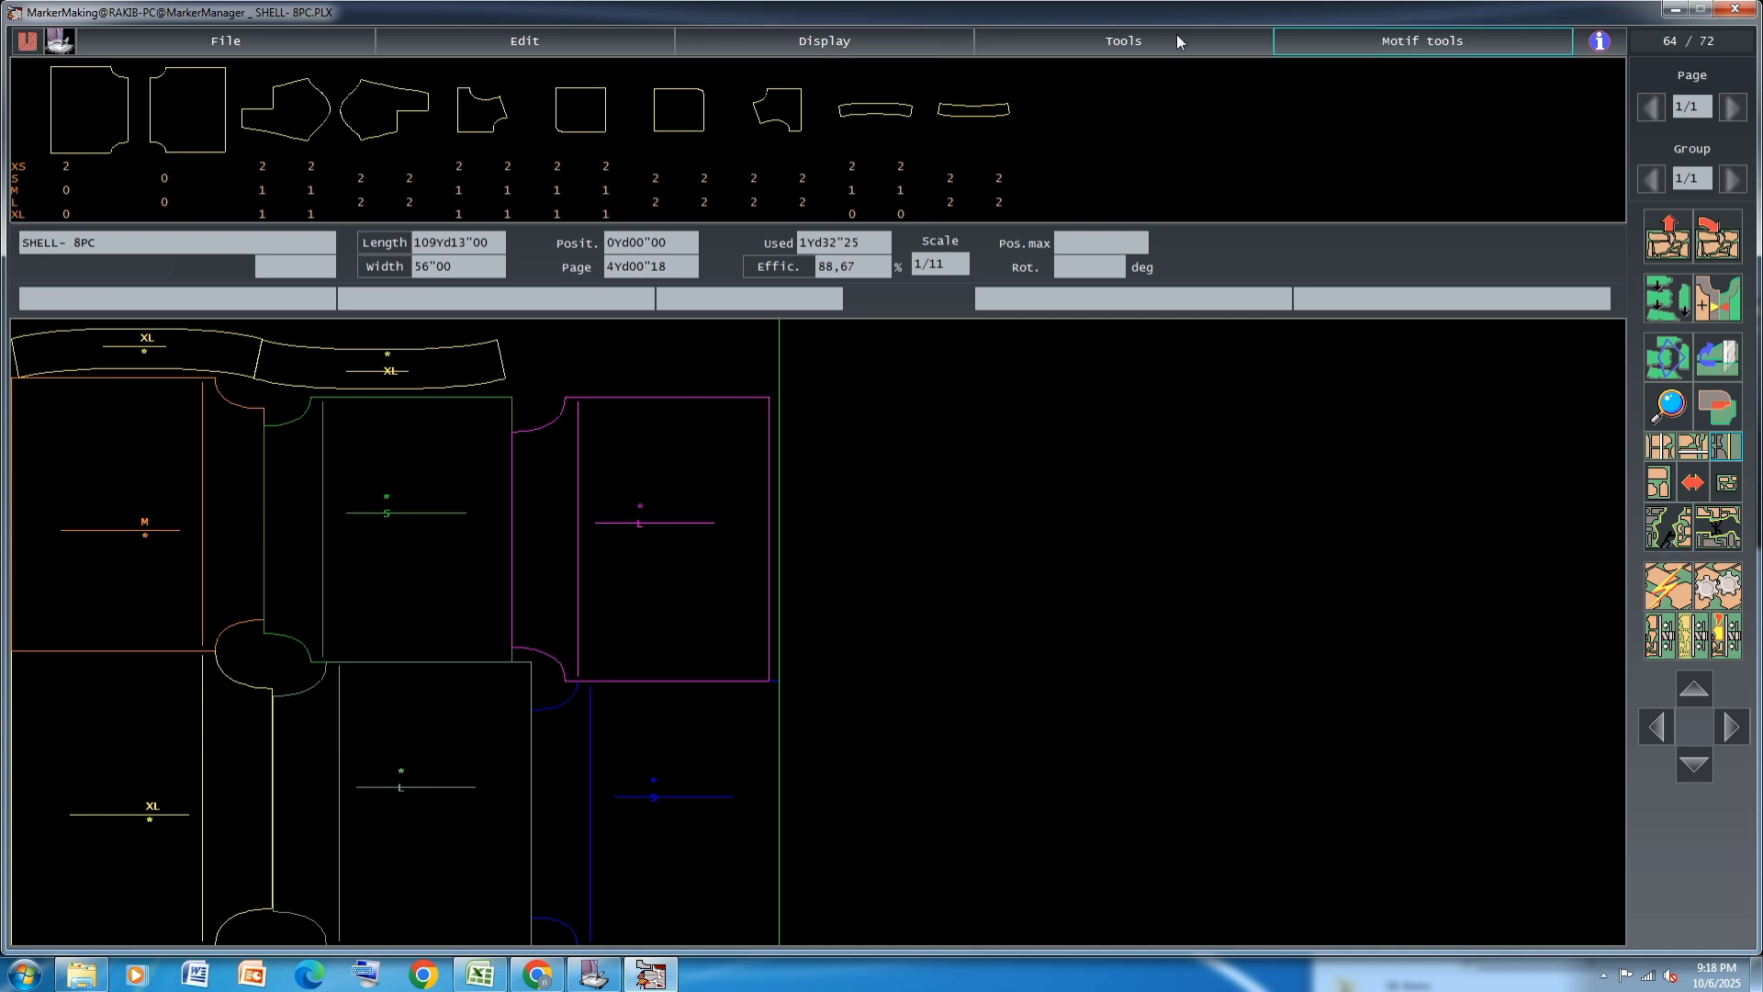
Place one M curved strip above the upper L panel and both XS body panels at the end of the two rows
left_click(852, 190)
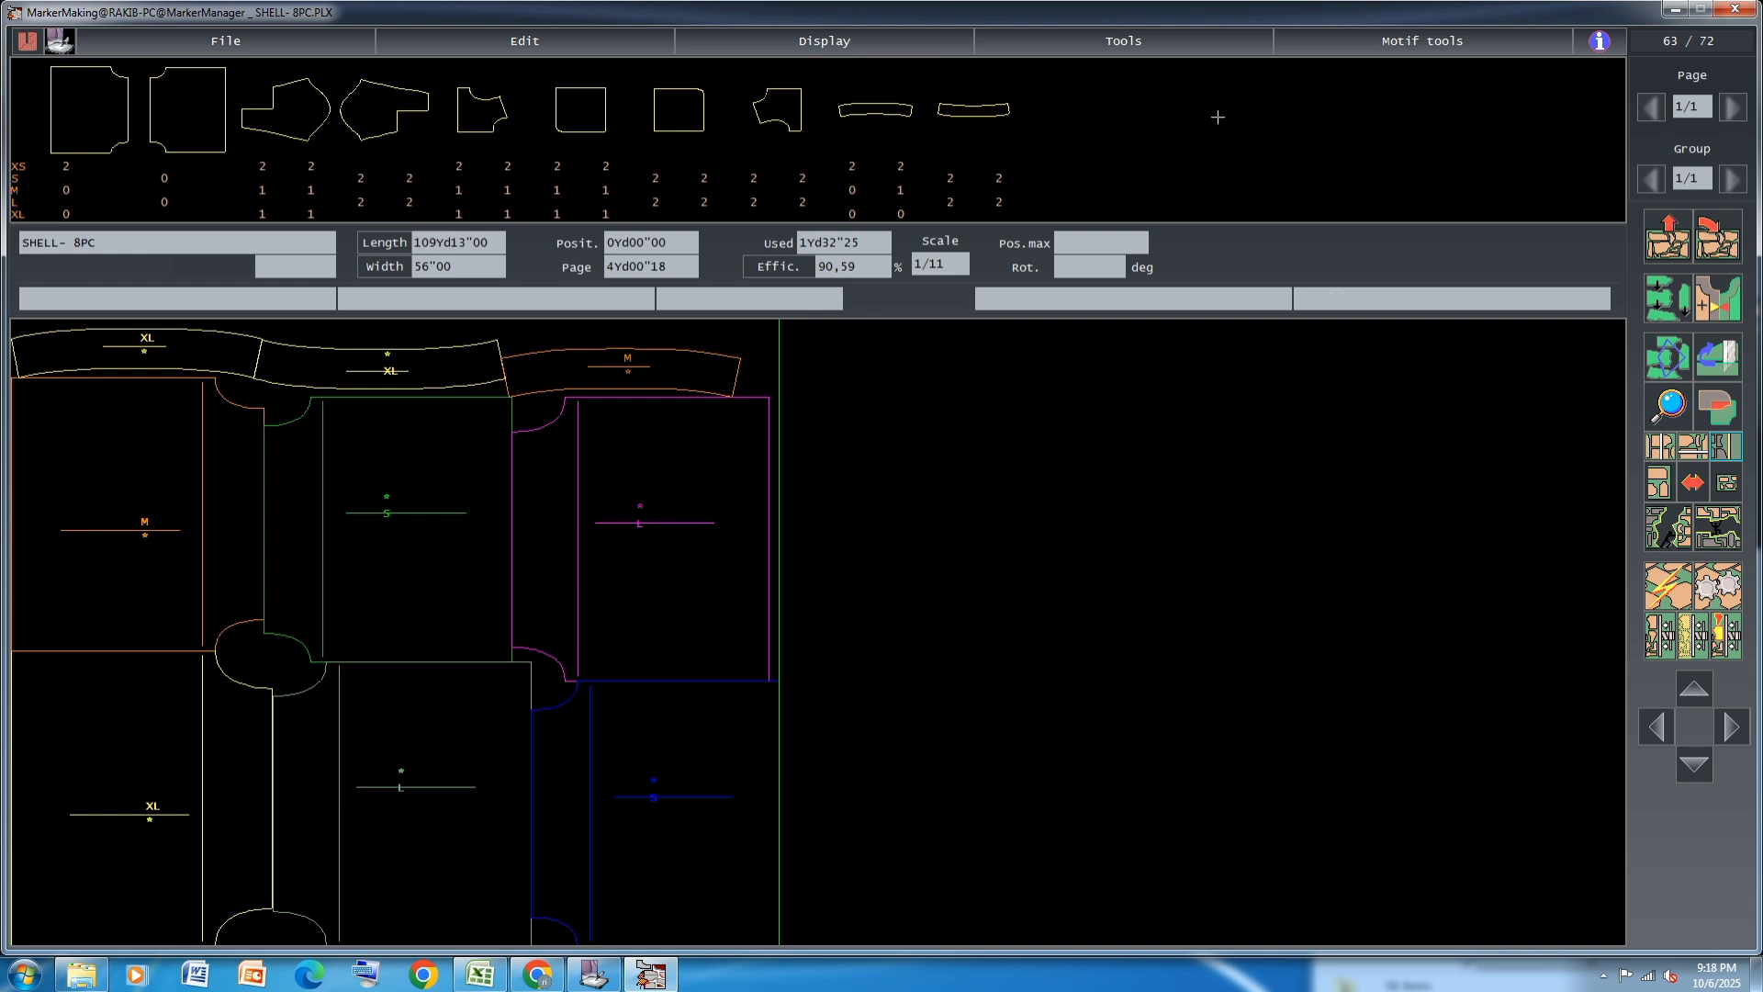
left_click(66, 166)
left_click(66, 166)
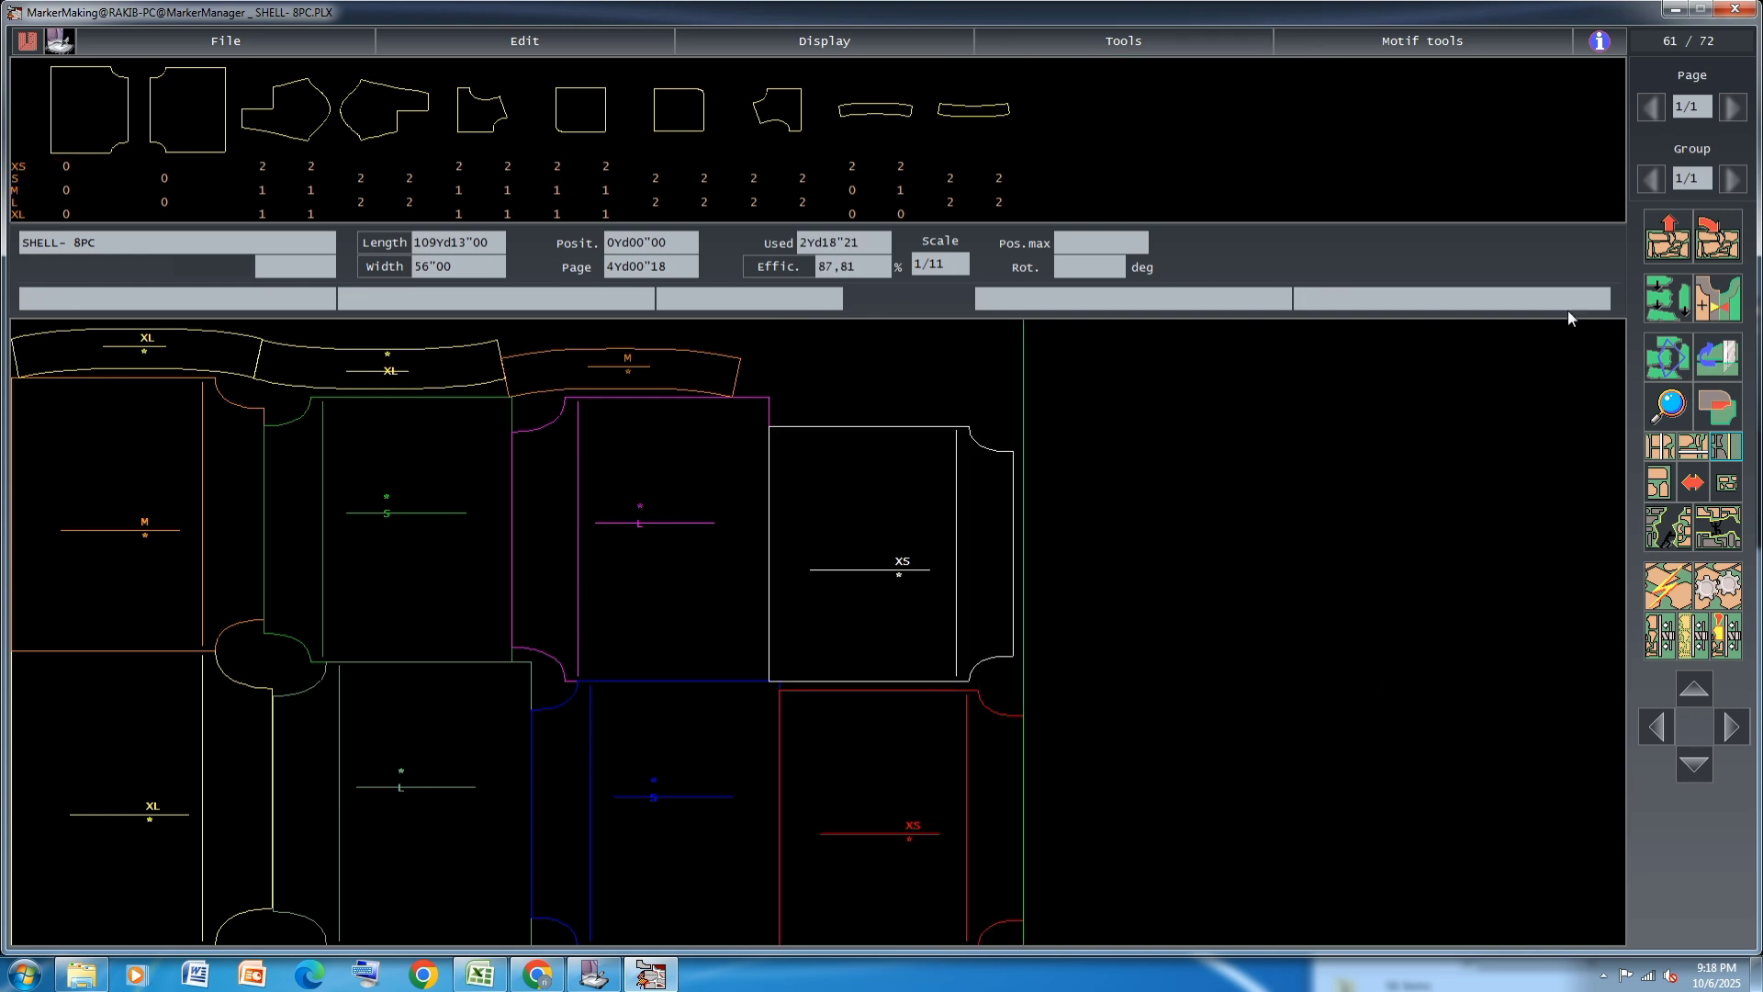
Move the upper L body panel out to free space and fit the upper XS body panel in its place
left_click(686, 517)
left_click(1322, 606)
left_click(828, 567)
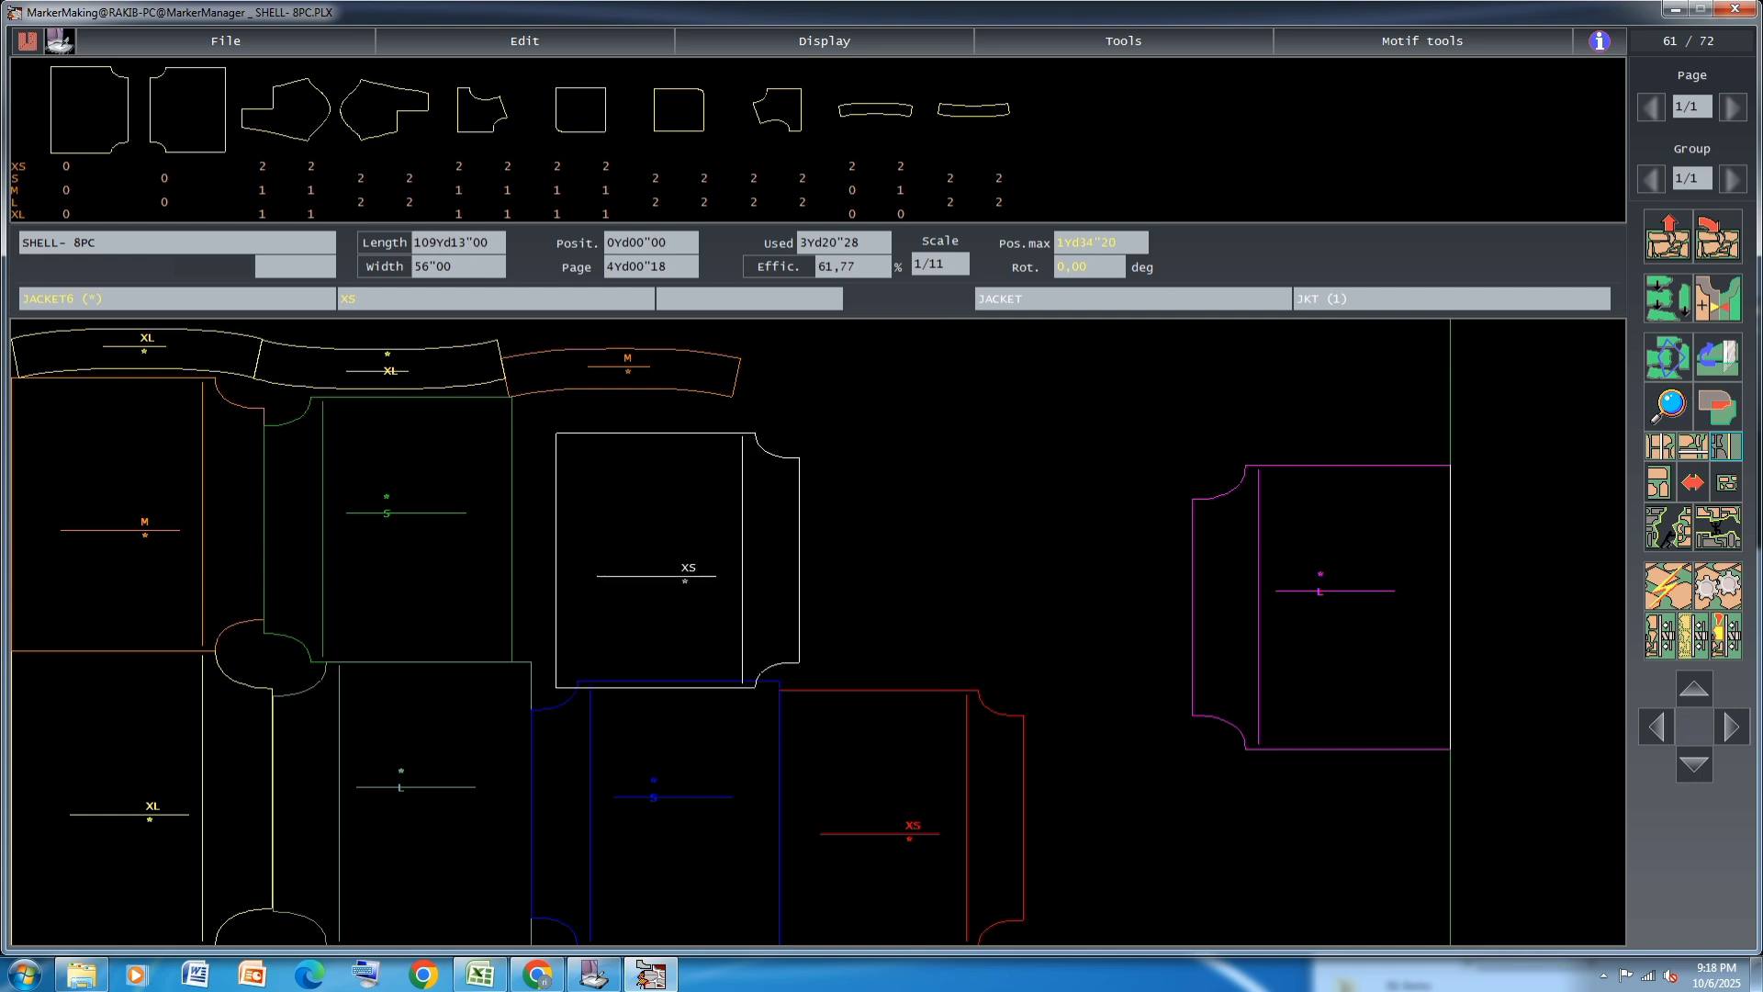
left_click(658, 562)
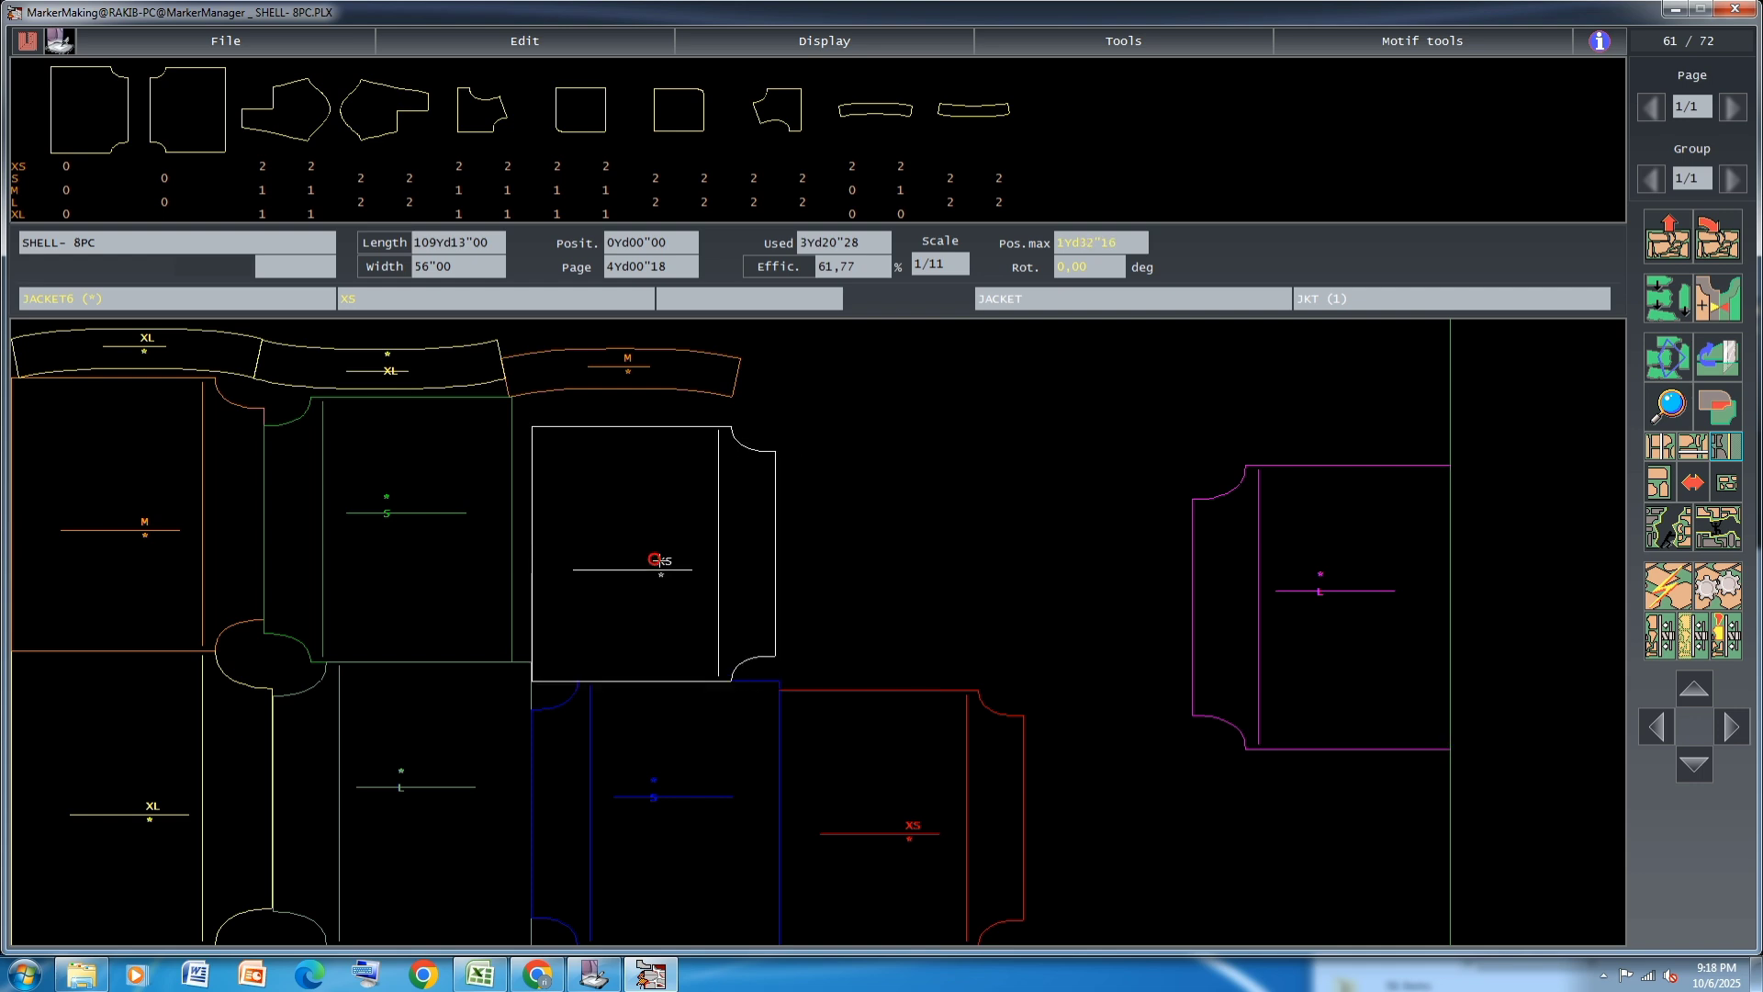
Move the M curved strip directly above the XS body panel and place the second M strip above it
left_click(660, 380)
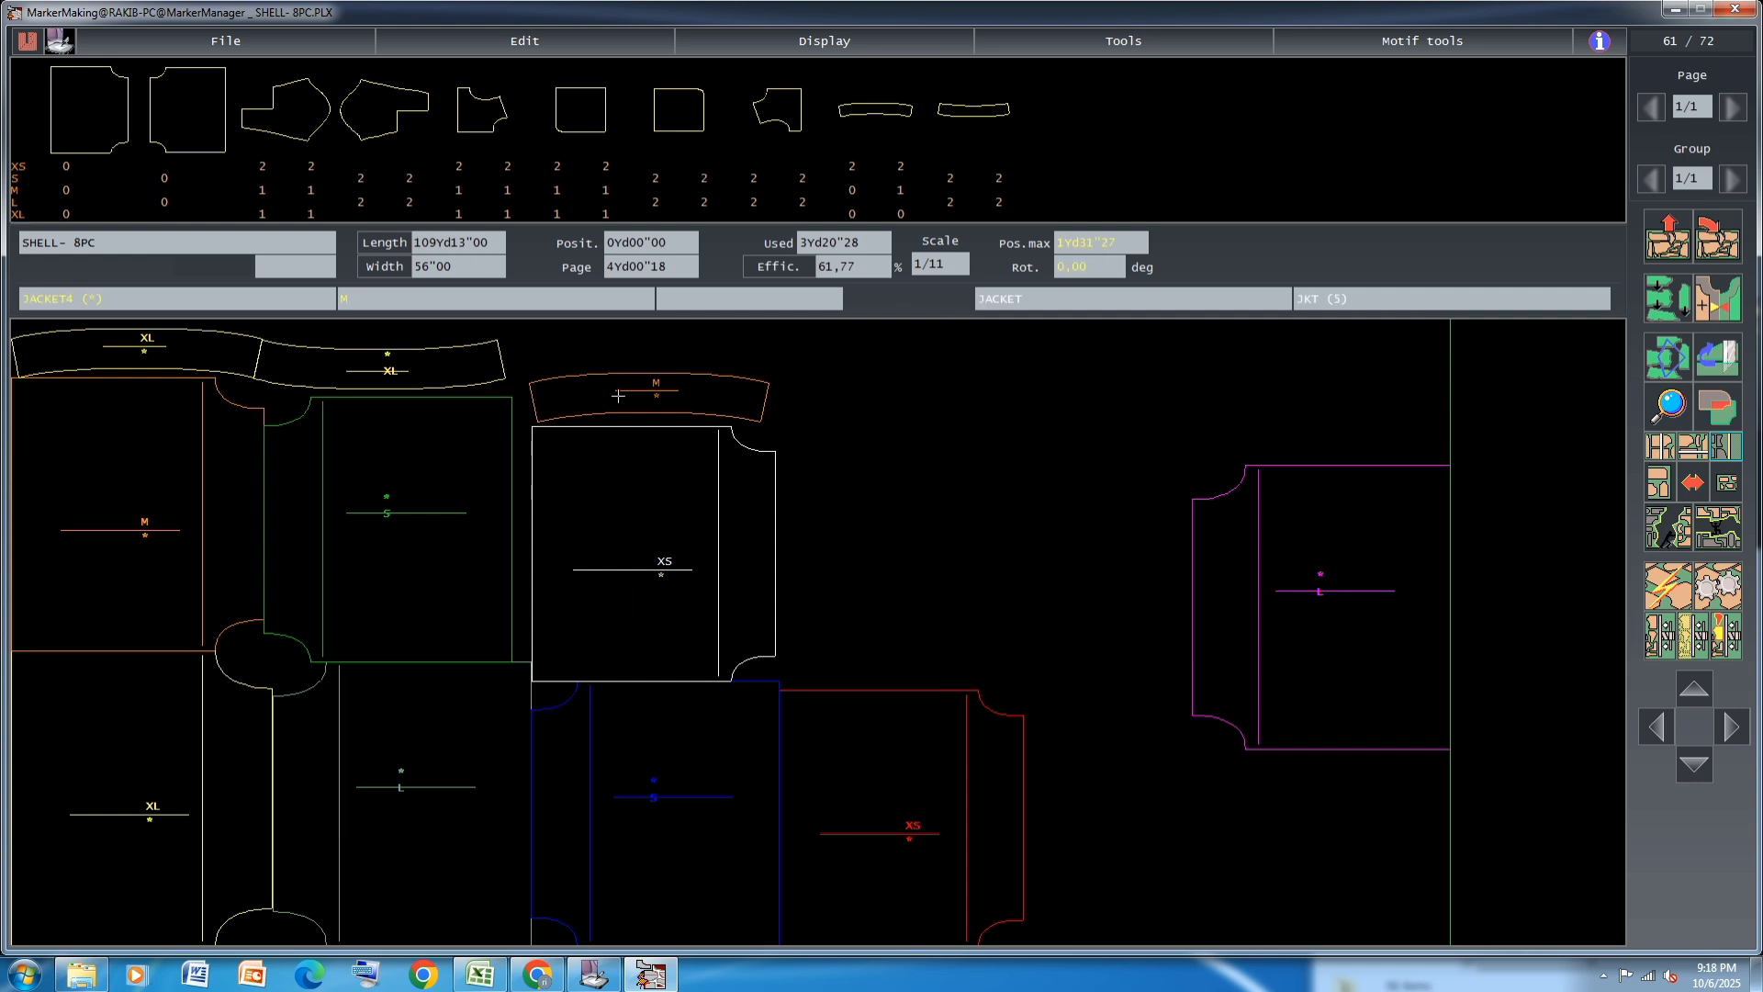
left_click(900, 189)
left_click(626, 349)
left_click(649, 344)
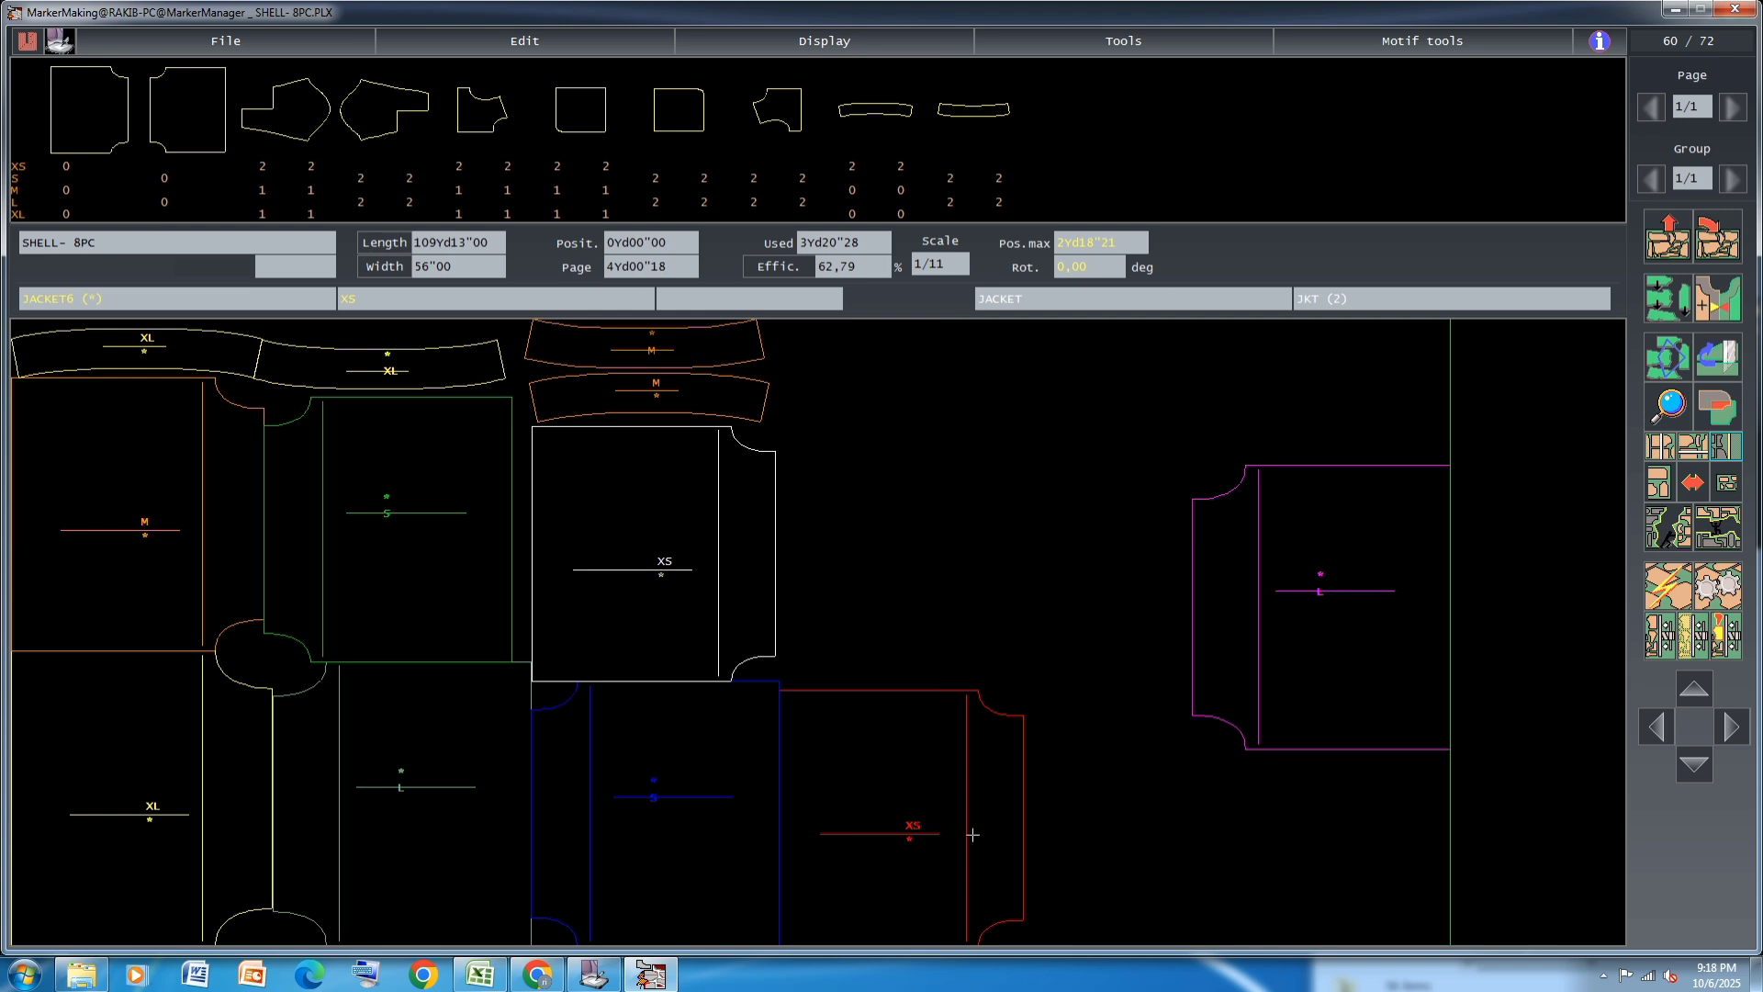
Move the lower L body panel out to free space and put the lower XS body panel against the XL panel
left_click(410, 800)
left_click(1068, 458)
left_click(912, 757)
left_click(386, 857)
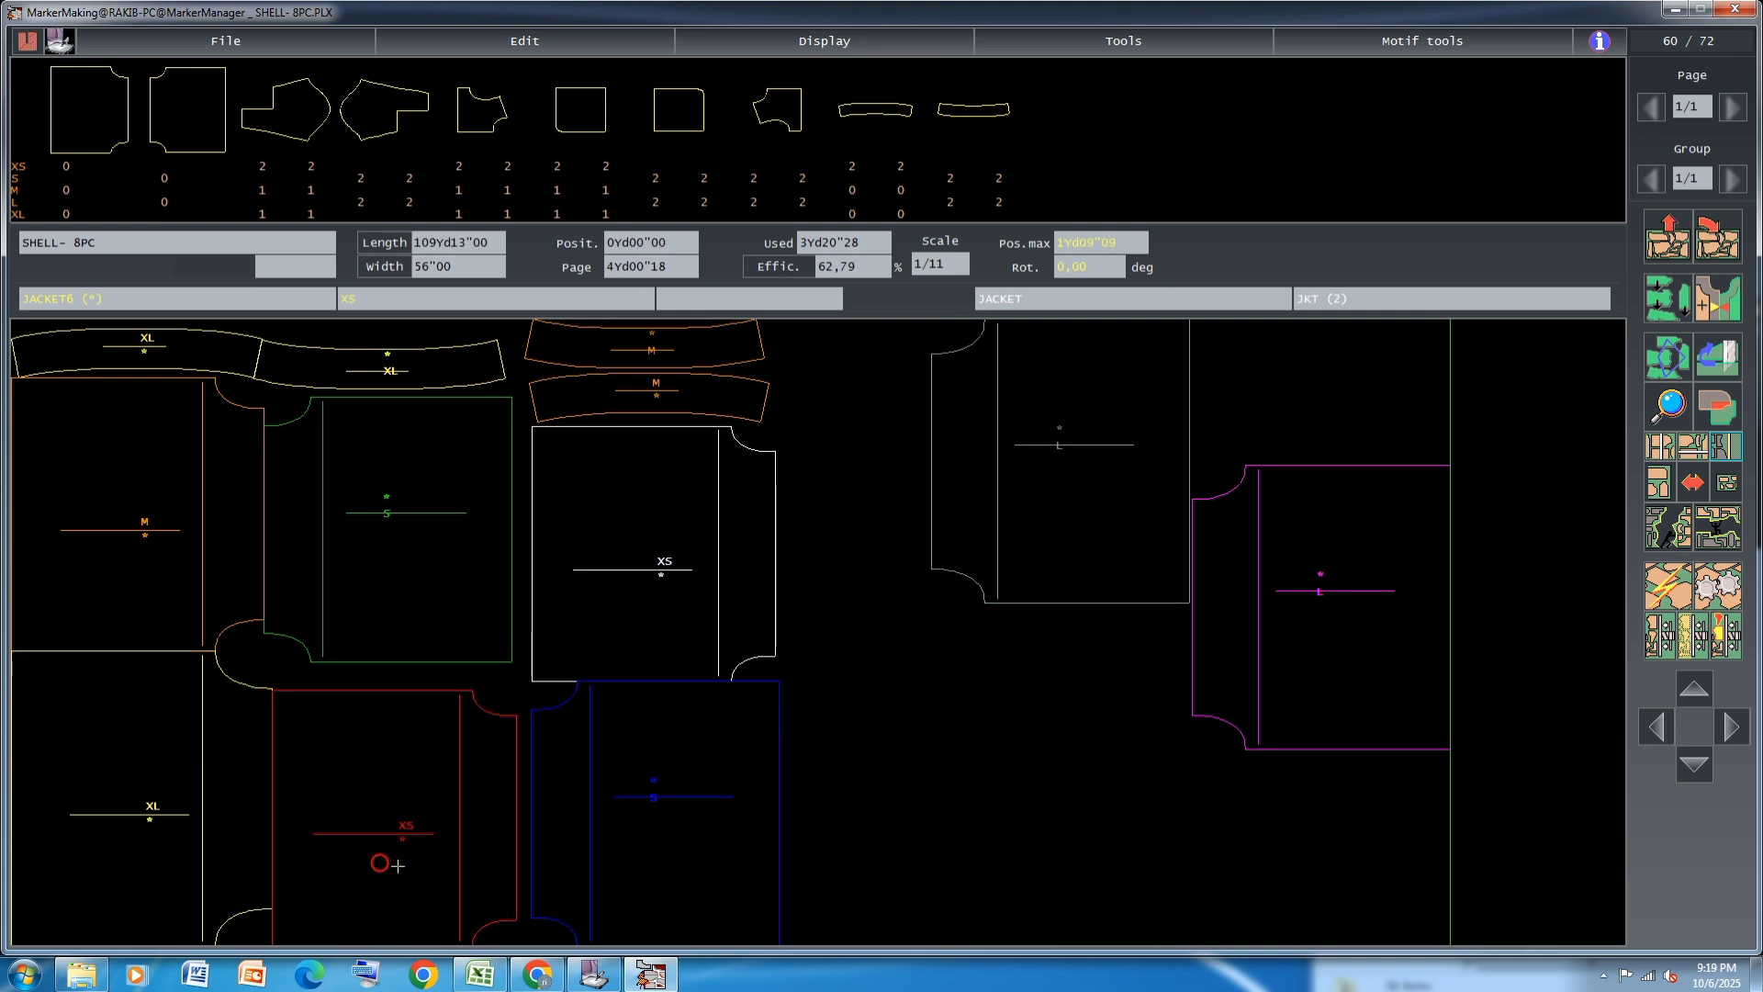
Close the gaps by moving the lower S and upper XS panels back, and lowering the upper S panel and the XL strip above it
left_click(627, 832)
left_click(633, 641)
left_click(592, 626)
left_click(408, 571)
left_click_drag(401, 549, 405, 563)
left_click_drag(401, 369, 404, 389)
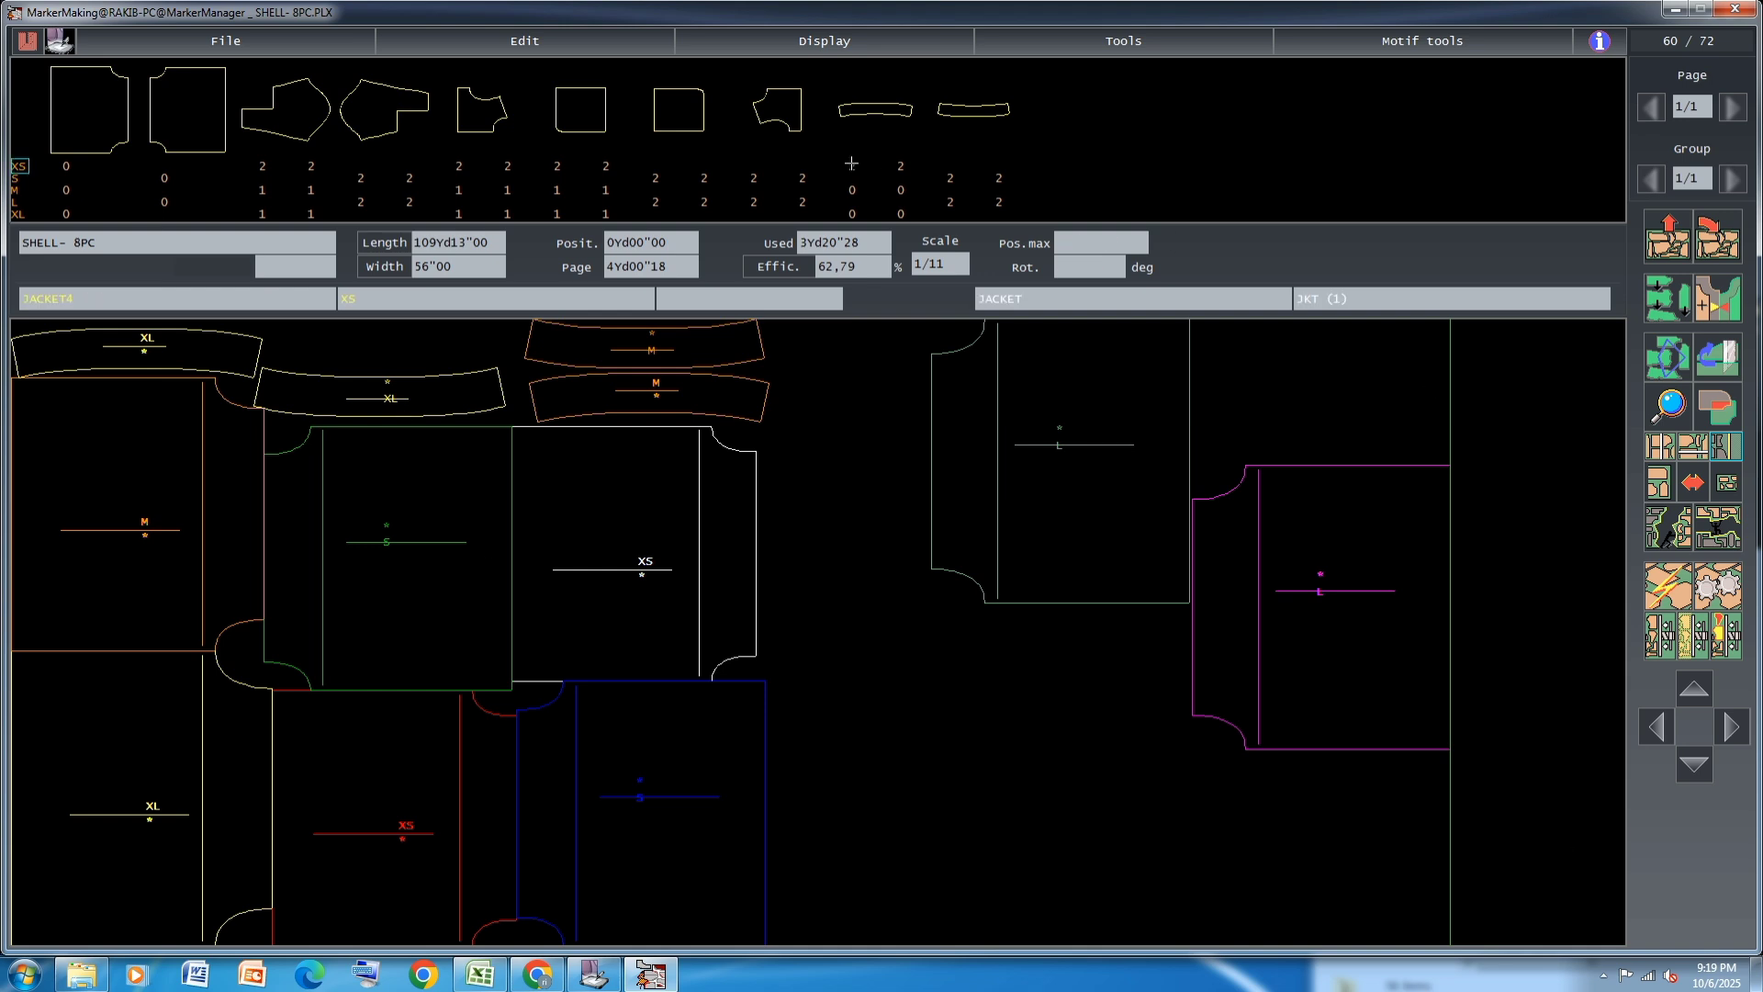
Place an L curved strip above the second XL strip and pack the L and M strips tightly together
left_click(947, 204)
left_click(947, 203)
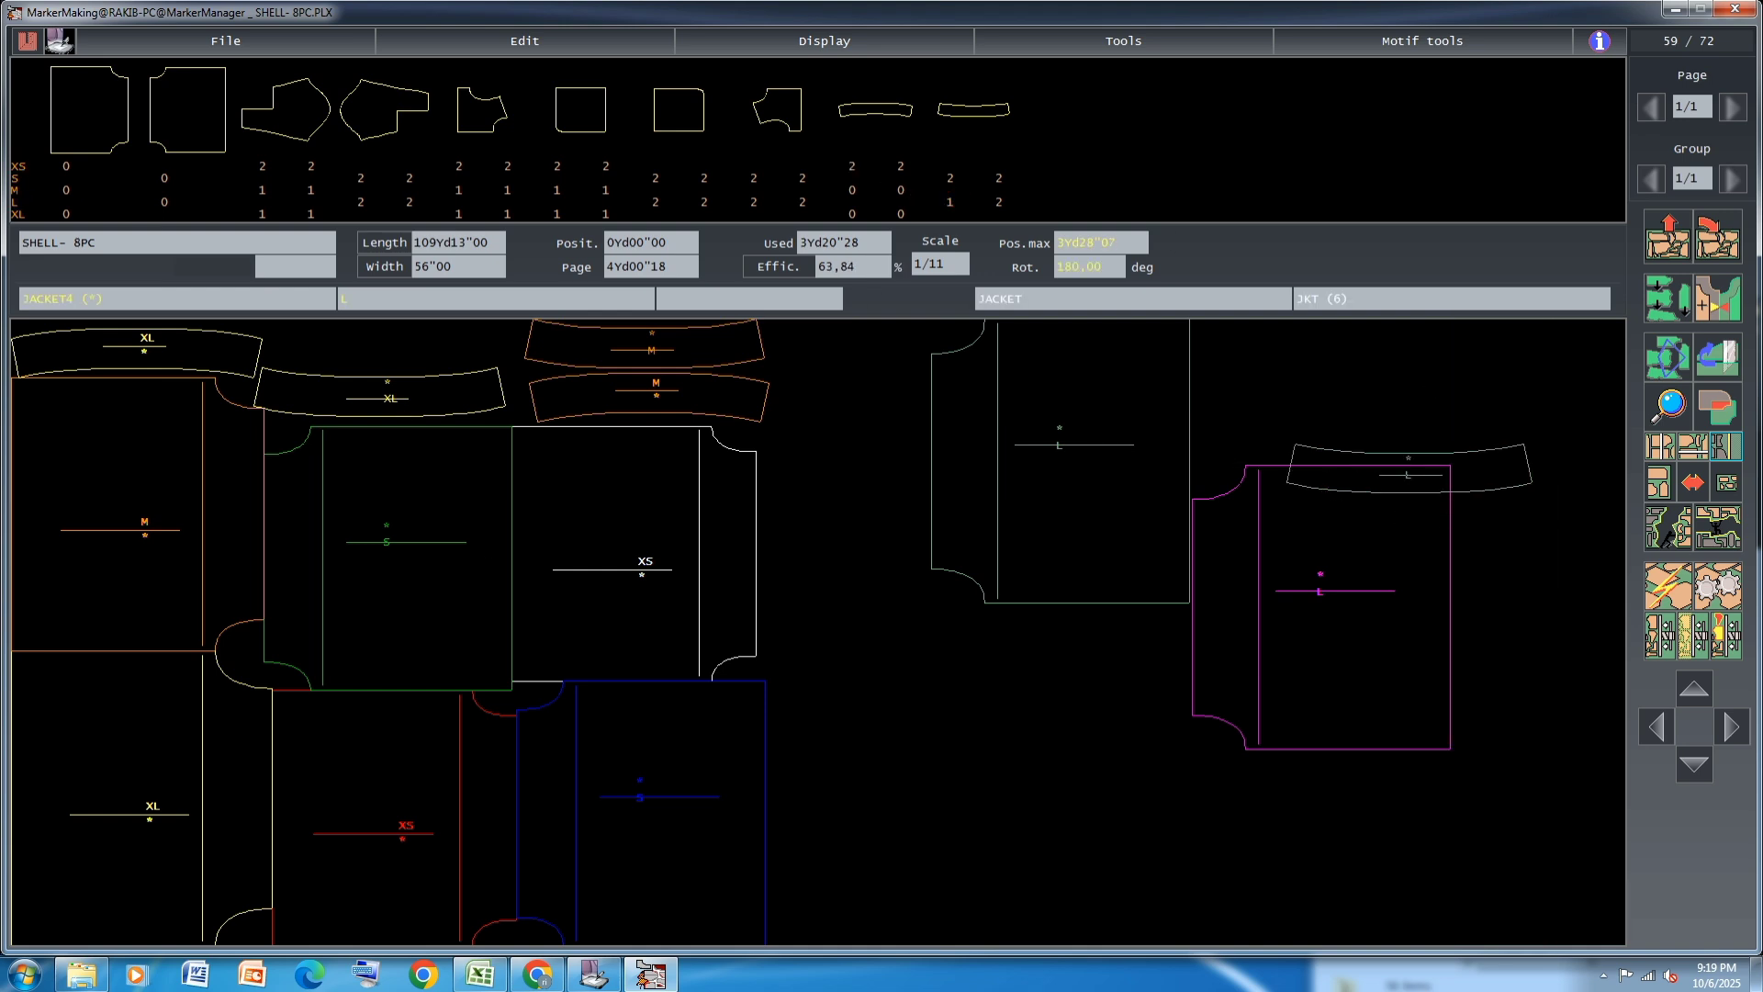
left_click(395, 342)
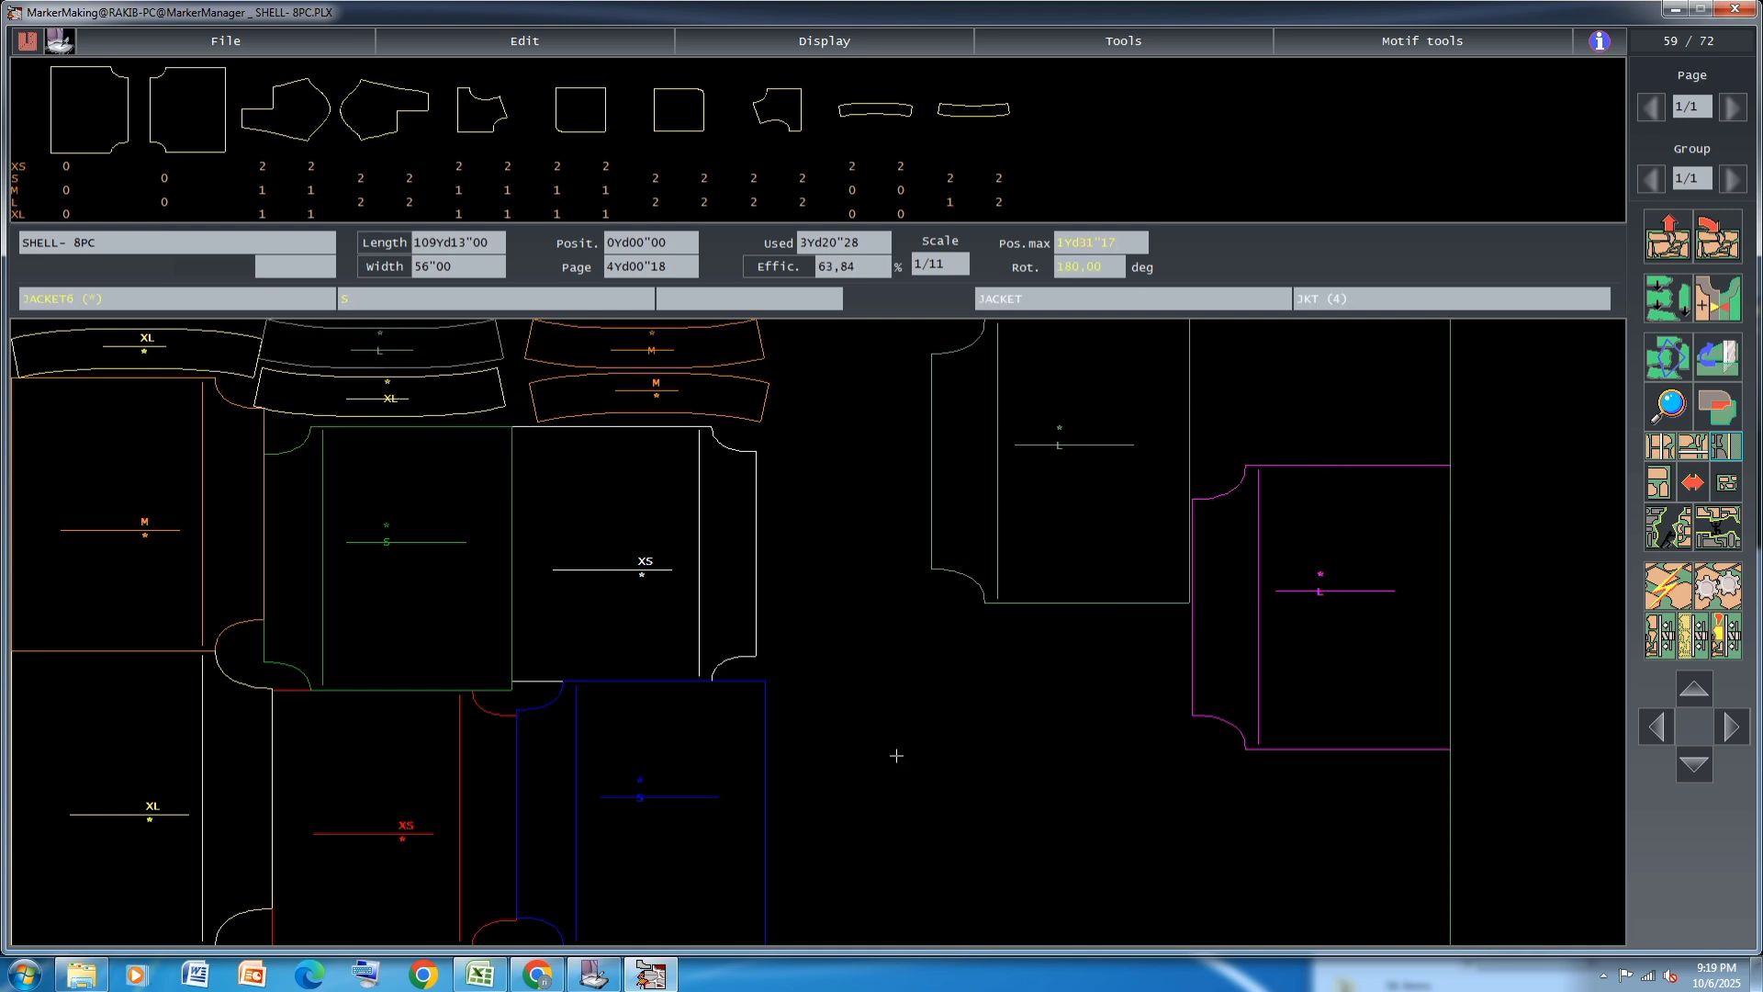
left_click_drag(424, 348, 424, 355)
left_click_drag(665, 352, 597, 355)
left_click_drag(422, 358, 293, 402)
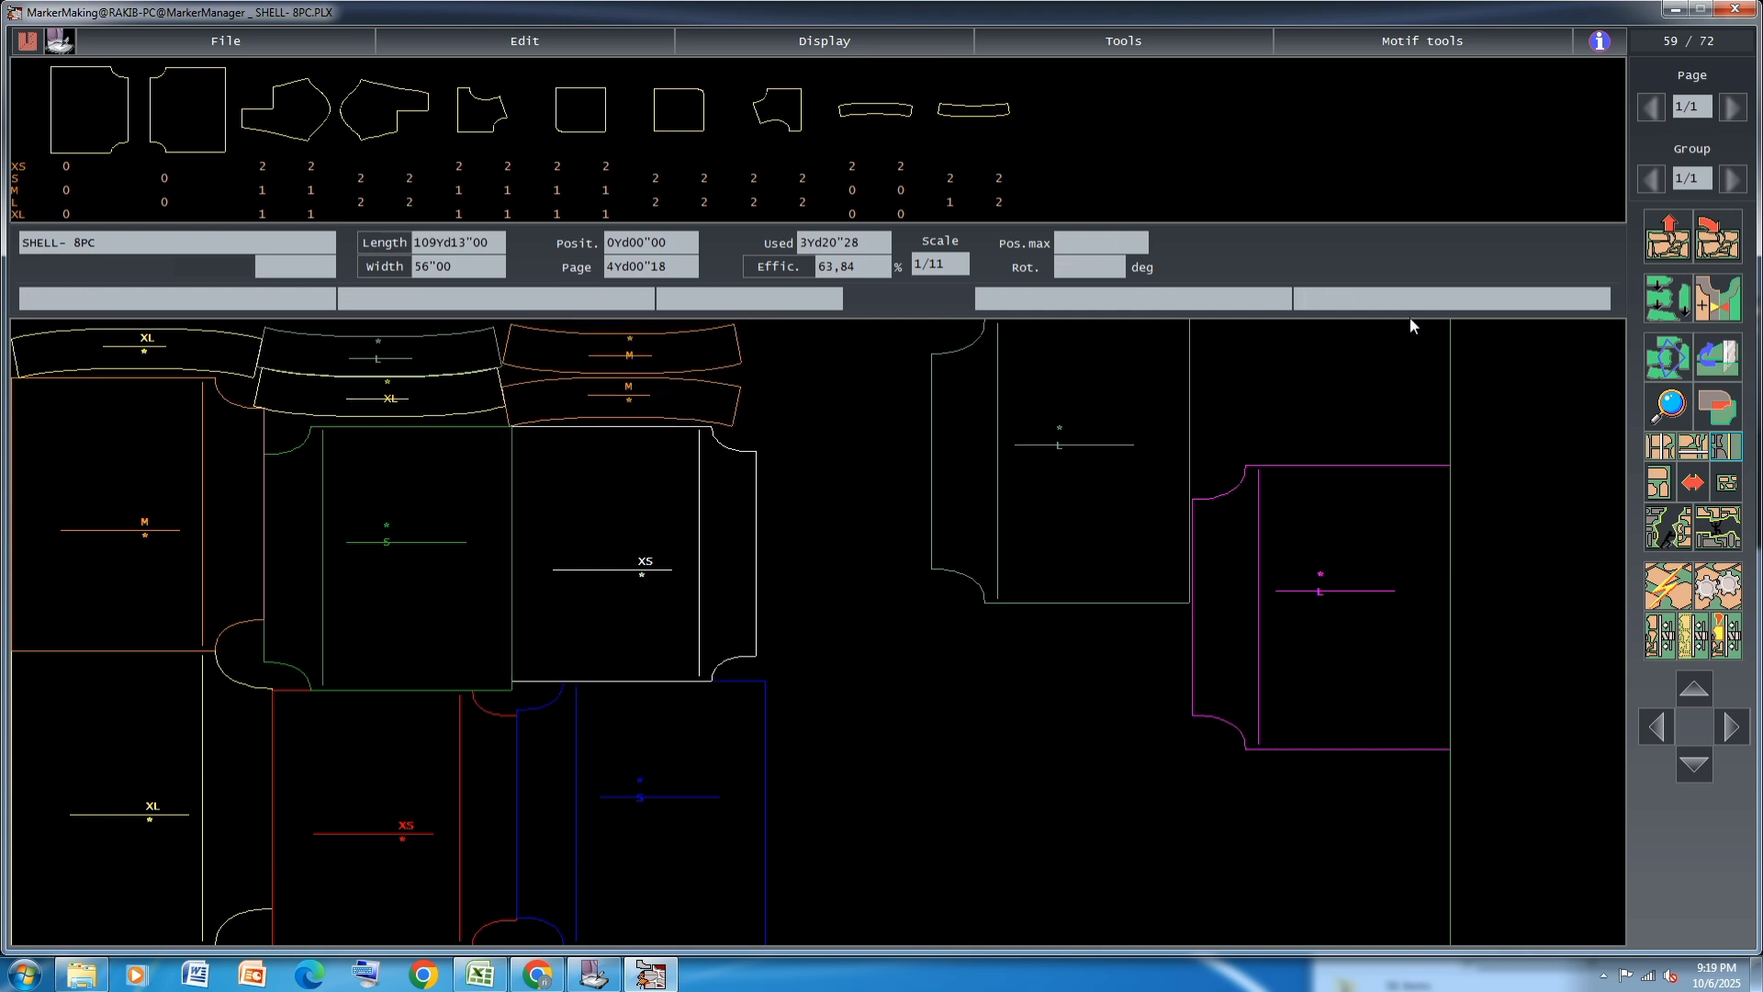
Fit the two L body panels against the lower S and upper XS panels, and place the second L curved strip above them
left_click(1055, 503)
left_click(888, 887)
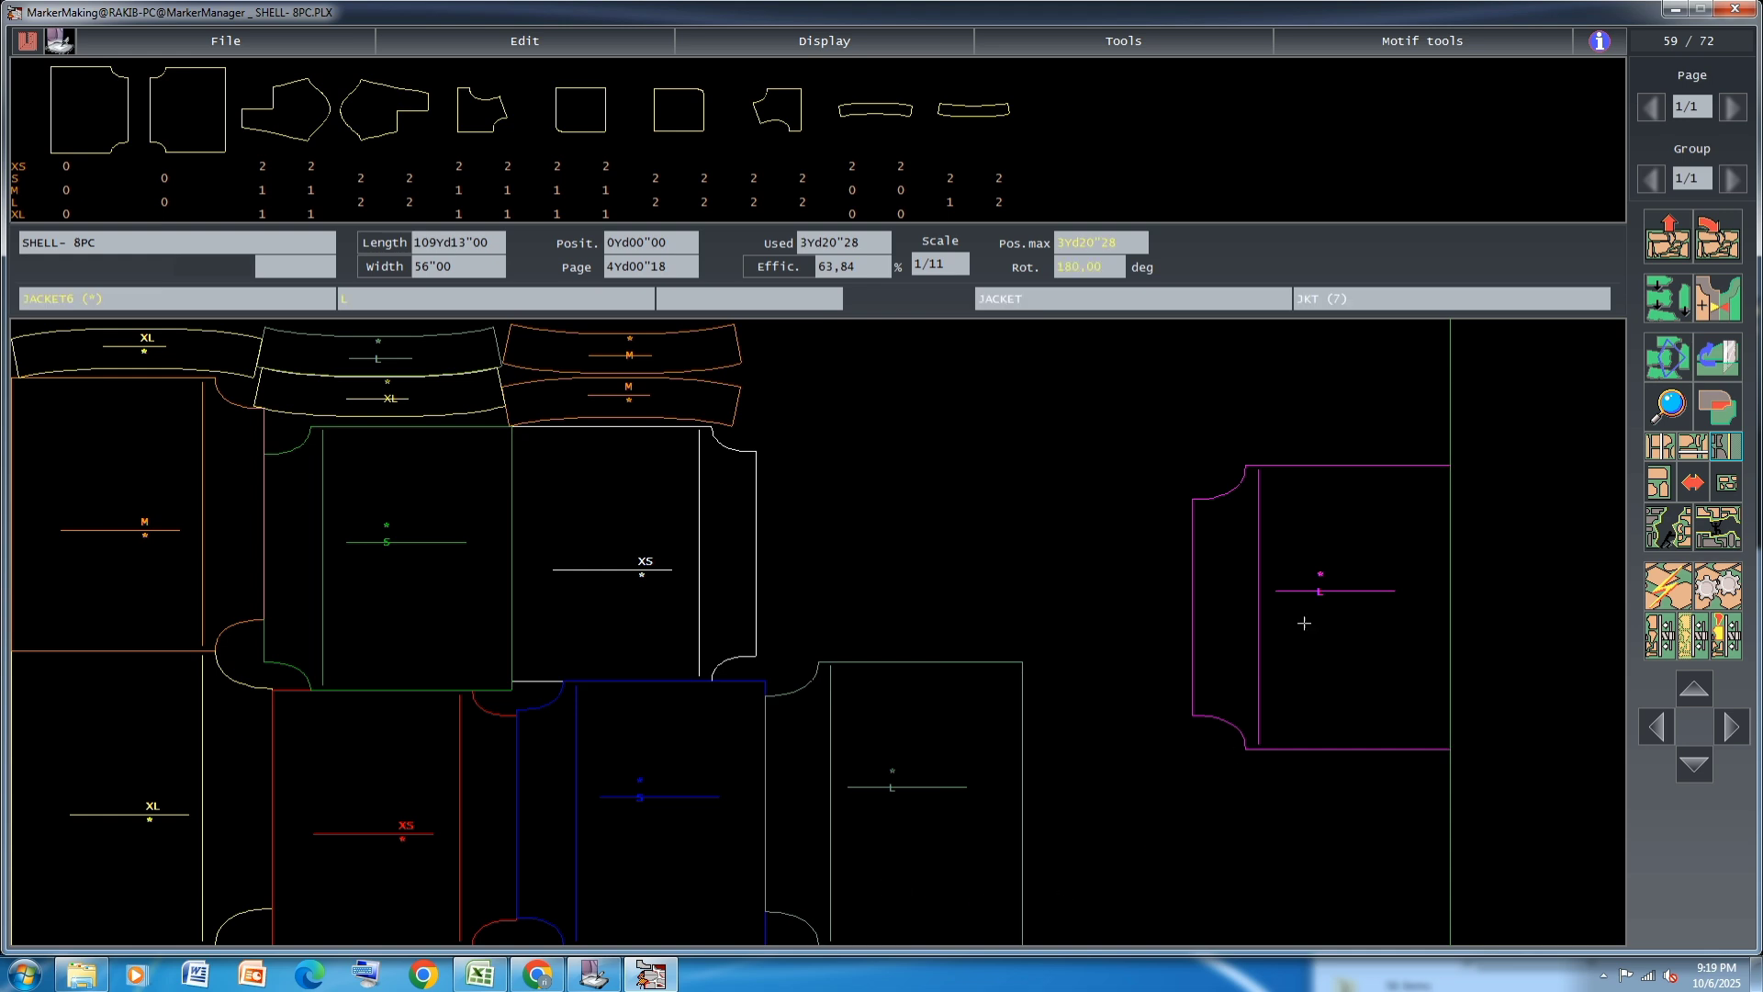
left_click(1309, 592)
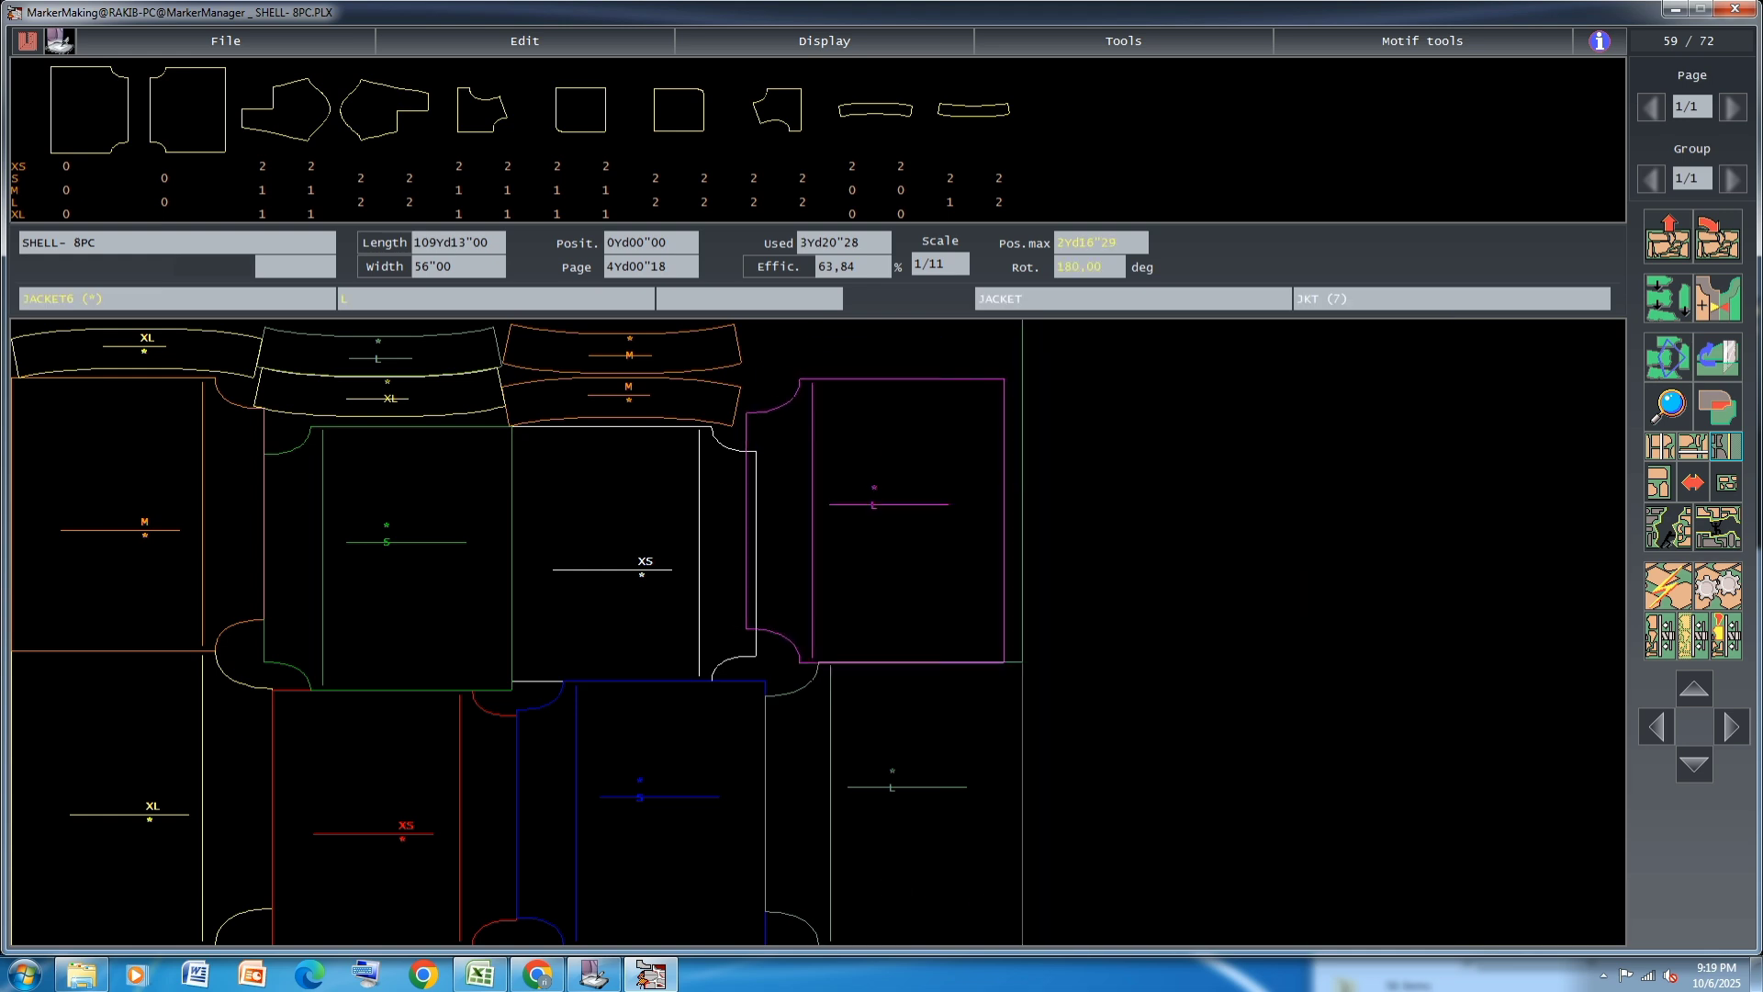
left_click(883, 521)
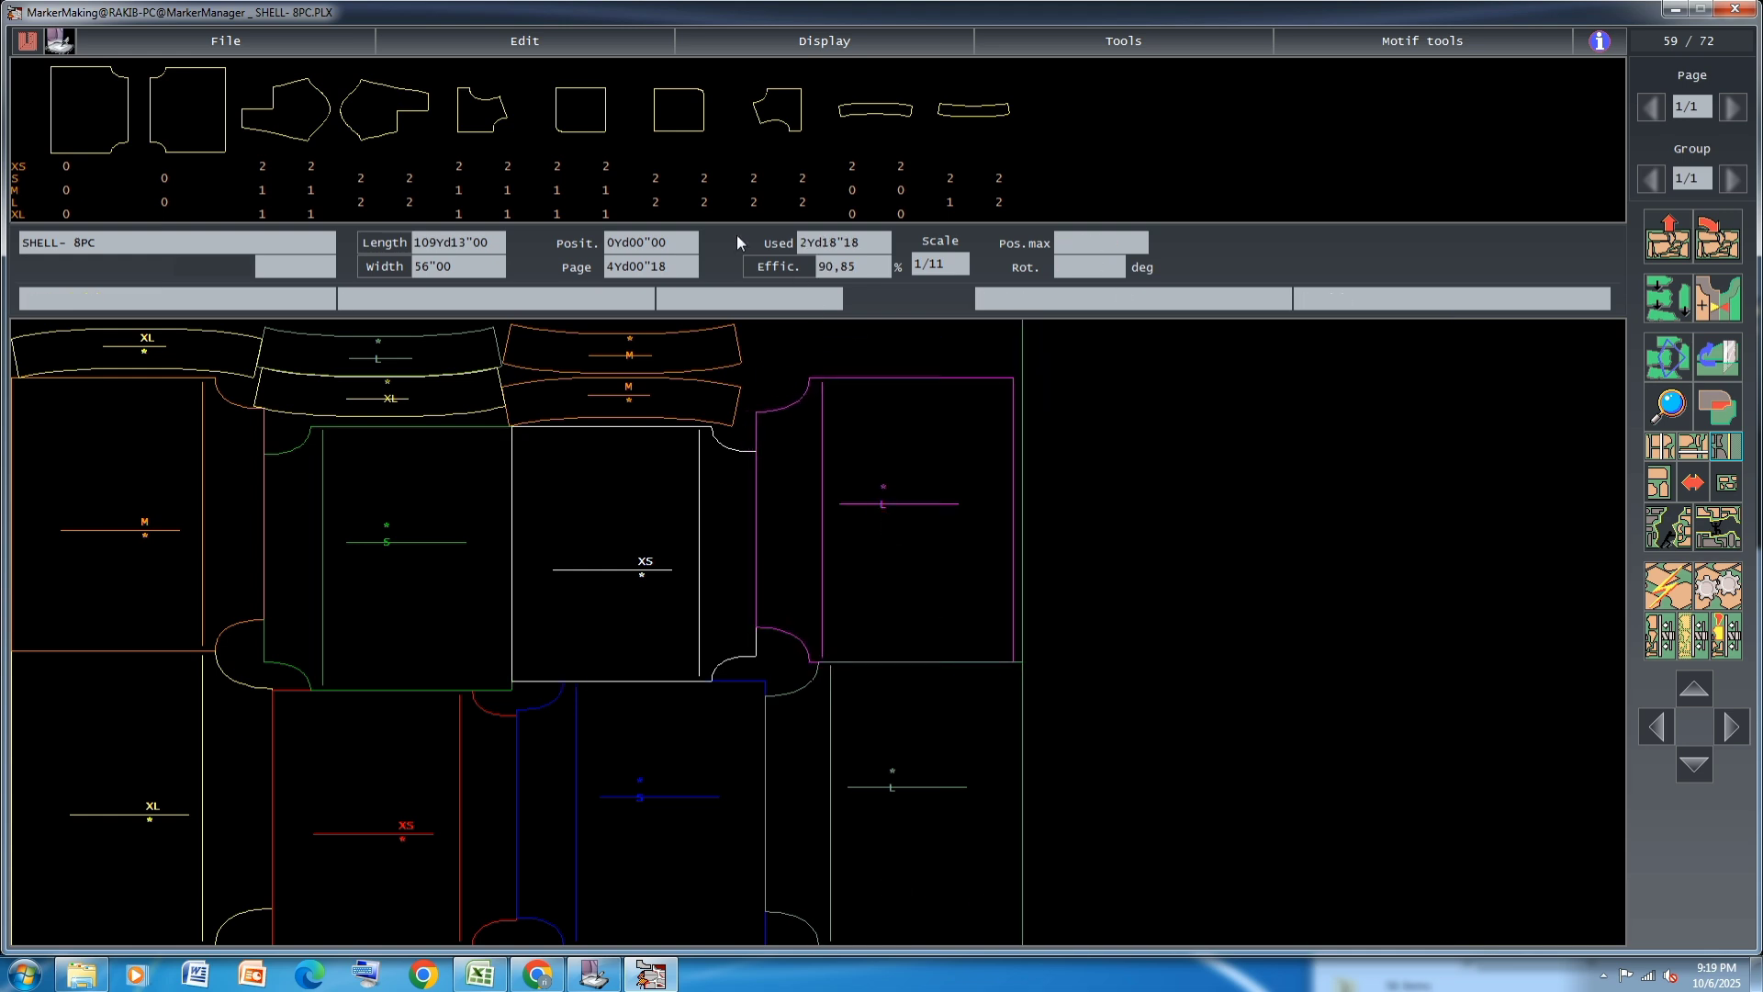
left_click(952, 202)
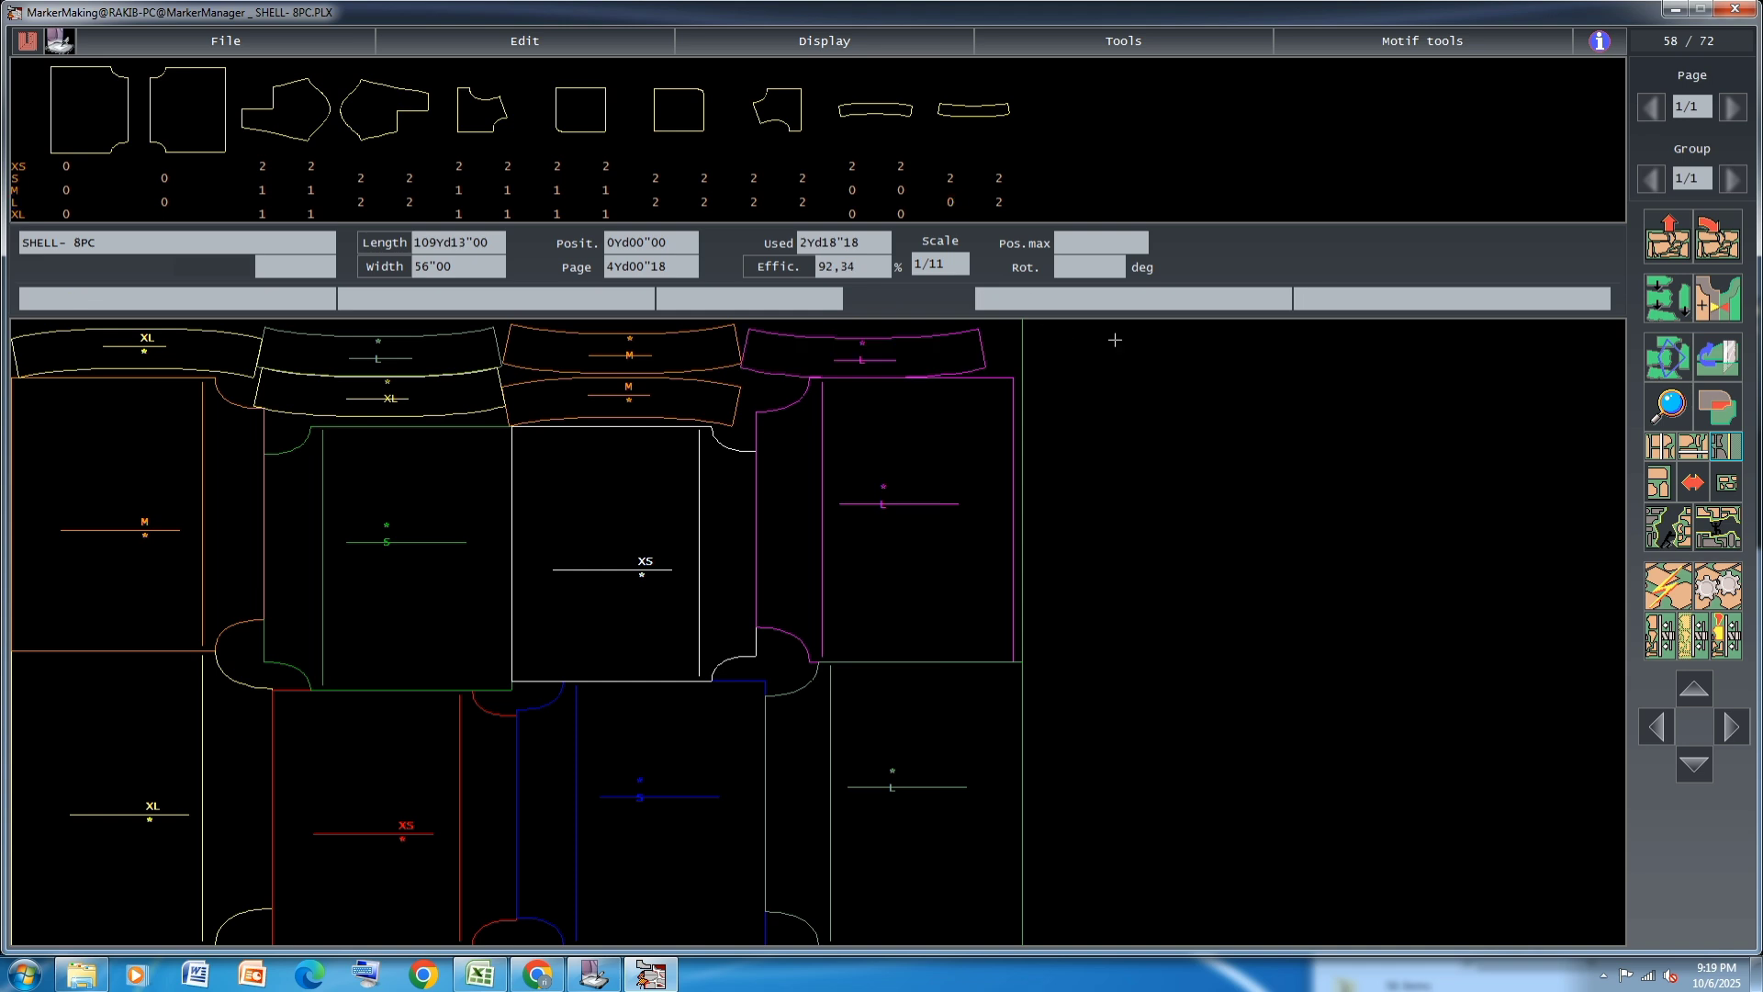
left_click(865, 338)
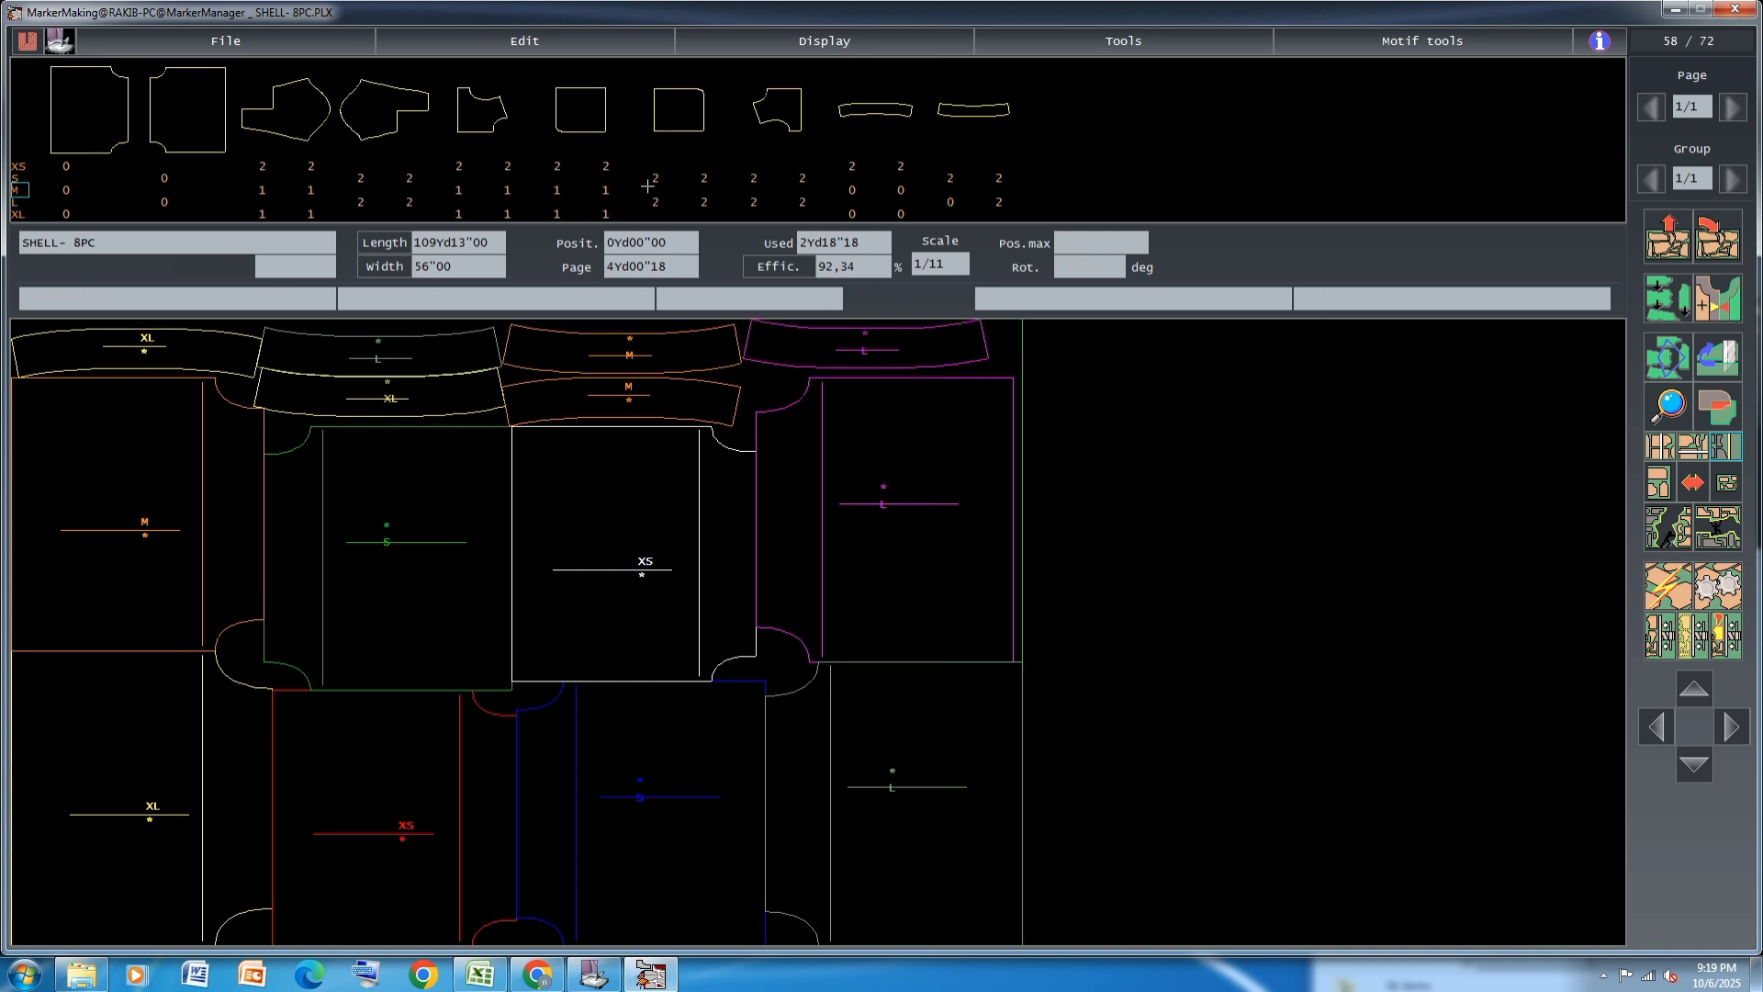
Place one XL JACKET12 piece and one M JACKET13 piece in the free area beyond the L body panels
left_click(462, 213)
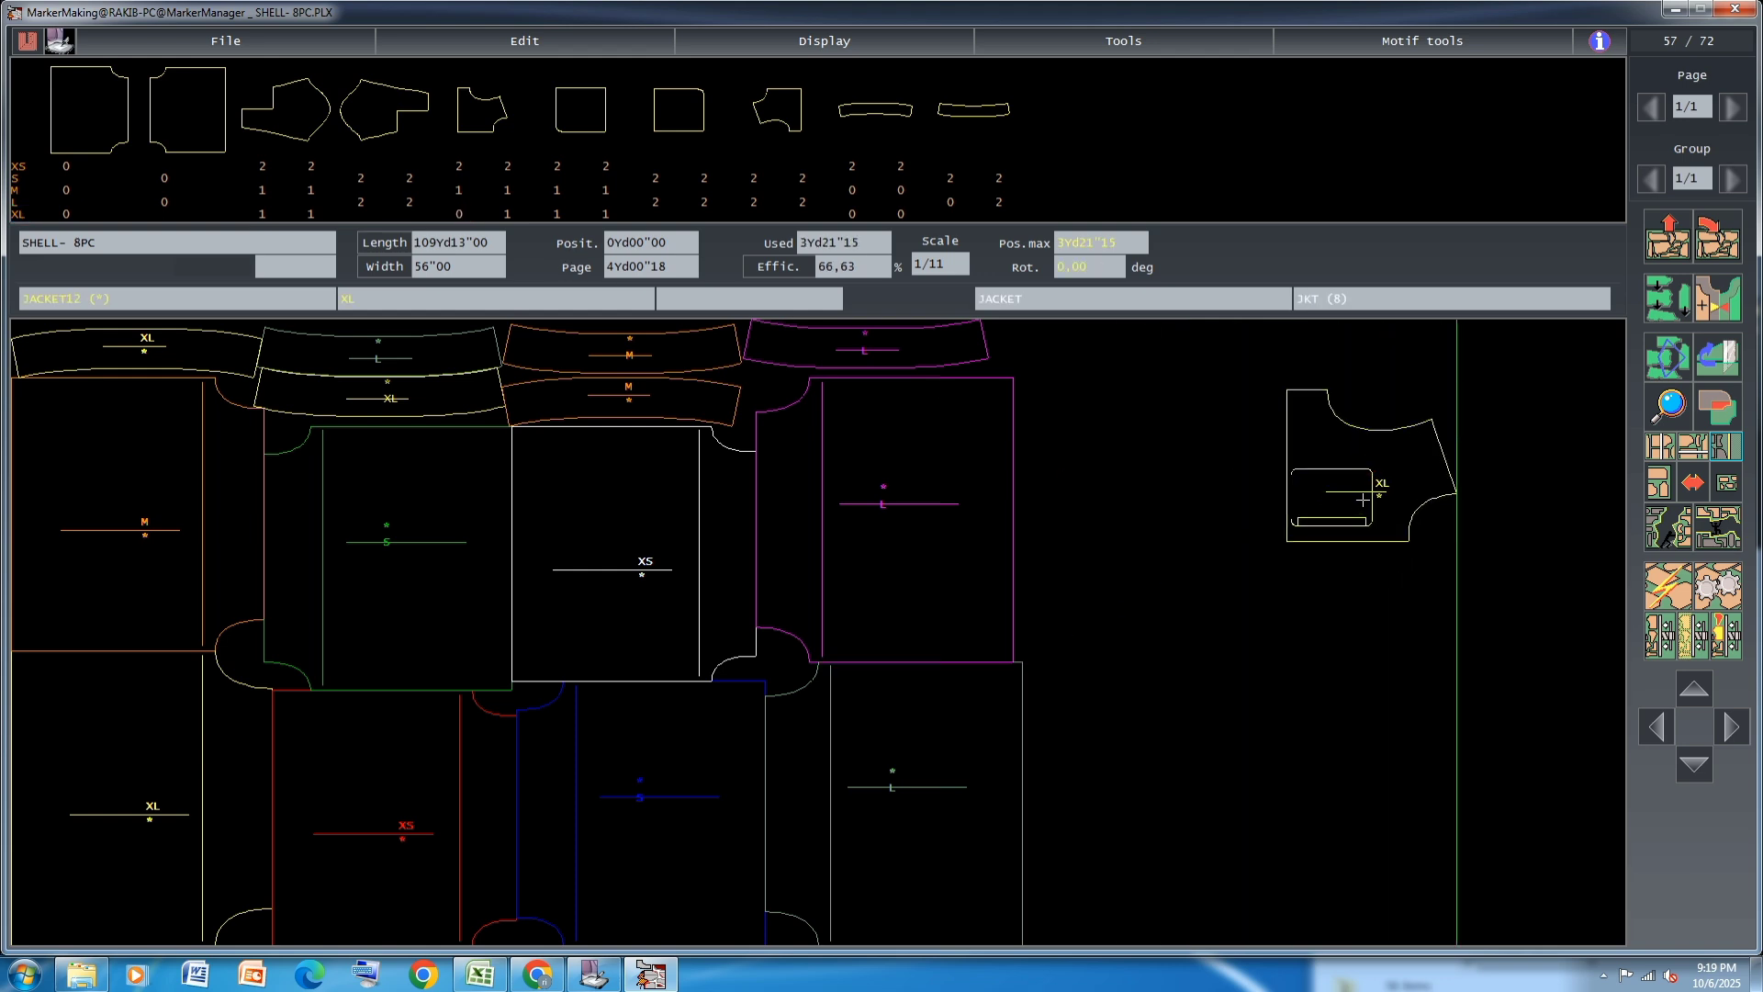
left_click(1232, 485)
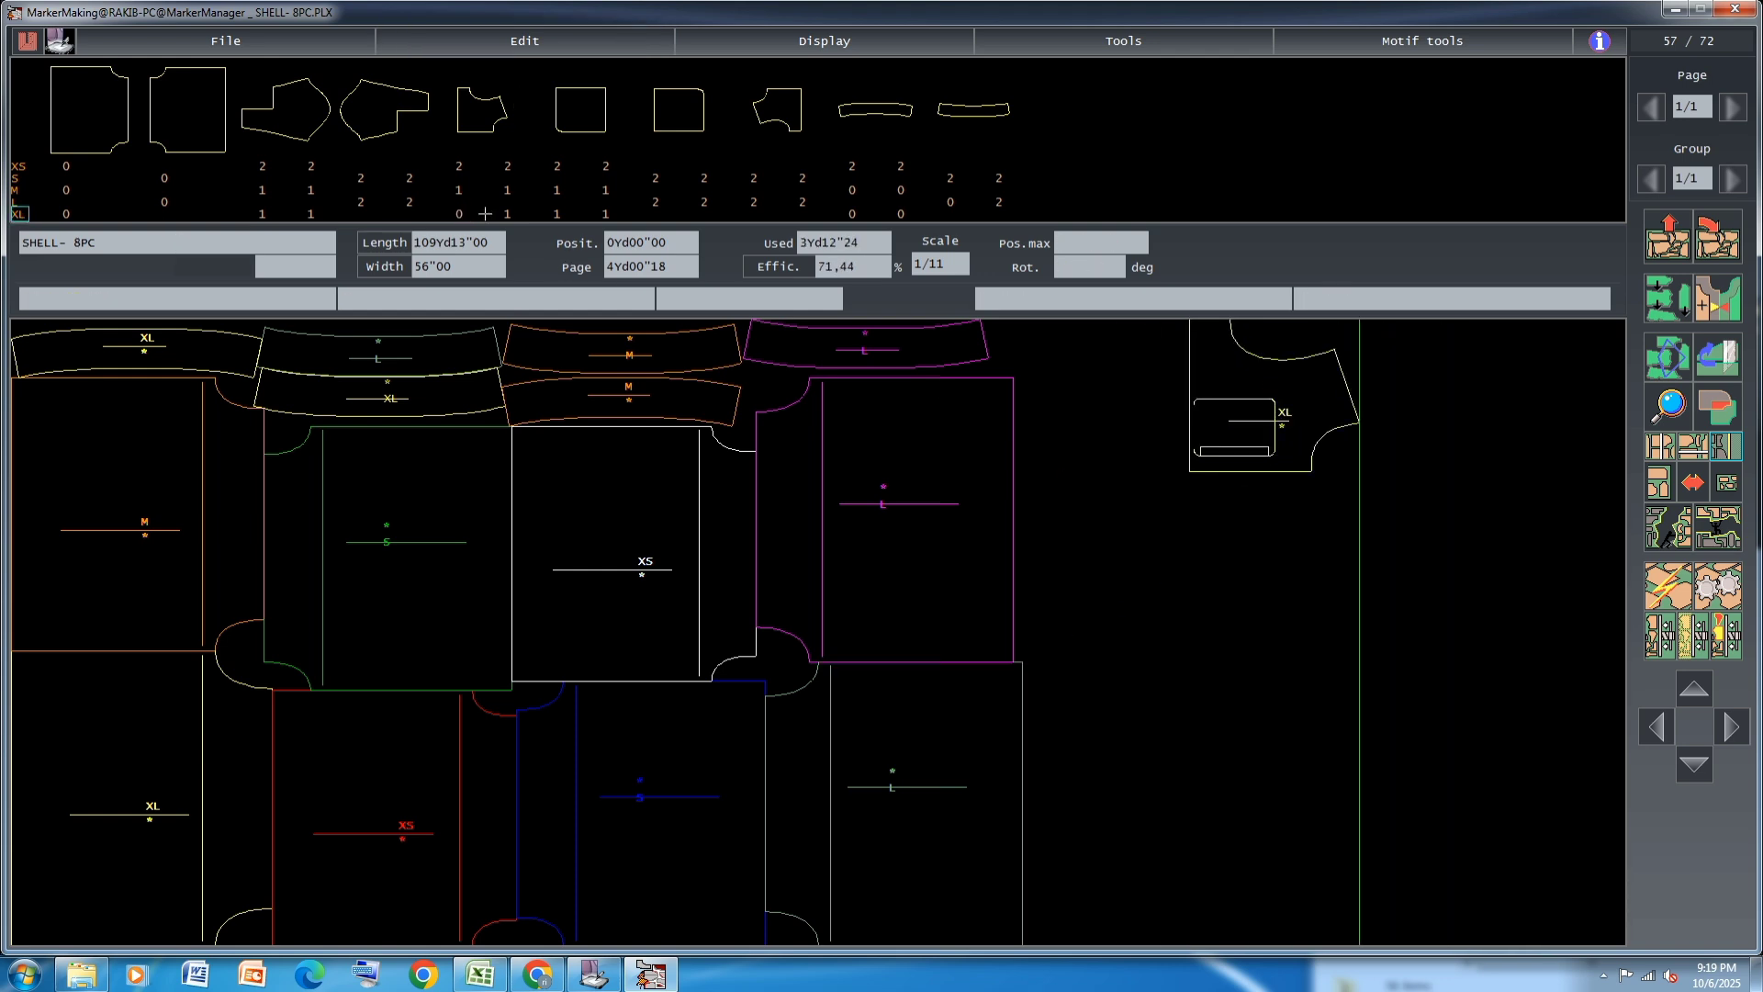
left_click(559, 190)
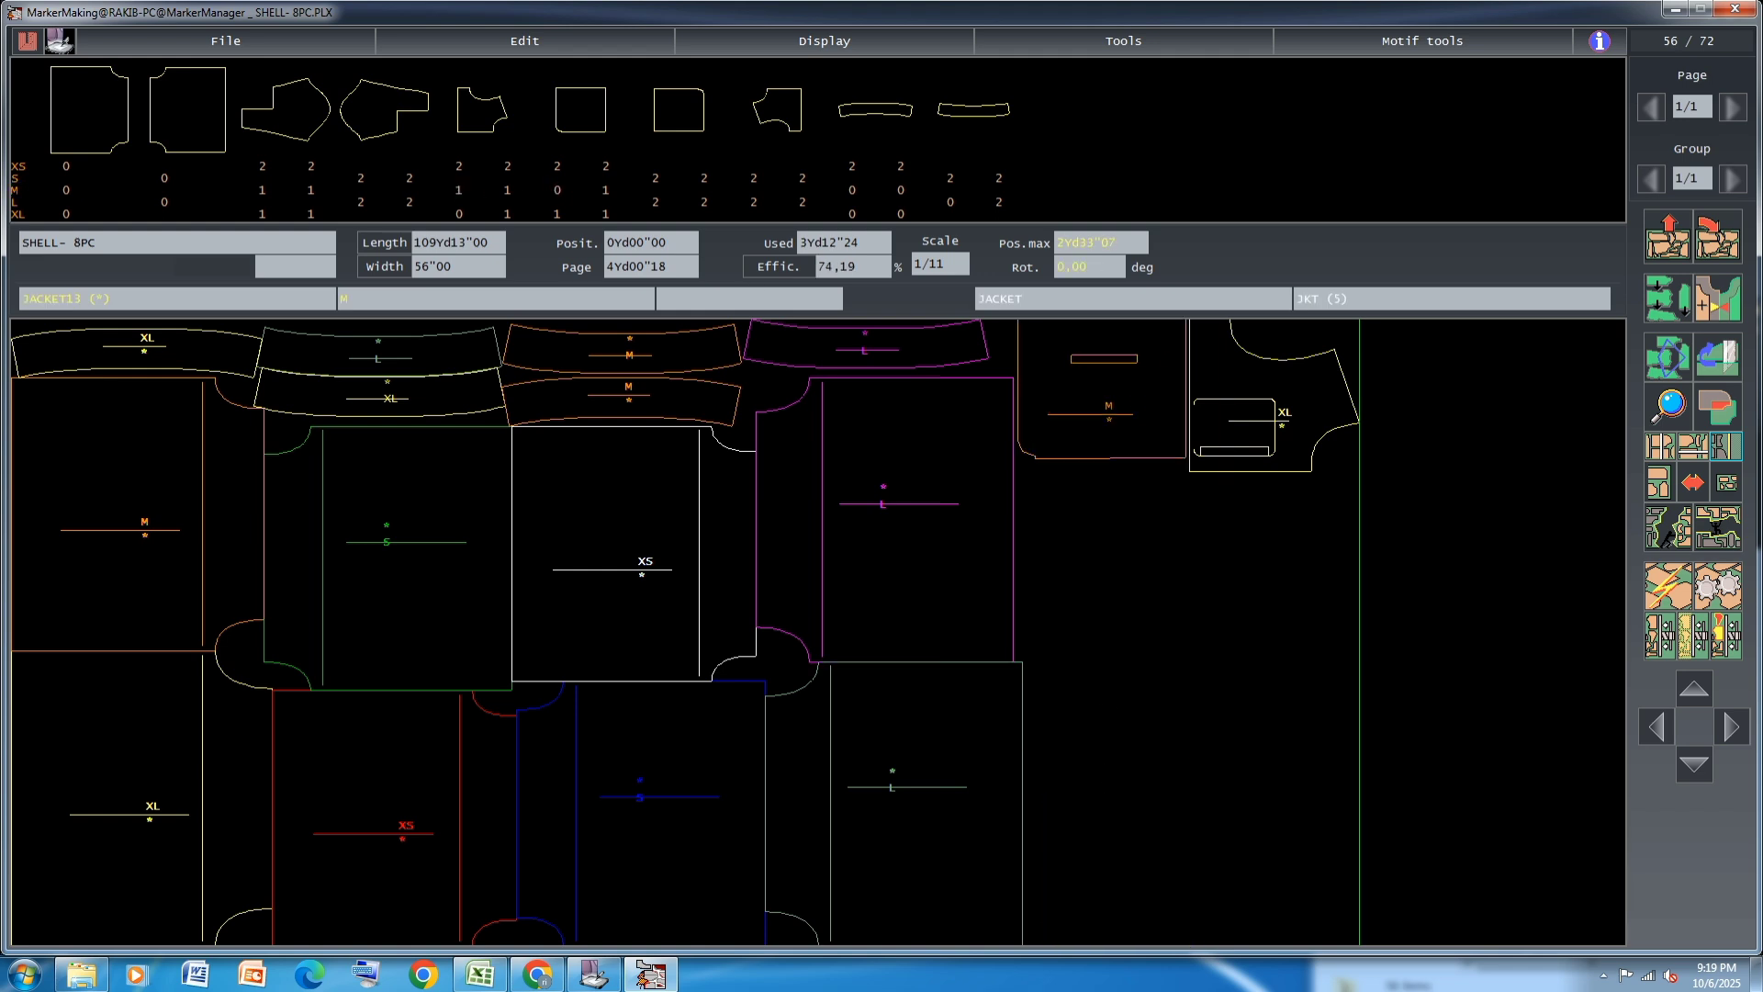
left_click(1164, 667)
Place the four XS, two M and the remaining XL JACKET12 pieces around the M JACKET13 piece beyond the body panels
left_click(458, 166)
left_click(507, 166)
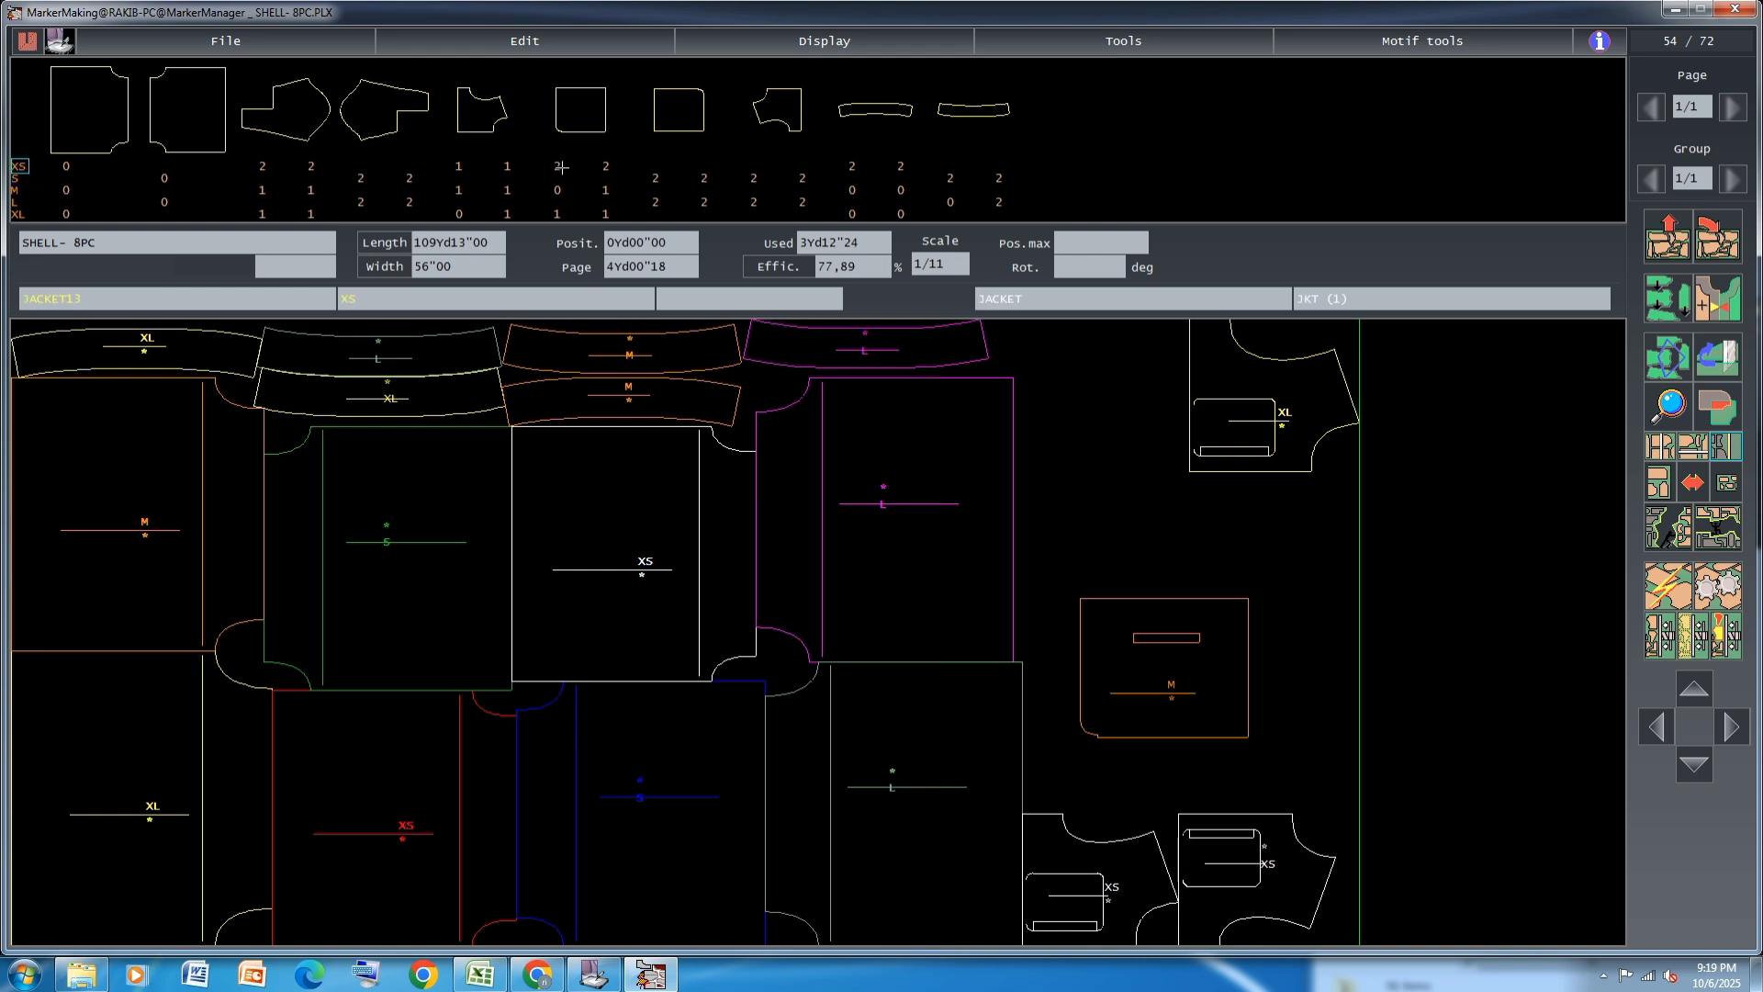
left_click(459, 166)
left_click(458, 189)
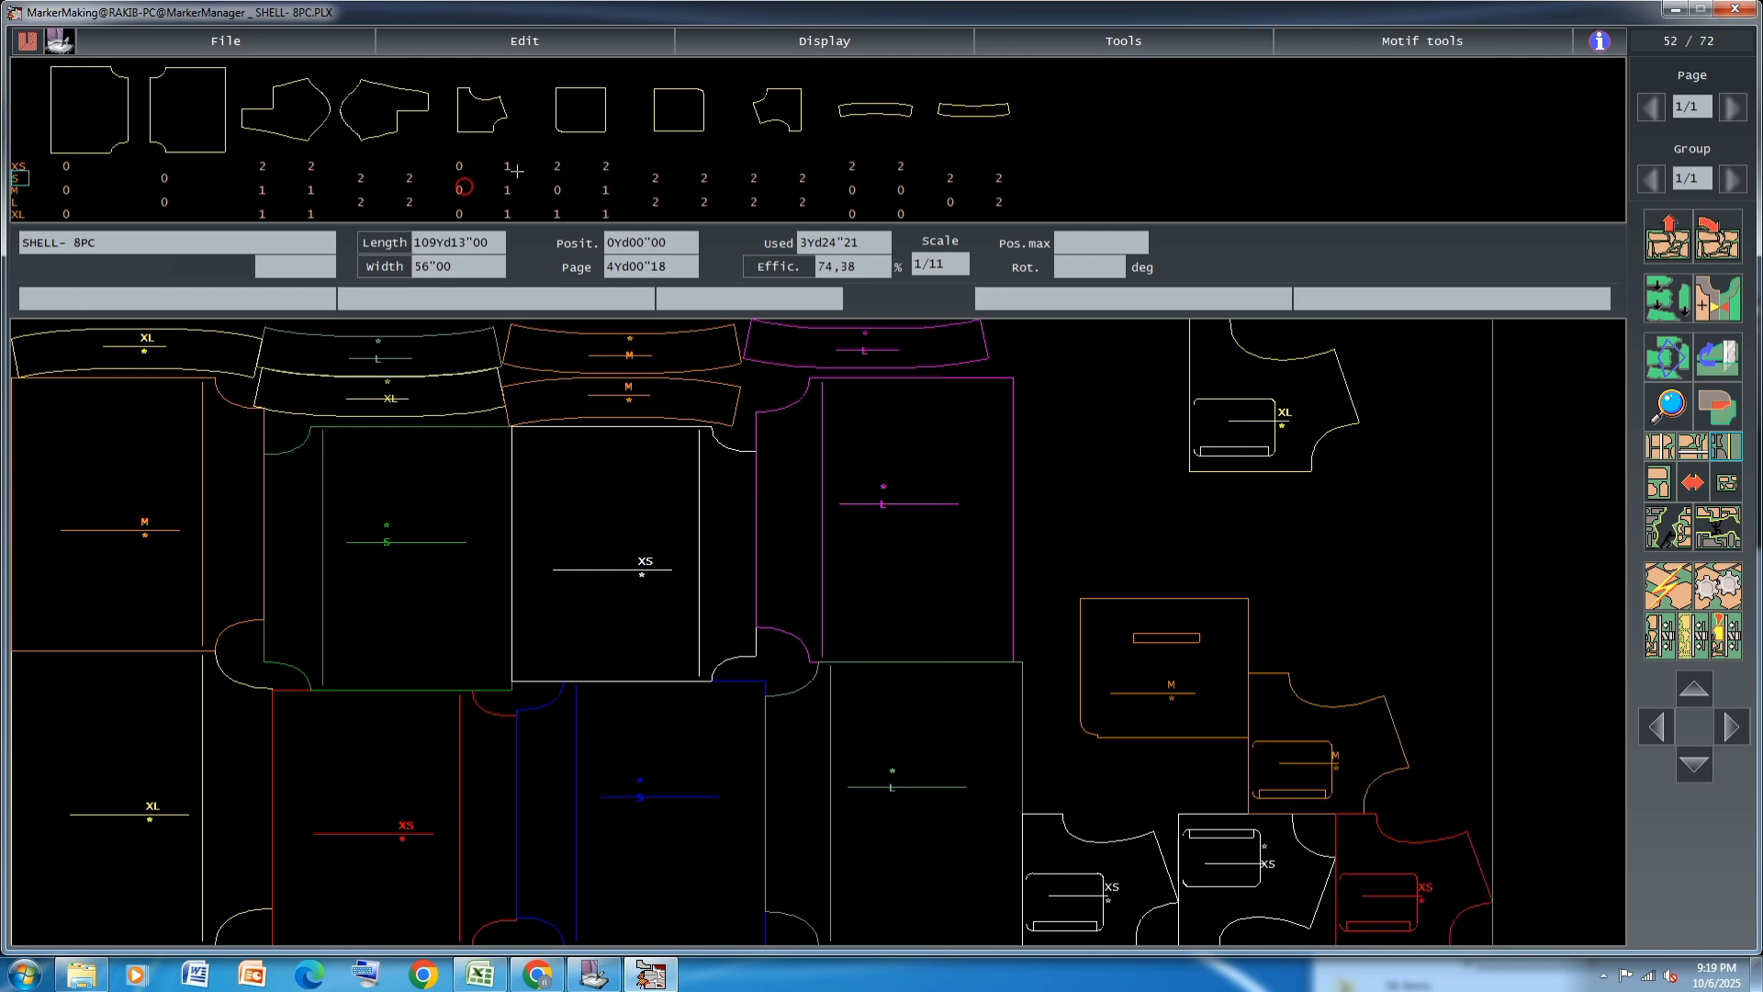
left_click(507, 166)
left_click(508, 189)
left_click(508, 213)
Place the remaining XS, M and XL JACKET13 pieces beyond the body panels and around the JACKET12 pieces
left_click(557, 166)
left_click(558, 167)
left_click(558, 213)
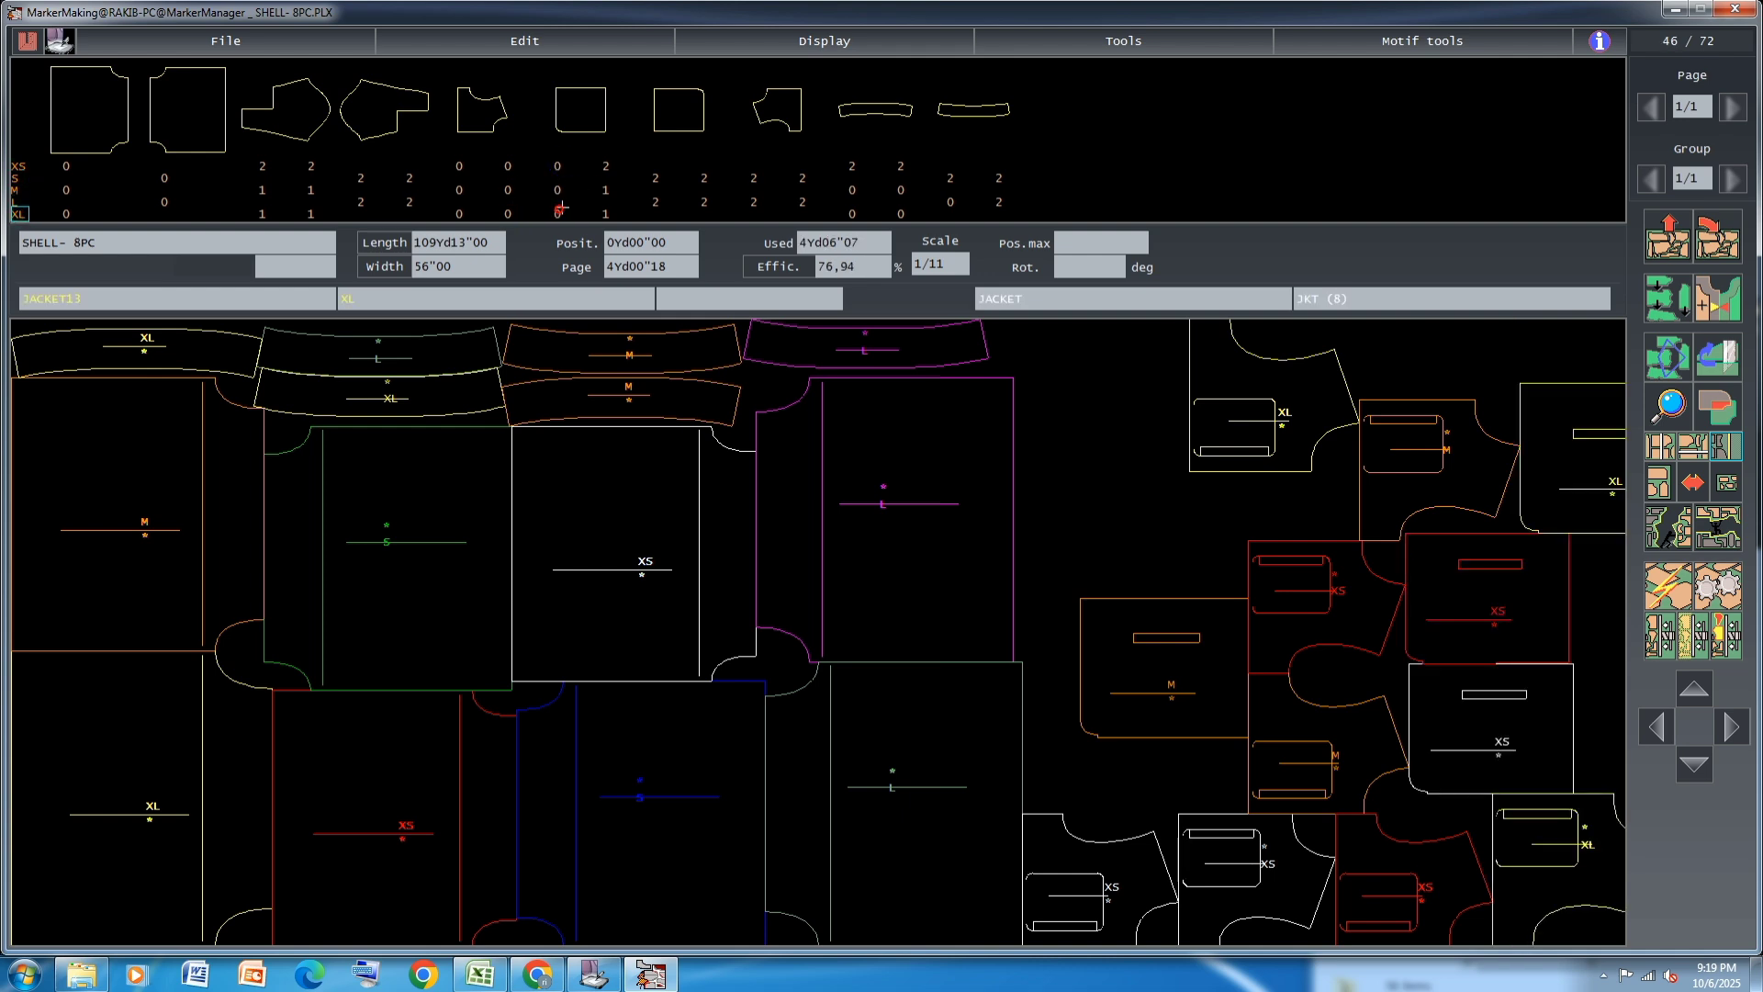
left_click(607, 188)
left_click(608, 165)
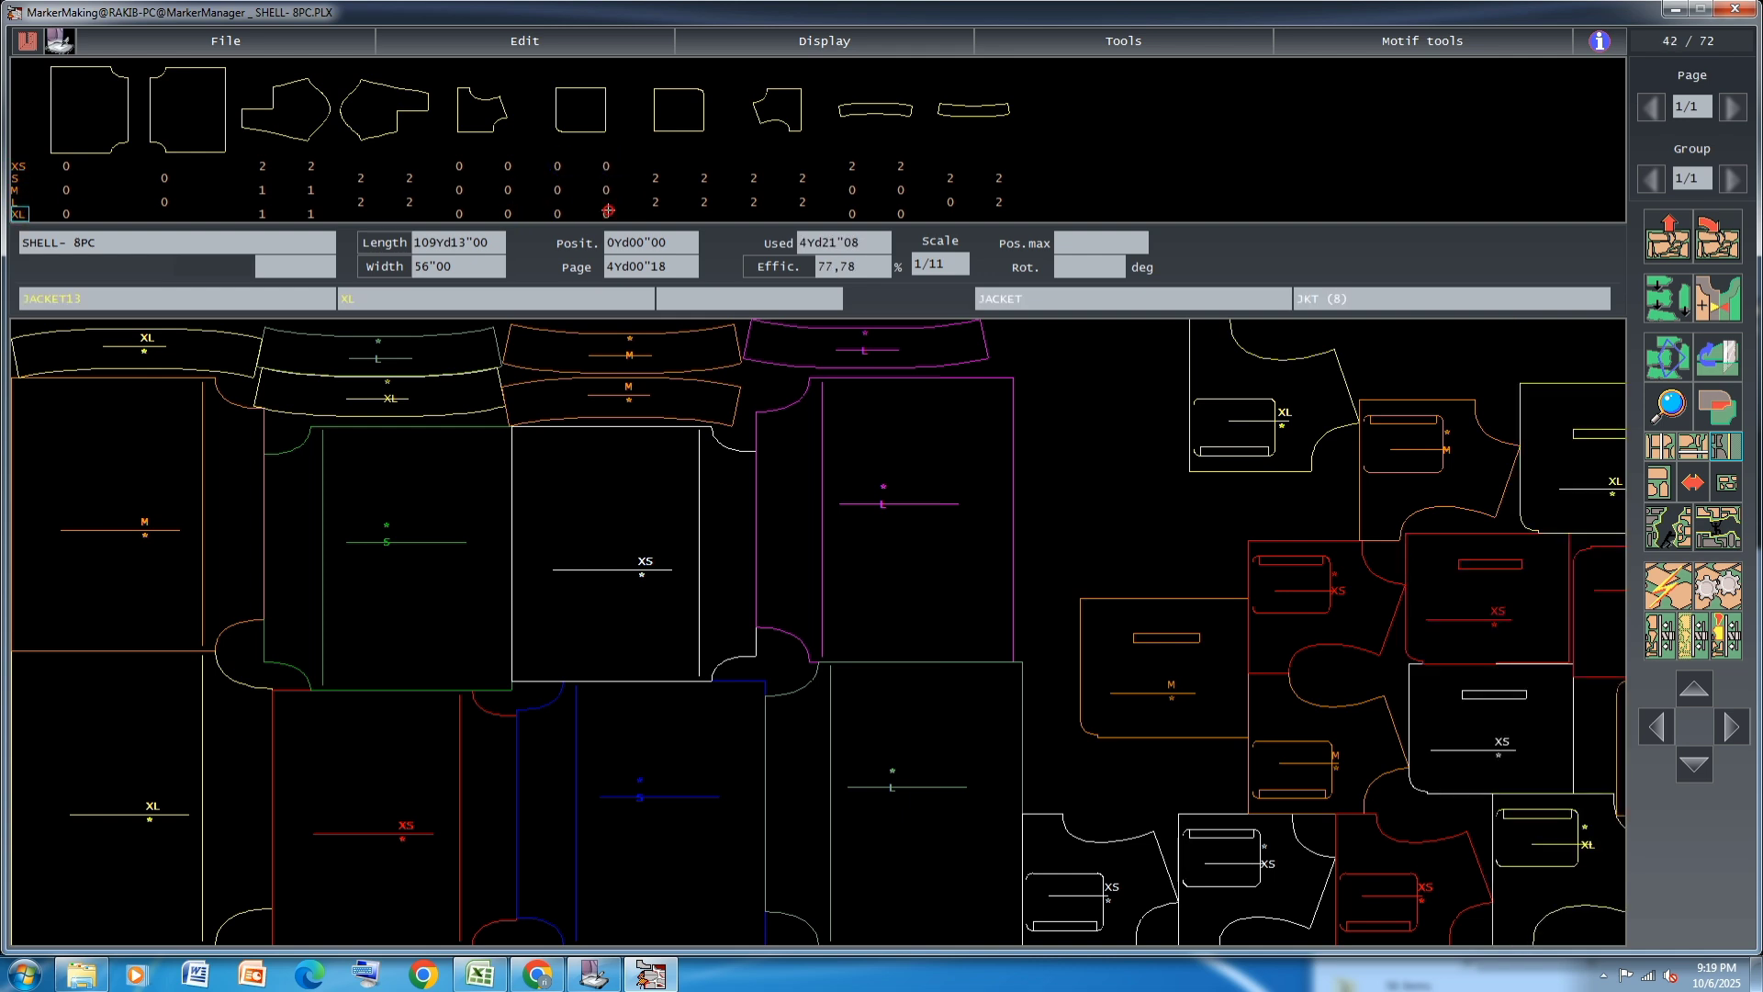
left_click(1733, 481)
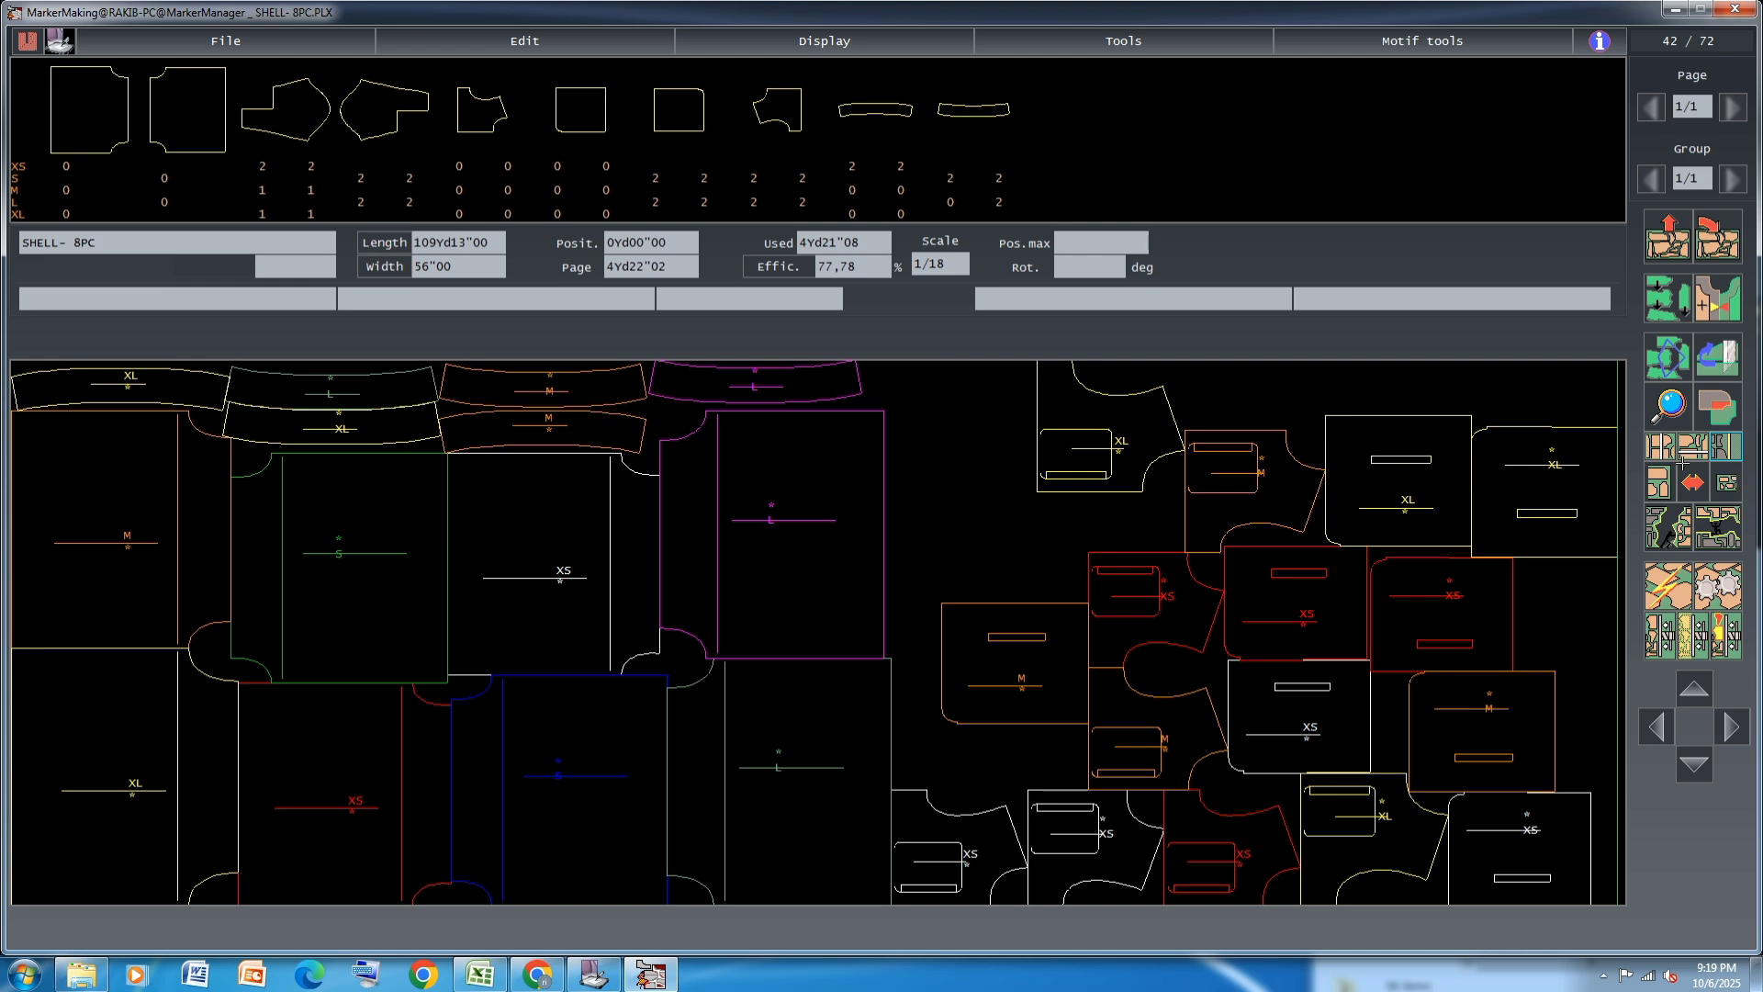
Move both XL JACKET13 pieces to the upper edge, fit one against the XL JACKET12 piece and link that pair
left_click(1567, 318)
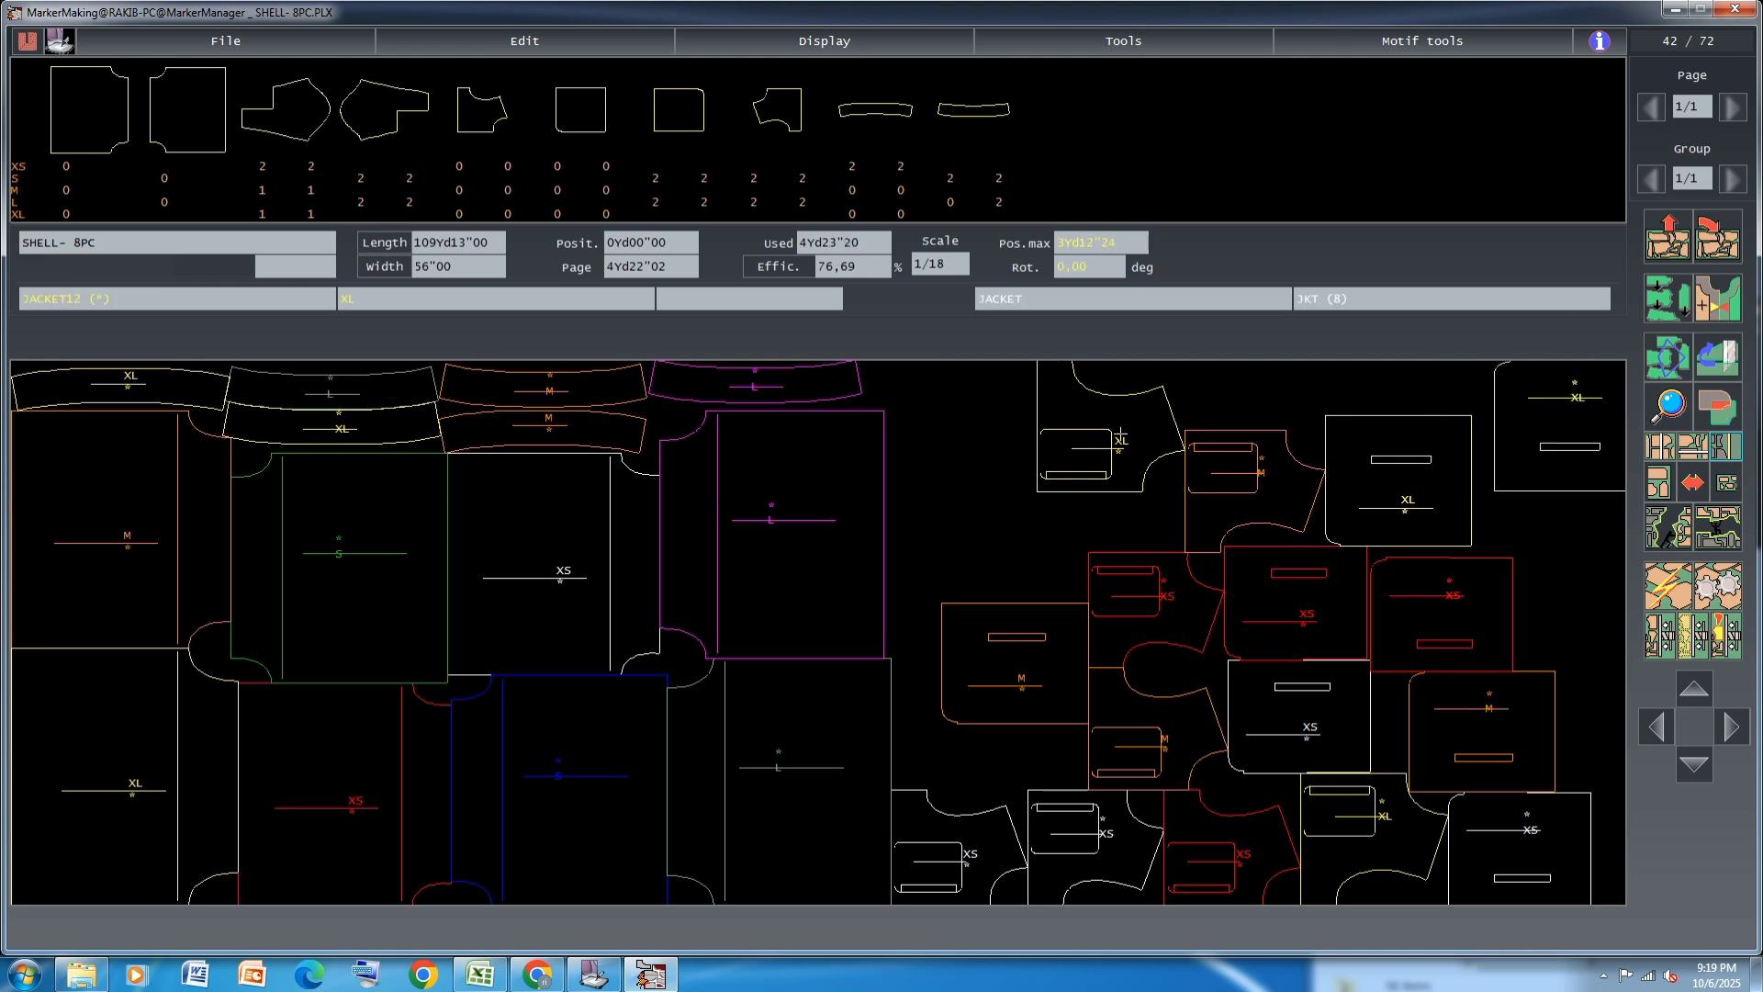
left_click(1403, 480)
left_click(962, 425)
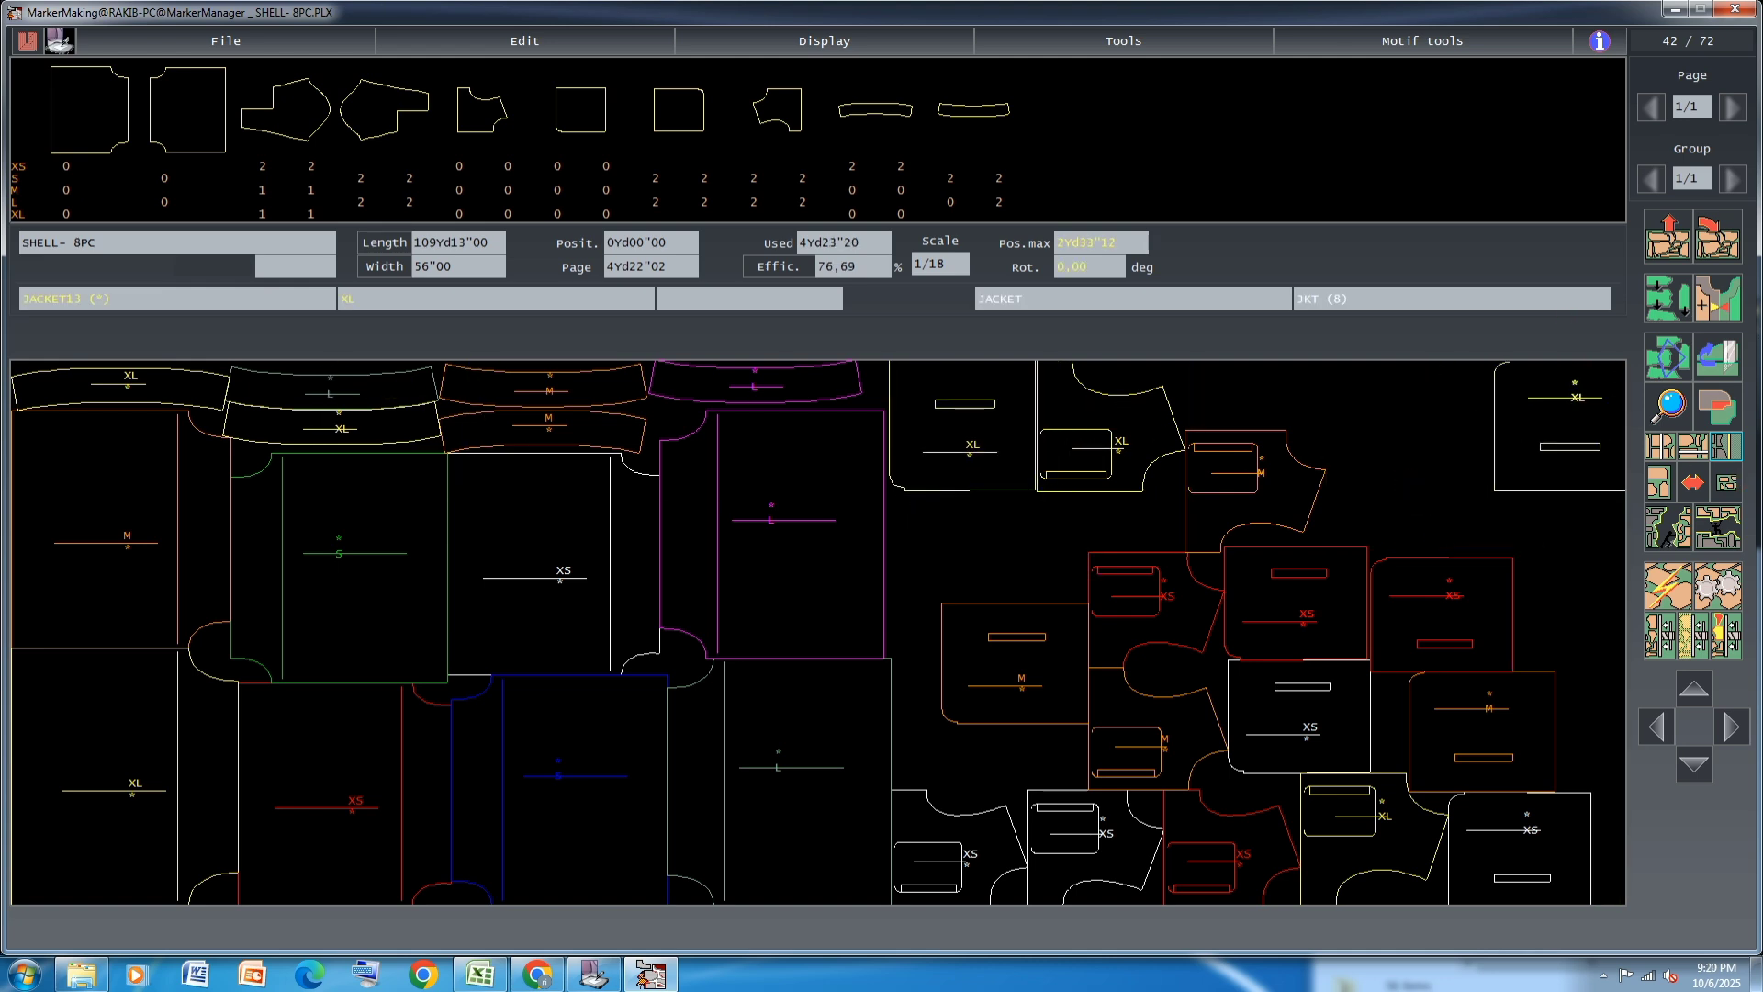
left_click(1112, 439)
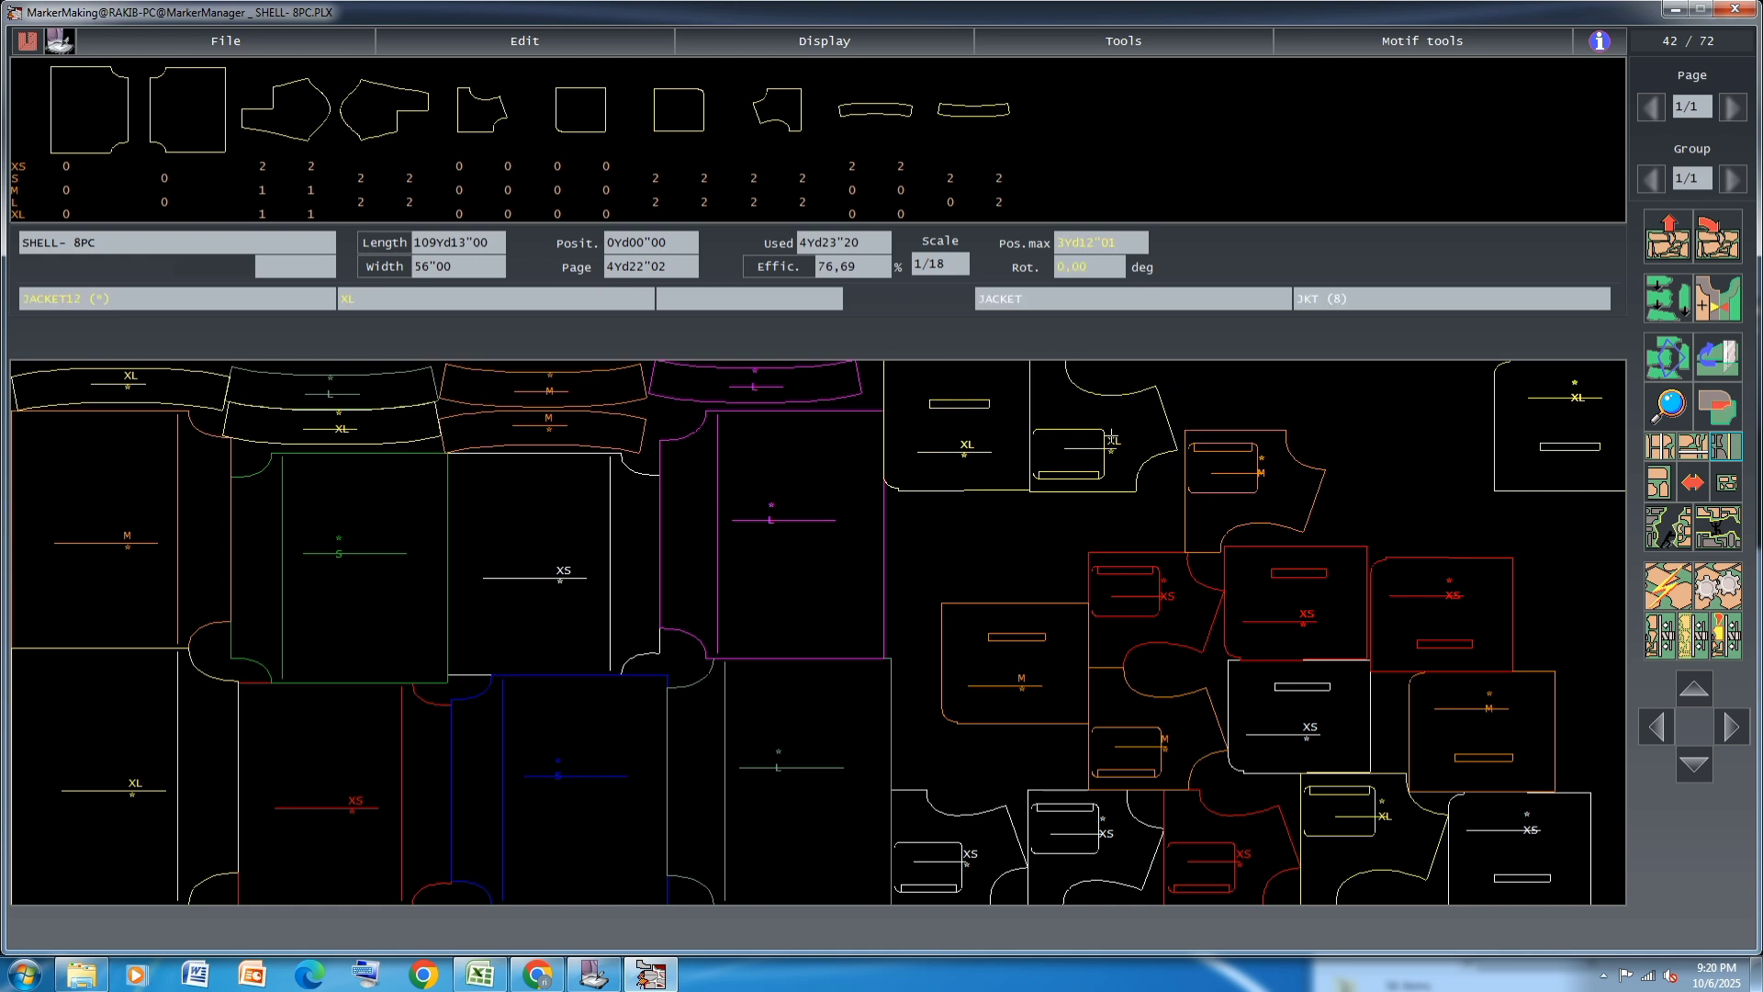
left_click(1668, 357)
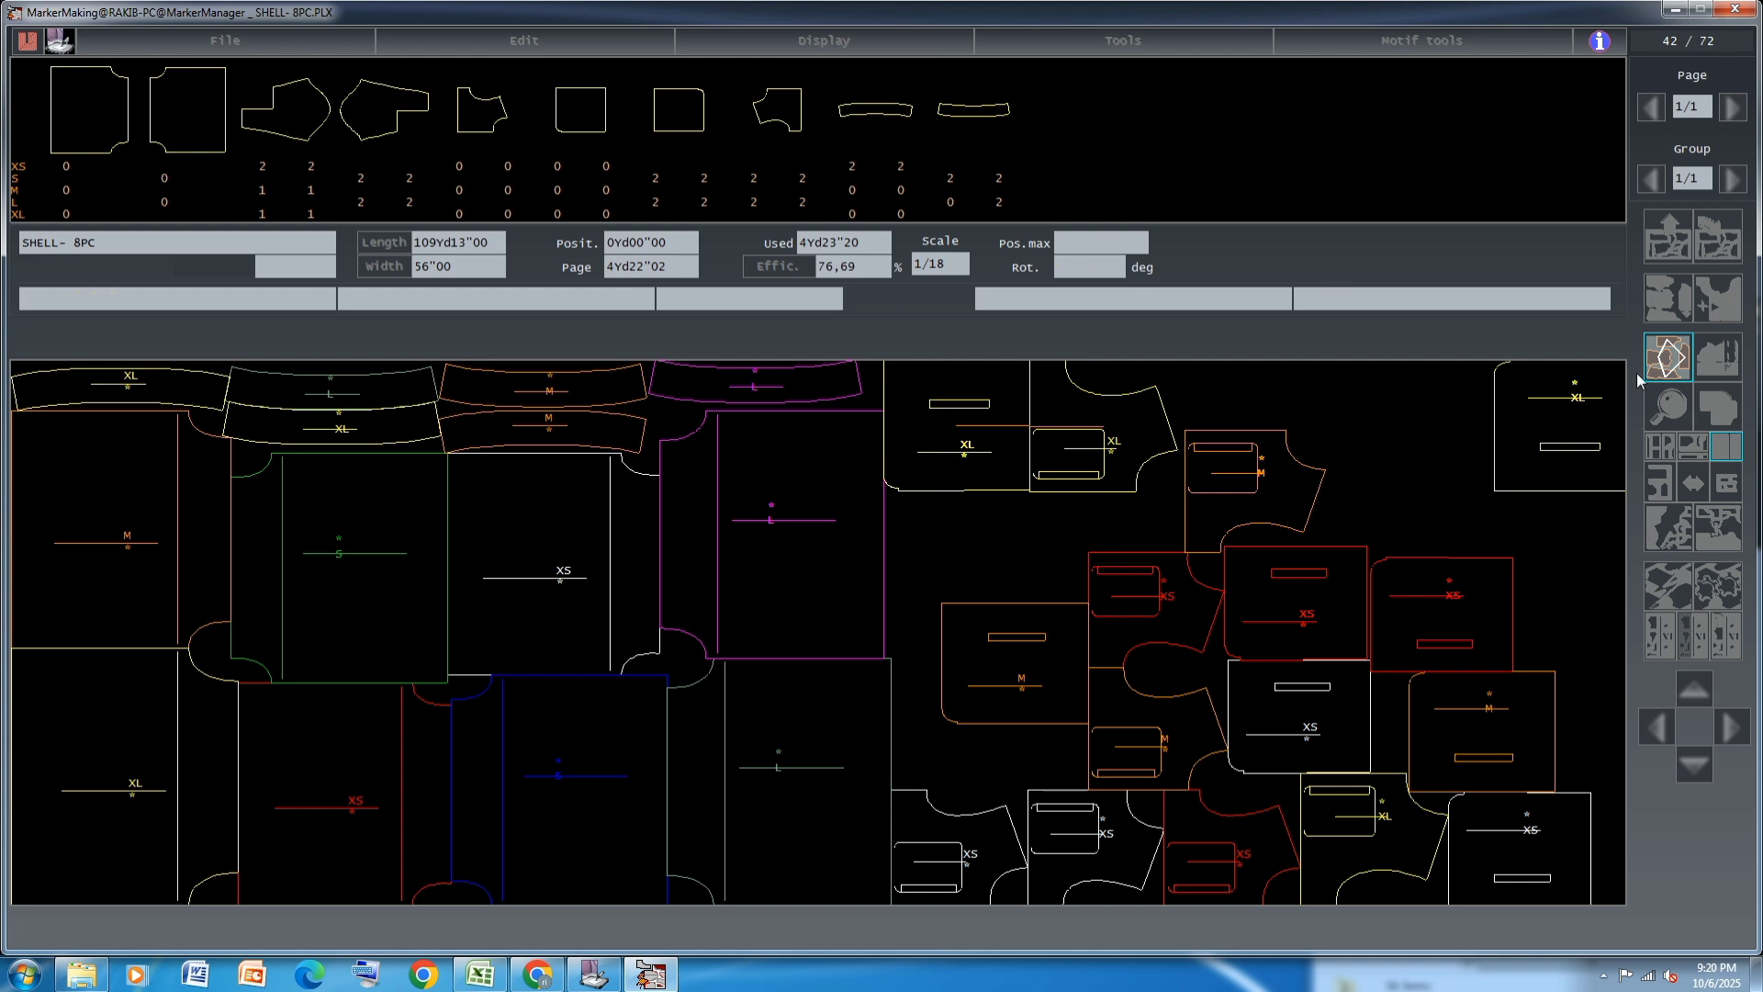
left_click(1666, 359)
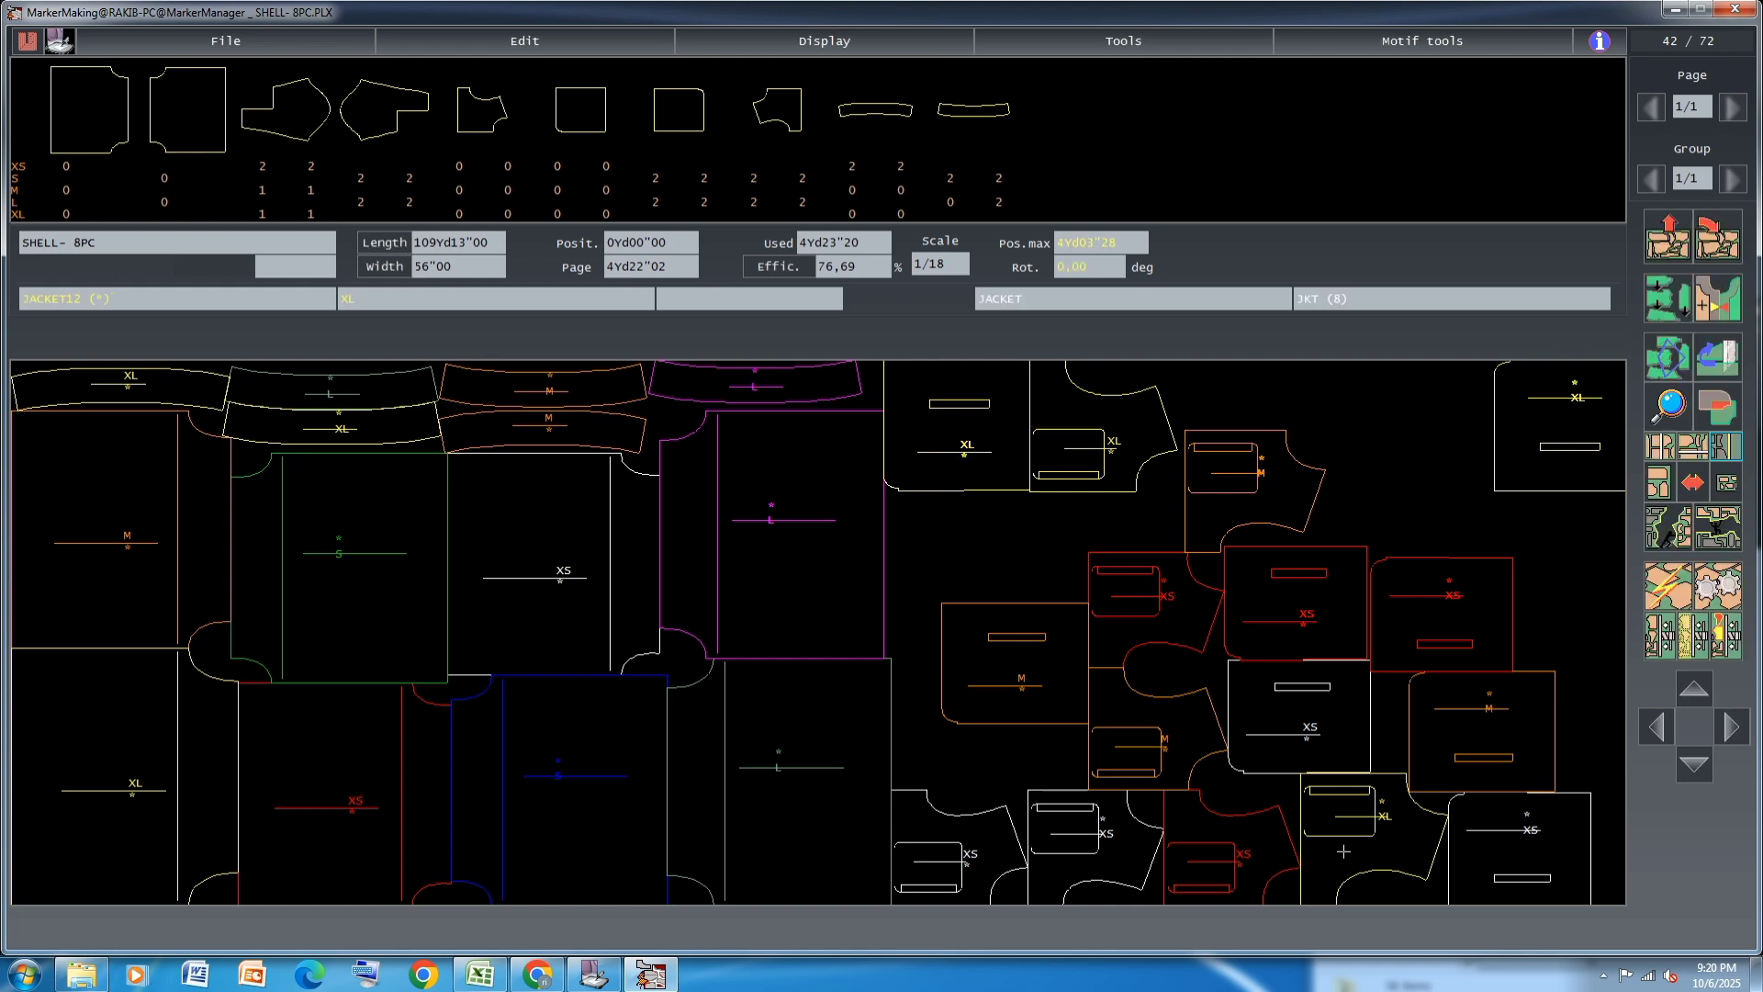
Move the second XL JACKET12 piece to the upper edge and align it with the second XL JACKET13 piece
mouse_move(1354, 820)
left_mouse_down()
mouse_move(1420, 597)
mouse_move(1406, 429)
mouse_move(1574, 443)
mouse_move(1571, 566)
mouse_move(1592, 584)
mouse_move(1553, 552)
mouse_move(1118, 489)
left_mouse_up()
left_click(1727, 485)
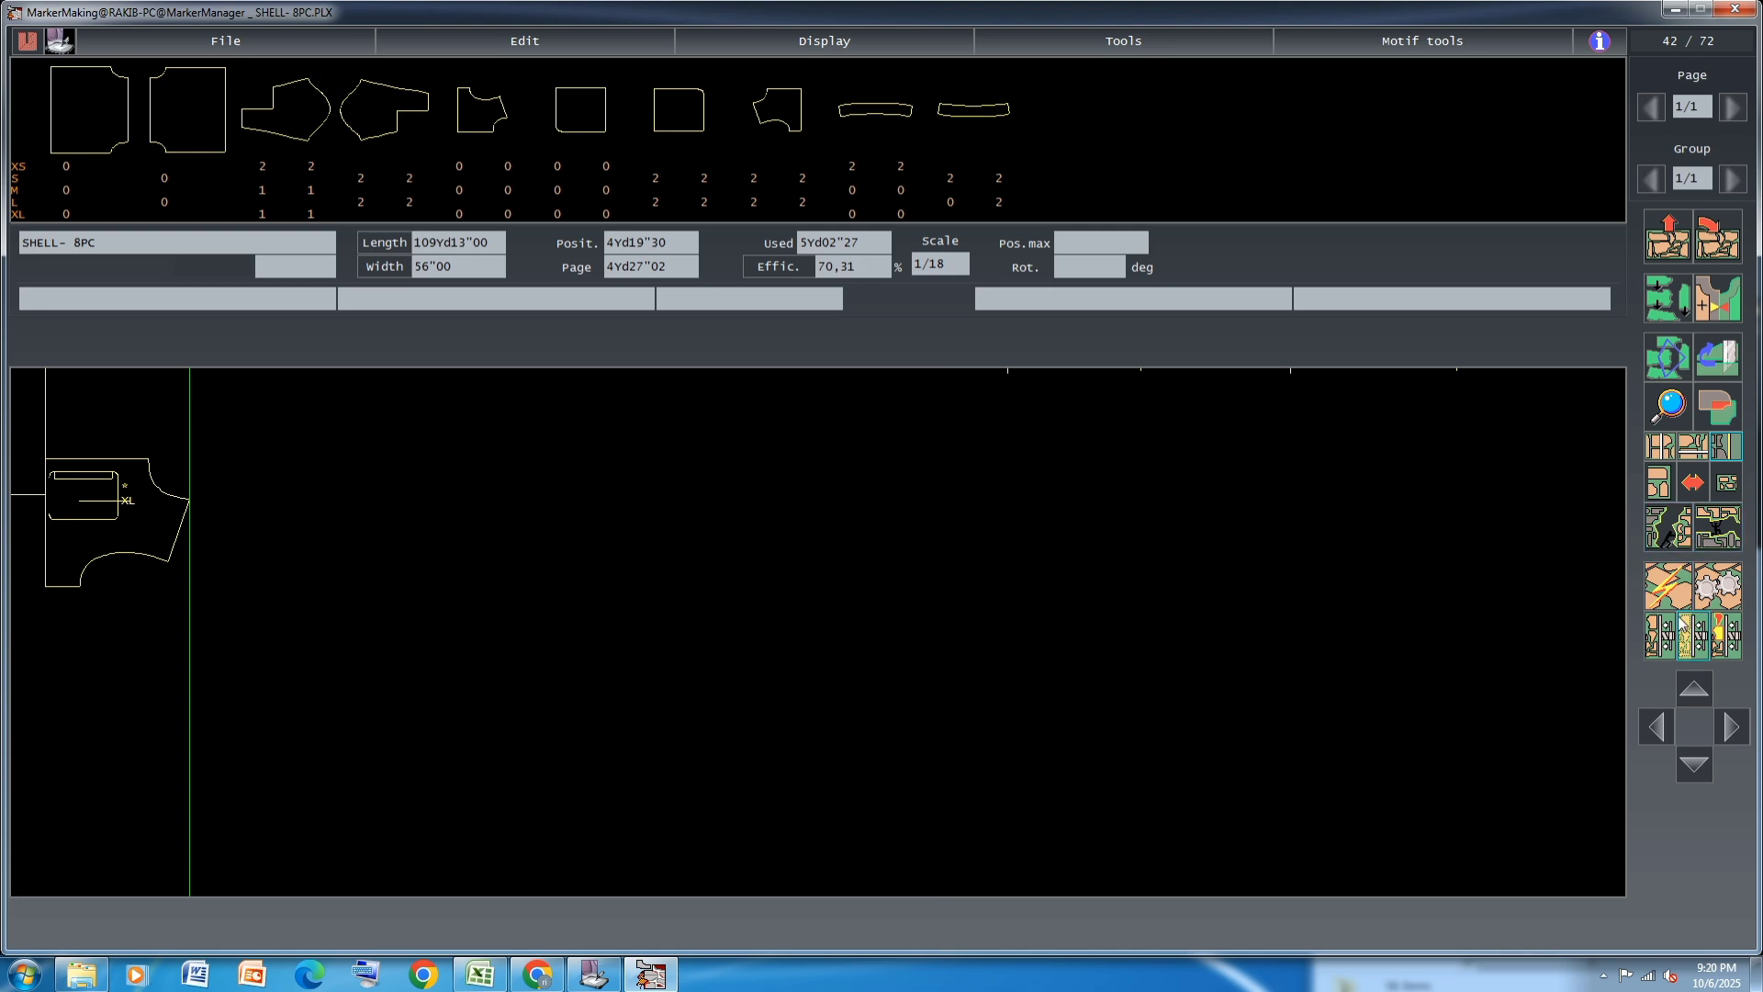
left_click_drag(1087, 542, 1125, 383)
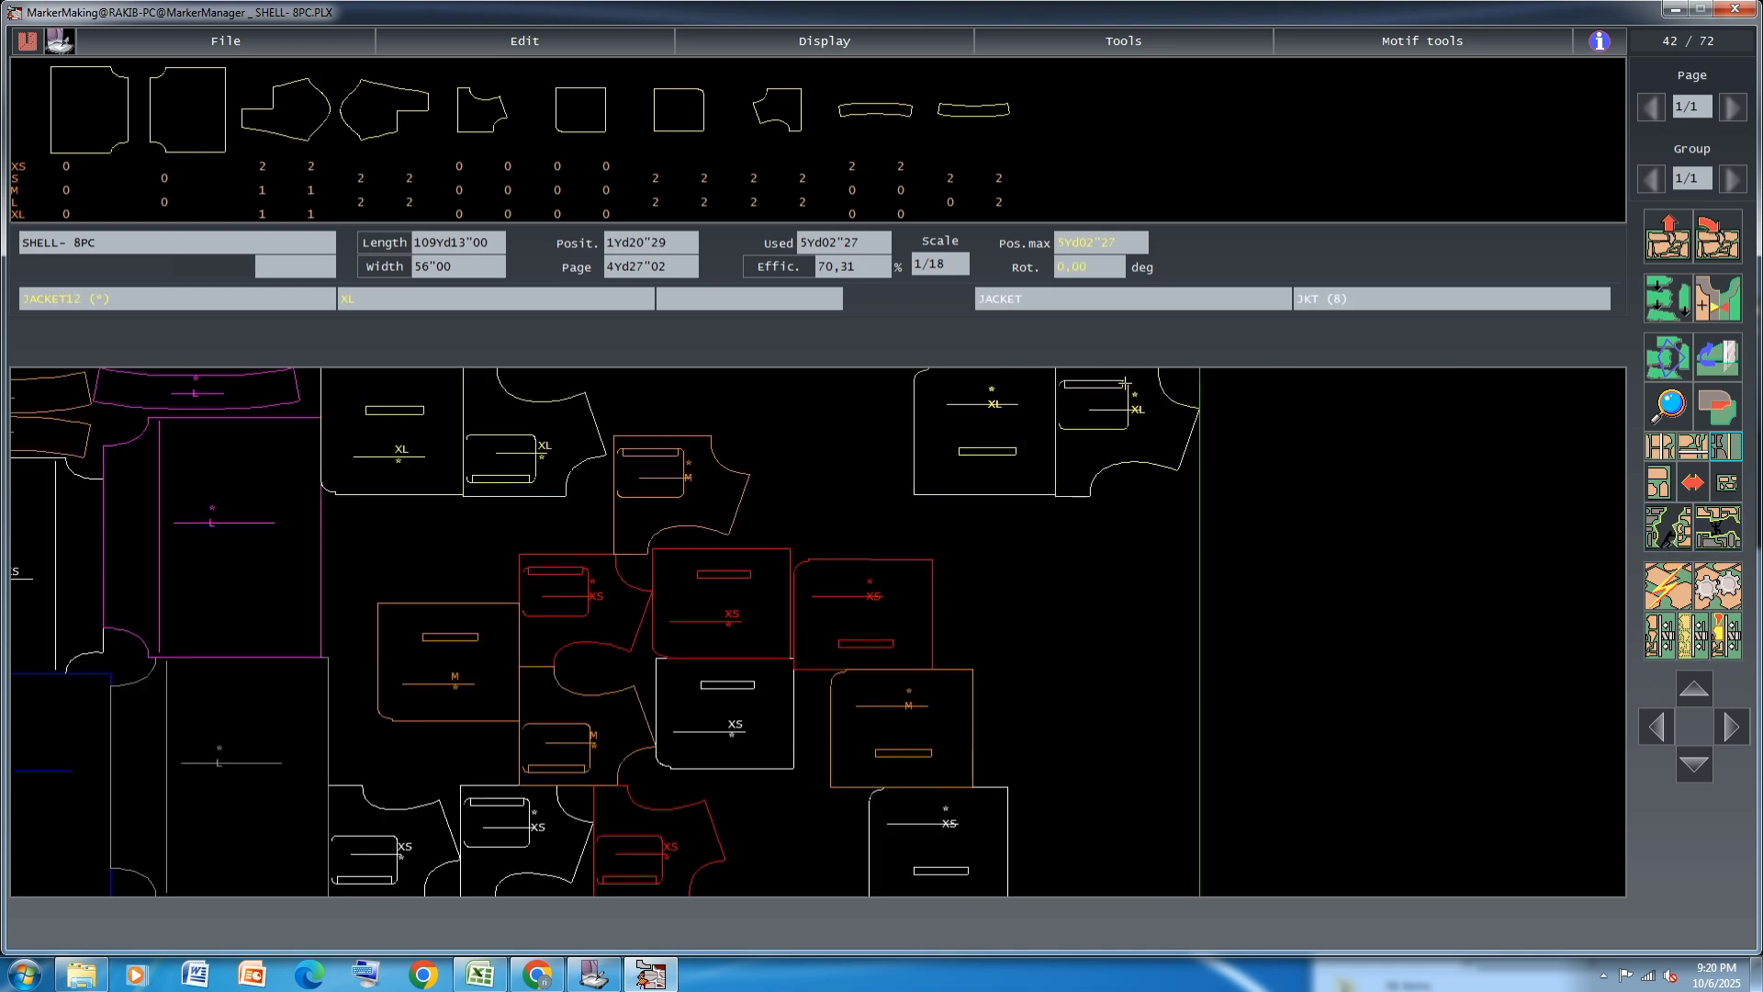
mouse_move(1008, 445)
left_mouse_down()
mouse_move(1031, 458)
mouse_move(1030, 425)
left_mouse_up()
left_click(1027, 450)
left_click(1026, 446)
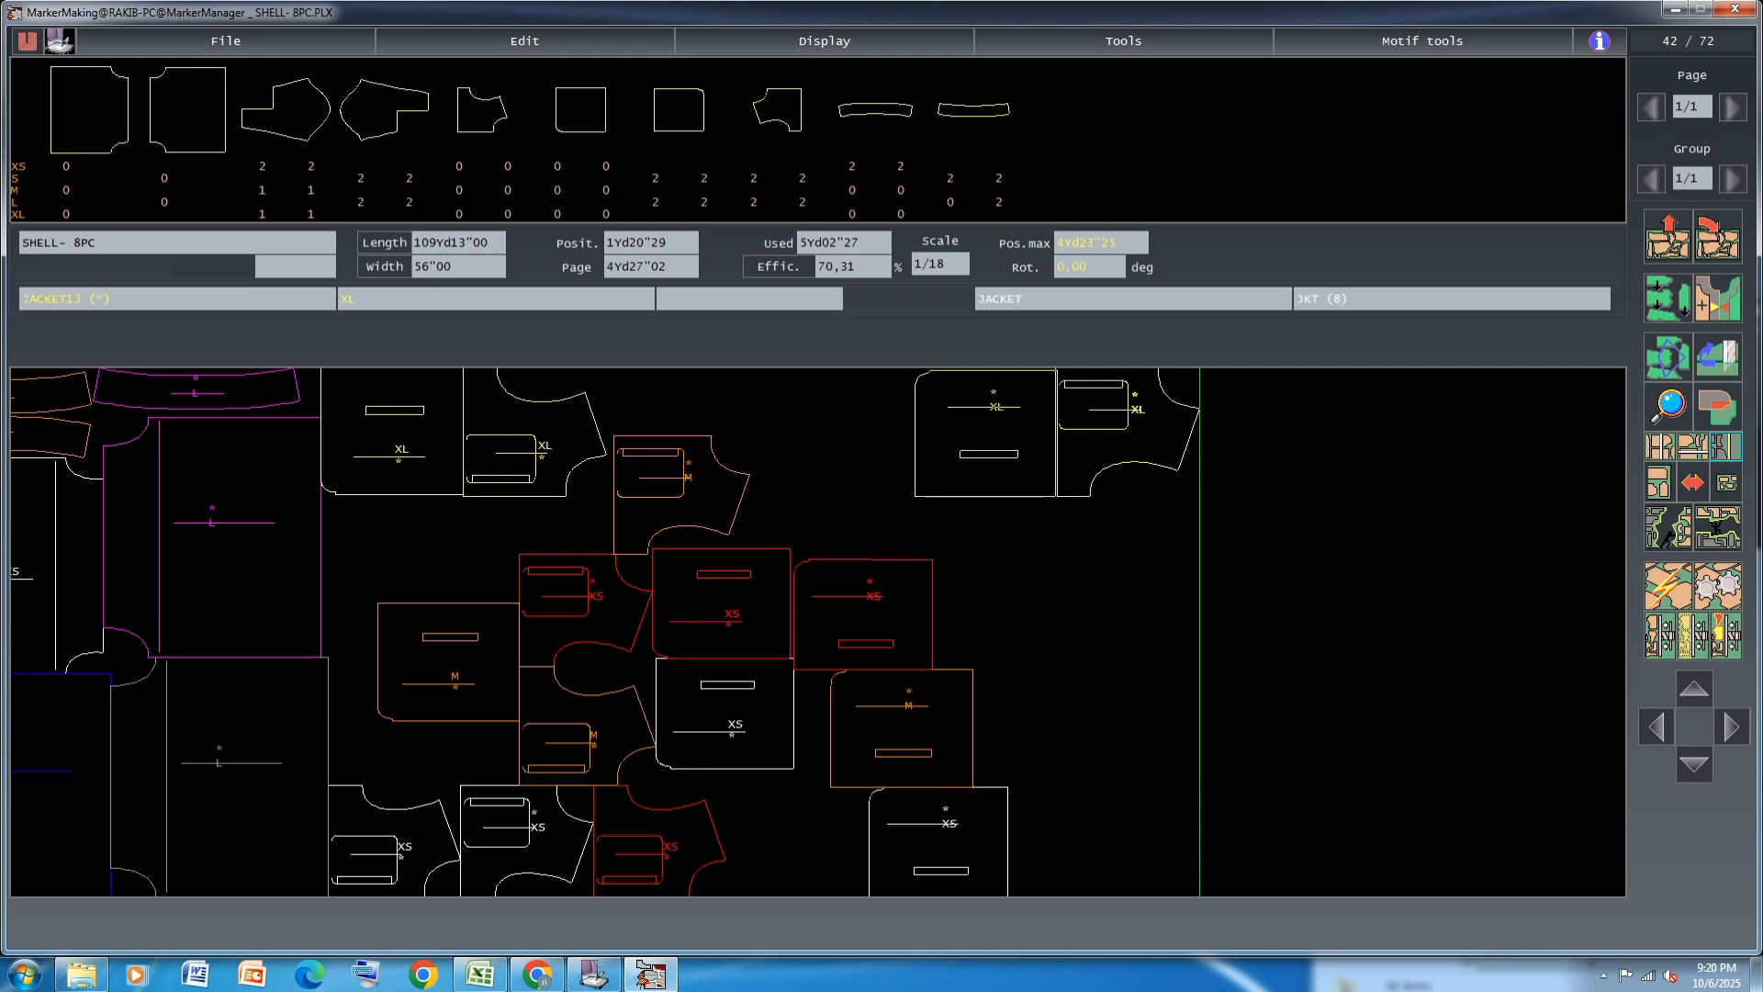
Link the second XL JACKET13 and JACKET12 pieces as a pair and shift the pair closer along the upper edge
left_click(1083, 452)
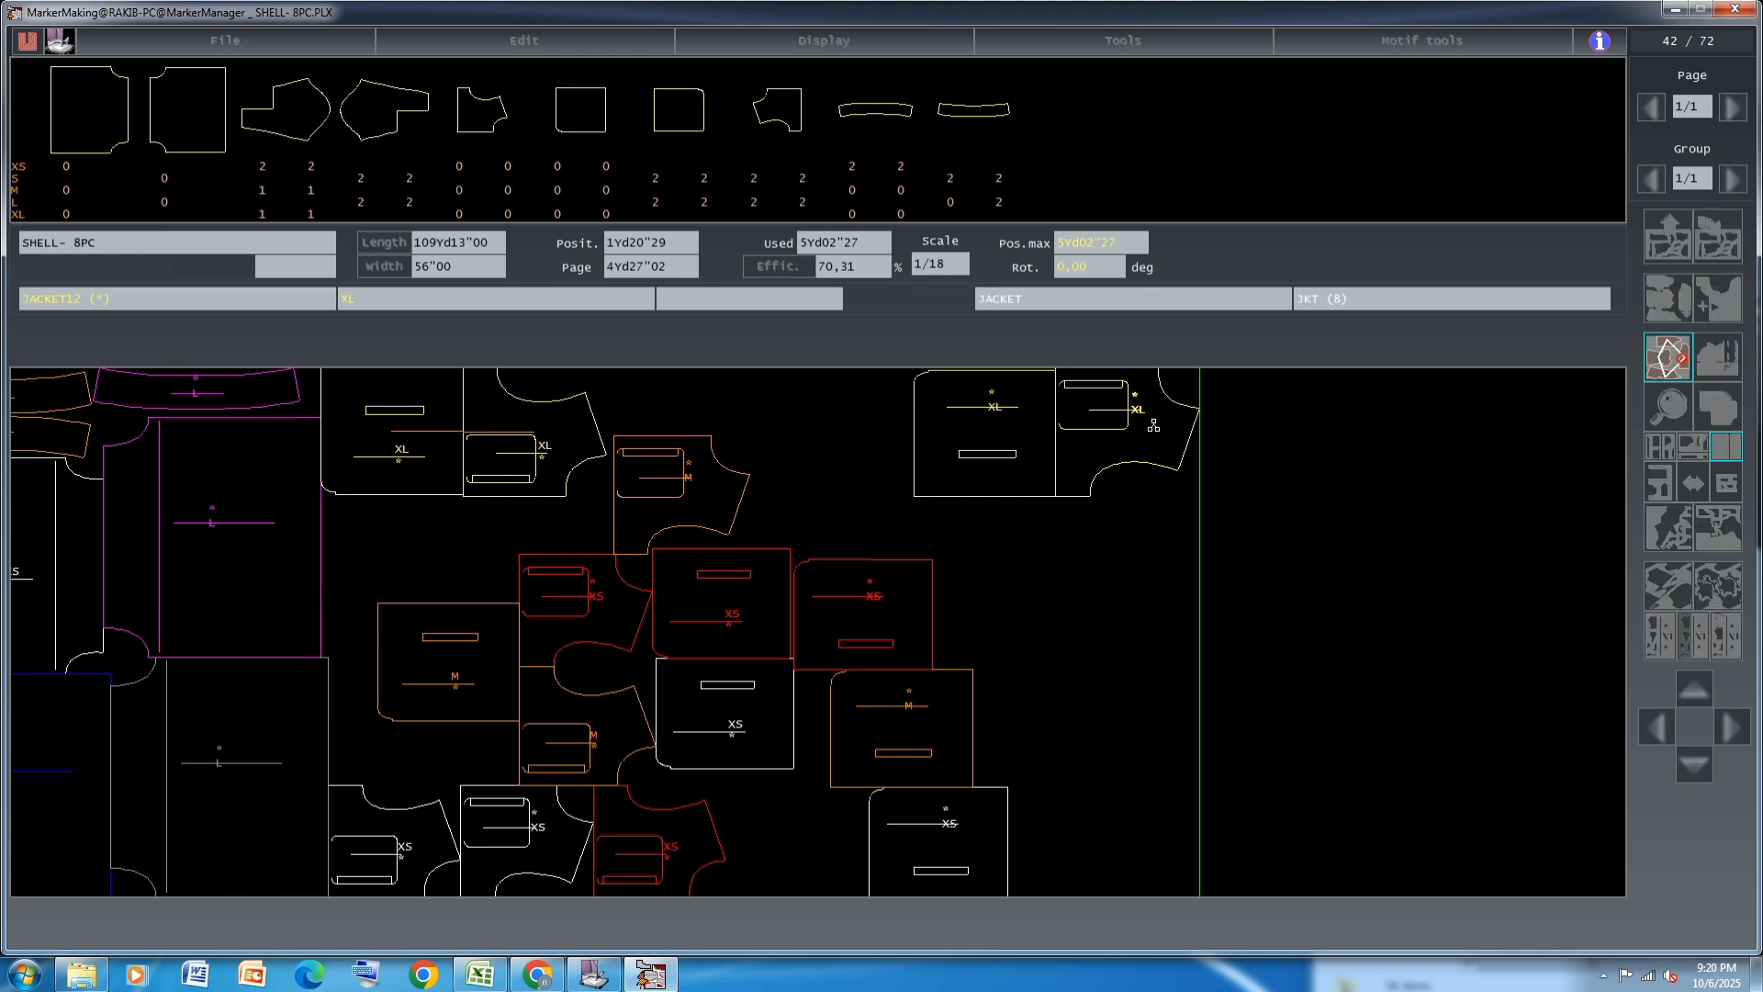
left_click(977, 461)
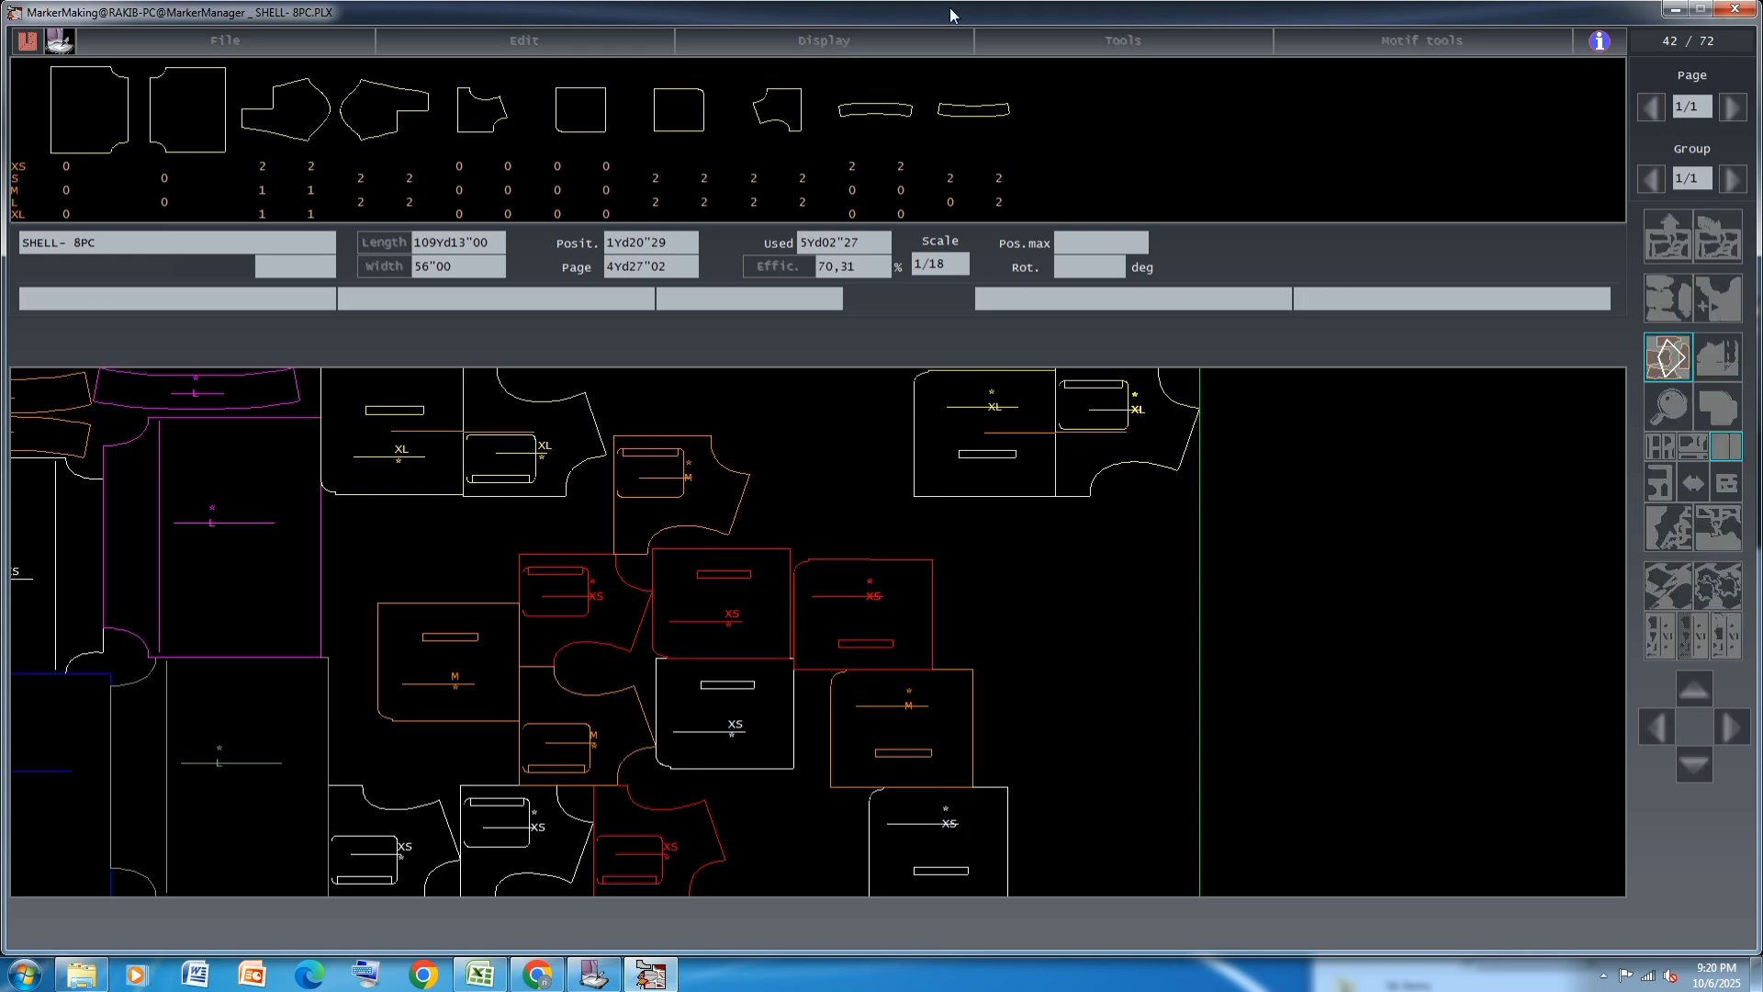
left_click(1667, 367)
left_click(1058, 446)
left_click(922, 387)
Move the two M JACKET12 pieces and one M JACKET13 piece out to the free area beyond the XS pieces
left_click(603, 731)
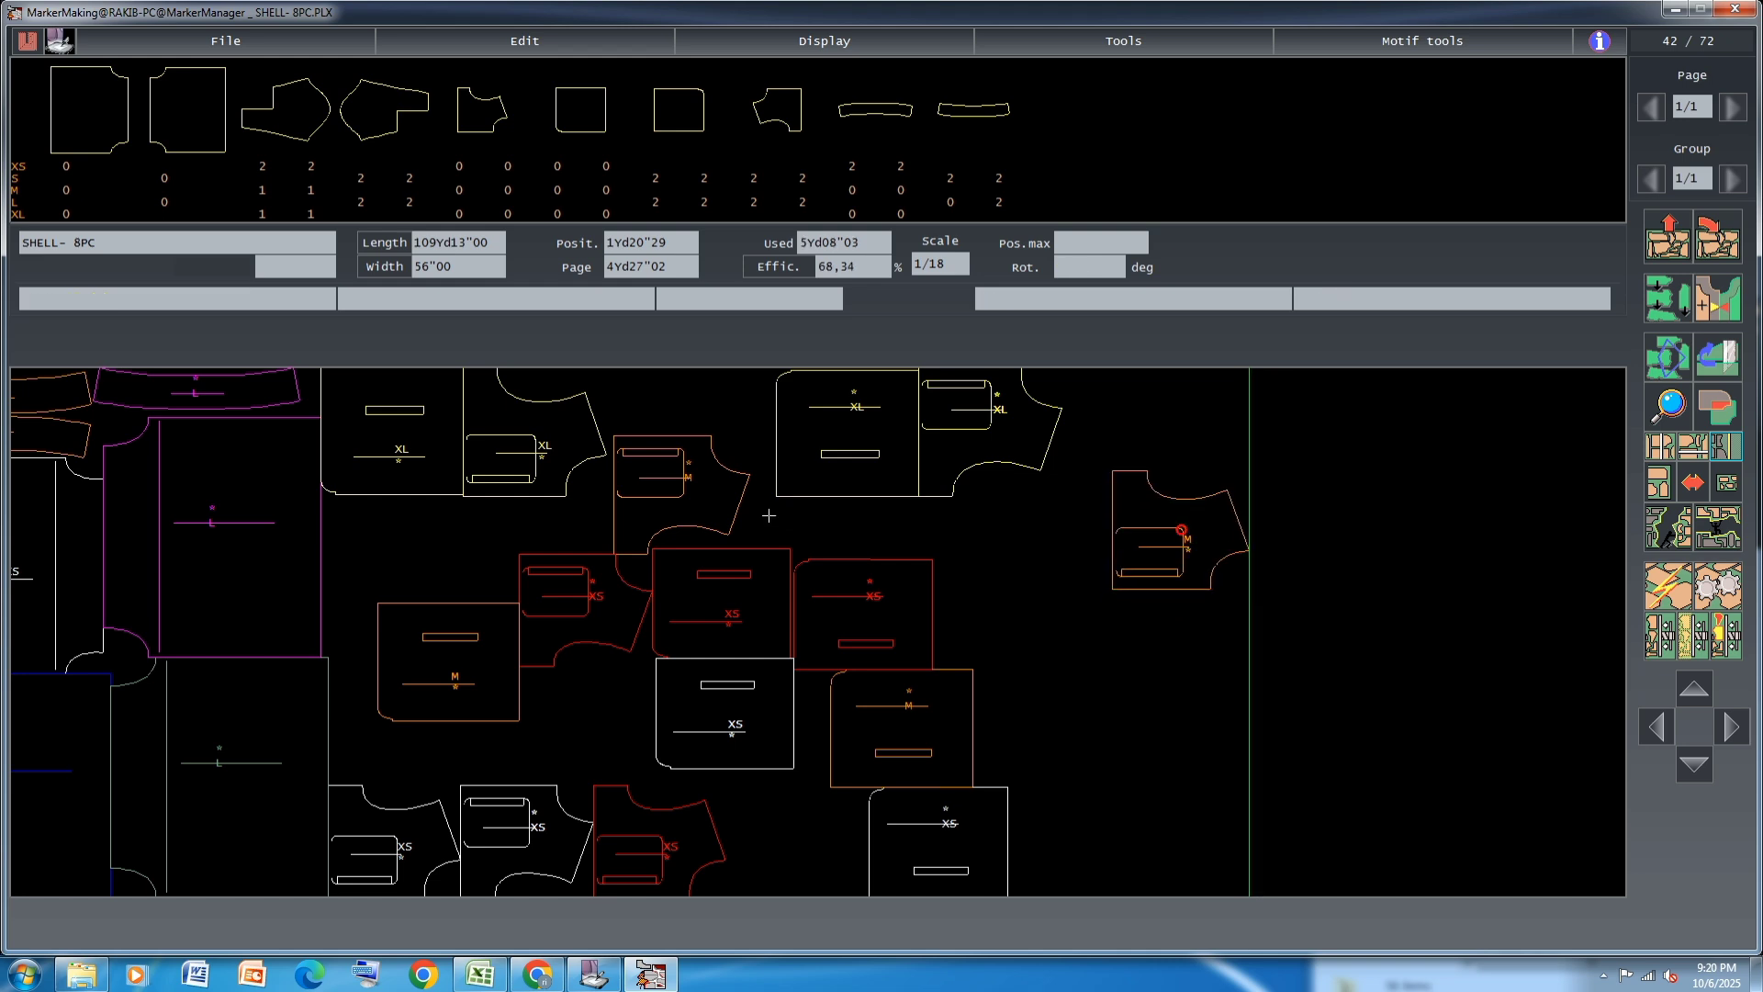
left_click(689, 485)
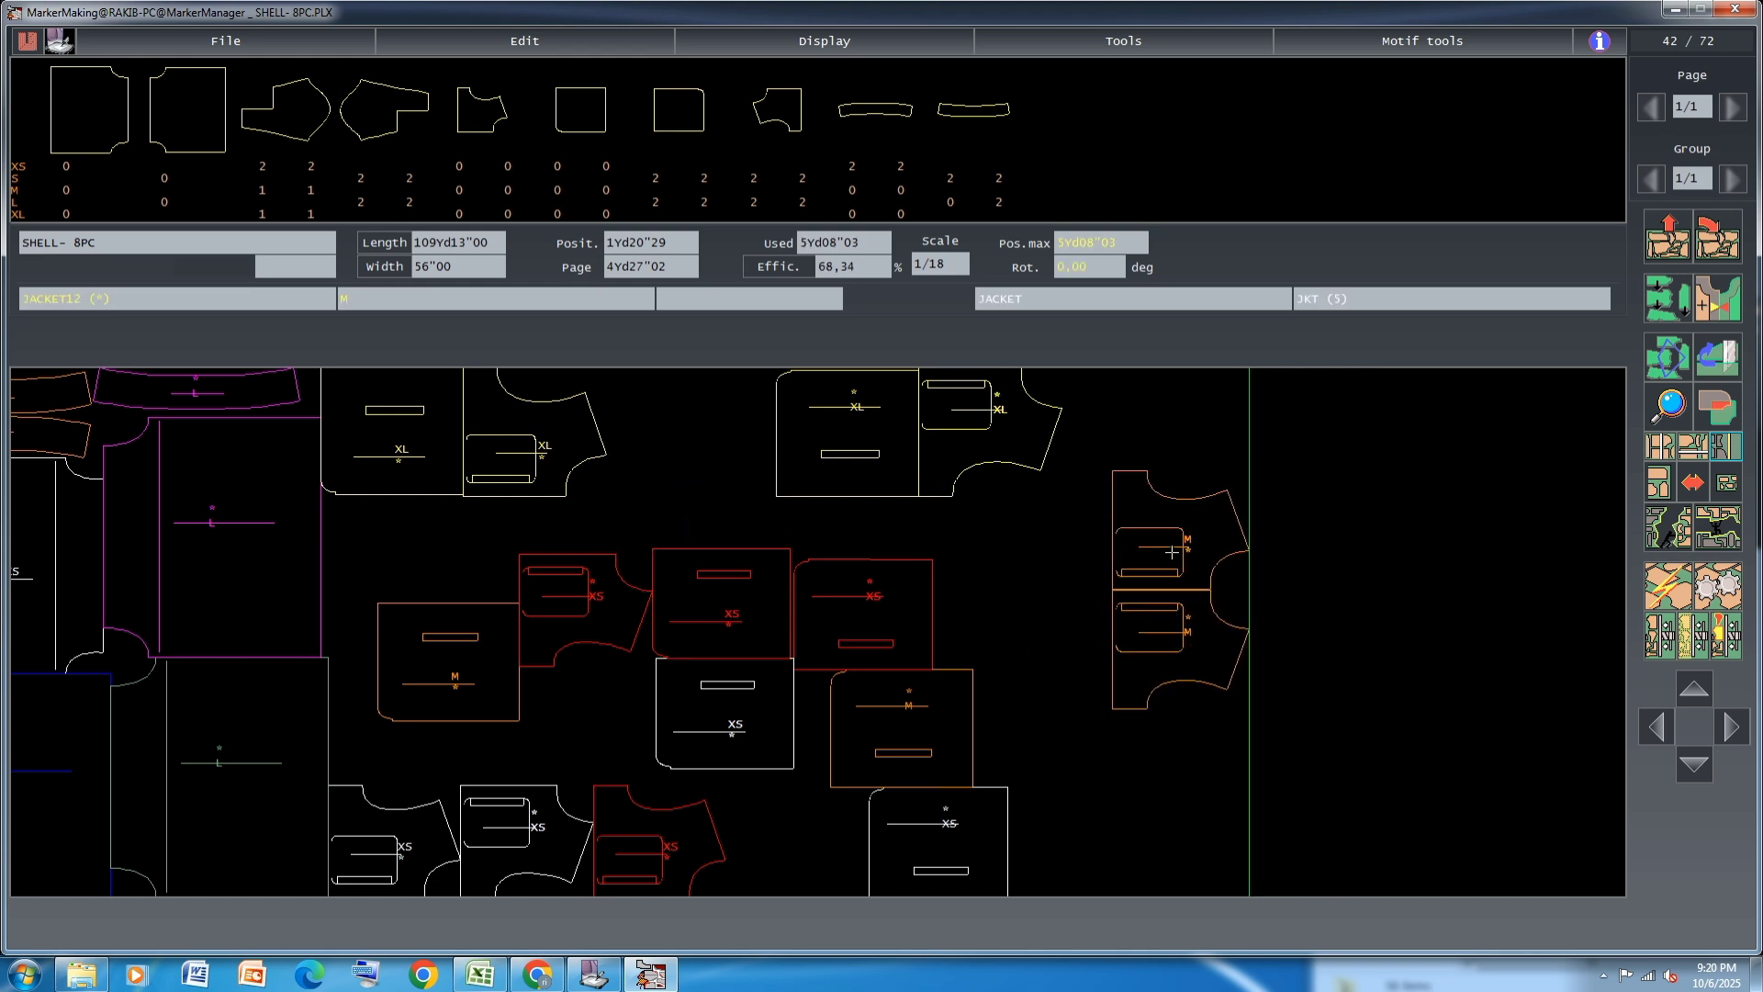
left_click(496, 678)
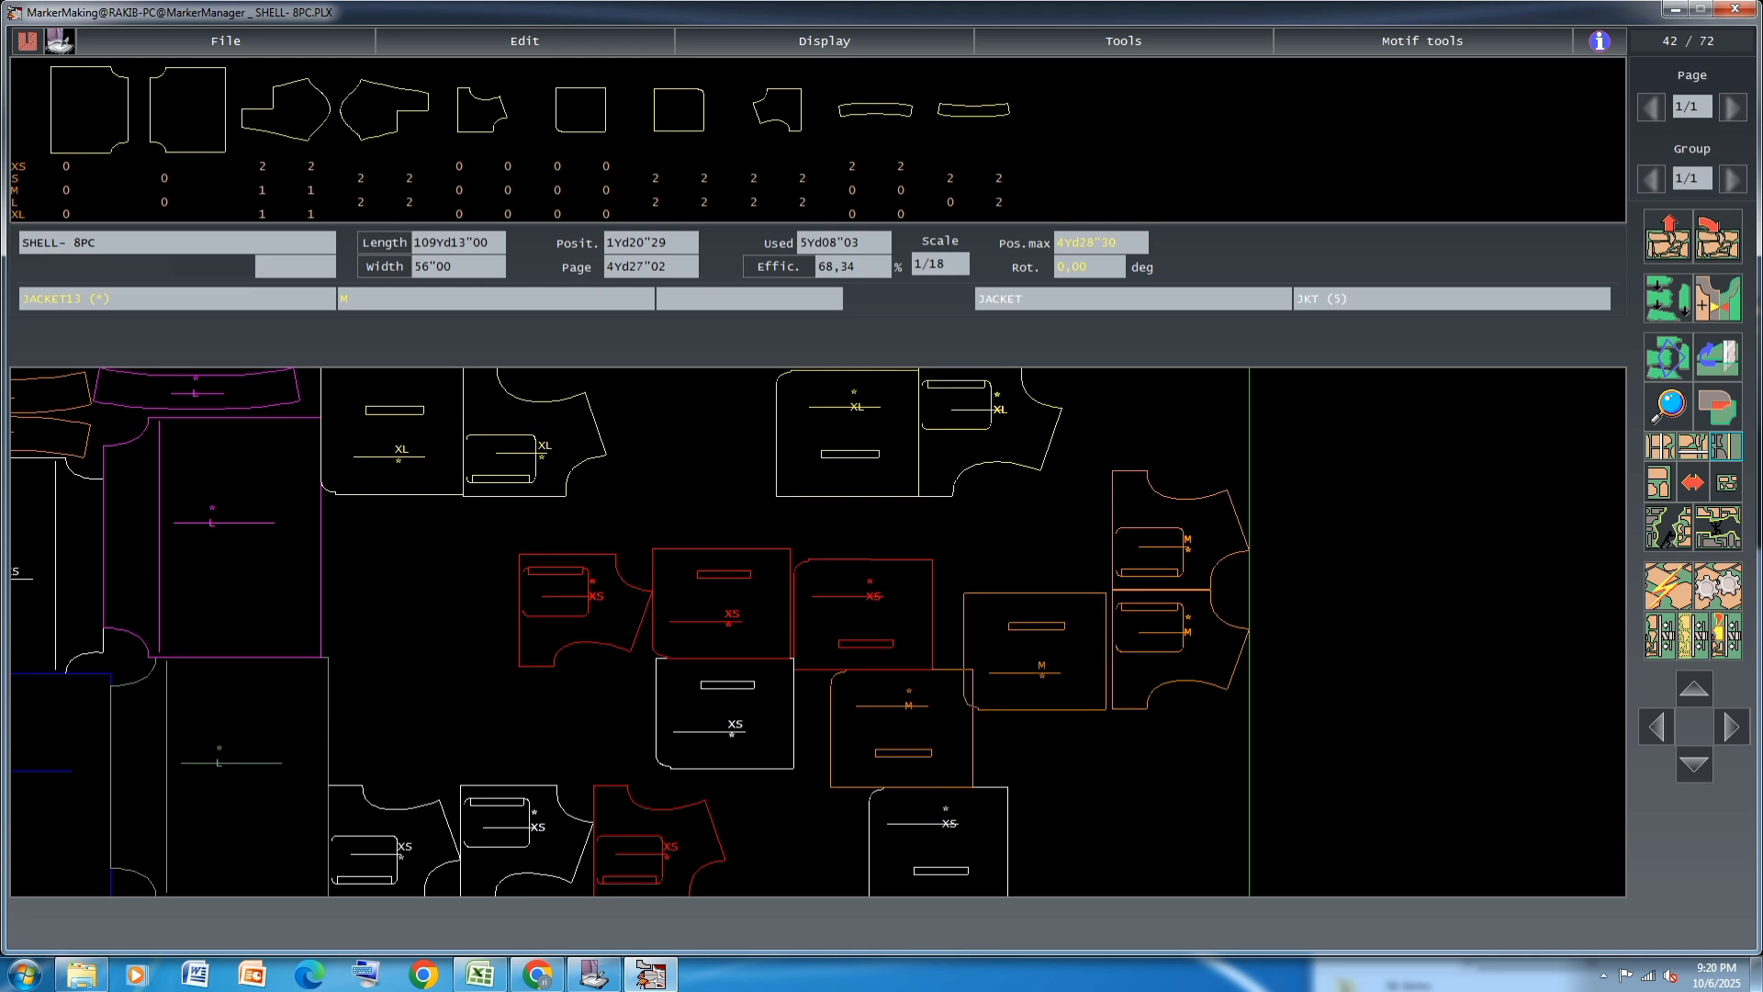
left_click(1029, 629)
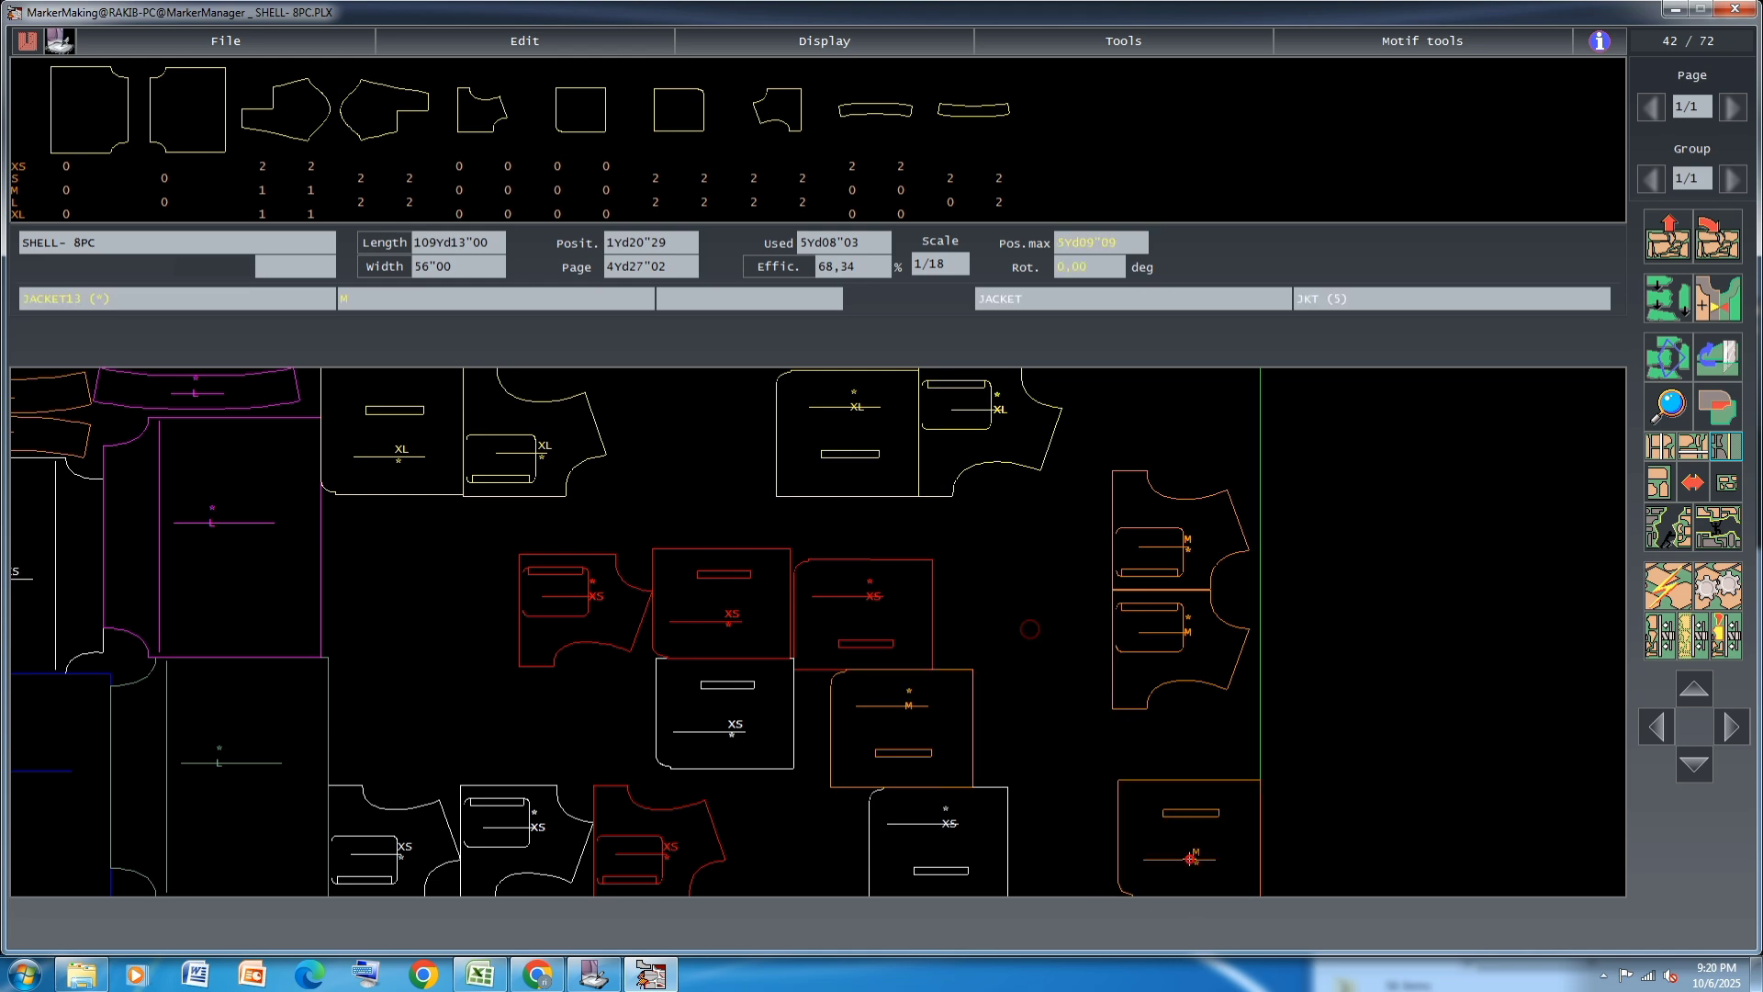
Stack the two M JACKET13 pieces and fit each one against an M JACKET12 piece
left_click(1542, 627)
left_click(1165, 548)
left_click(1204, 627)
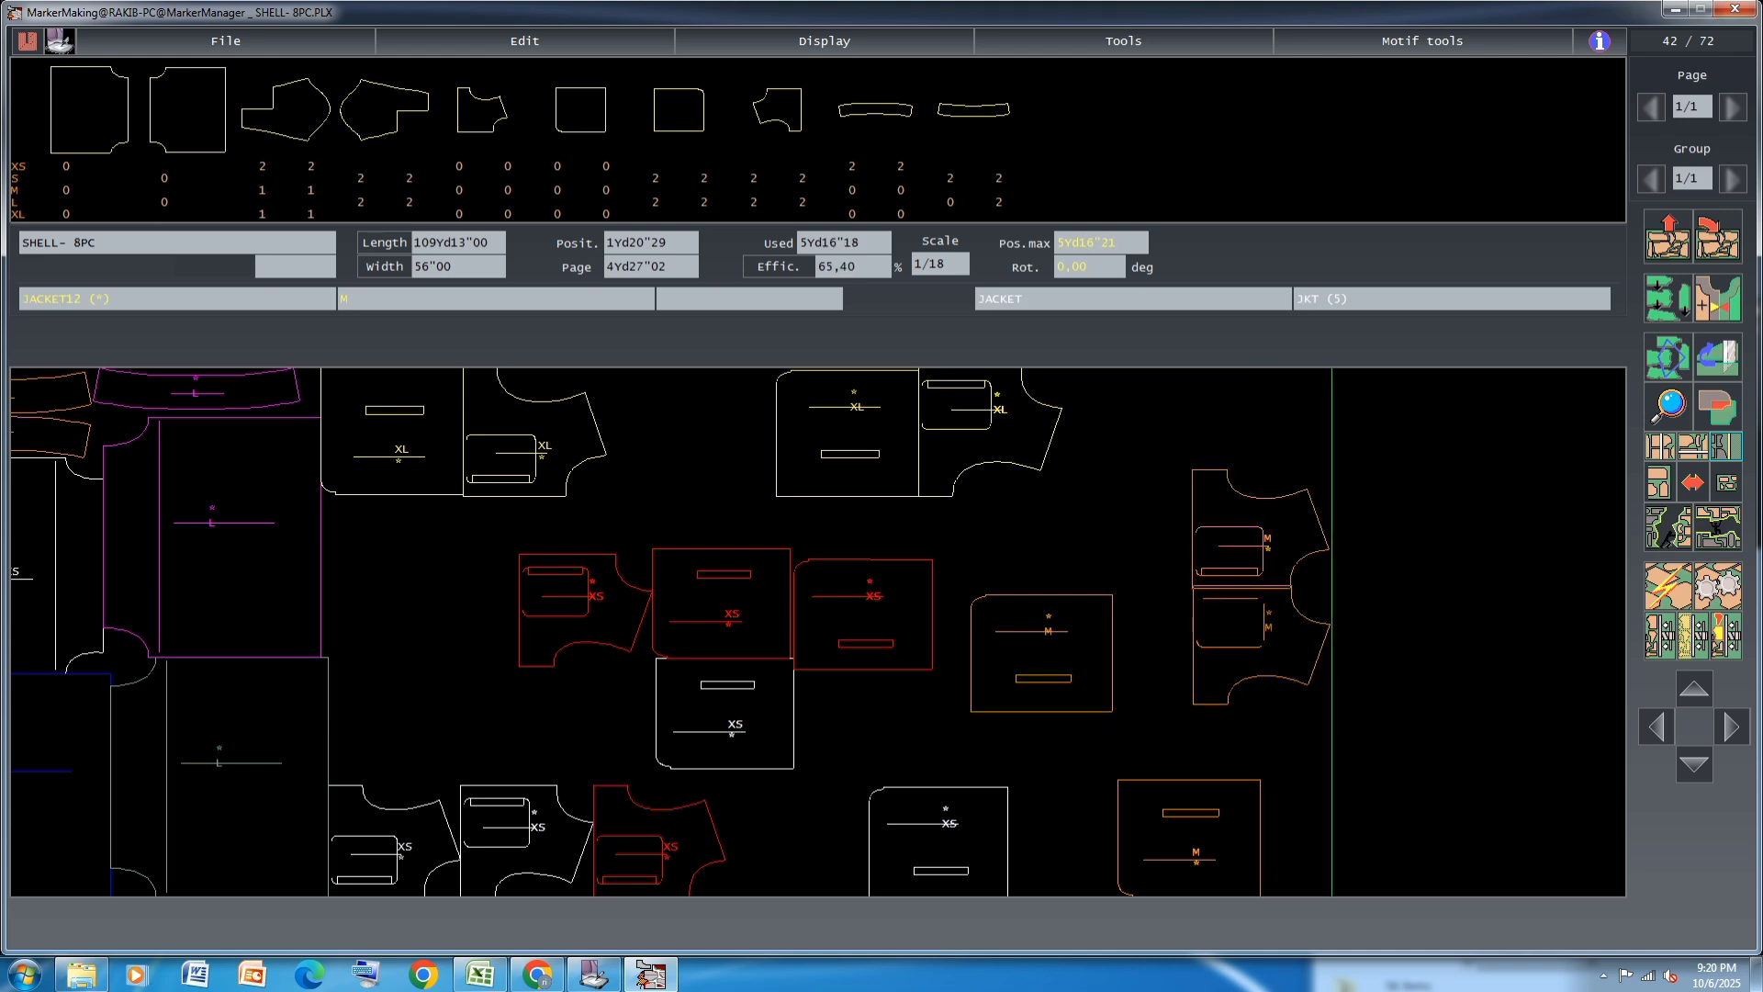
left_click(1260, 648)
left_click(1132, 677)
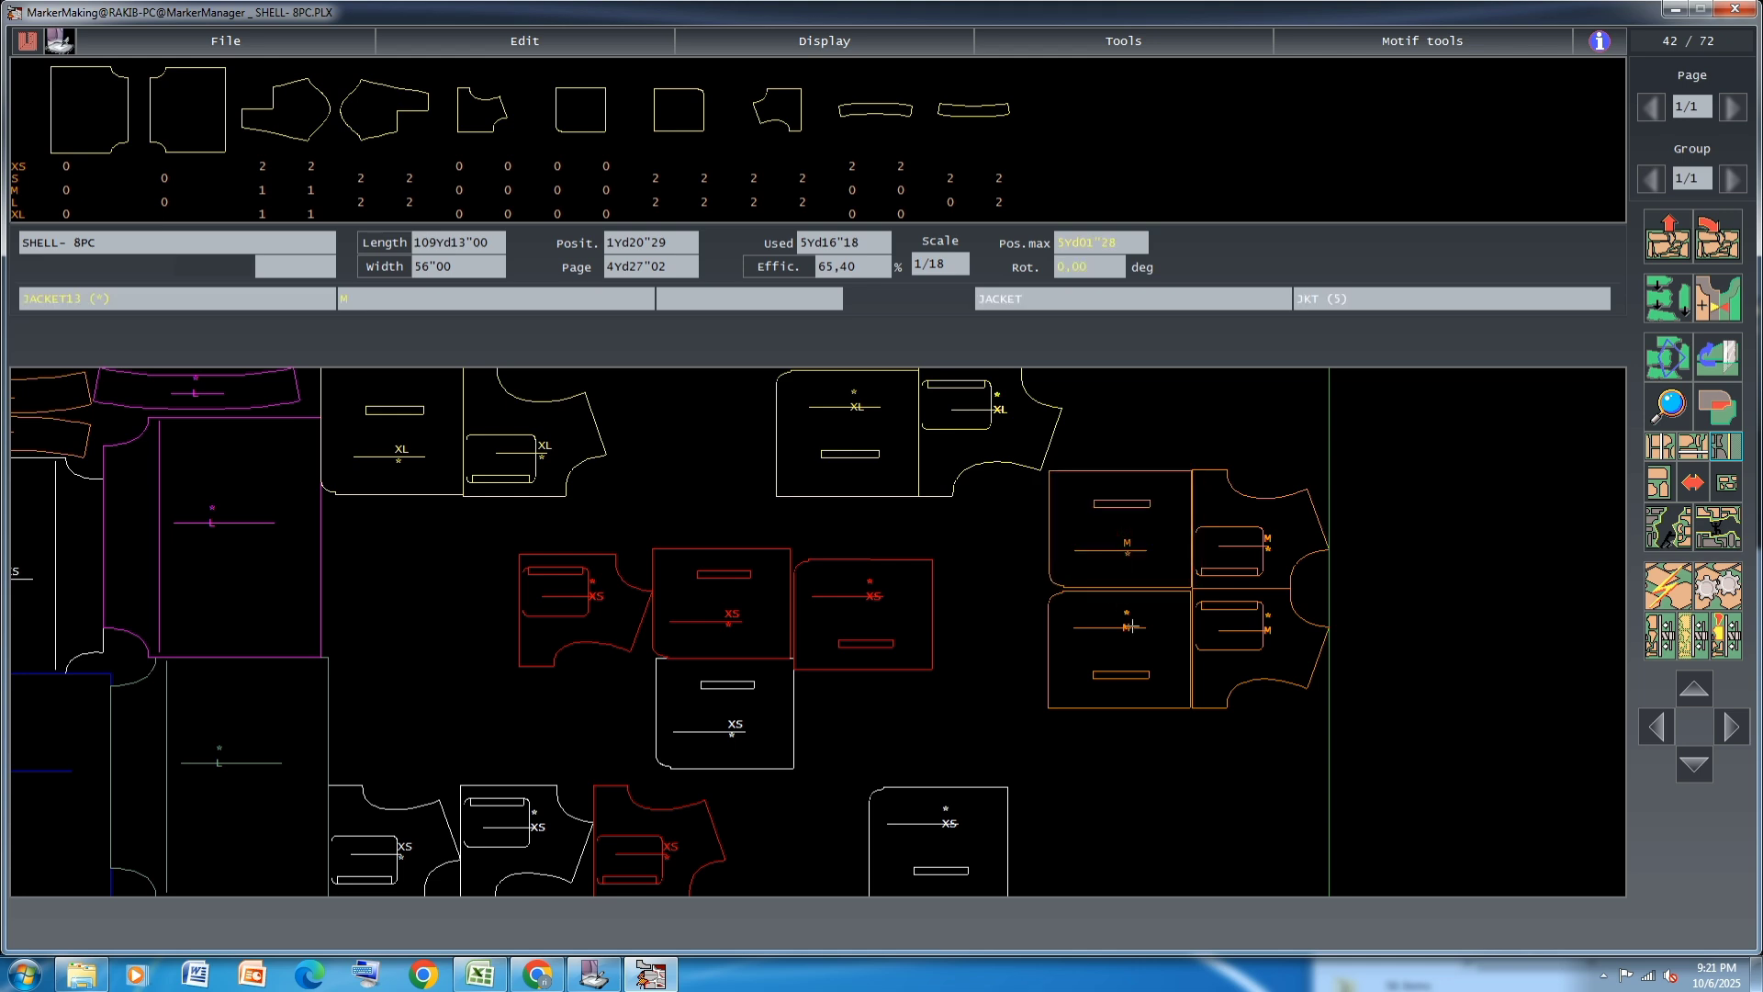
left_click(1140, 655)
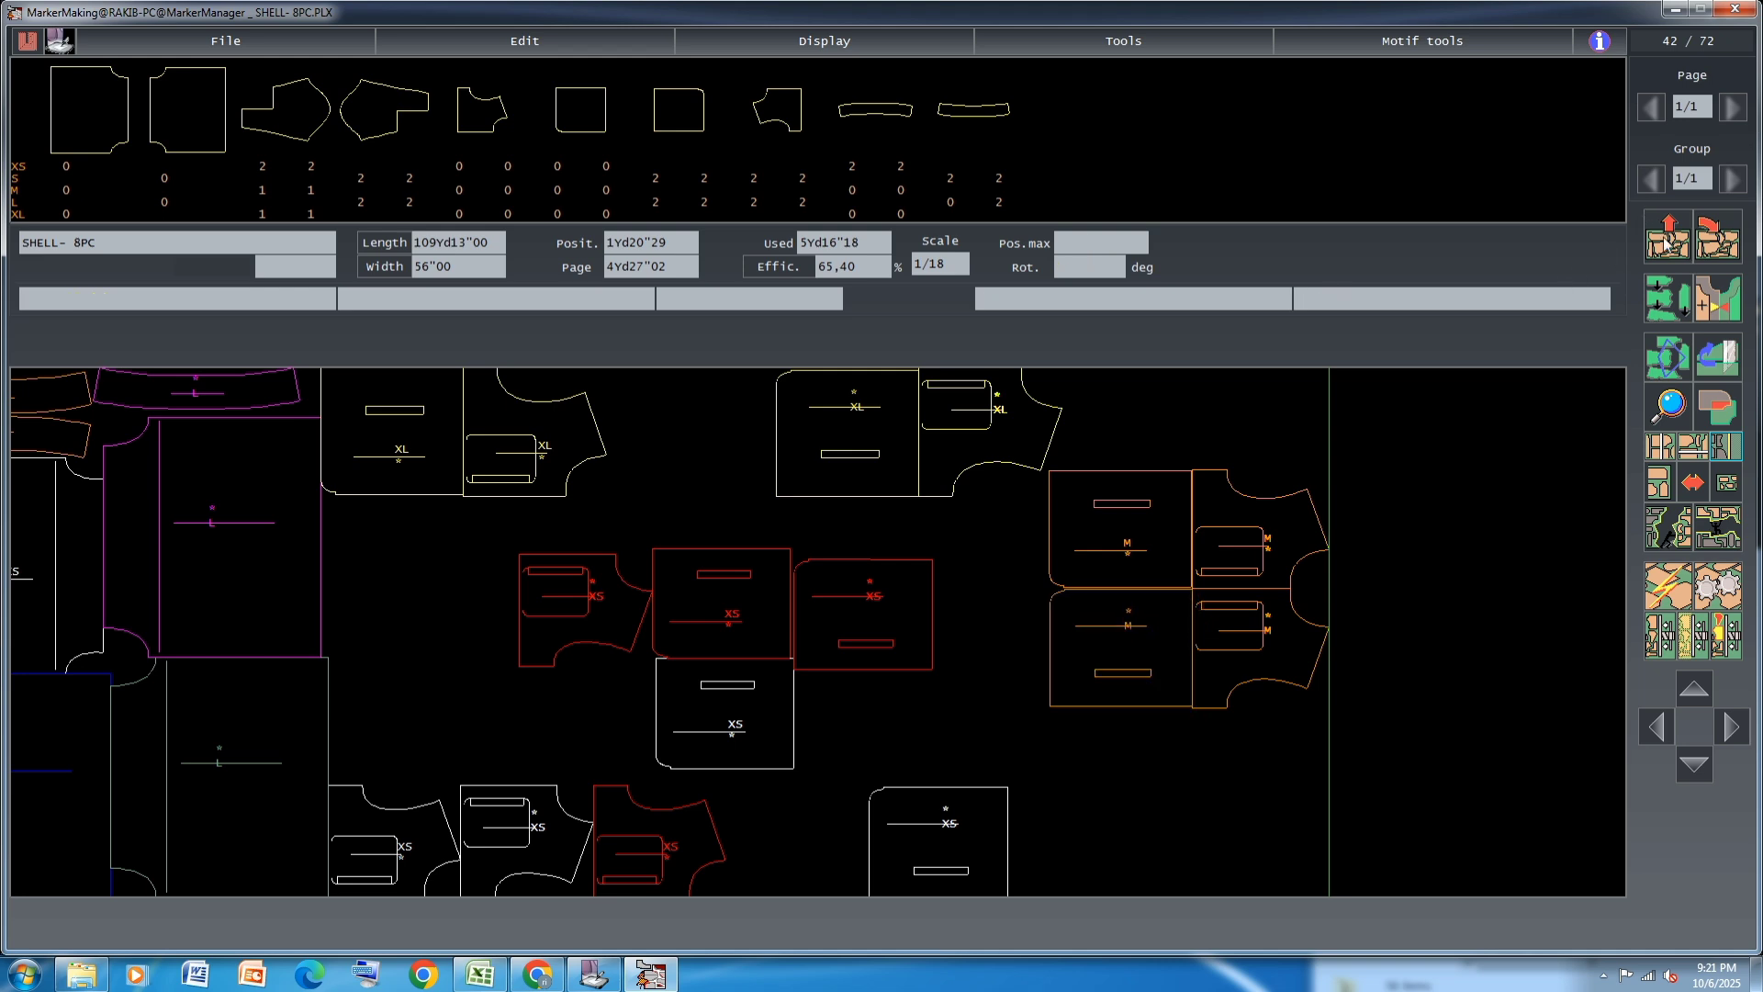
Link each M JACKET13 piece with its neighbouring M JACKET12 piece as a pair
left_click(1132, 649)
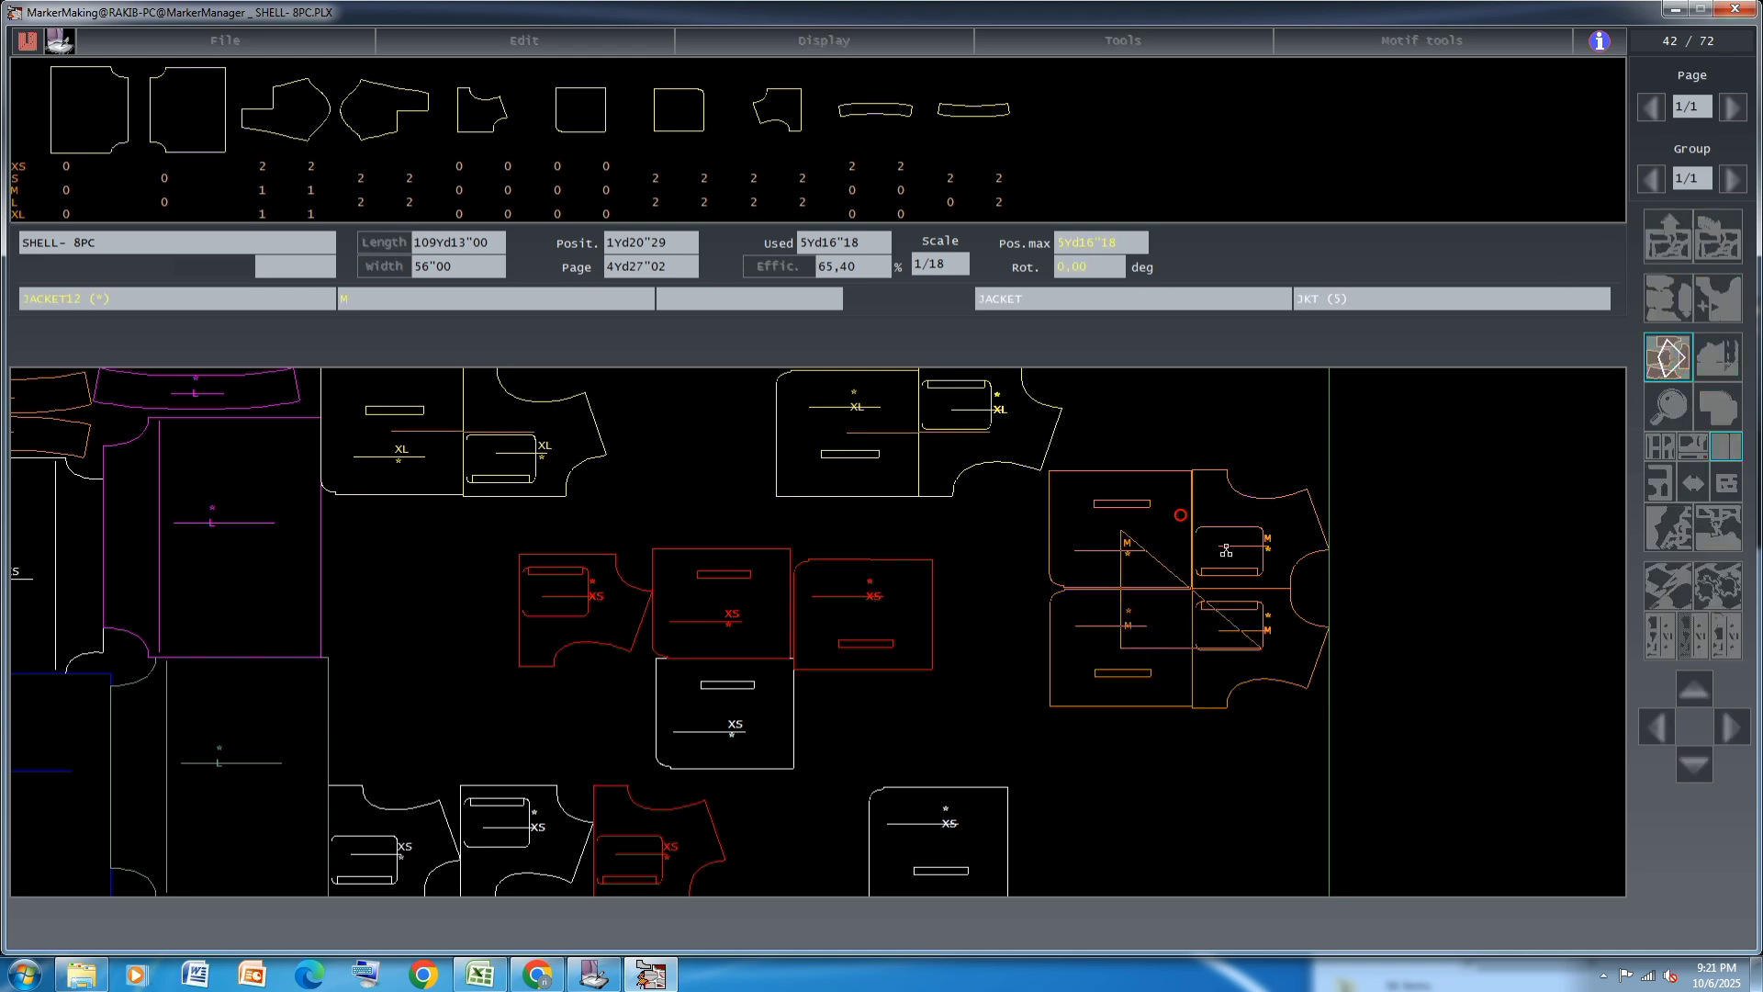
left_click(1148, 553)
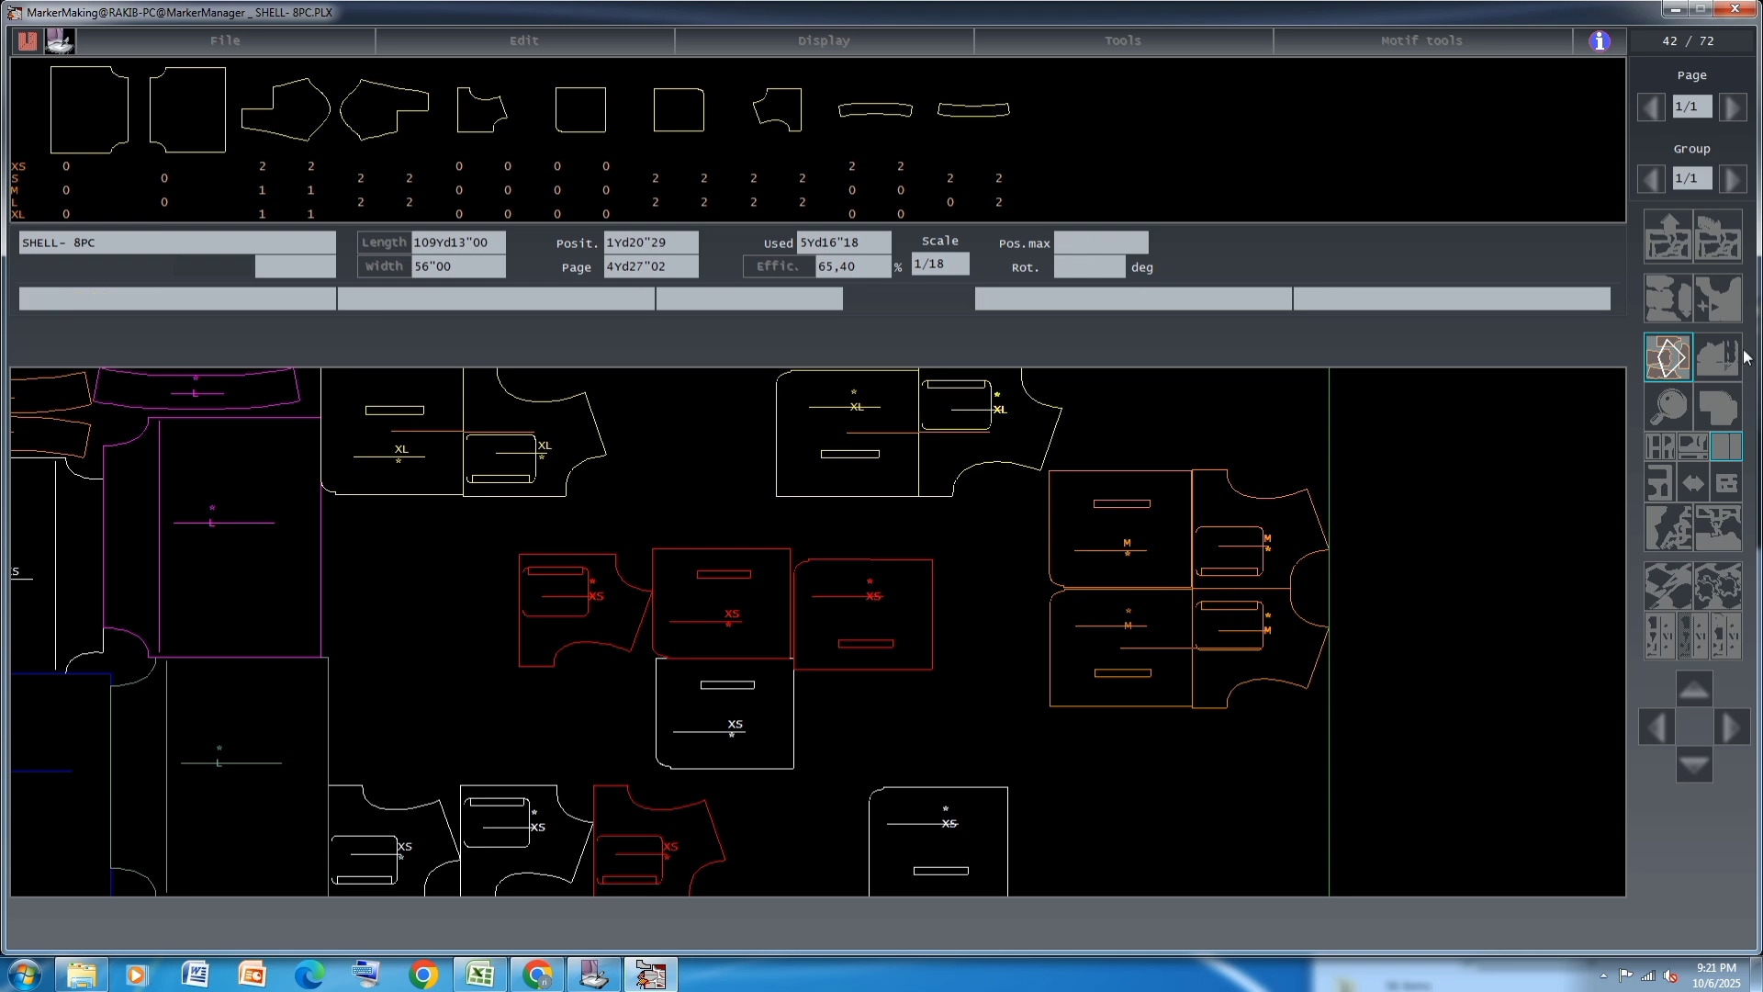
left_click(1678, 354)
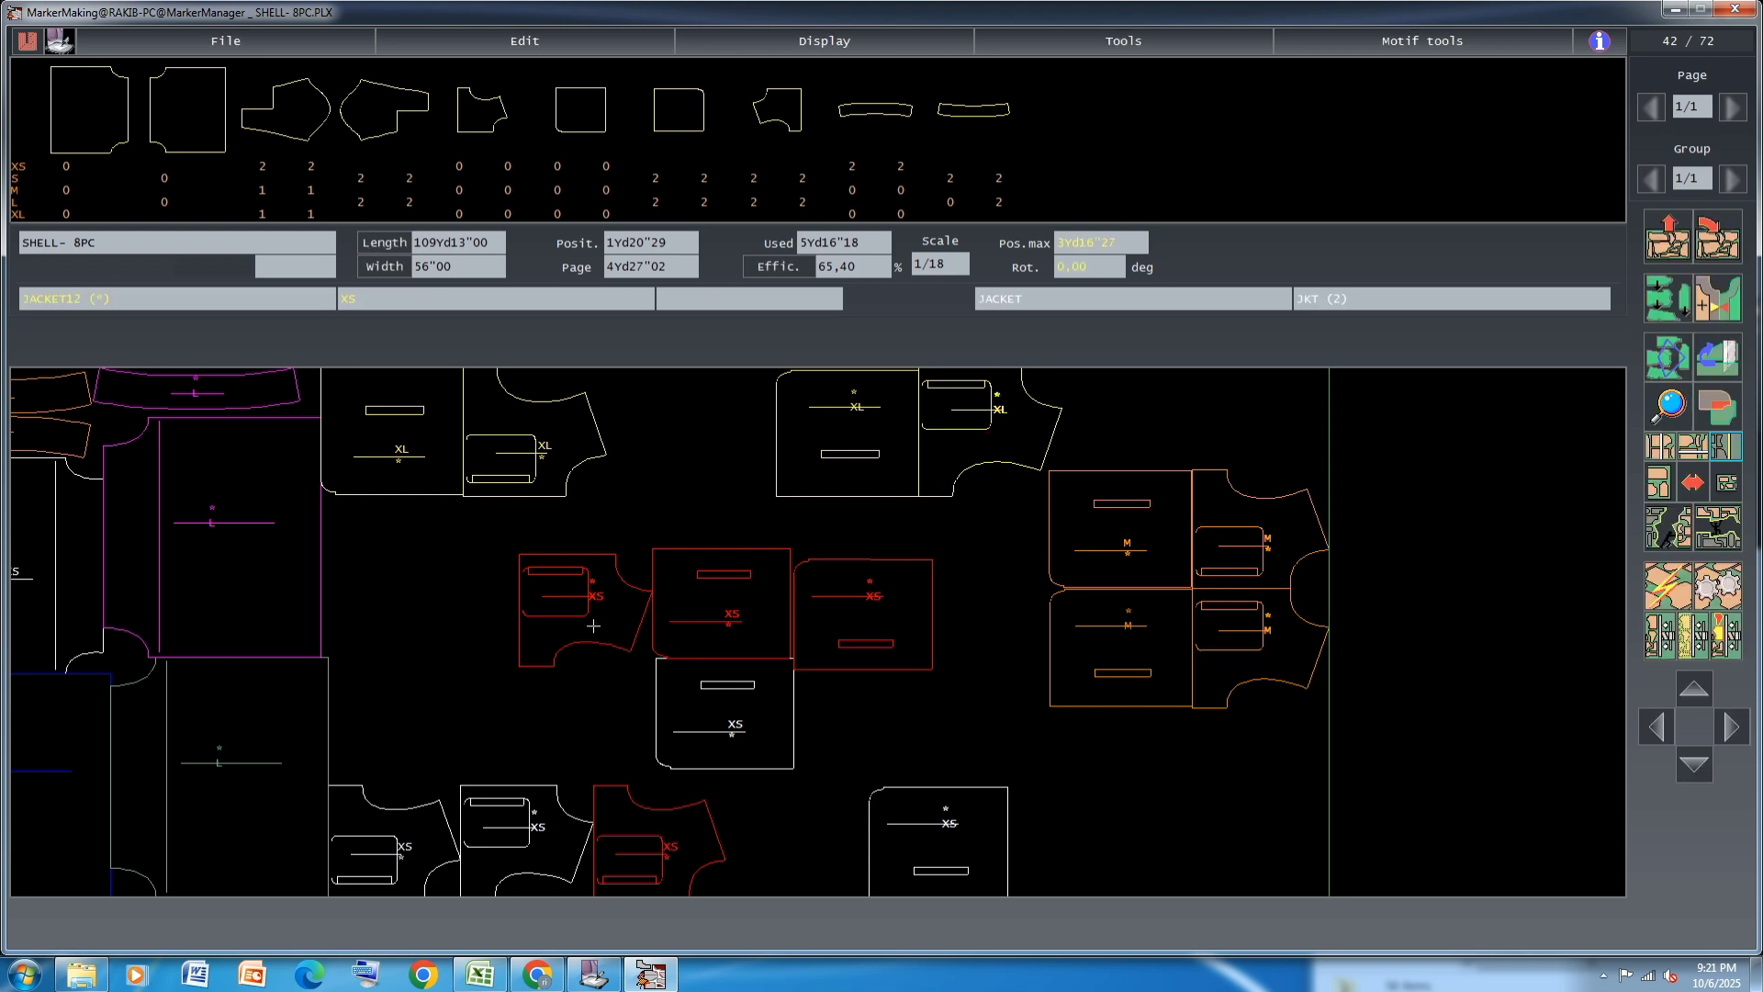
Move both linked M pairs to the far upper area and place a white XS JACKET12 beside the lower XS JACKET13
mouse_move(474, 787)
left_mouse_down()
mouse_move(414, 625)
mouse_move(1327, 782)
mouse_move(1483, 753)
mouse_move(1405, 782)
left_mouse_up()
left_click(1194, 601)
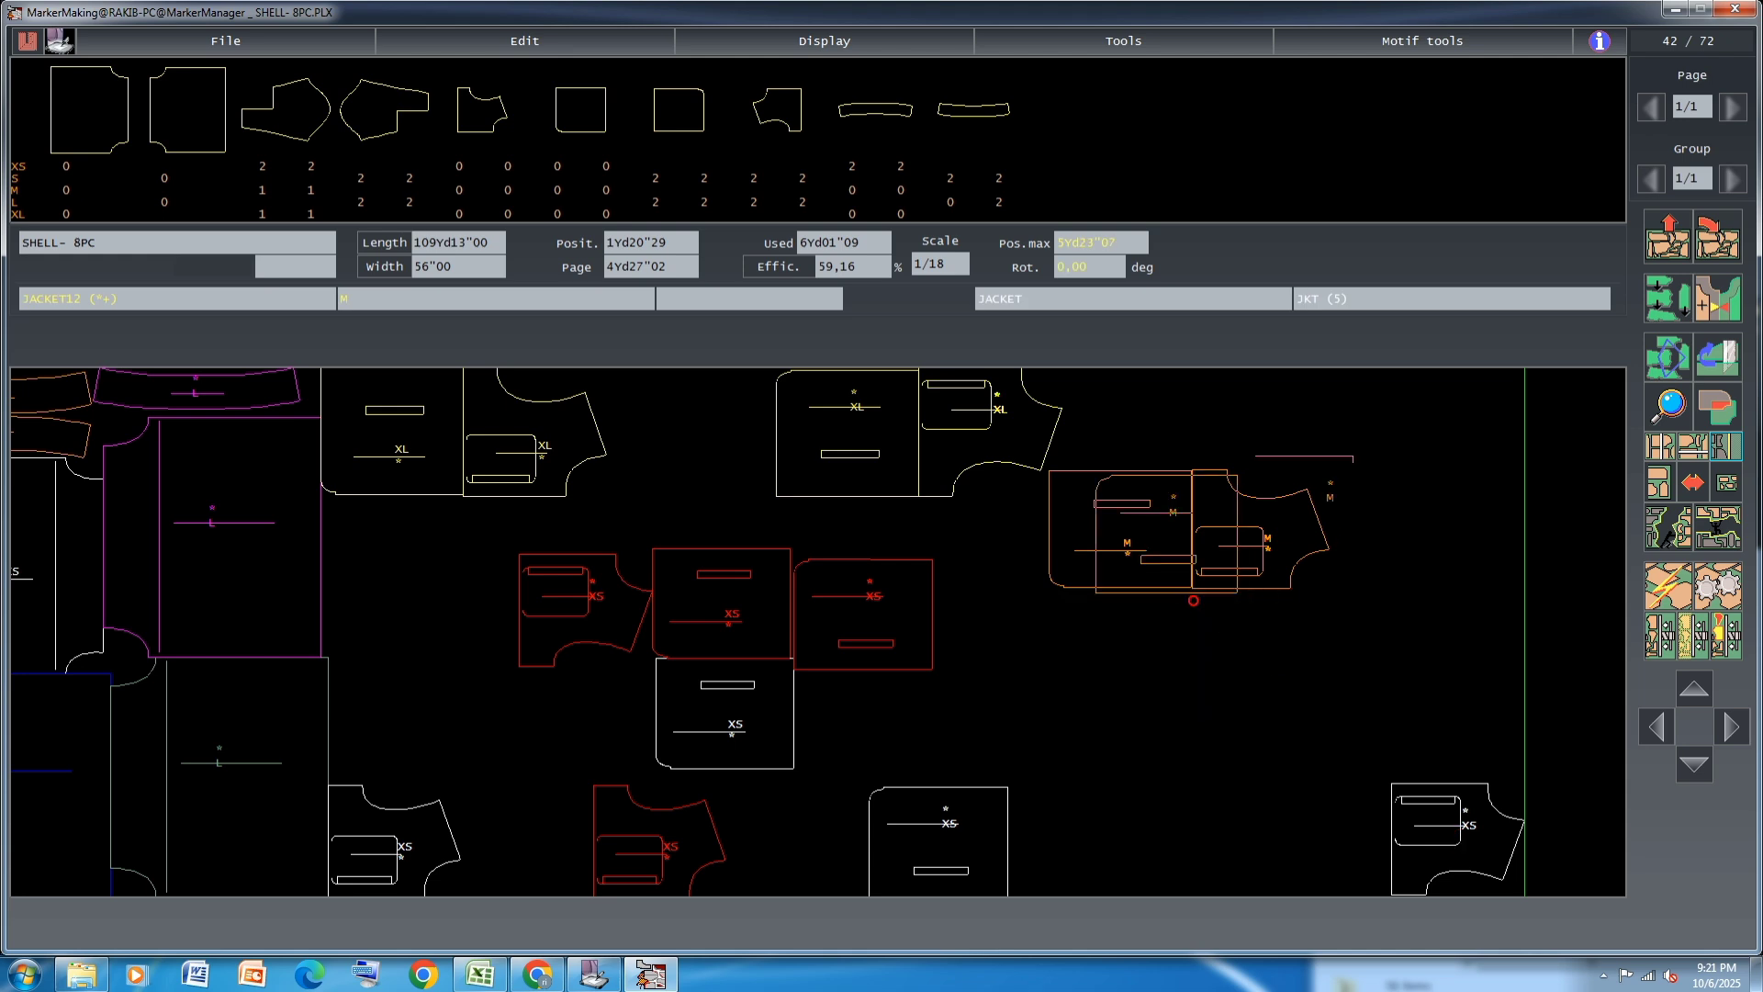
left_click(1421, 402)
left_click(1198, 528)
left_click(1498, 548)
left_click(1424, 854)
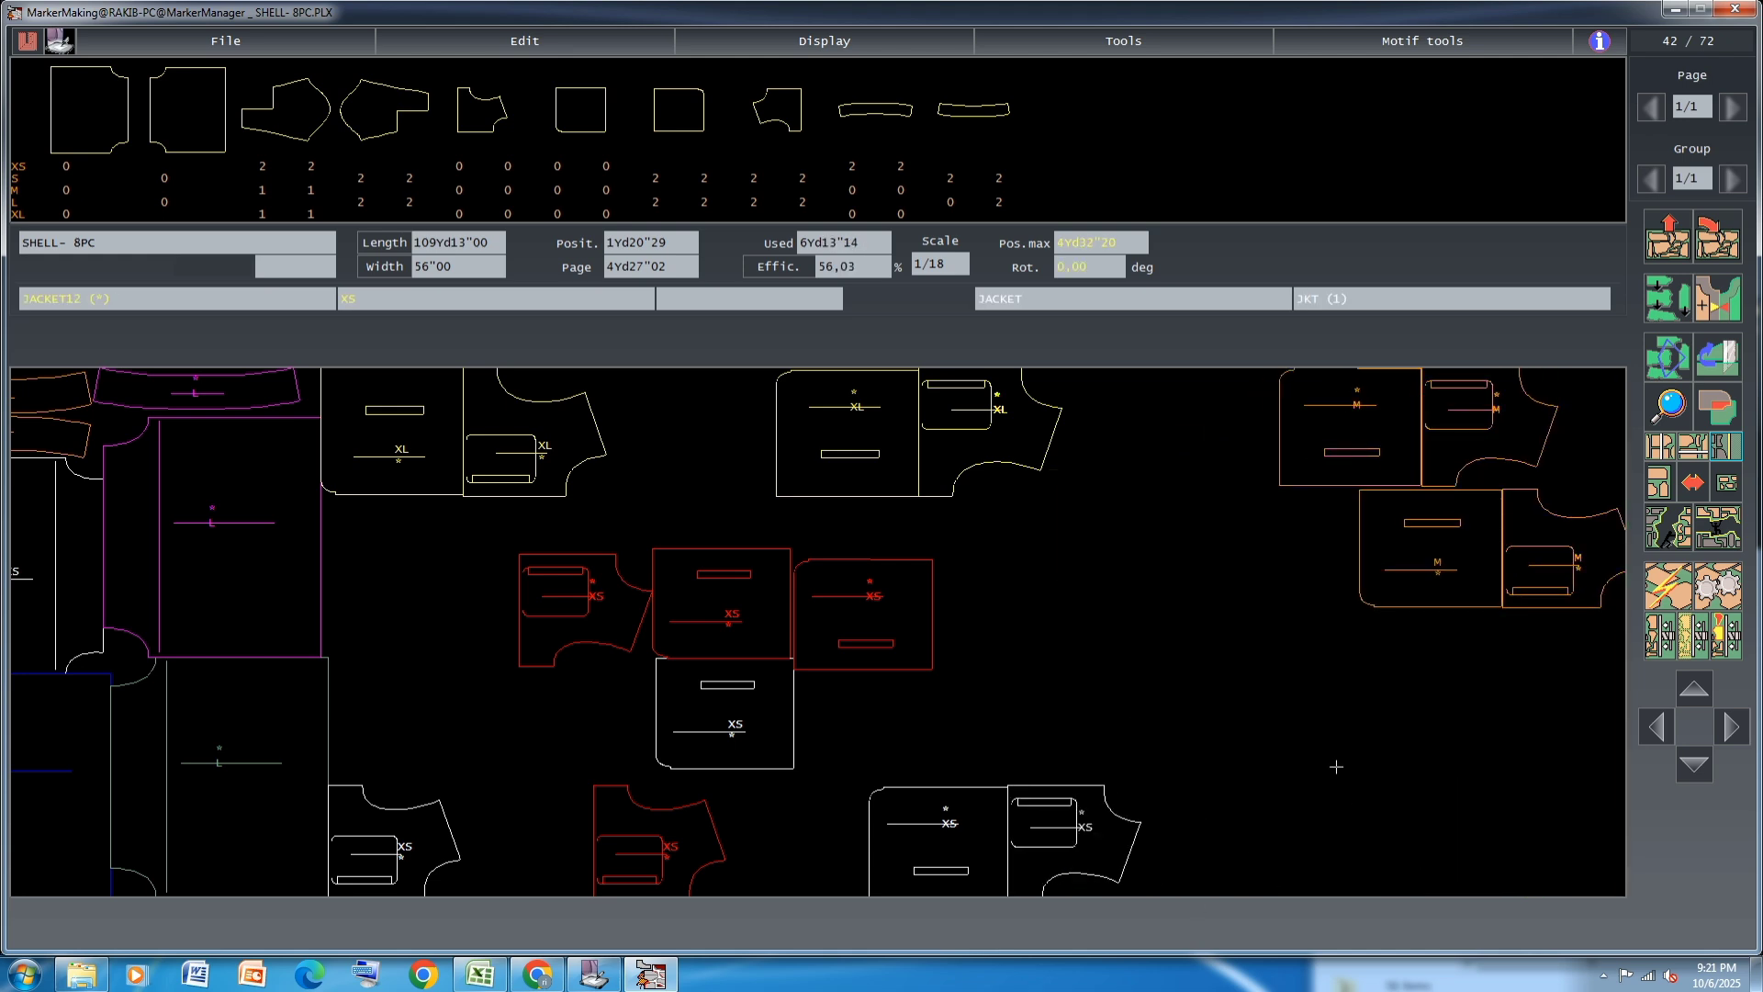
Move the other white XS JACKET12 into the free area and shift the lower white JACKET12 and JACKET13 pieces outward
left_click(362, 830)
left_click(1086, 618)
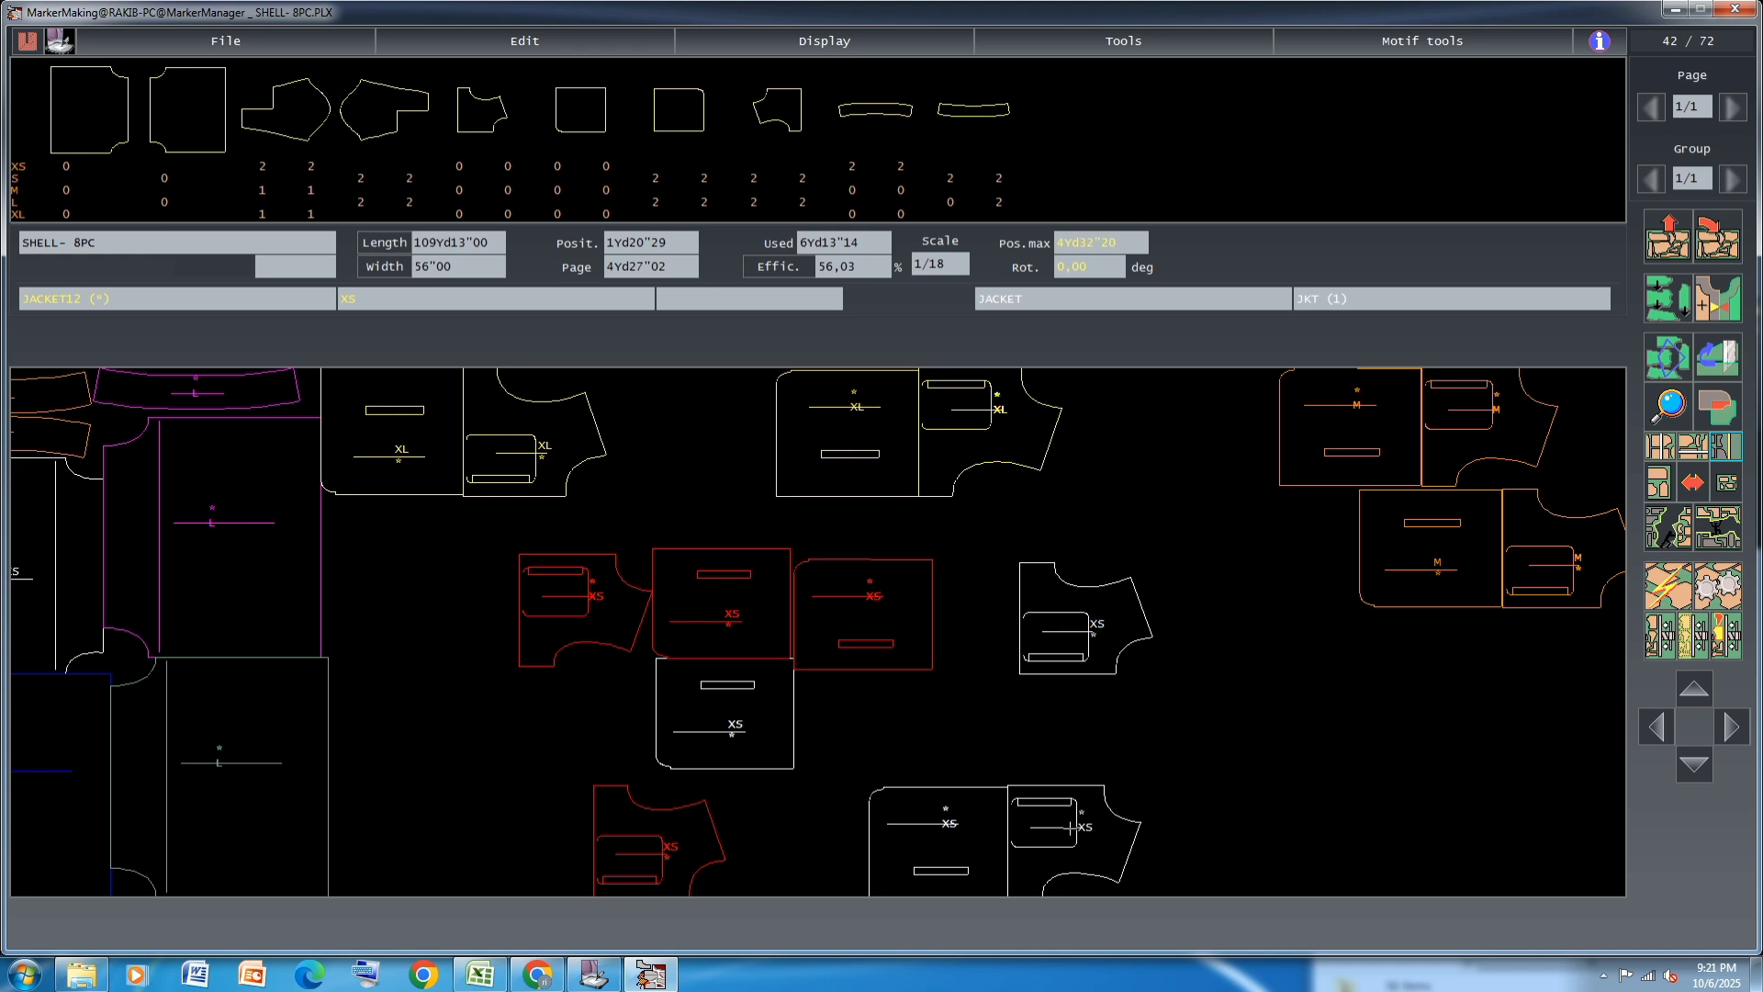
left_click(1072, 828)
left_click(1186, 828)
left_click(953, 841)
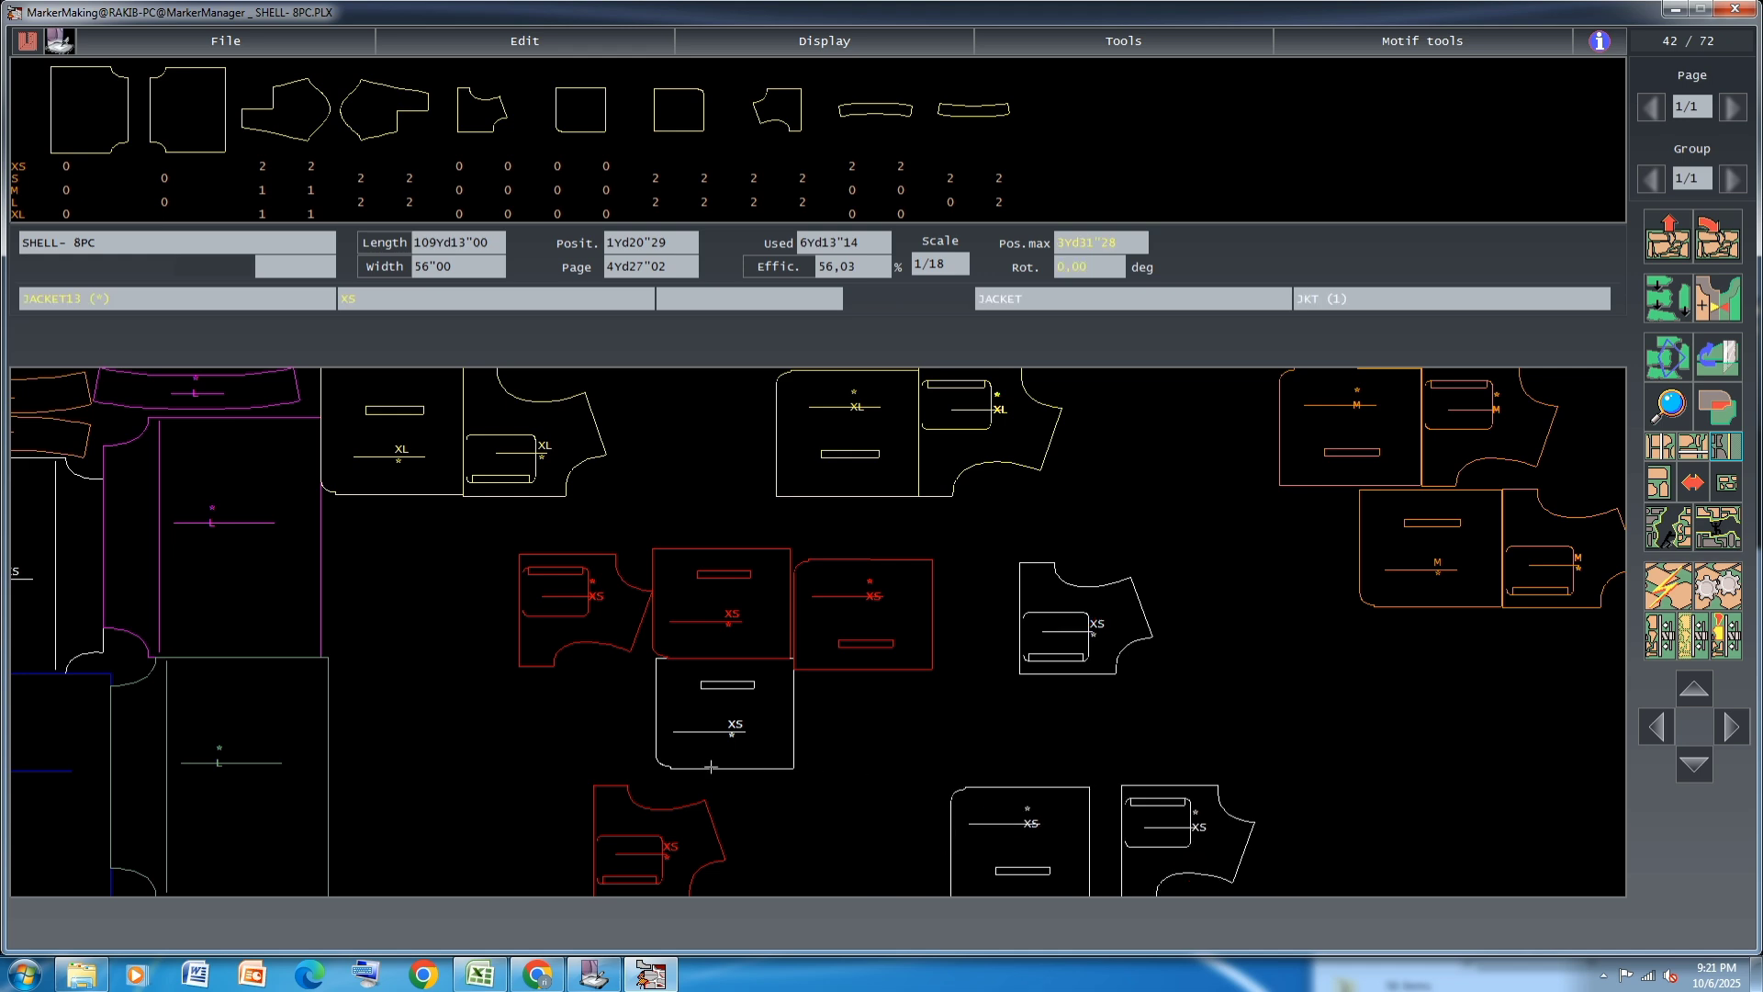
Stack the second white XS JACKET13 above the lower one and move a red XS JACKET13 towards the L panel
left_click(1345, 729)
left_click(911, 605)
left_click(534, 715)
left_click(1043, 616)
left_click(1131, 566)
left_click(1310, 682)
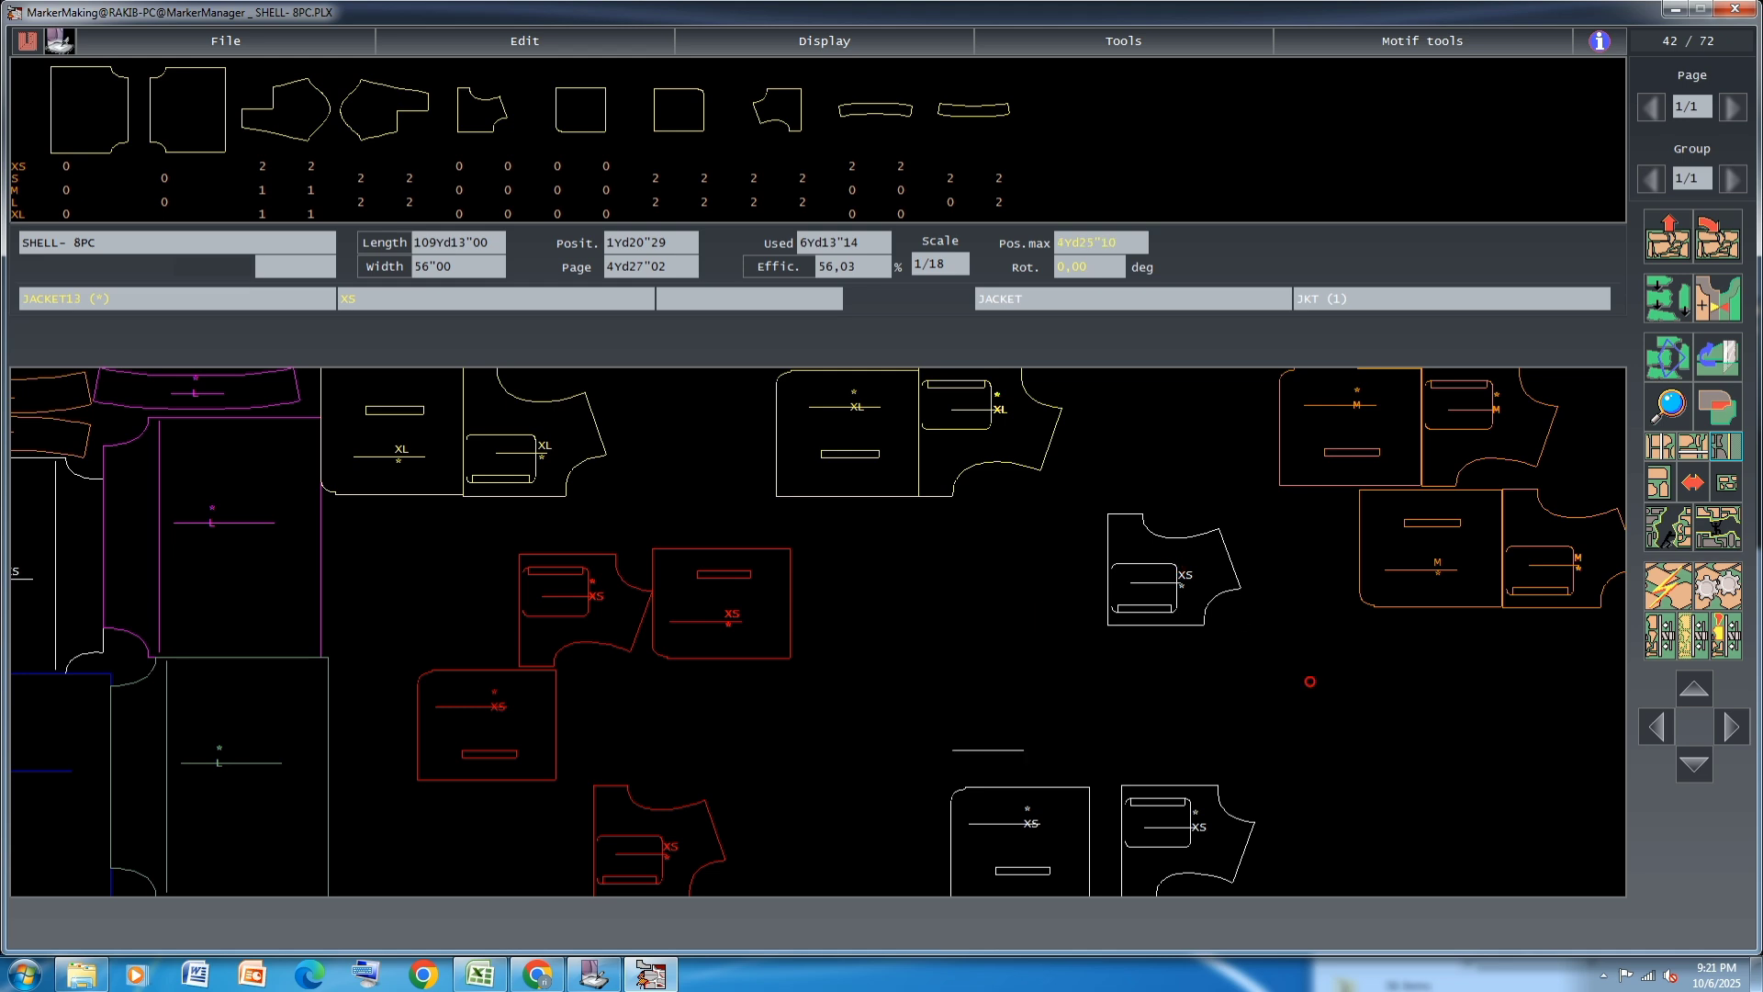
left_click(1020, 733)
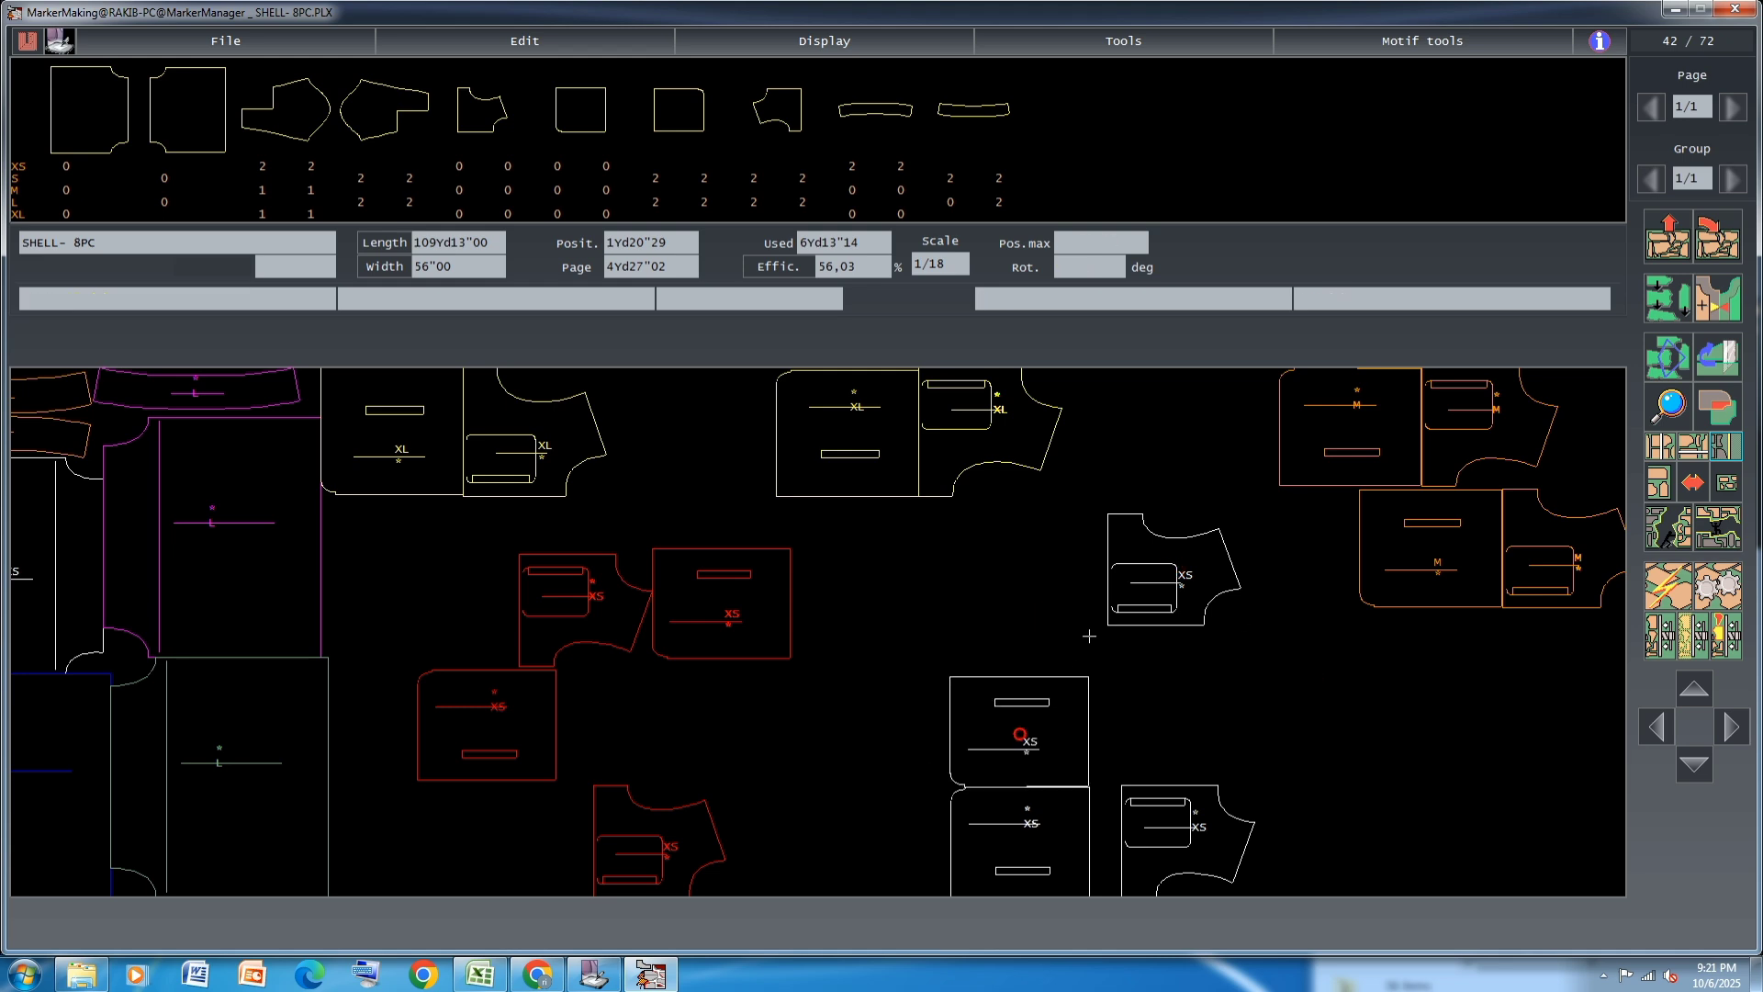
Fit the two white XS JACKET12 pieces against the ends of the stacked white XS JACKET13 pieces
left_click(1173, 573)
left_click(1157, 737)
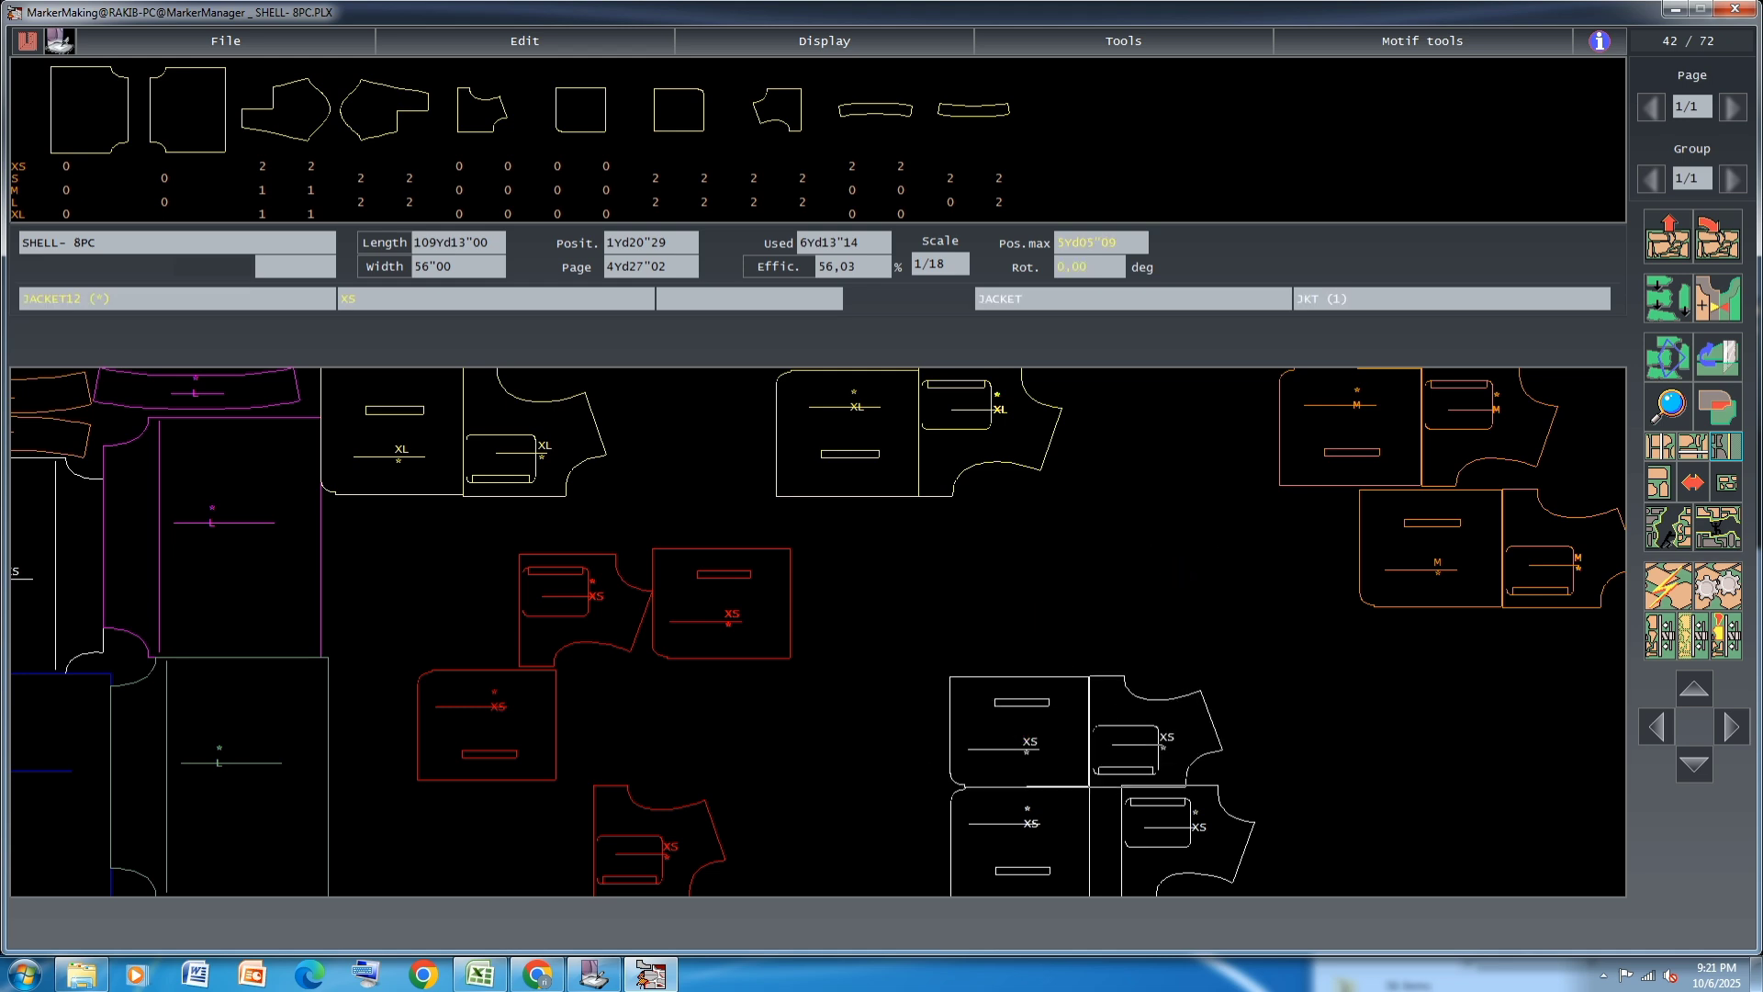
left_click(1170, 847)
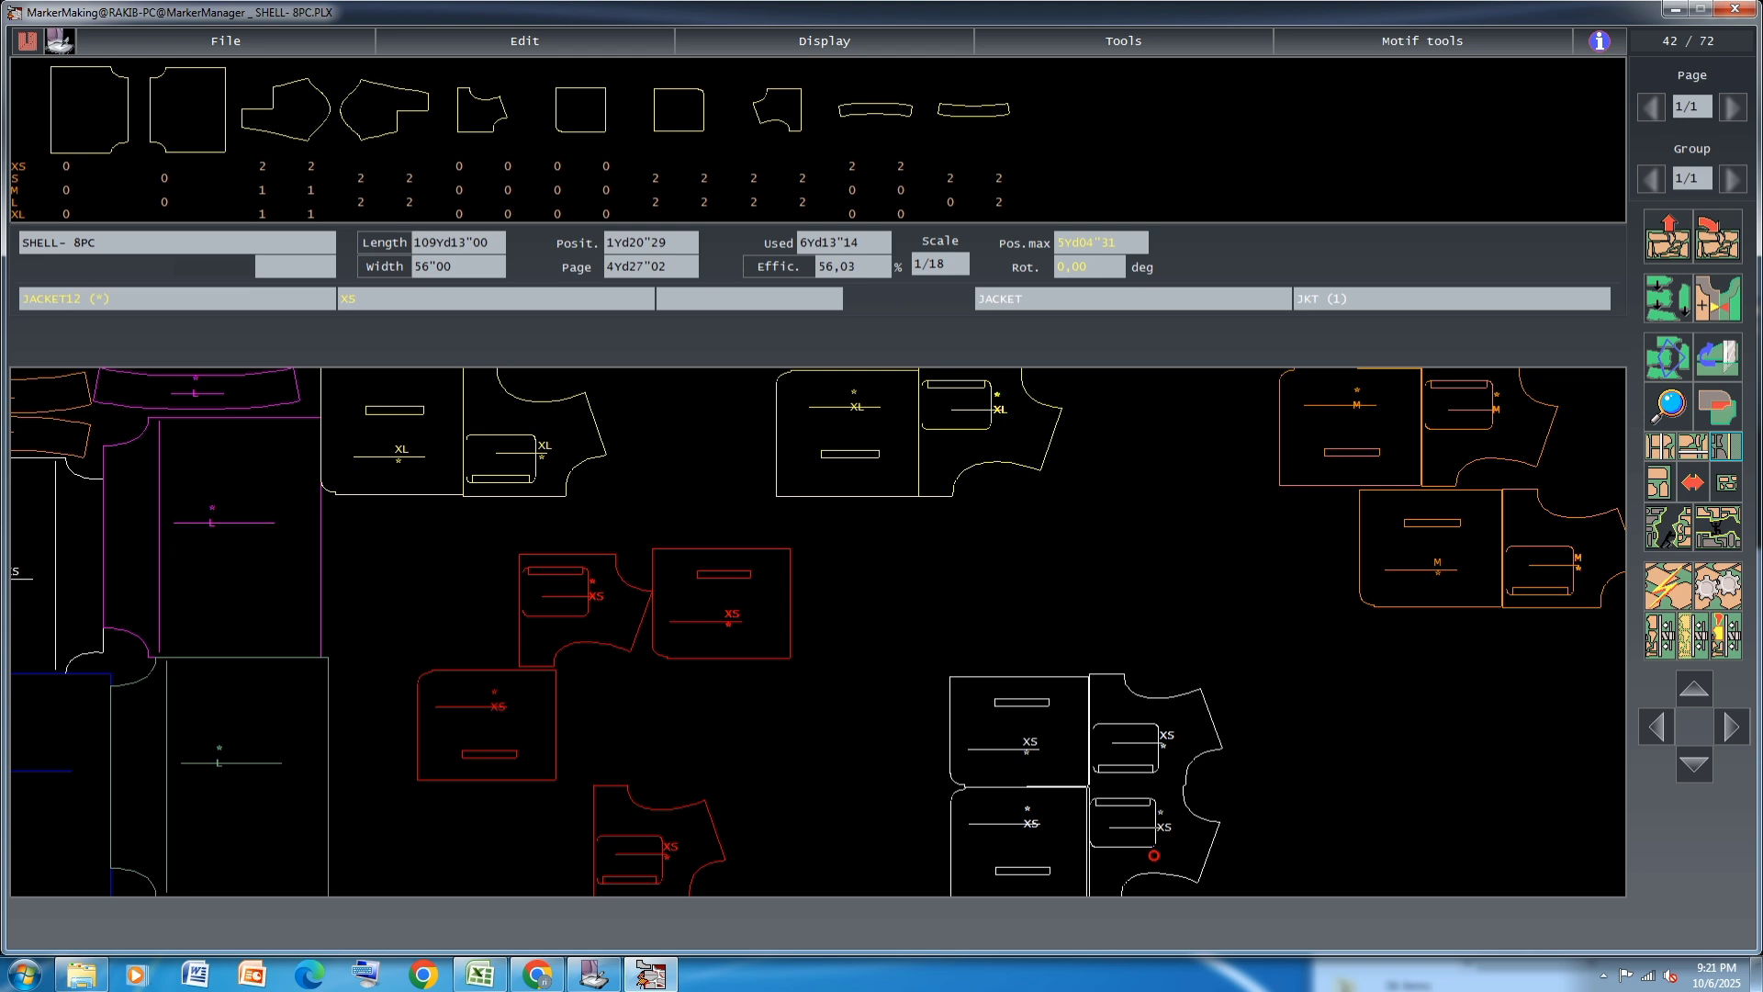
left_click(1154, 855)
Raise the upper white XS JACKET12 and JACKET13 away from the lower ones and realign both sets
left_click(1131, 711)
left_click(1158, 650)
left_click(1050, 713)
left_click(1029, 653)
left_click(1245, 843)
left_click(1017, 848)
left_click(1019, 840)
Link the upper and lower white XS JACKET13 and JACKET12 pieces as two separate pairs
left_click(1680, 354)
left_click(1121, 660)
left_click(1111, 829)
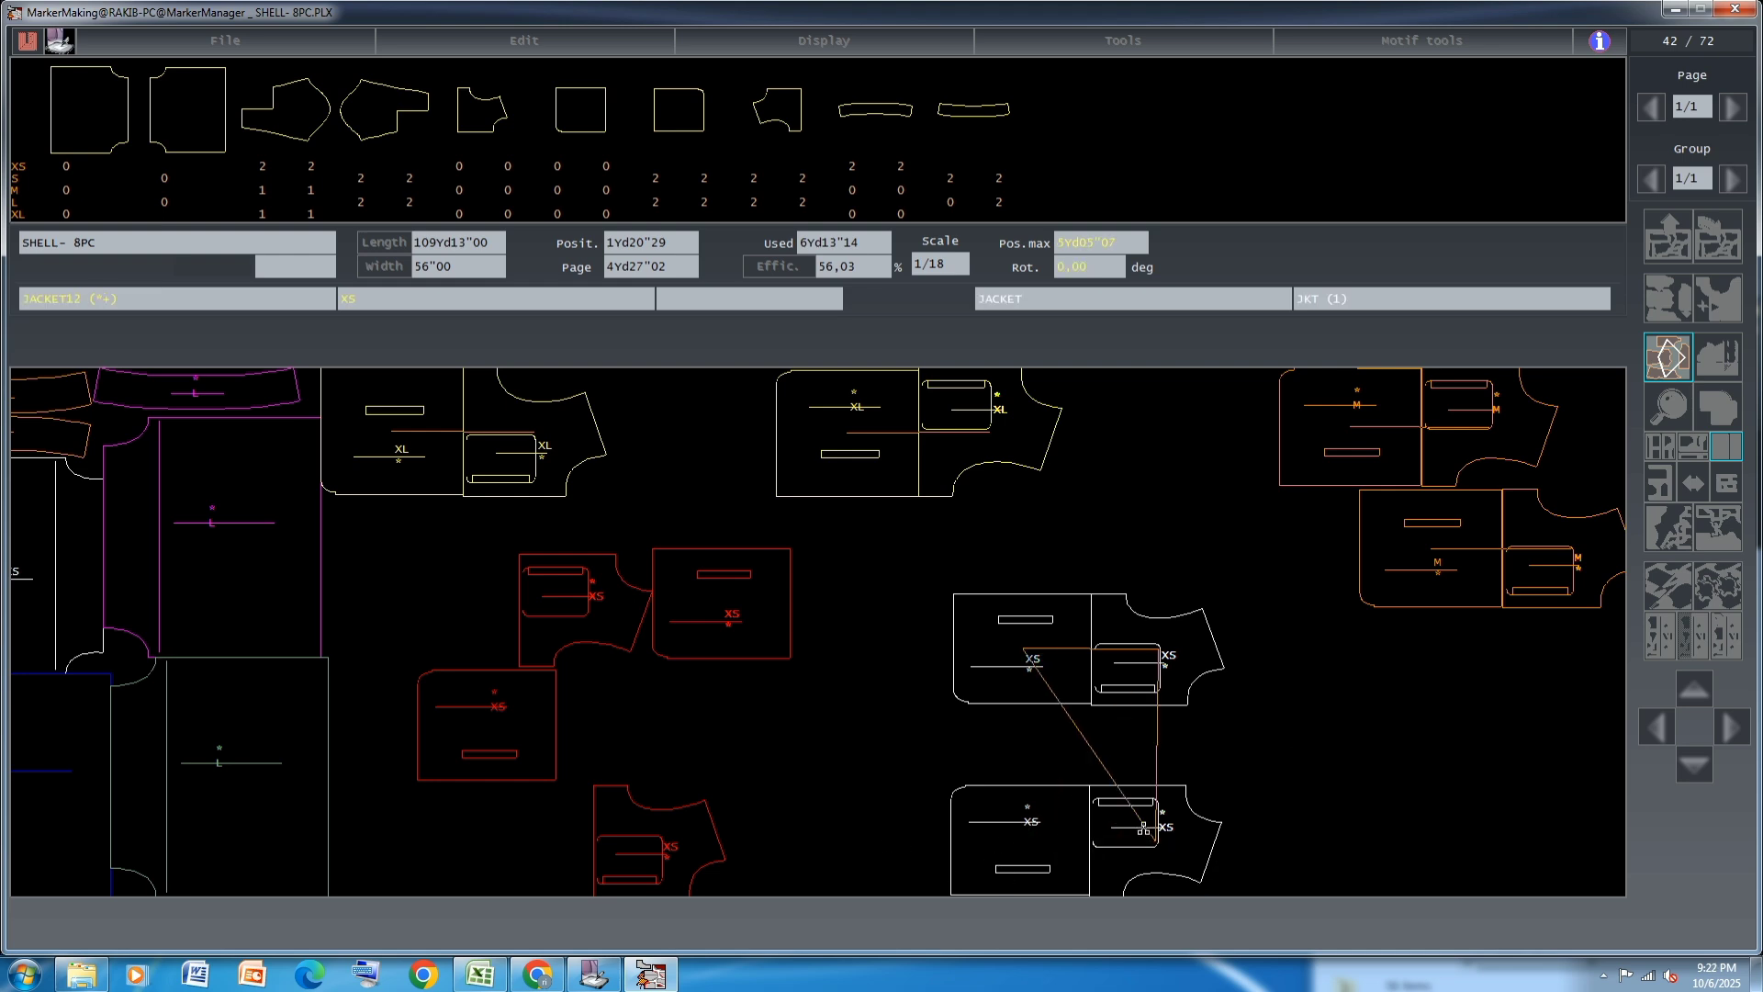
left_click(1674, 359)
left_click(1673, 359)
left_click(1129, 845)
left_click(1027, 853)
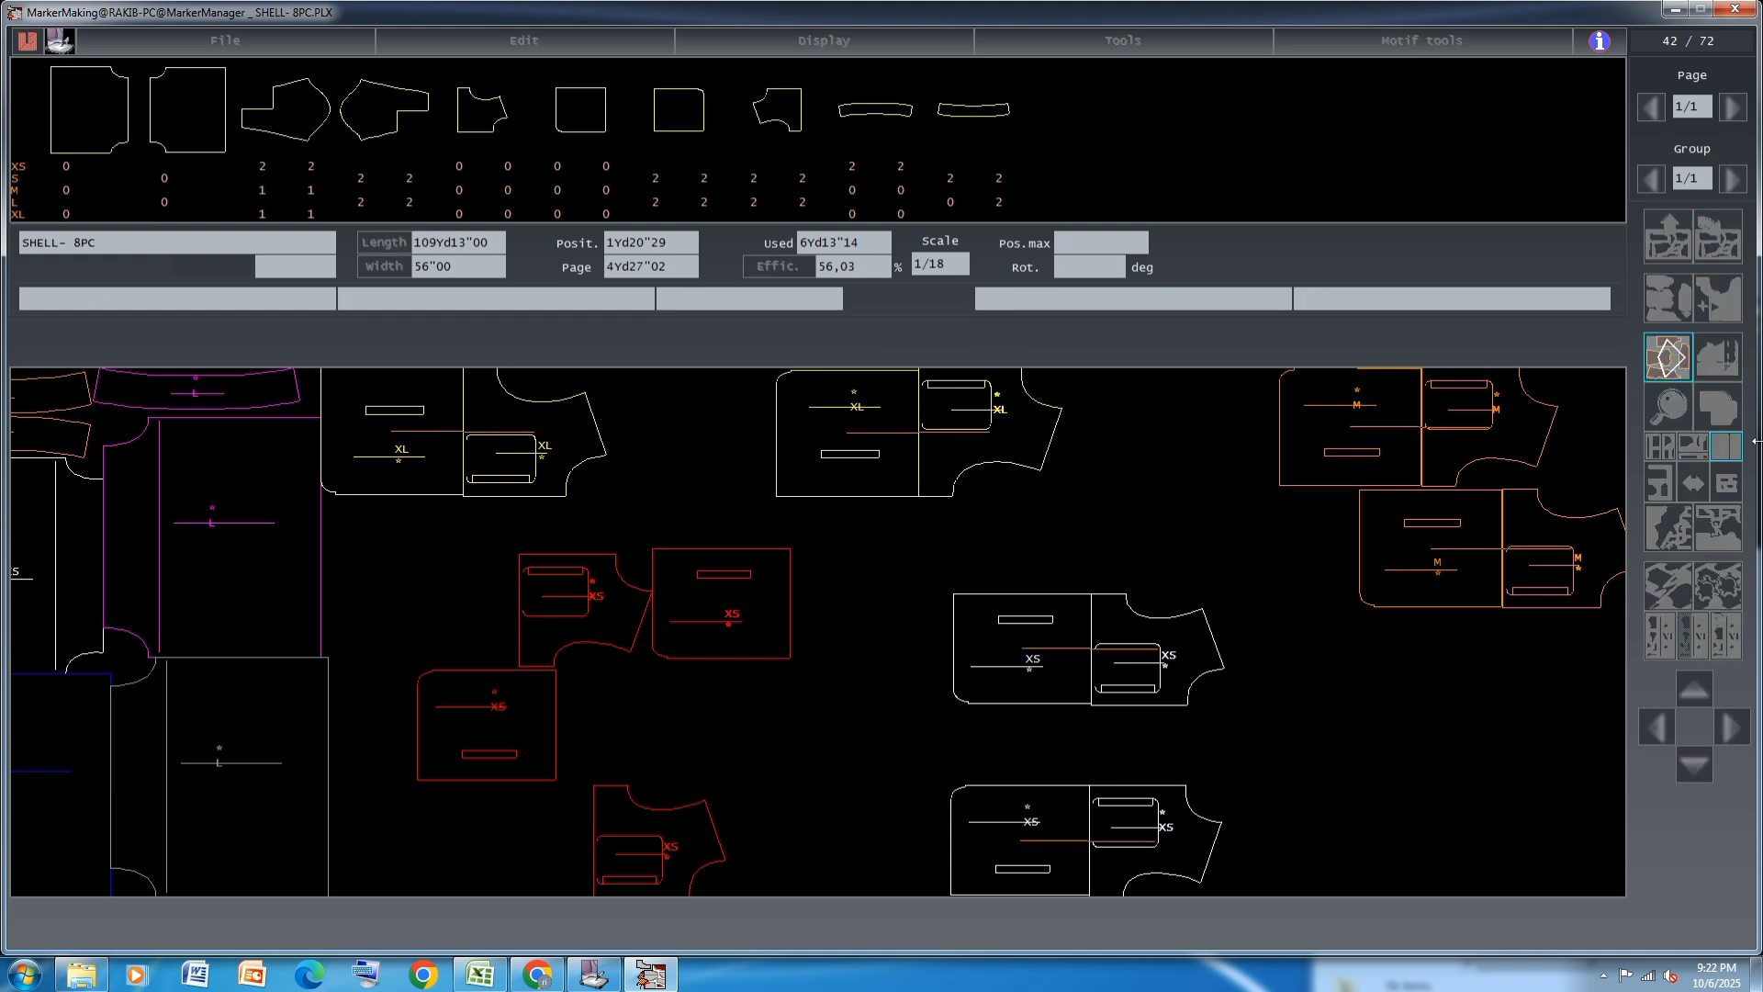
left_click(1677, 367)
Move the two linked white XS pairs outward below the M pairs
left_click(1072, 670)
left_click(1325, 731)
left_click(1038, 868)
left_click(1458, 873)
Stack the two red XS JACKET13 pieces together and move the red XS JACKET12 pieces beside them
left_click(721, 603)
left_click(738, 685)
left_click(616, 606)
left_click(907, 834)
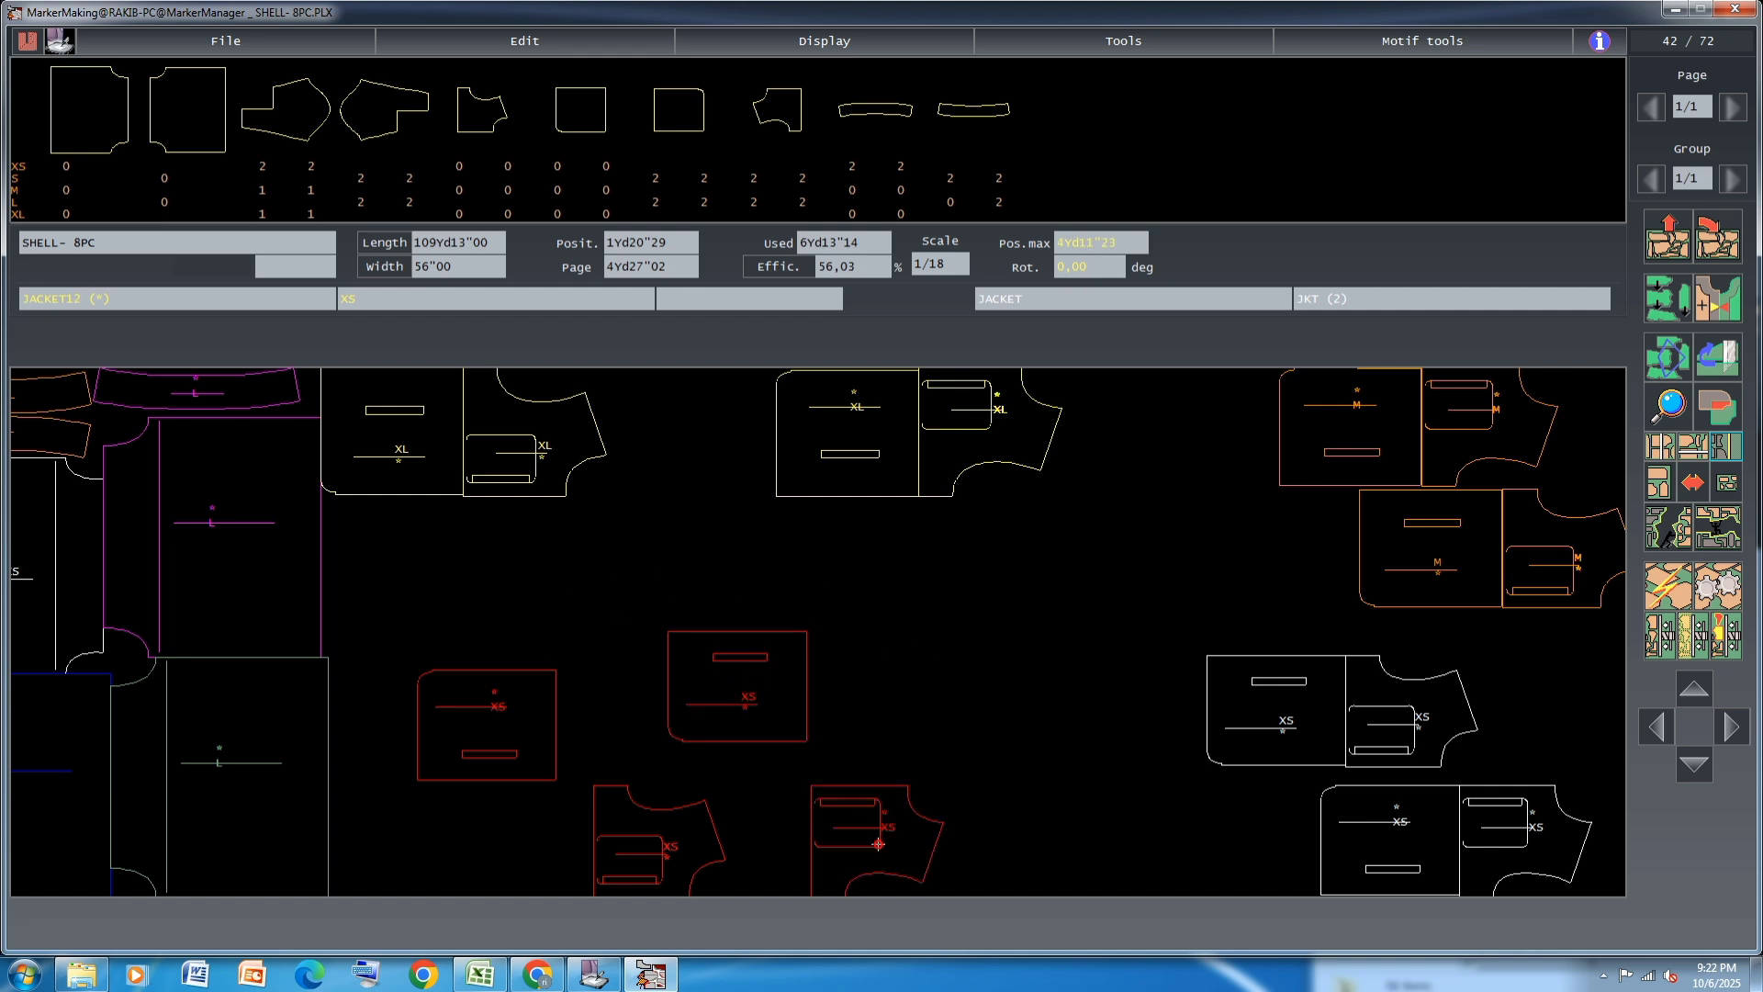
left_click(752, 691)
left_click(721, 621)
left_click(495, 734)
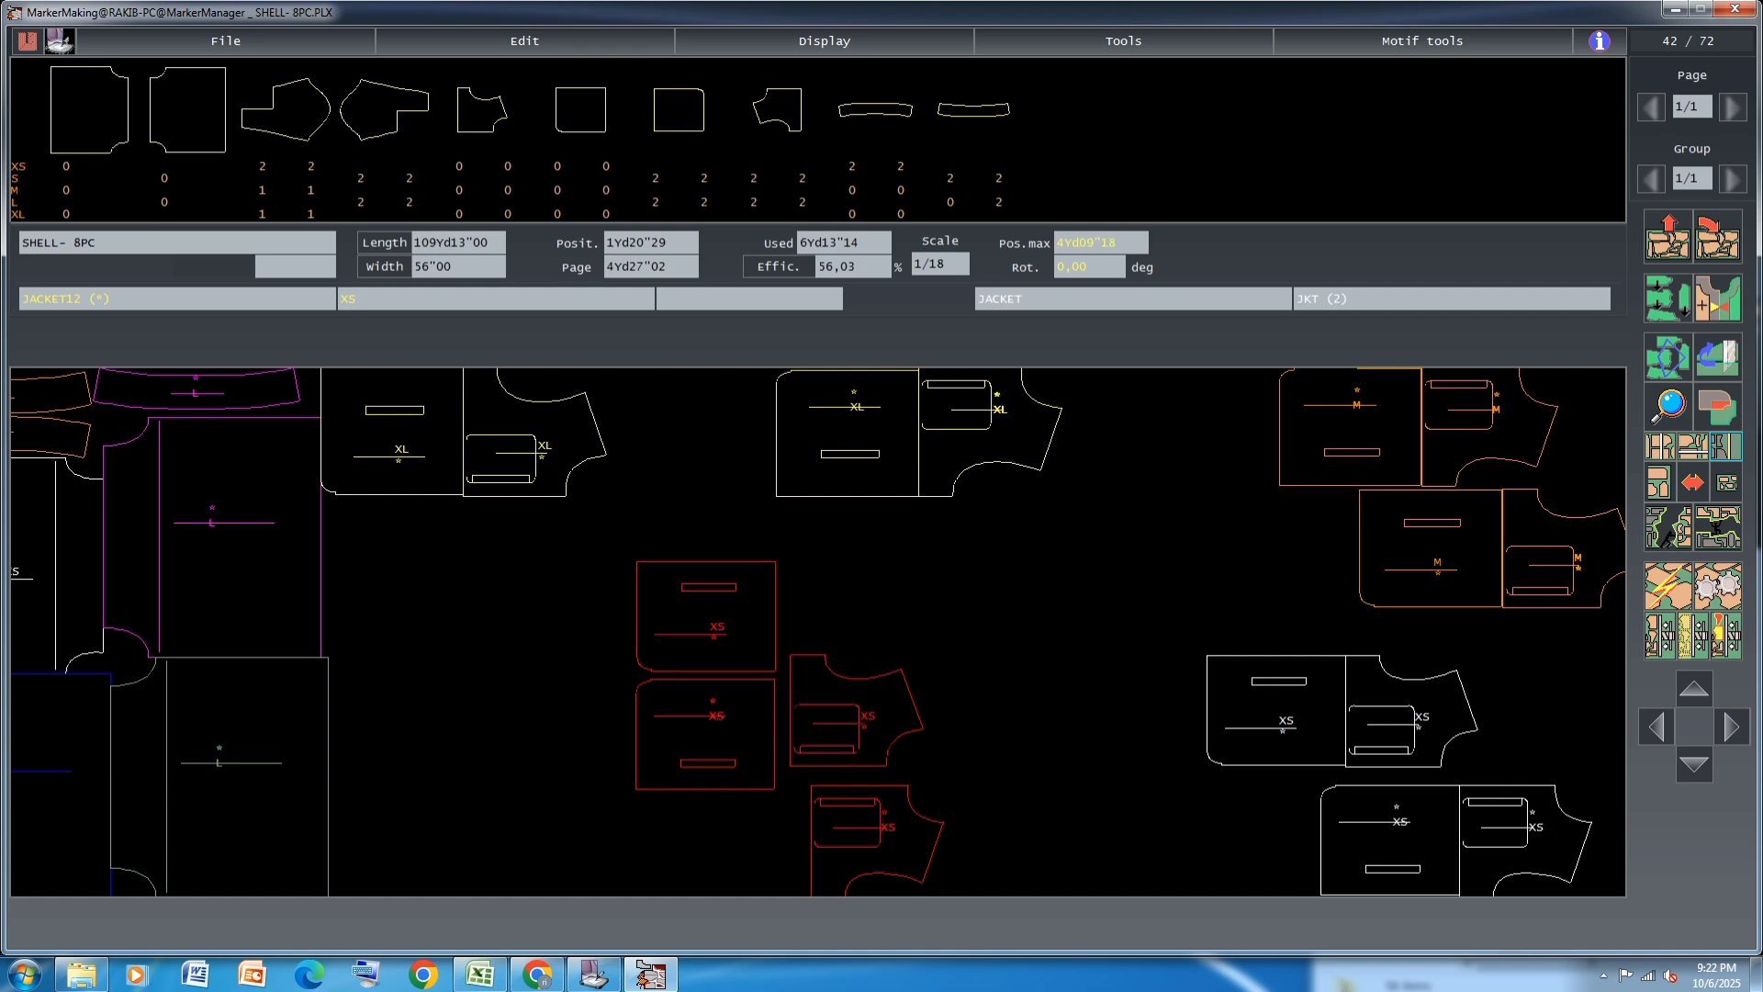
Fit the two red XS JACKET12 pieces against the ends of the stacked red XS JACKET13 pieces
left_click(843, 617)
left_click(886, 833)
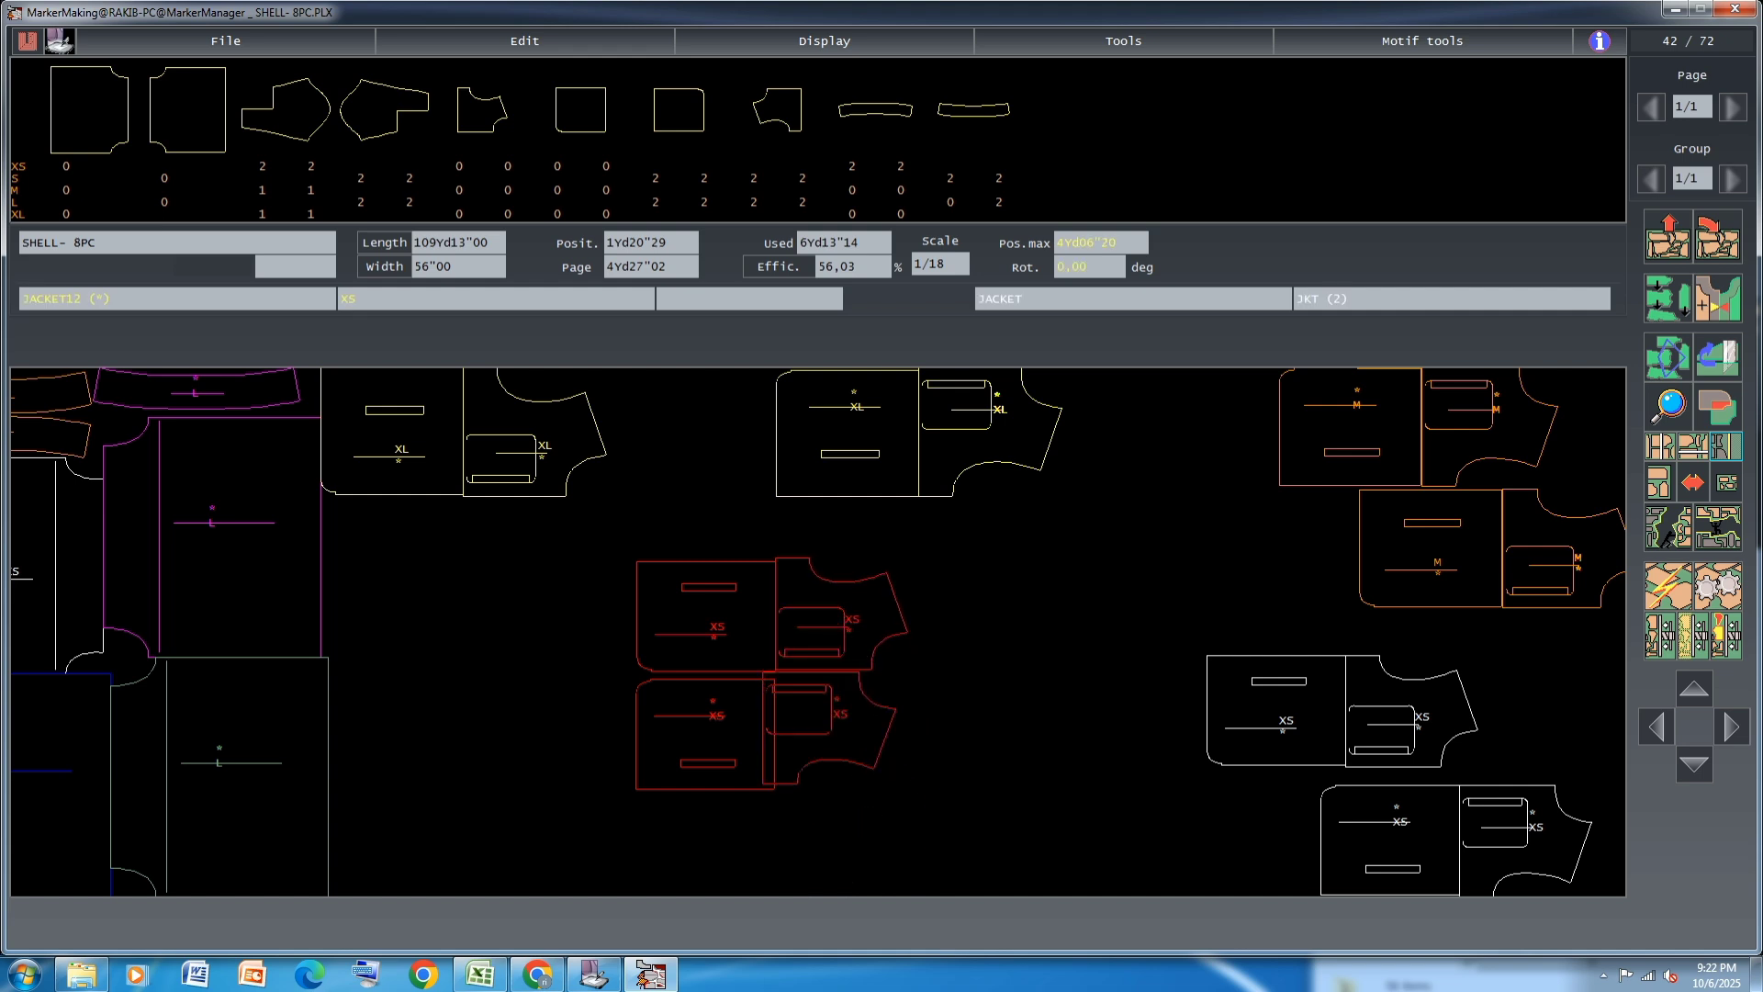
left_click(840, 734)
left_click(848, 656)
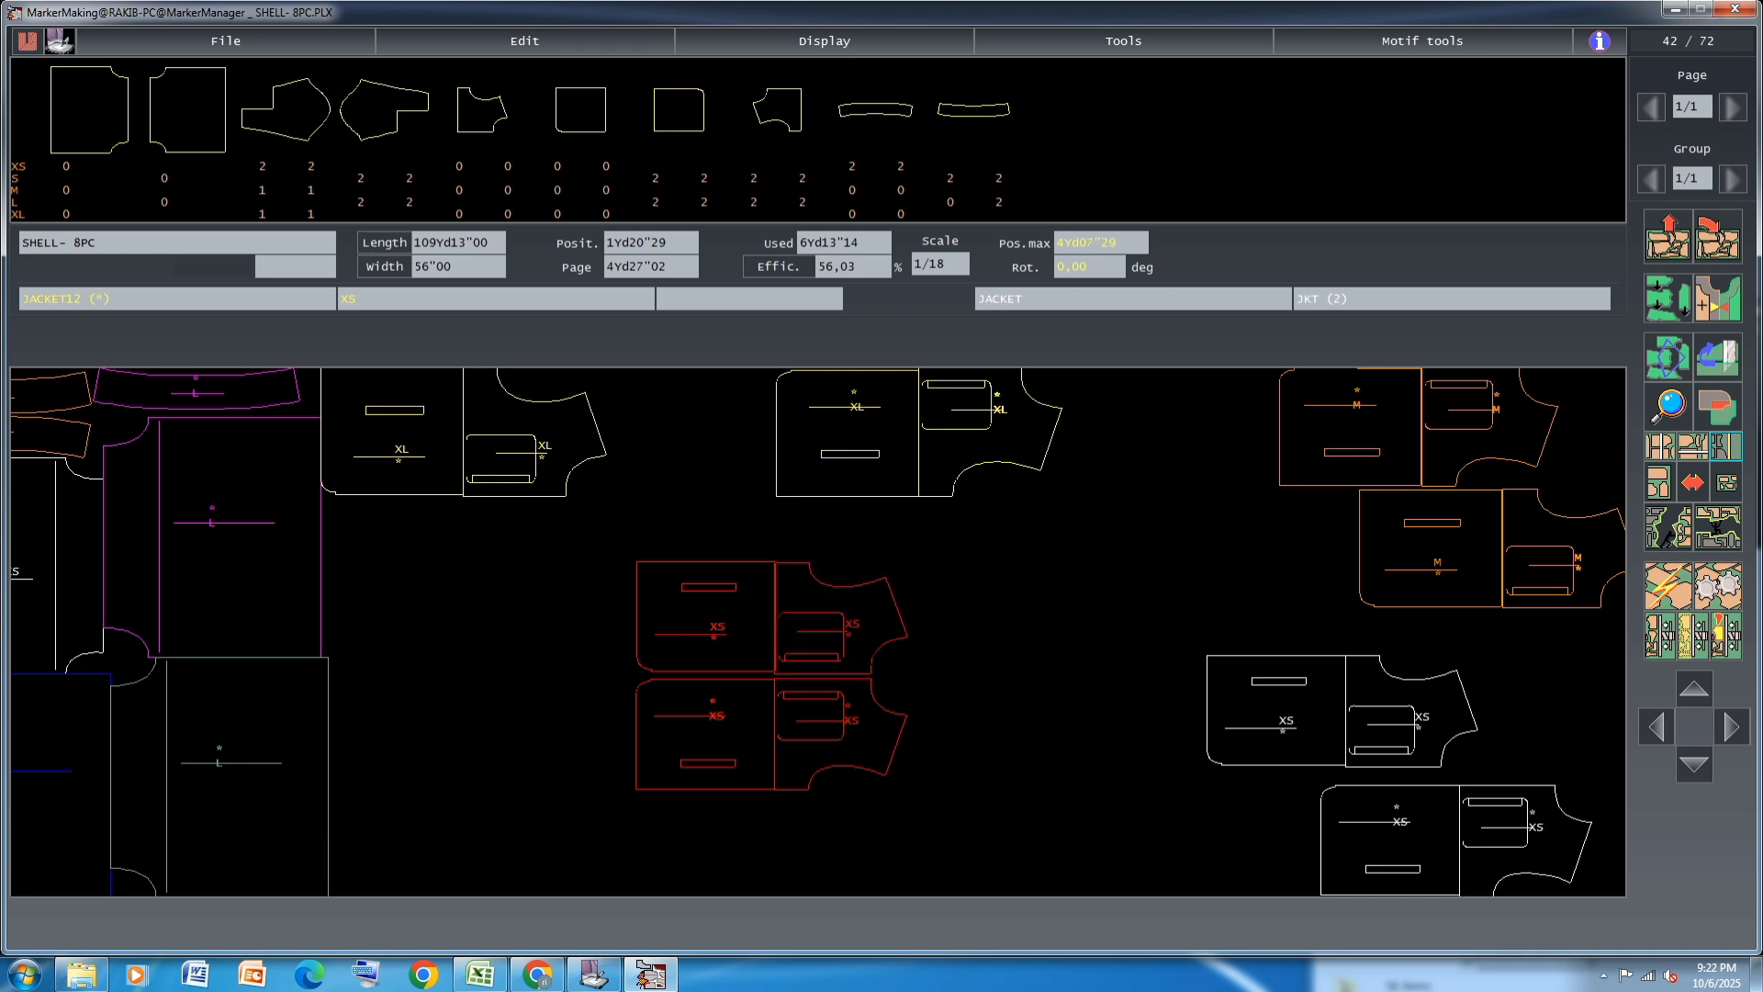
left_click(825, 625)
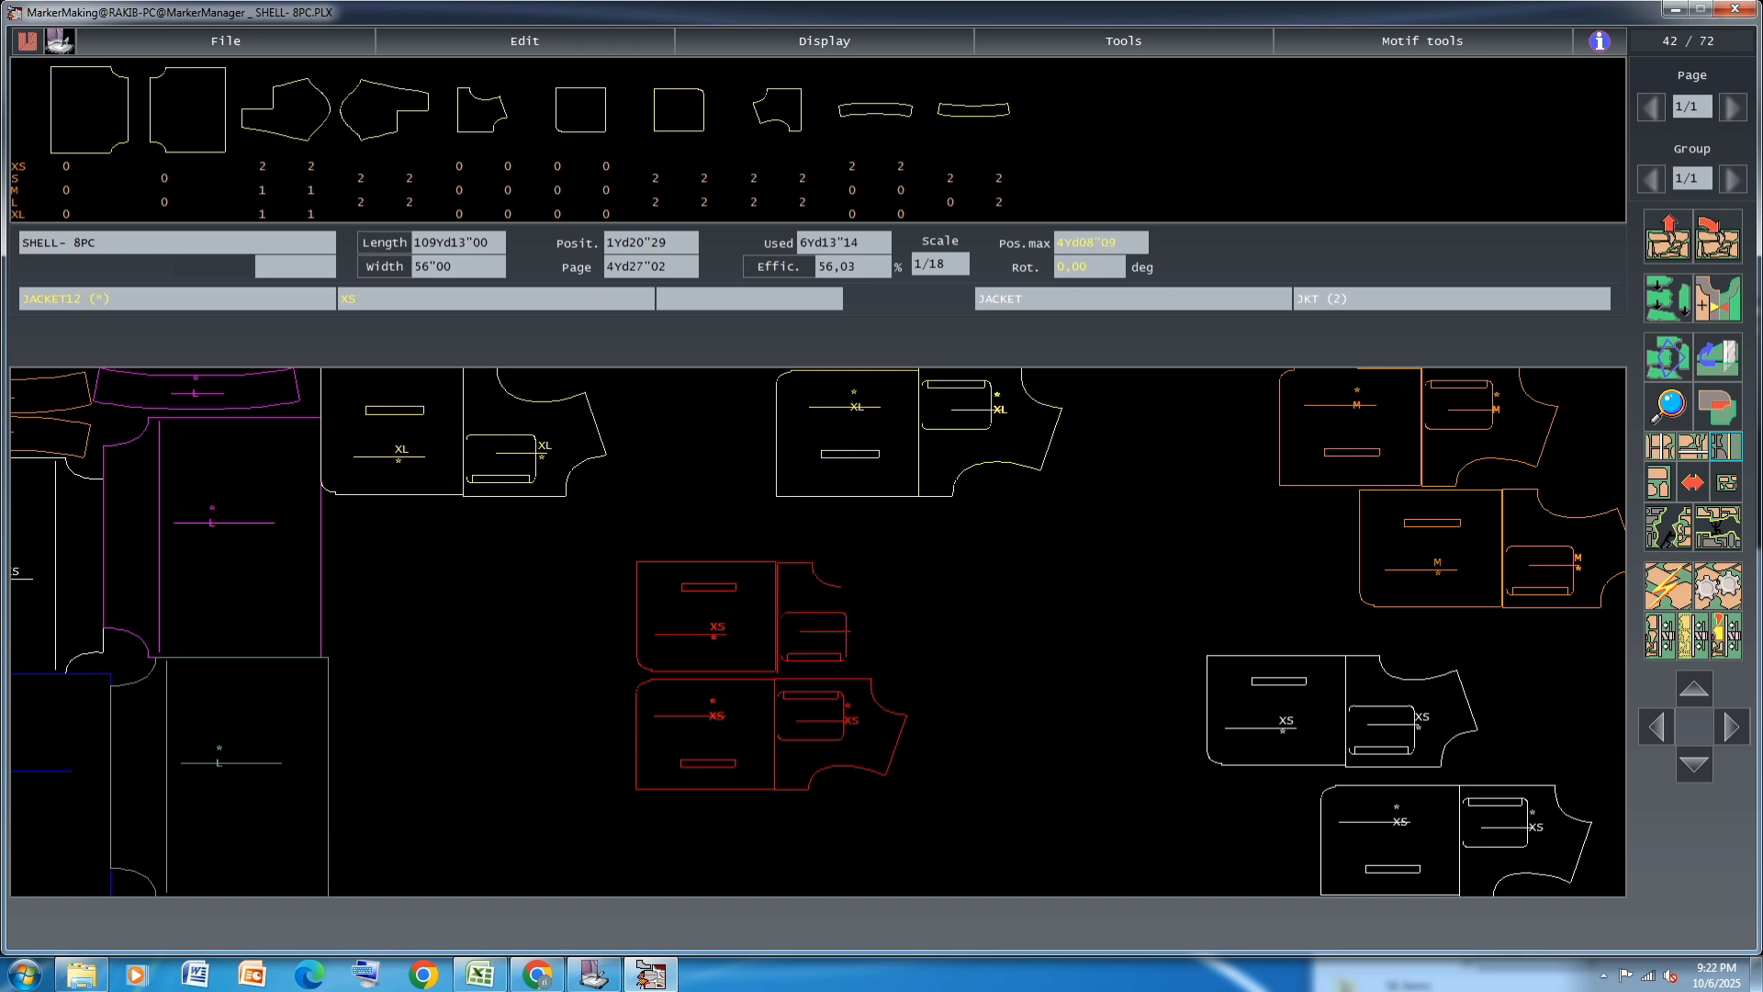
left_click(821, 624)
Link the upper and lower red XS JACKET13 and JACKET12 pieces as two separate pairs
left_click(1673, 365)
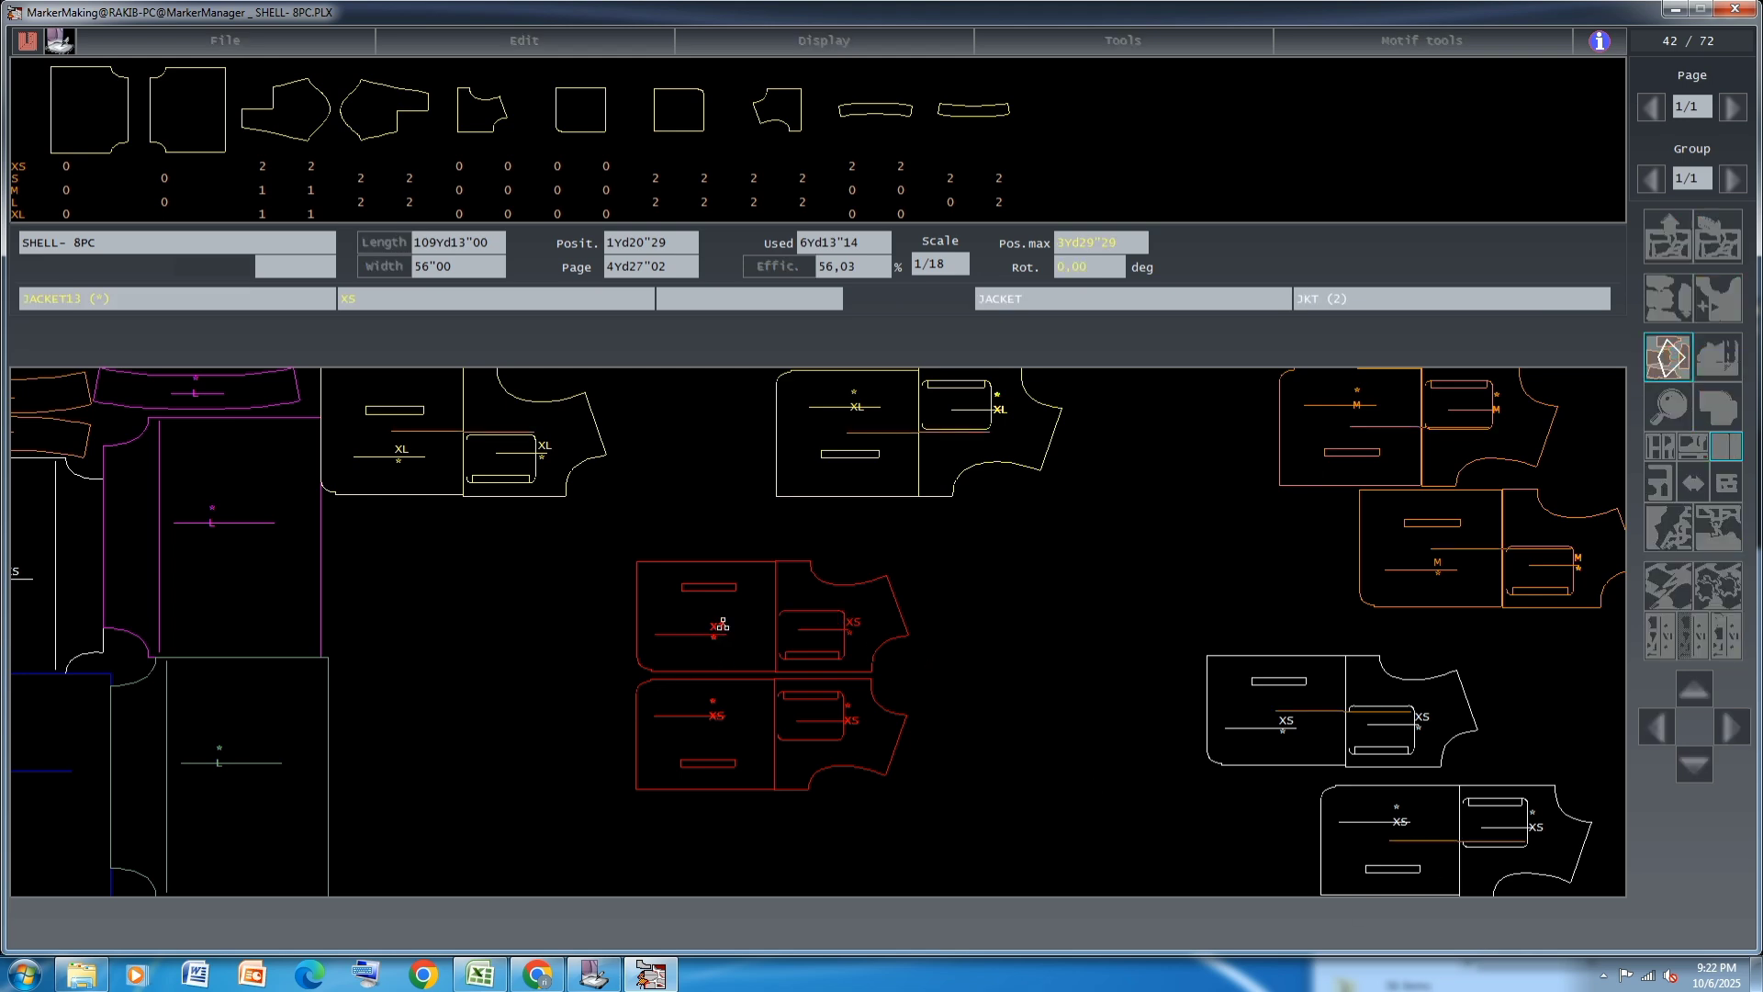
left_click(755, 744)
left_click(1673, 366)
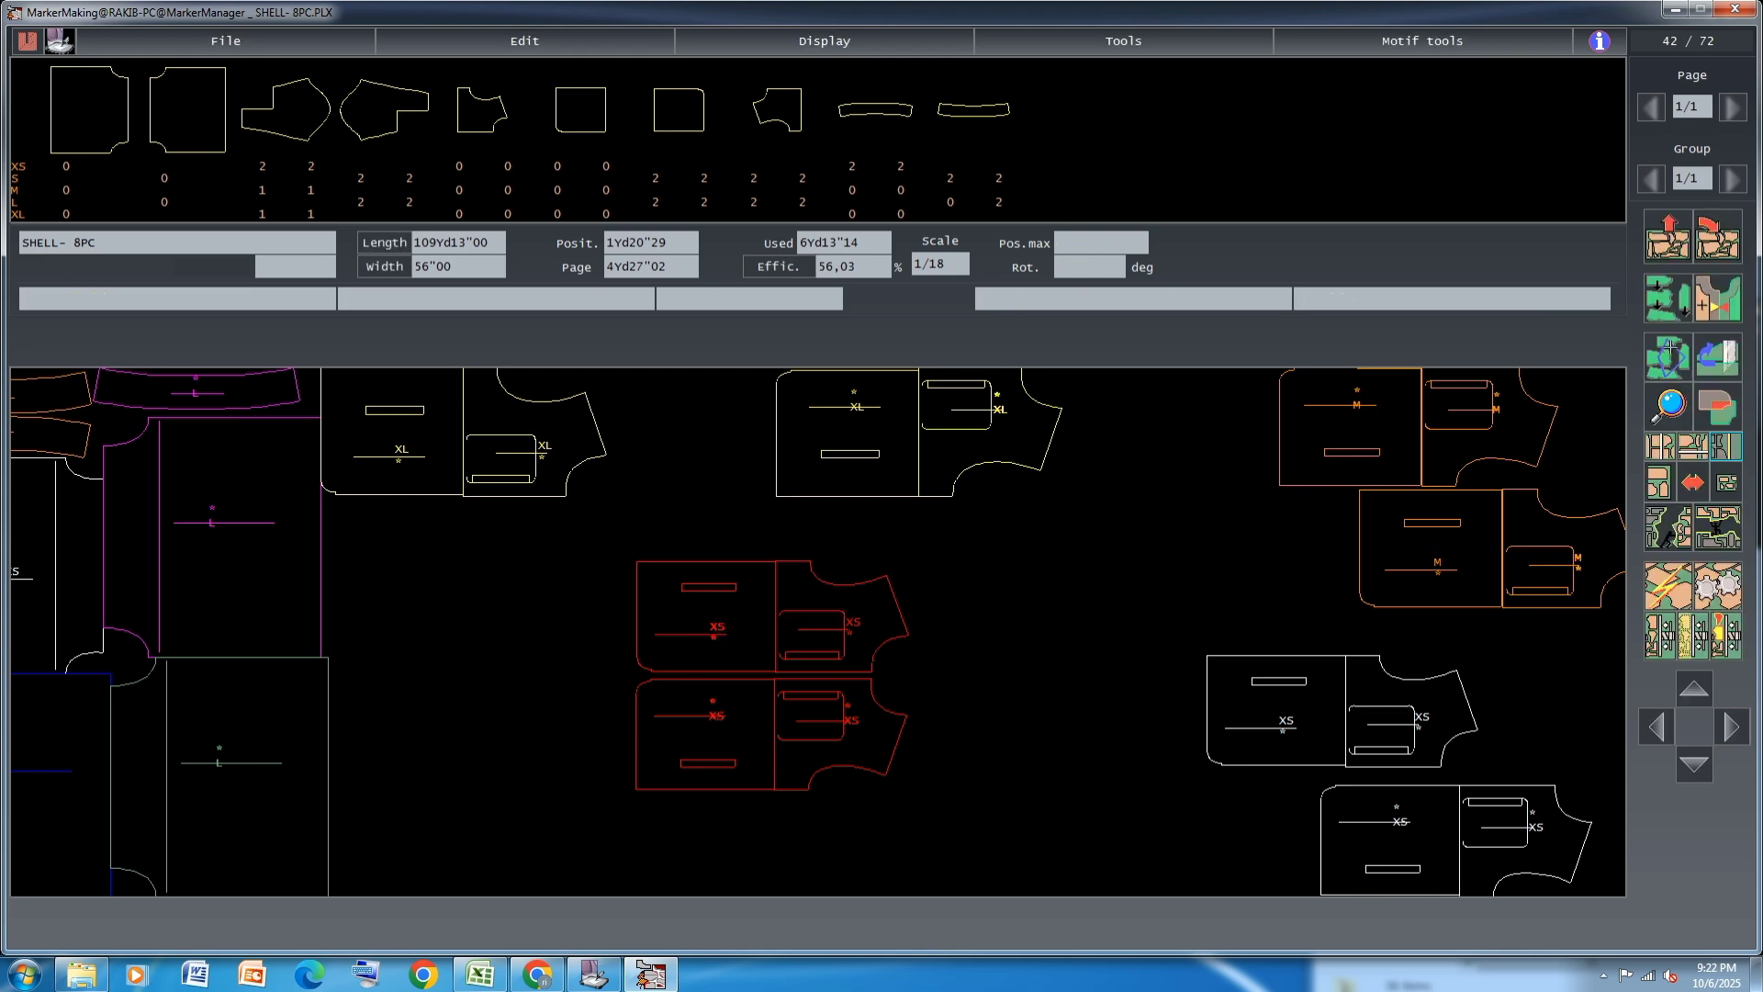
left_click(1671, 364)
left_click(795, 726)
left_click(1669, 363)
Stack the two linked red XS pairs along the marker's lower edge, directly against the green L body piece
left_click(769, 710)
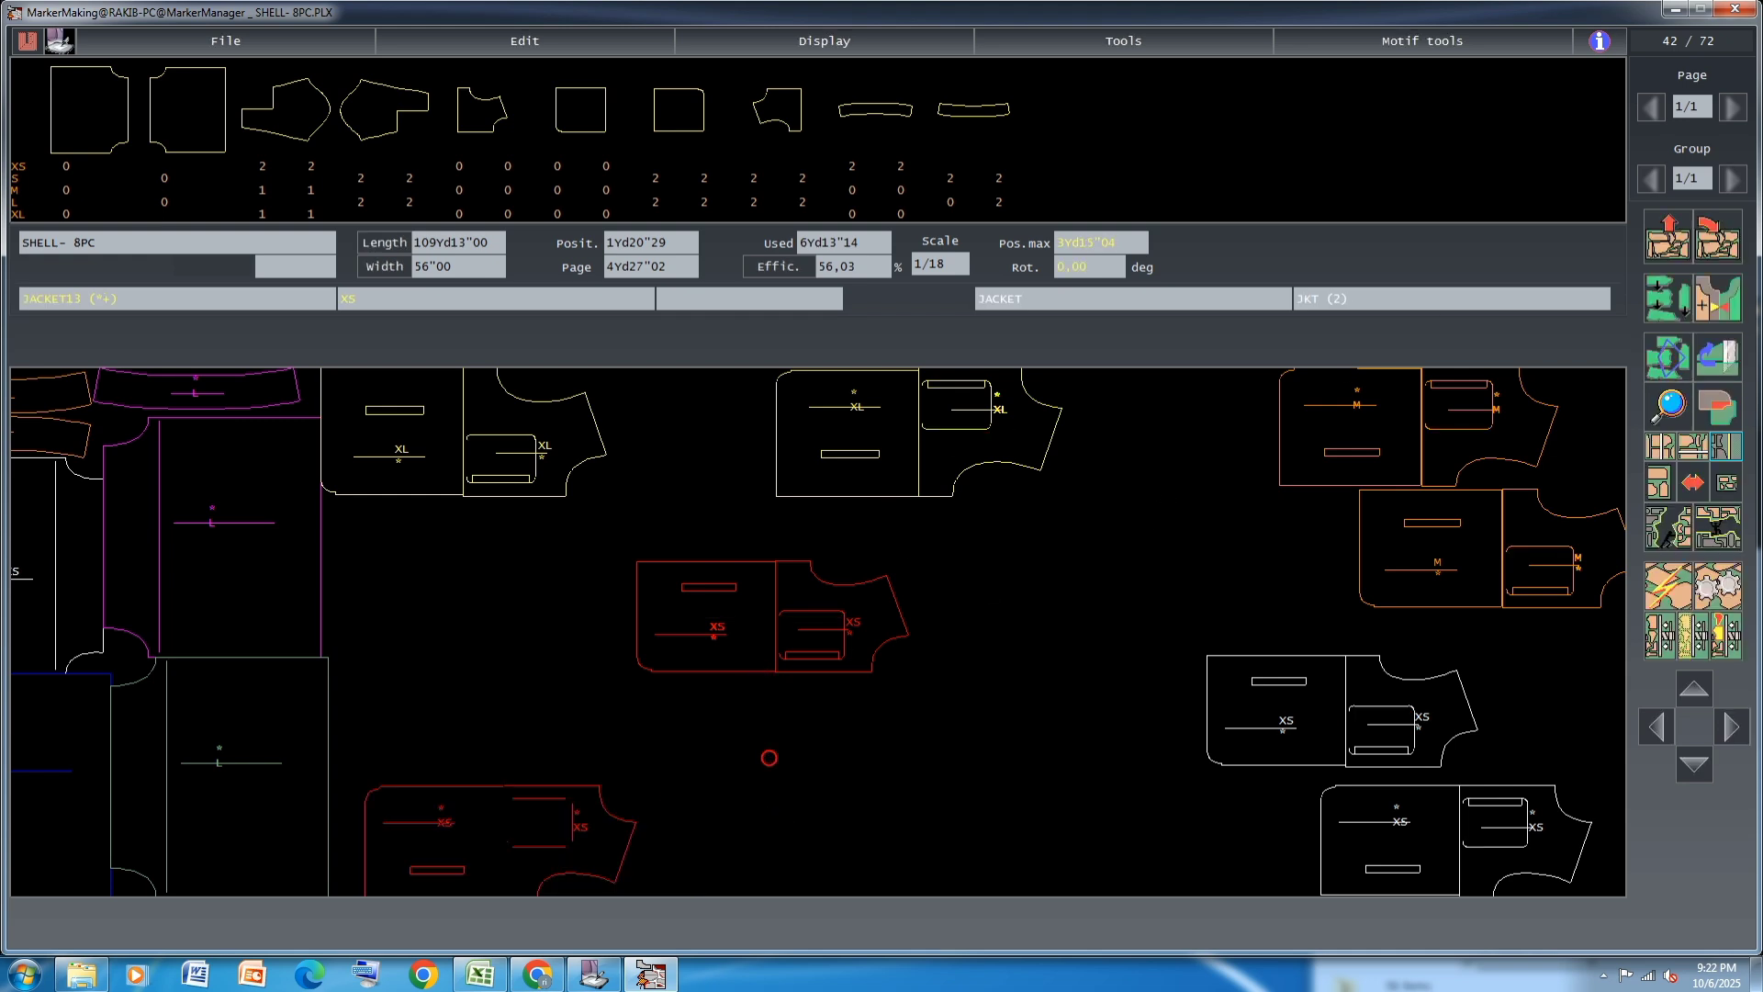
left_click(463, 840)
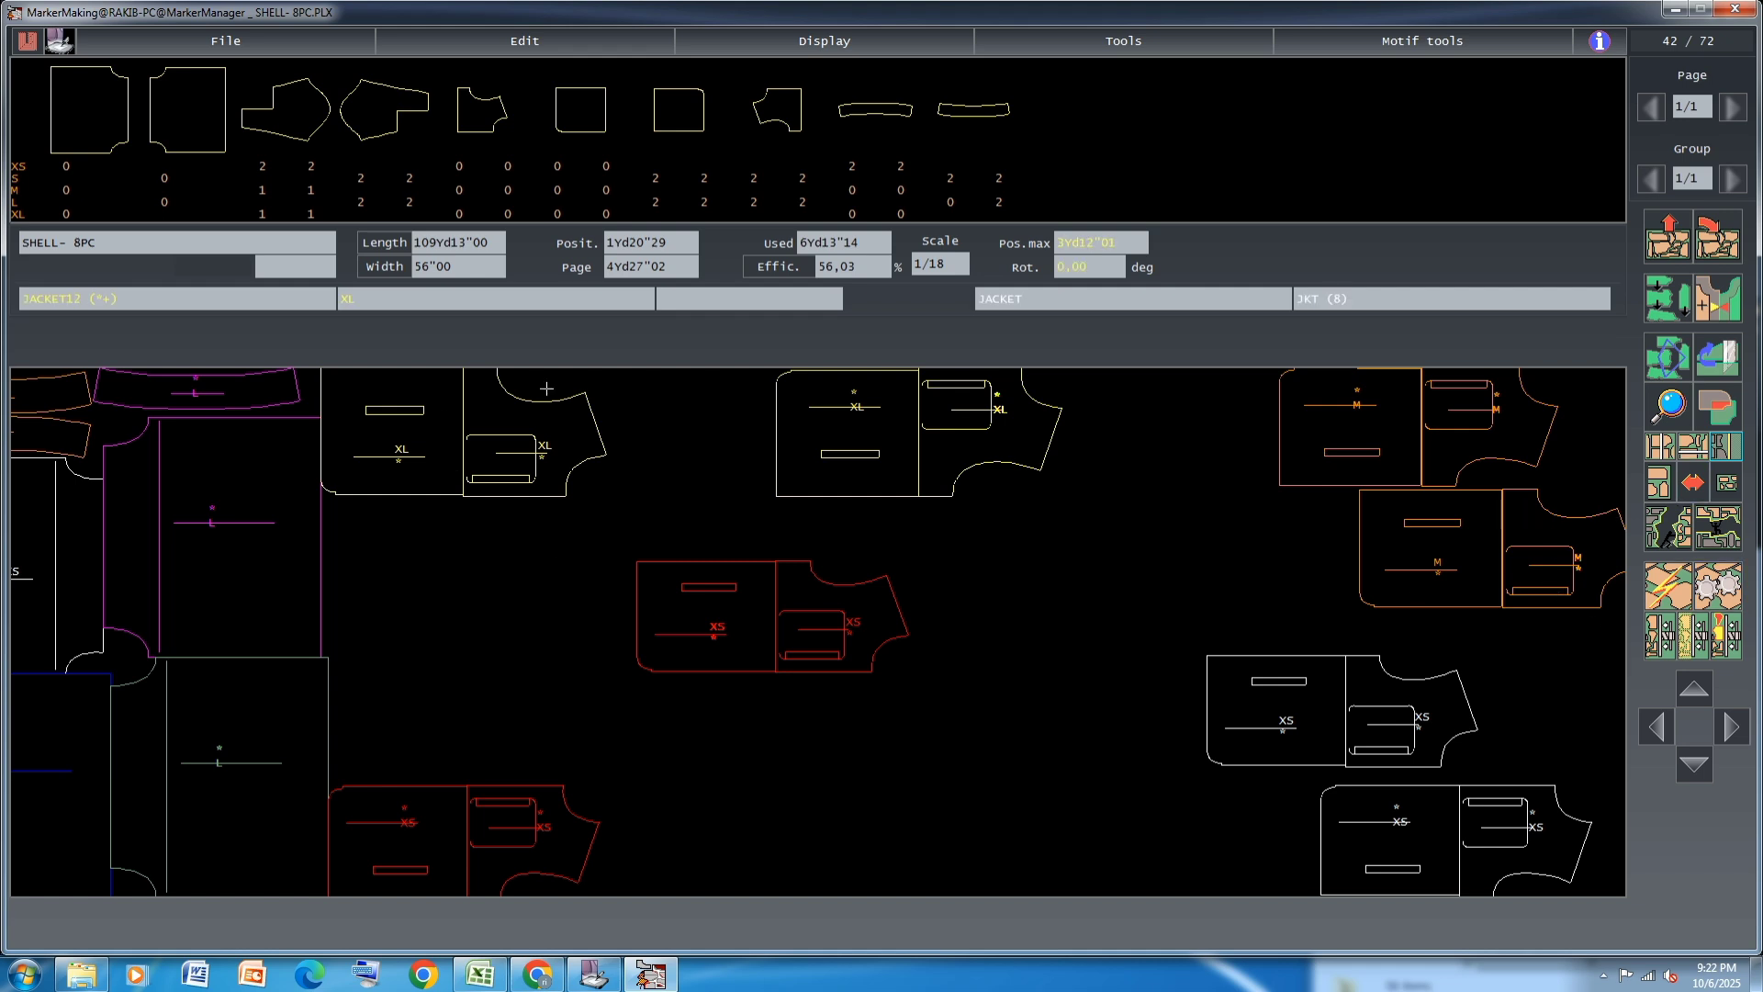
left_click(434, 455)
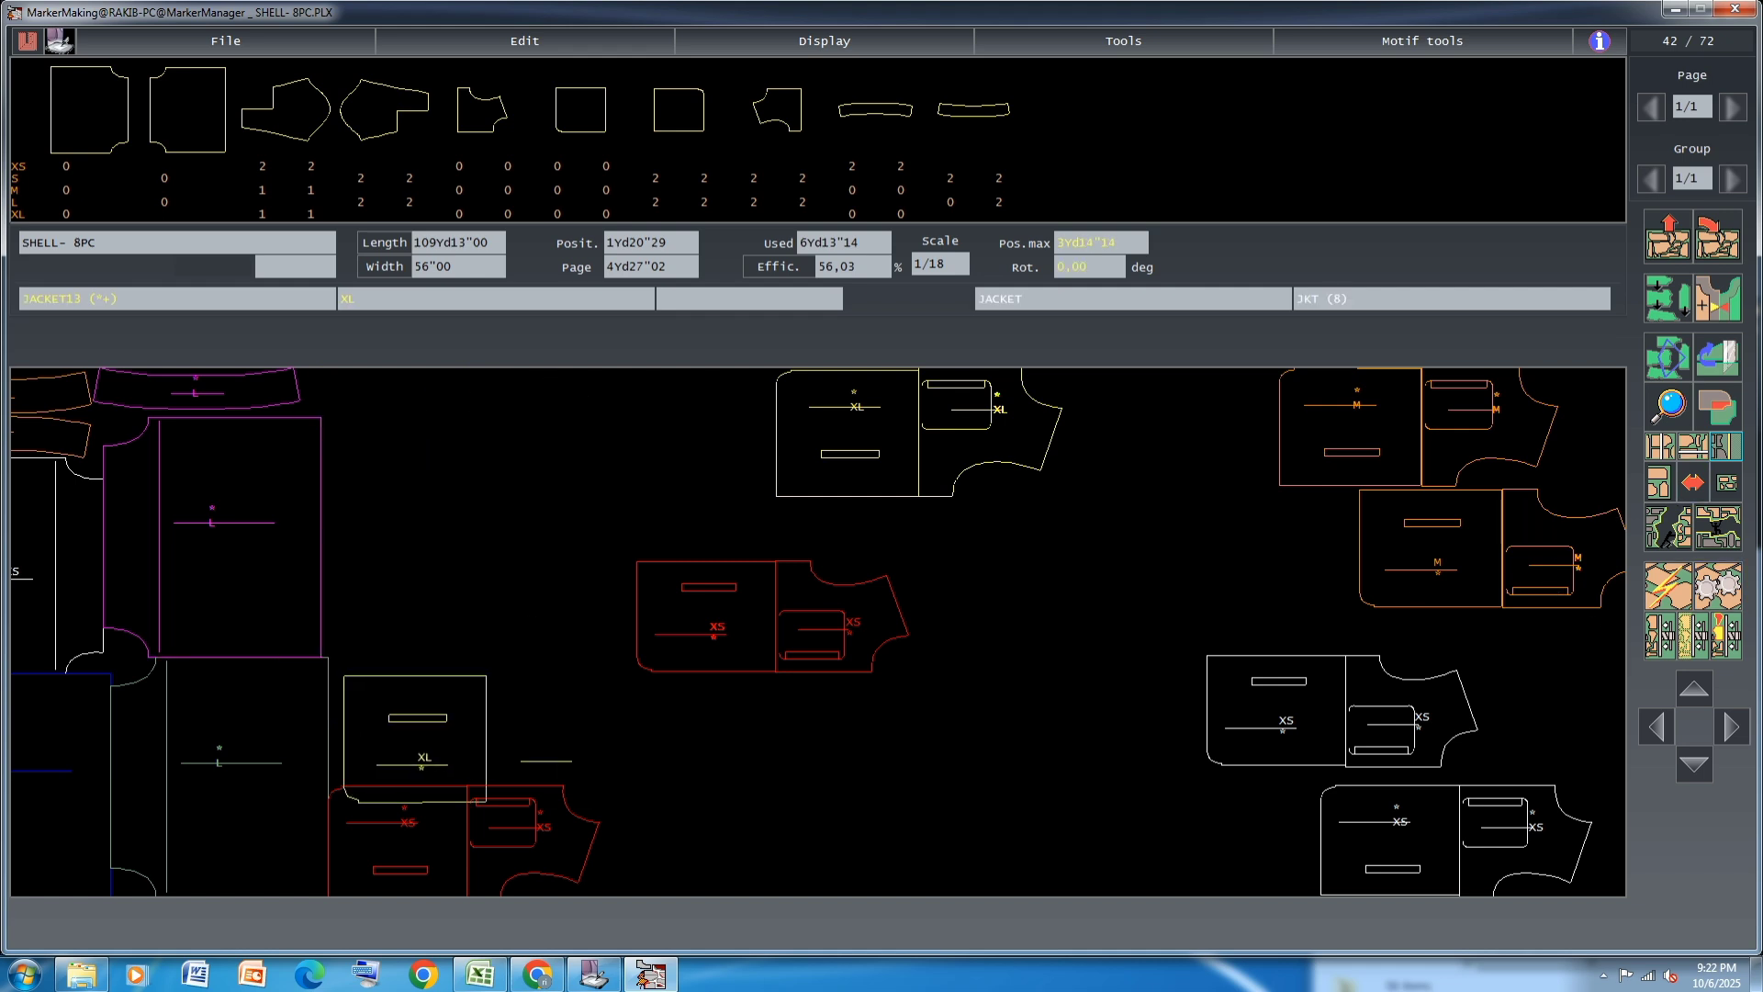
left_click(470, 413)
left_click(763, 622)
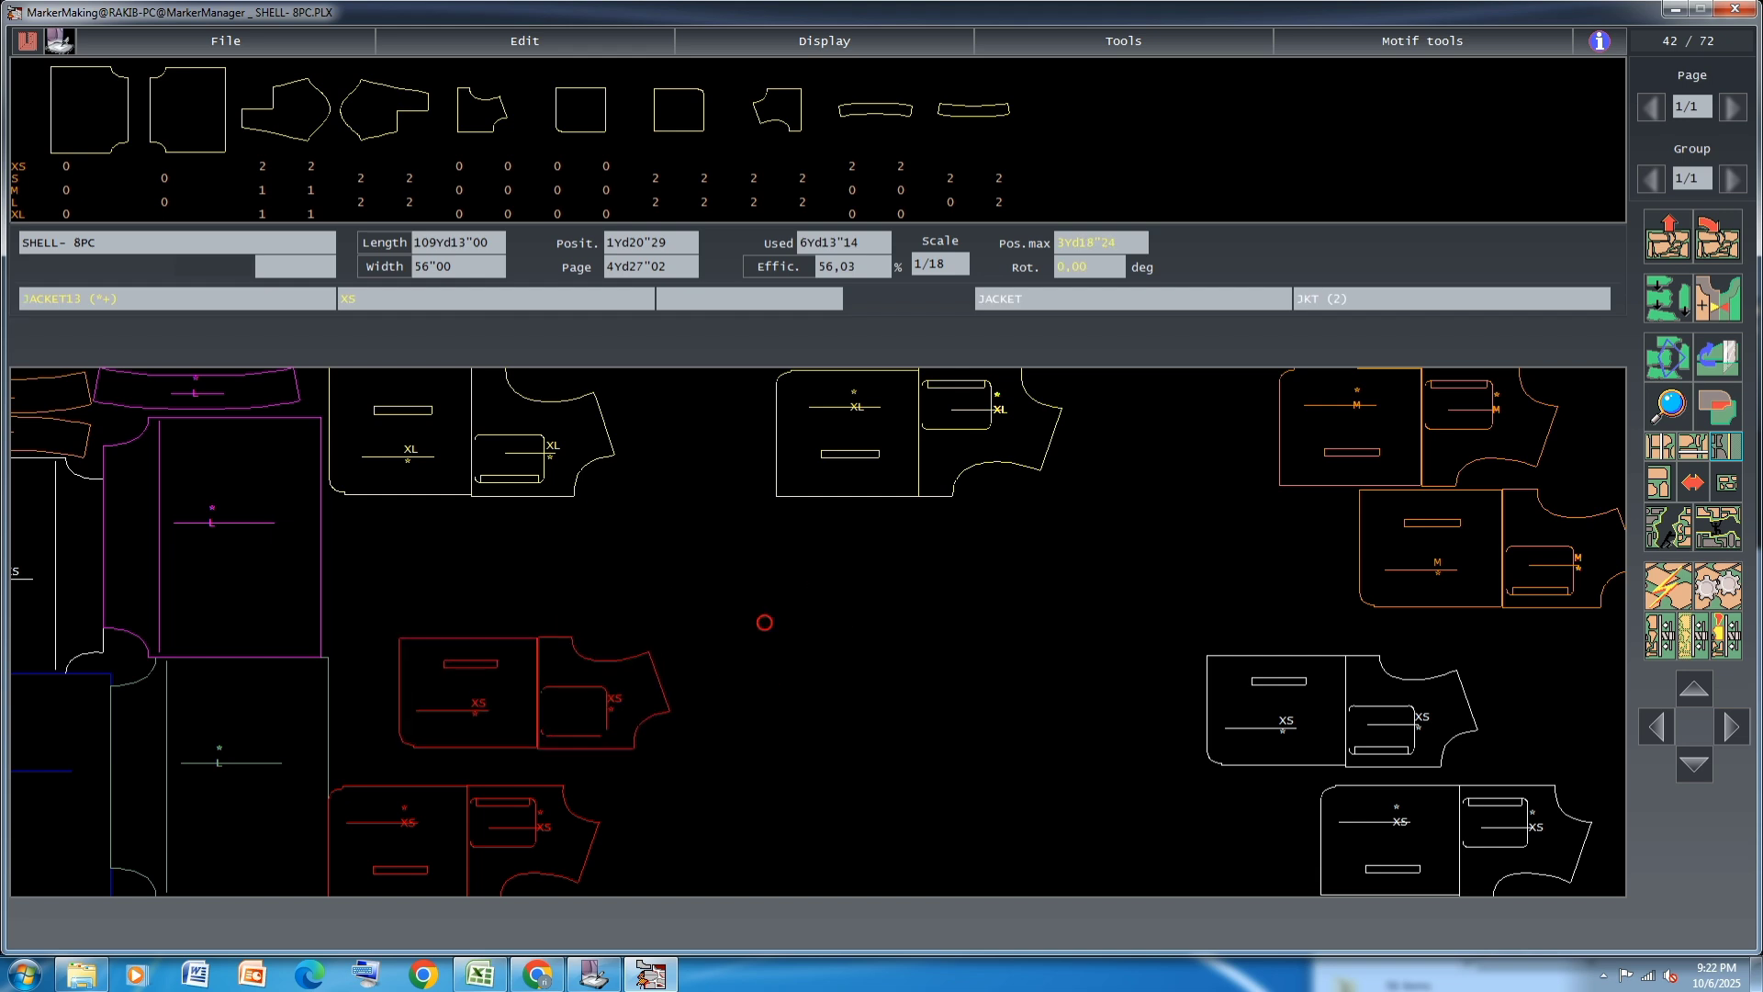
left_click(557, 730)
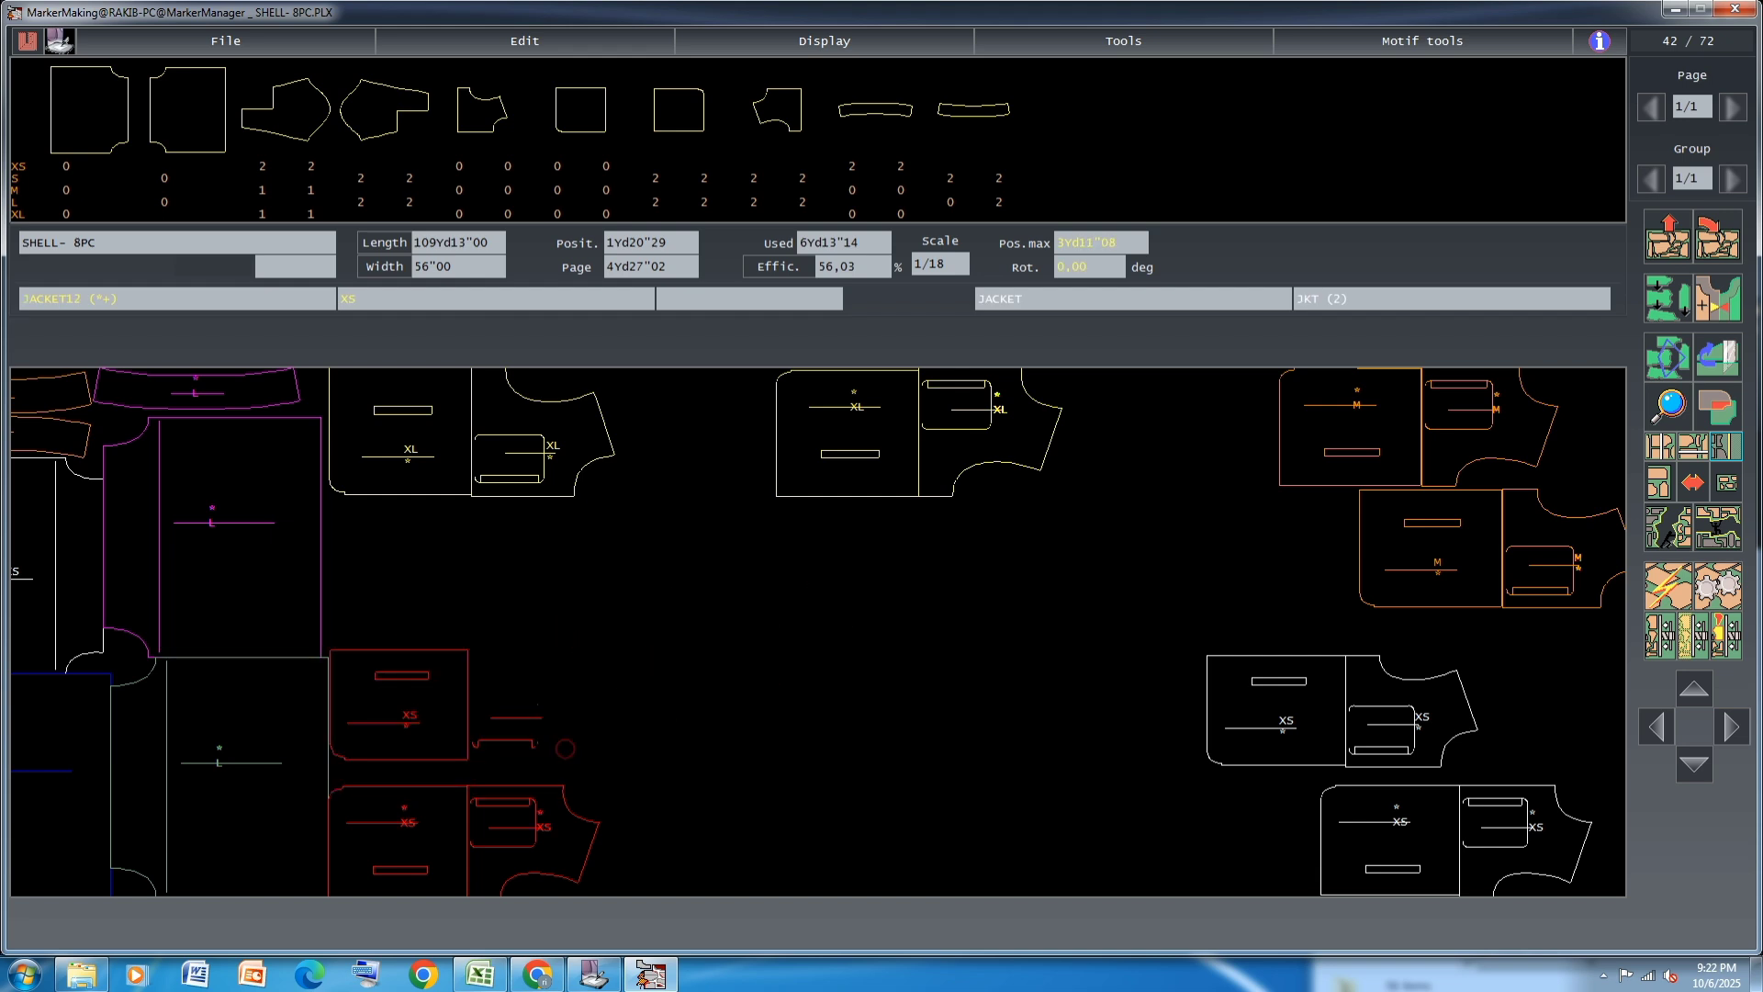
left_click(462, 722)
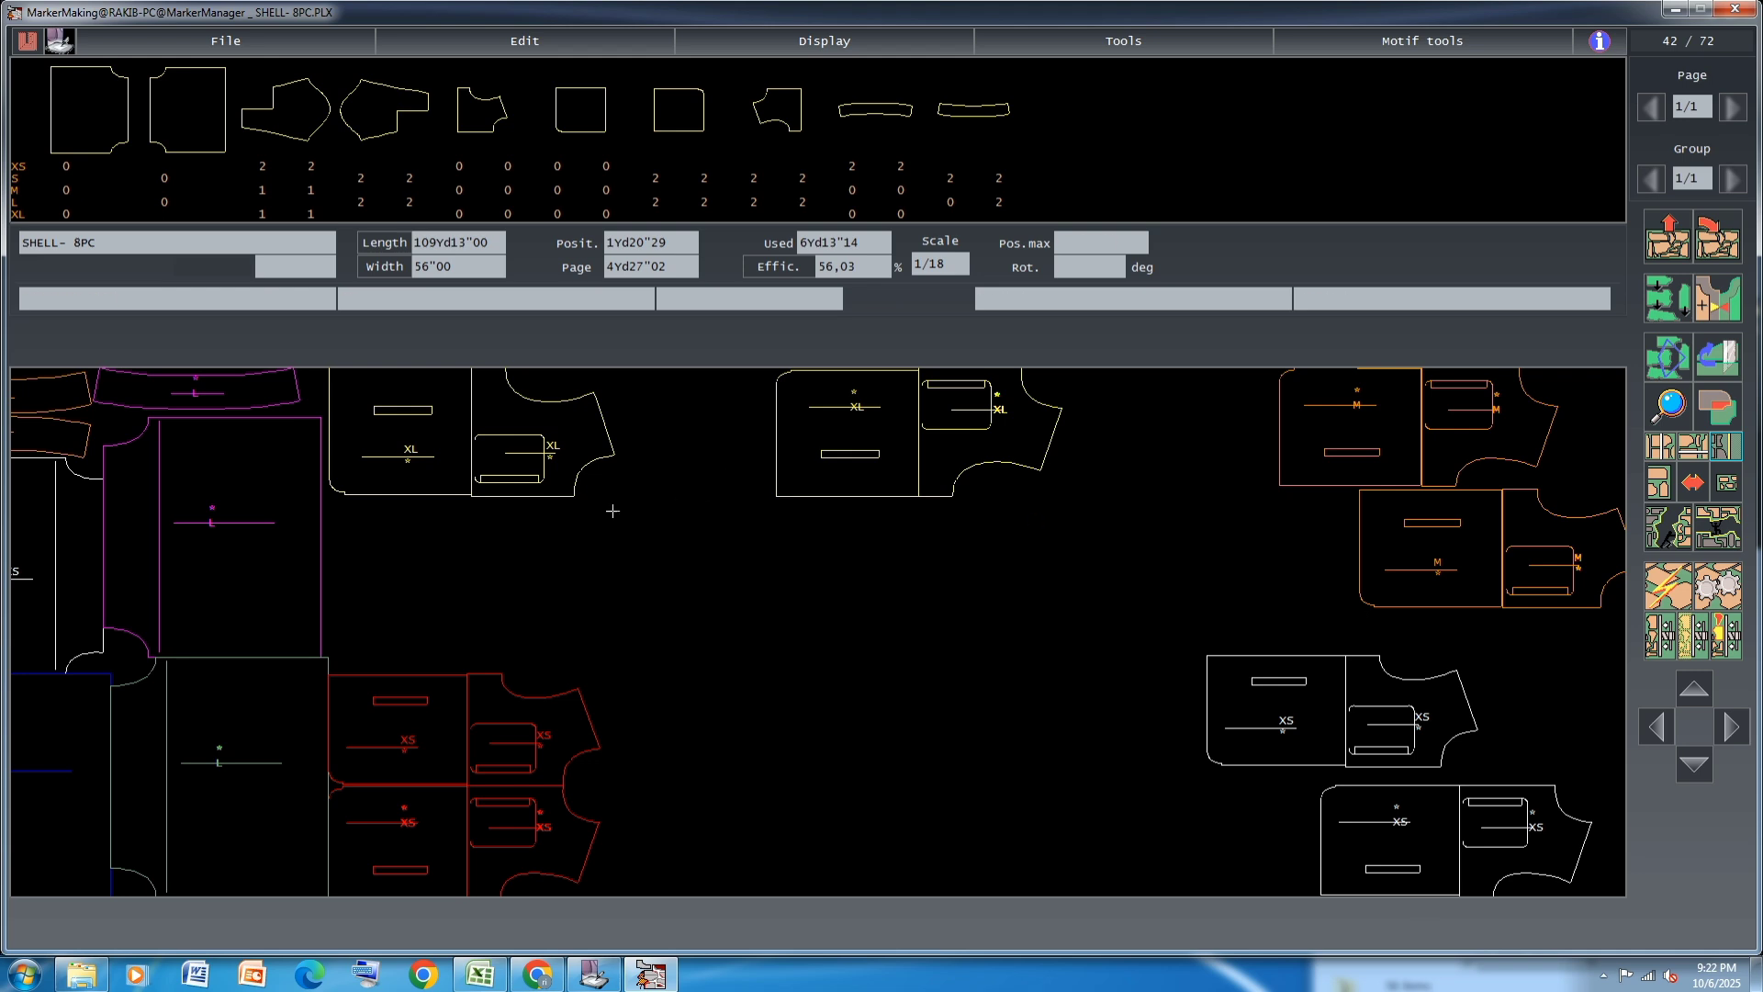
Stack the two linked XL pairs above the red XS pairs, flush against the magenta L body piece
left_click(987, 445)
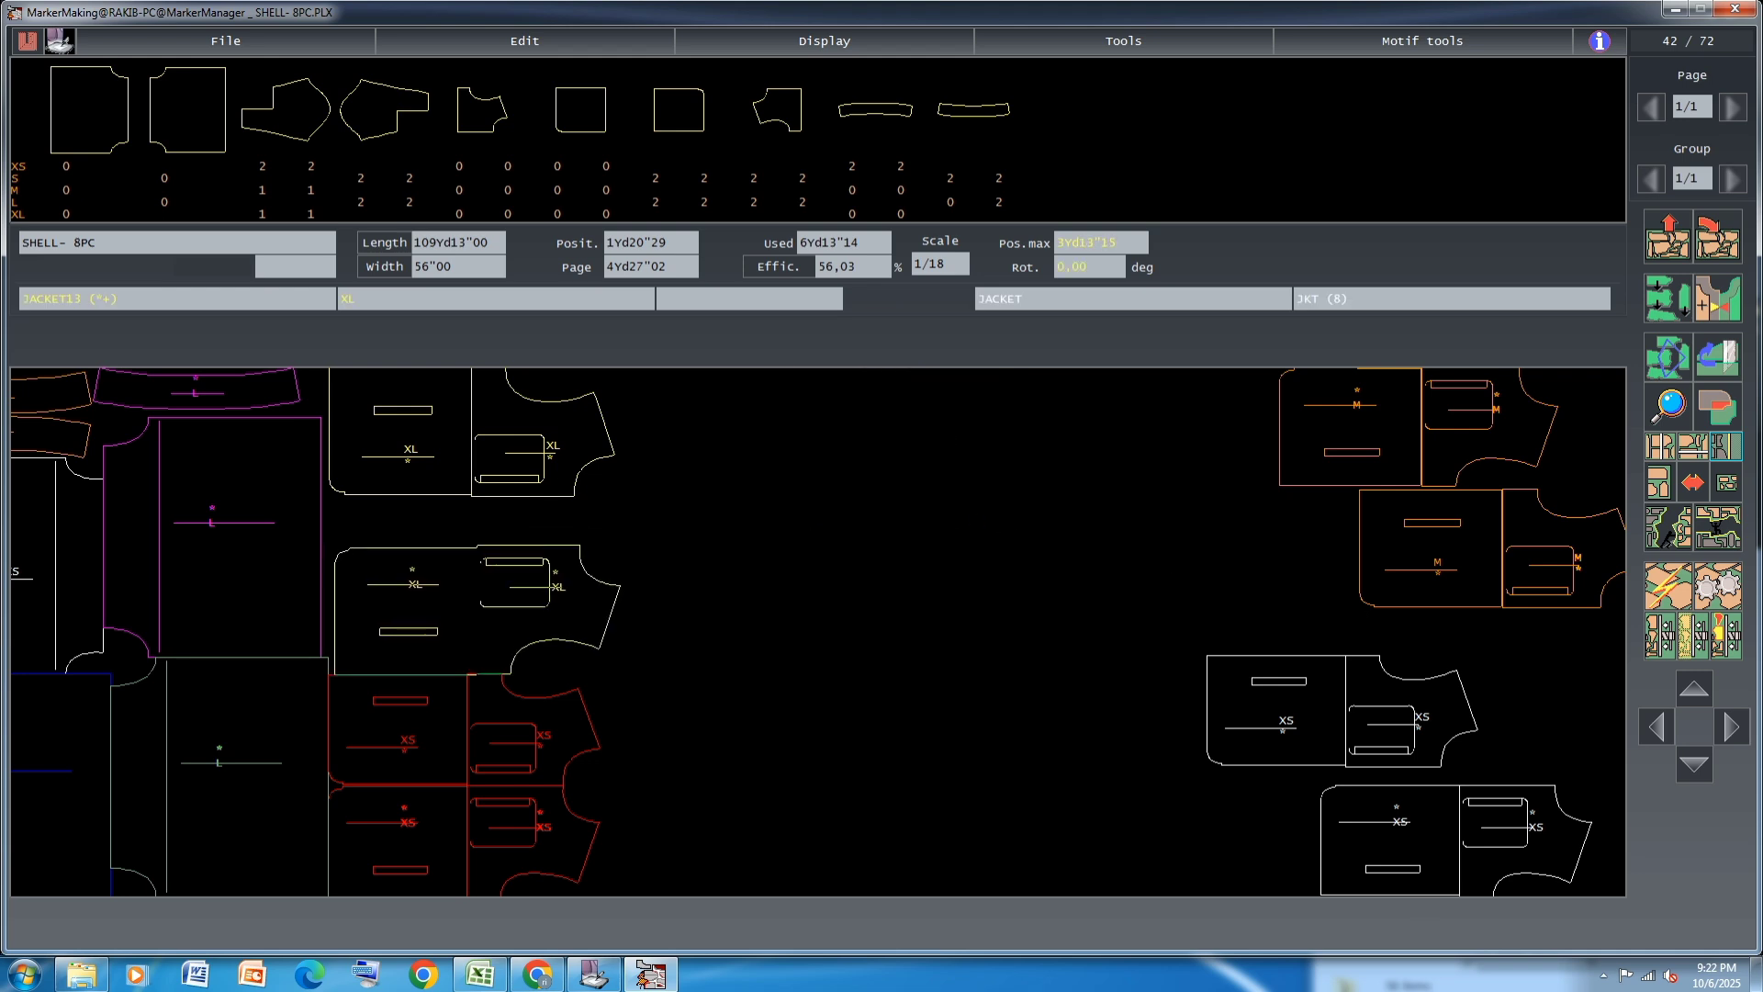
left_click(434, 575)
left_click(431, 570)
left_click(508, 464)
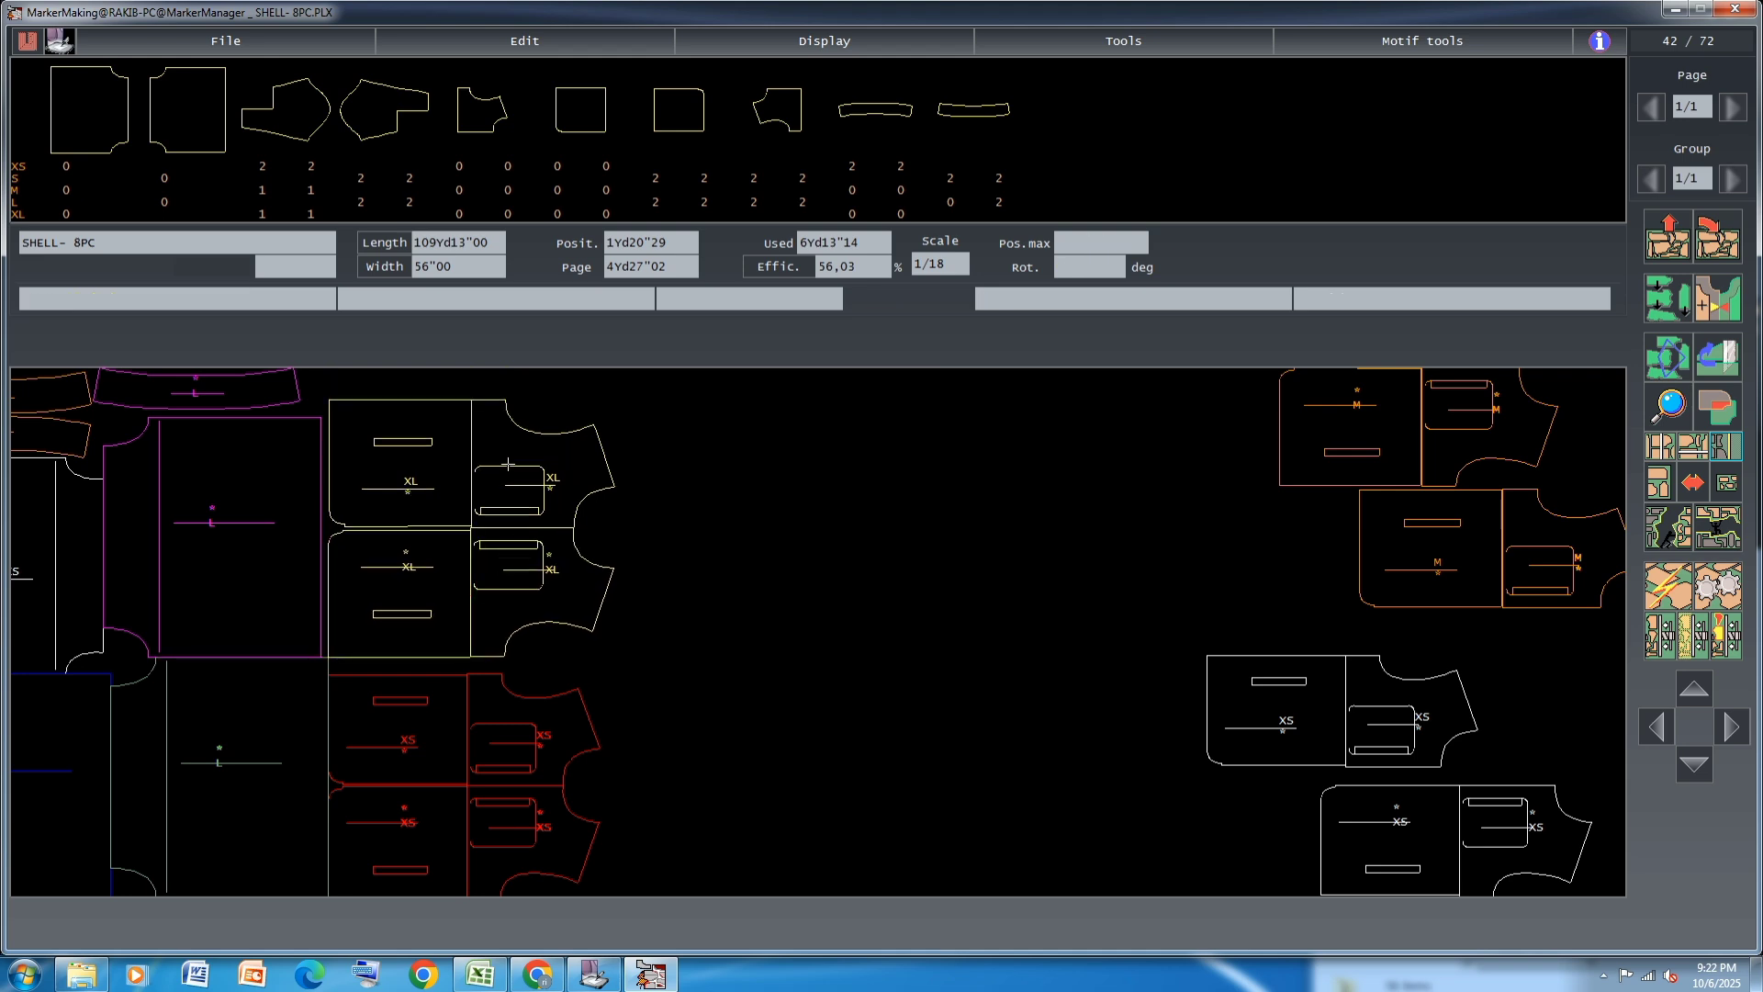
left_click(409, 610)
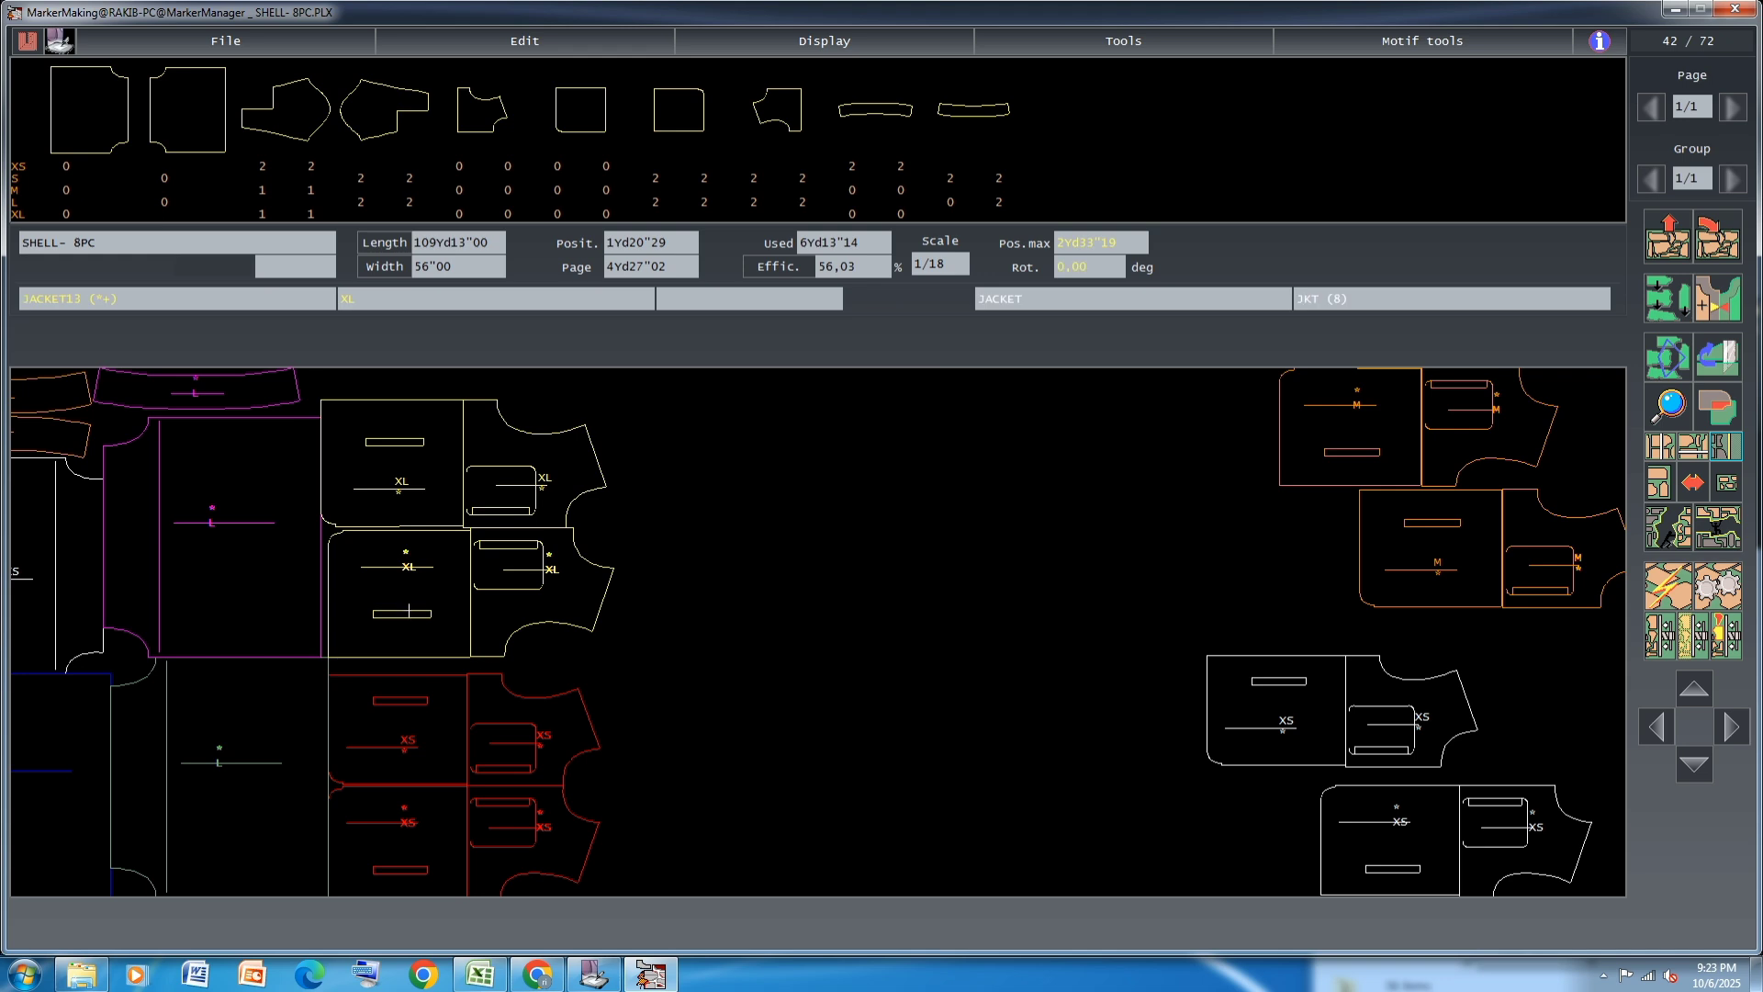
left_click(400, 498)
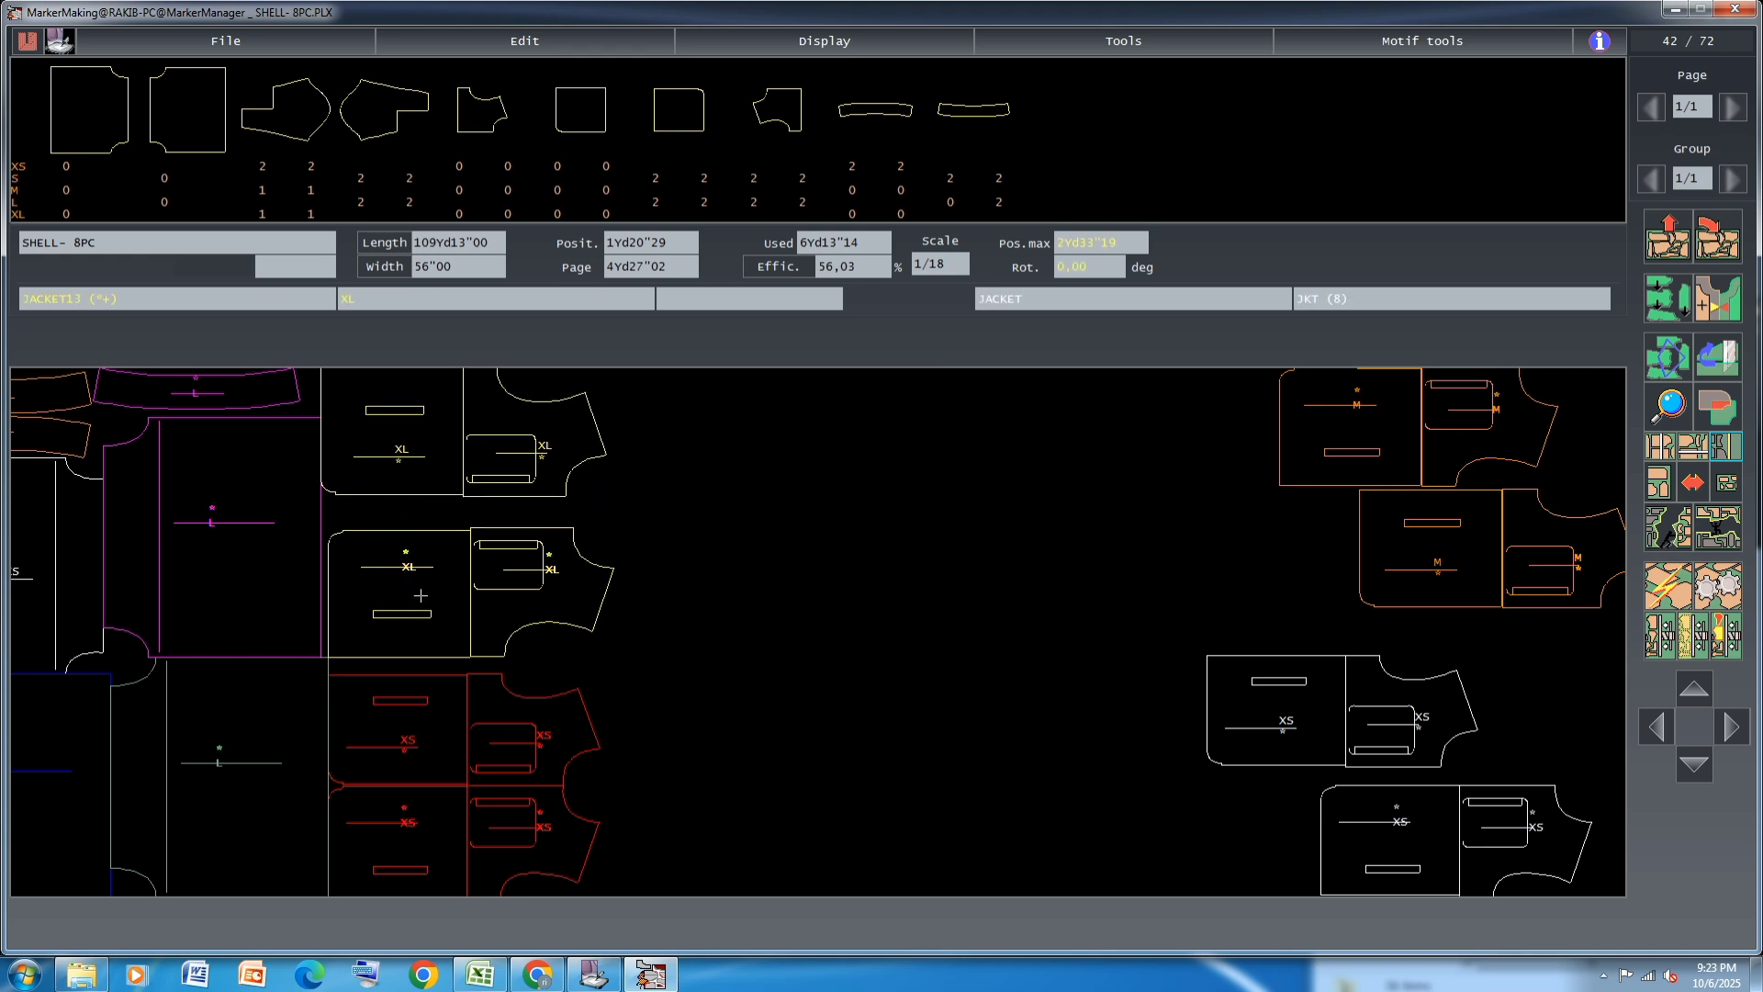
key("Up")
key("Left")
key("Down")
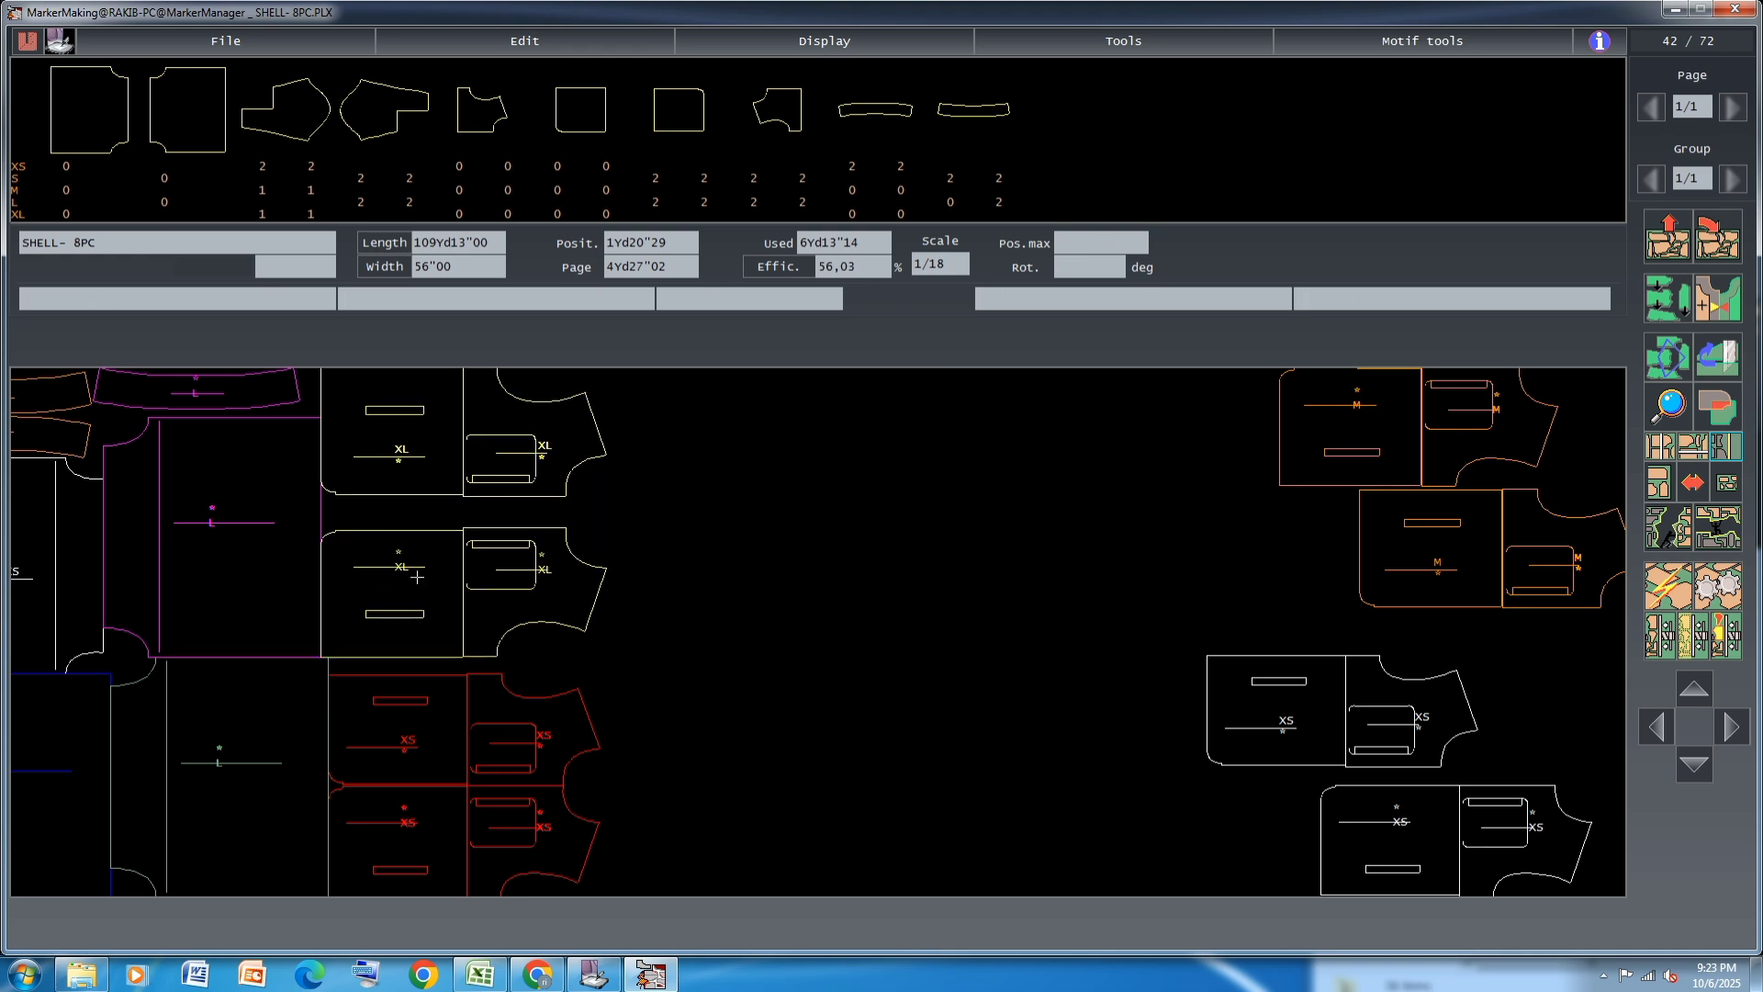
left_click(414, 521)
Stack the two linked M pairs along the marker's lower edge, against the ends of the red XS pairs
left_click(1385, 735)
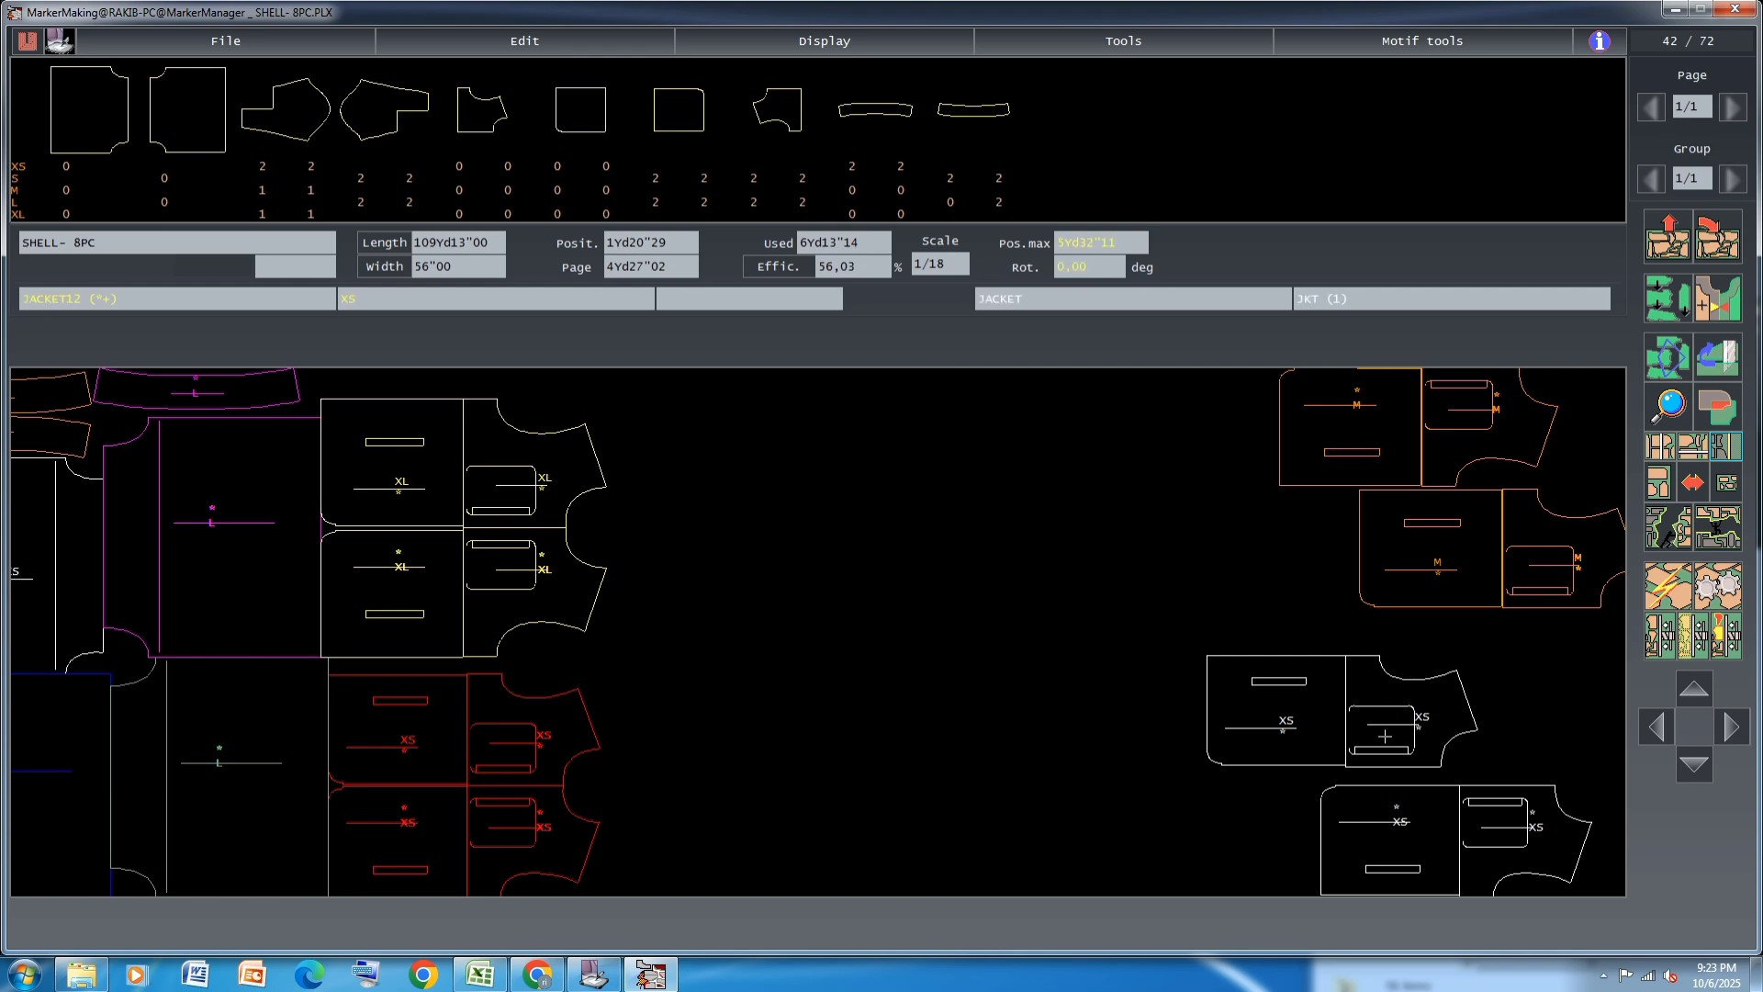
left_click_drag(1494, 552, 802, 588)
left_click_drag(1376, 411, 695, 821)
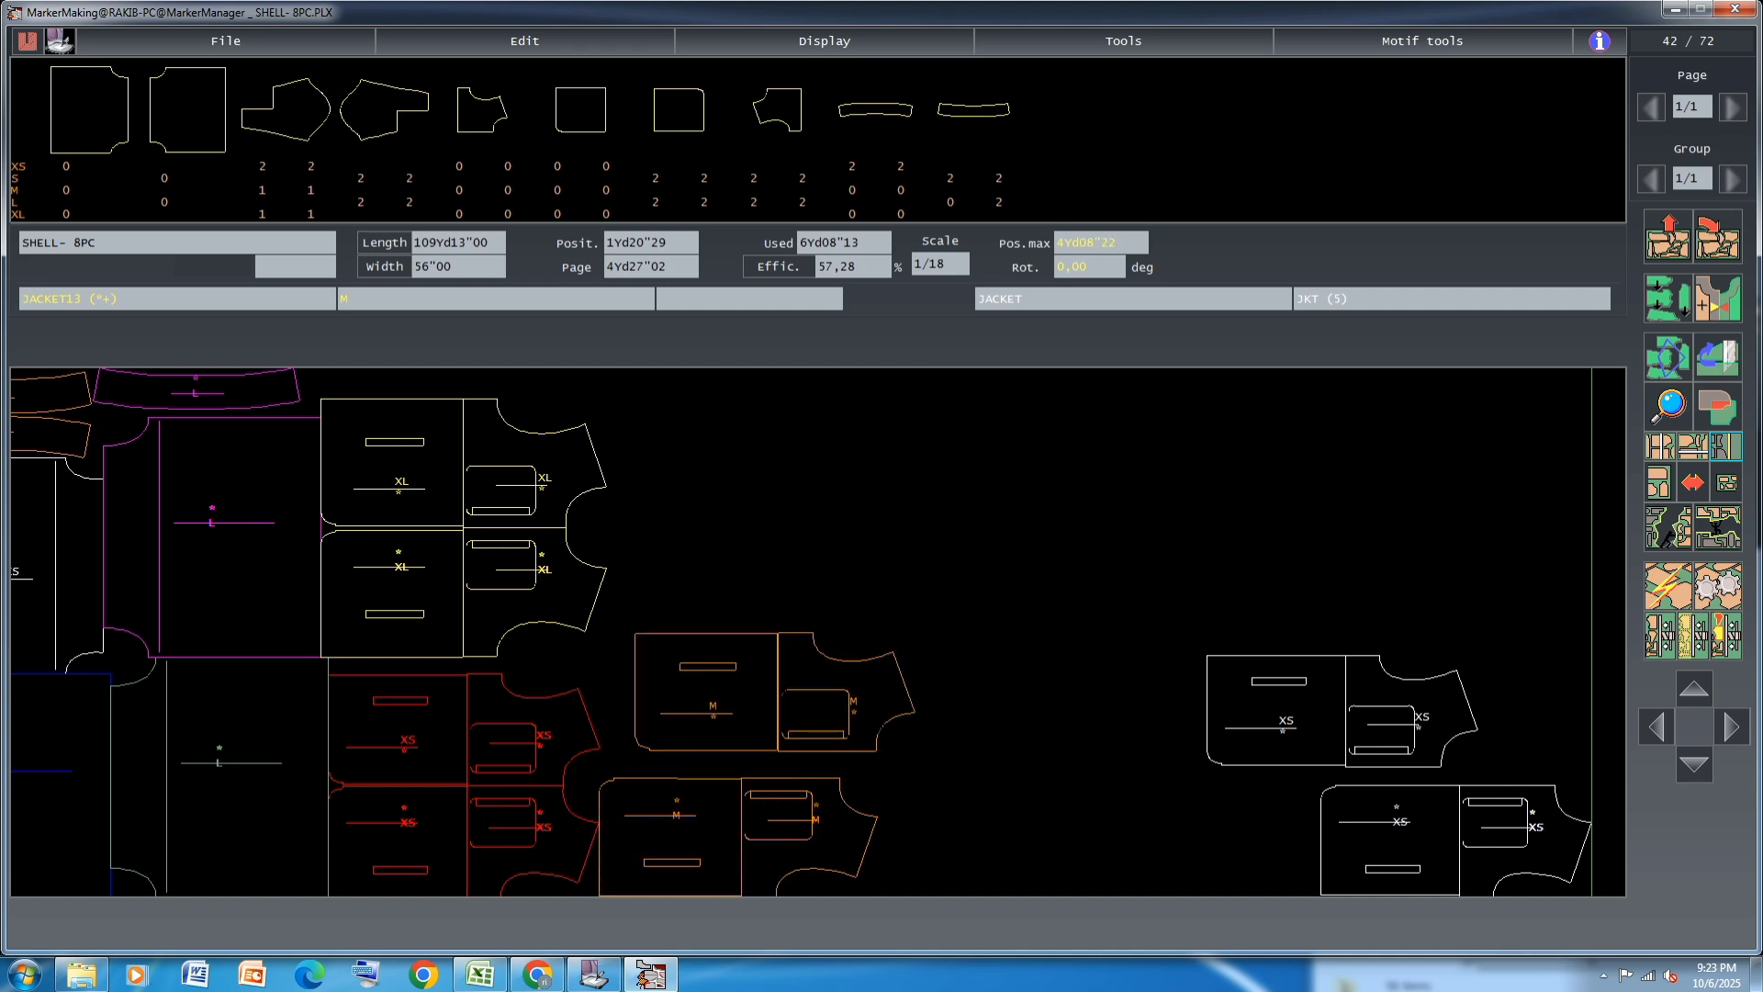
left_click(755, 671)
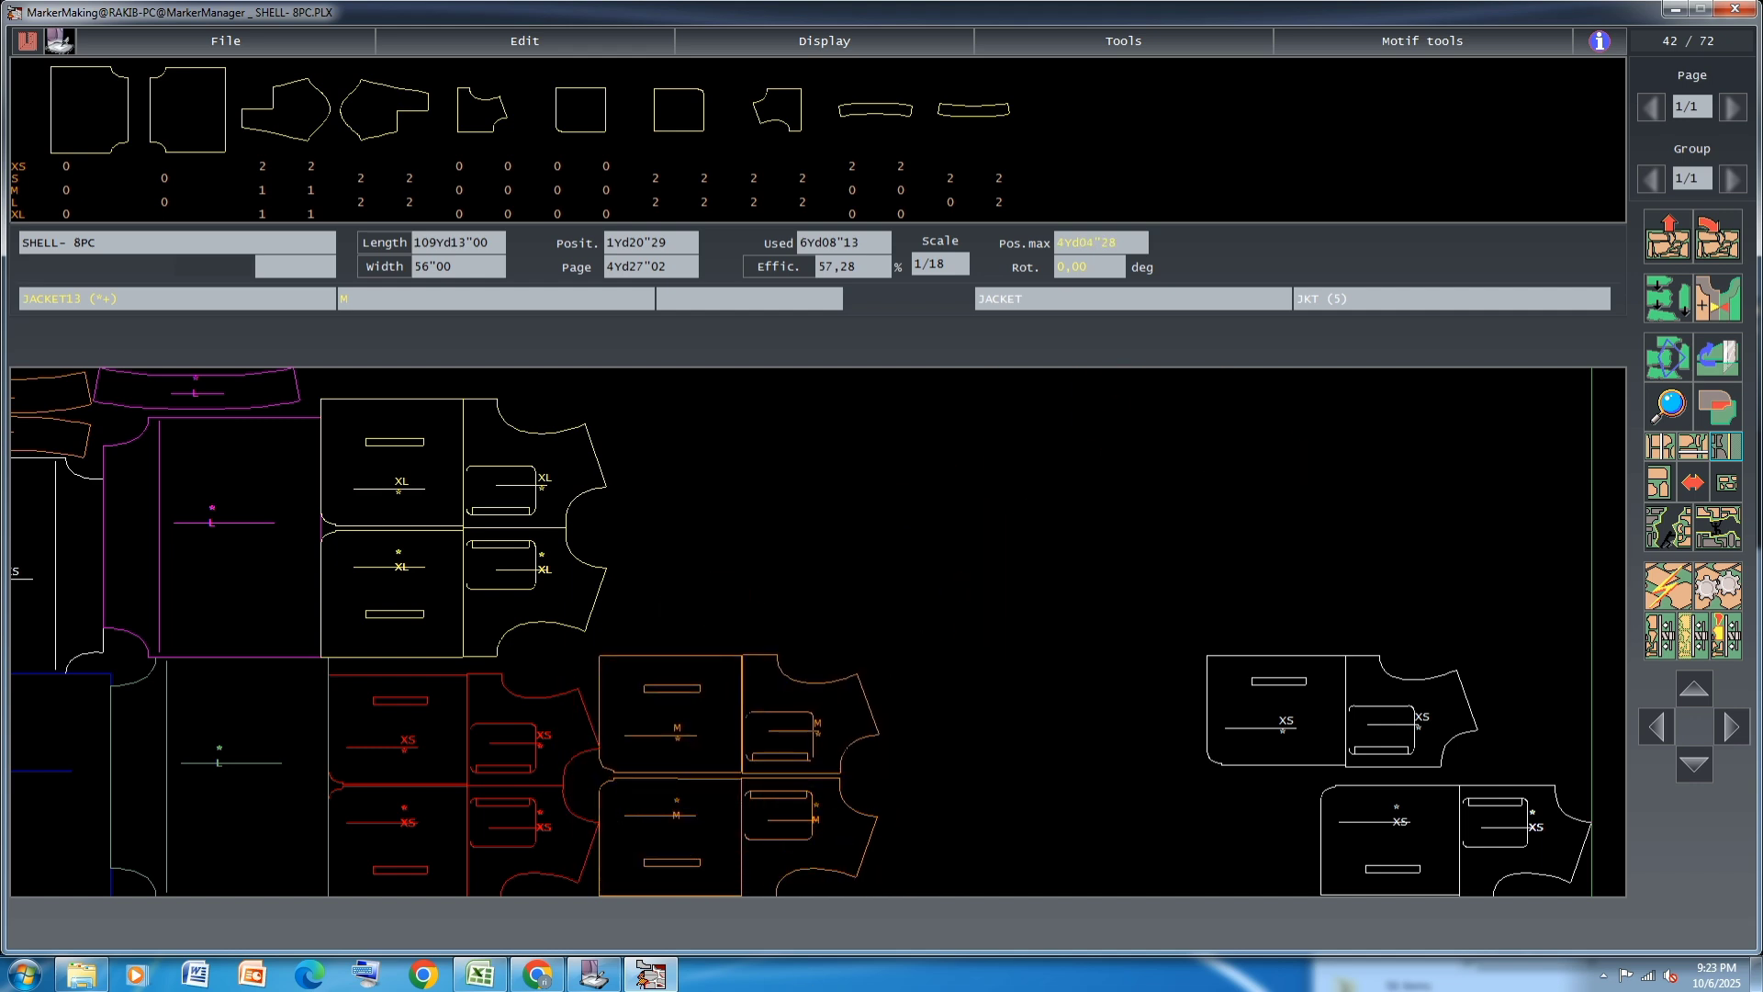
Stack the two linked white XS pairs above the M pairs, against the ends of the XL pairs
left_click(1449, 860)
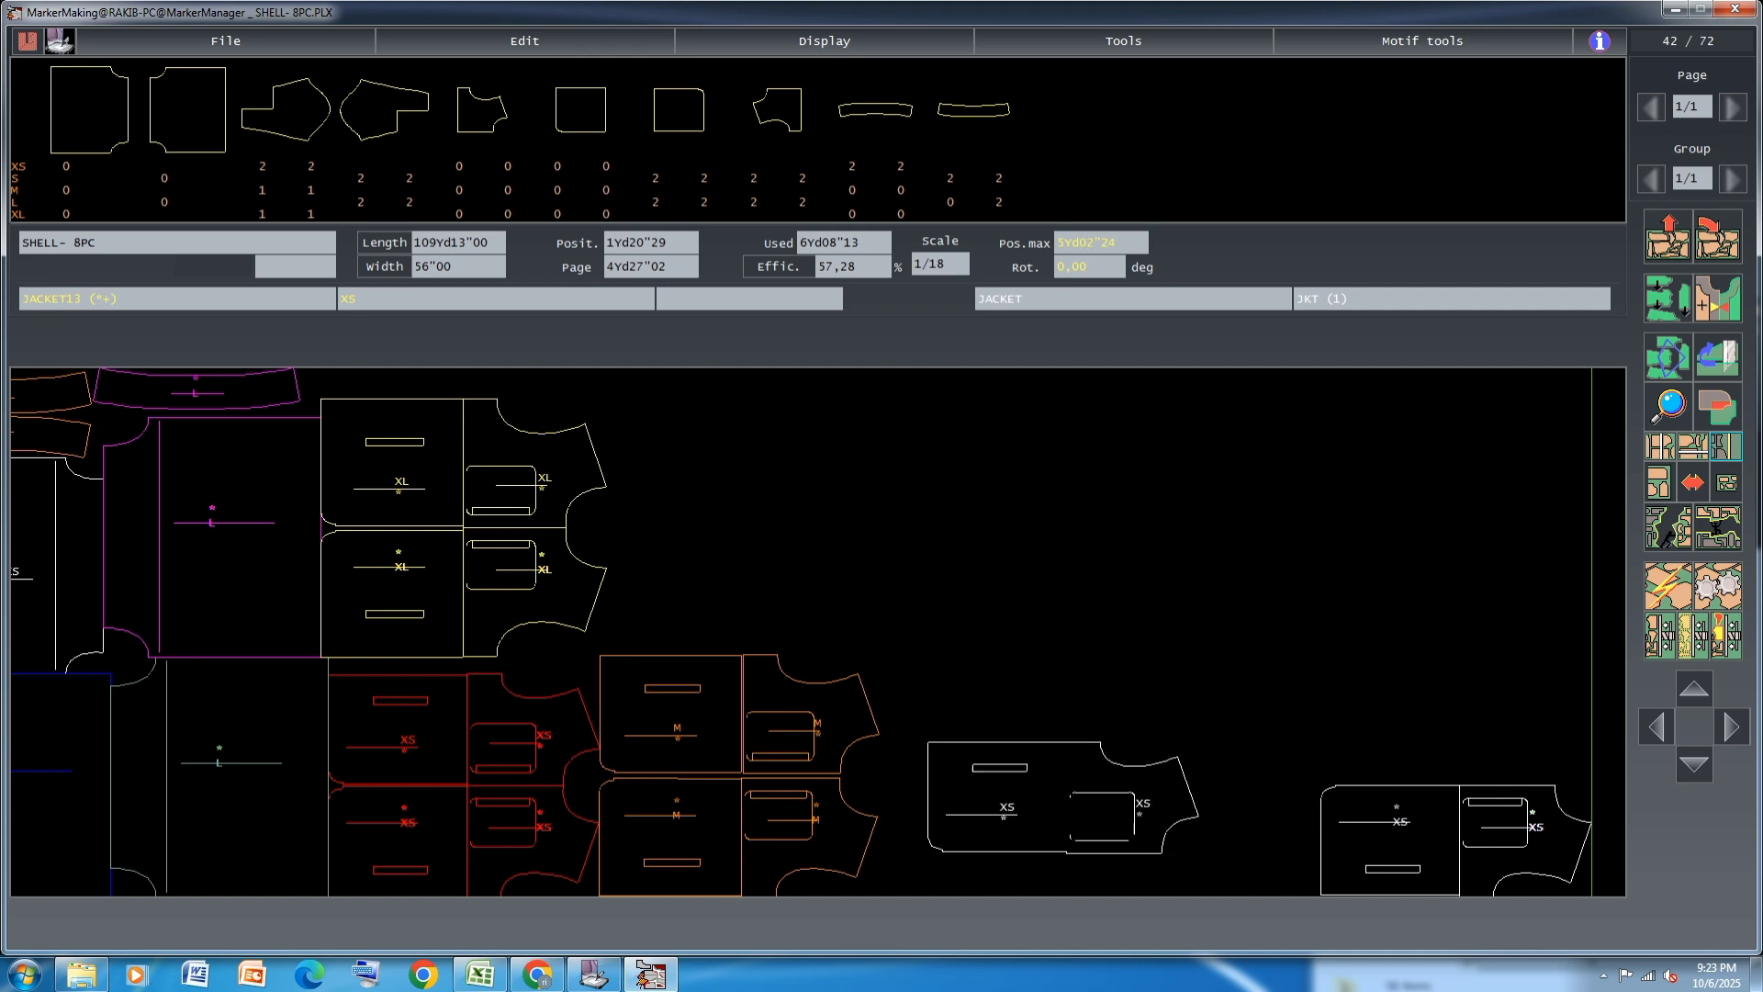
left_click(834, 434)
left_click(1459, 838)
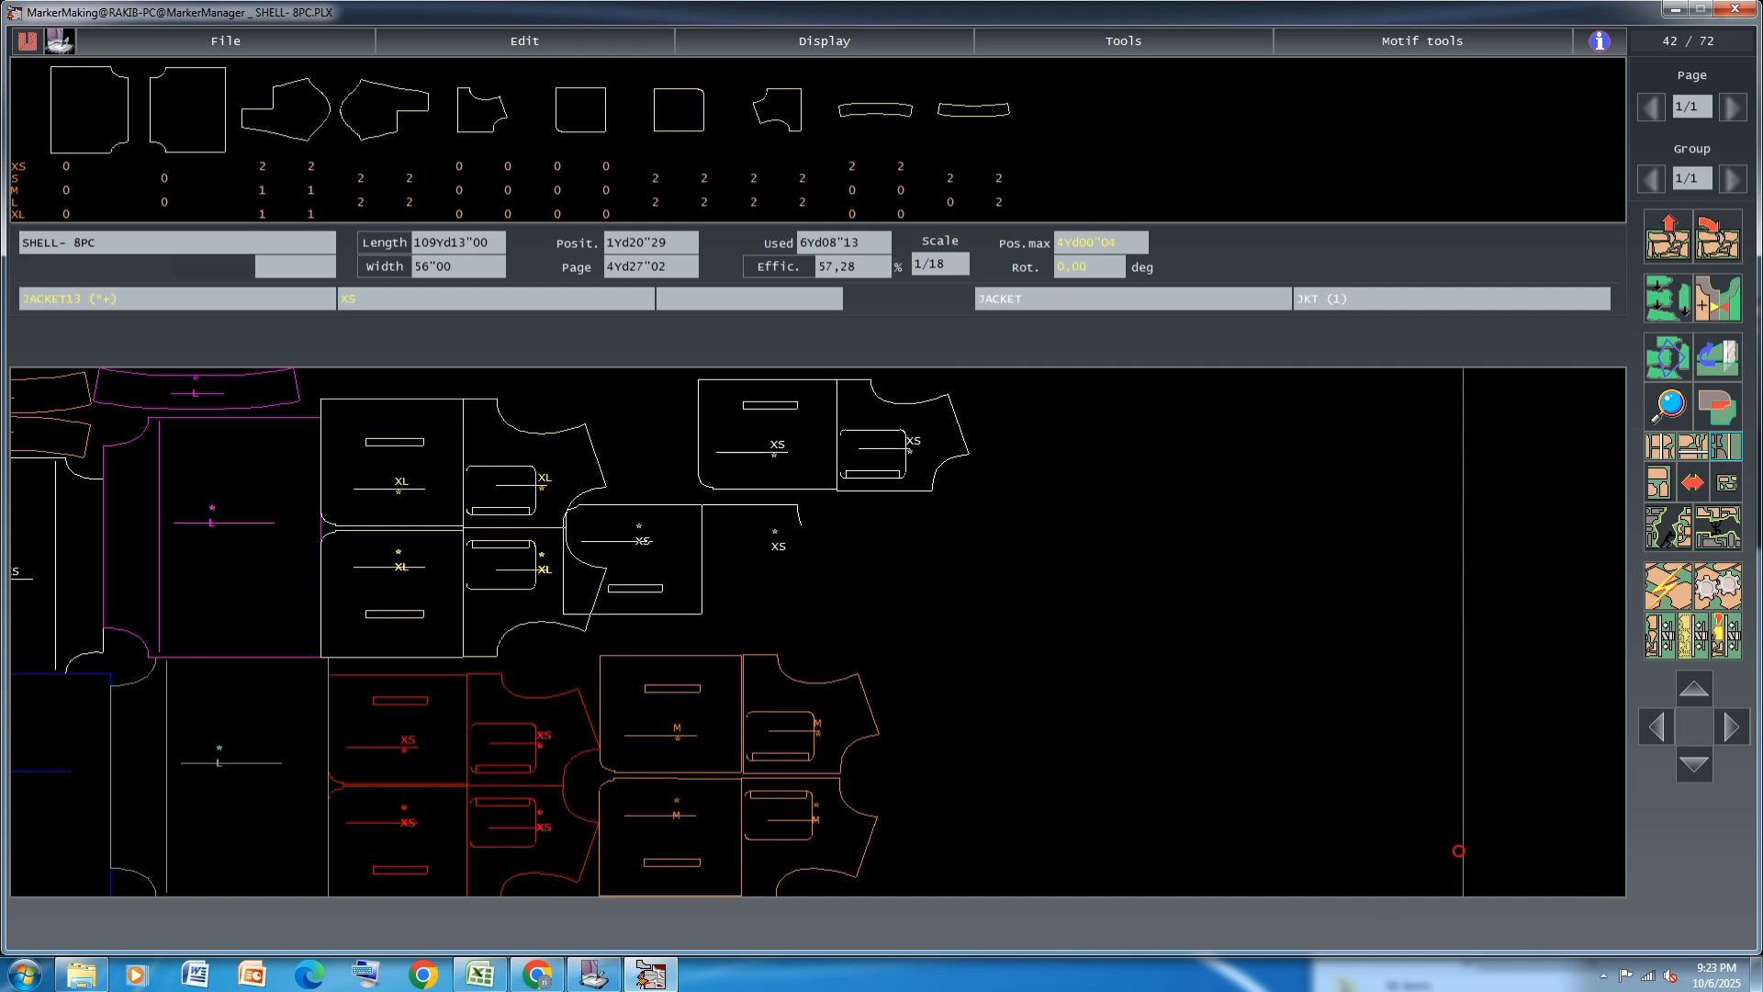
left_click(744, 600)
left_click(801, 452)
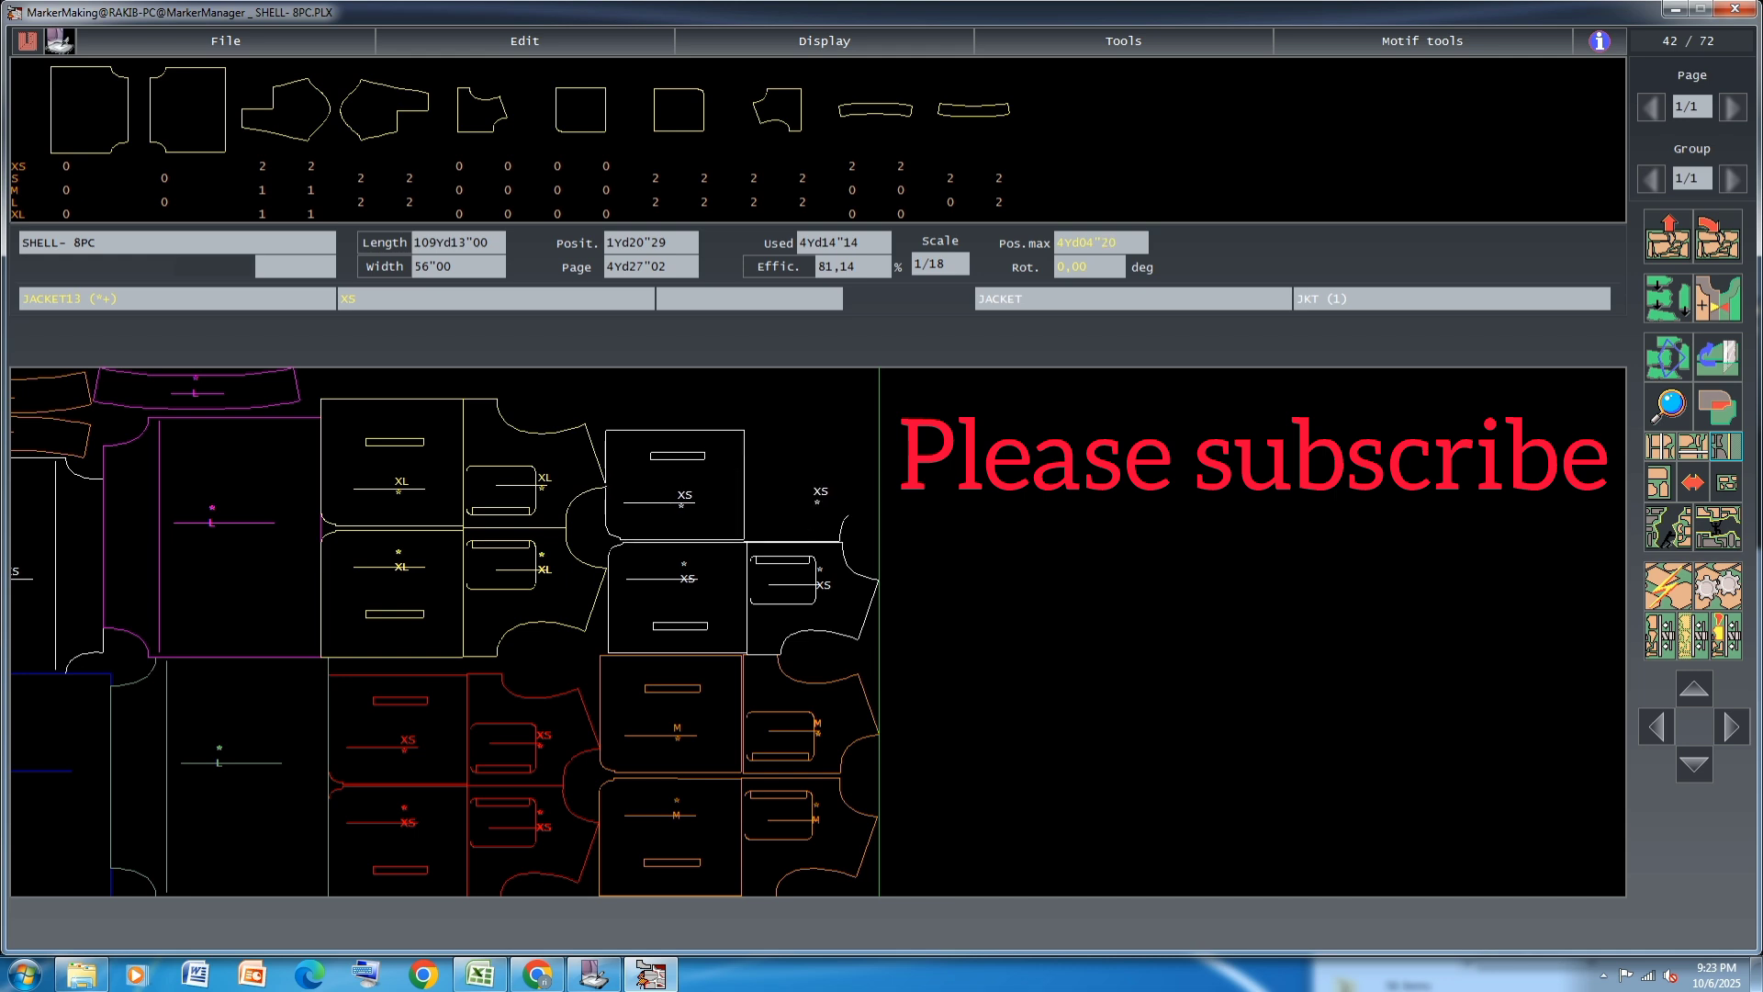
left_click(745, 484)
left_click(744, 531)
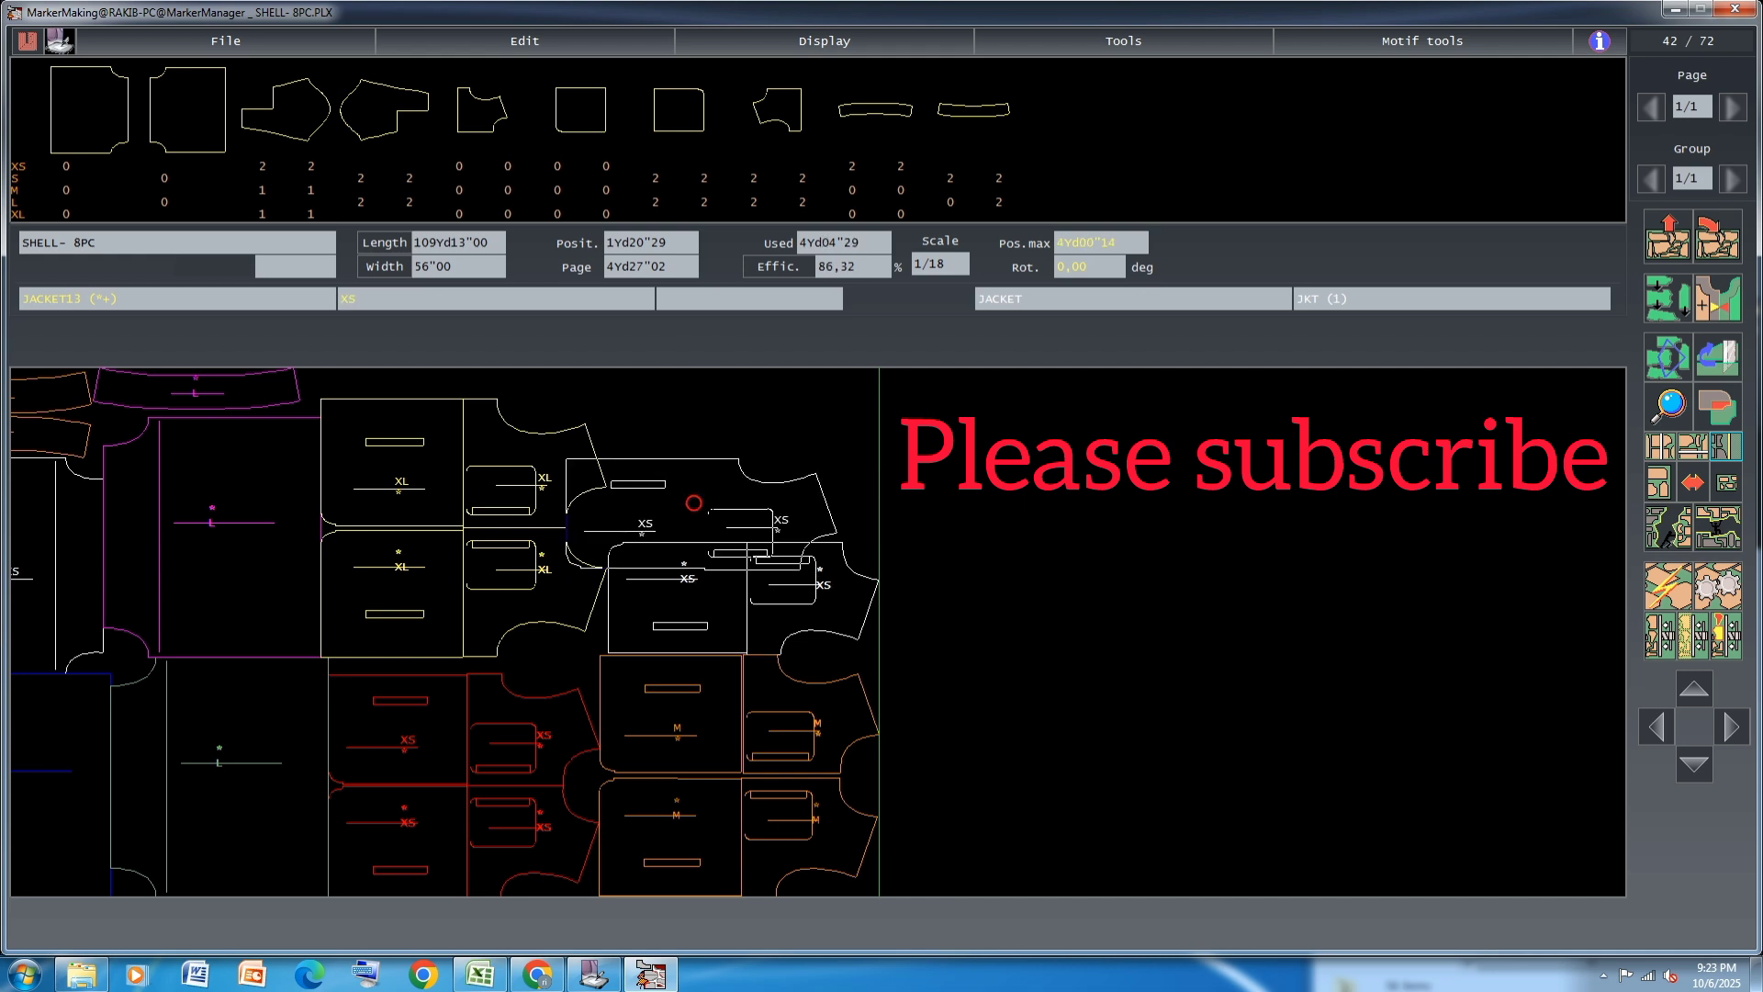
left_click(744, 495)
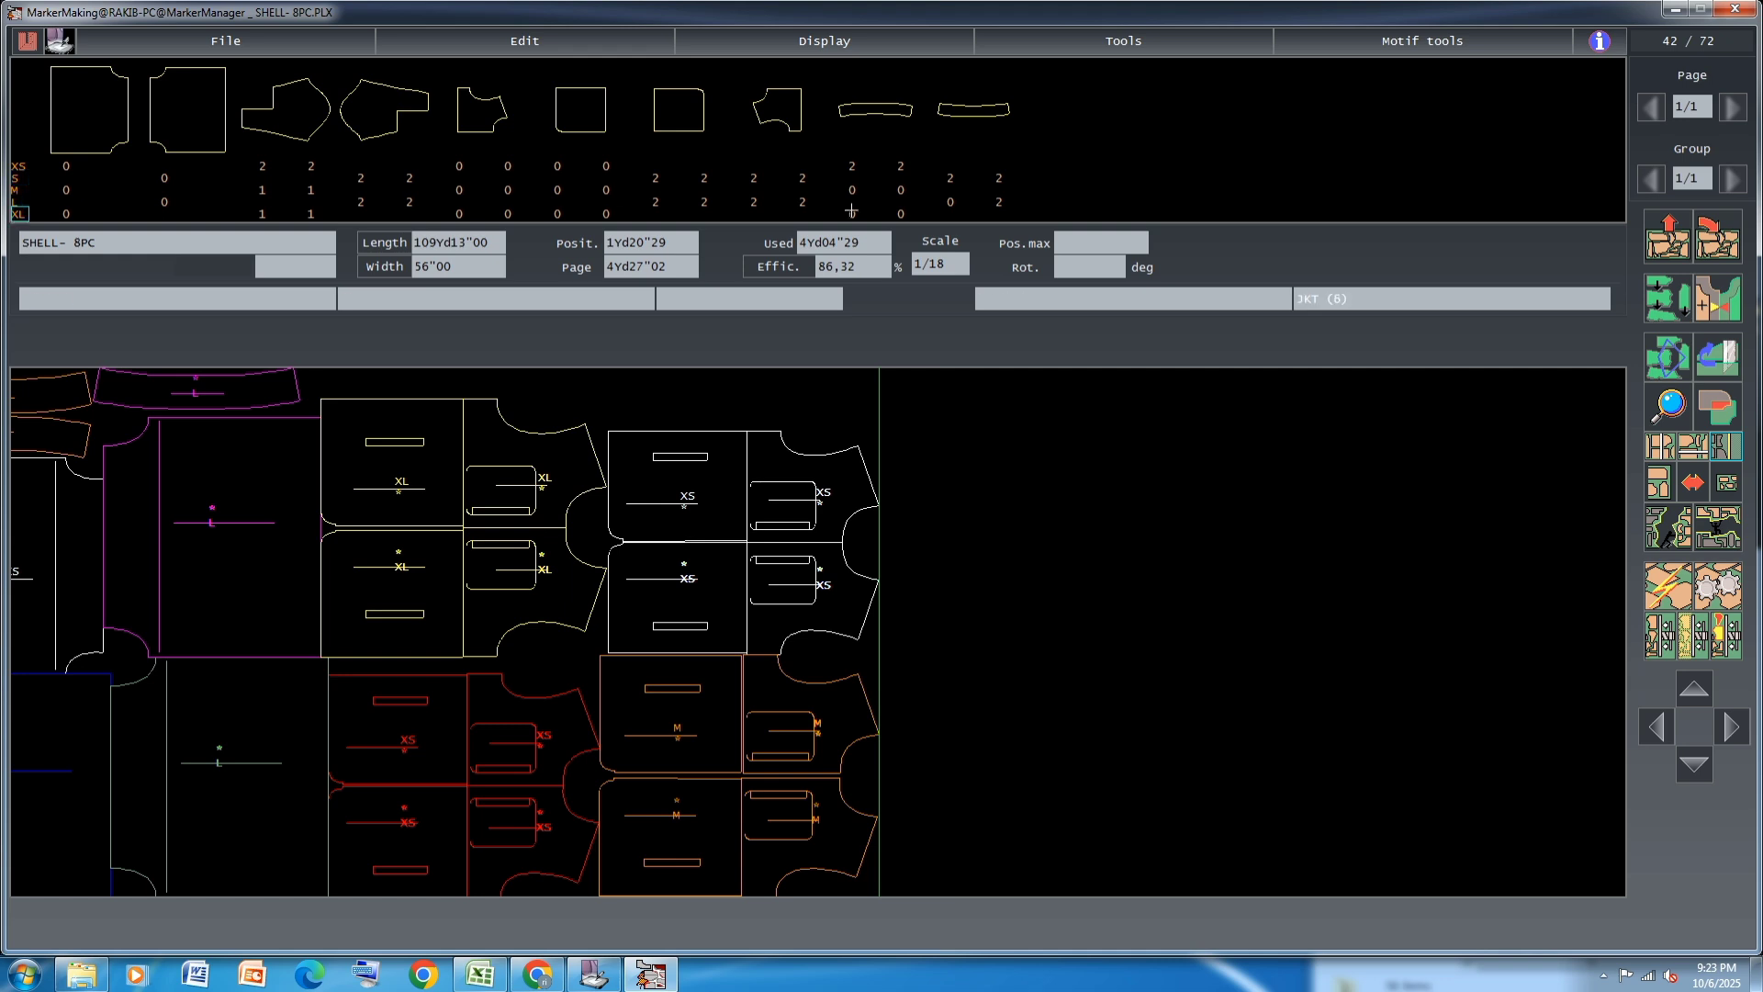
Place all remaining size S and L JACKET13 and JACKET12 pieces in the marker after the M and white XS pairs
left_click(655, 201)
left_click(658, 178)
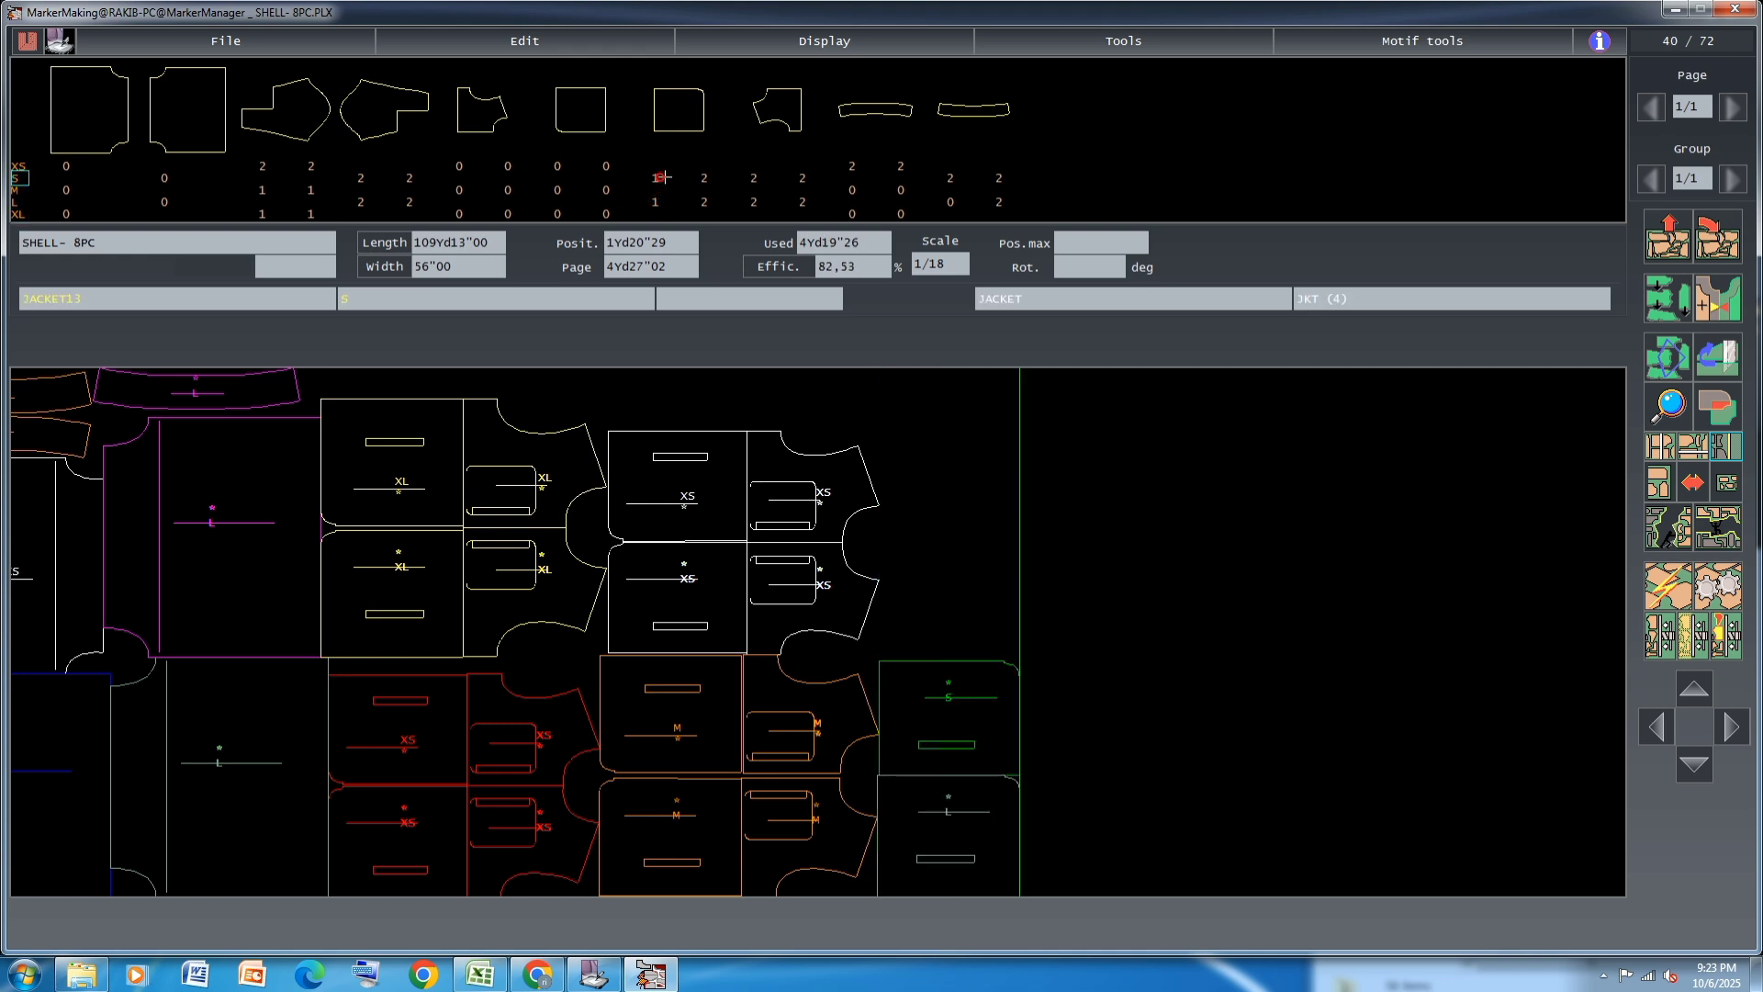
left_click(655, 199)
left_click(657, 176)
right_click(706, 178)
right_click(705, 199)
right_click(754, 177)
right_click(754, 201)
left_click(804, 177)
left_click(805, 177)
right_click(804, 202)
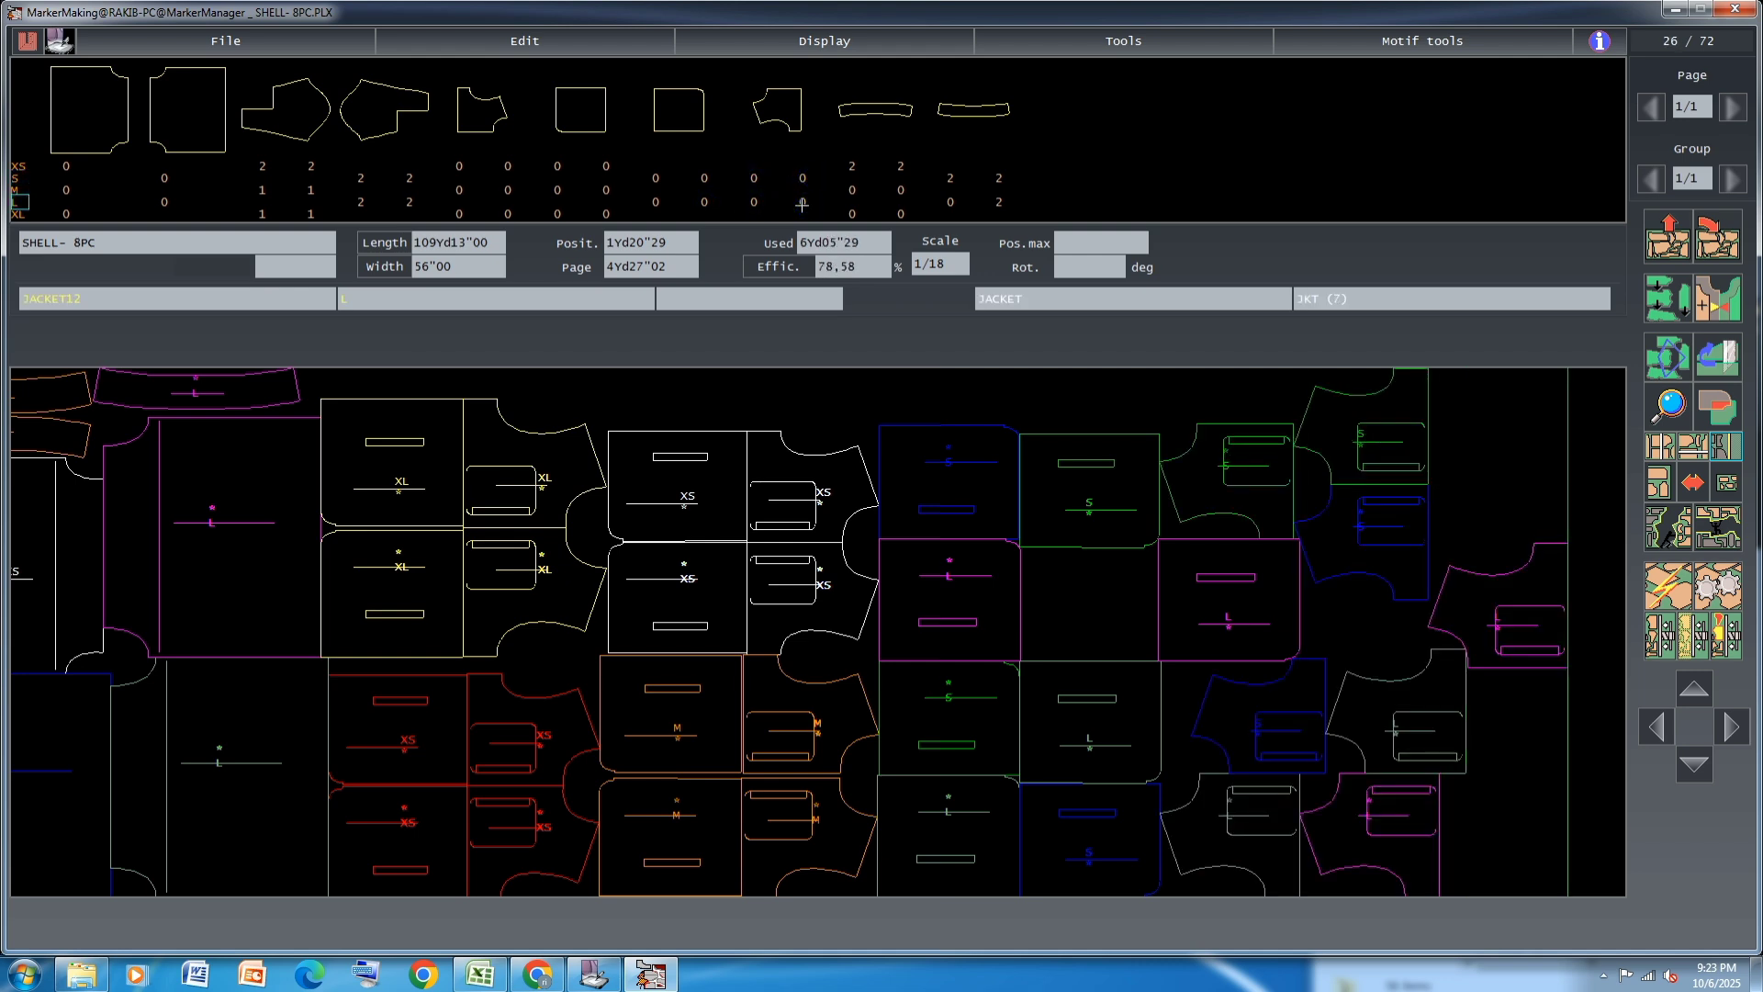
Move the two magenta L JACKET12 pieces and one blue S JACKET12 piece outward, fitting the magenta pieces together
left_click(1515, 602)
left_click(1595, 474)
left_click(1379, 543)
left_click(1596, 841)
left_click(1395, 838)
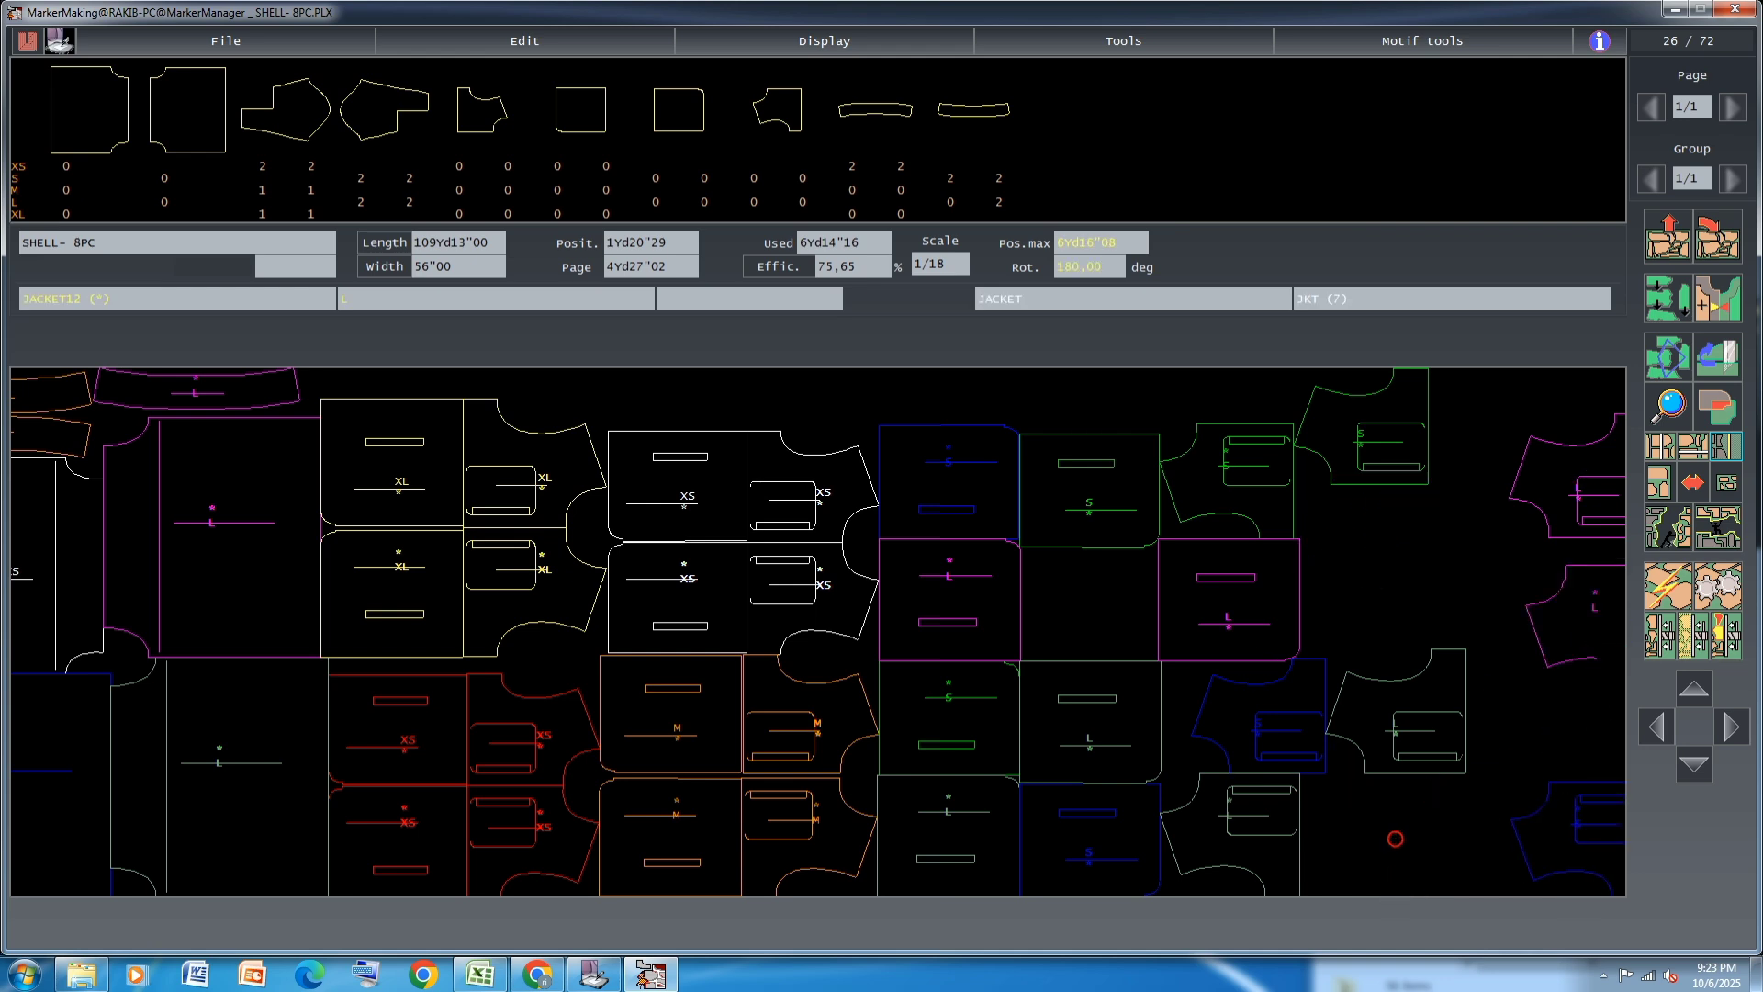
left_click(1531, 627)
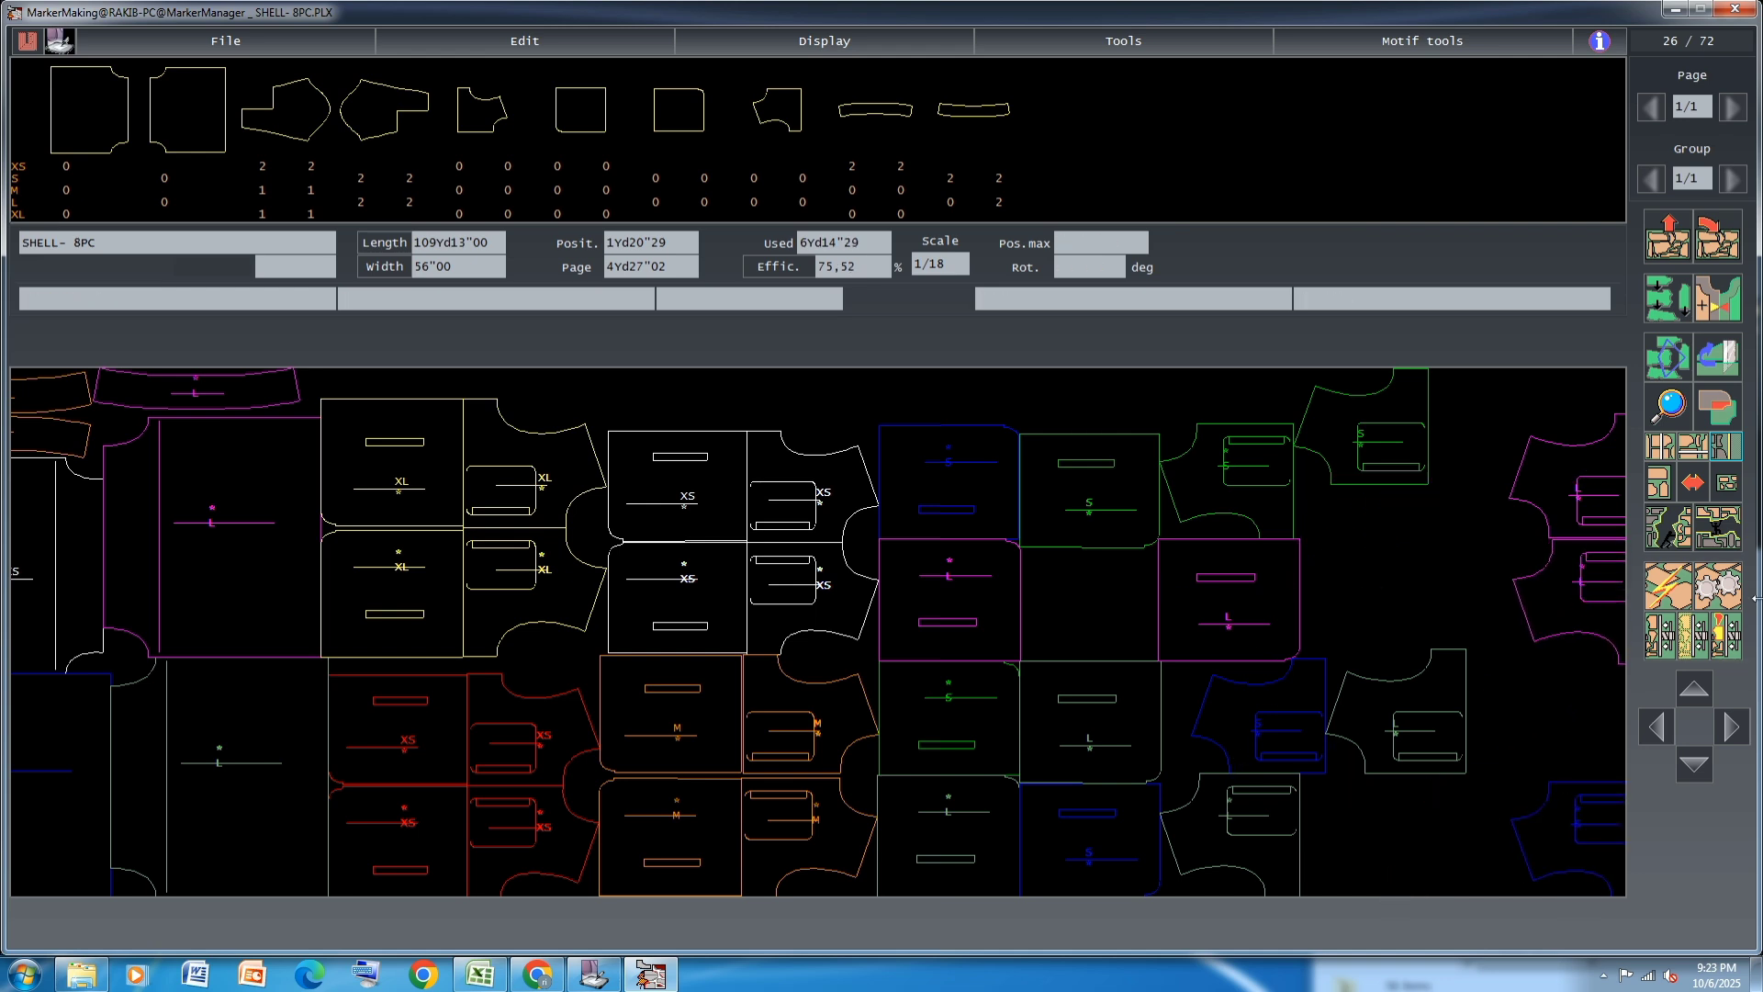
Fit the two magenta L JACKET13 pieces against the straight ends of the magenta L JACKET12 pieces
key("Right")
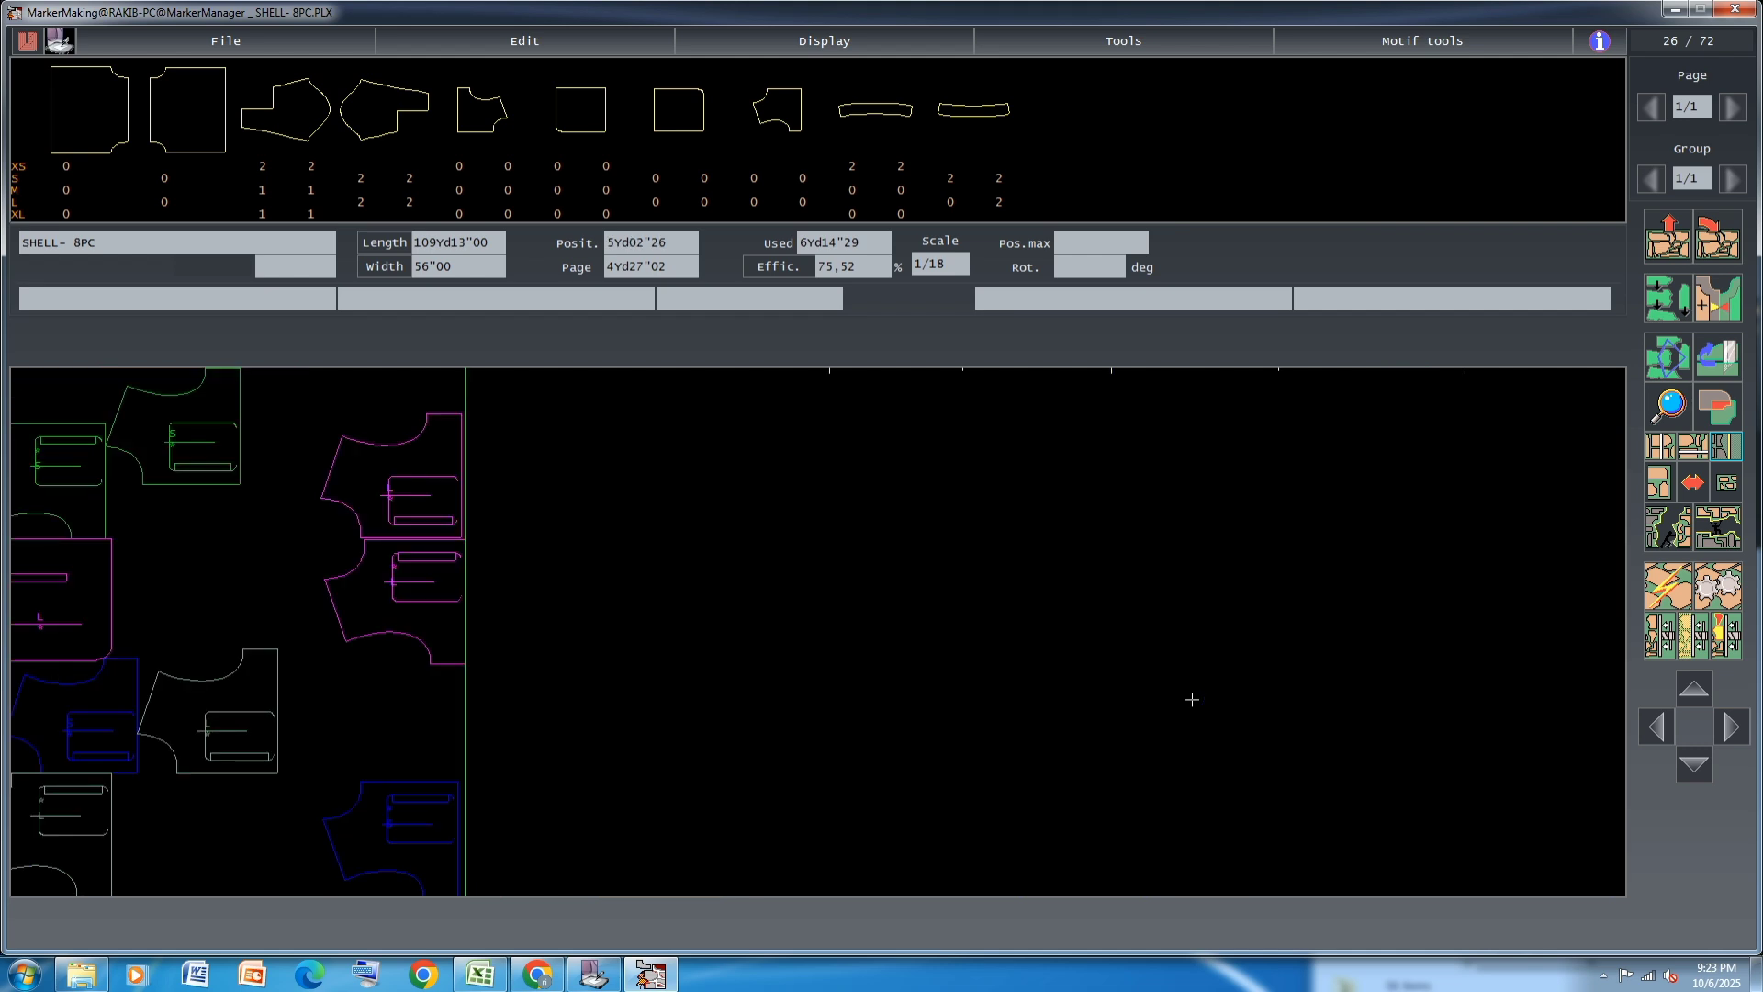
left_click(71, 590)
left_click(540, 617)
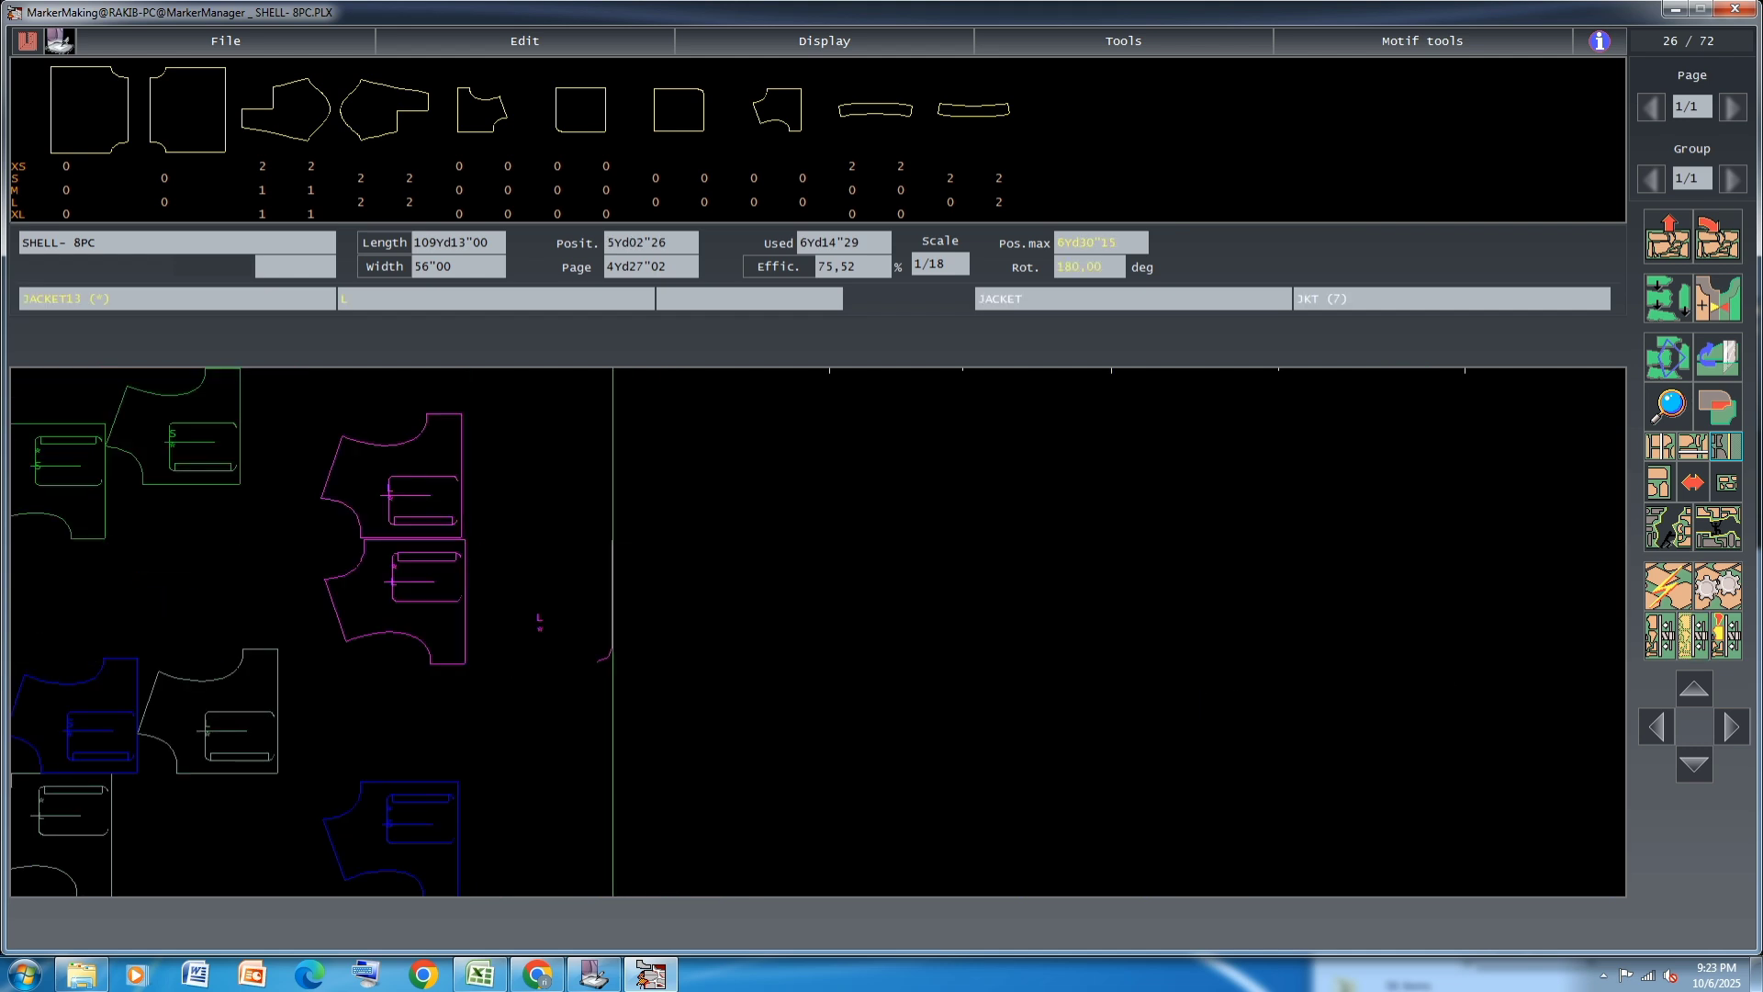
left_click(1728, 483)
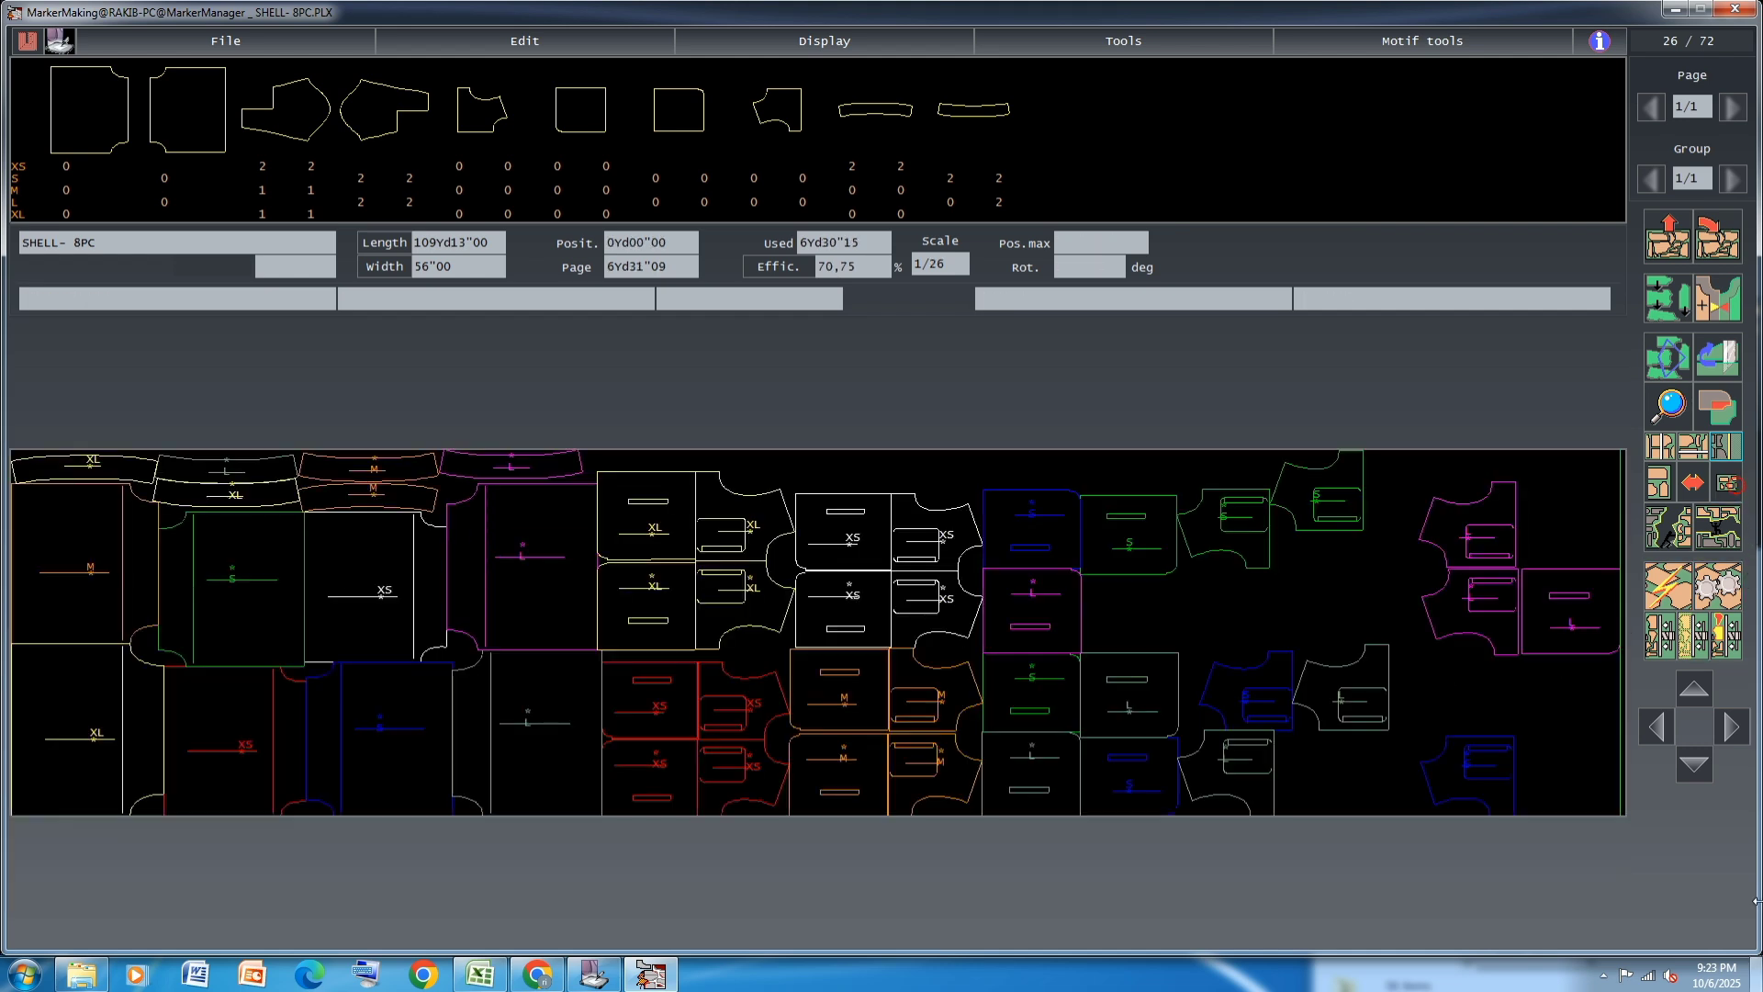
left_click(1049, 611)
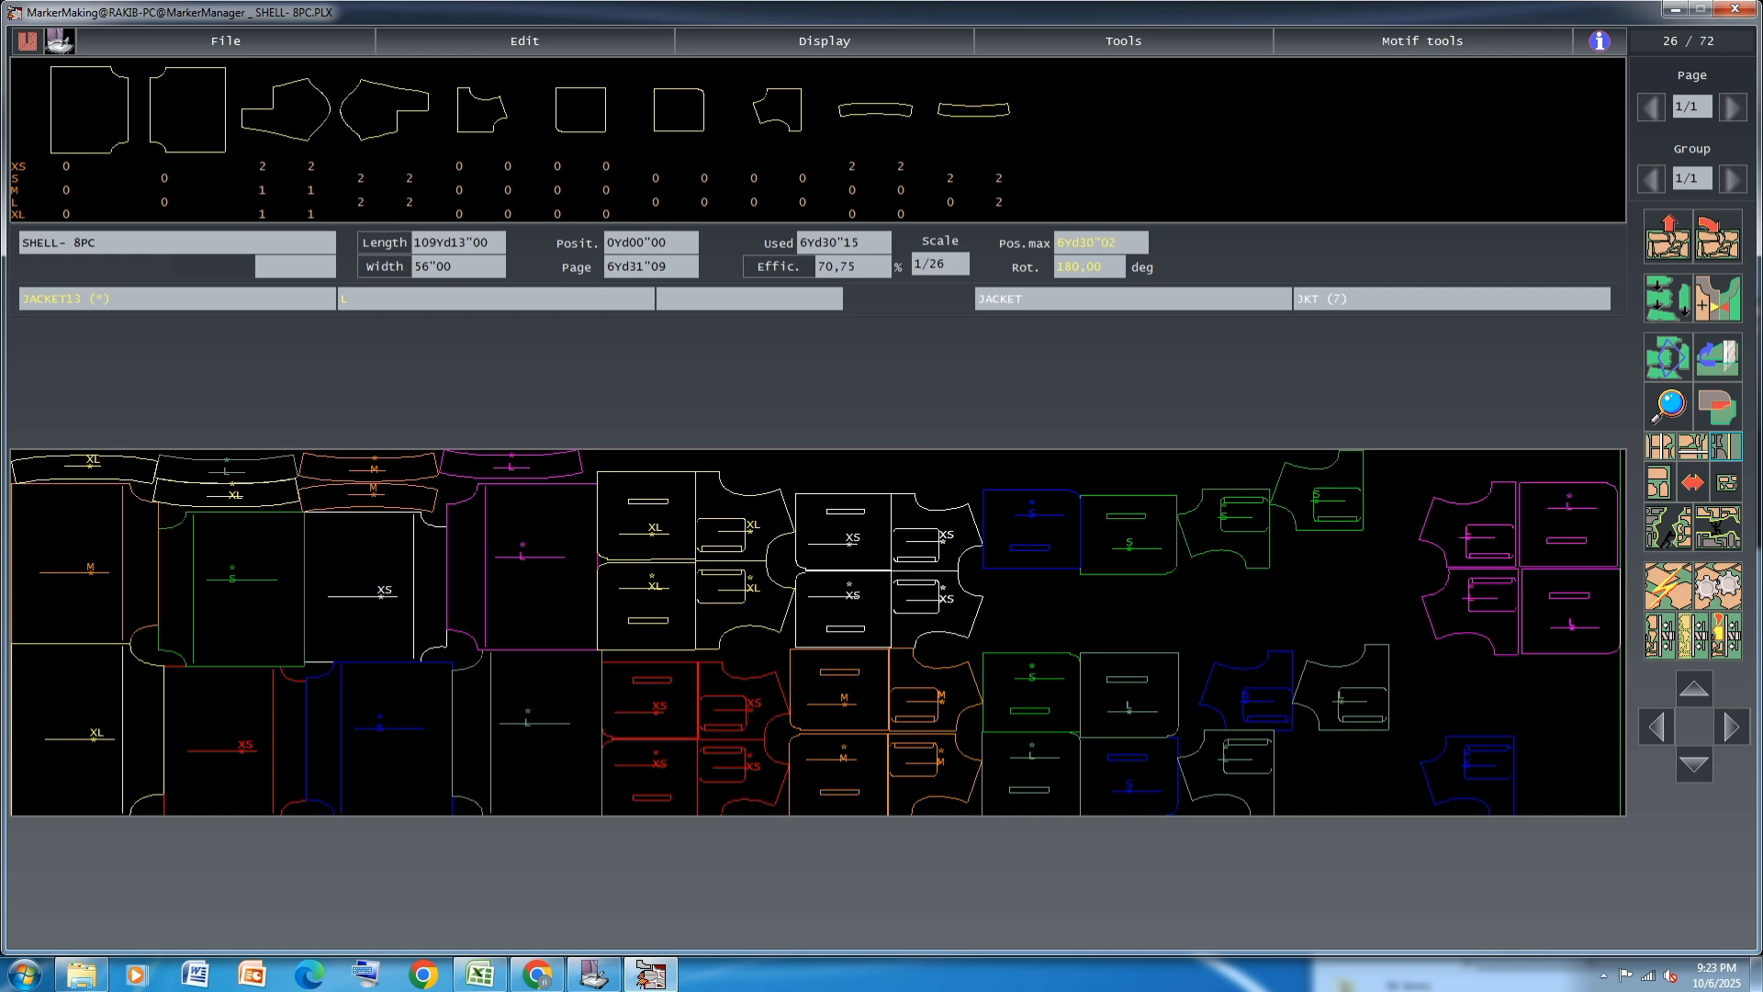
left_click(1581, 526)
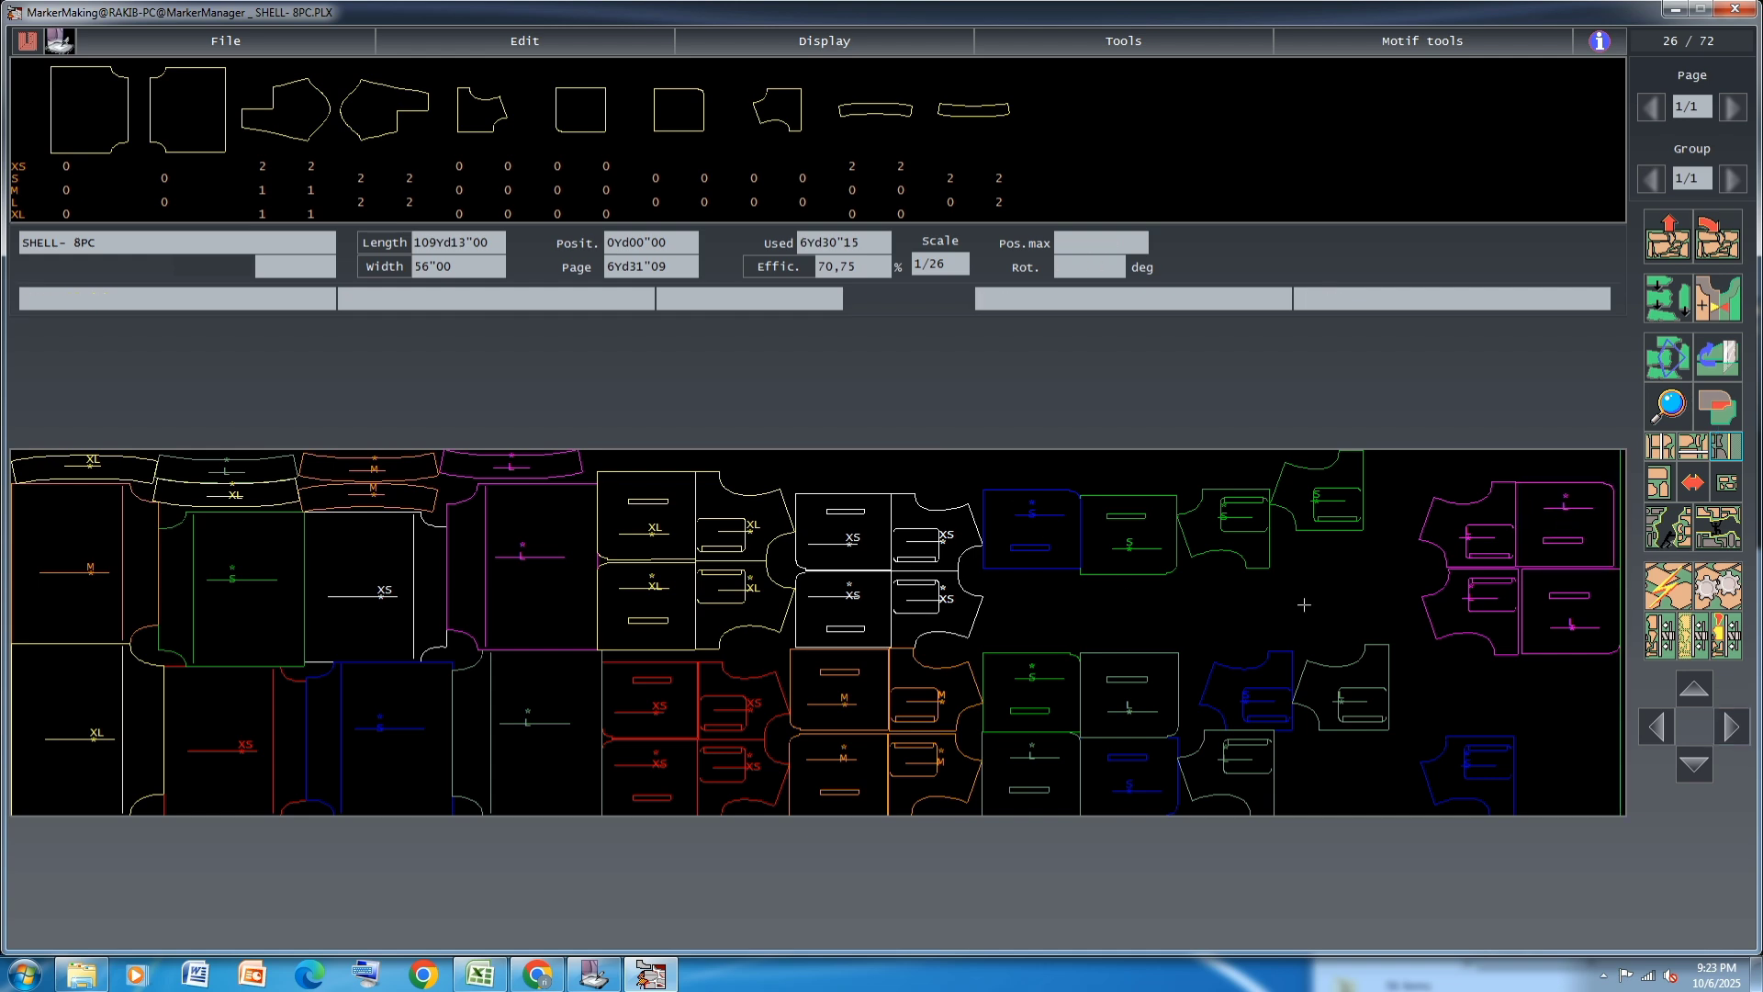
Close the gap beside the magenta L JACKET13 pieces and link each one with its adjoining magenta L JACKET12
left_click(1657, 370)
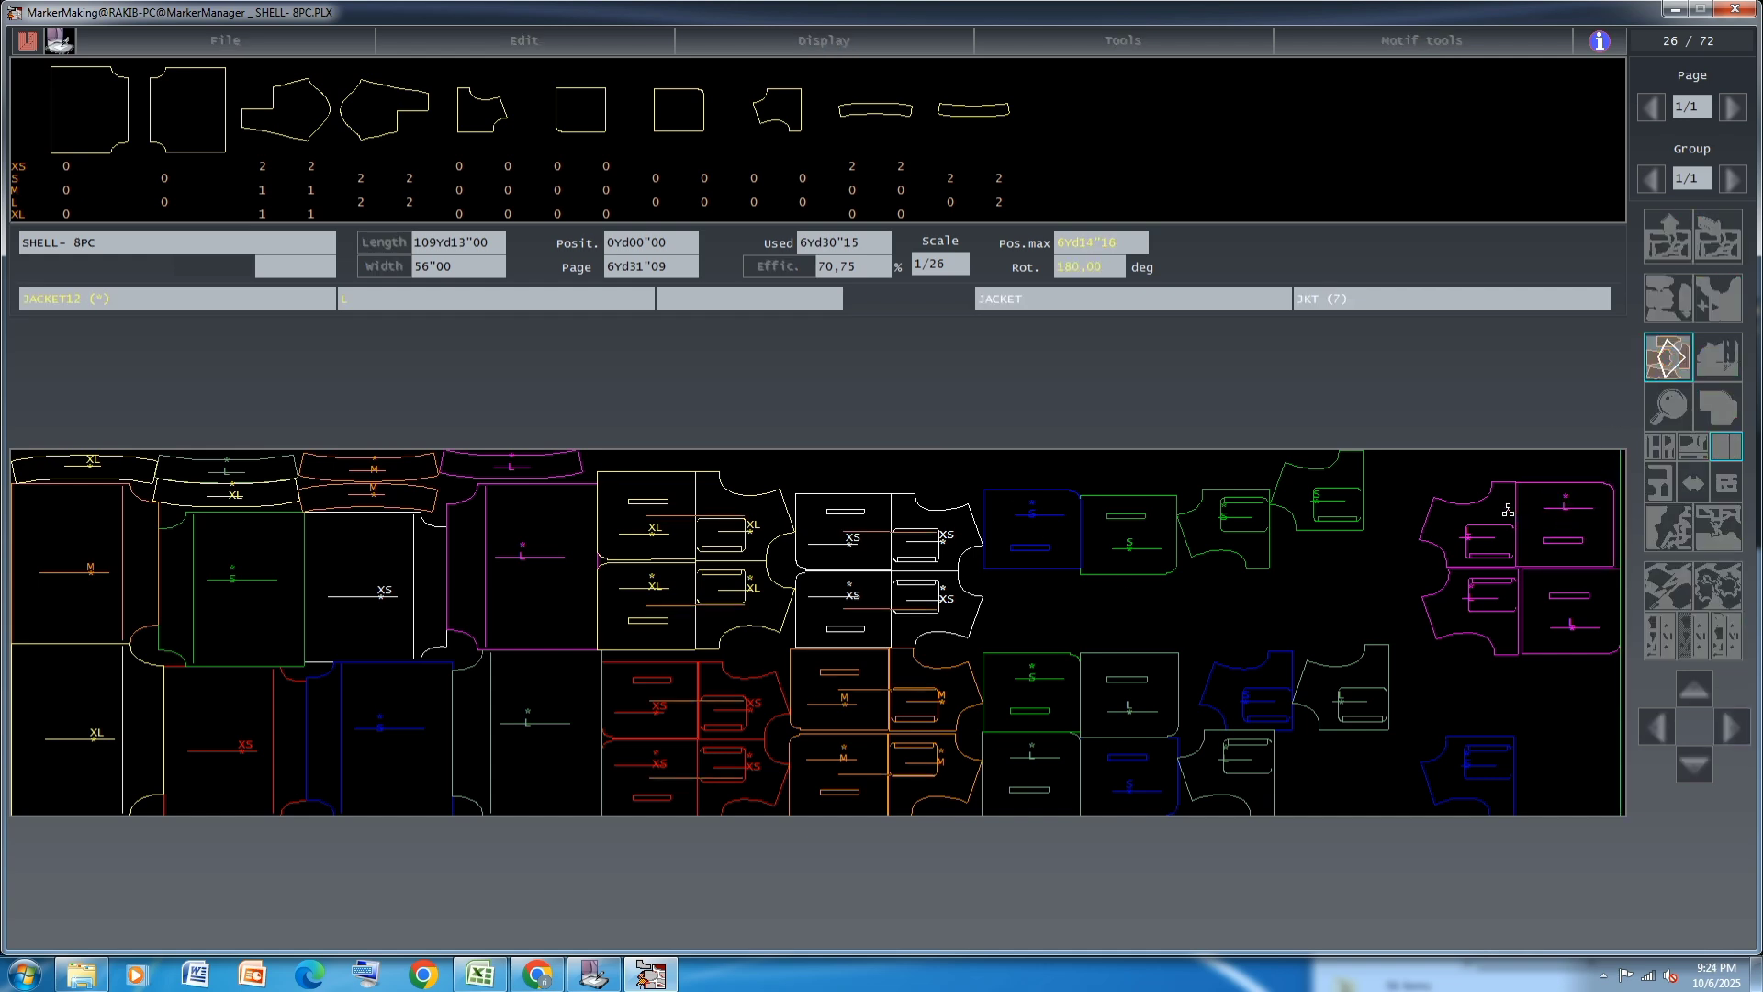
left_click(1673, 361)
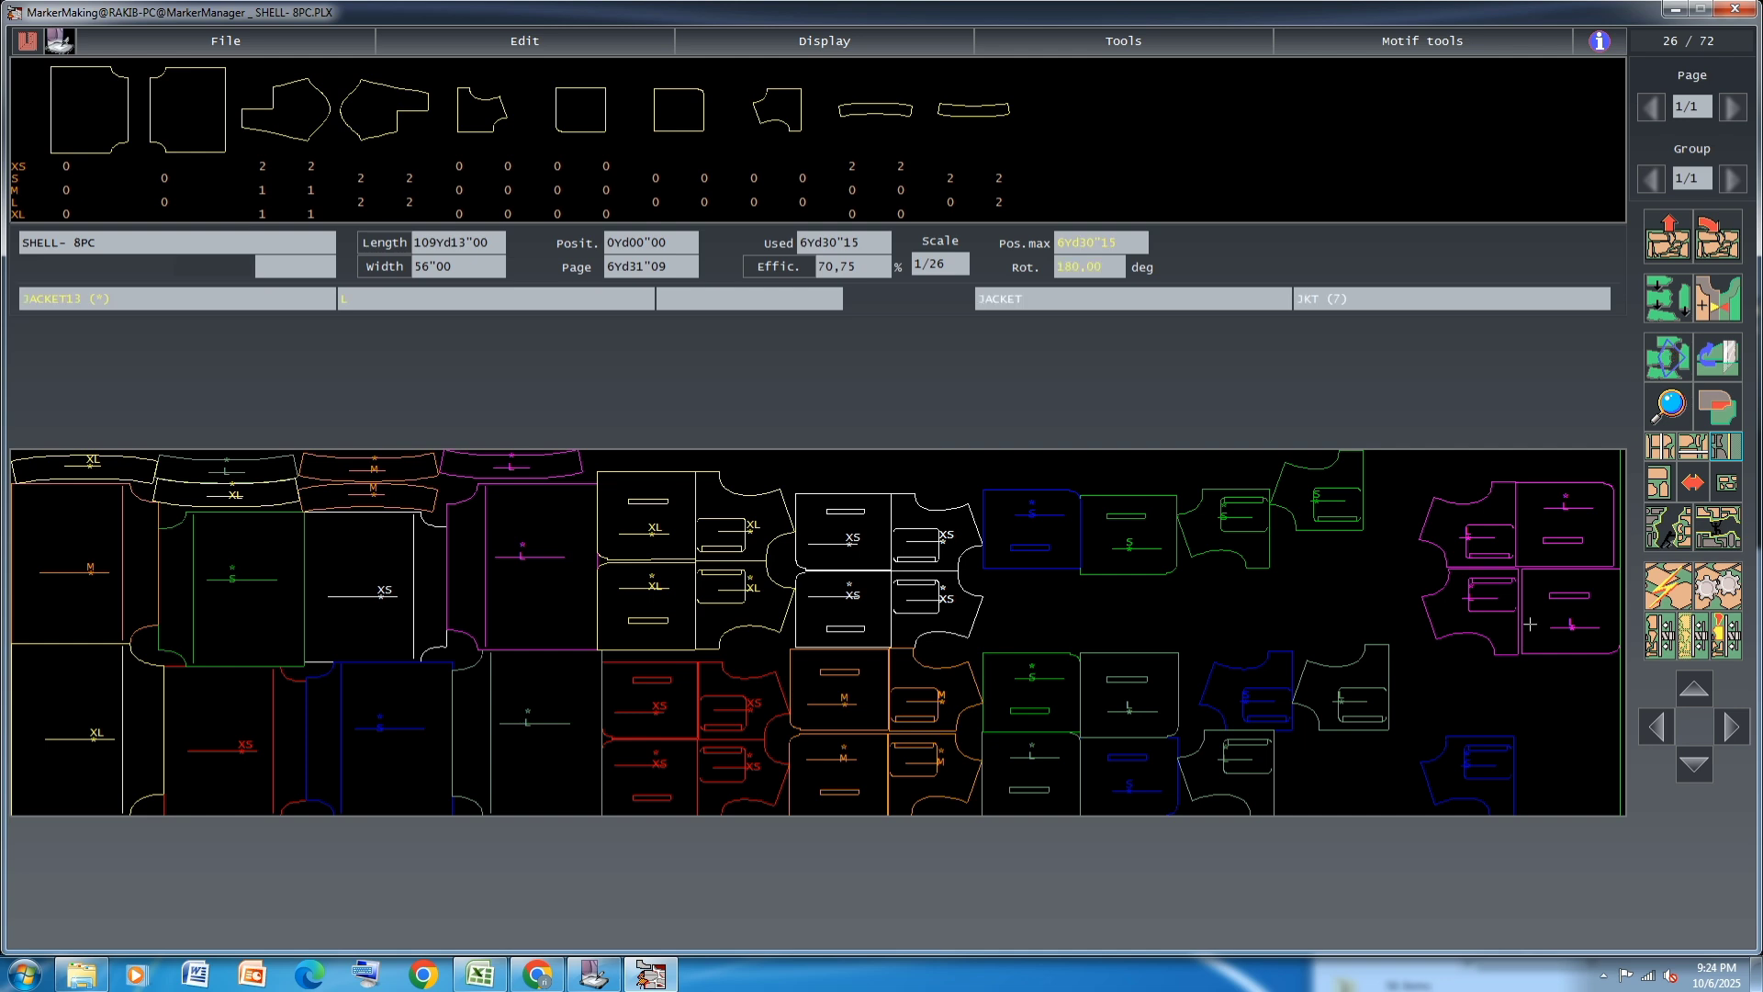
left_click(1538, 604)
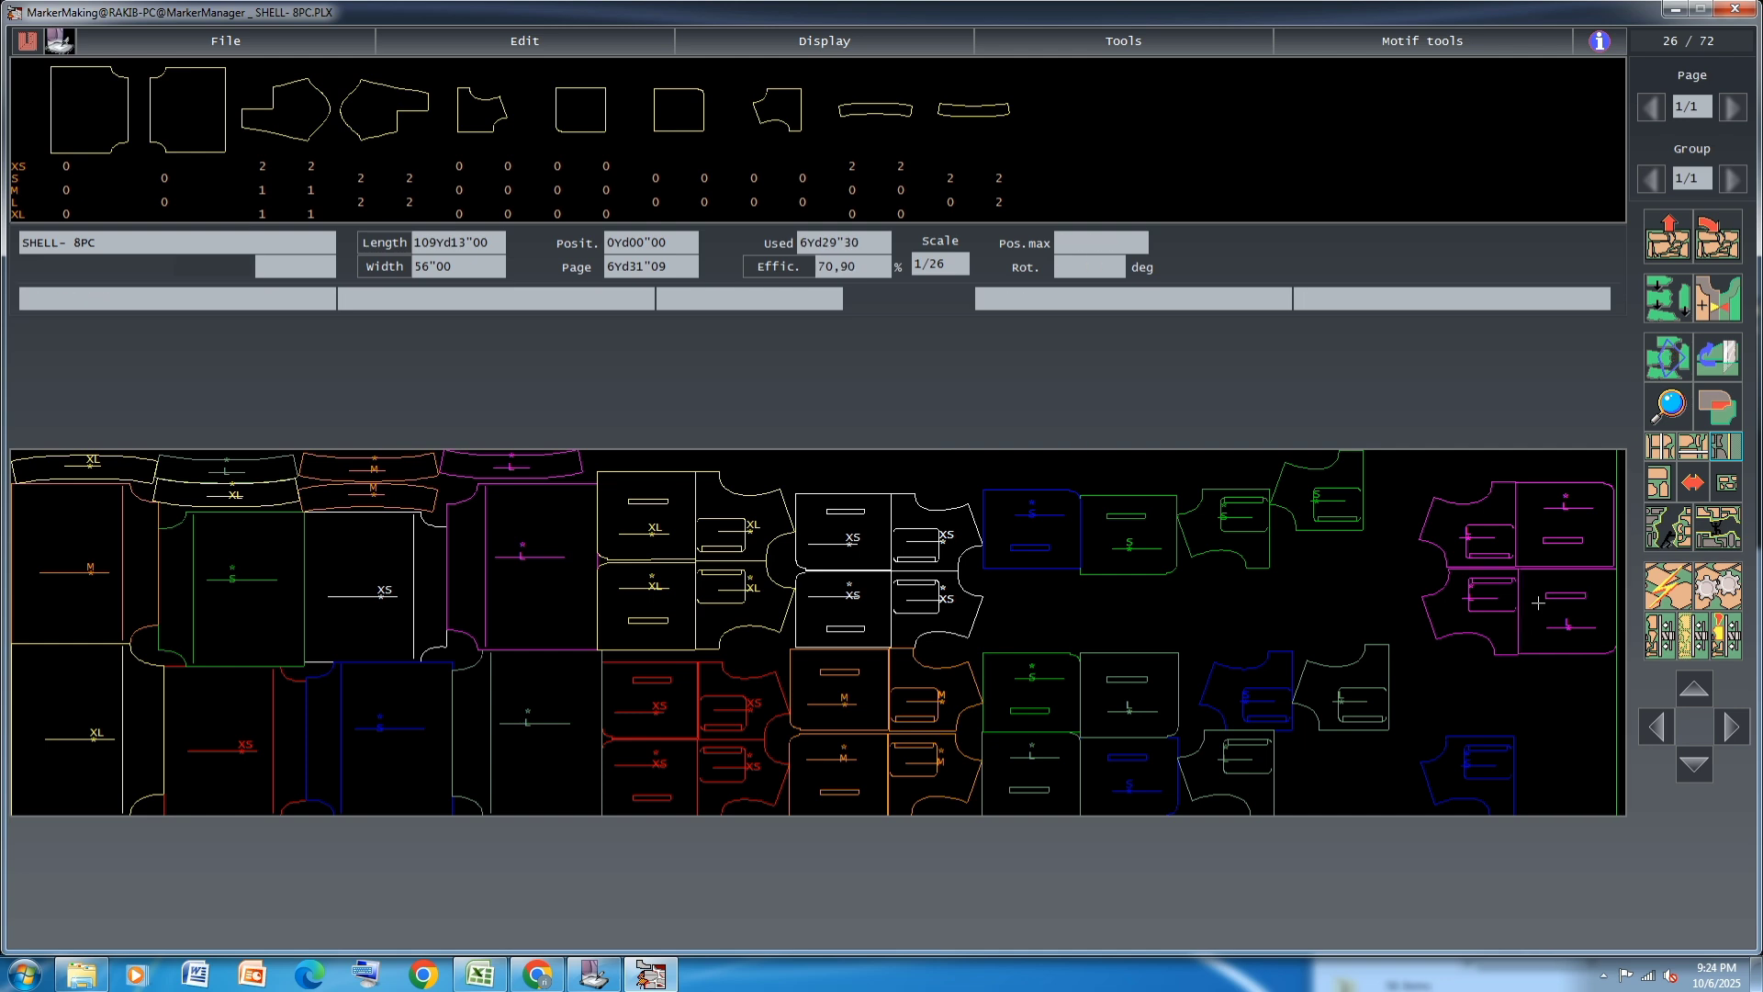
left_click(1668, 359)
left_click(1516, 618)
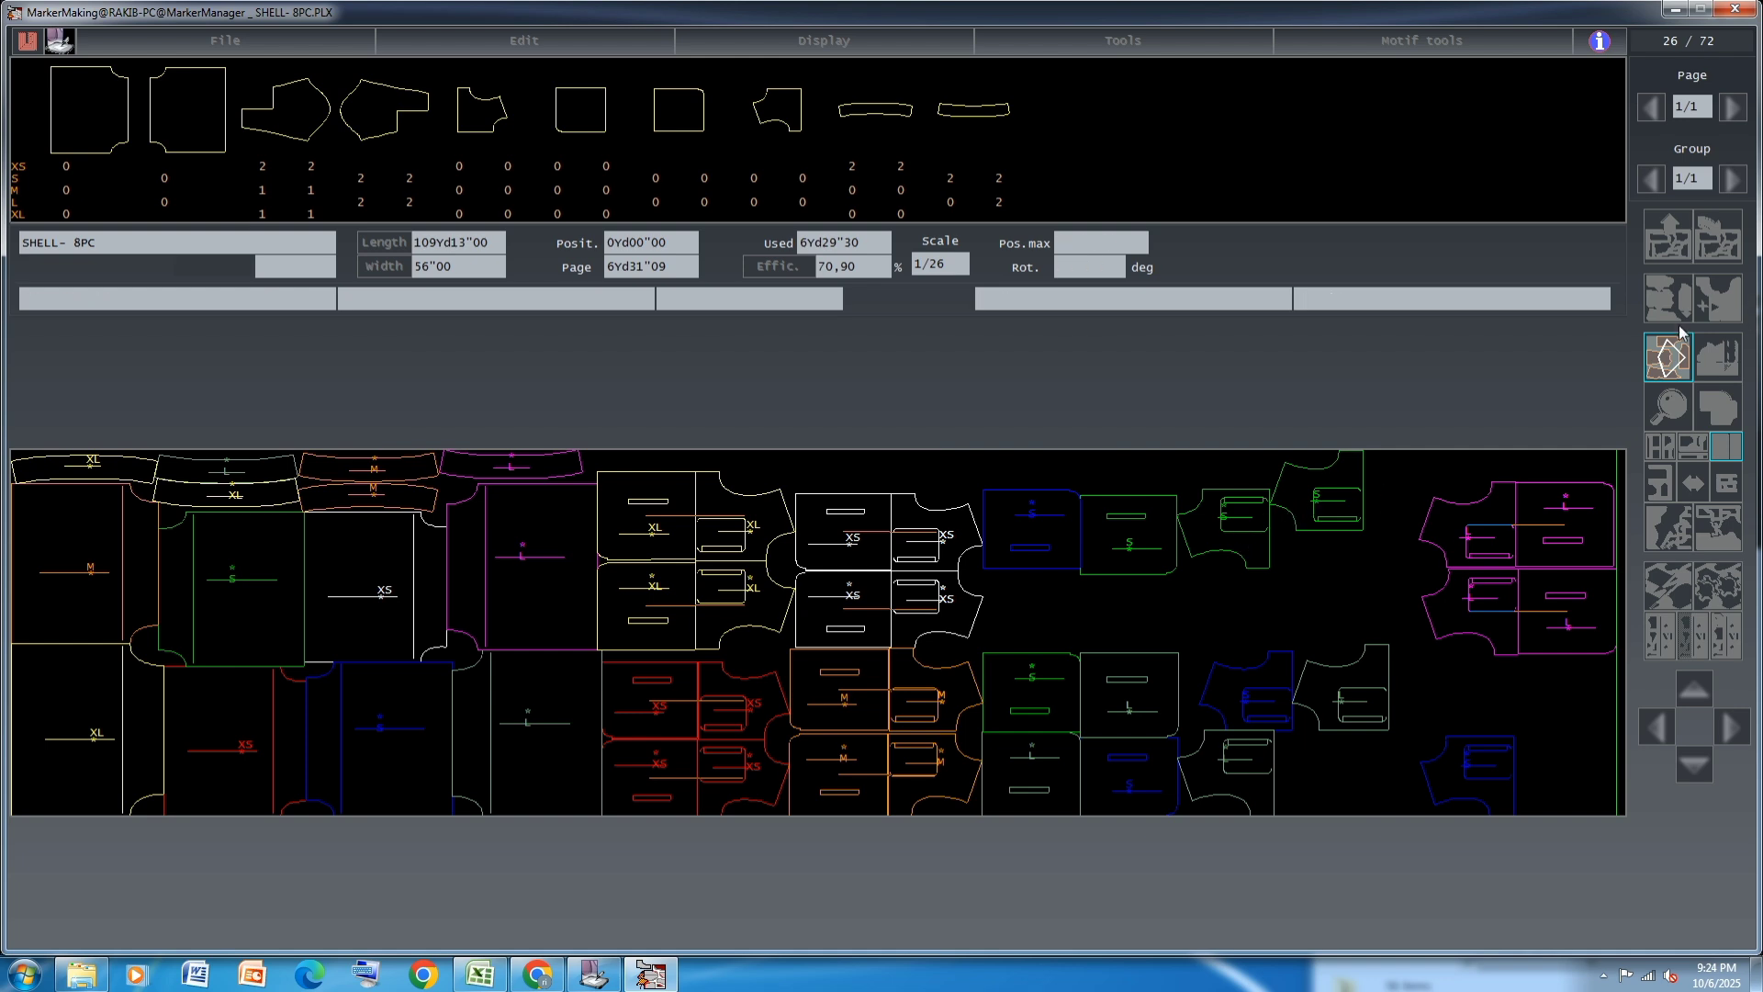
left_click(1678, 361)
Bring the two green S JACKET12 pieces together as a mirrored pair in the open area before the magenta L pairs
left_click(1235, 518)
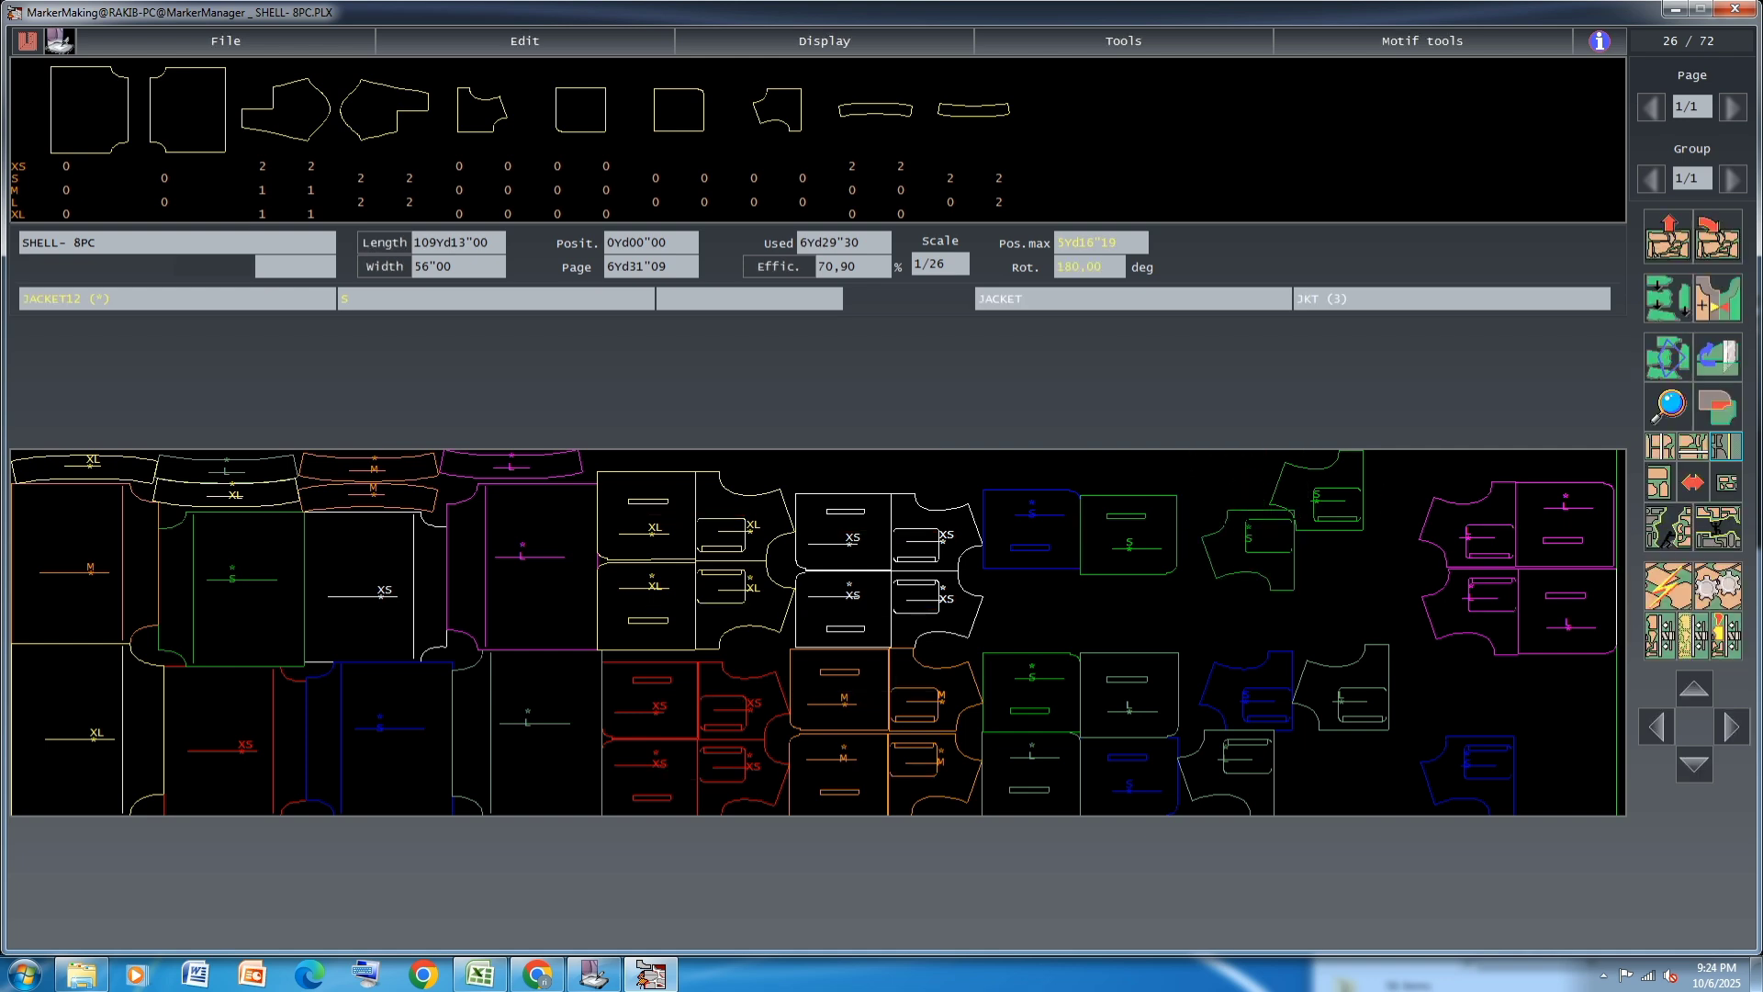
left_click(1317, 583)
left_click(1325, 520)
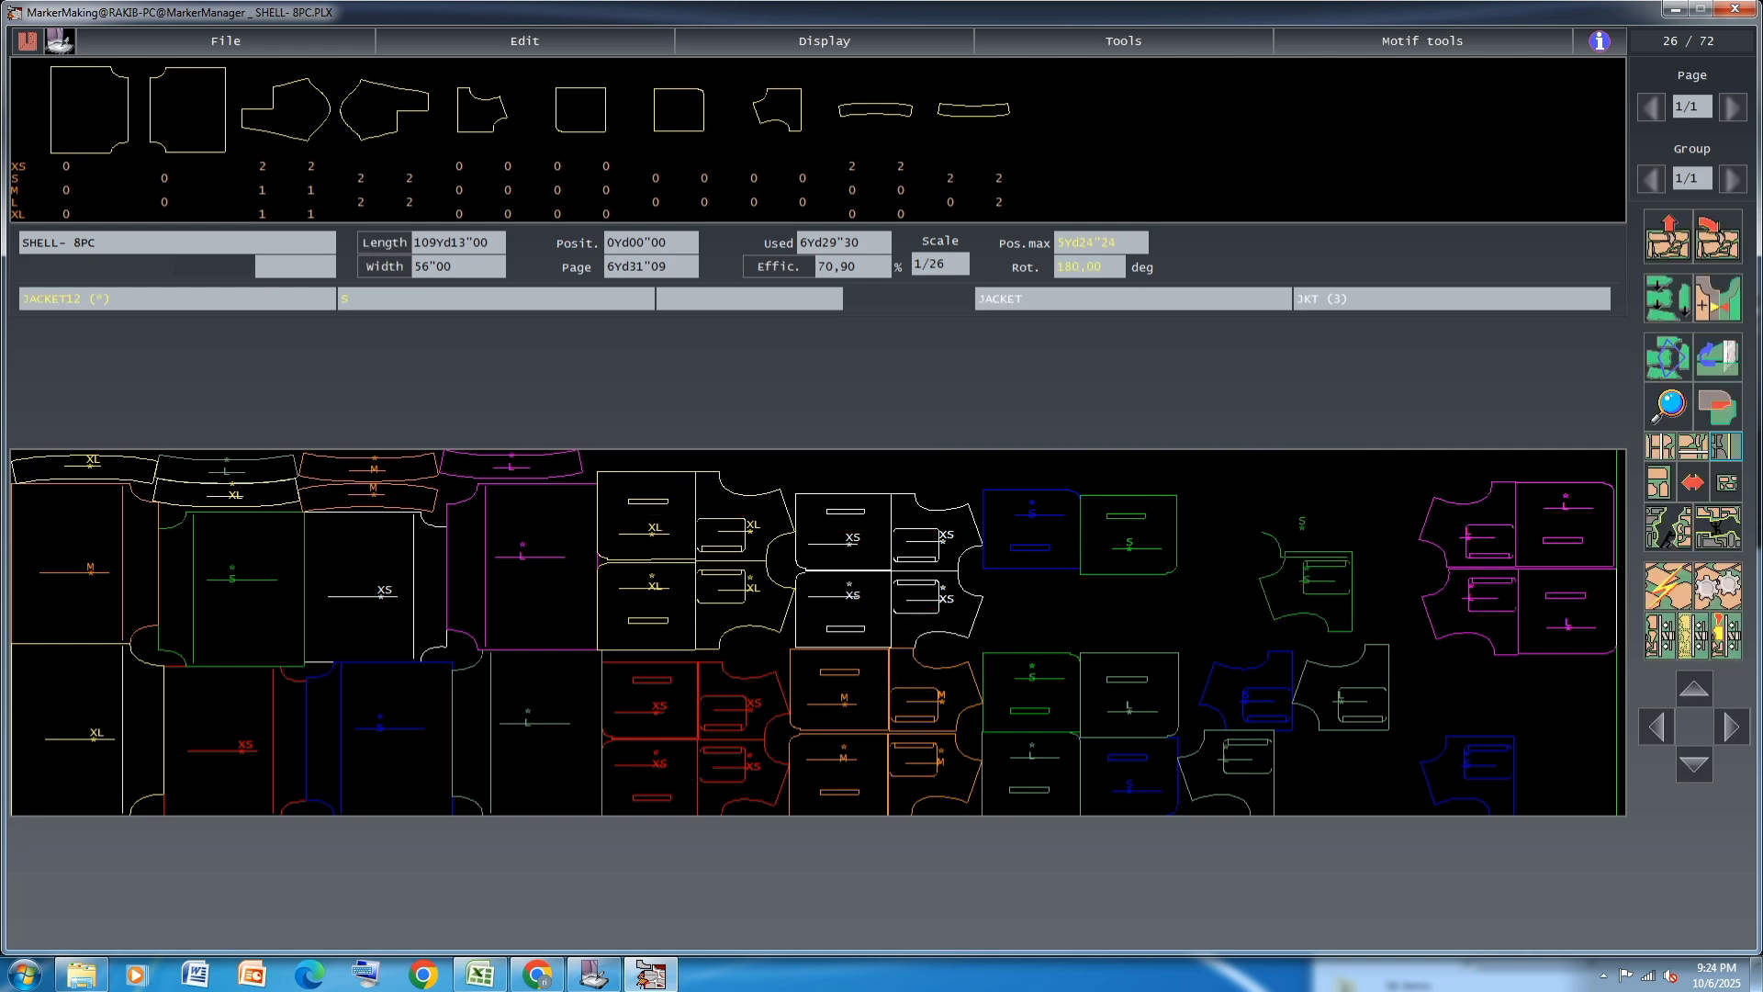
left_click(1311, 507)
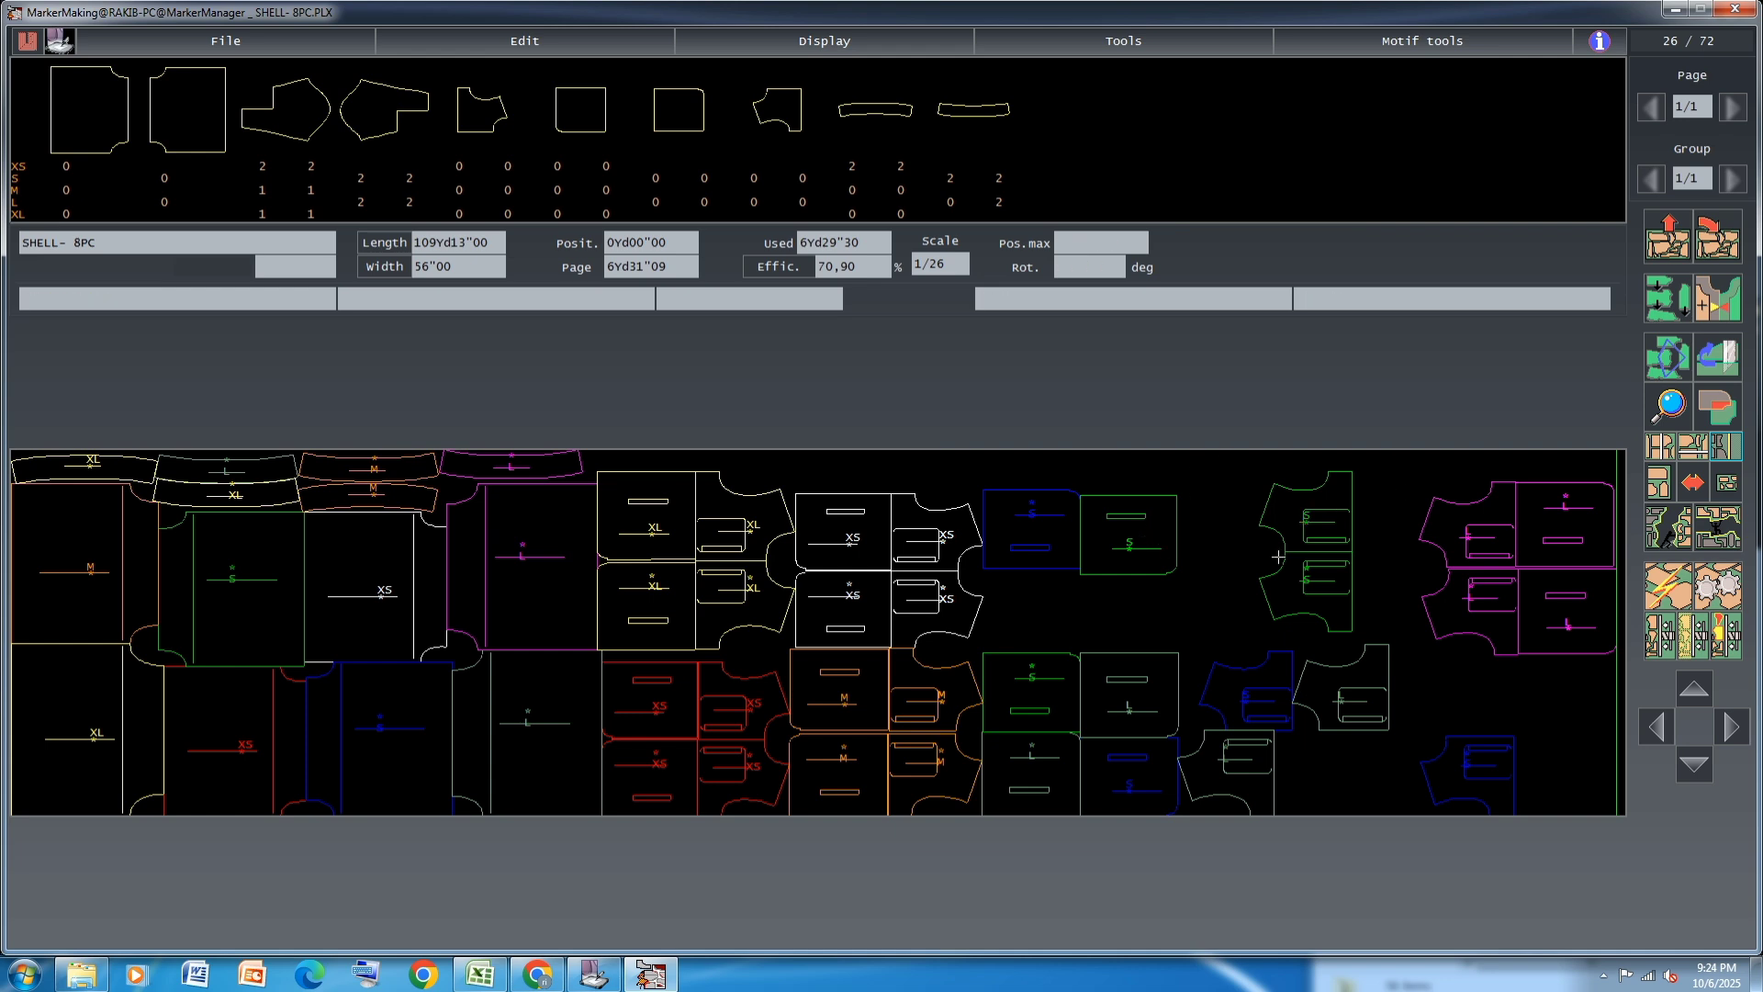
Move one green S JACKET13, one blue S JACKET13 and both blue S JACKET12 pieces outward to clear space beside the white XS pairs
left_click(1109, 540)
left_click(1560, 771)
left_click(1027, 528)
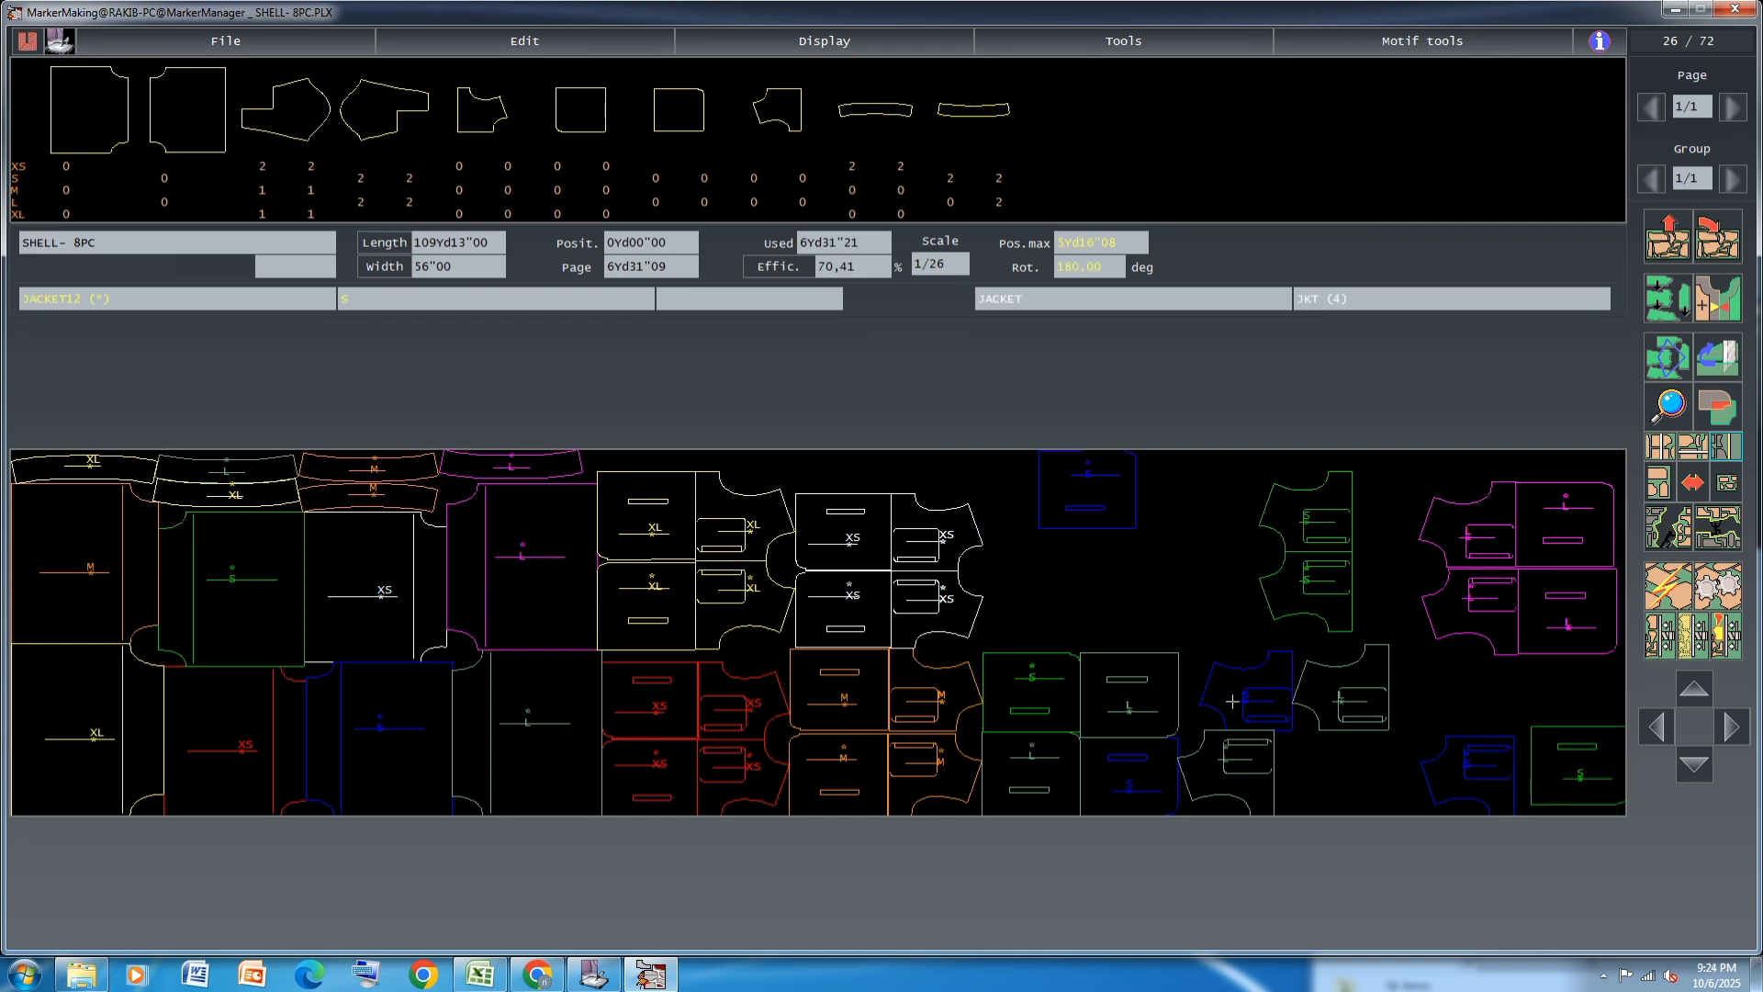
left_click(1463, 775)
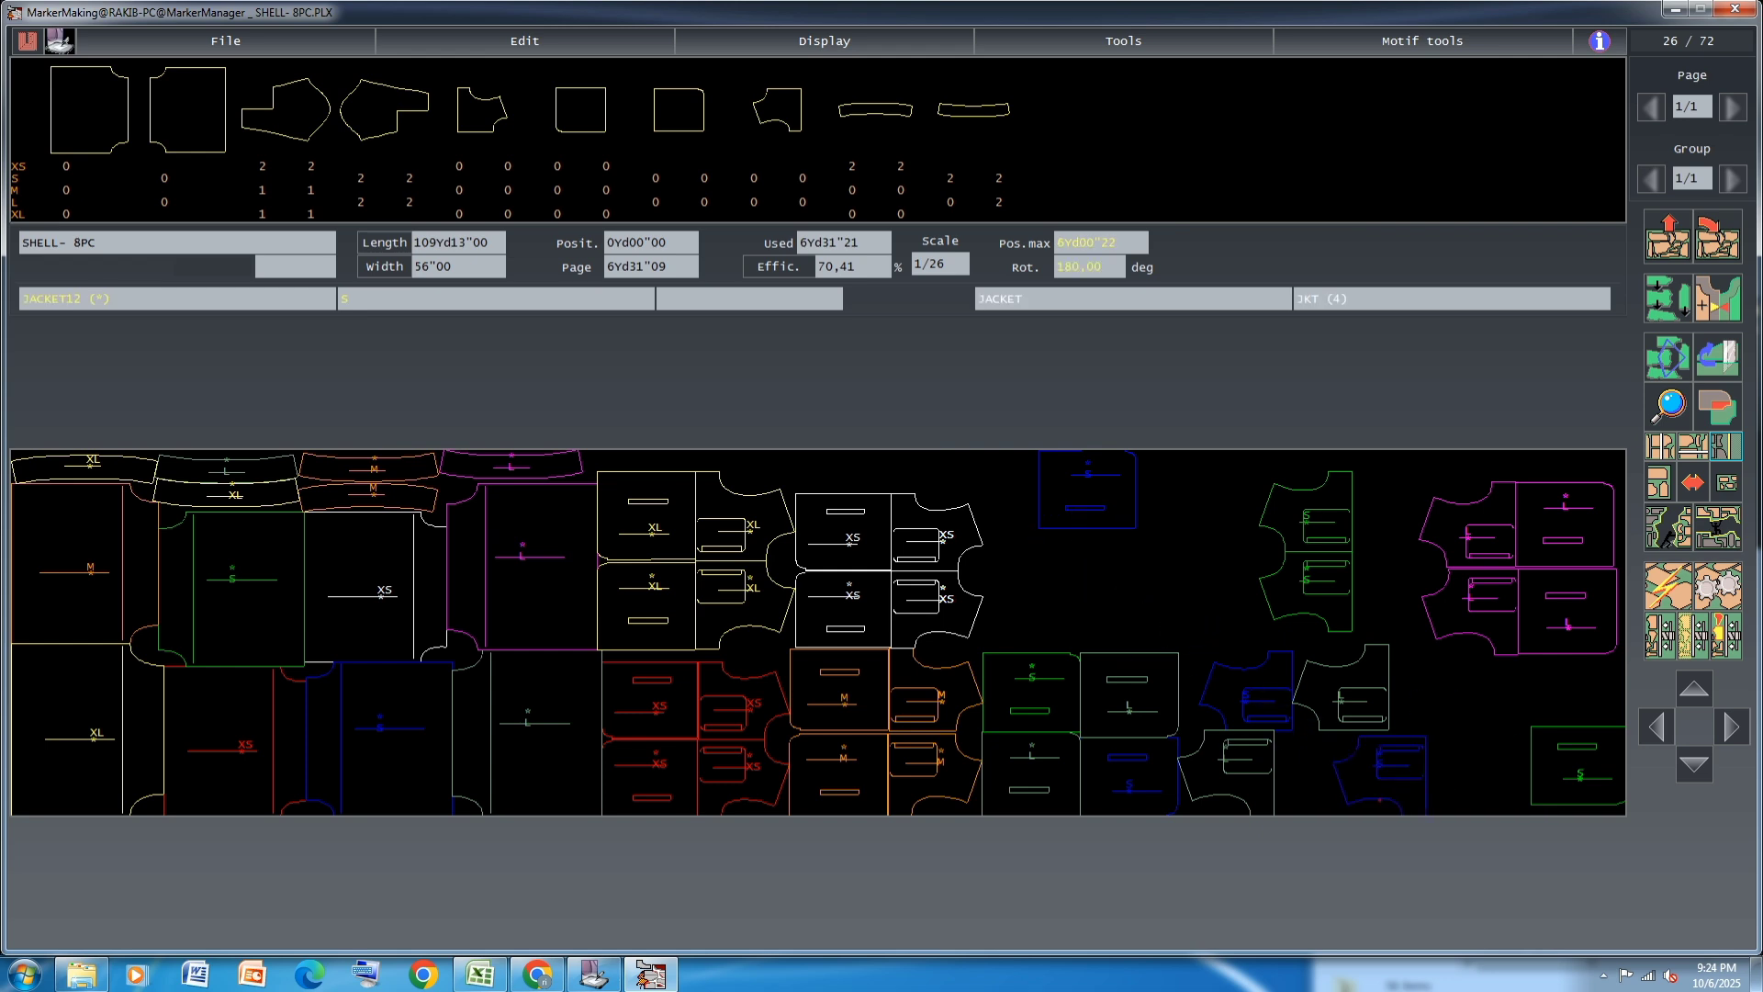
left_click(1256, 699)
left_click(1480, 712)
left_click(1075, 473)
left_click(1240, 659)
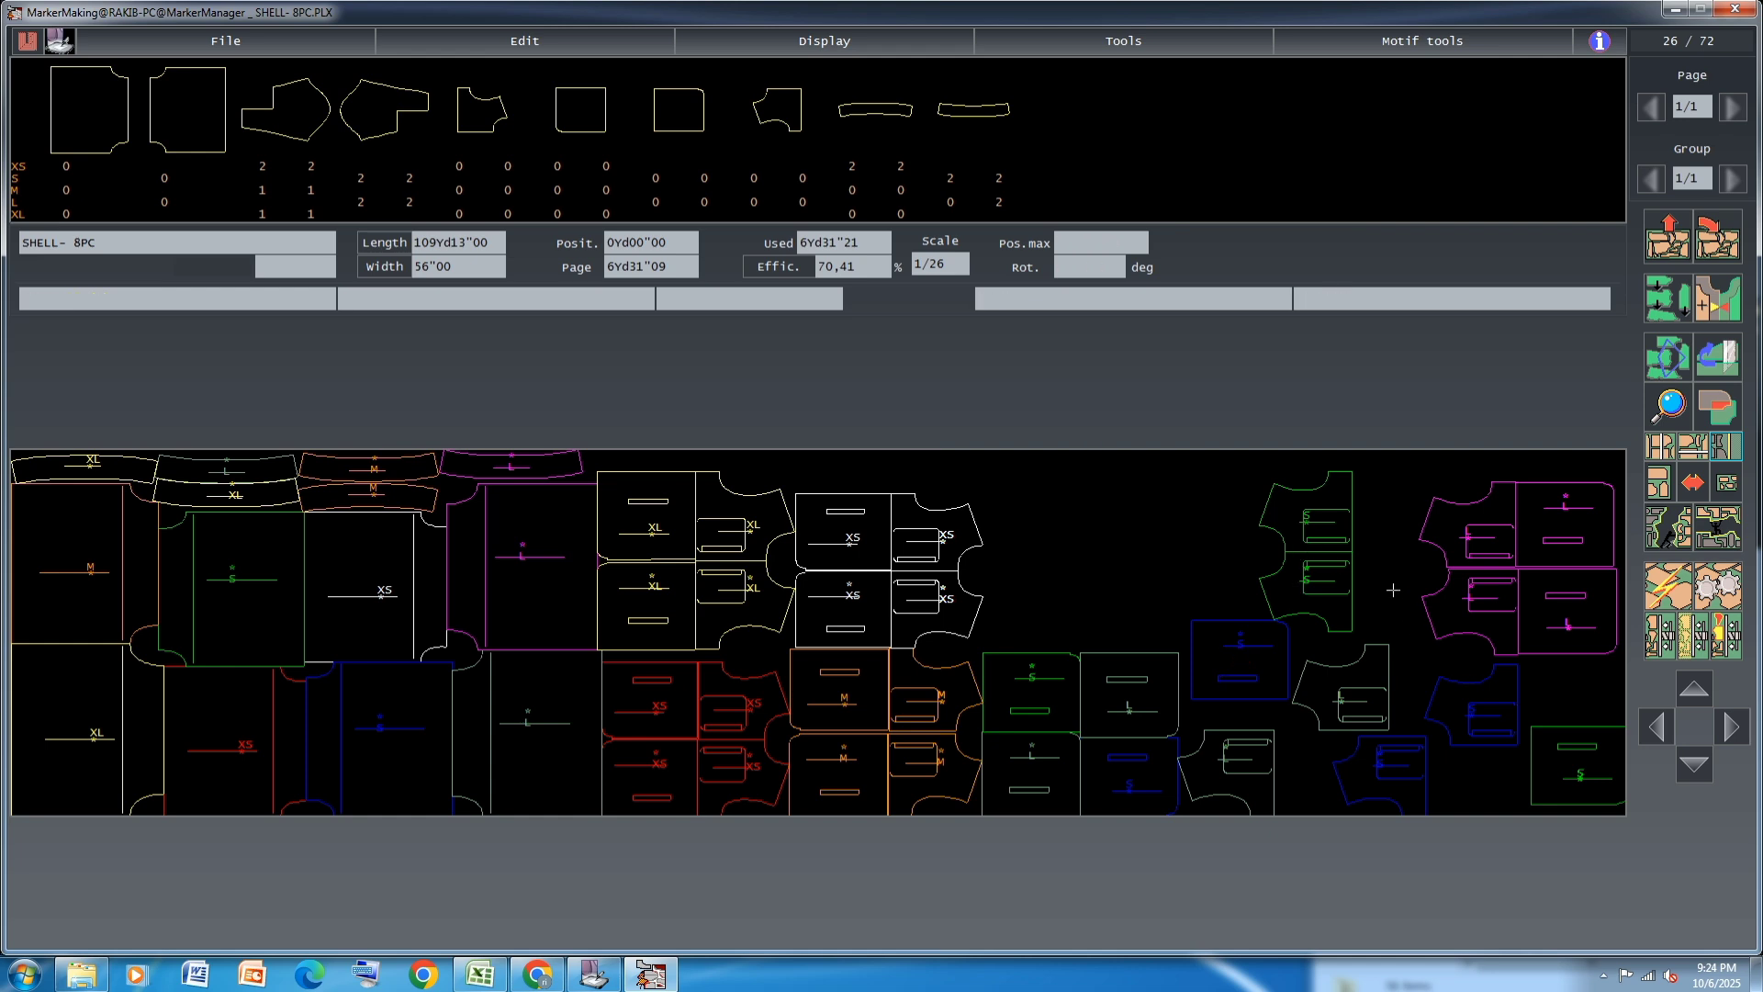
Link the two green S JACKET12 pieces and fit them together against the curved ends of the white XS pairs
left_click(1669, 370)
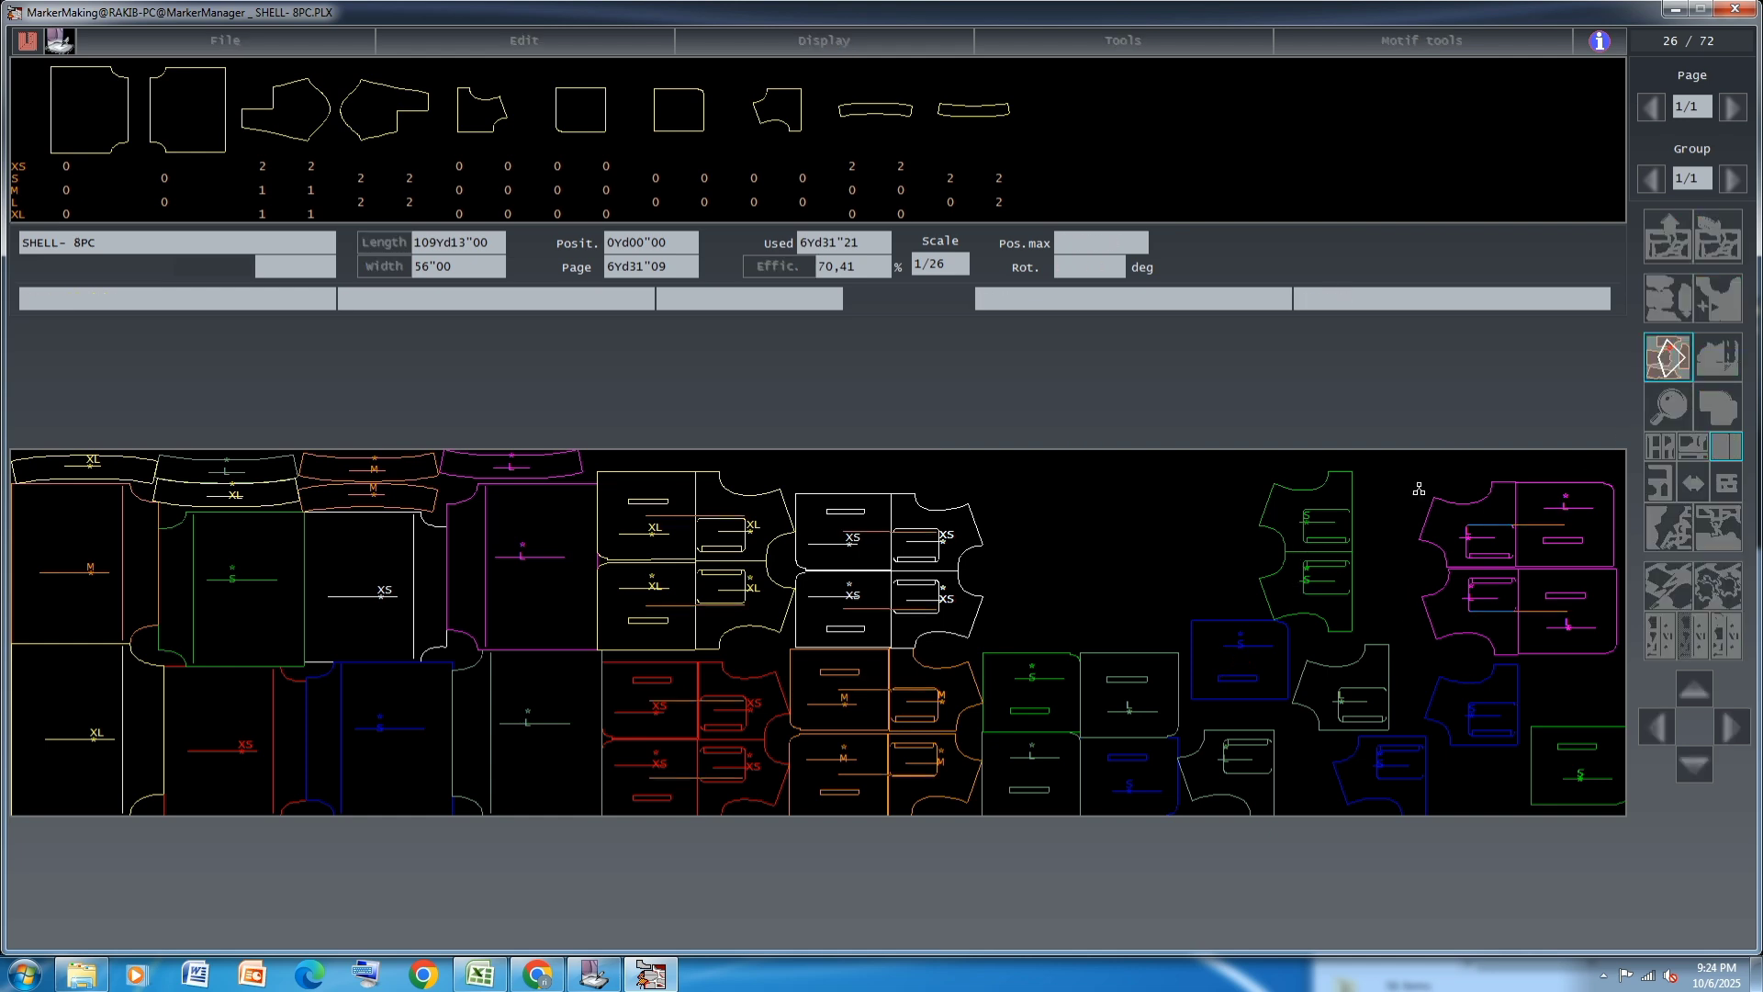
left_click(1322, 535)
left_click(1021, 514)
Fit the two green S JACKET13 pieces against the straight ends of the green S JACKET12 pieces
left_click(1574, 759)
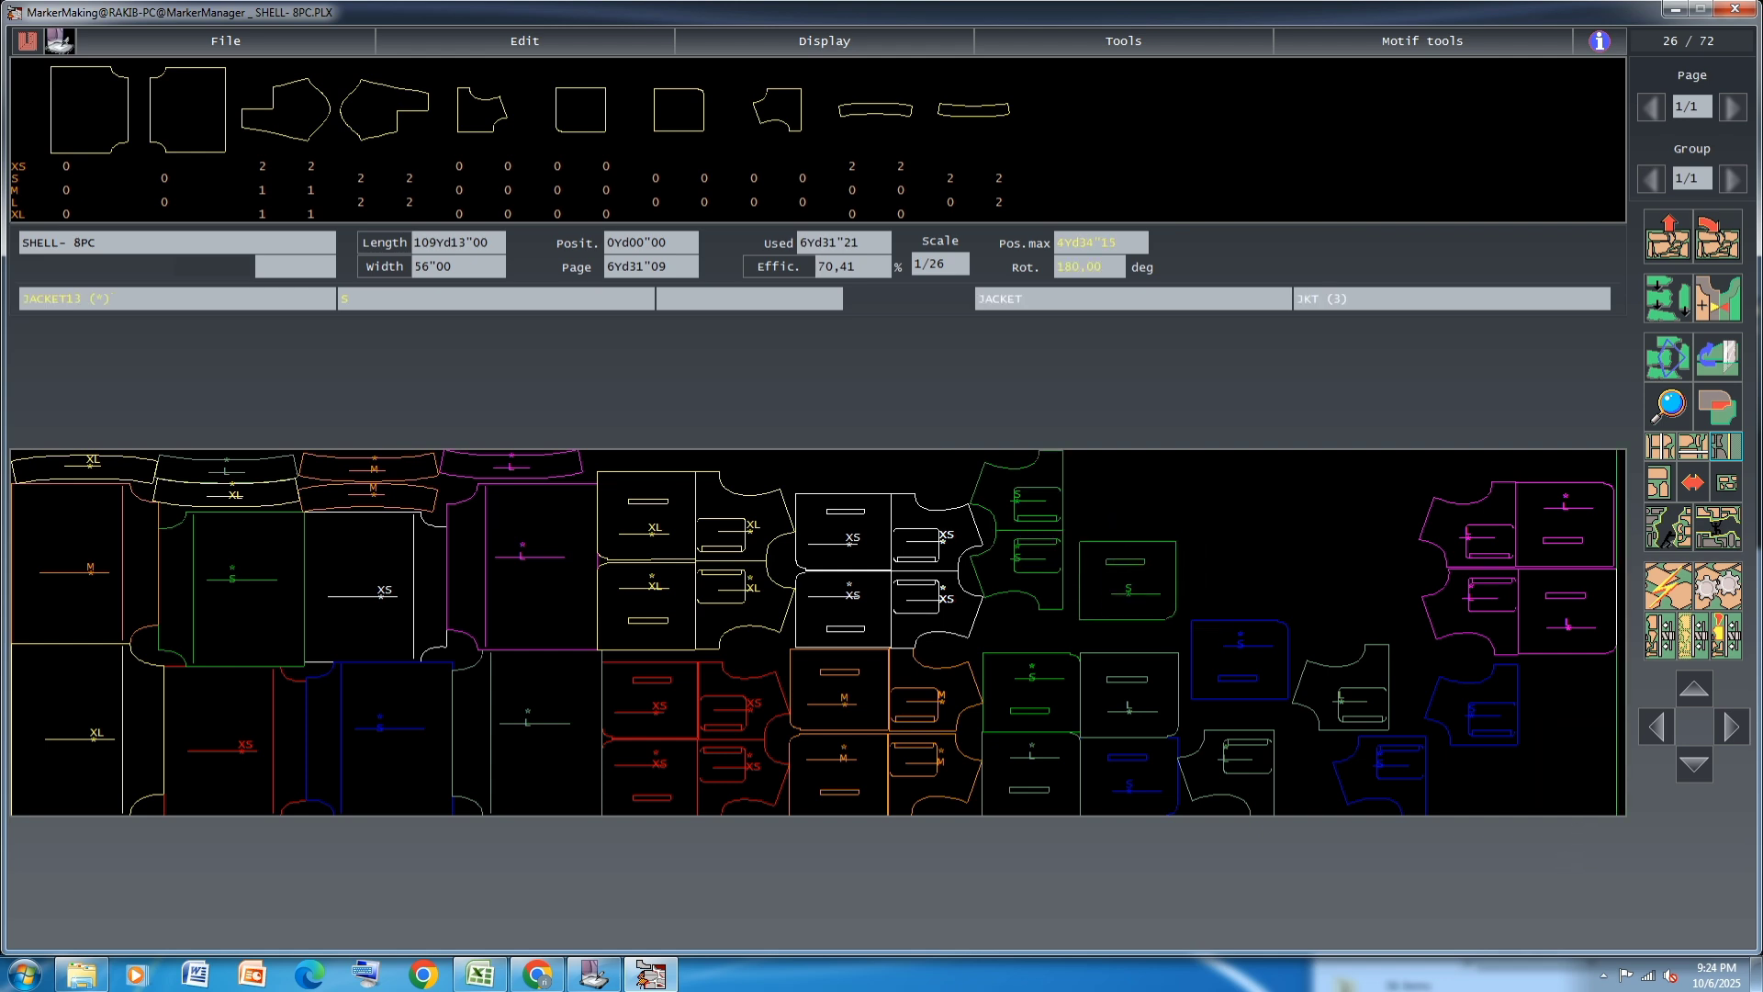
left_click(1113, 570)
left_click(1025, 726)
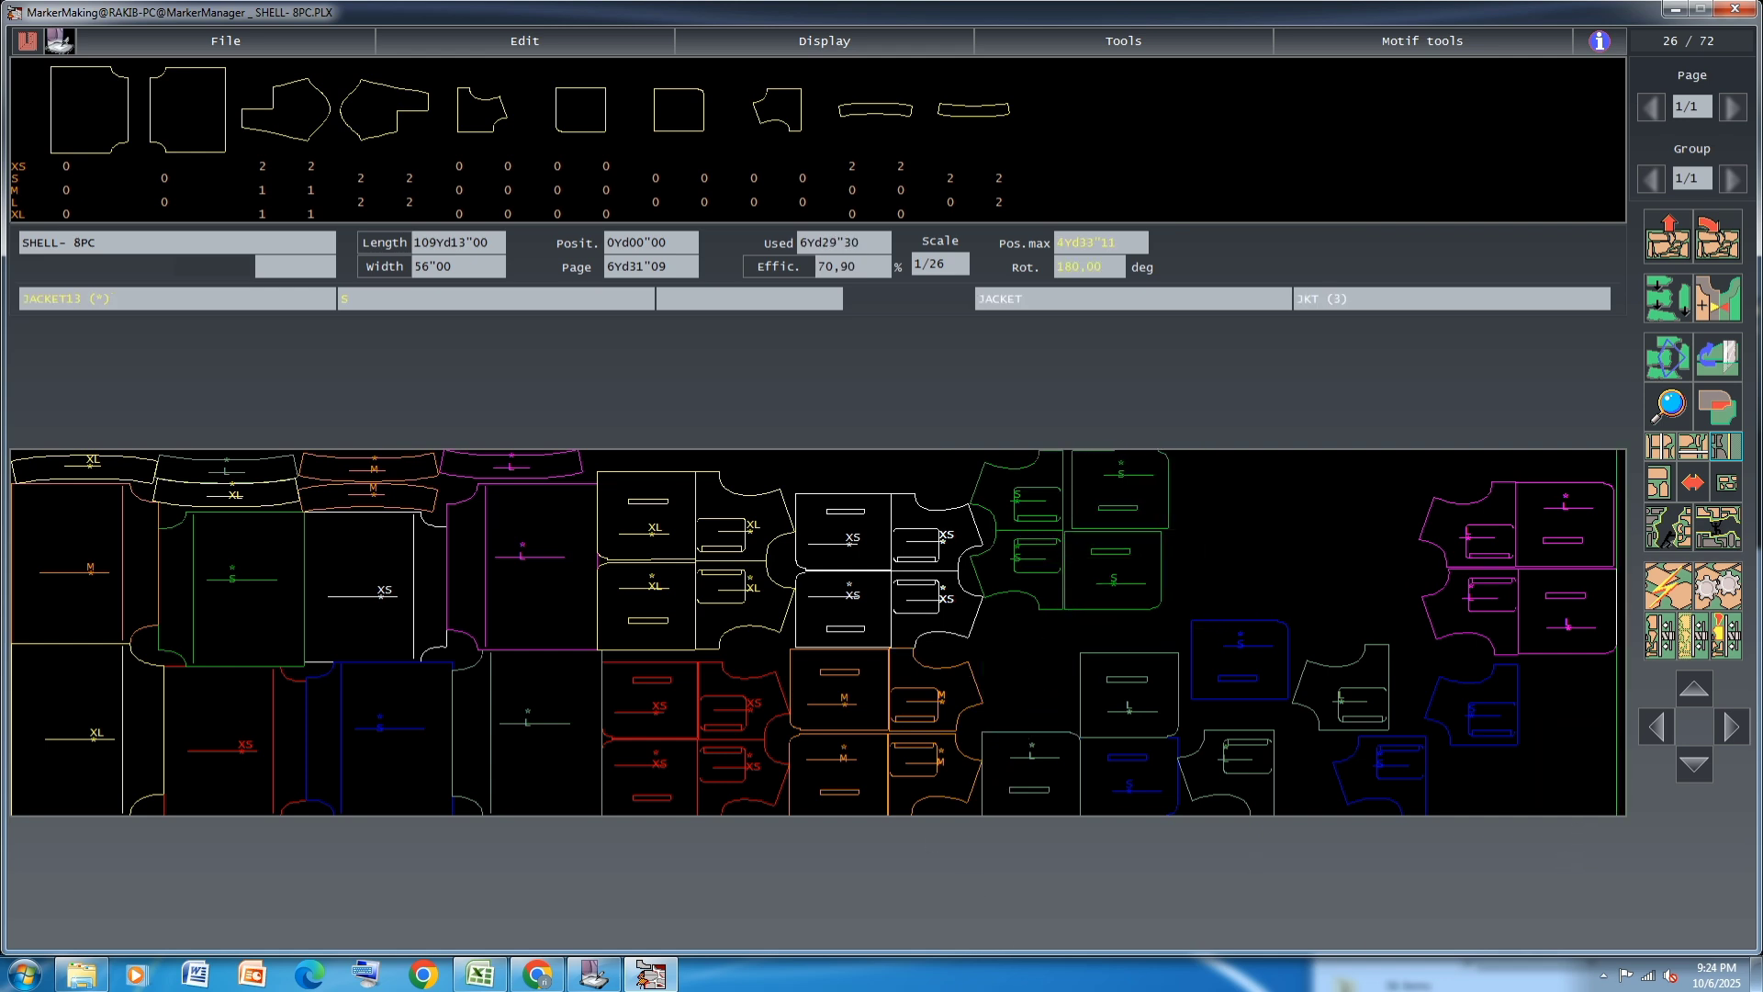
left_click(1122, 492)
left_click(1263, 565)
left_click(1113, 571)
Remove the link between the two green S JACKET12 pieces and link the upper one with its adjoining JACKET13
left_click(1667, 357)
left_click(1035, 543)
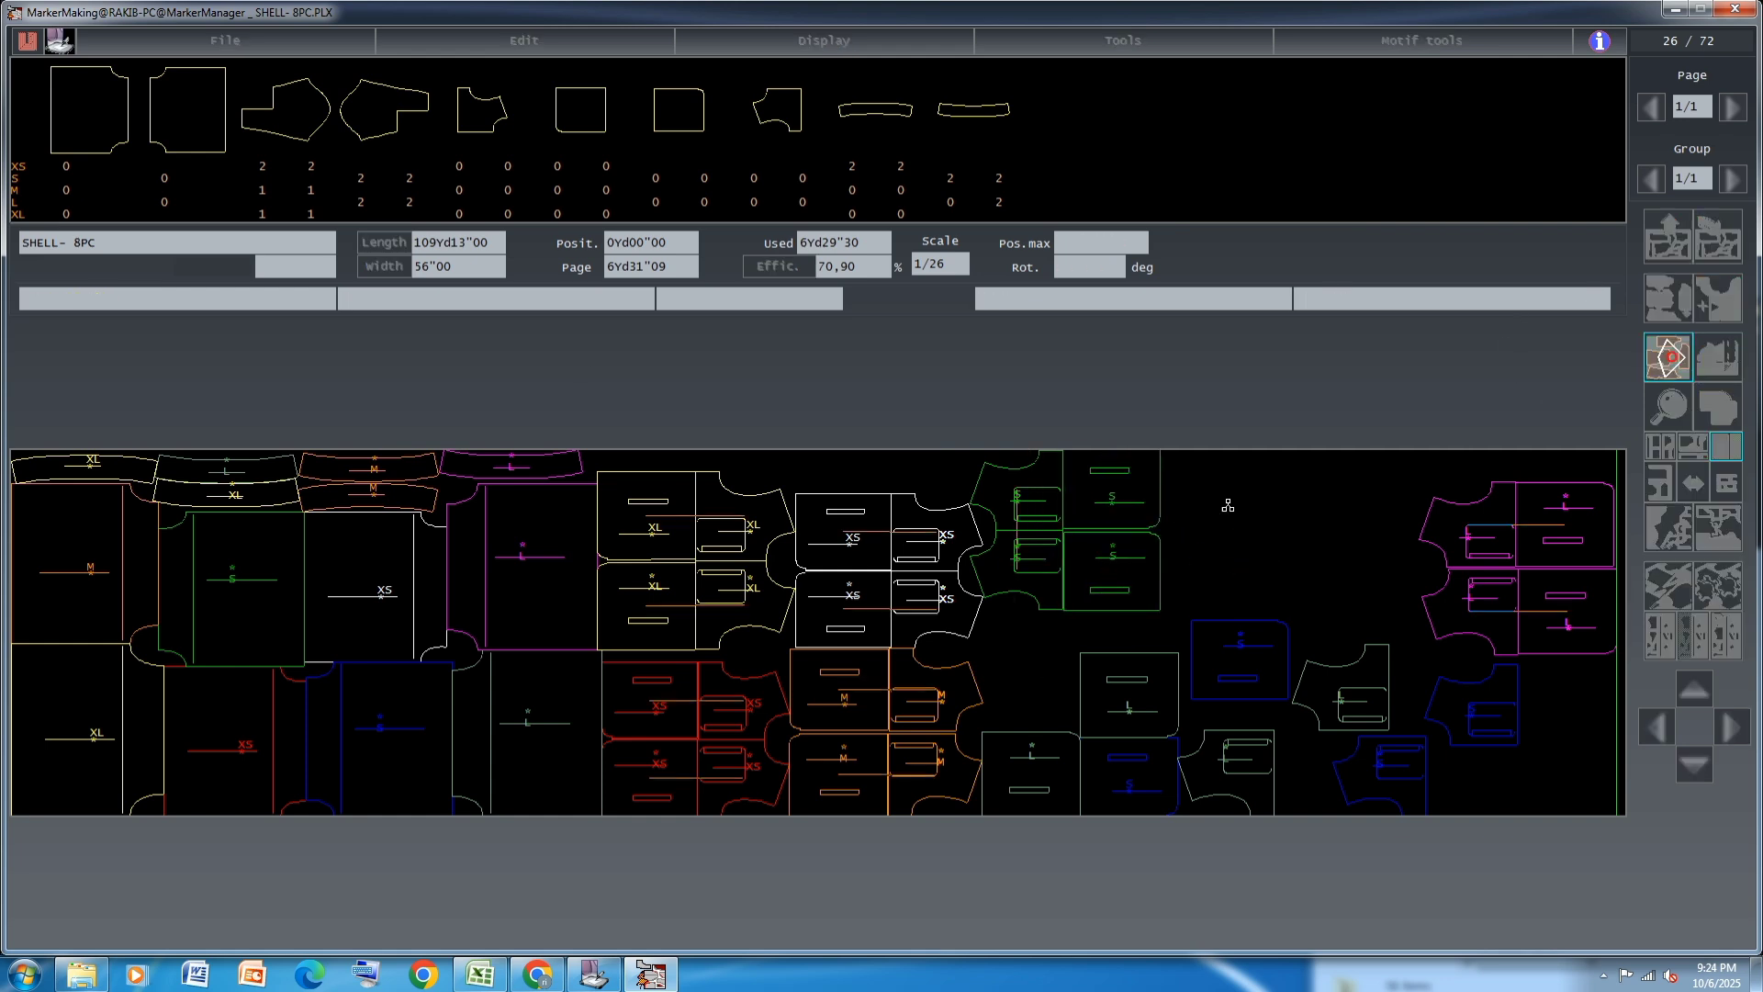
left_click(1035, 543)
left_click(1676, 360)
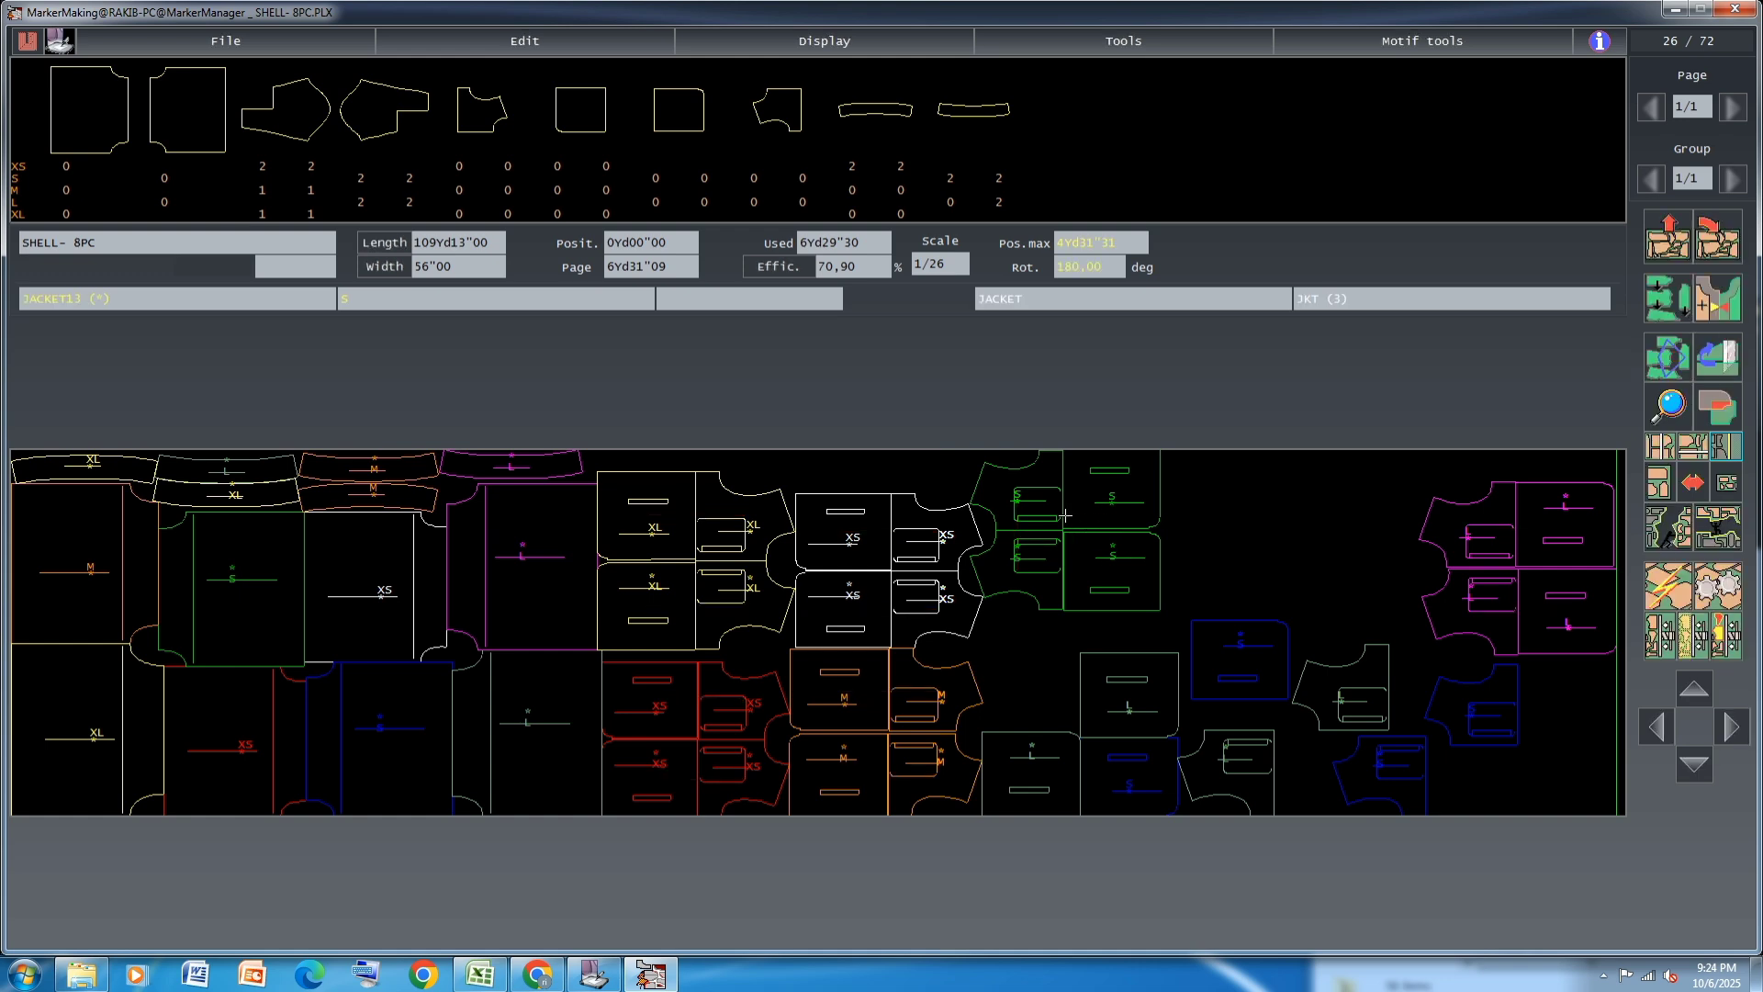
left_click(1677, 365)
left_click(1026, 505)
left_click(1091, 503)
left_click(1679, 353)
Close the gap above the lower green S JACKET13 and link it with its adjoining green S JACKET12
left_click(1670, 358)
left_click(1136, 586)
left_click(1115, 578)
left_click(1686, 373)
left_click(1098, 584)
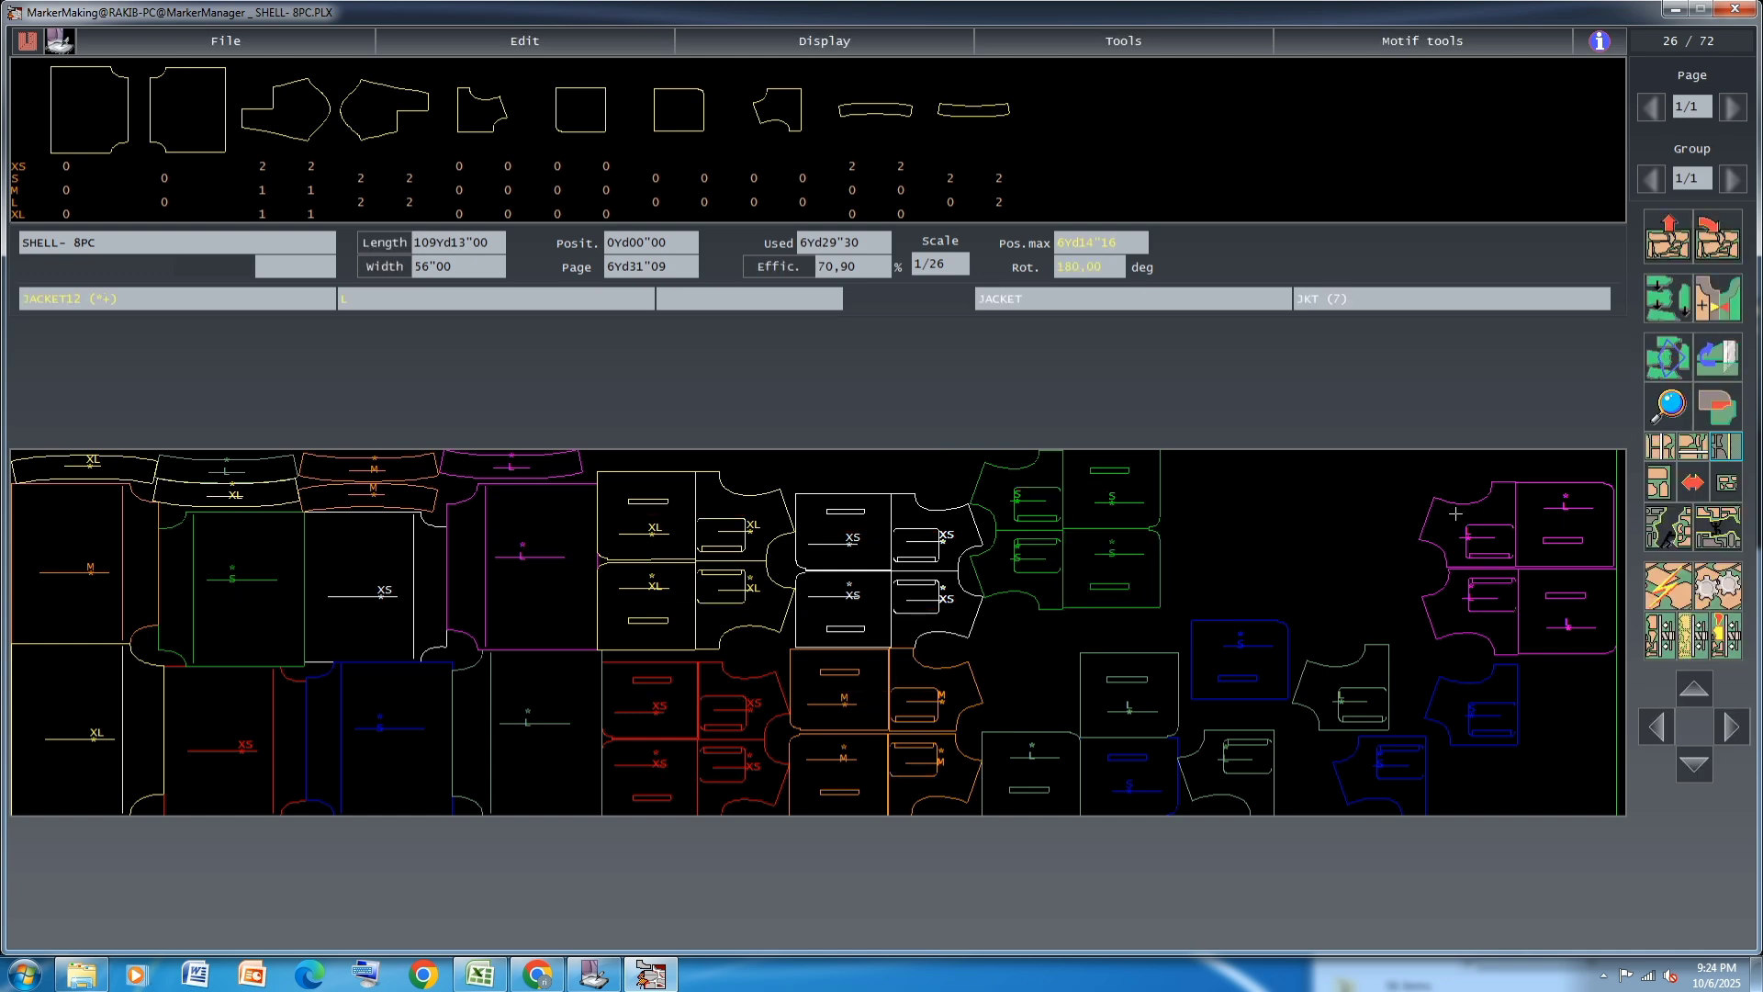
left_click(1672, 354)
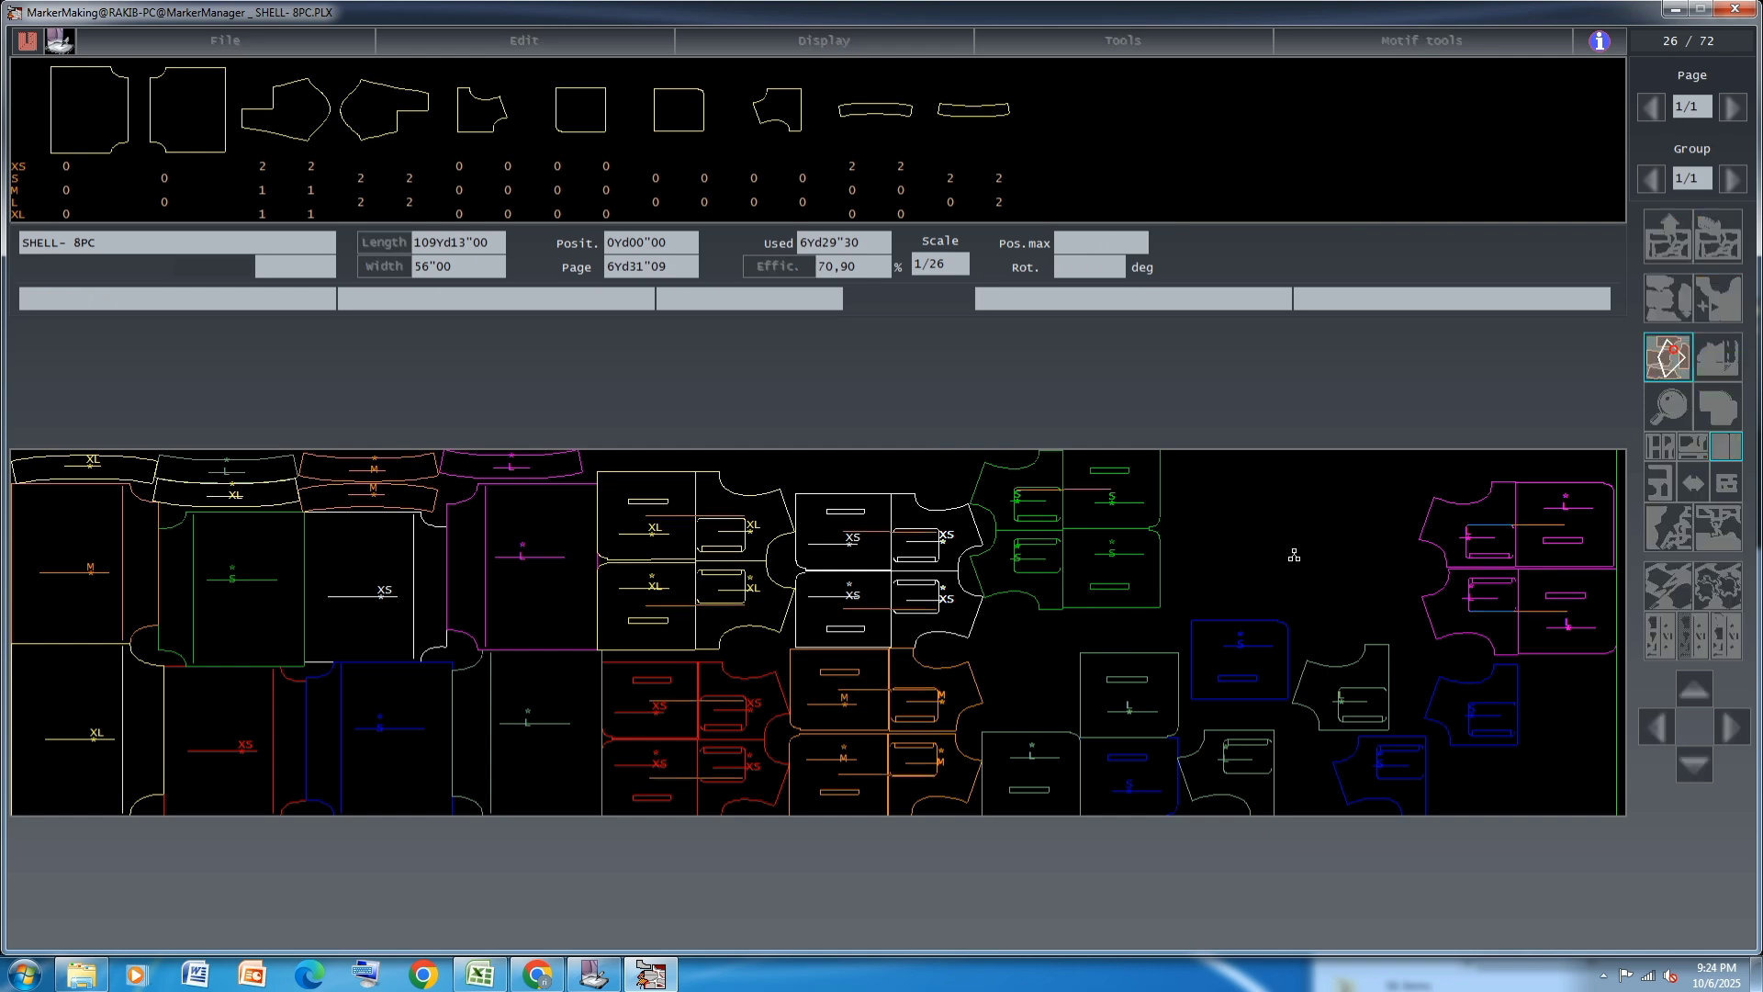
left_click(1049, 591)
left_click(1673, 358)
Move the blue S JACKET13 and gray-green L JACKET12 and JACKET13 pieces aside to clear the space beside the orange M pairs
mouse_move(1237, 658)
left_mouse_down()
mouse_move(1488, 794)
mouse_move(1592, 791)
left_mouse_up()
left_click_drag(1364, 687, 1226, 574)
left_click_drag(1130, 788, 1373, 631)
mouse_move(1256, 769)
left_mouse_down()
mouse_move(1315, 660)
mouse_move(1348, 508)
left_mouse_up()
left_click_drag(1129, 688, 1196, 767)
left_click_drag(1051, 743, 1069, 785)
left_click_drag(1195, 774, 1233, 652)
left_click_drag(1065, 753, 1230, 769)
Fit the two gray-green L JACKET12 pieces against the orange M pairs and the L JACKET13 pieces against their straight ends
left_click_drag(1322, 508, 1011, 825)
left_click_drag(1210, 585, 1031, 701)
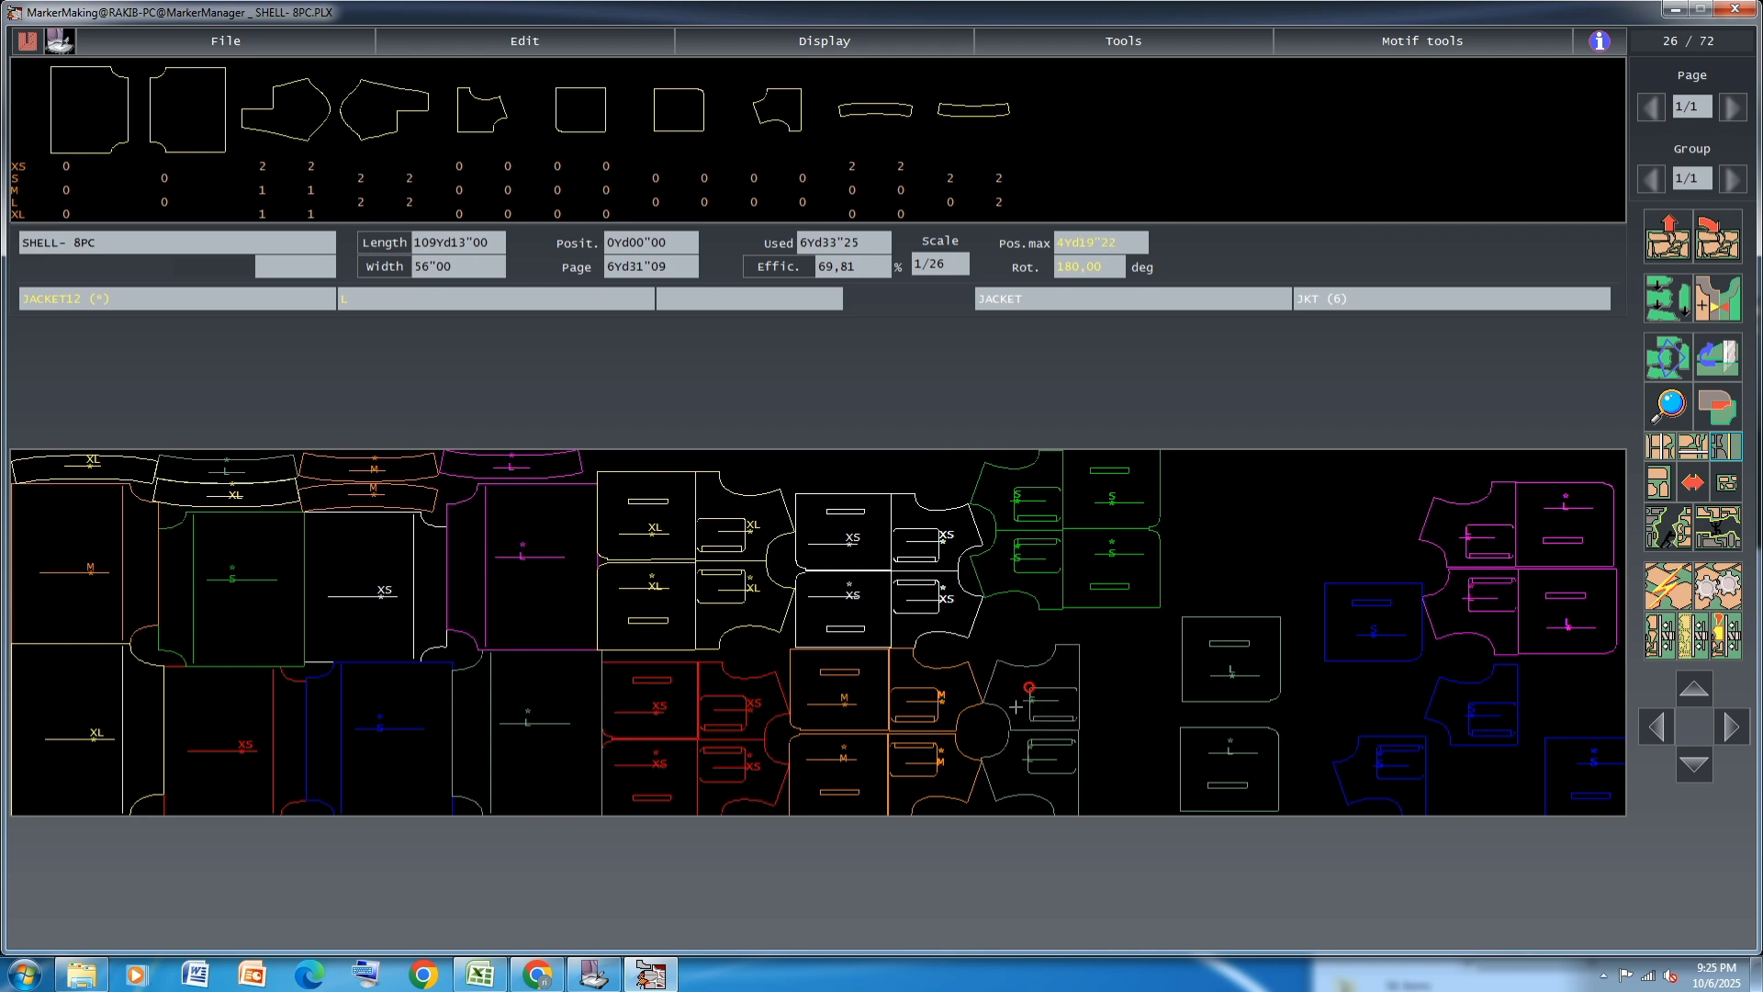
left_click_drag(1008, 775, 1016, 775)
left_click_drag(1230, 766, 1129, 774)
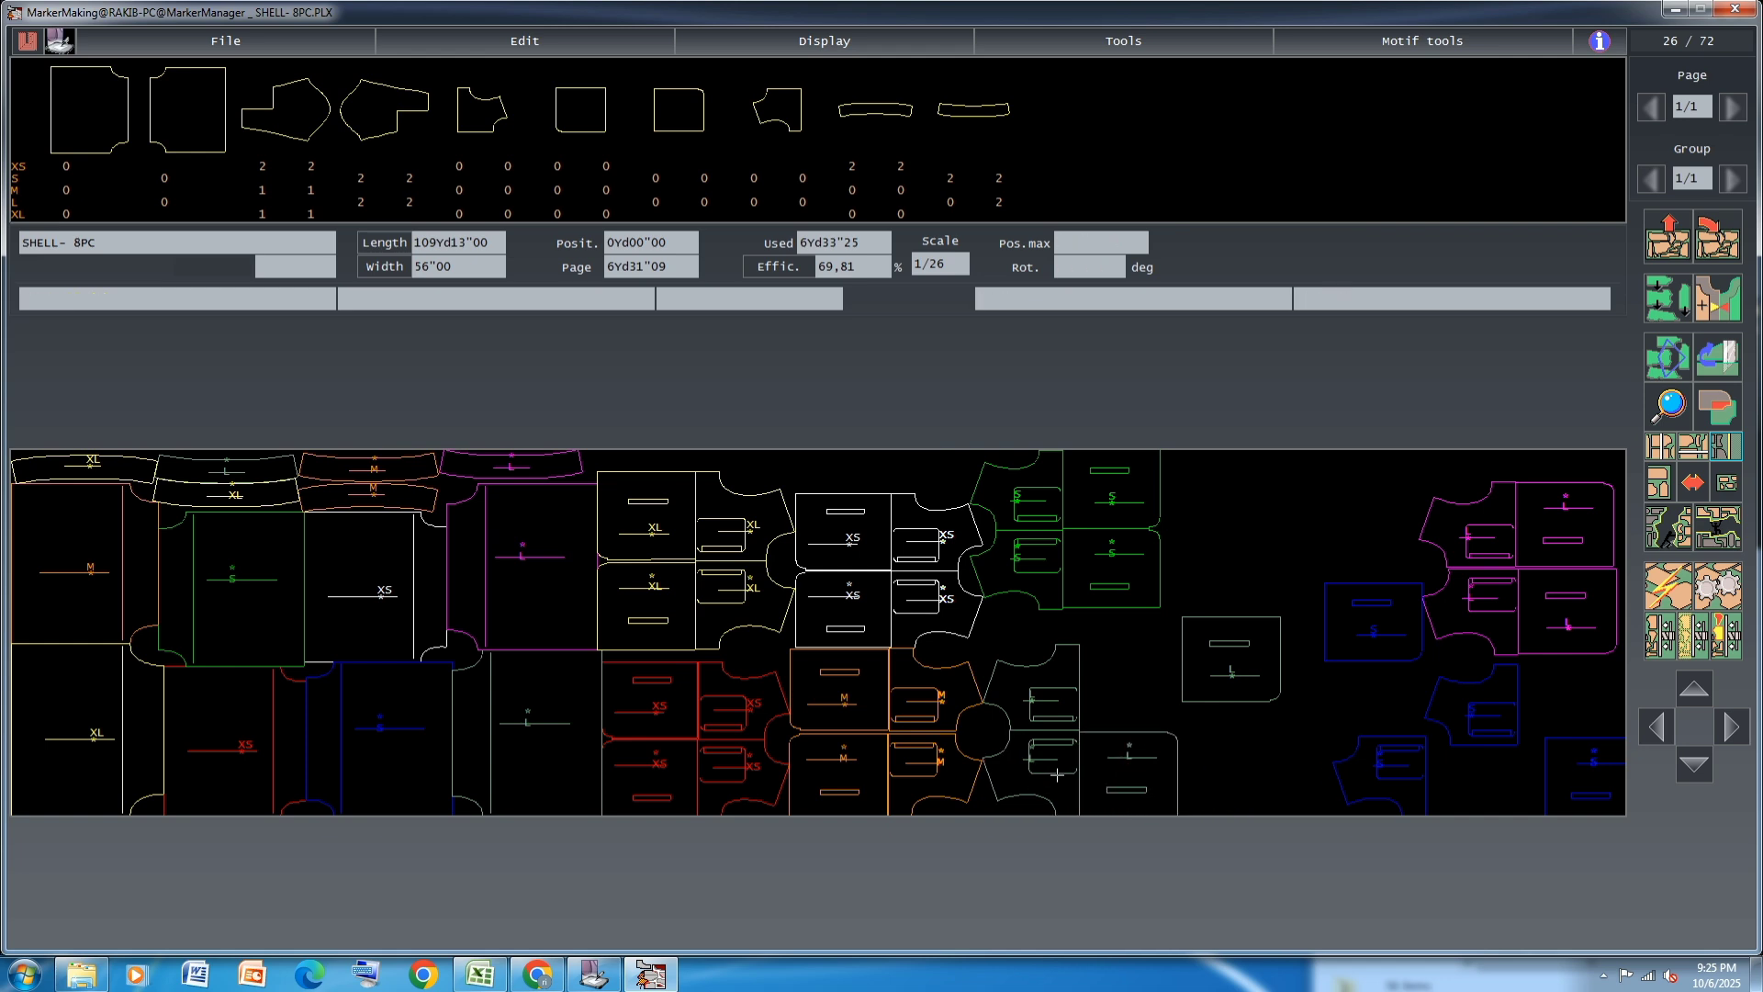
left_click_drag(1230, 659, 1128, 685)
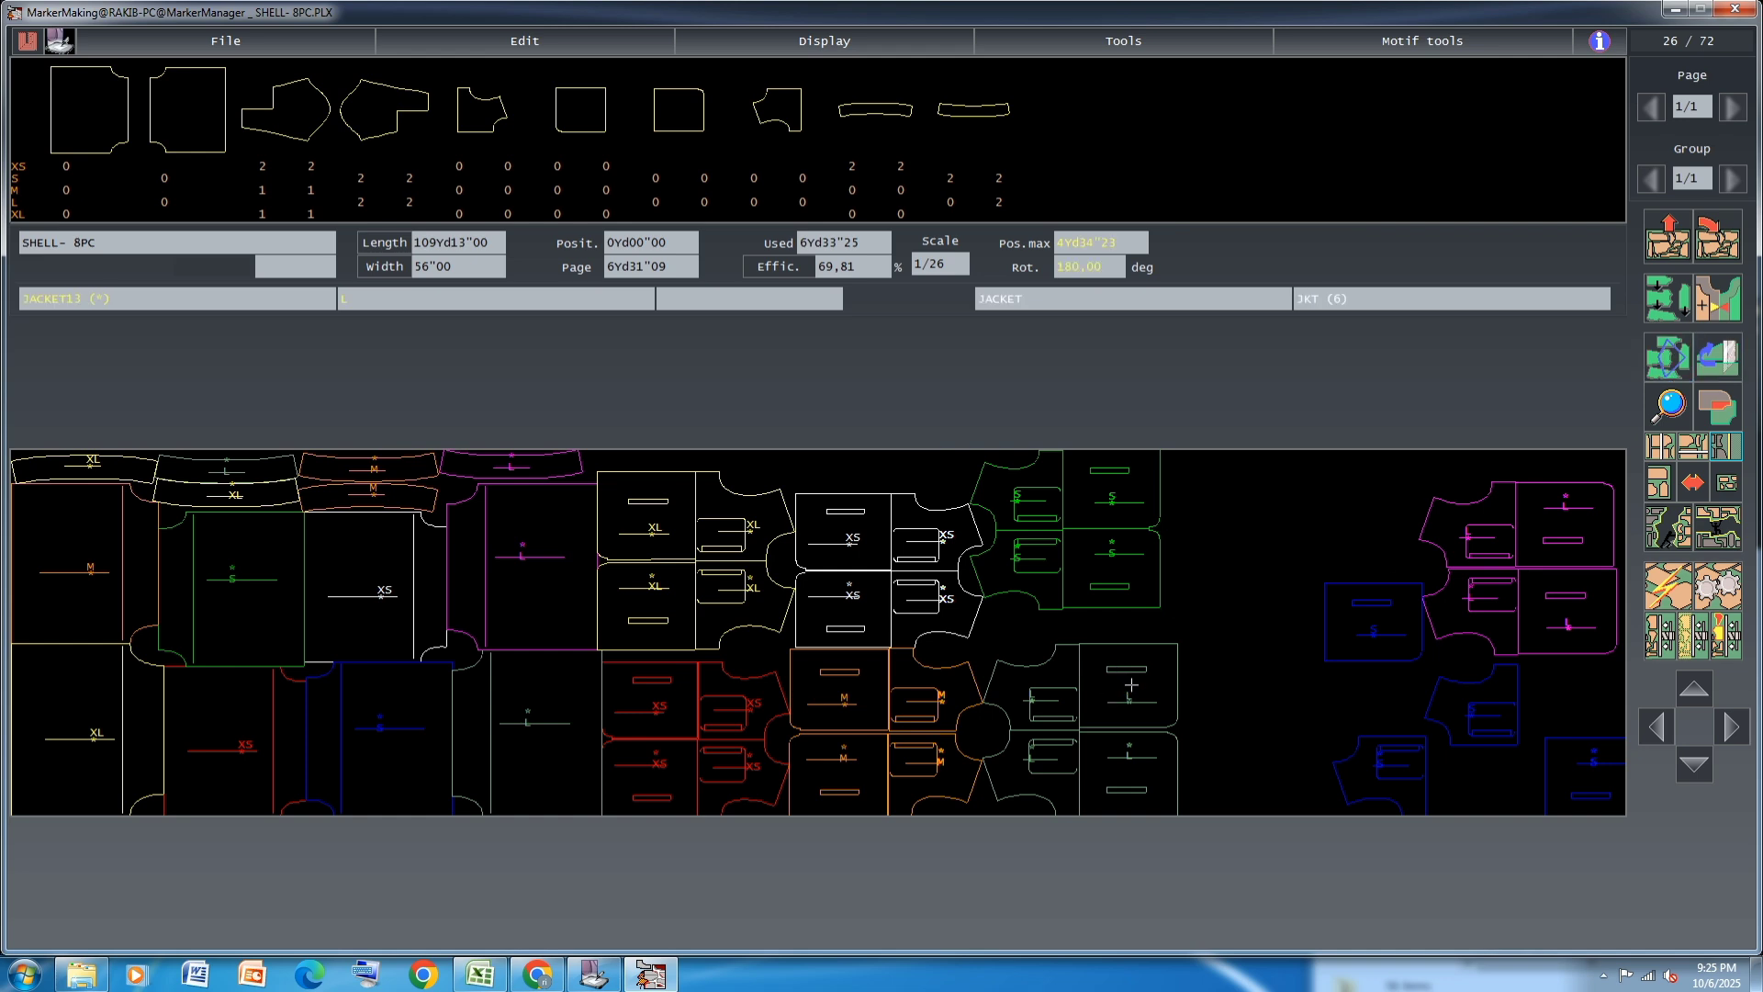
Link each gray-green L JACKET12 with its adjoining gray-green L JACKET13
left_click(1673, 357)
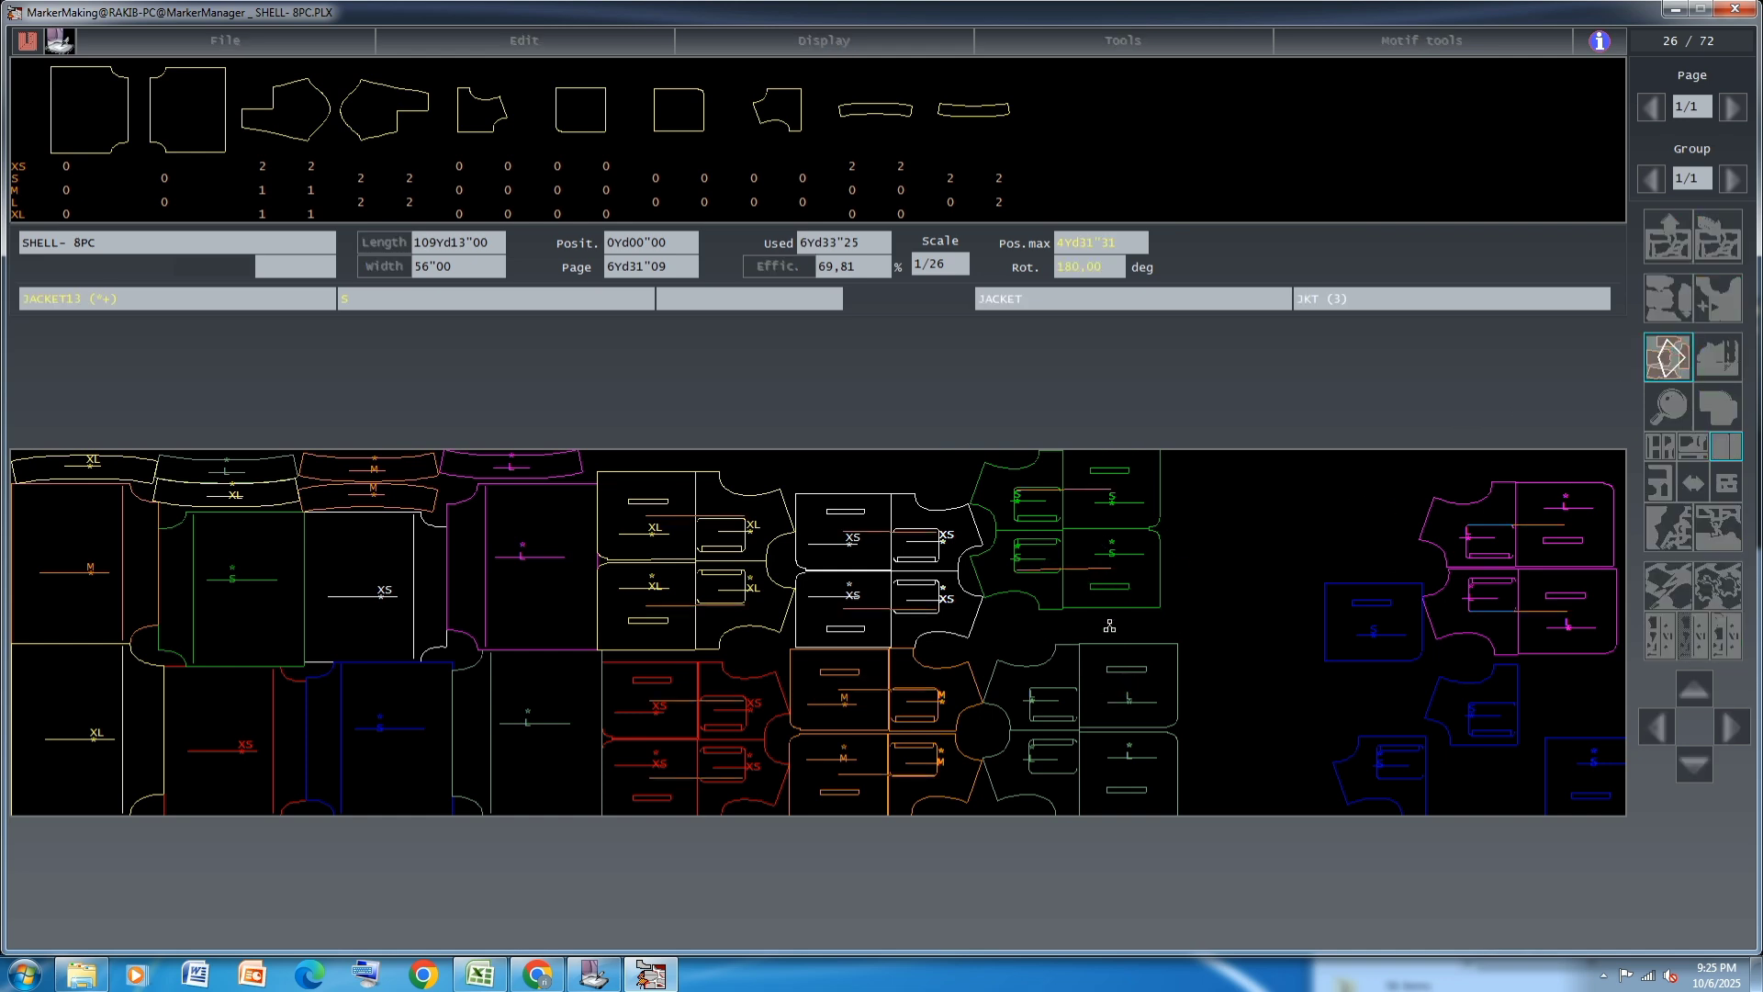
left_click(1663, 358)
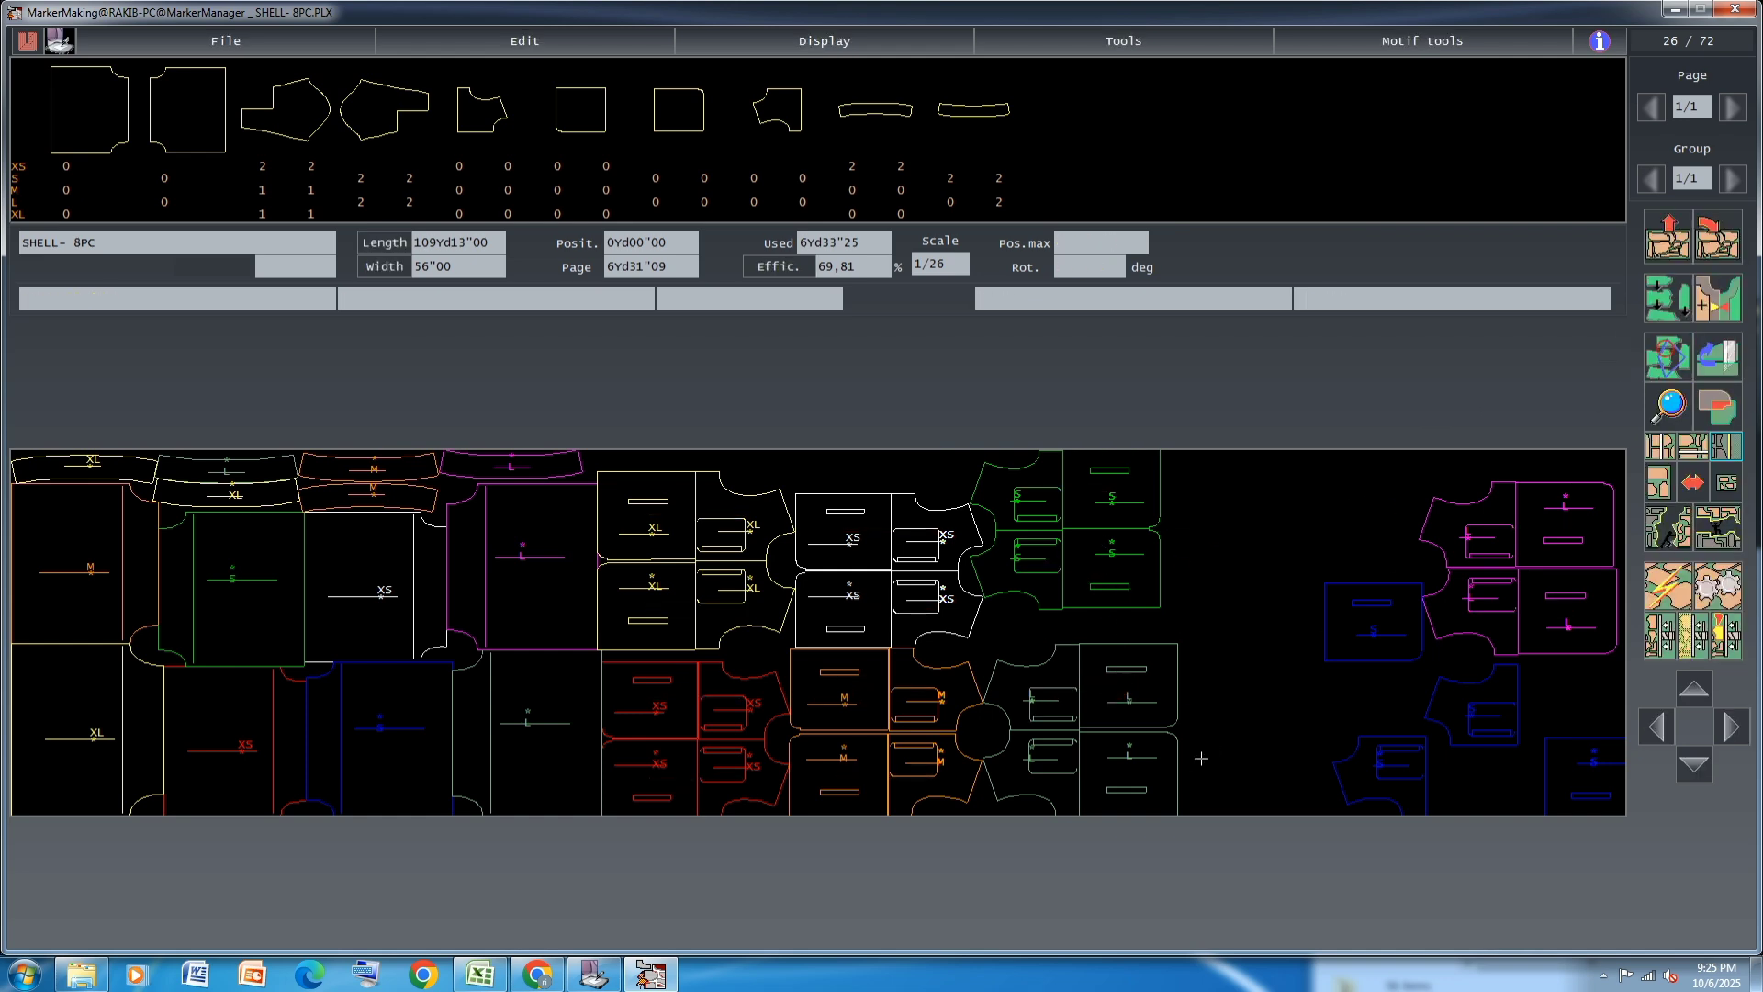
left_click(1669, 357)
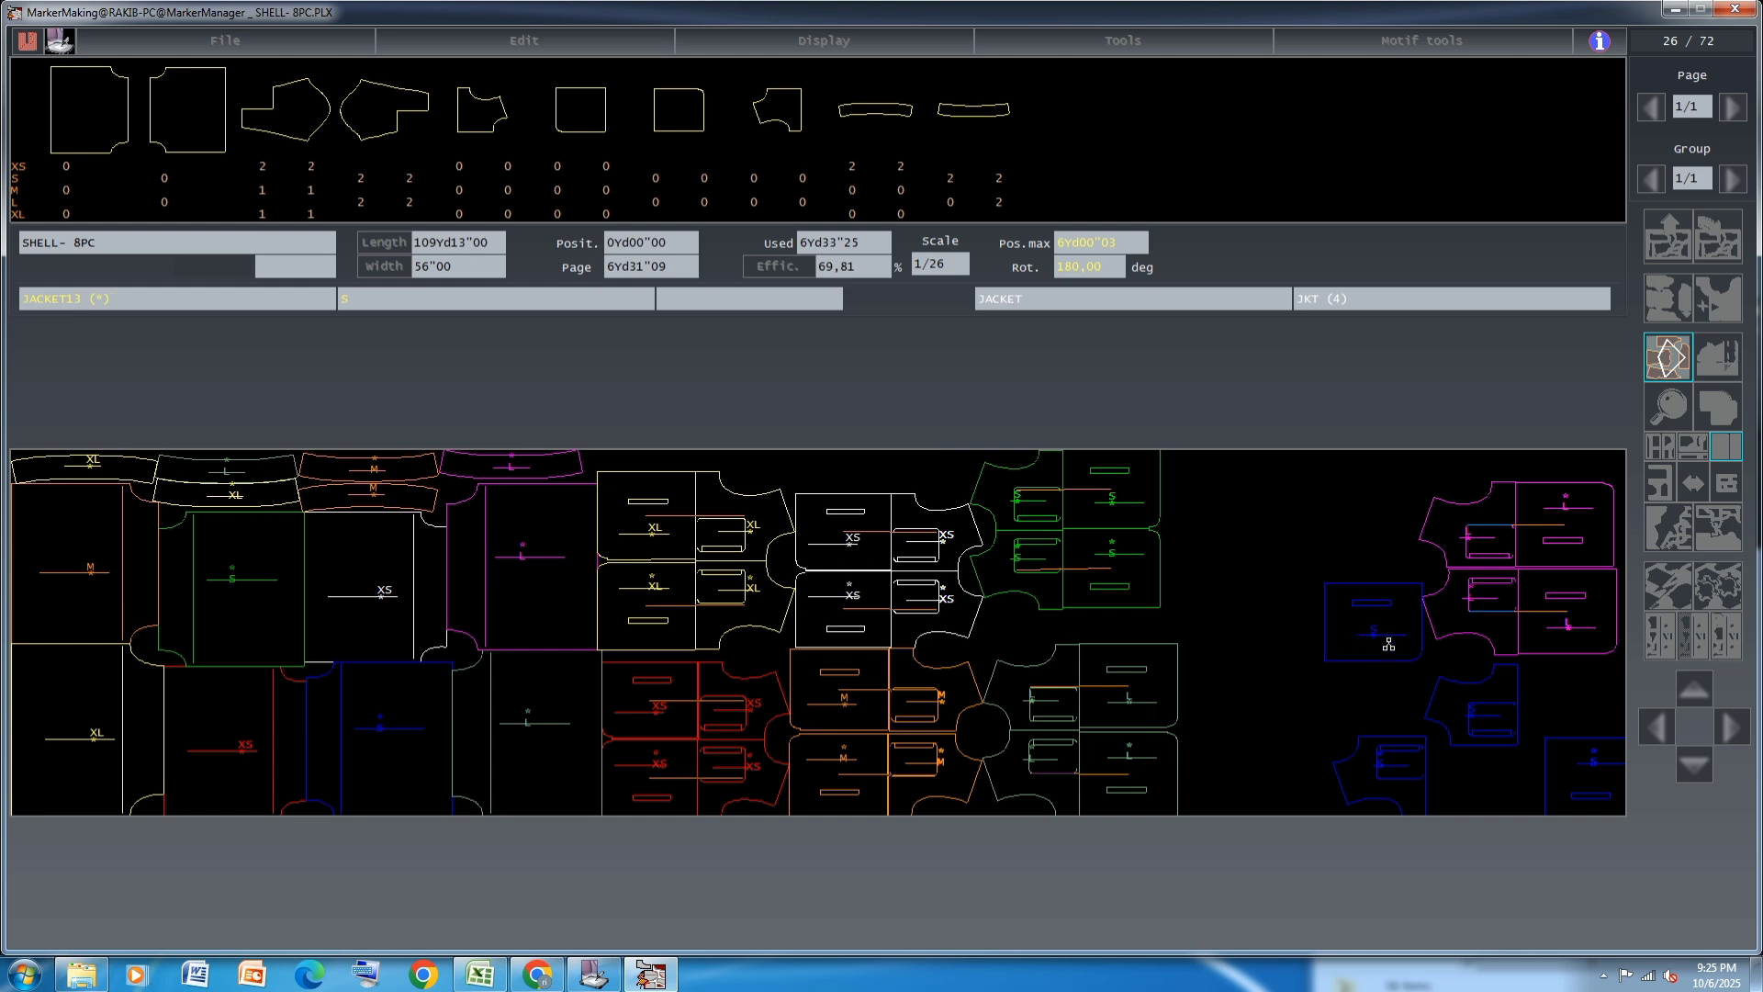
left_click(1667, 354)
Rearrange the four blue S JACKET12 and JACKET13 pieces in the free space between the gray-green L pairs and the magenta L pairs
left_click(1402, 631)
left_click(1289, 531)
left_click(1390, 776)
left_click(1246, 687)
left_click(1469, 701)
left_click(1245, 603)
left_click(1306, 520)
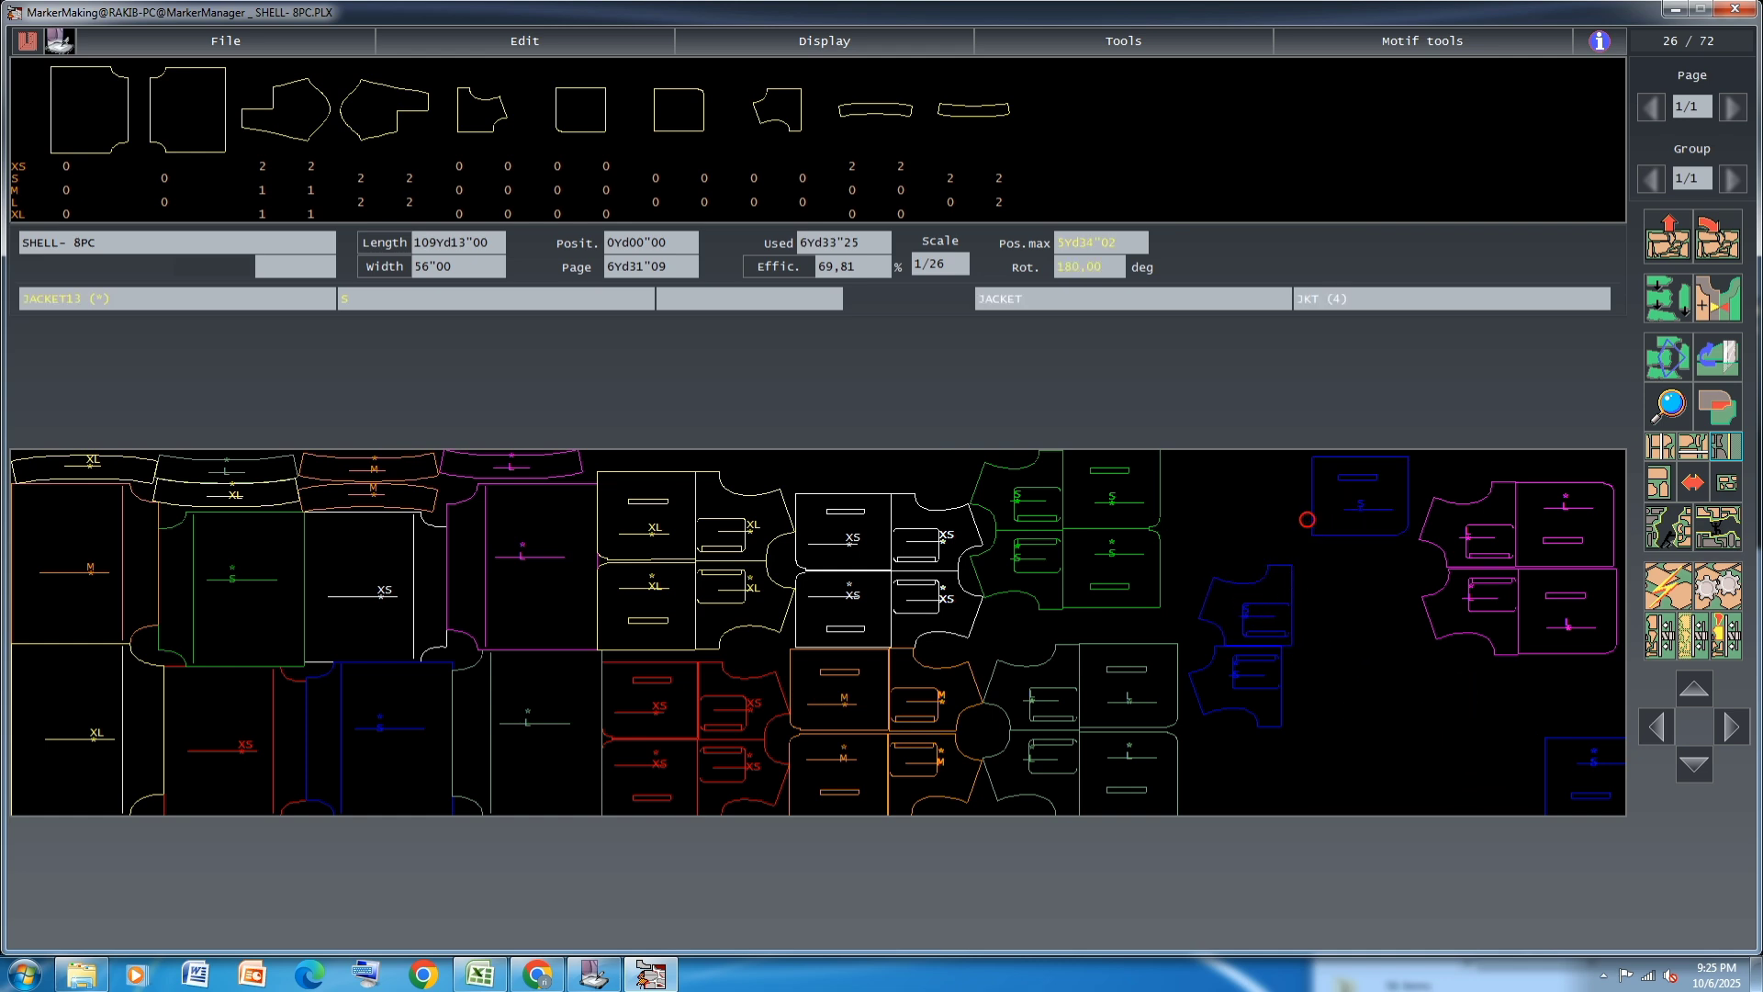
left_click(1255, 606)
left_click(1233, 606)
left_click(1583, 753)
left_click(1399, 765)
Fit the two blue S JACKET12 pieces against the gray-green L pairs and the blue S JACKET13 pieces against their straight ends
left_click(1243, 691)
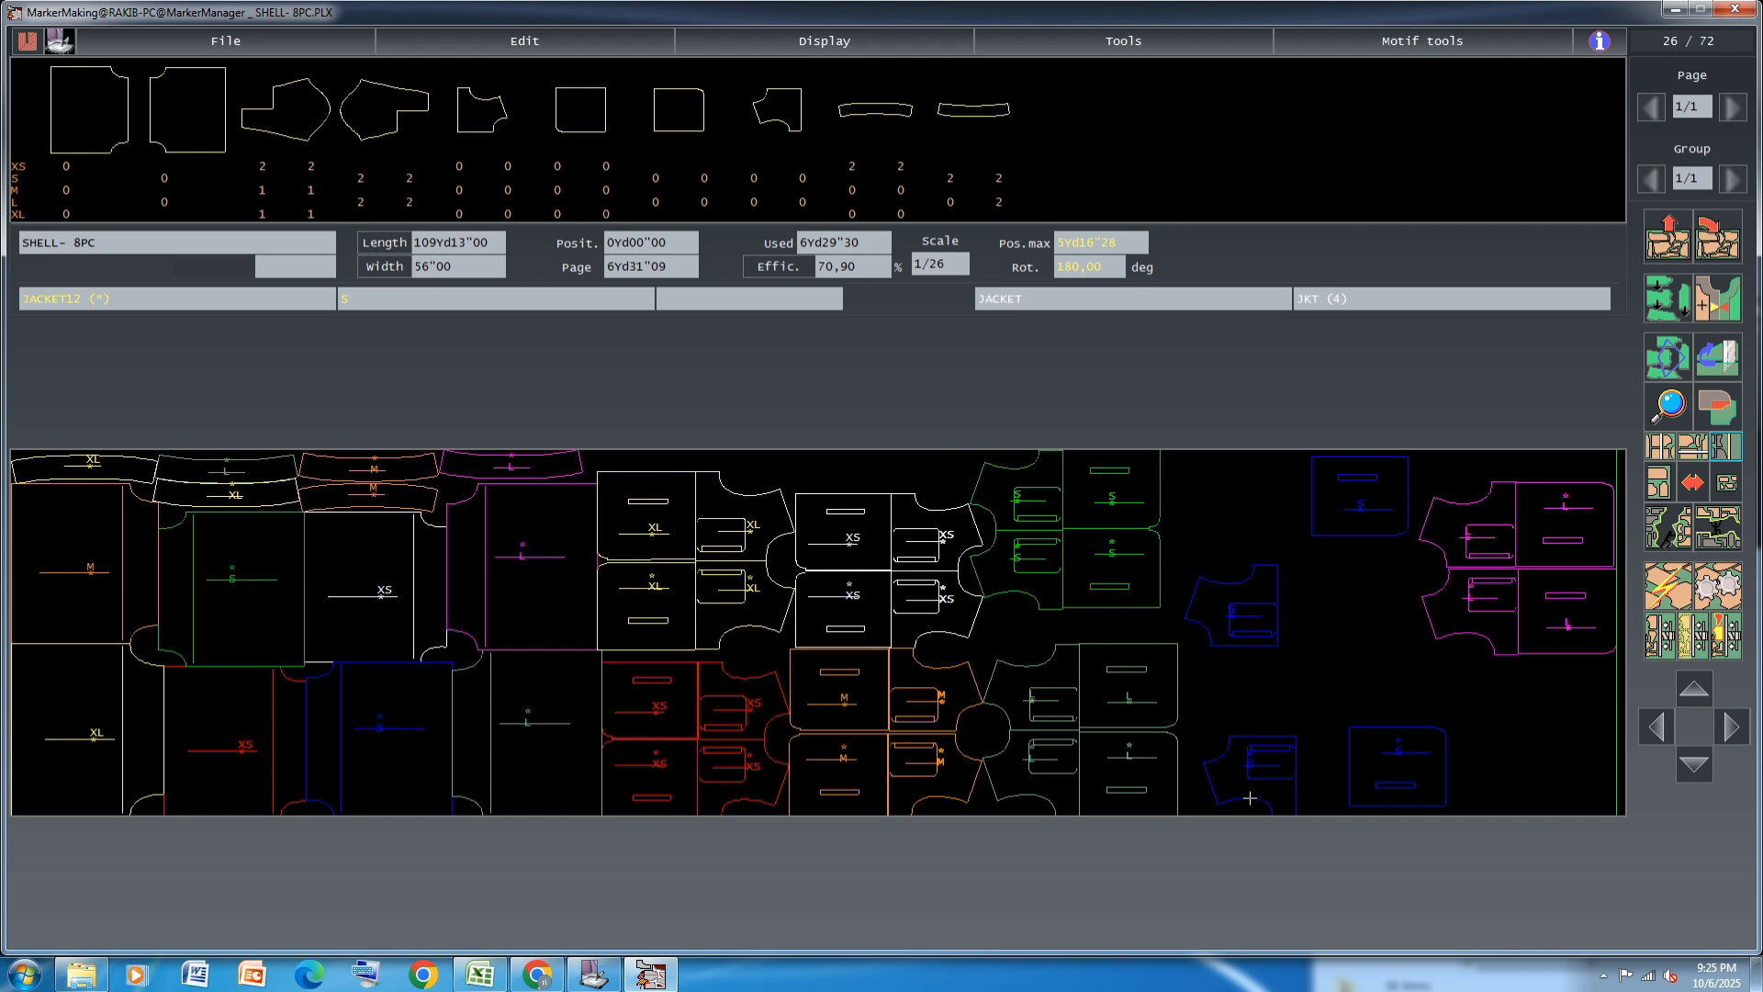
left_click(1226, 787)
left_click(1271, 618)
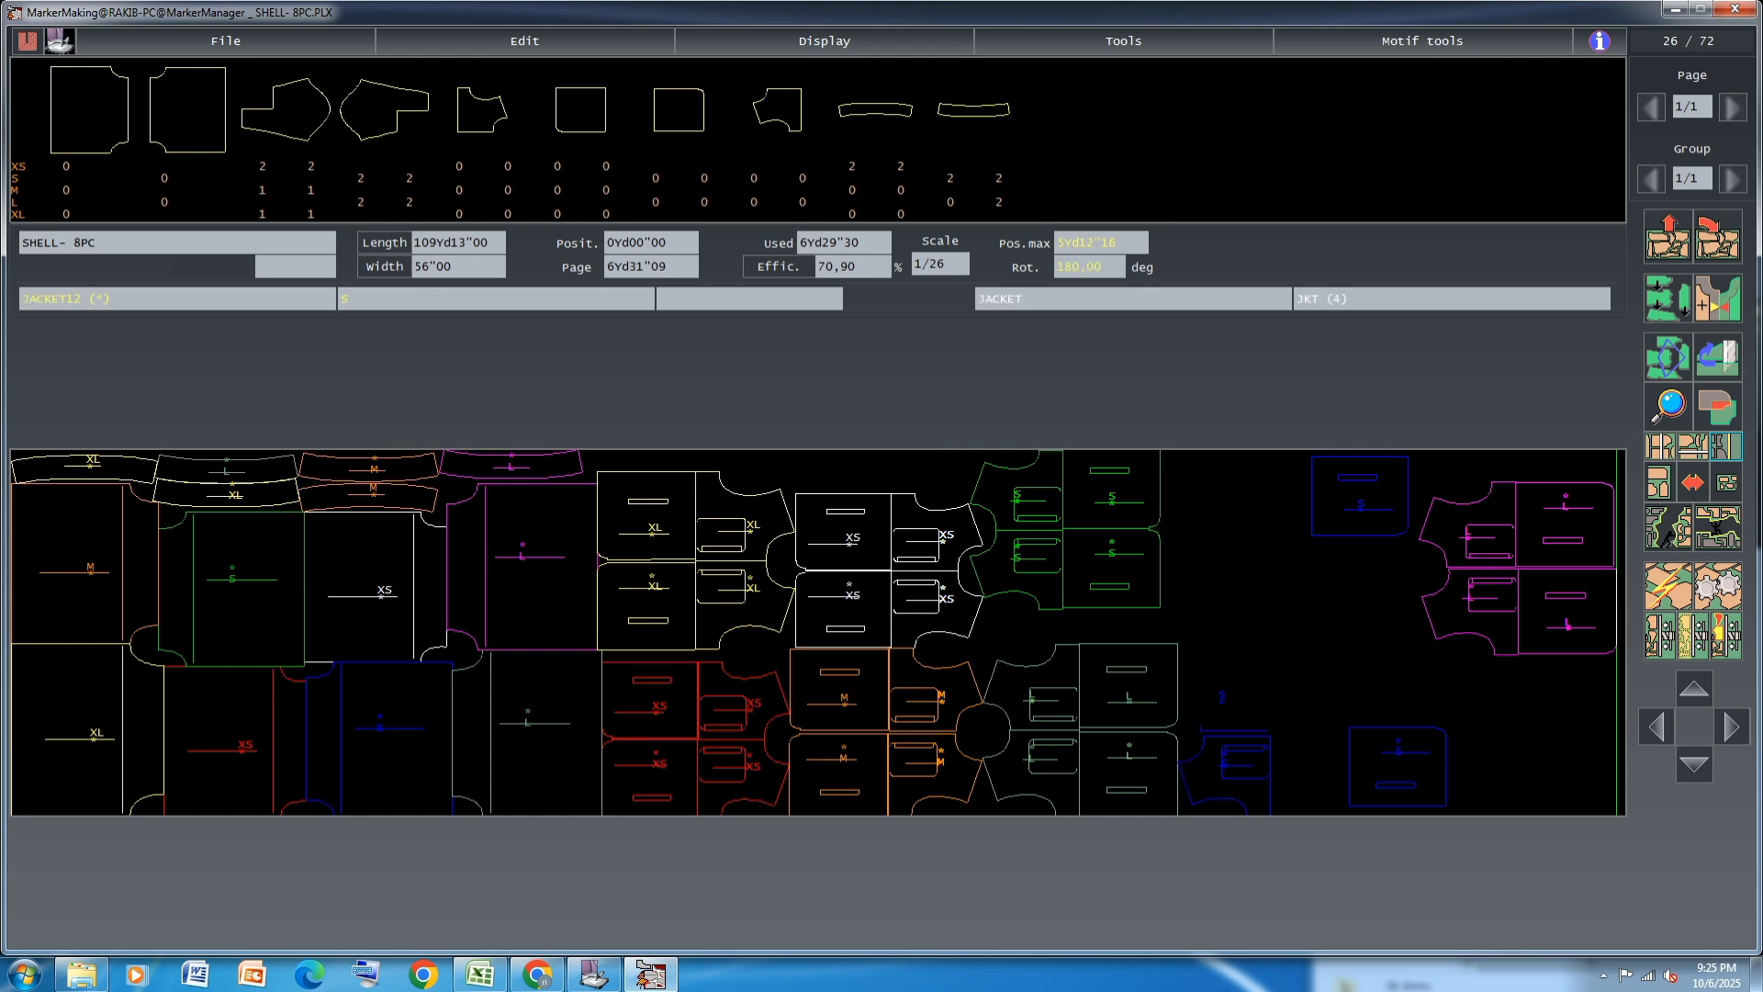
left_click(1398, 767)
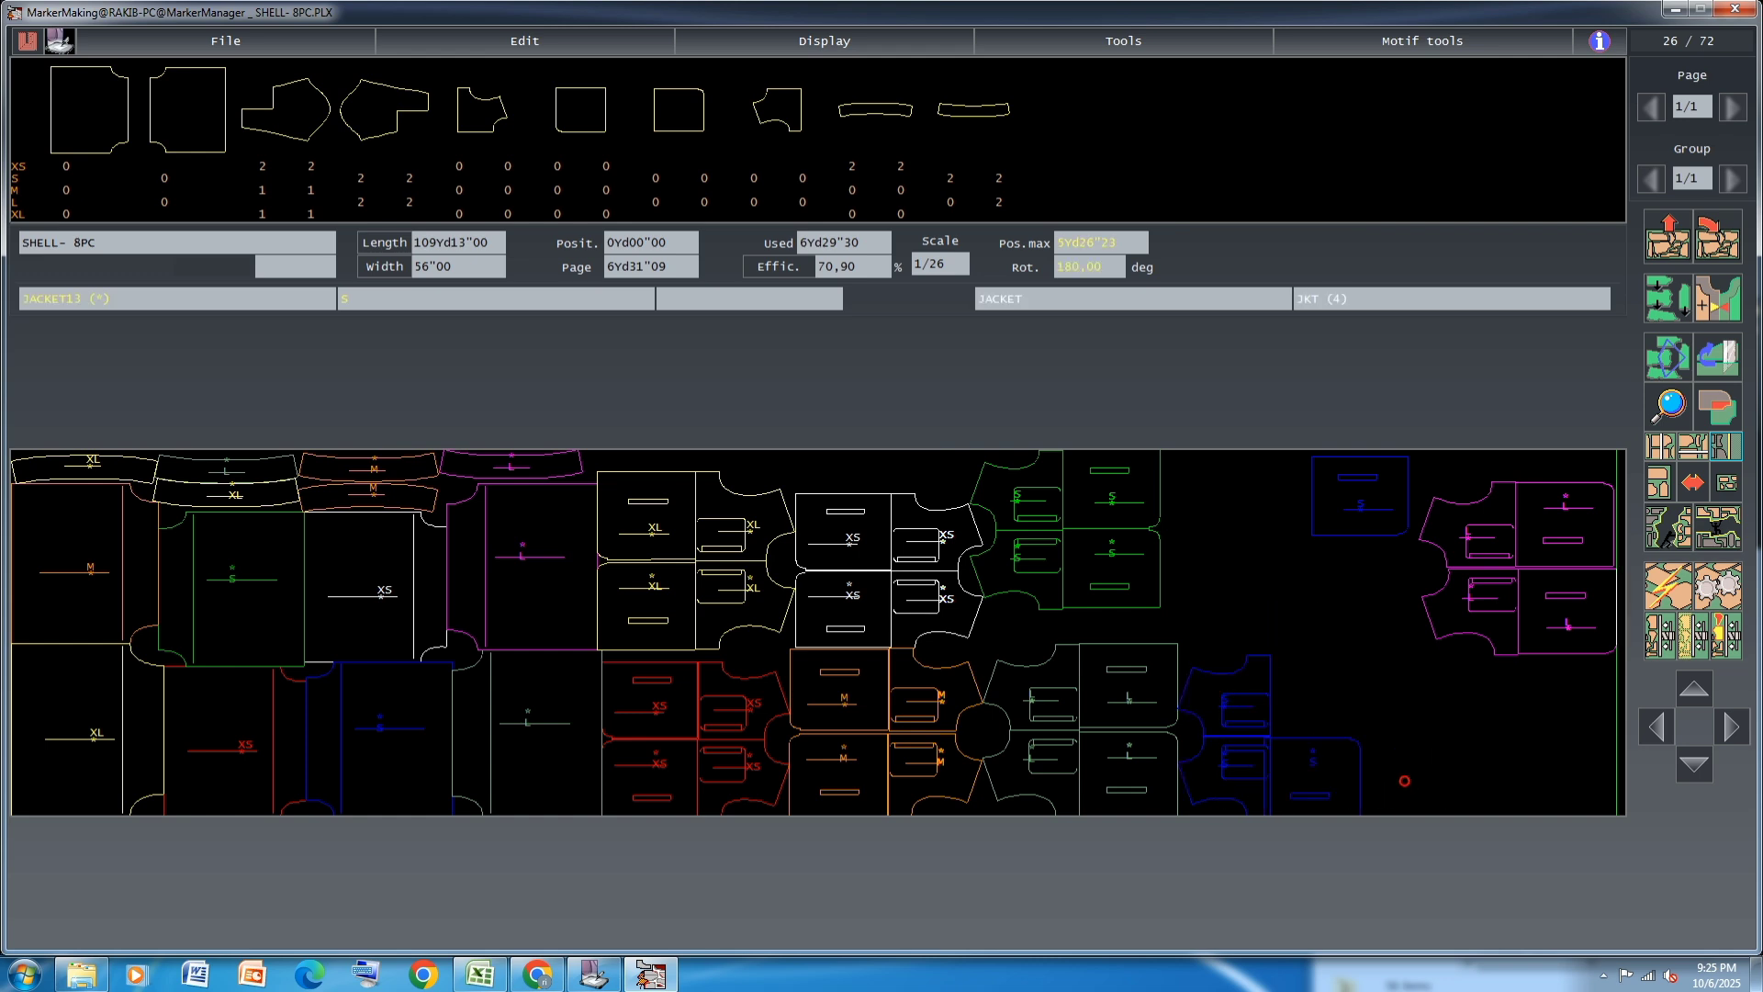
left_click(1326, 742)
left_click(1359, 500)
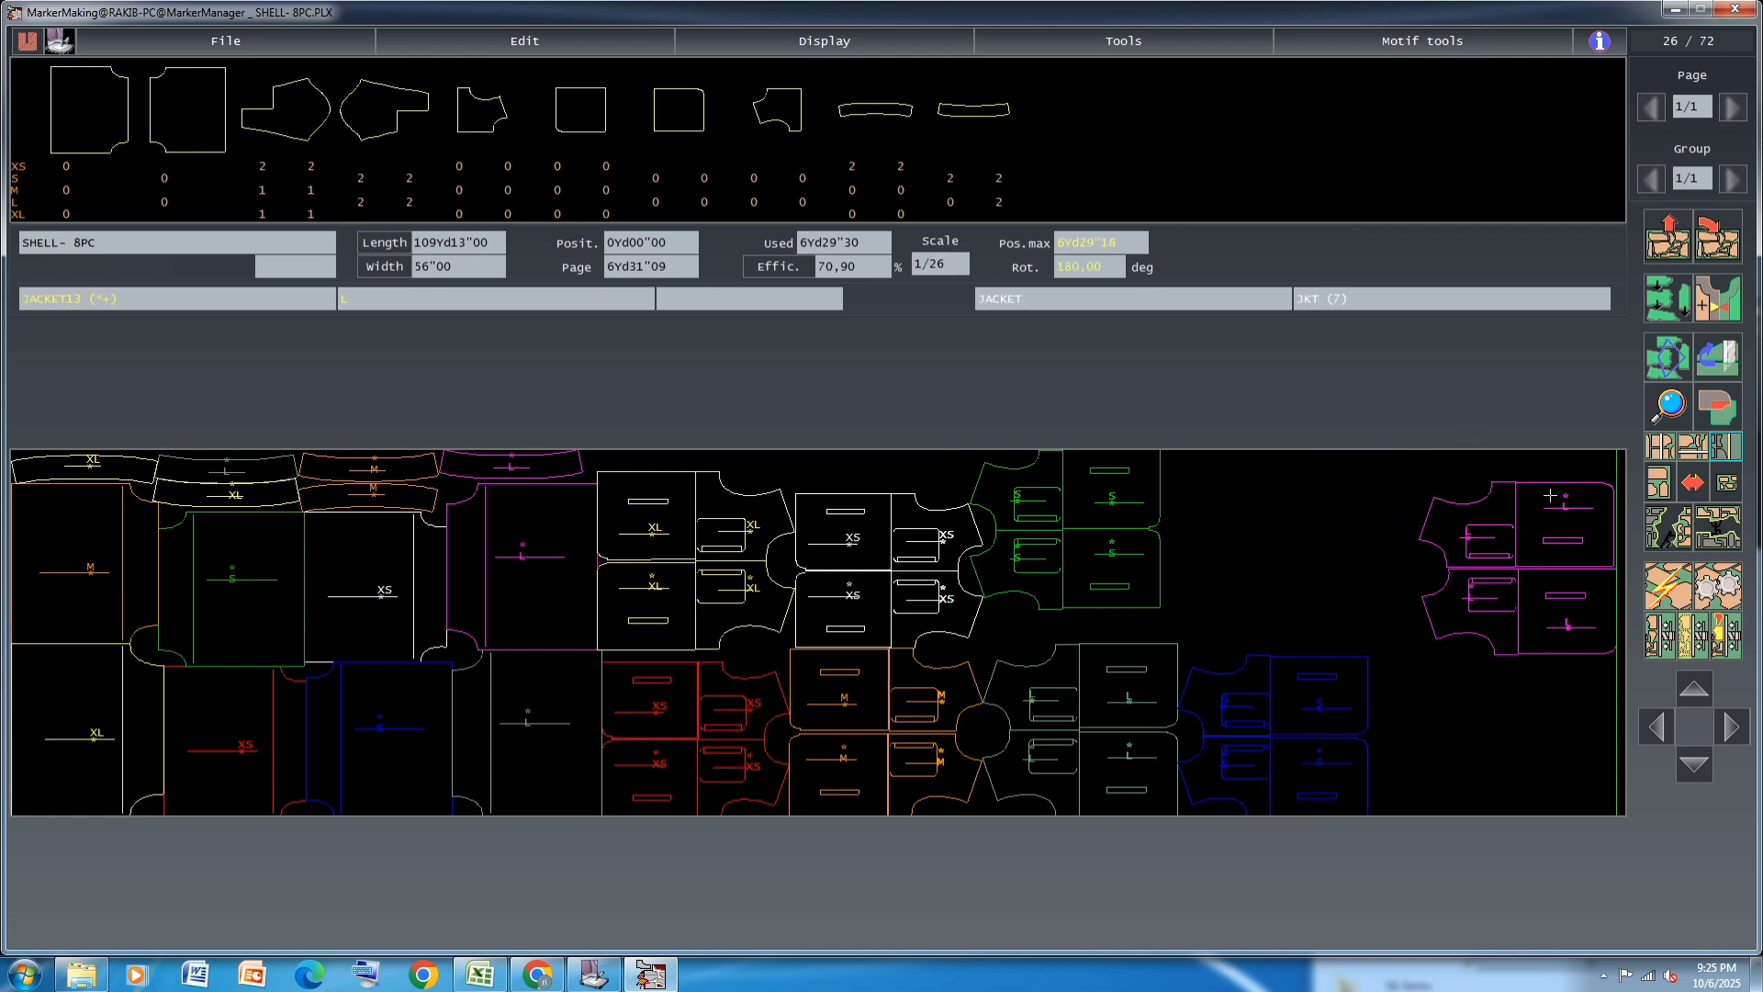
Link each blue S JACKET12 with its adjoining JACKET13 and move both linked pairs away from the gray-green L pairs
left_click(1667, 356)
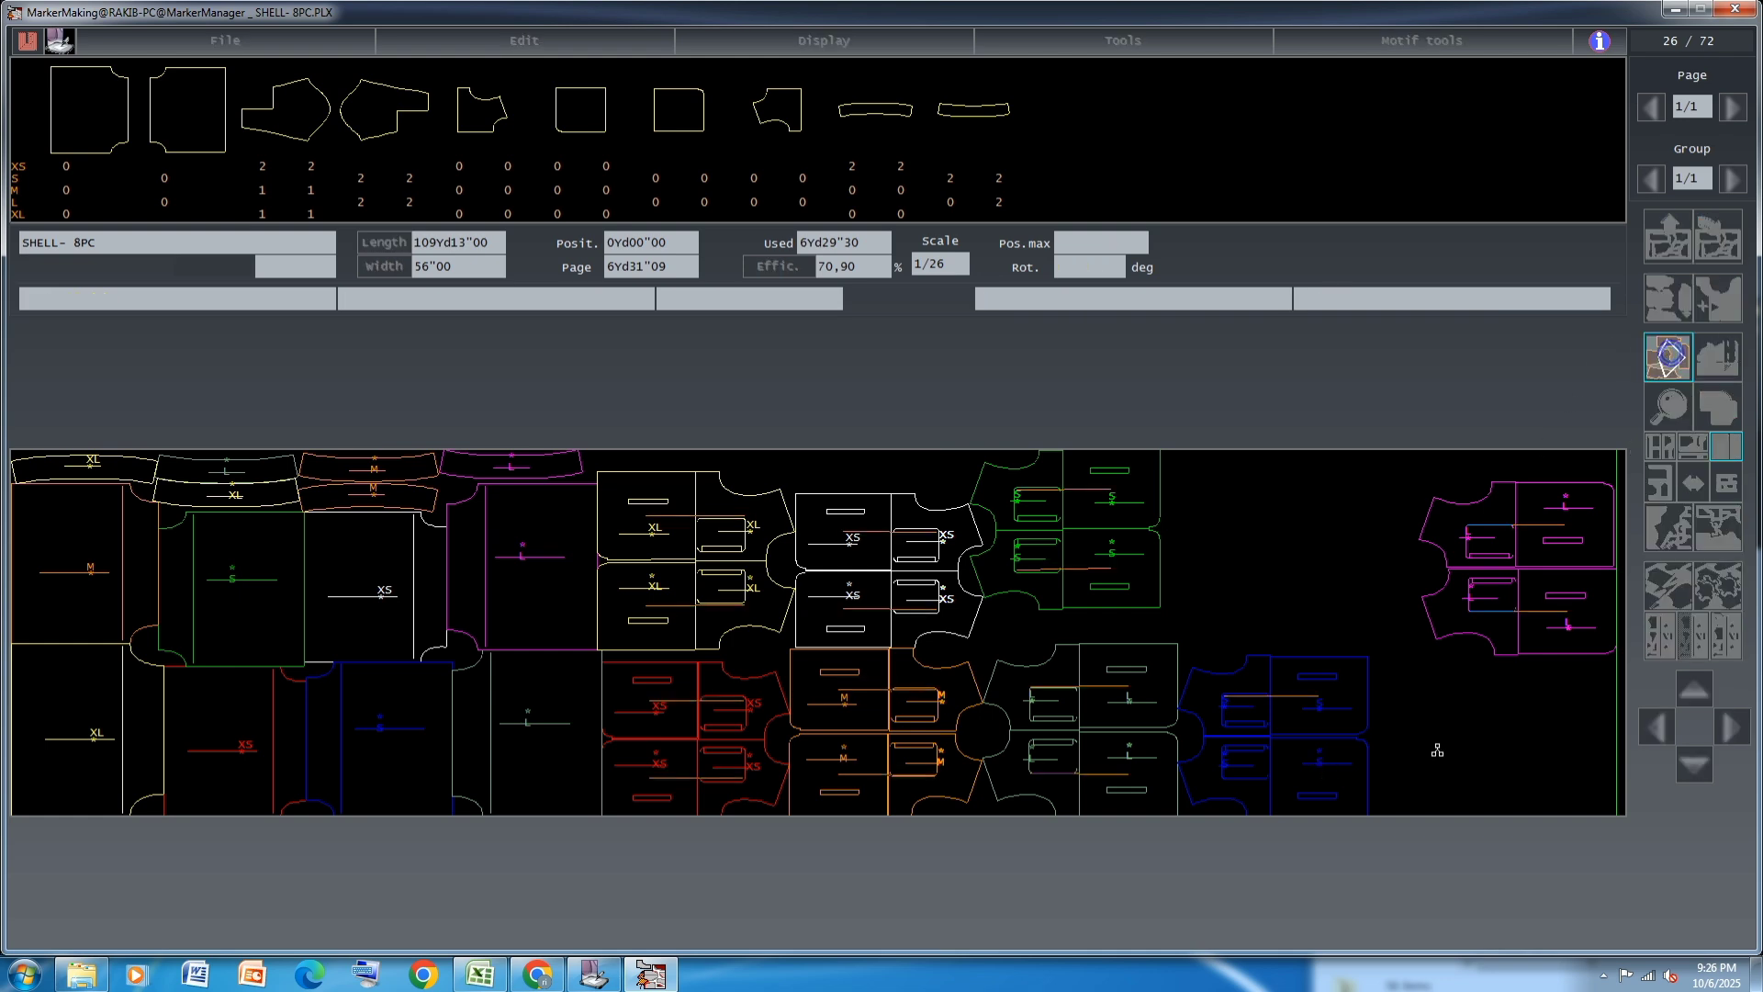
left_click(1311, 773)
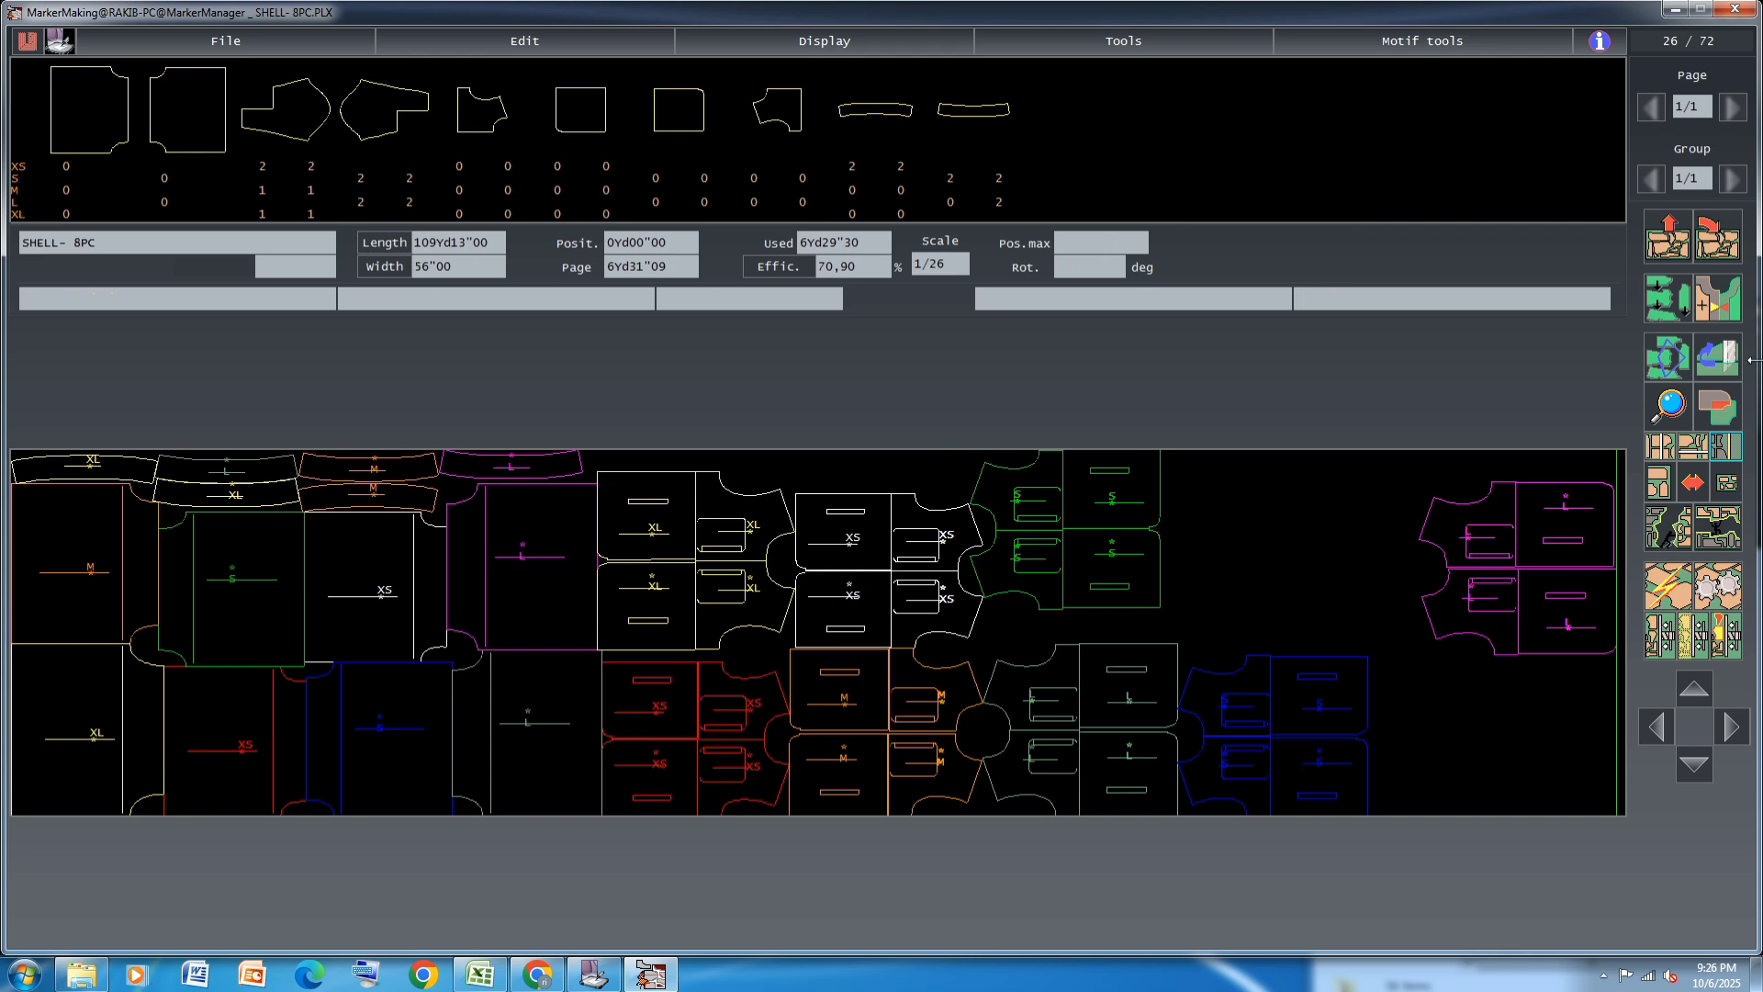
left_click(1305, 715)
left_click_drag(1301, 635, 1302, 766)
left_click(1302, 766)
left_click(1430, 737)
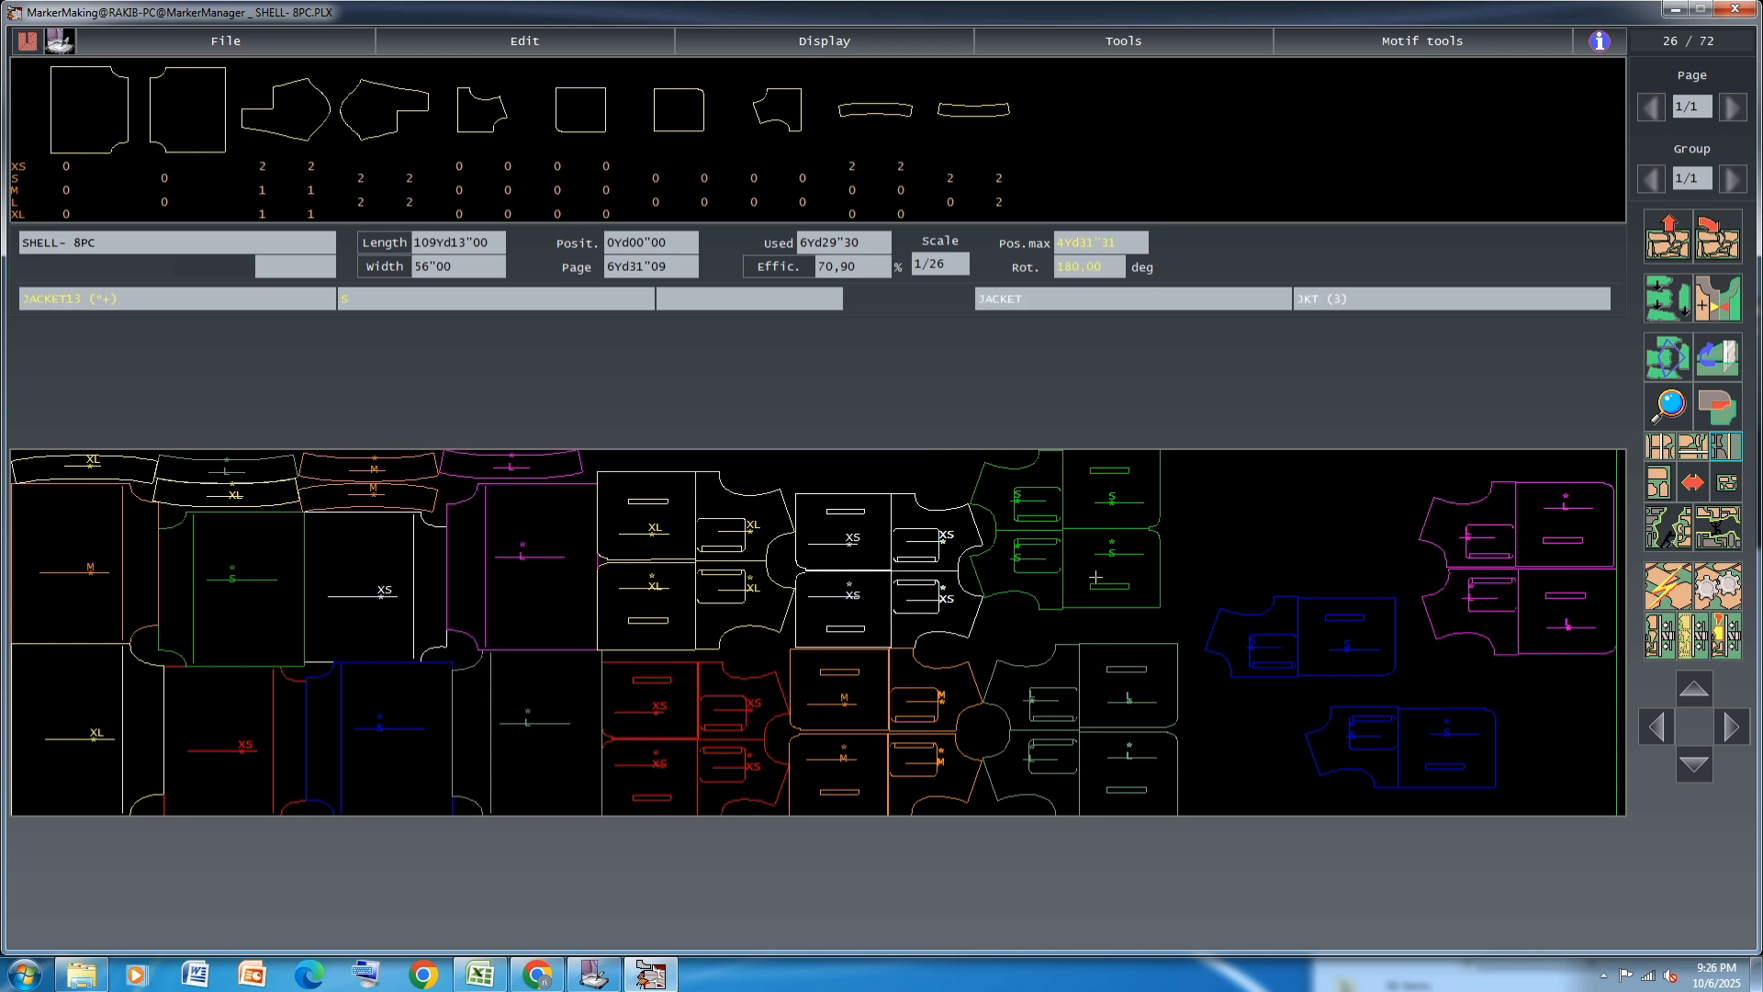
Place three XS JACKET4 pieces: one white between the green S and gray-green L pairs, one white above the XS pairs, one red beyond the green pairs
left_click(854, 167)
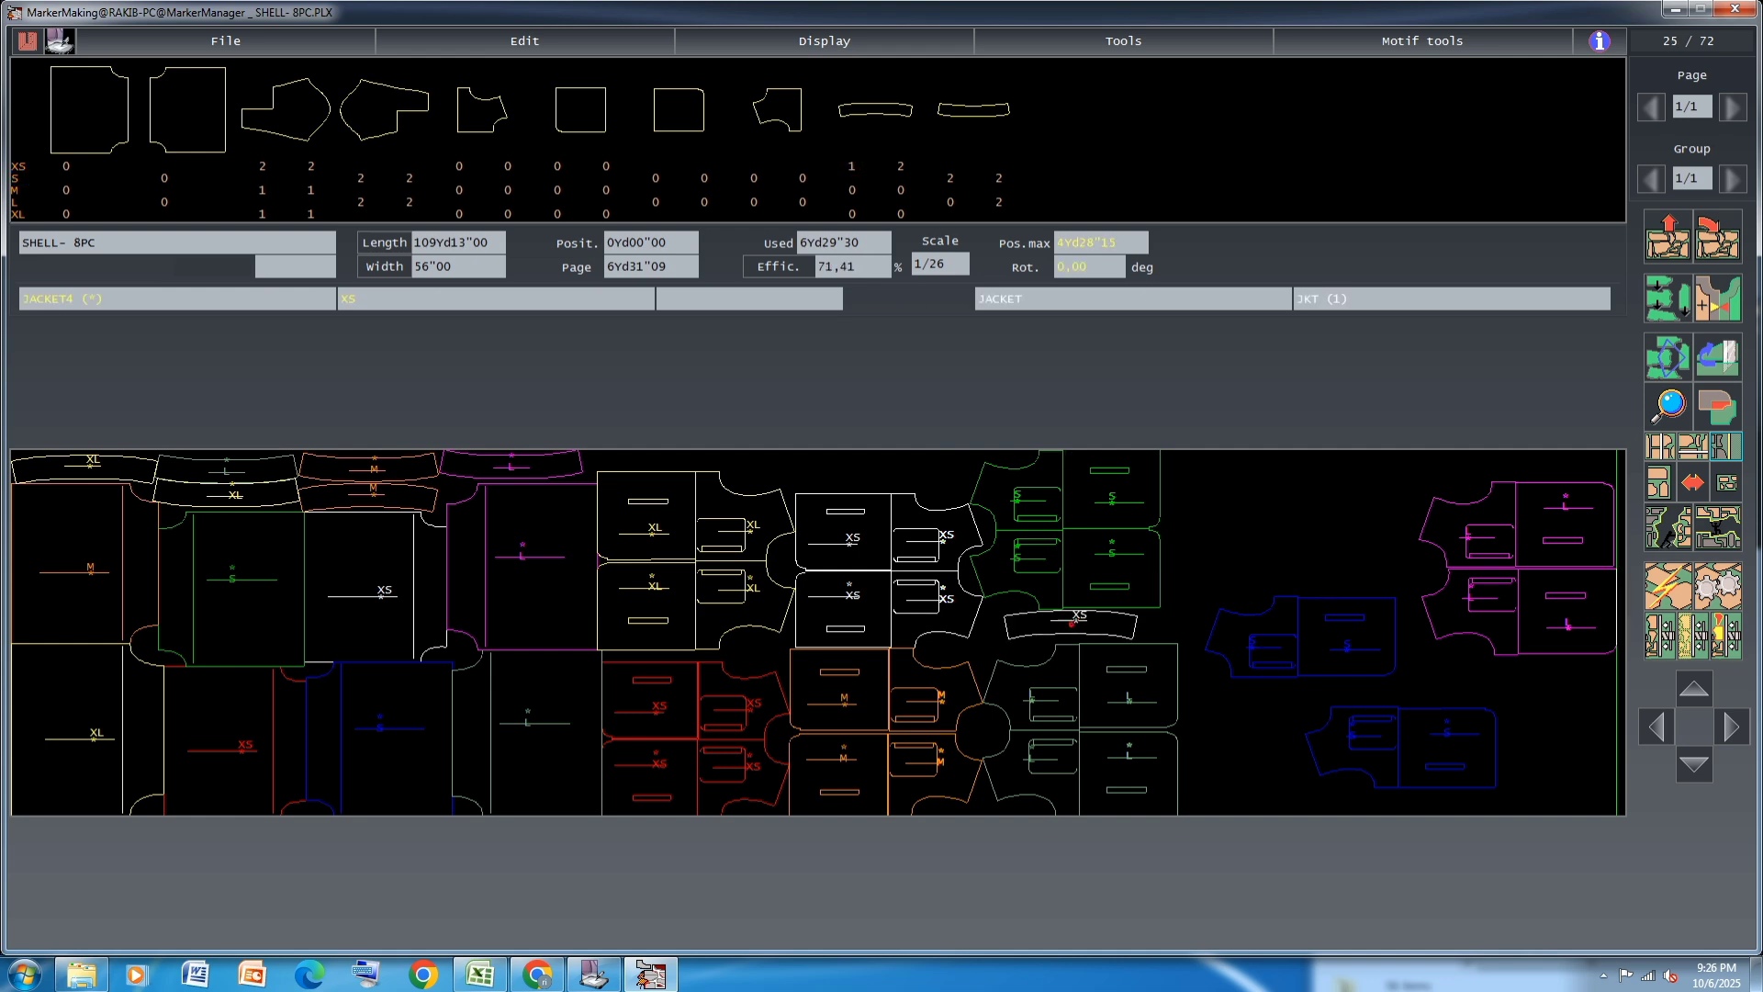
left_click(1050, 628)
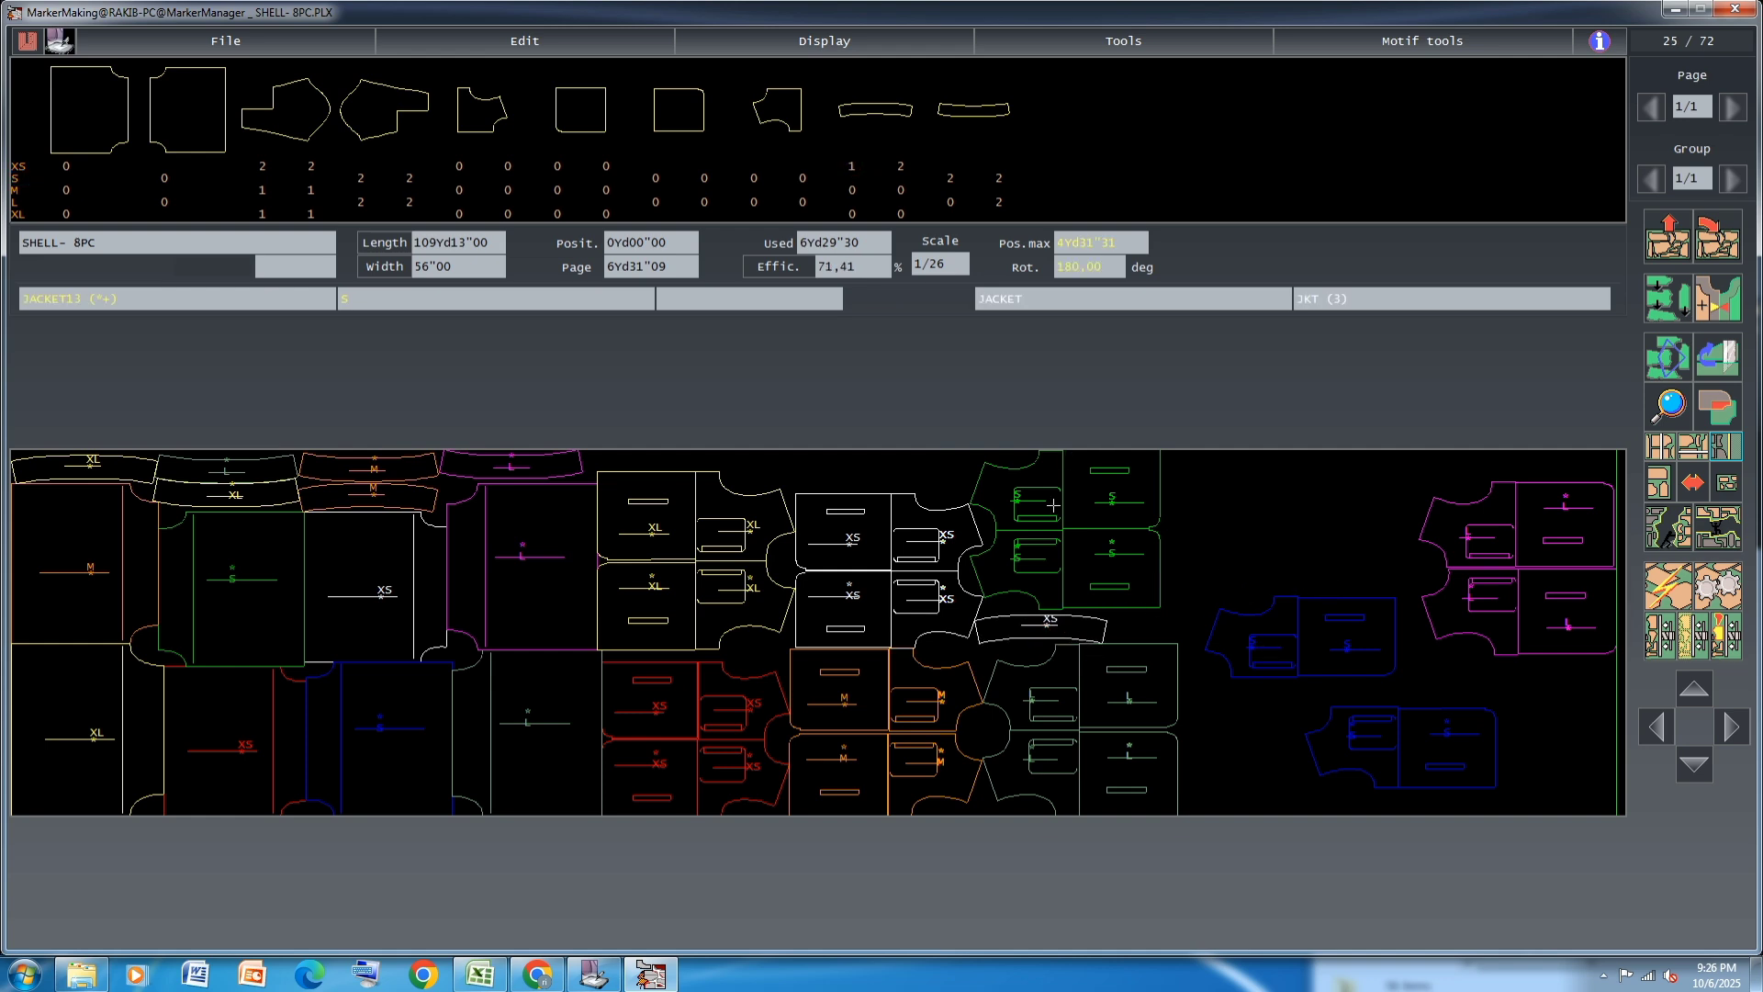
left_click(900, 167)
left_click(899, 167)
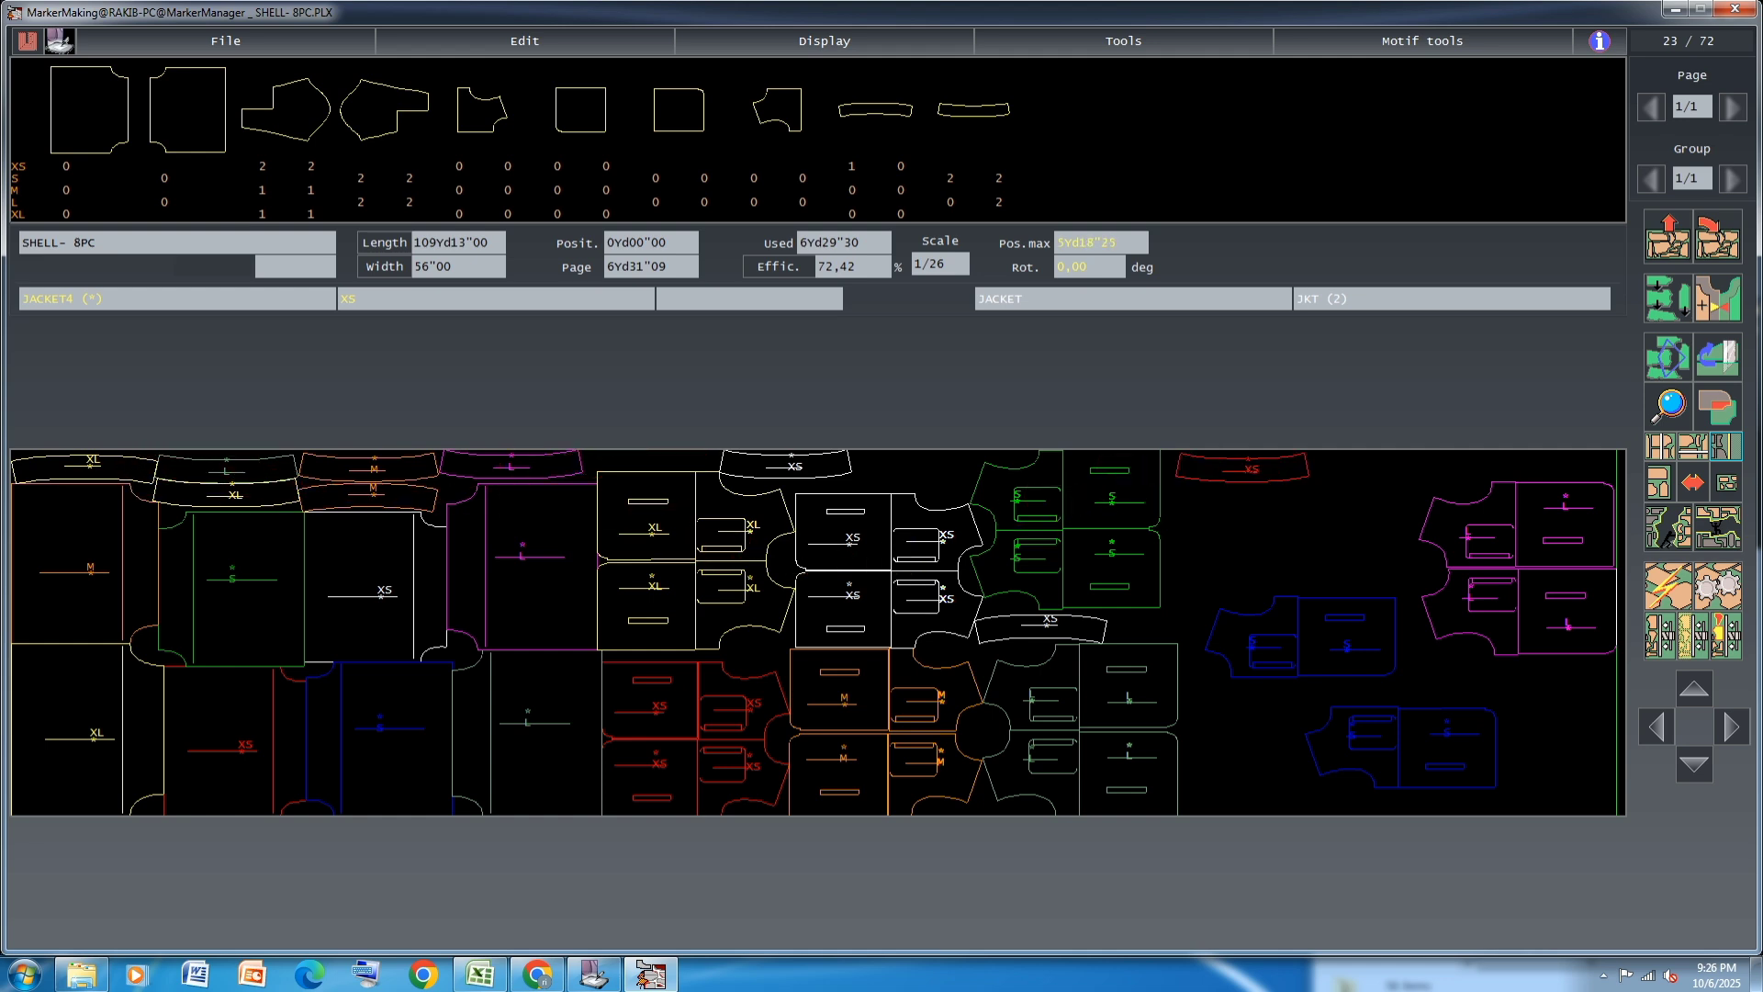
Move the white XS JACKET4 out from between the pairs and stack both green S pairs directly against the gray-green L pairs
left_click(1246, 467)
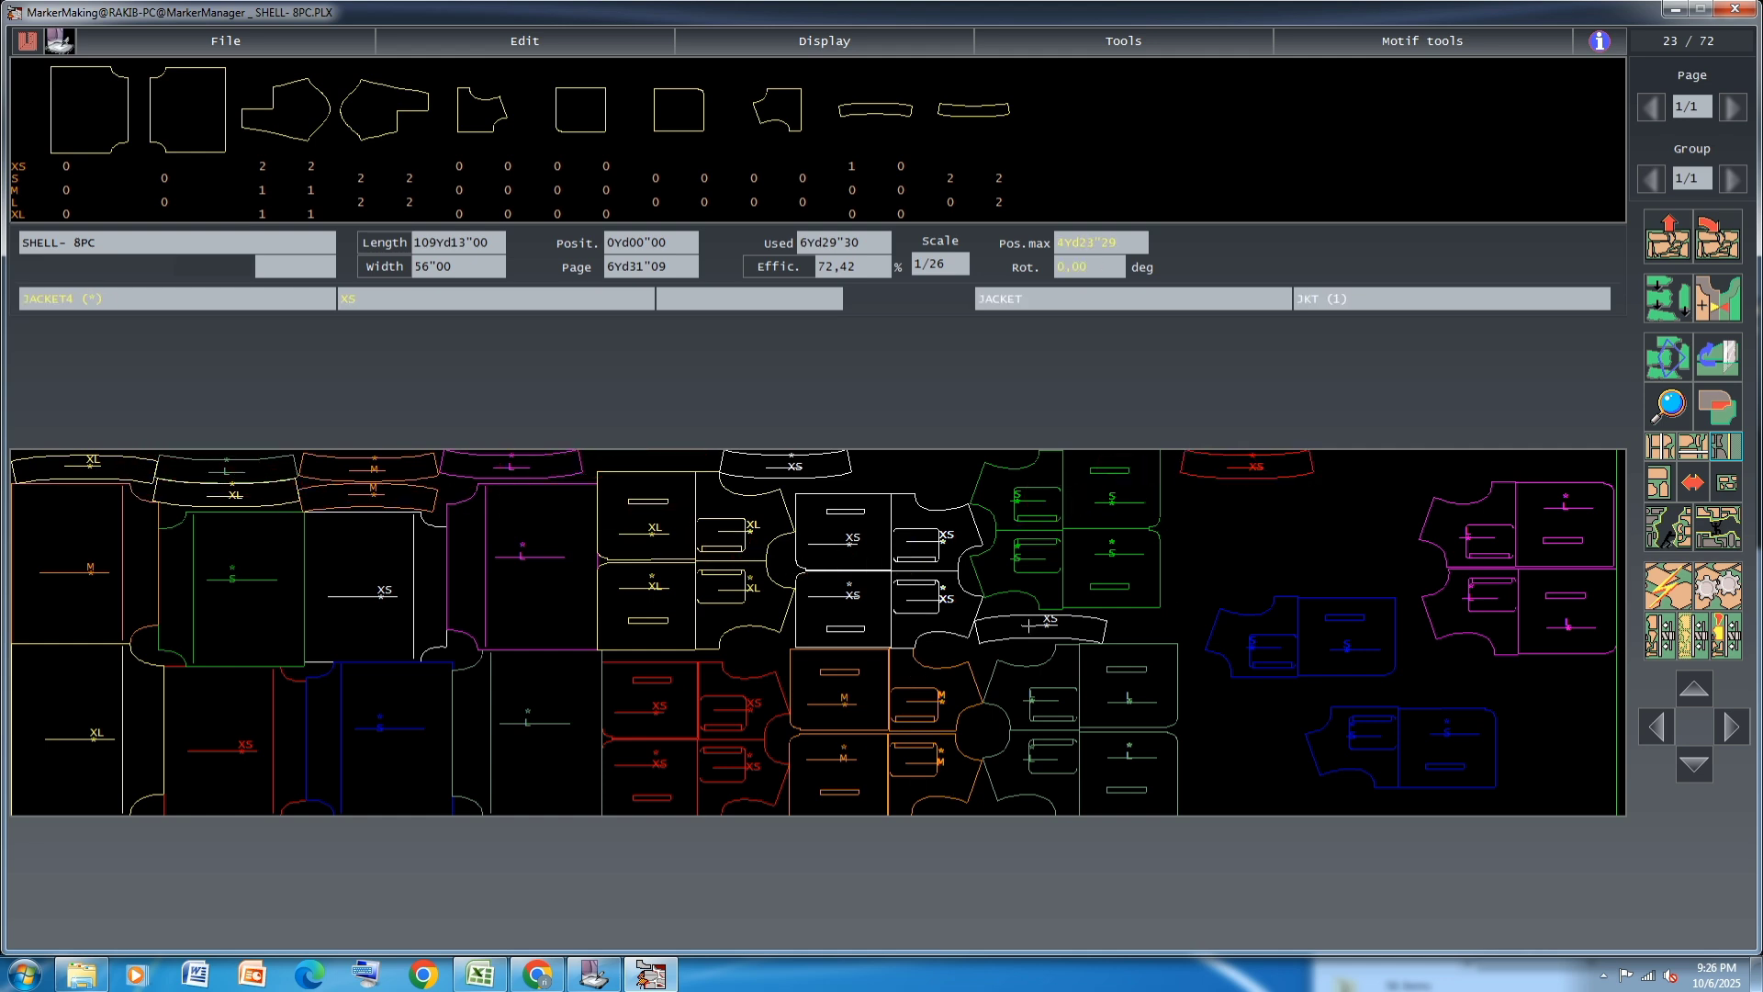
left_click(1301, 514)
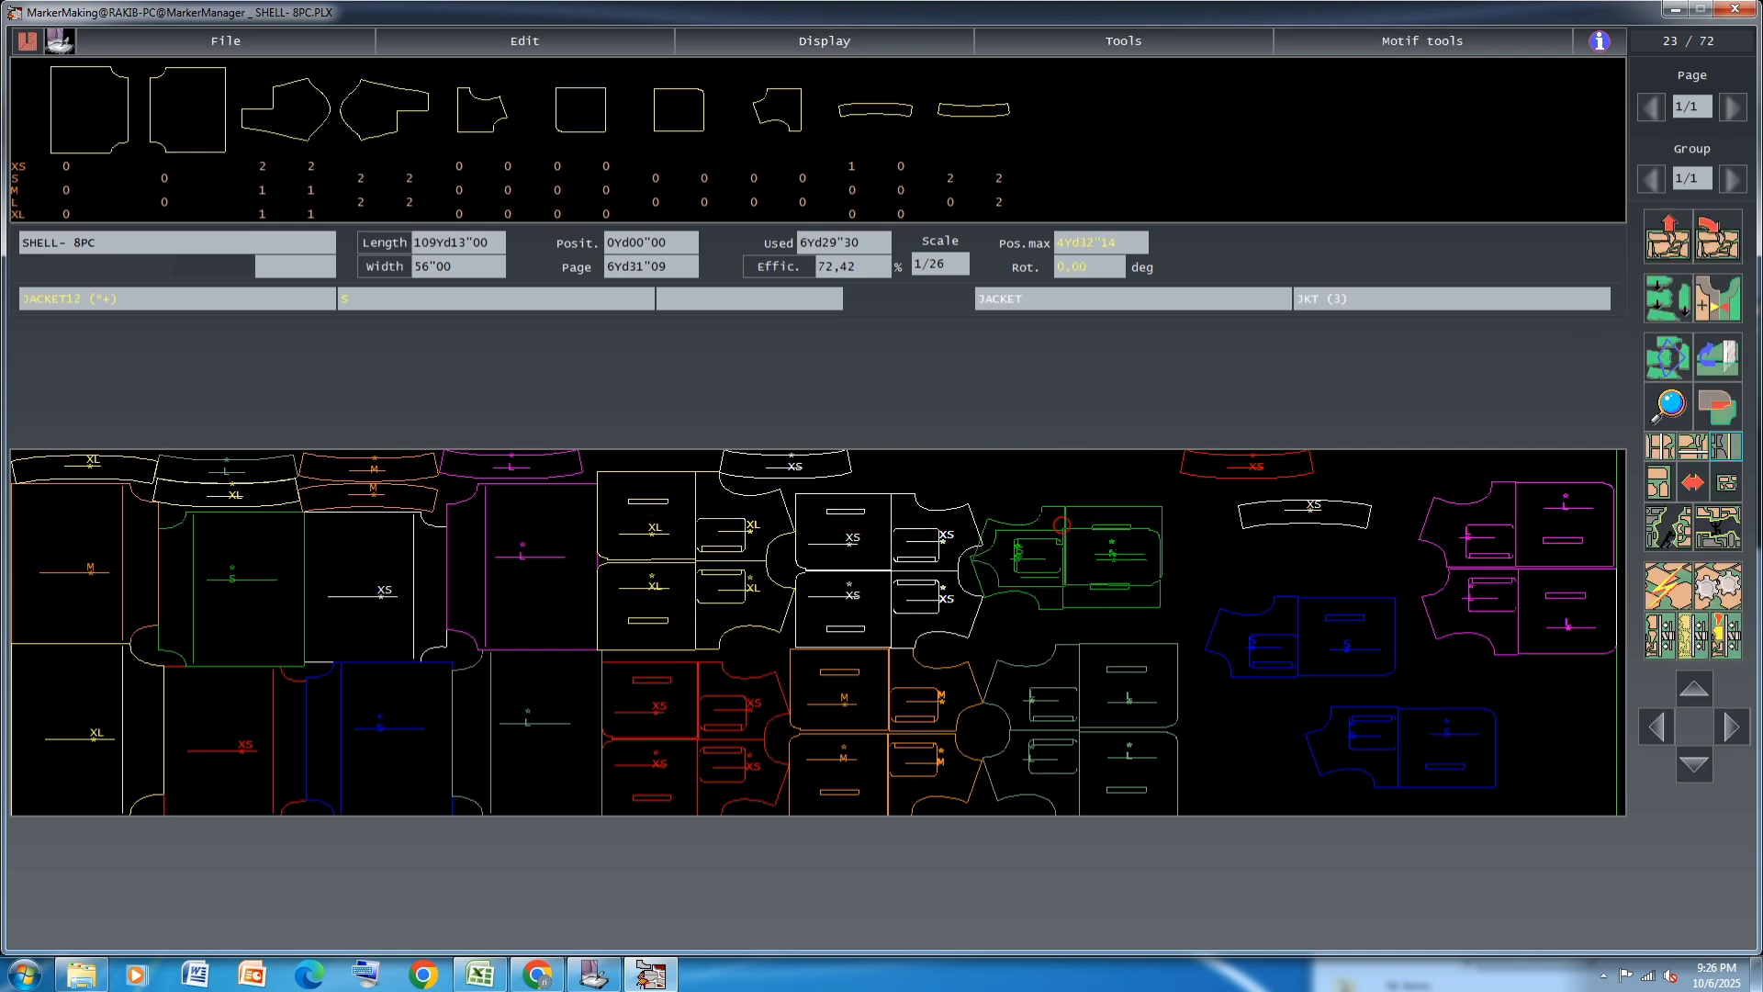
left_click(1058, 551)
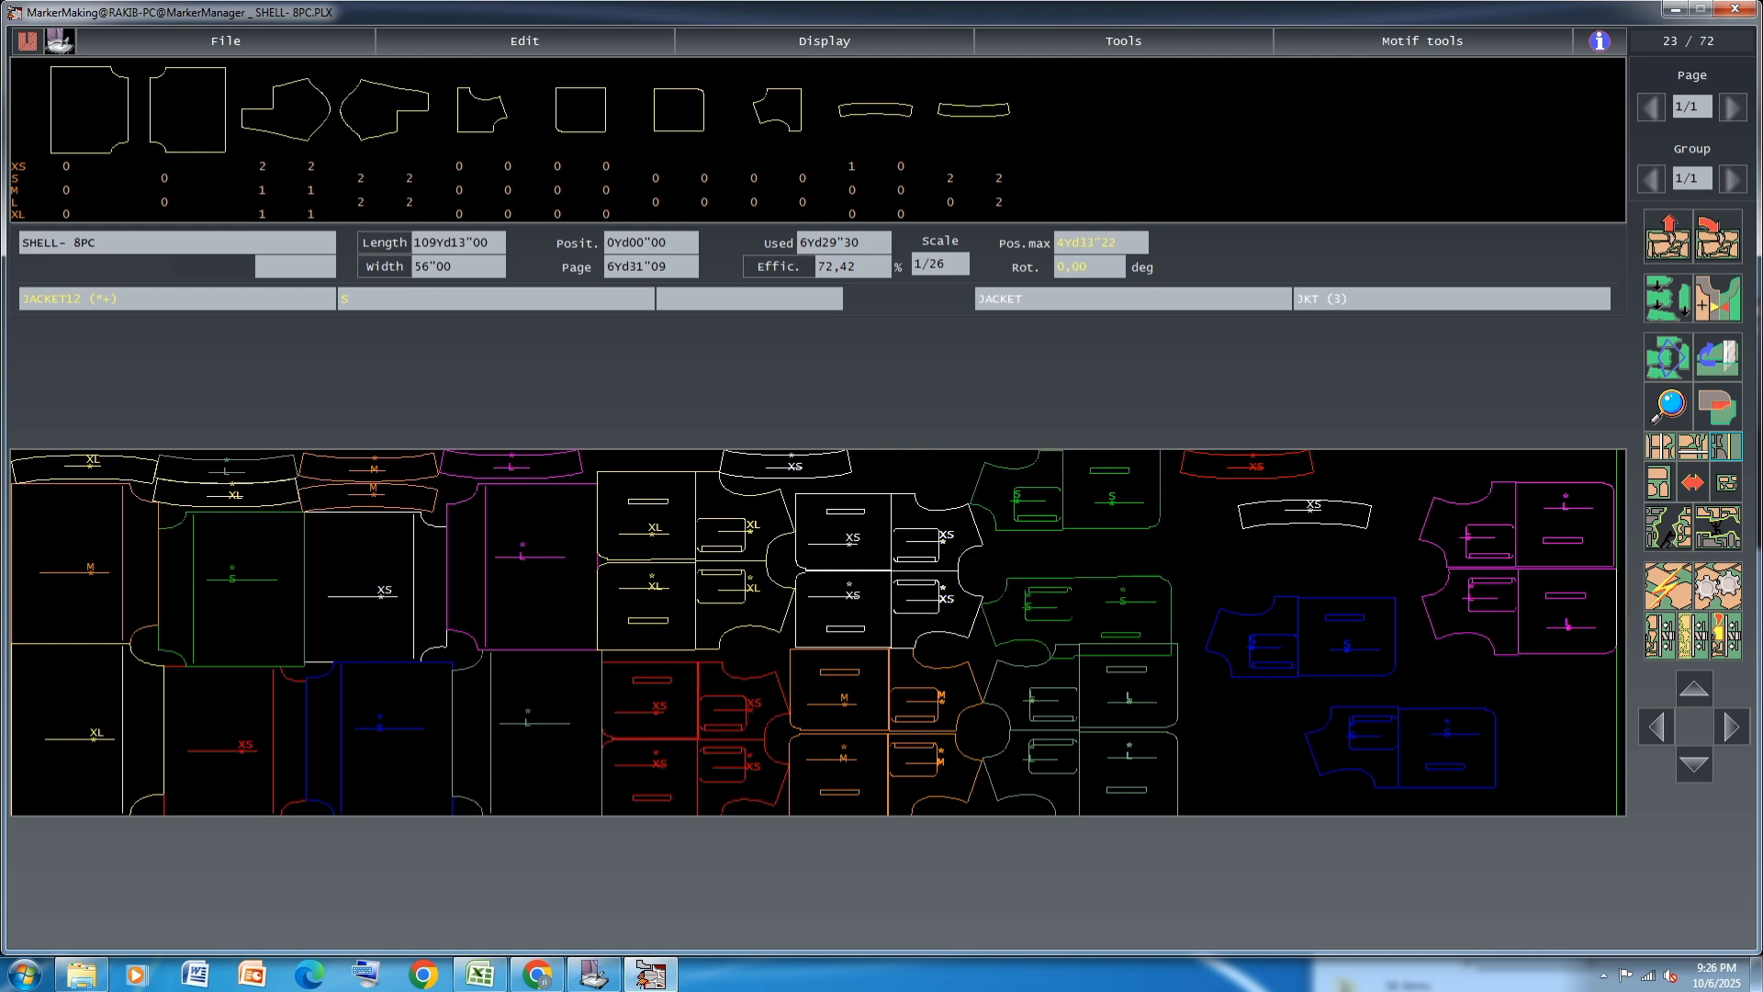
left_click(1071, 499)
left_click(1081, 525)
Line up the loose white and red XS JACKET4 pieces end to end after the first white one along the marker's upper edge
left_click(1254, 462)
left_click(901, 439)
left_click(1326, 519)
left_click(904, 462)
left_click(899, 433)
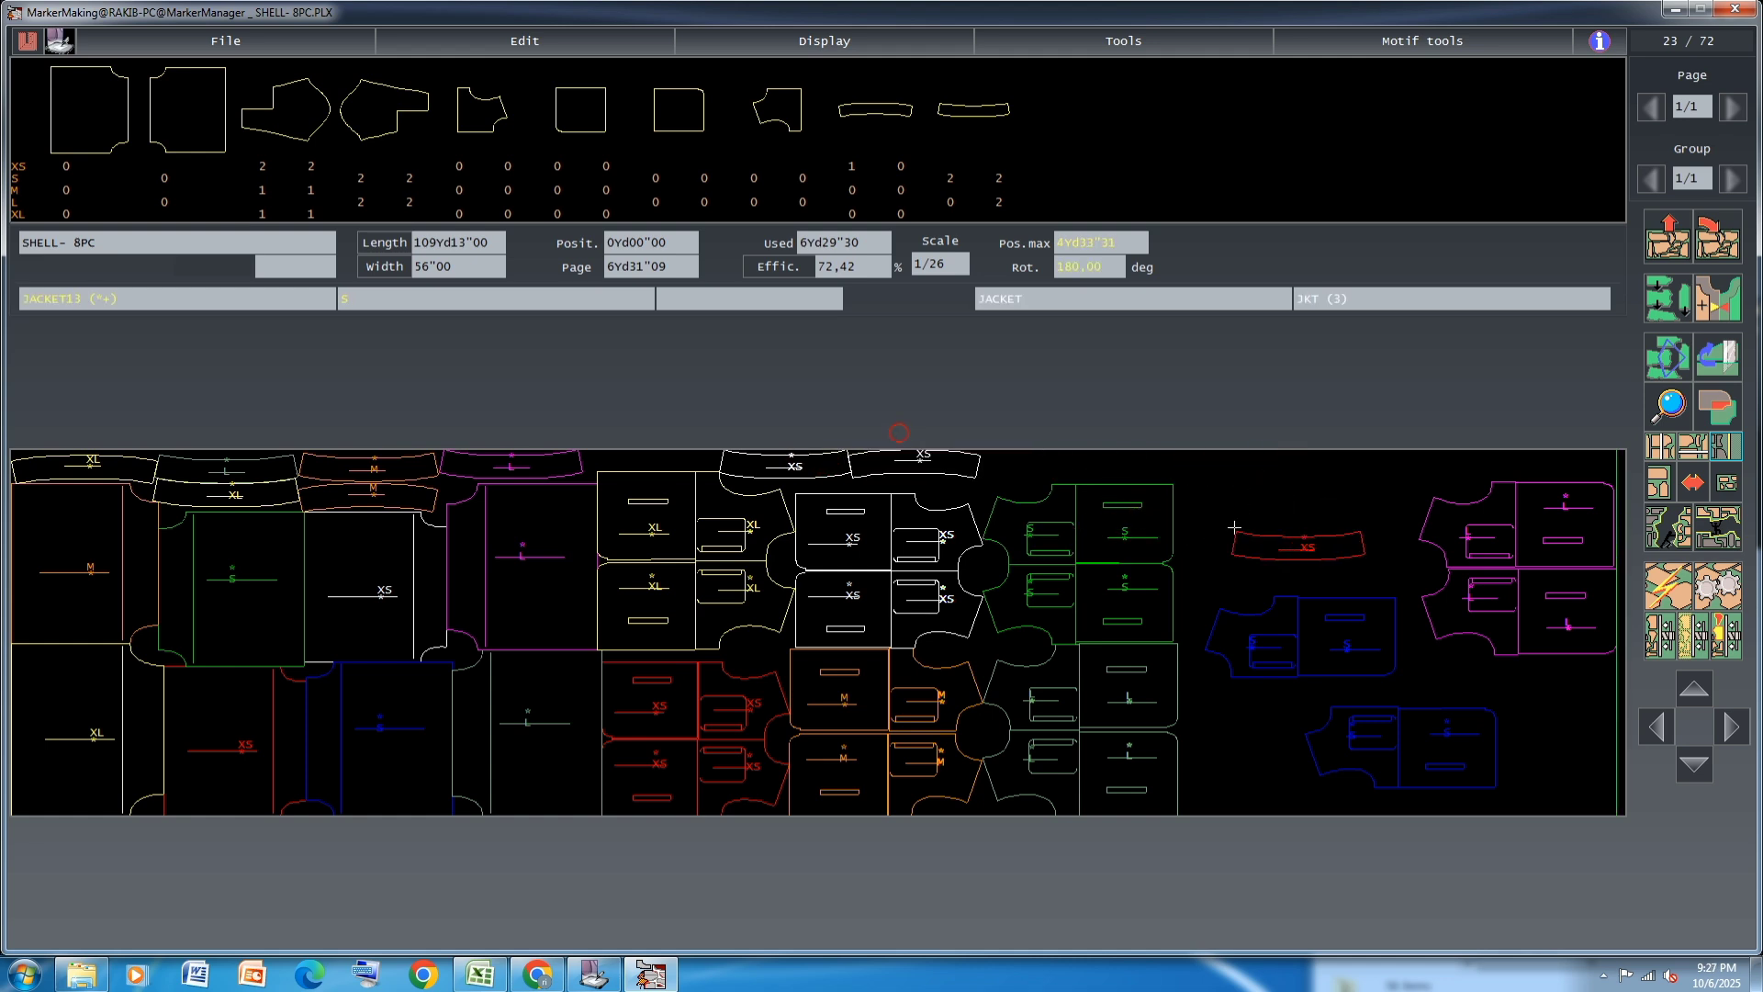
left_click(1016, 433)
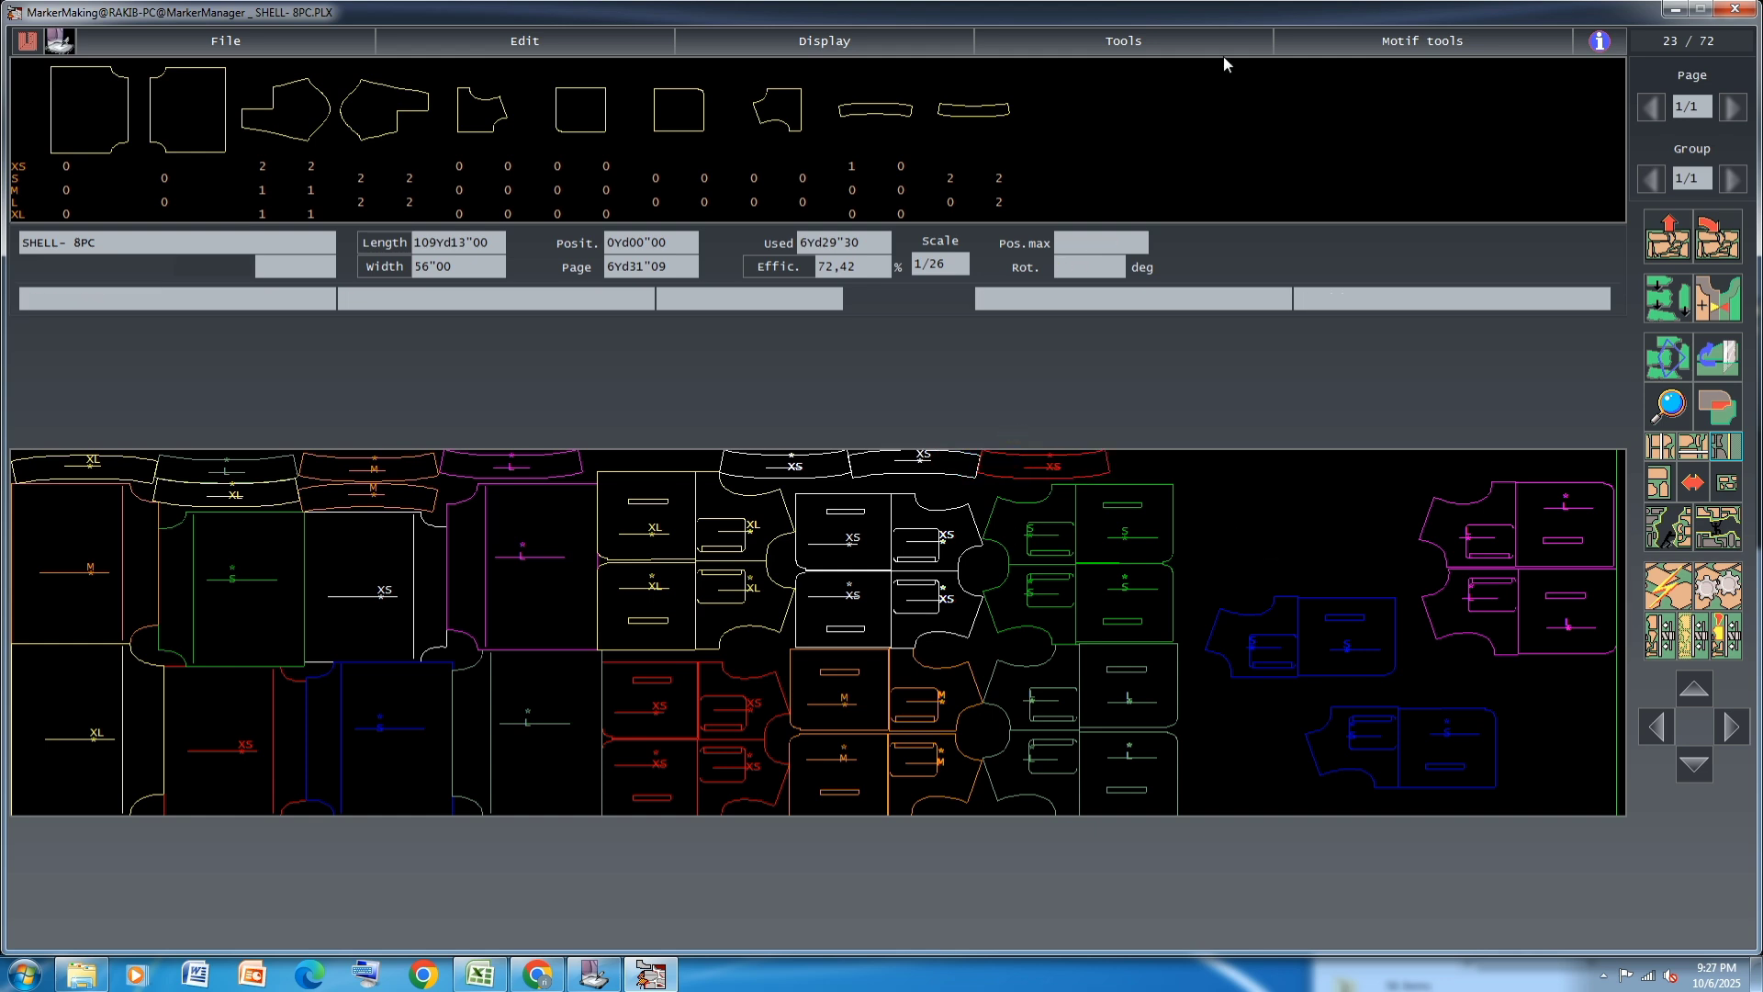
Stack the two blue S JACKET12/JACKET13 pairs at the marker's lower edge, fitted against the gray-green L pairs
left_click(1385, 758)
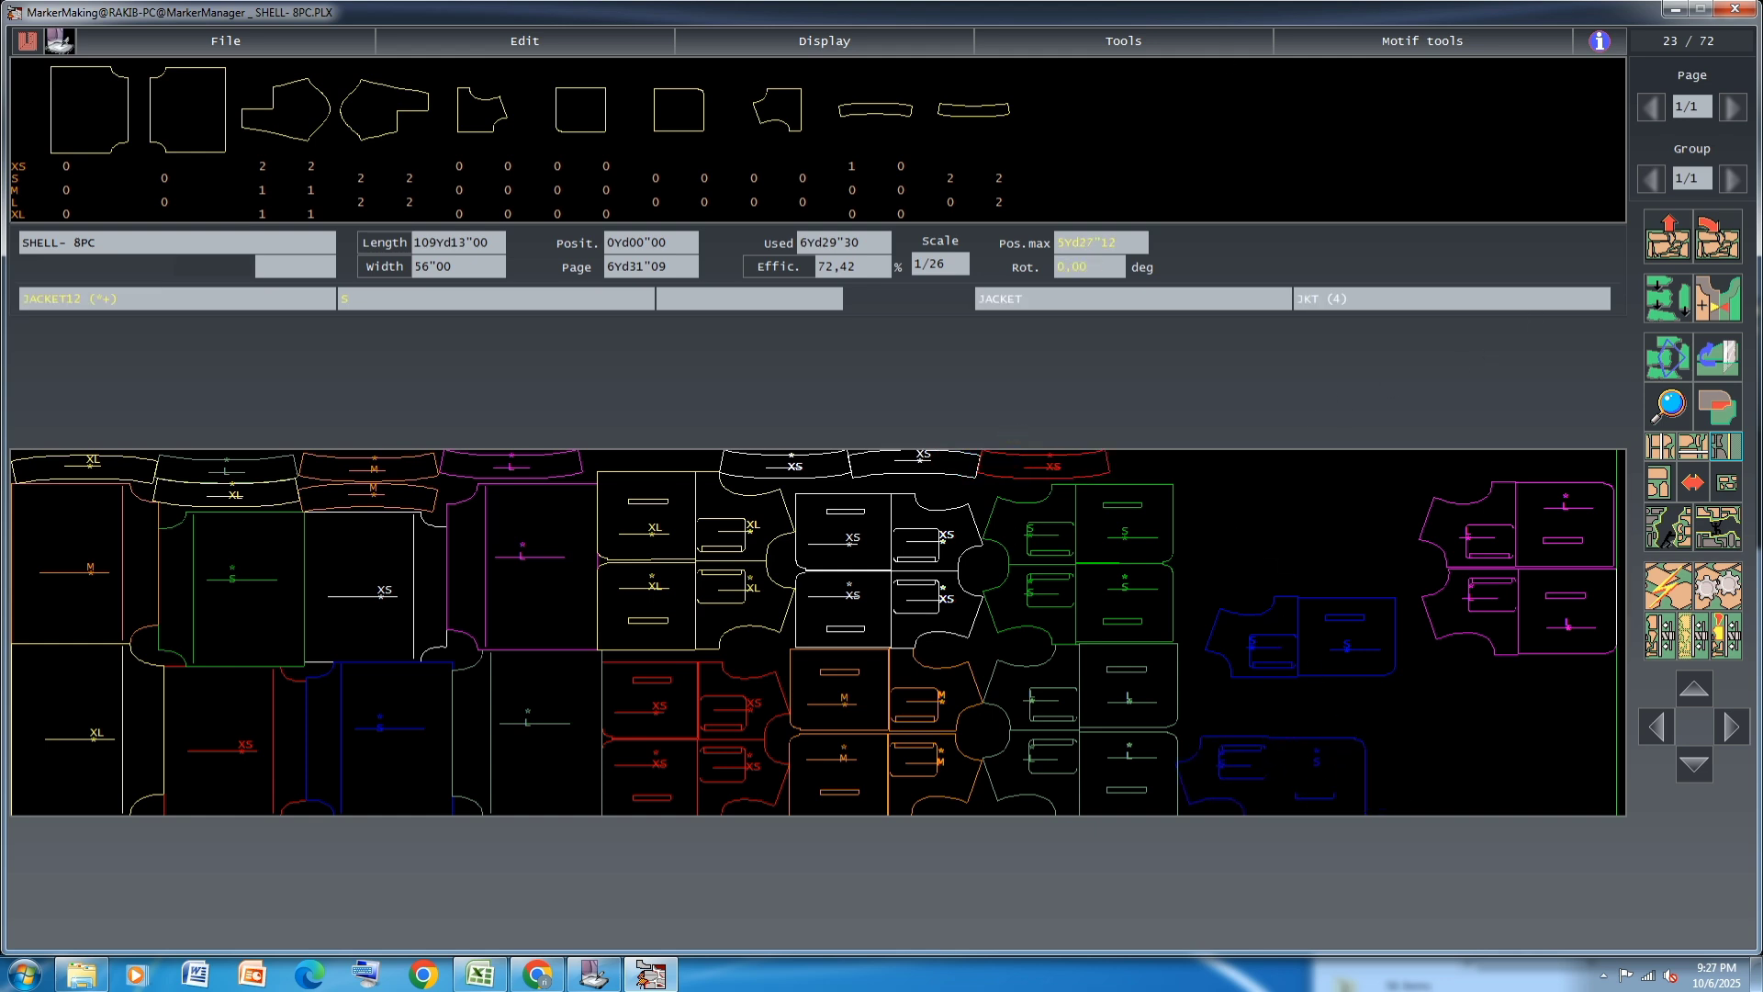
left_click(1259, 787)
left_click(1290, 659)
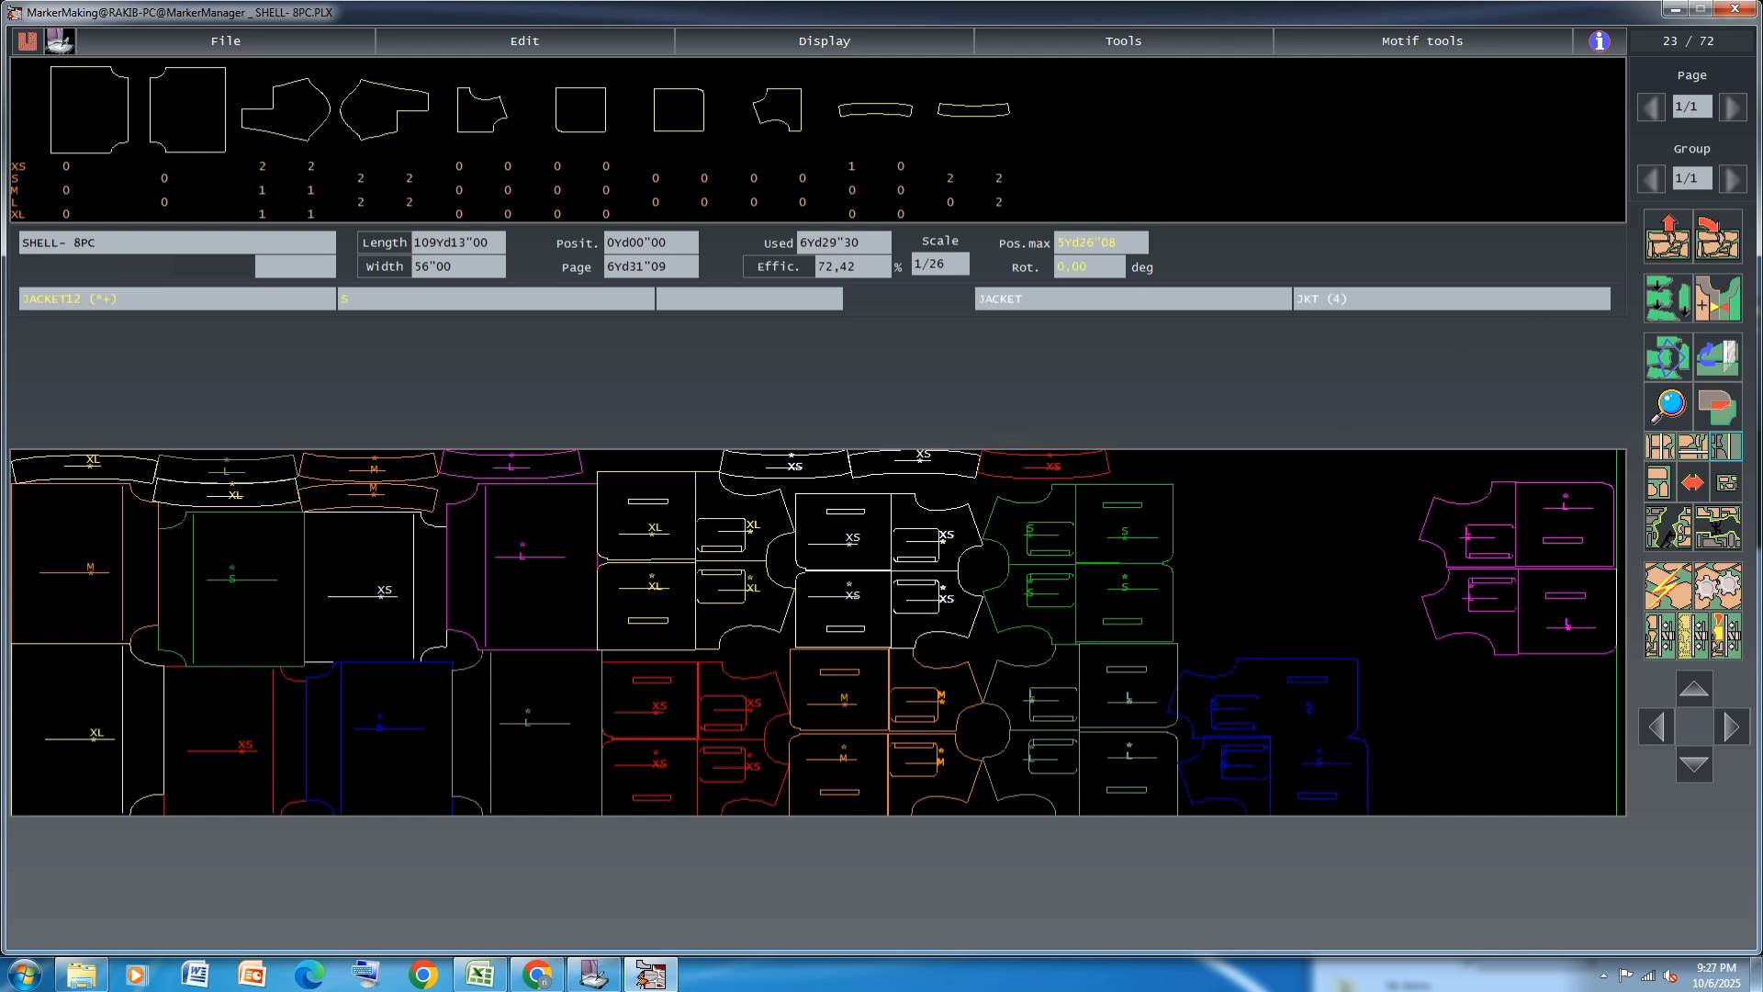
left_click(1277, 700)
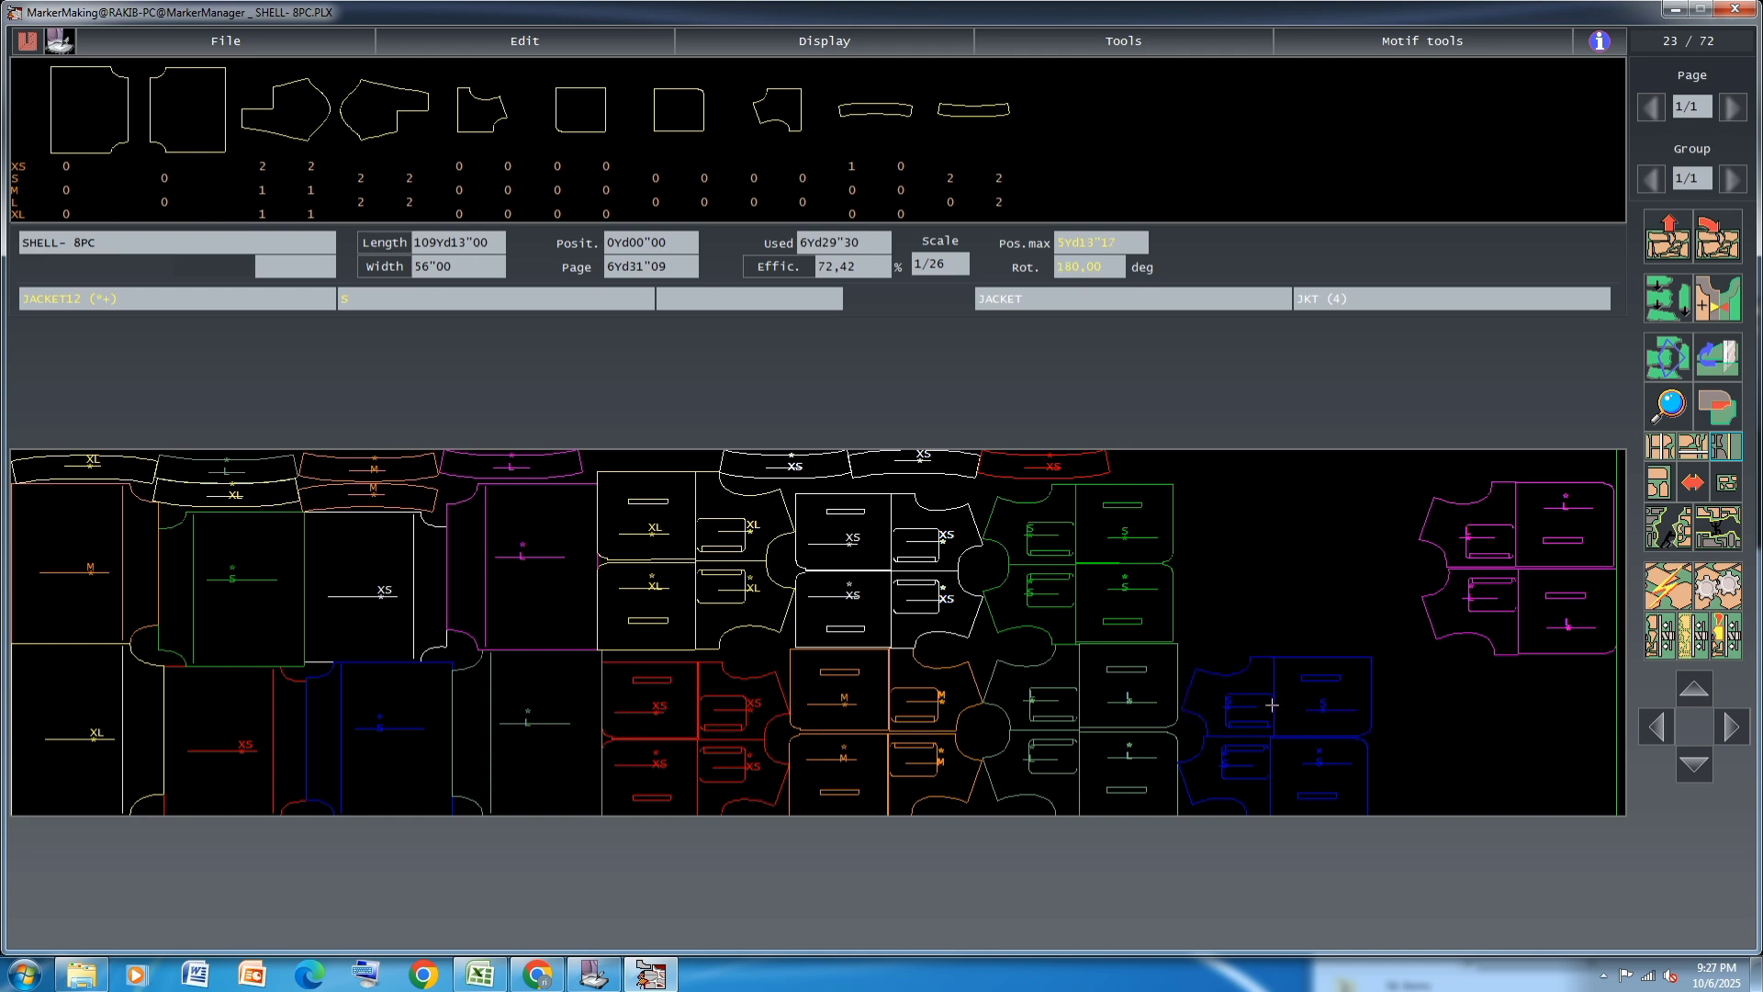
left_click(1272, 704)
Stack the two magenta L JACKET12/JACKET13 pairs above the blue S pairs, fitted against the green S pairs
left_click(1559, 589)
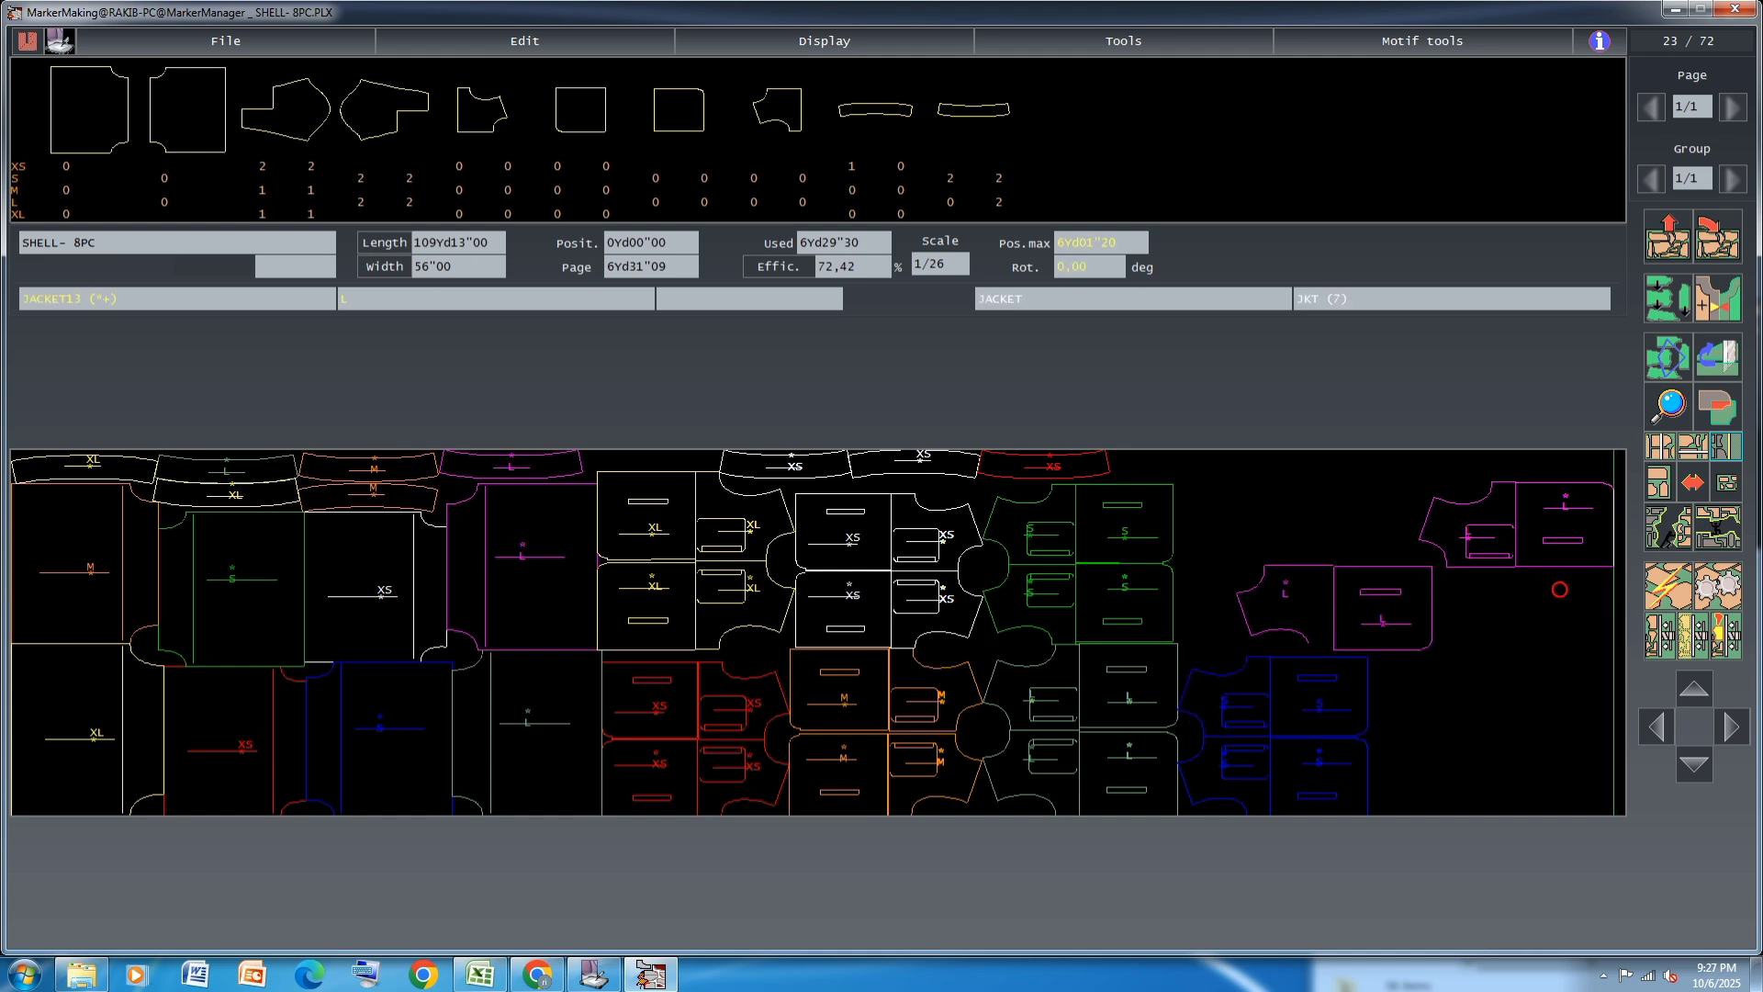
left_click(1313, 589)
left_click(1508, 552)
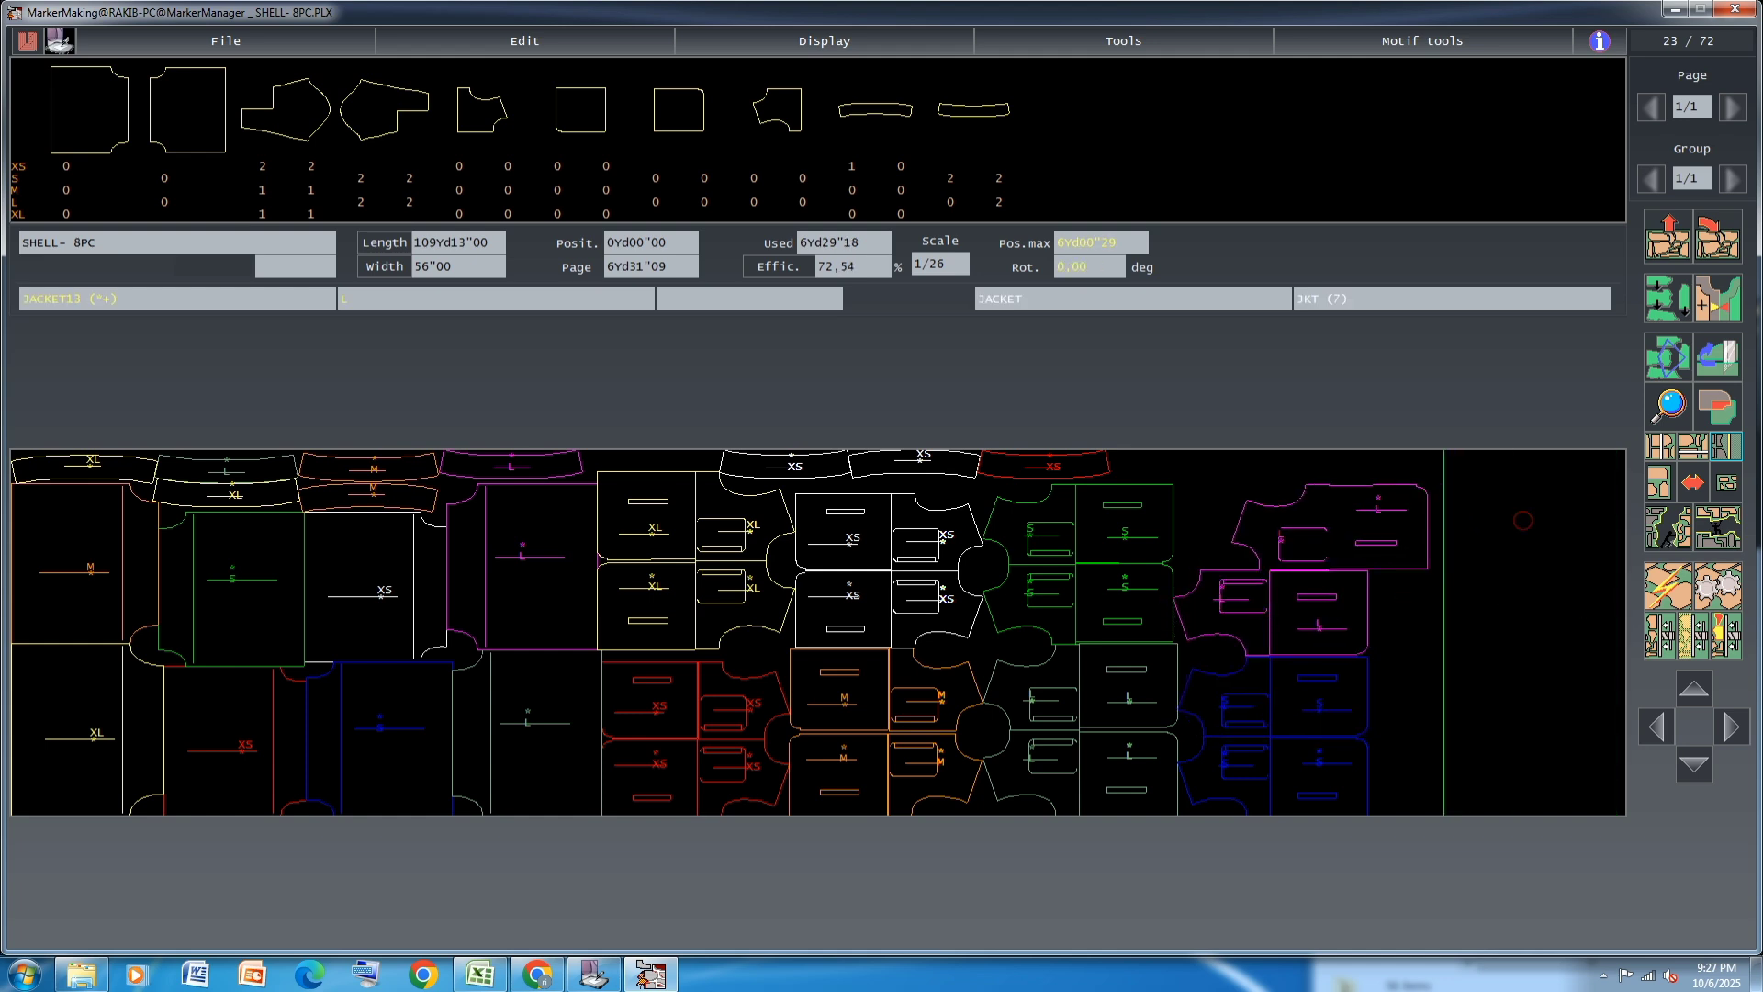
left_click(1263, 542)
left_click(1271, 534)
left_click(1271, 533)
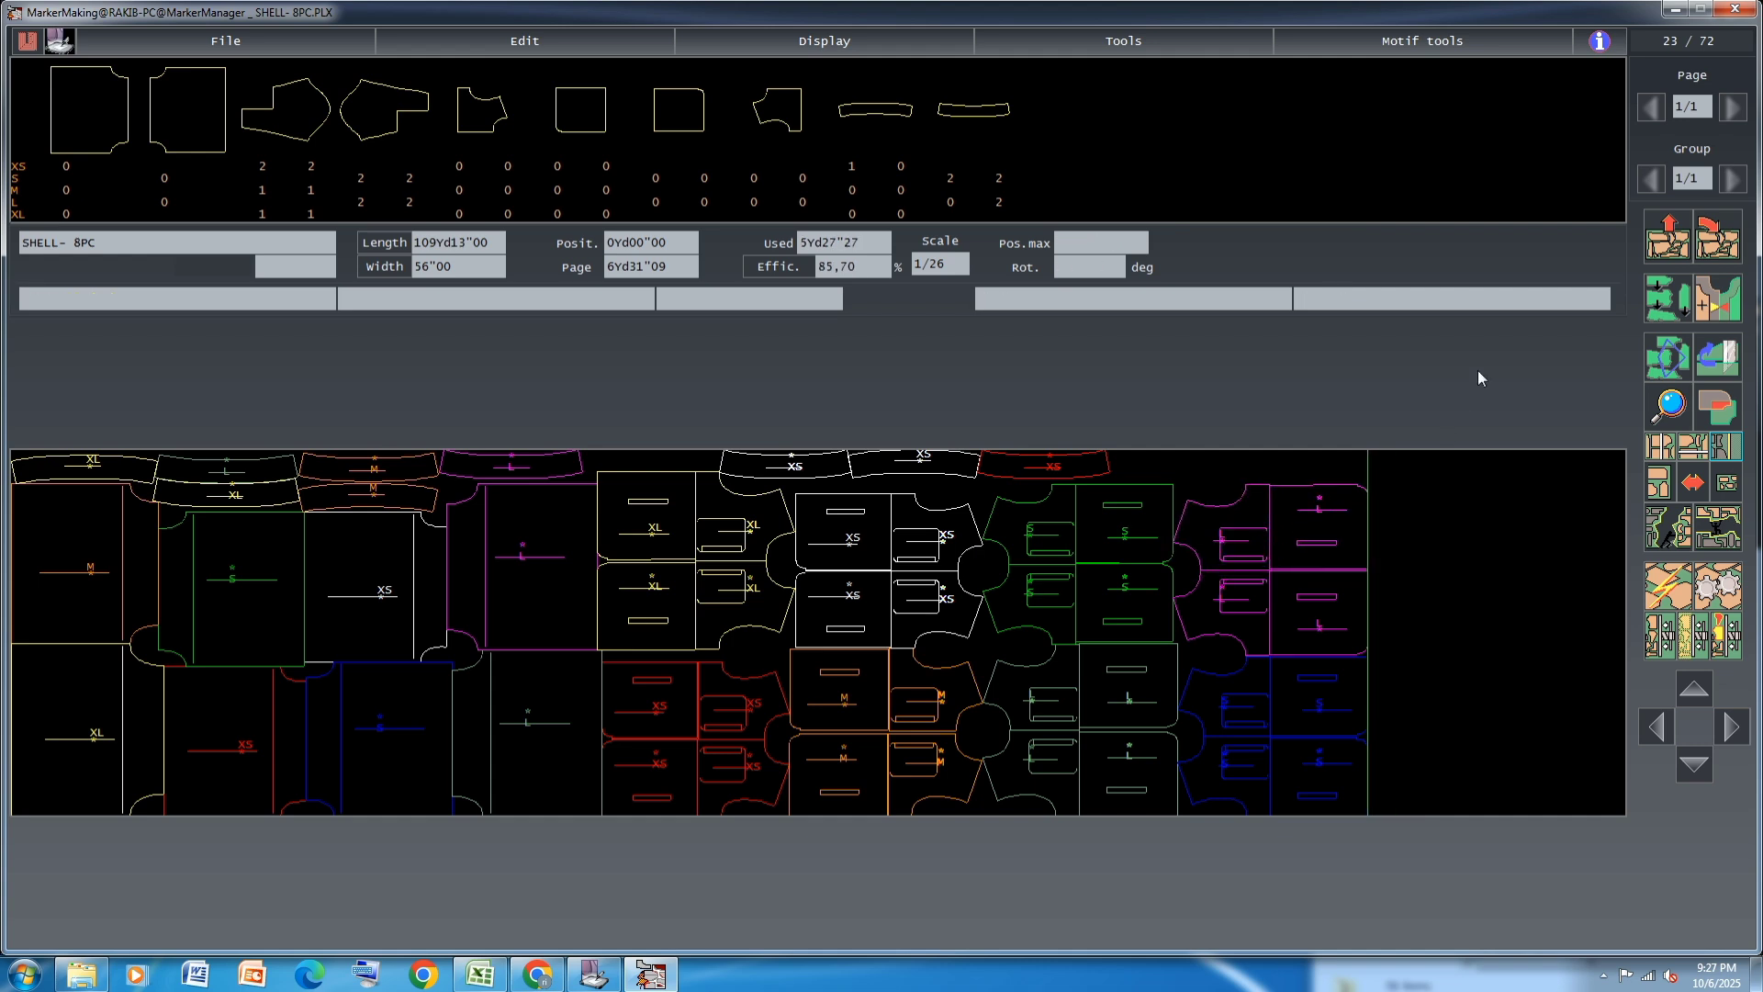
Extend the upper-edge row with the last XS JACKET4 and one green S JACKET4, and save the marker
left_click(851, 166)
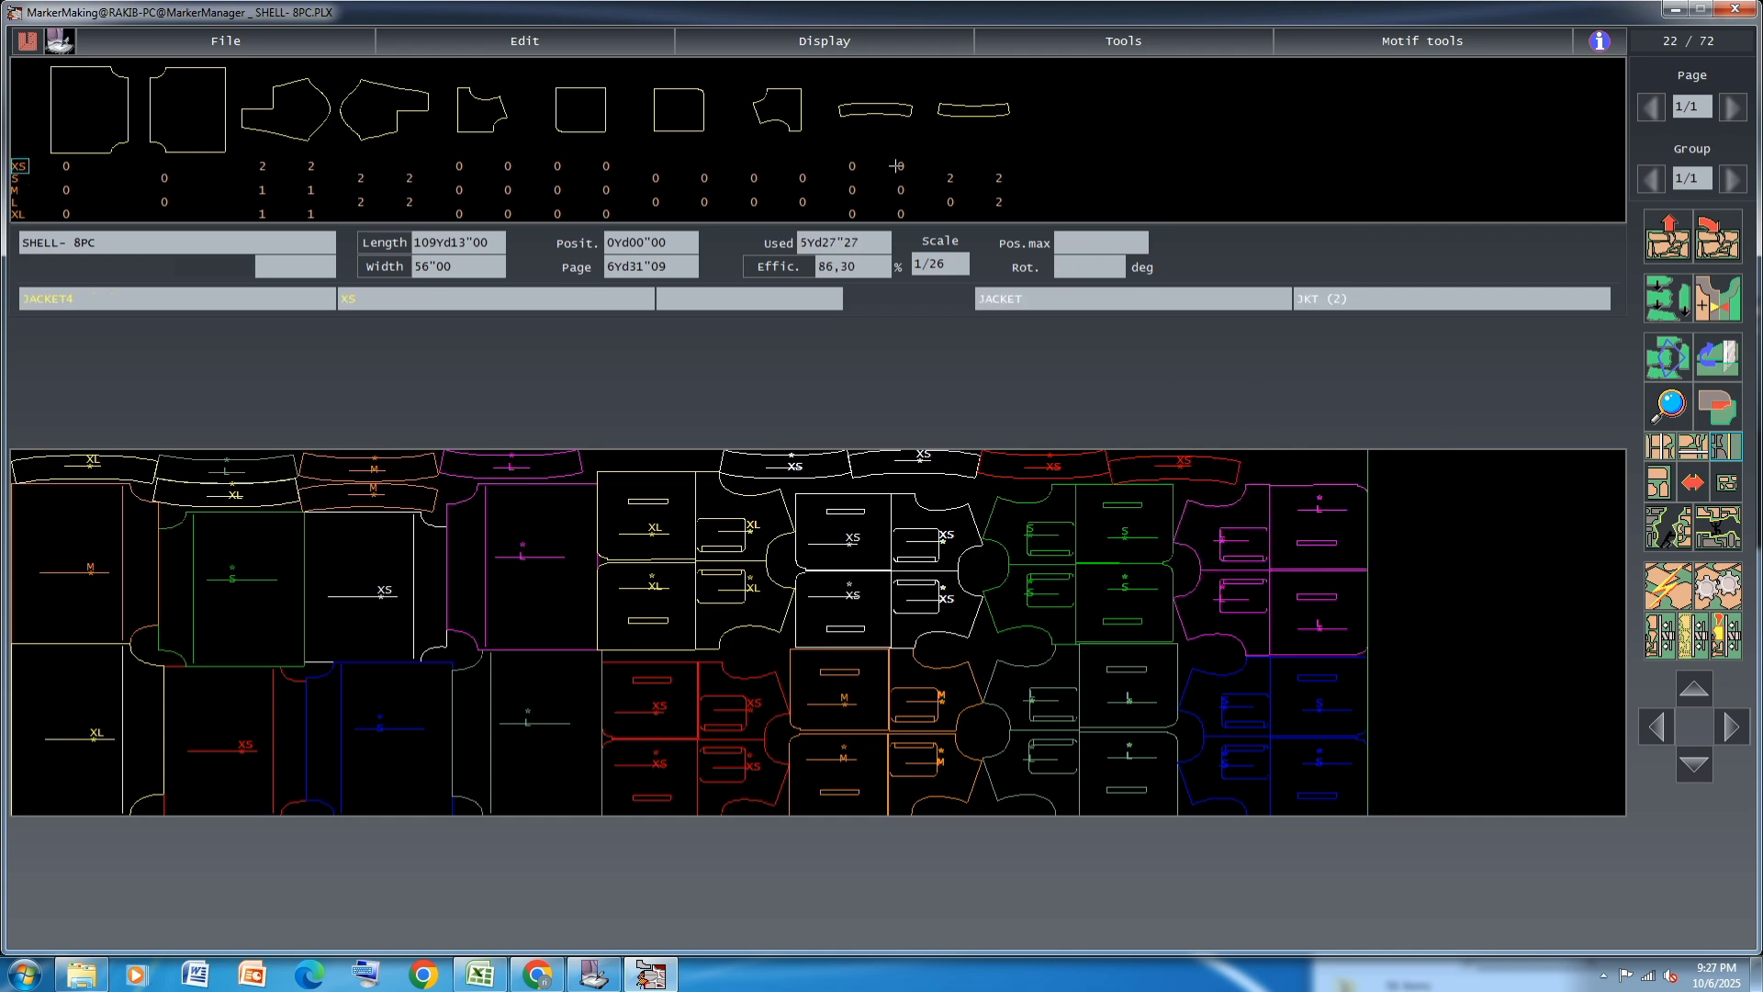
left_click(960, 182)
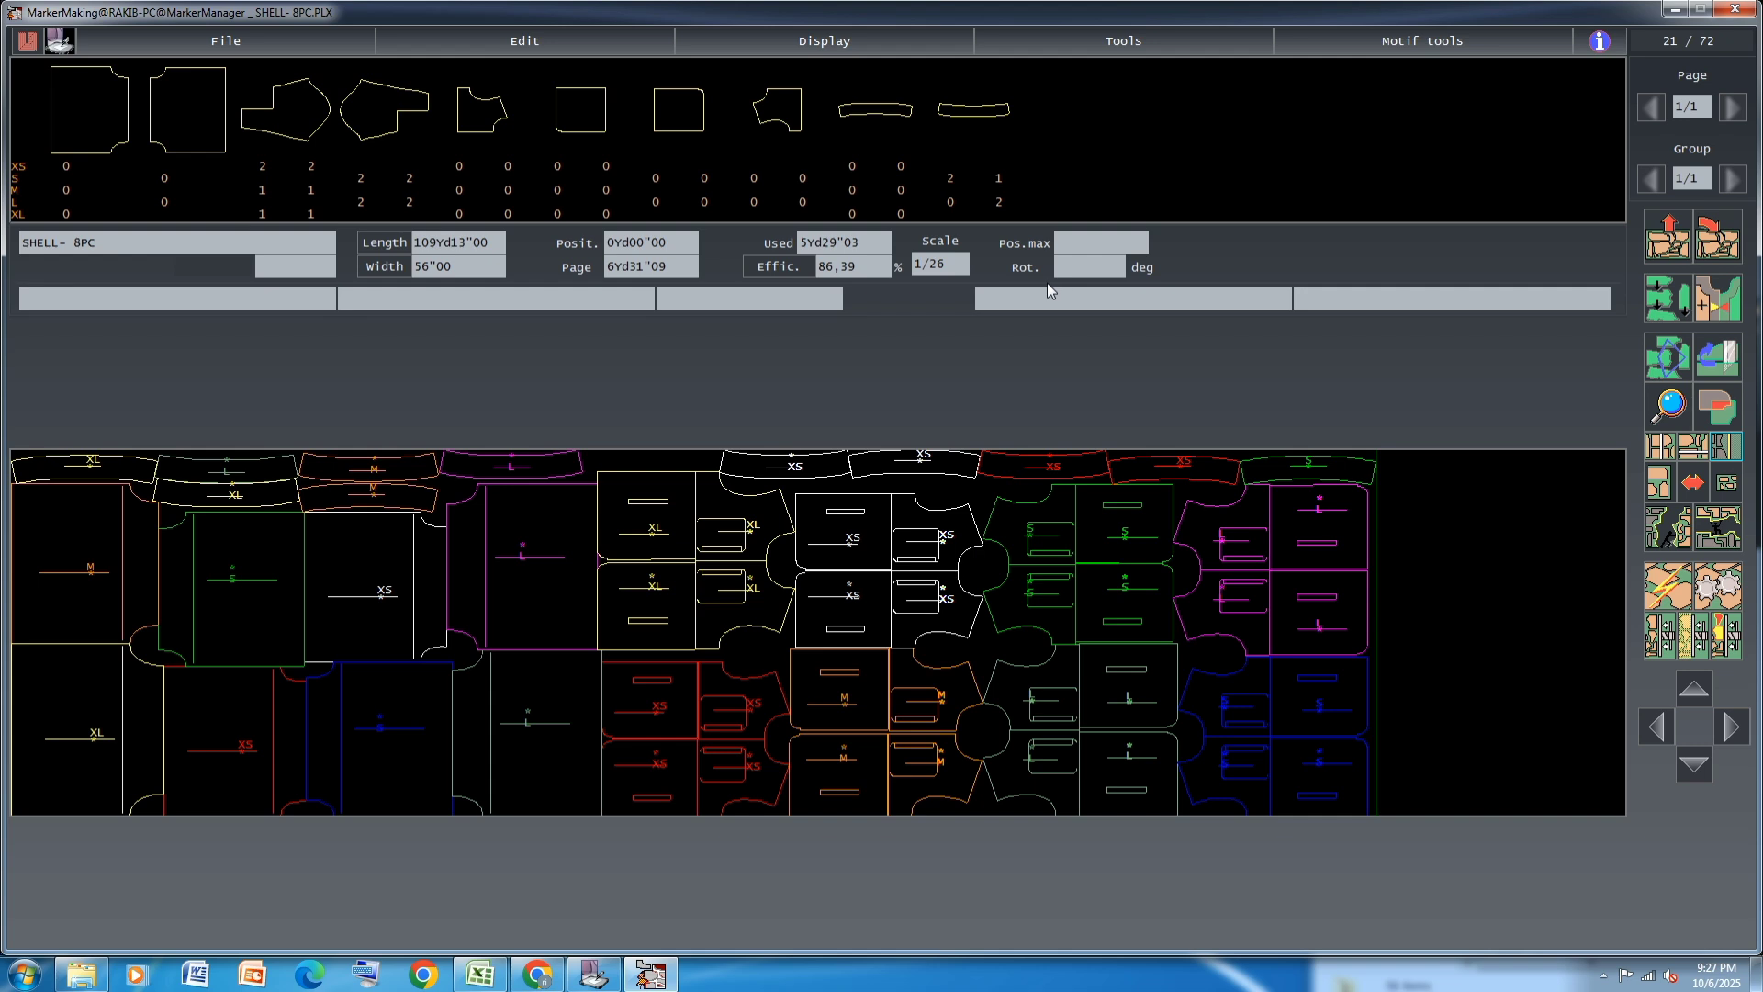
key("ctrl+s")
left_click(773, 286)
left_click(1093, 529)
Bring two XL JACKET pieces into the free space beyond the magenta and blue pairs, one above the other with a gap between
left_click(262, 214)
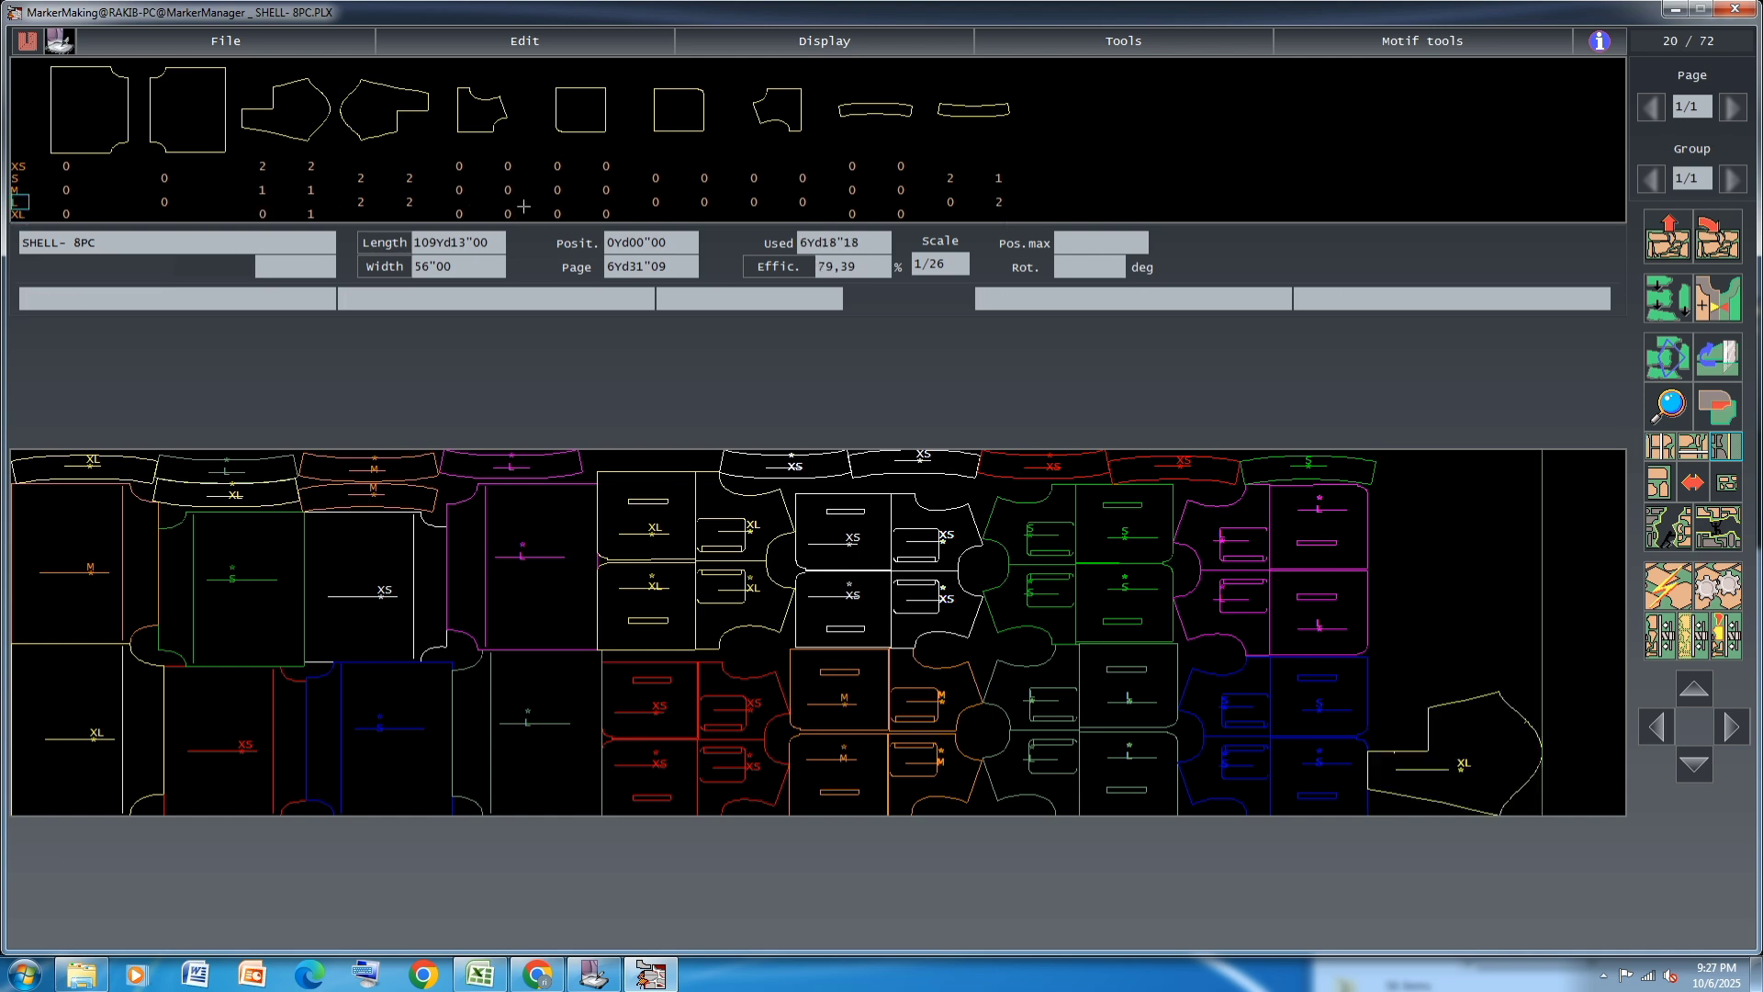
left_click(315, 213)
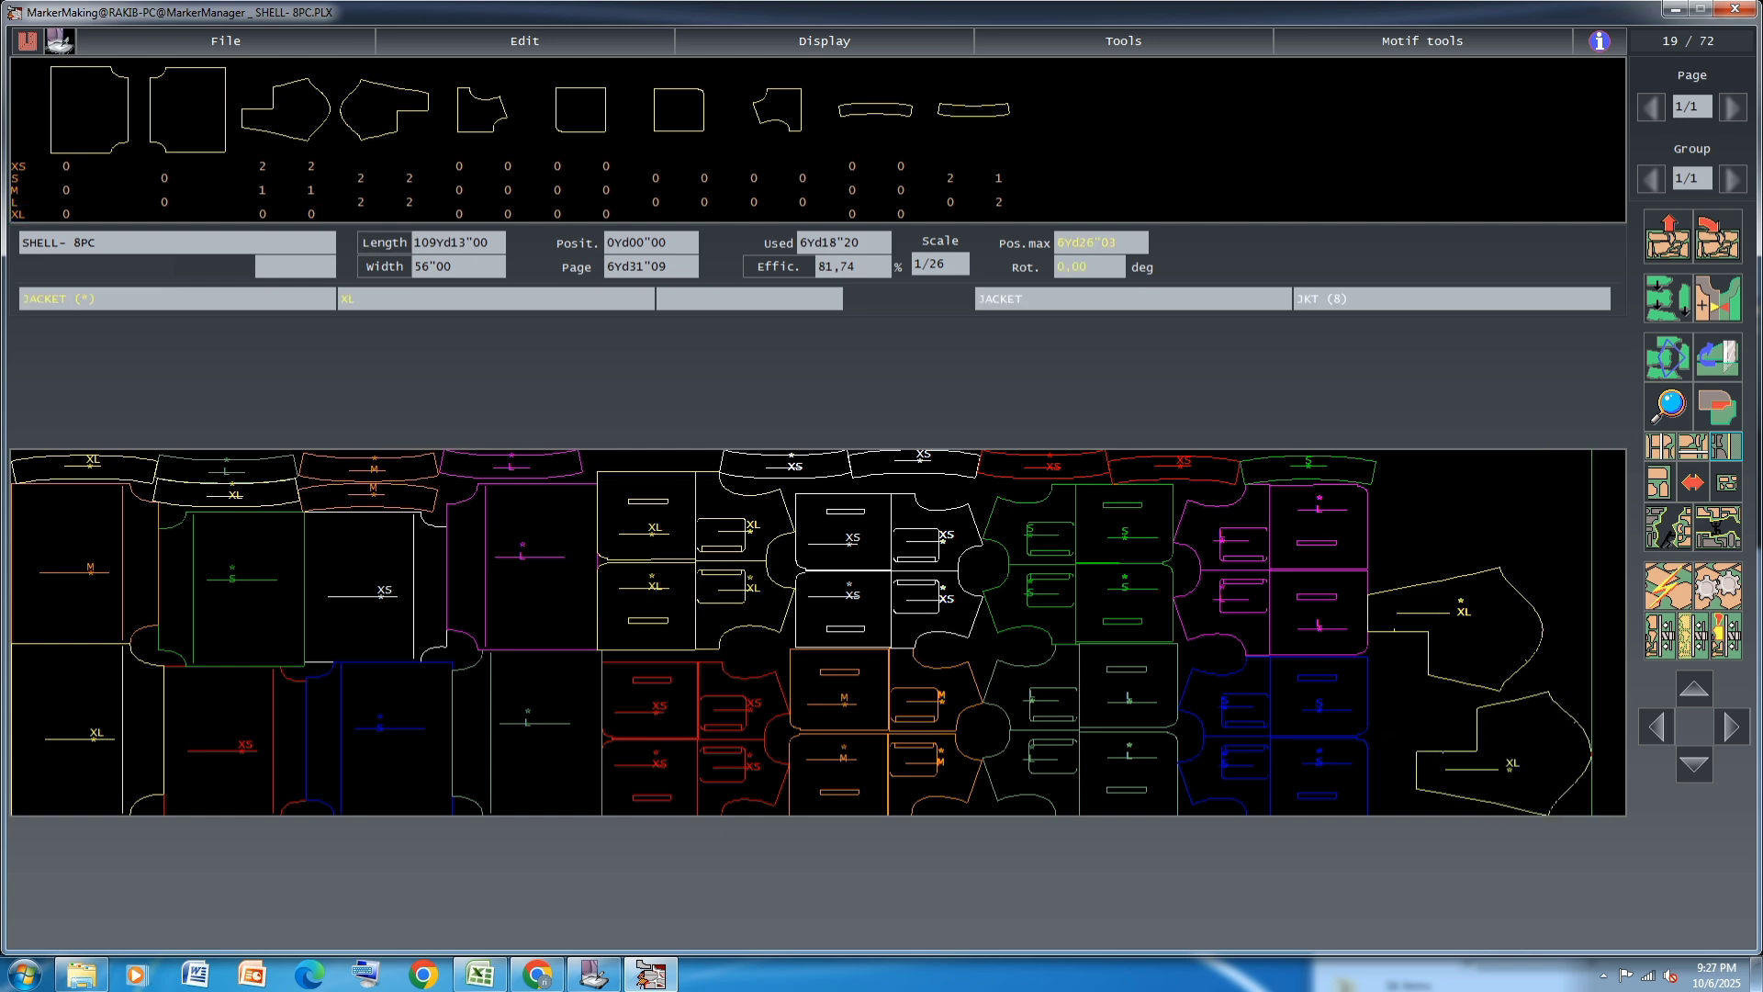
left_click(1514, 561)
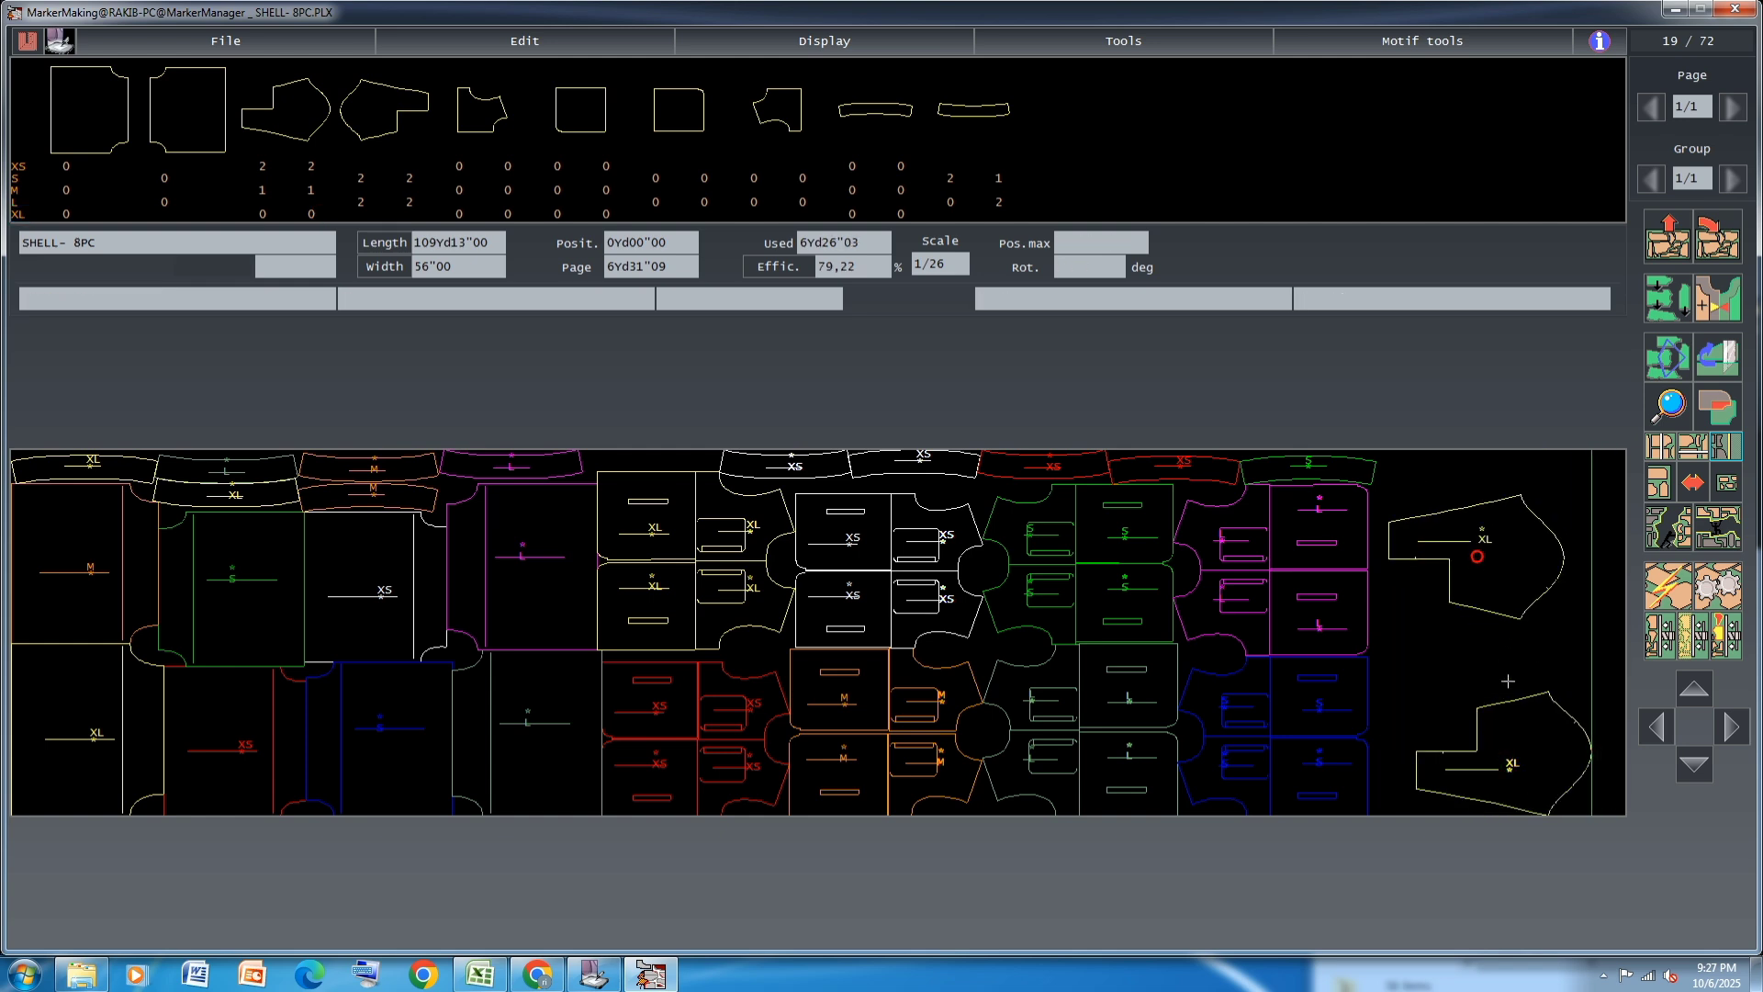
left_click(1524, 747)
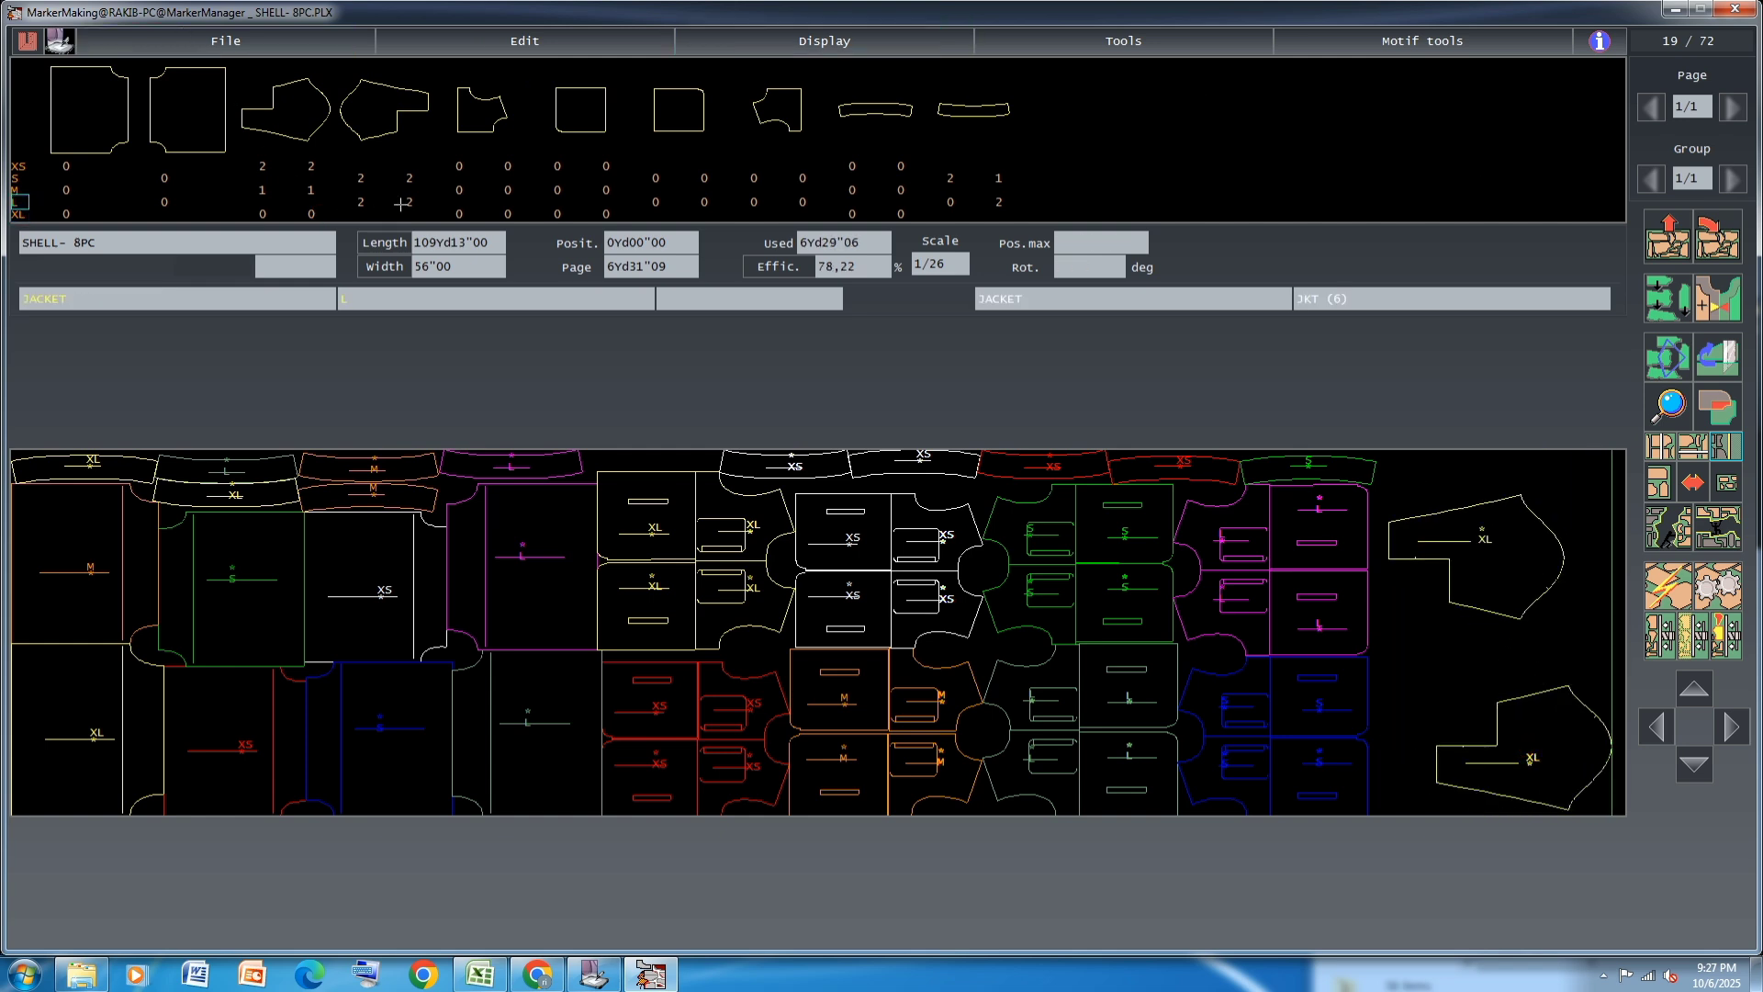
Add two gray-green L JACKET pieces rotated 180 degrees and spread them out beyond the XL pieces
left_click(366, 203)
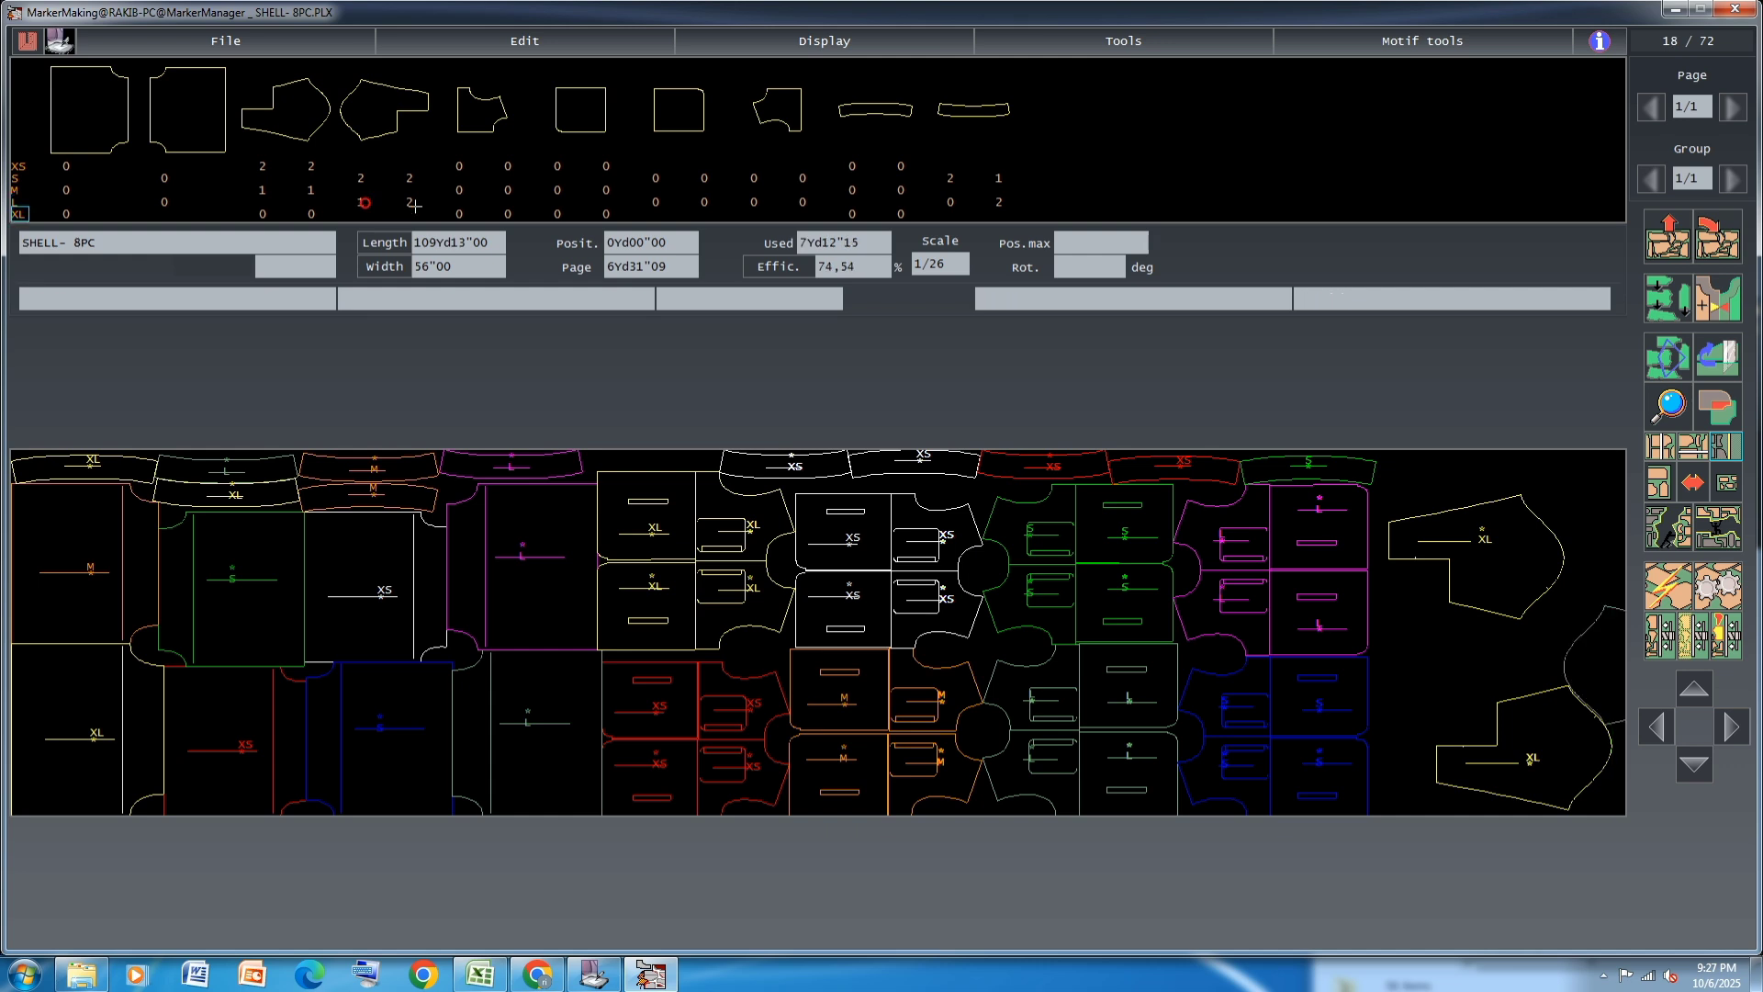
left_click(1735, 482)
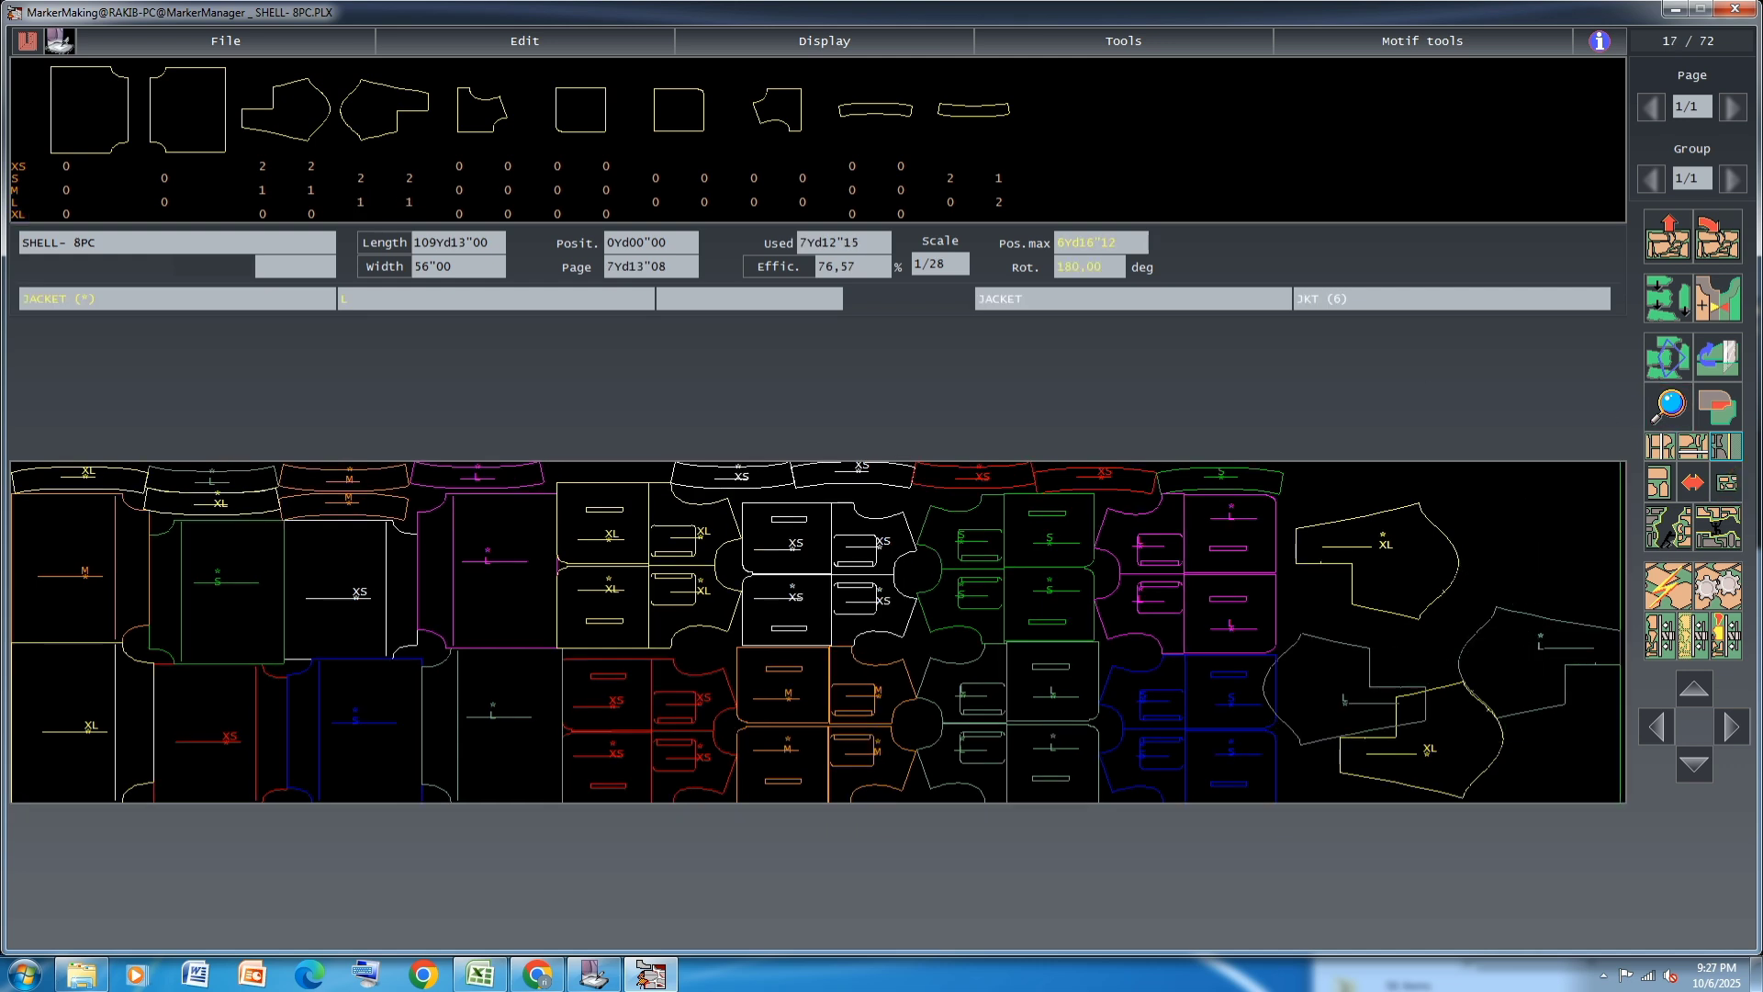
left_click(1549, 513)
left_click(1533, 657)
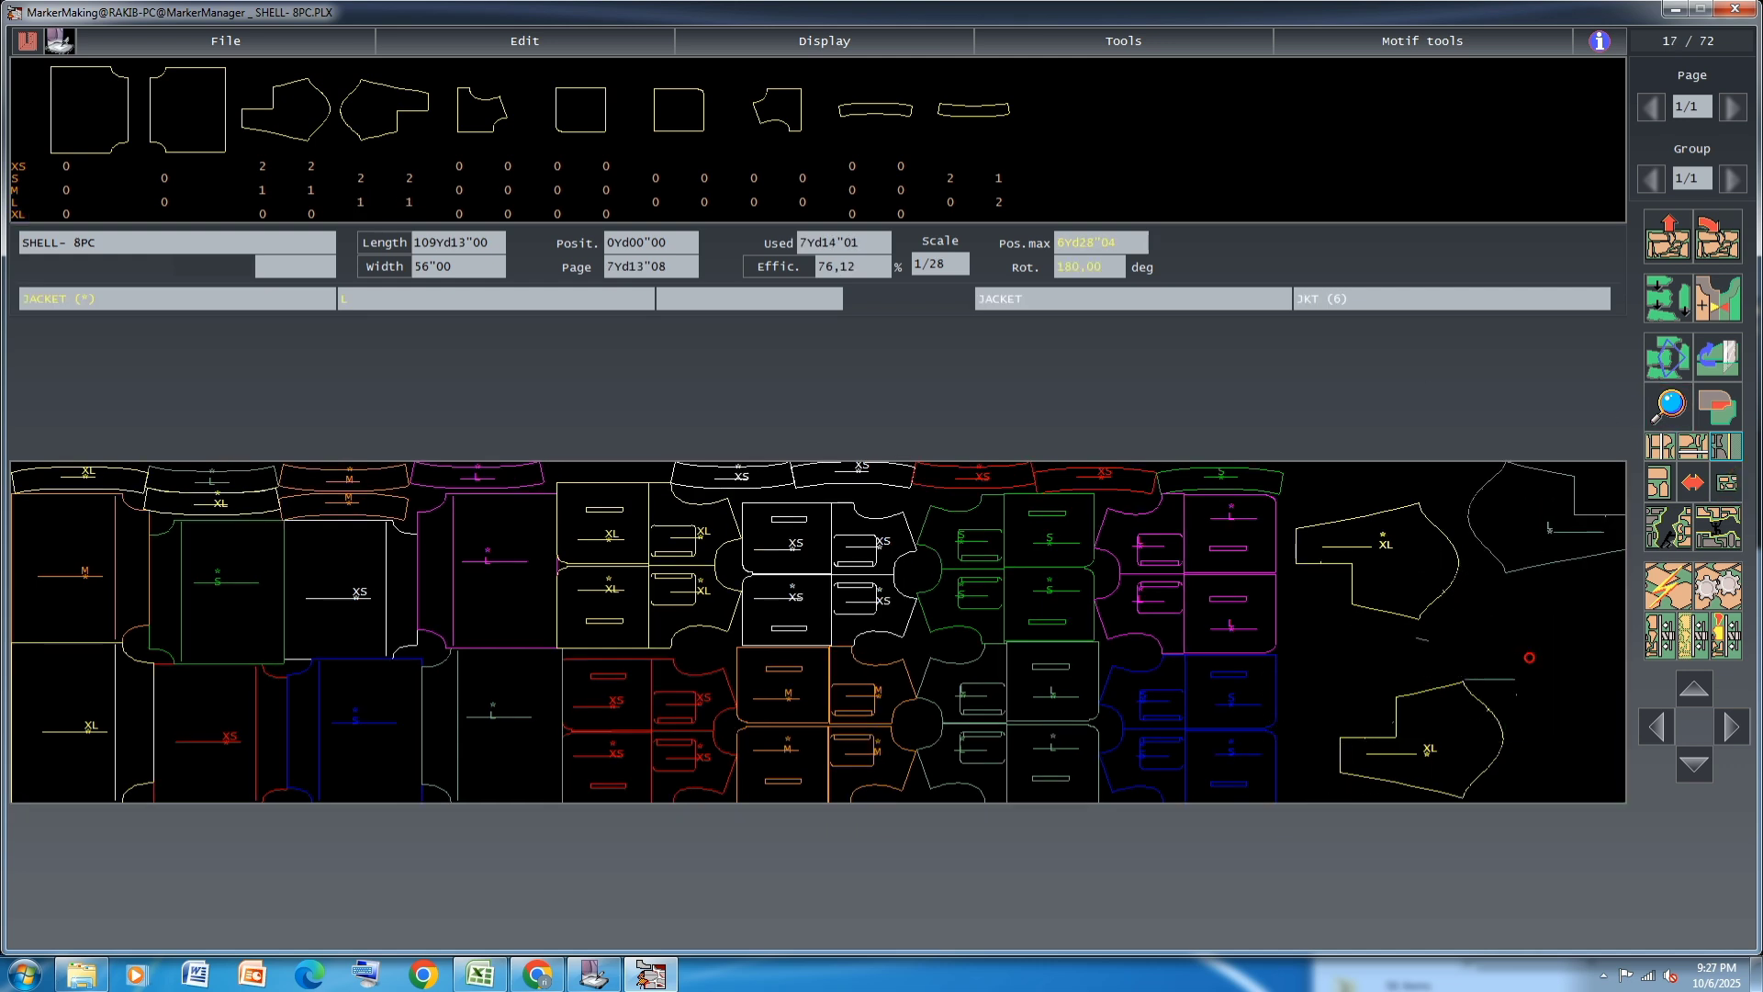
left_click(1622, 623)
Place one L JACKET piece against the blue S pairs and the lower XL JACKET piece roughly alongside it
left_click(1422, 740)
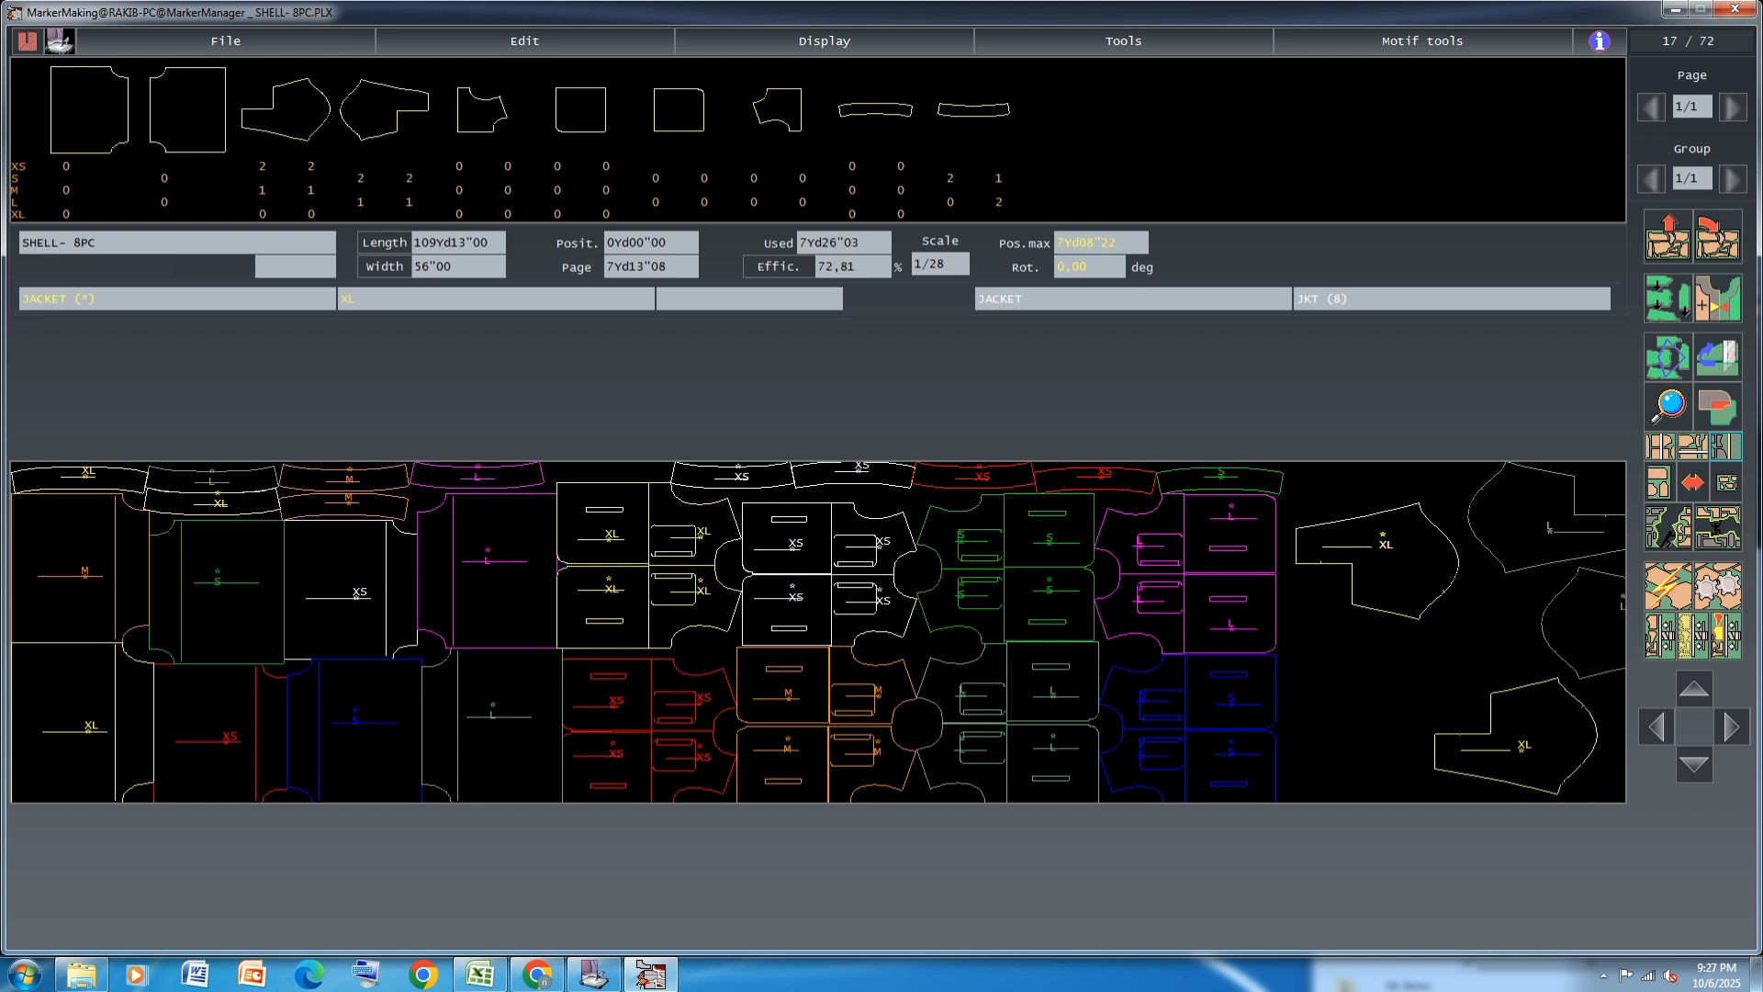
left_click(1595, 625)
left_click(1346, 694)
left_click(1491, 741)
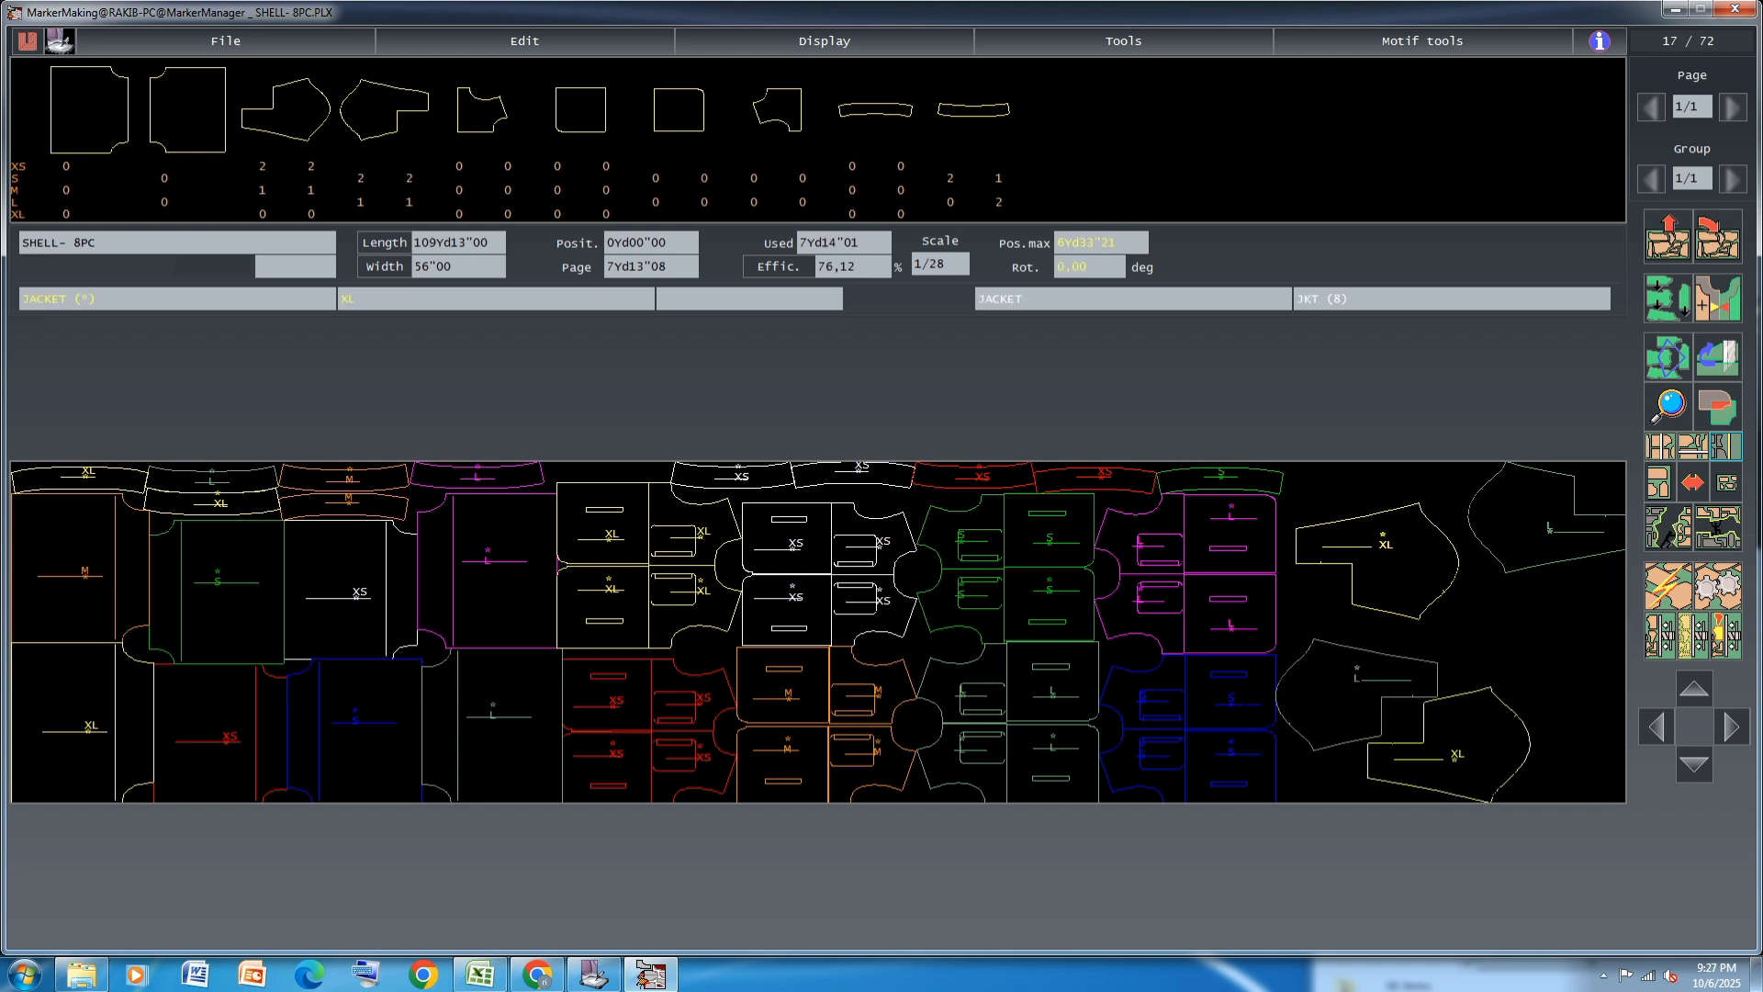
Interlock the lower L and XL JACKET pieces tightly along the marker's lower edge, against the blue S pairs
left_click(1327, 706)
left_click_drag(1343, 740, 1397, 792)
left_click(1409, 762)
left_click(1516, 773)
left_click(1351, 712)
left_click(1343, 774)
left_click(1504, 769)
left_click(1556, 768)
left_click(1366, 734)
left_click(1361, 768)
left_click(1546, 769)
left_click(1512, 783)
left_click(1364, 731)
left_click(1364, 724)
left_click(1517, 760)
left_click(1480, 782)
left_click(1322, 715)
left_click(1320, 732)
left_click(1320, 732)
left_click(1313, 732)
left_click(1487, 780)
left_click(1472, 779)
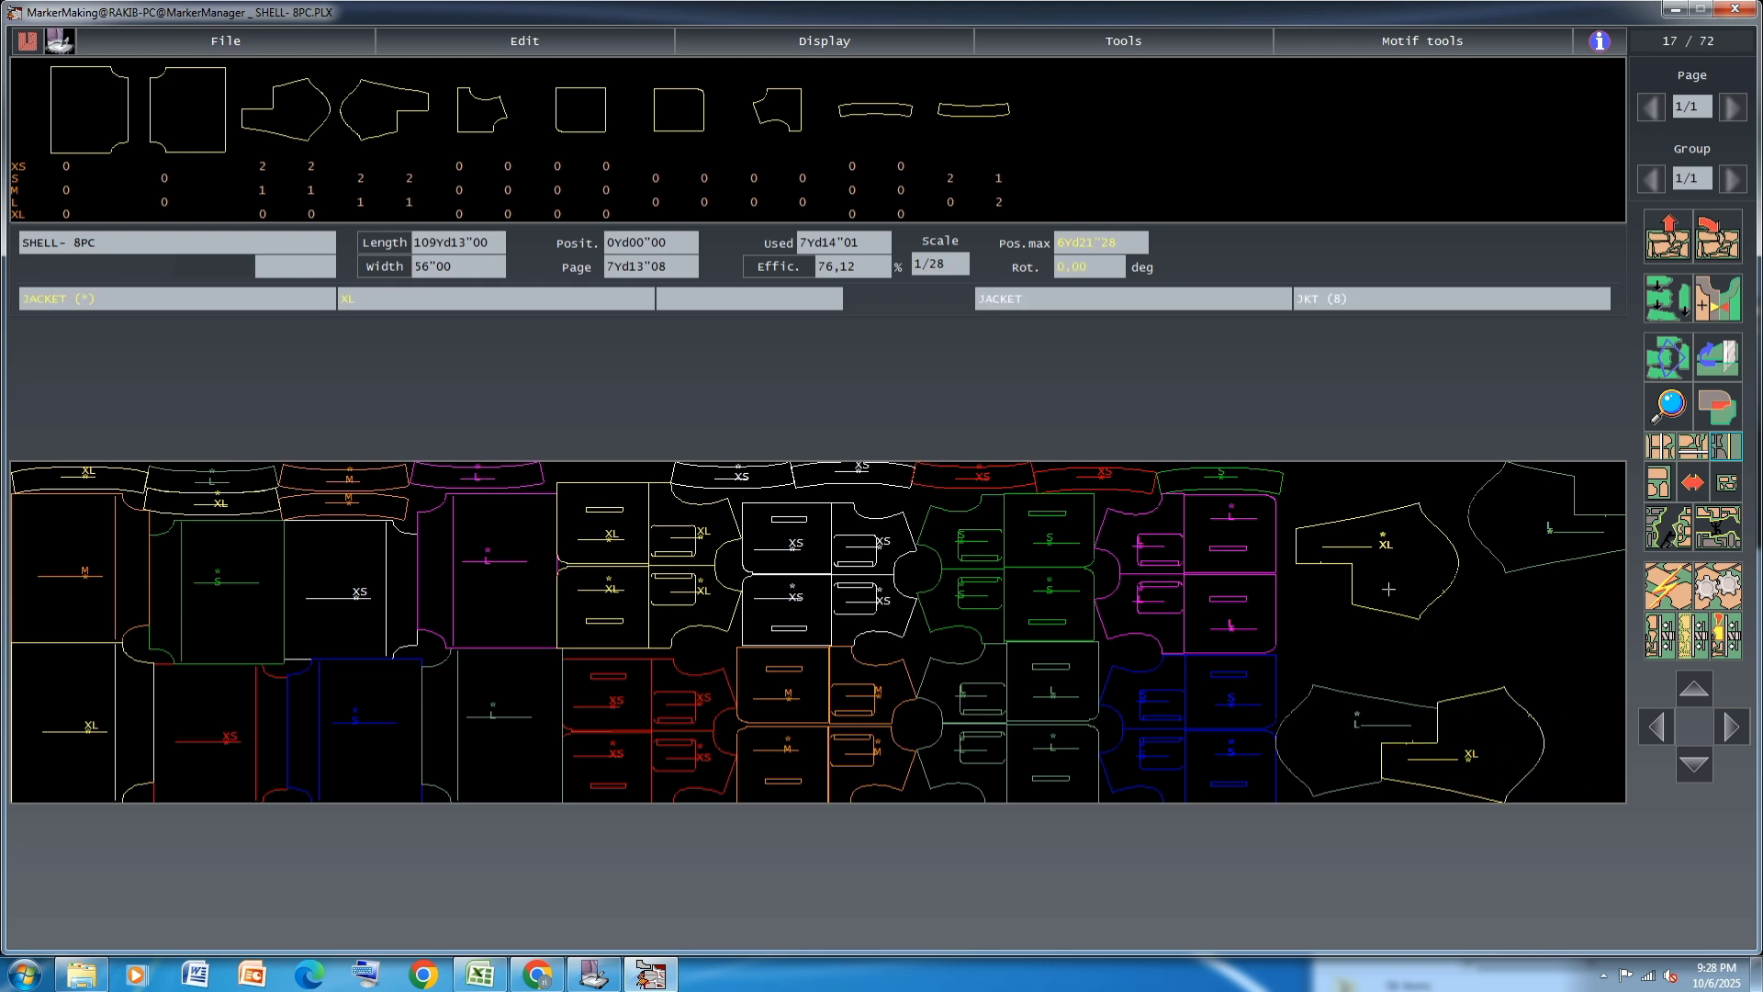
Interlock the second L and XL JACKET pieces directly above the first interlocked pair, against the magenta L pairs
left_click(1396, 578)
left_click(1389, 537)
left_click(1572, 520)
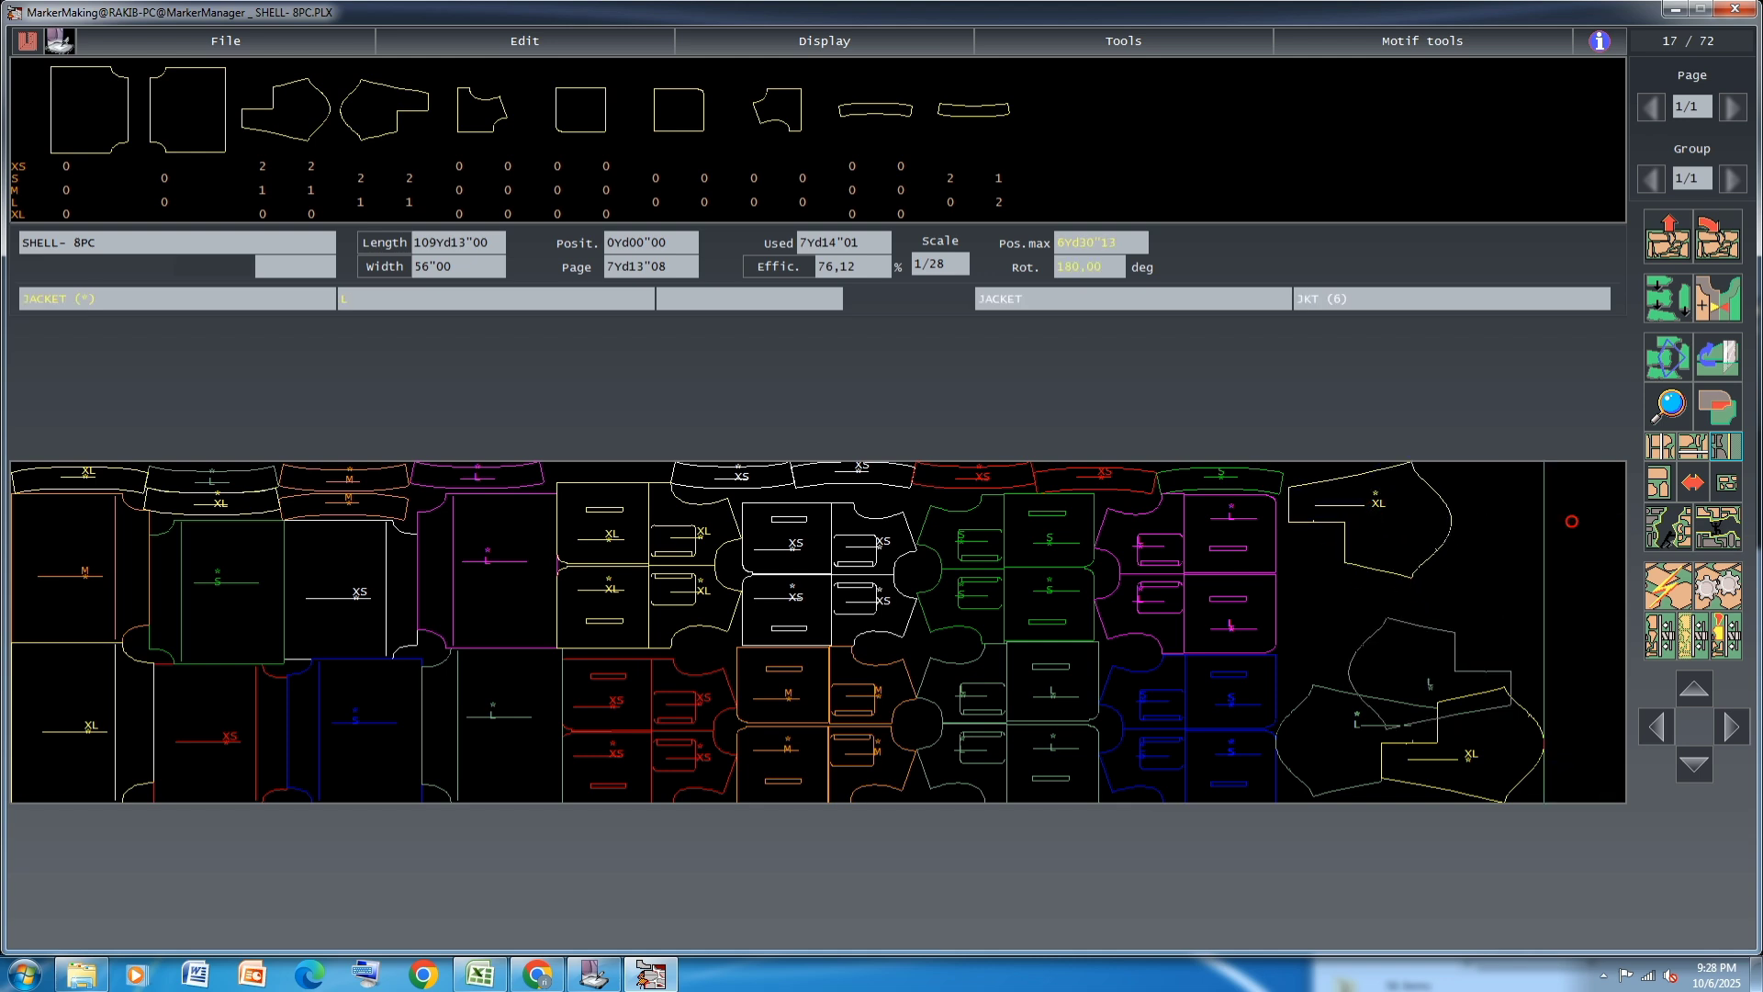
left_click(1380, 604)
left_click(1399, 531)
left_click(1498, 635)
left_click(1499, 635)
left_click(1493, 635)
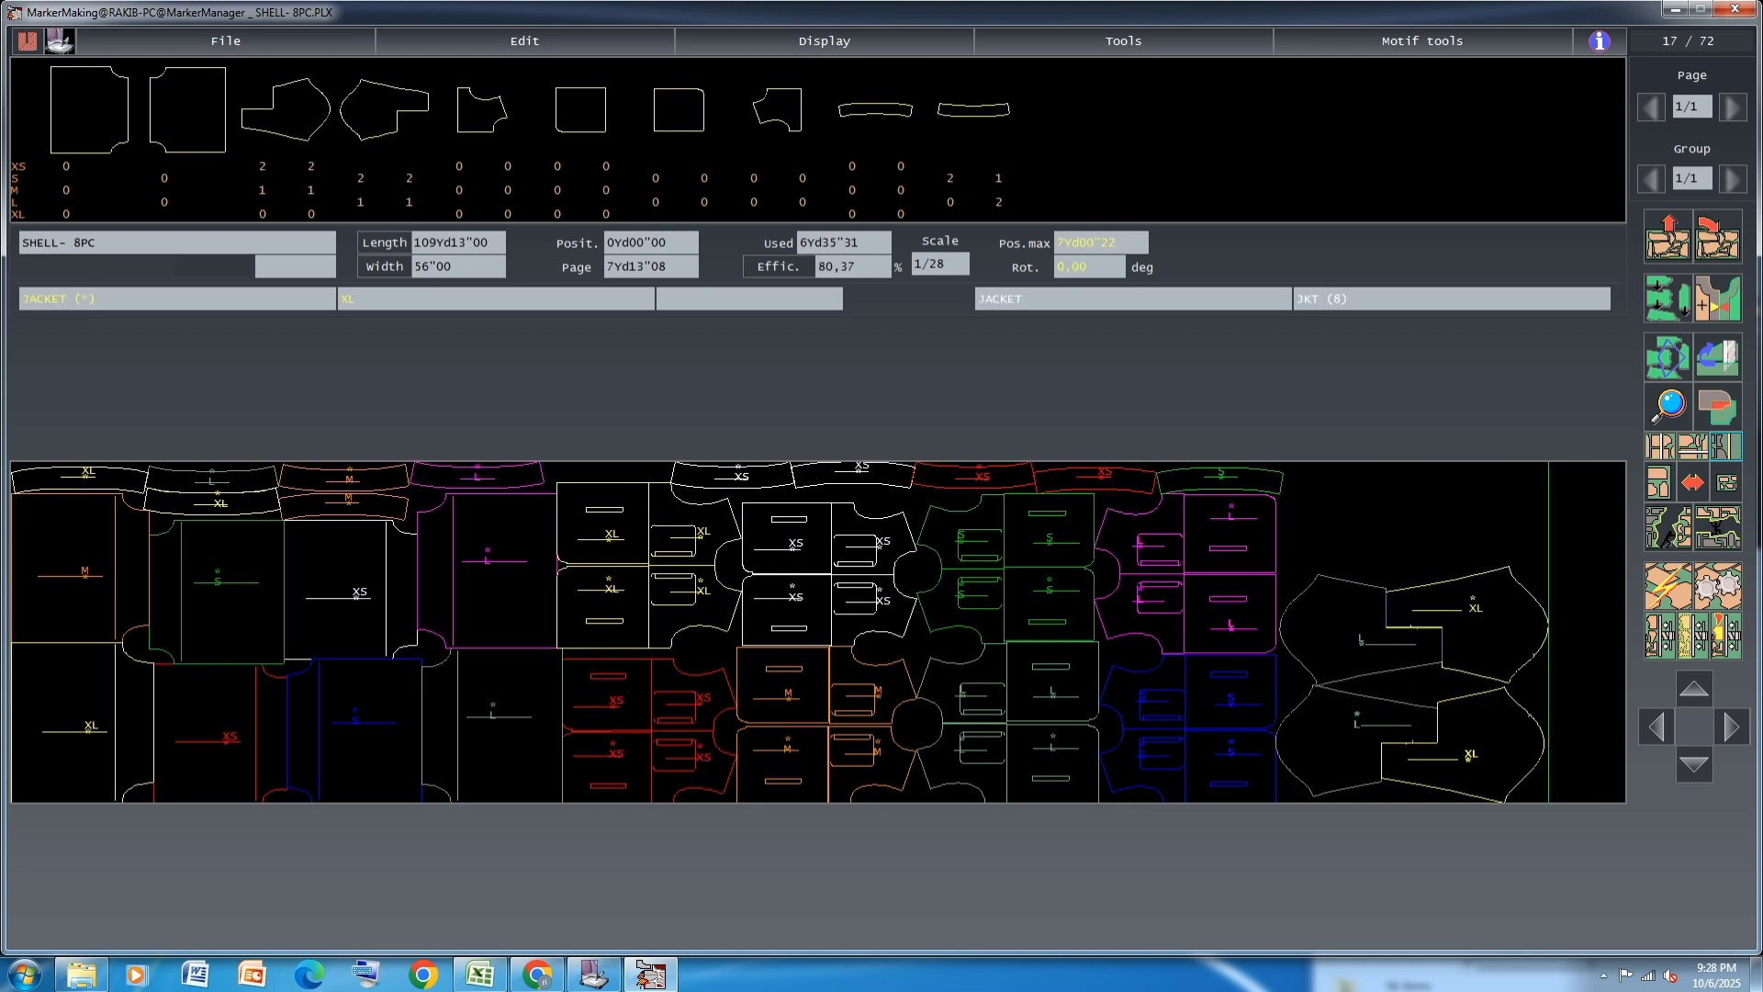
Add the two orange M JACKET pieces beyond the interlocked L and XL pieces
left_click(1497, 511)
left_click(265, 191)
left_click(320, 190)
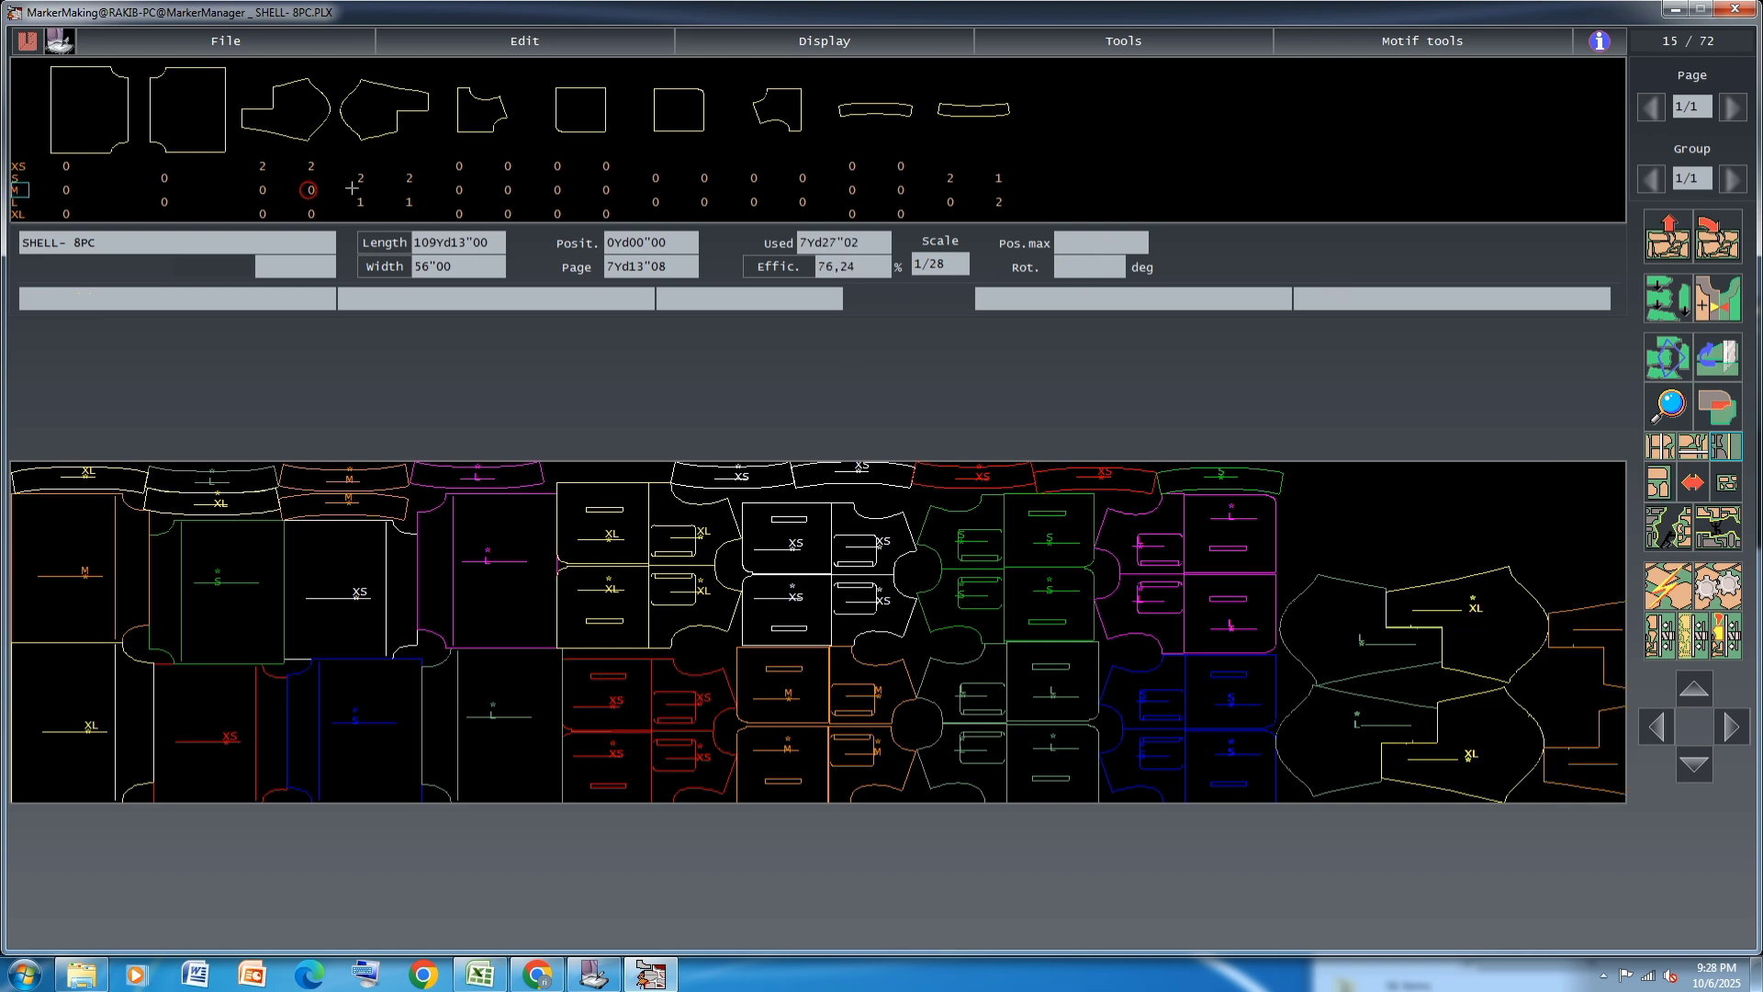
left_click(1719, 478)
left_click(1554, 634)
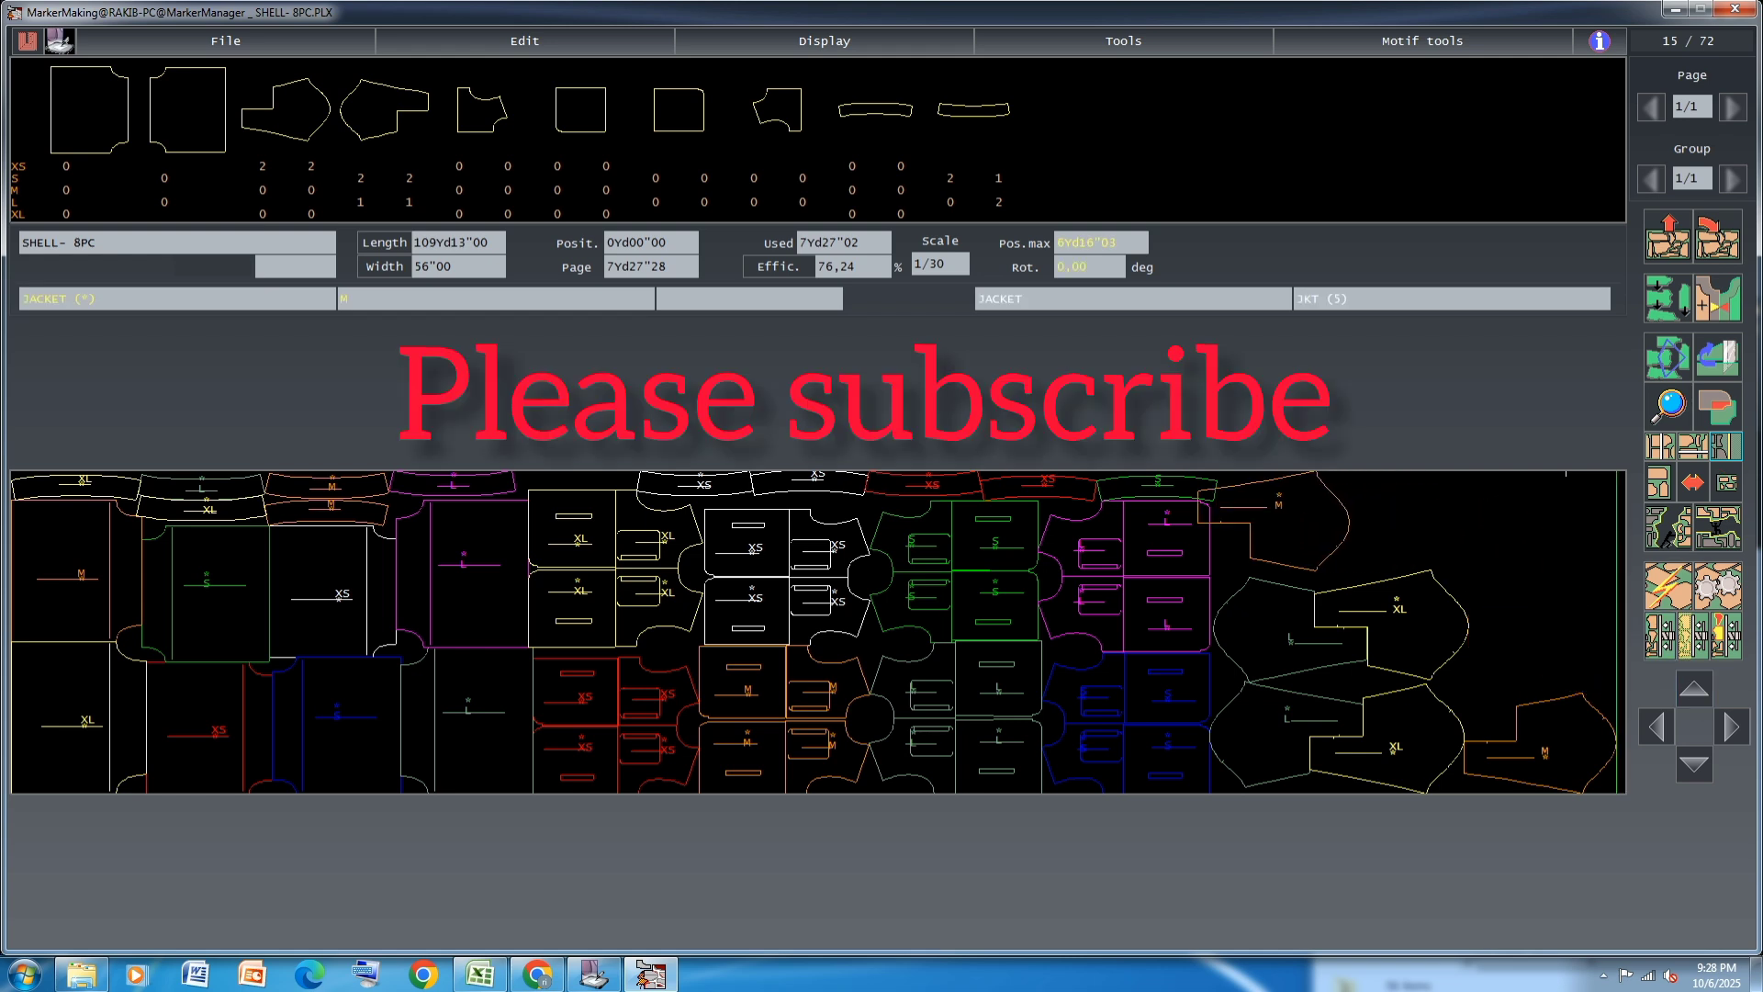
left_click(415, 201)
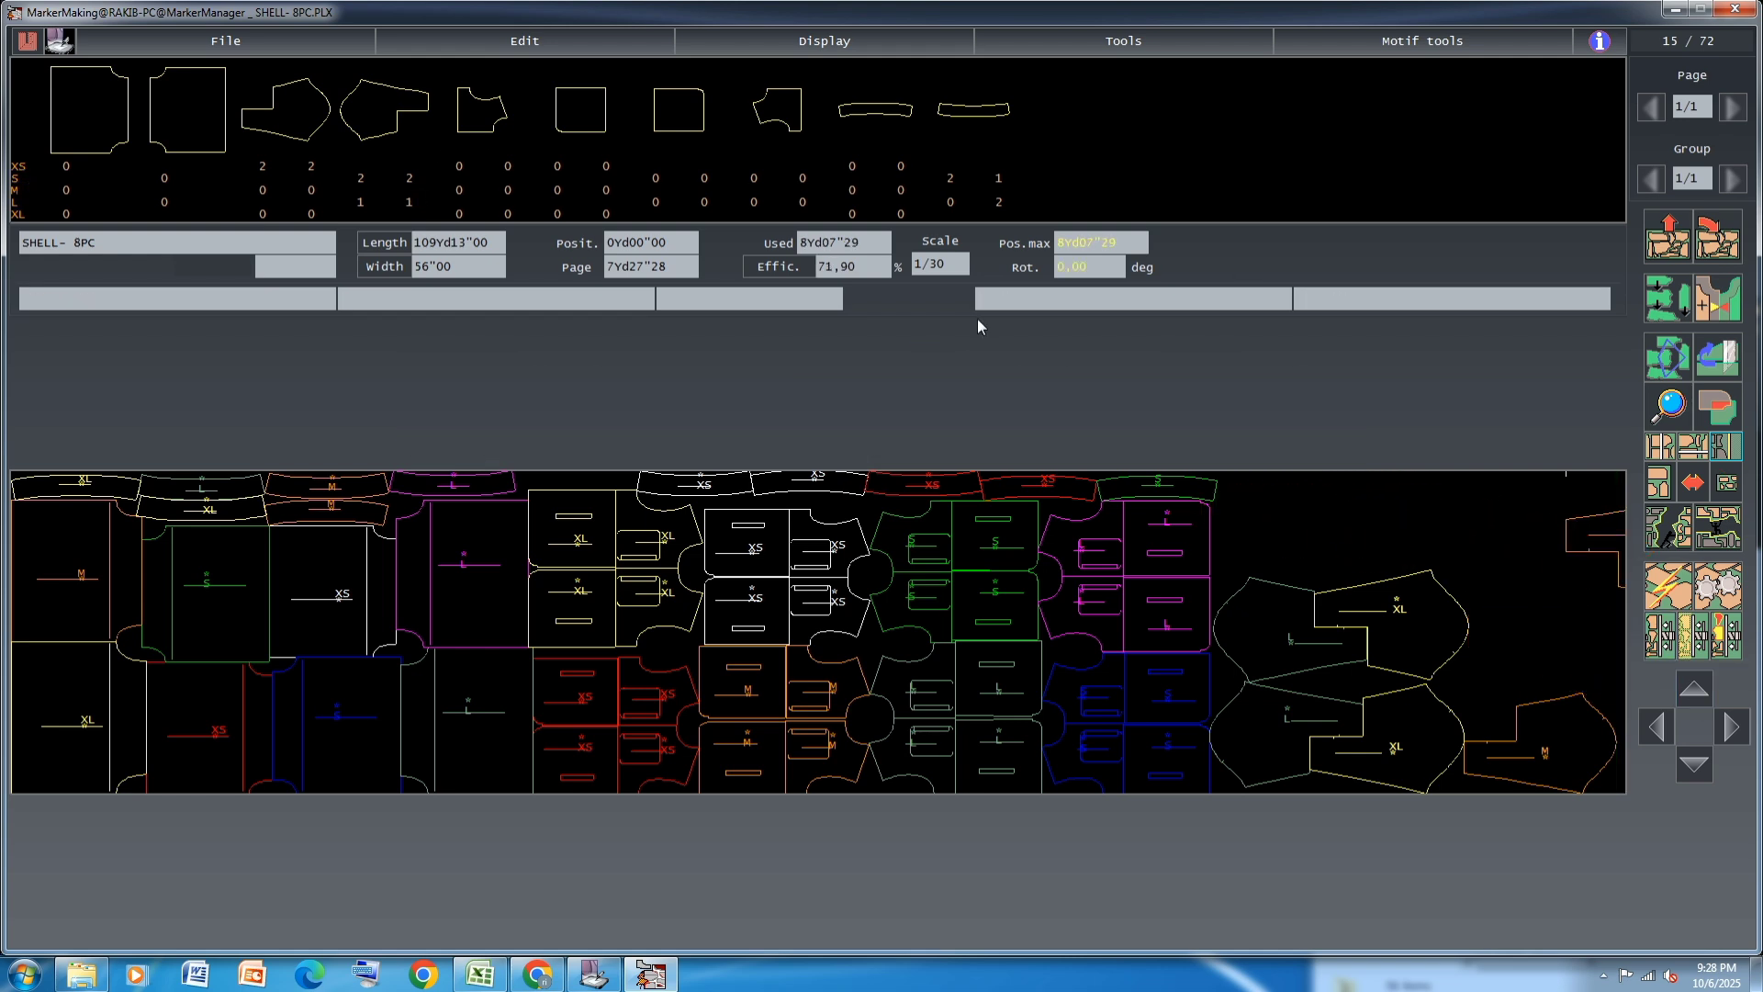
Fit one M JACKET piece between the magenta pairs and the upper XL piece, and set the other farther along the upper edge
left_click(1595, 544)
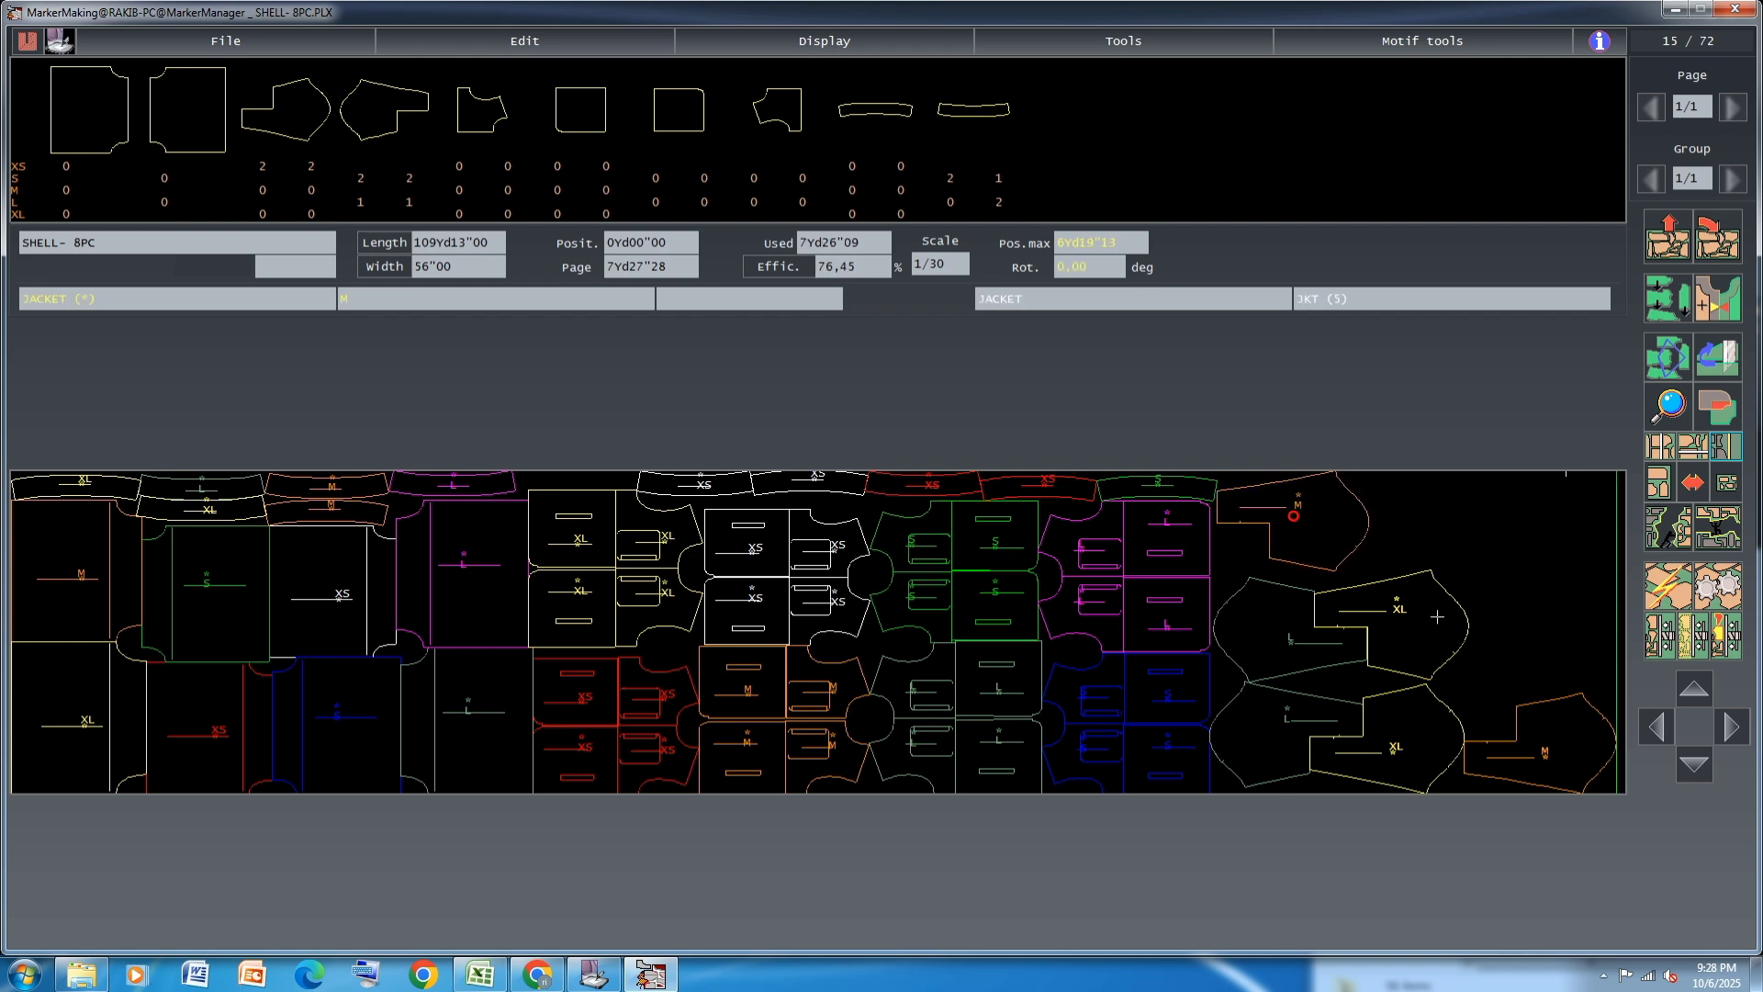
left_click(1578, 736)
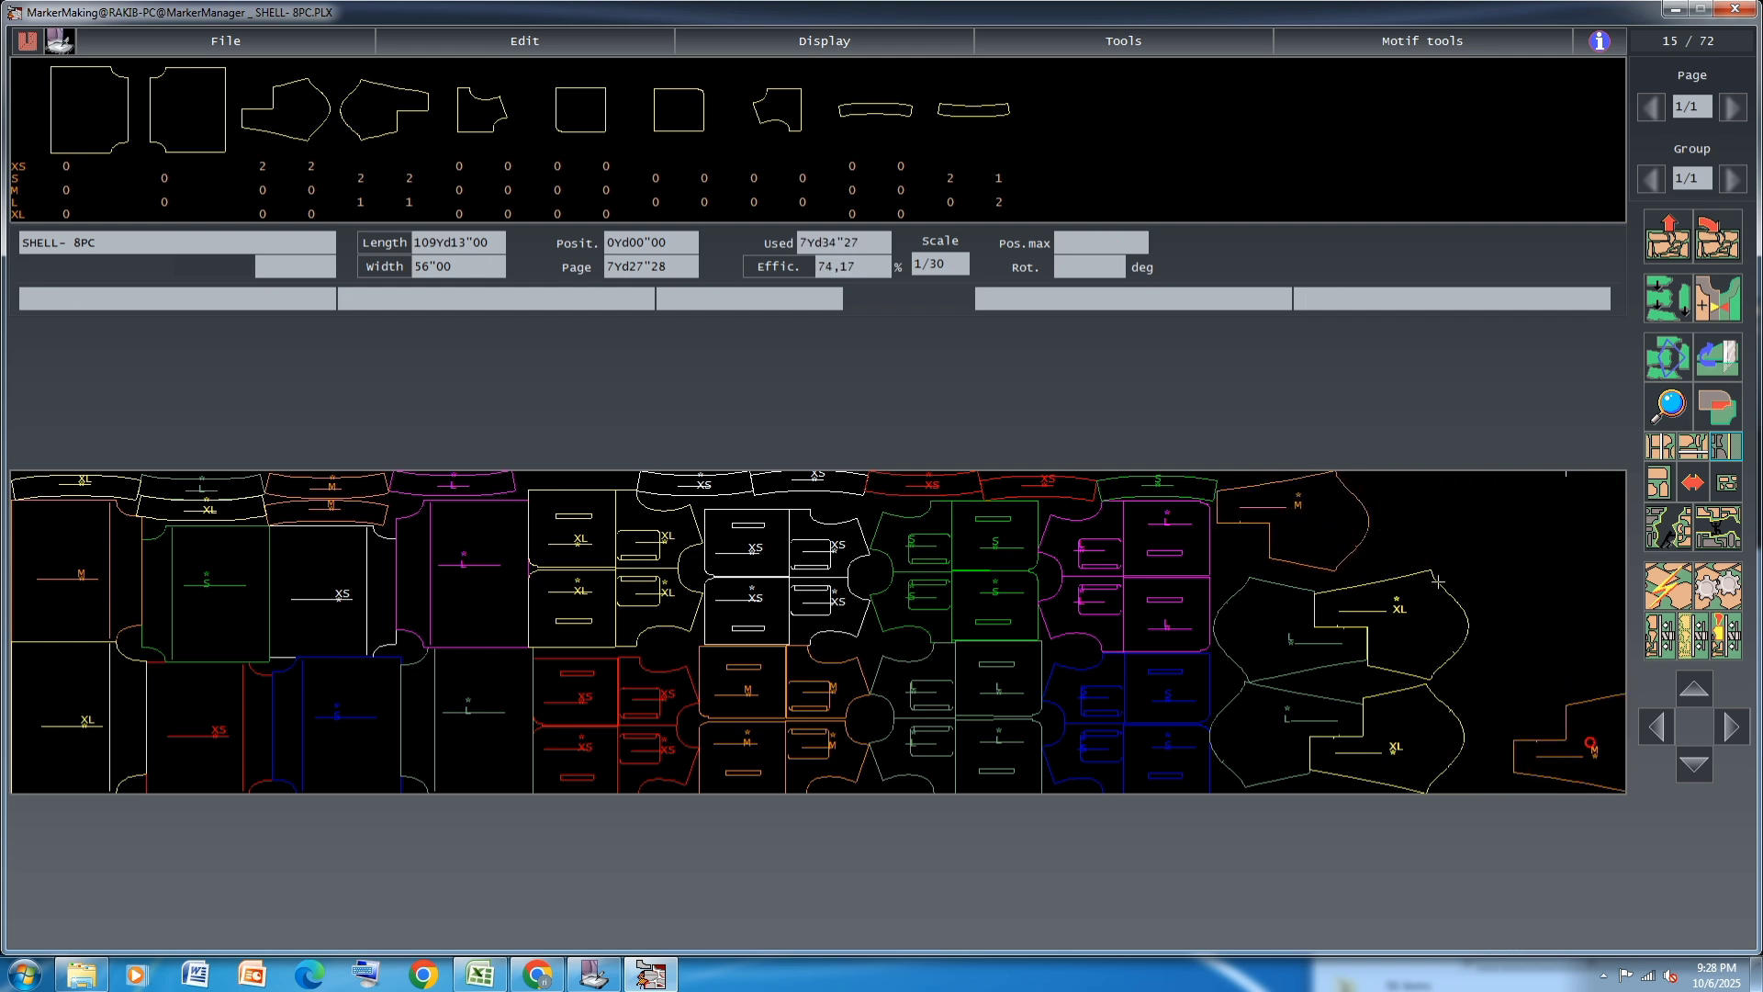
left_click(1311, 534)
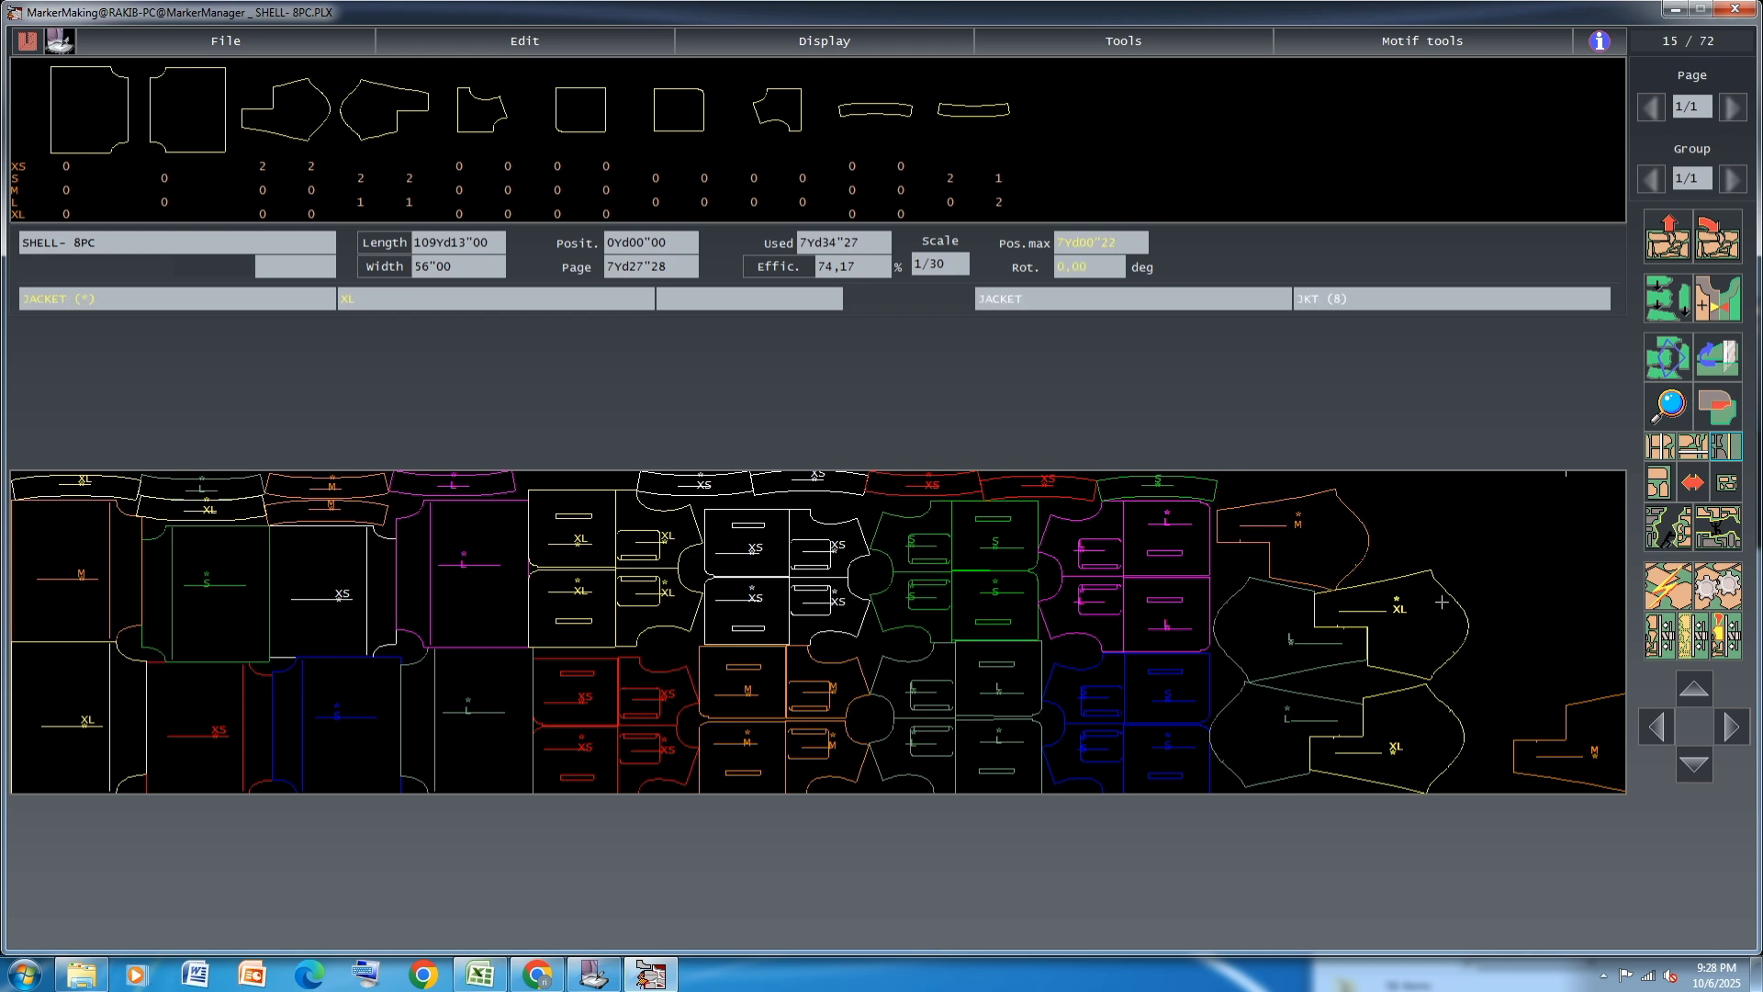
left_click(1580, 728)
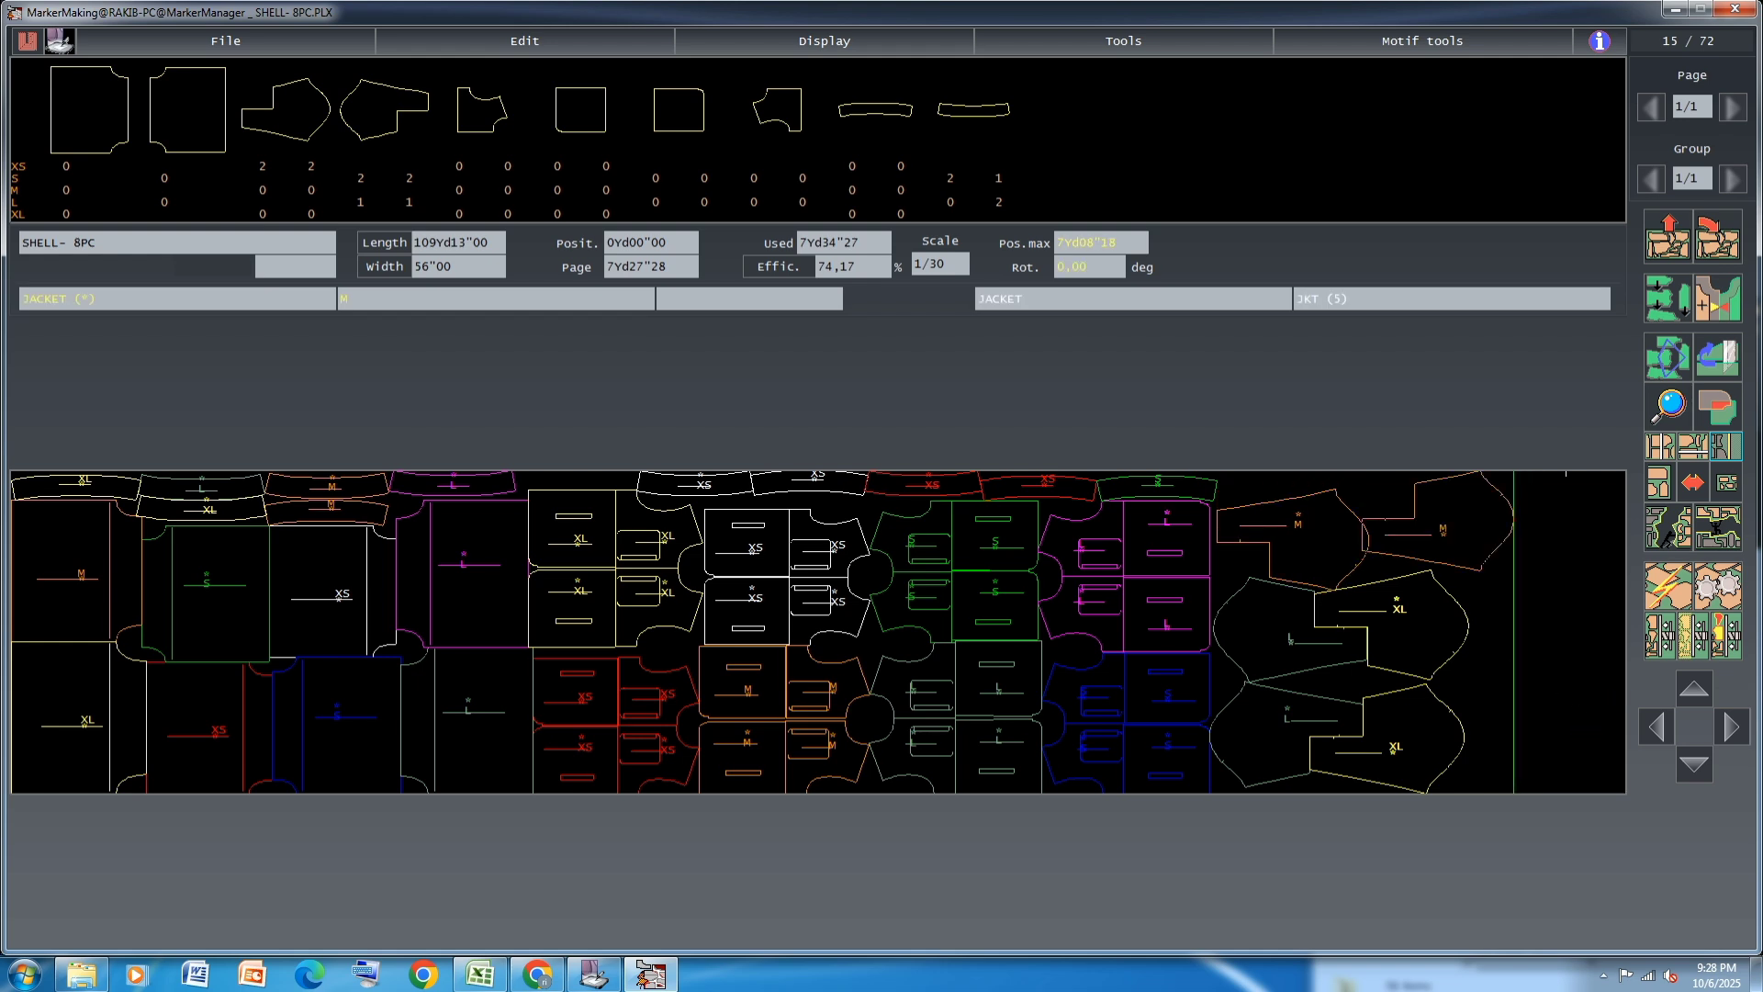
left_click(1522, 503)
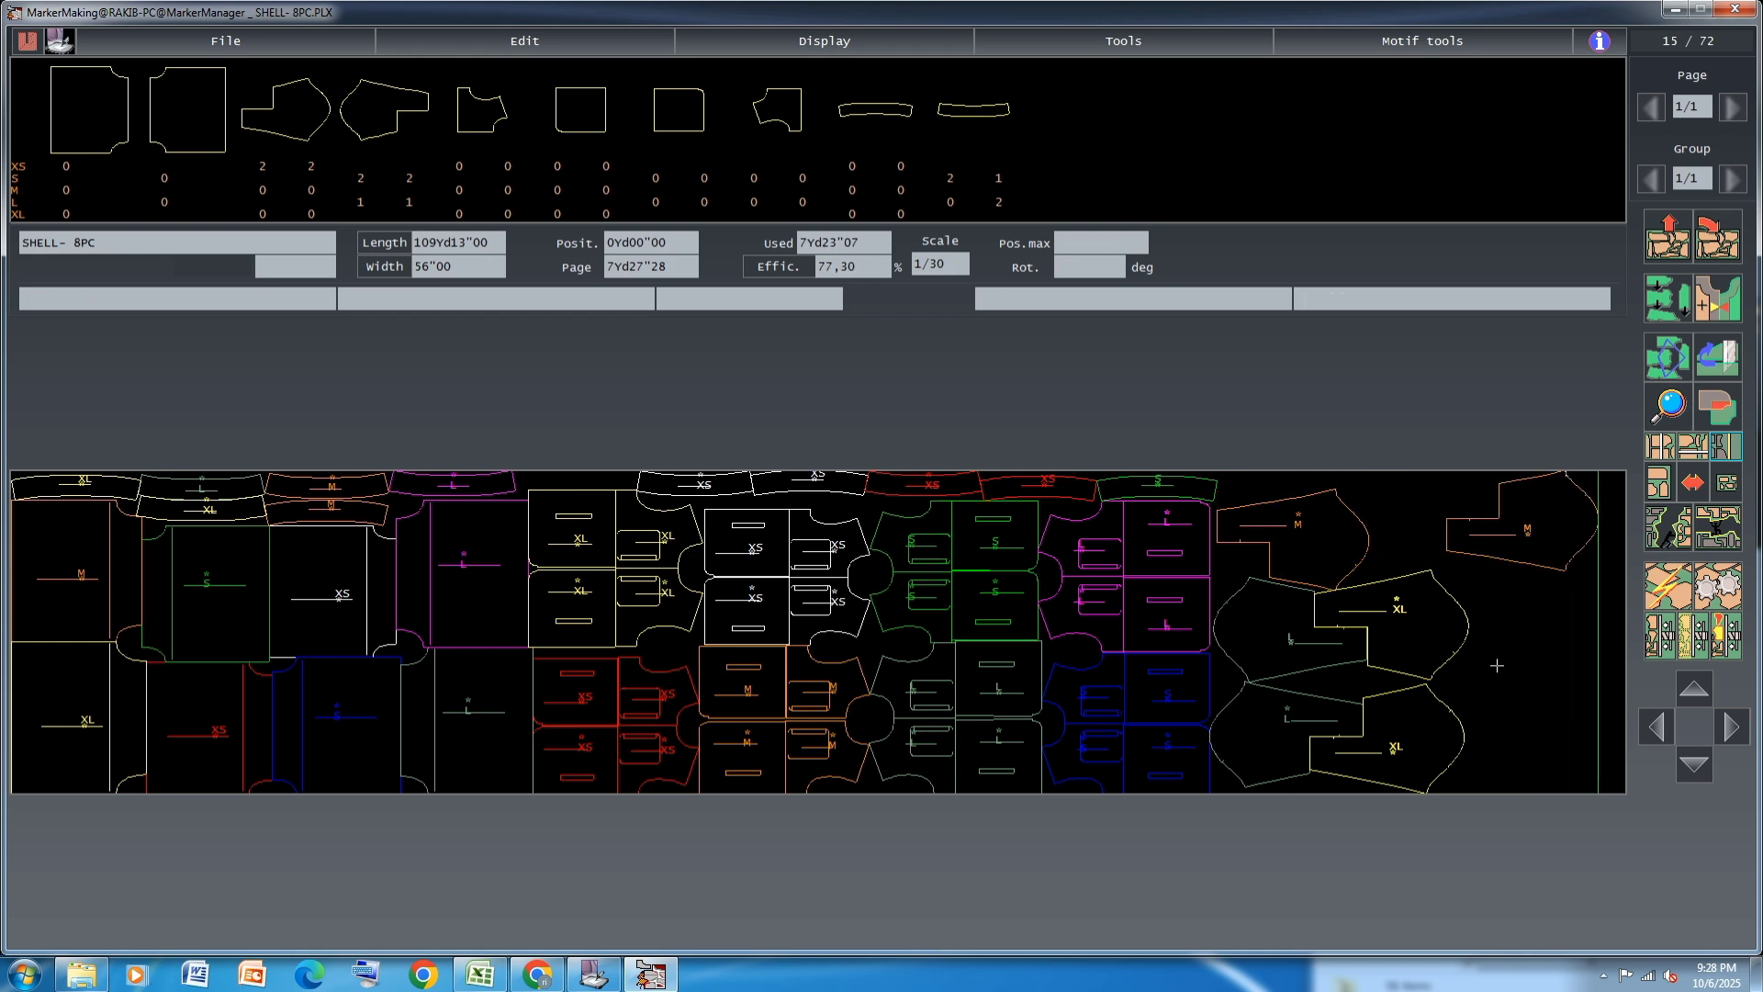
Review the marker's general settings without changing them
key("ctrl+g")
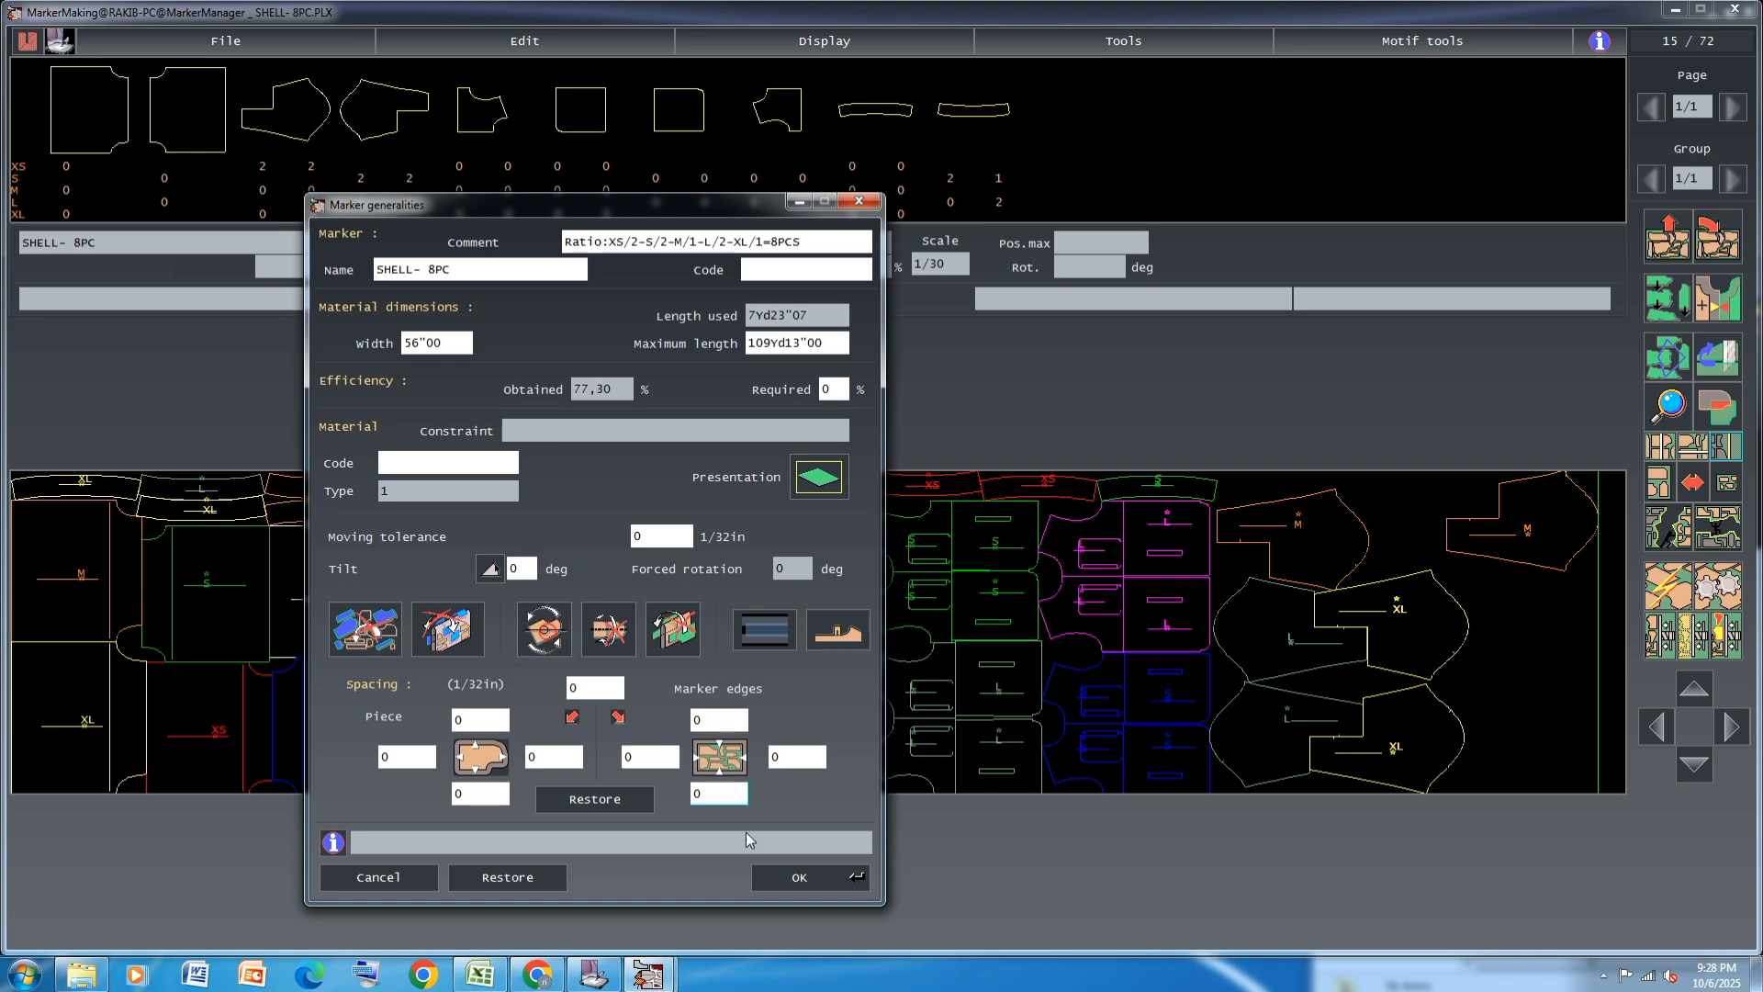
left_click(797, 877)
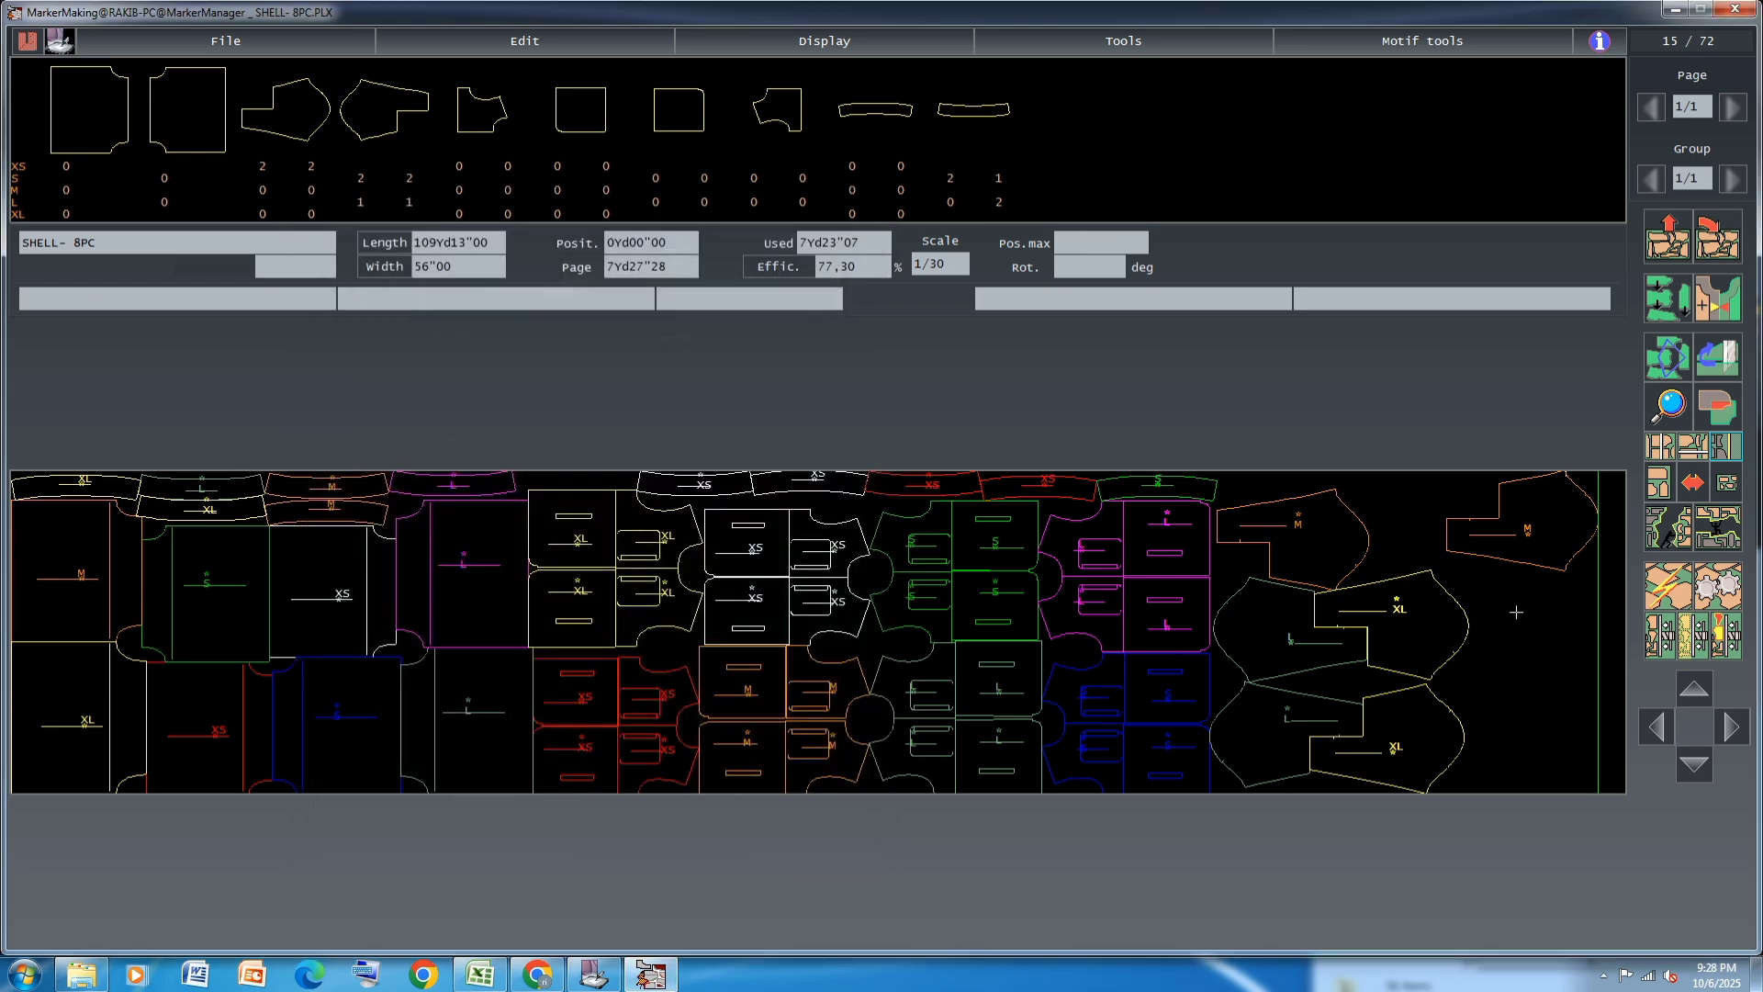
Shift the farther M JACKET piece inward along the upper edge and change the piece rotation option in the marker's general settings
left_click(1522, 530)
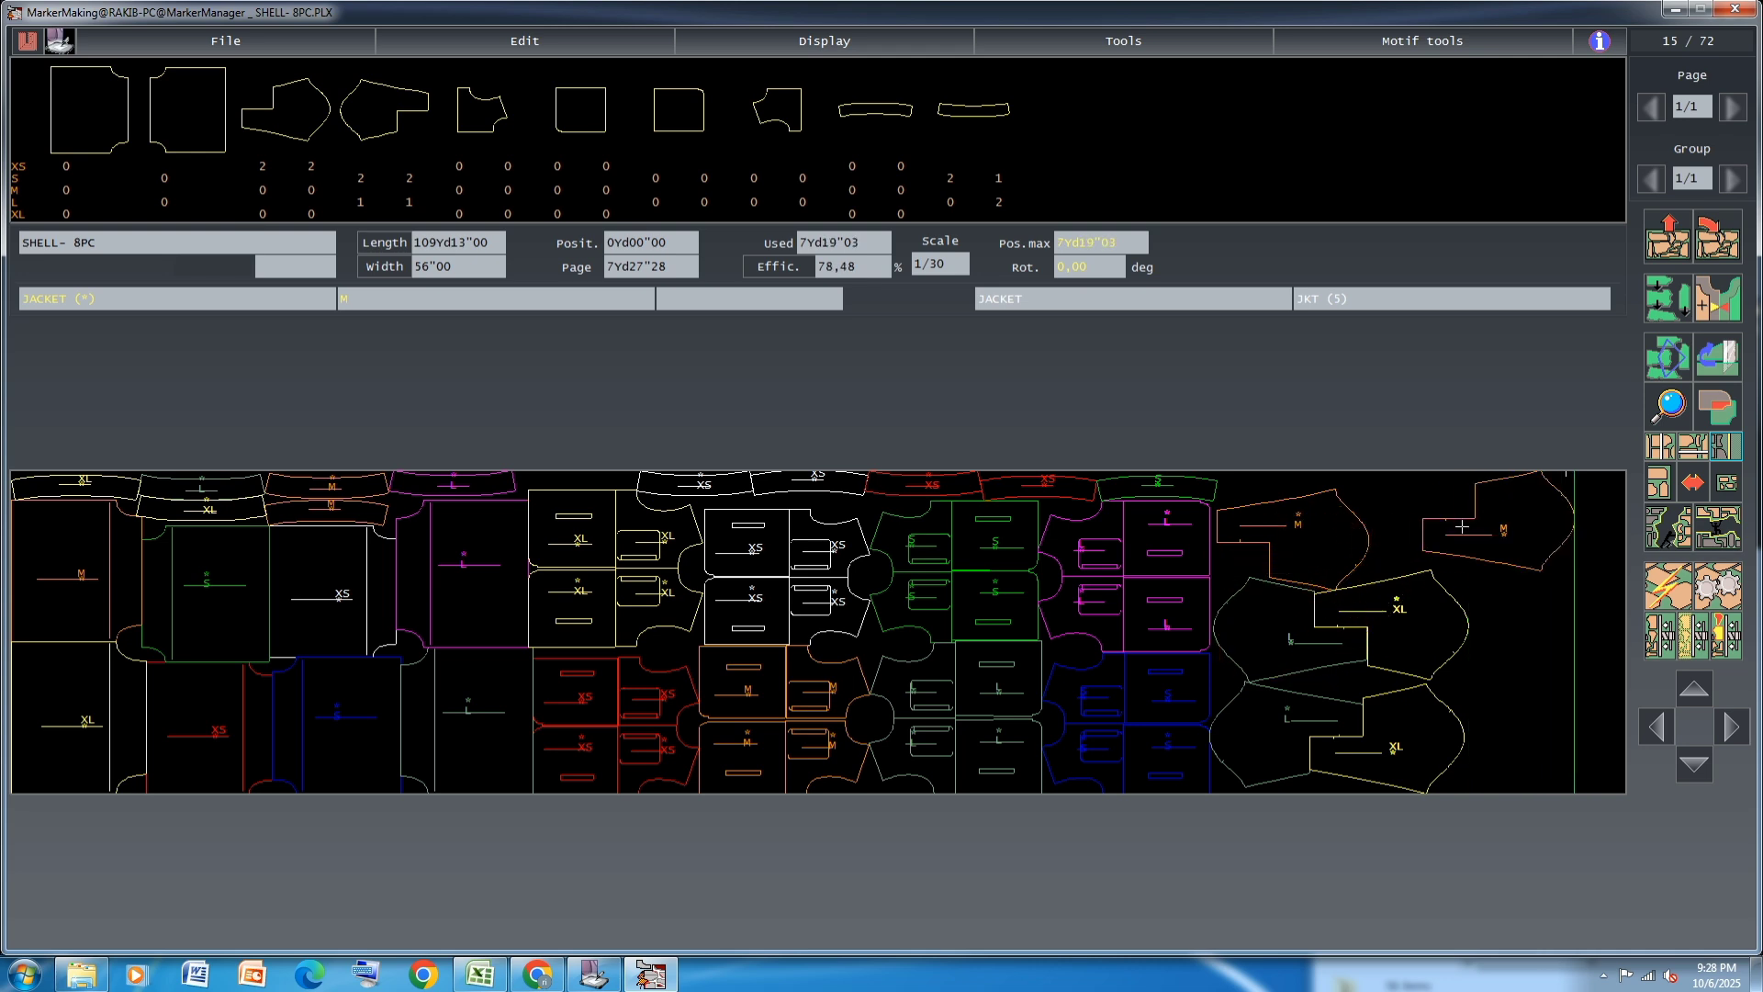
left_click(385, 263)
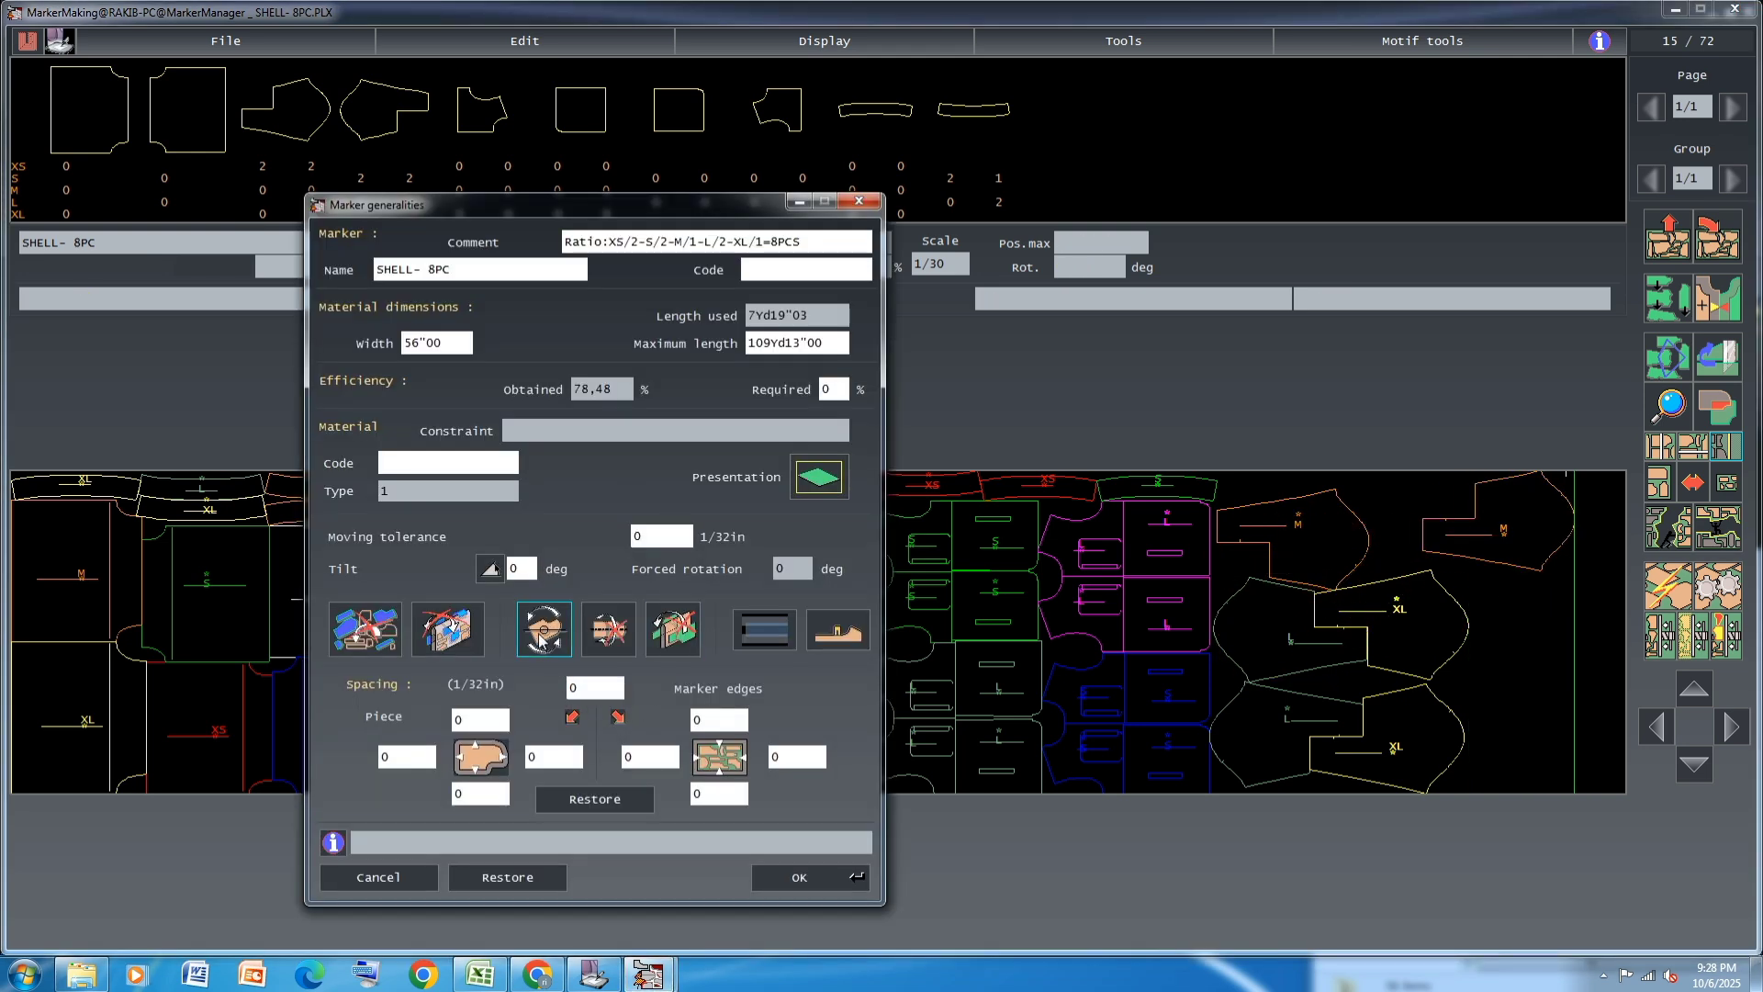
left_click(541, 637)
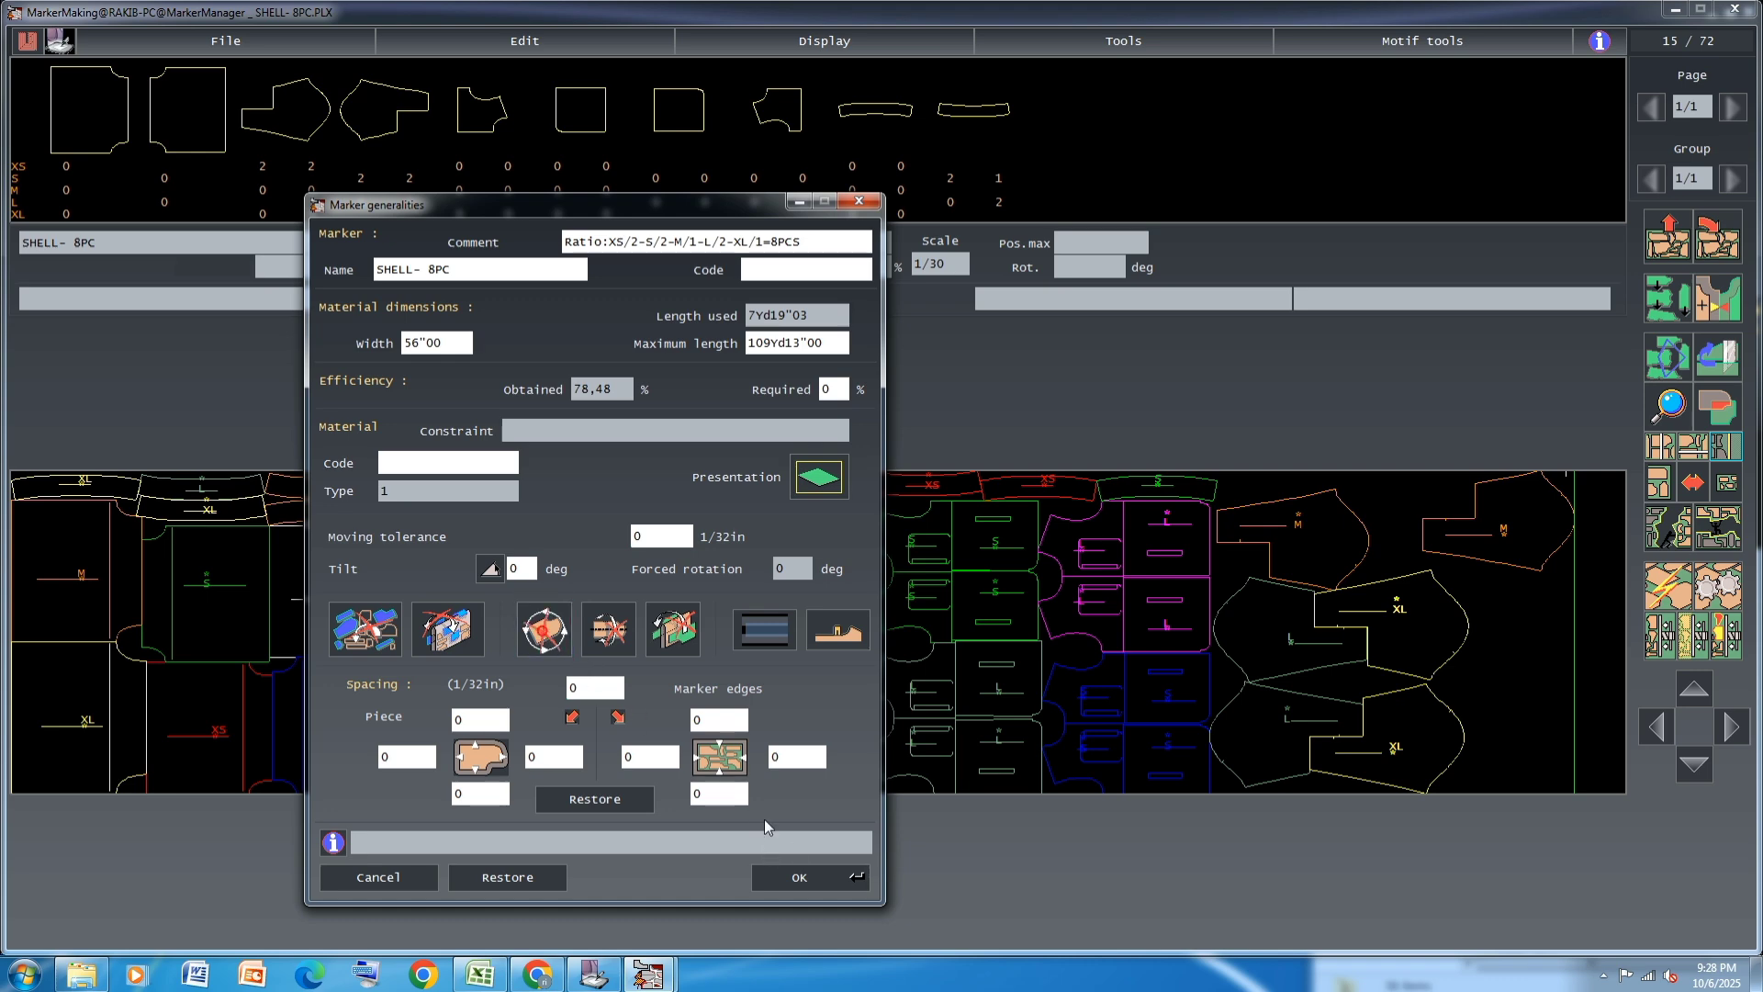
left_click(806, 879)
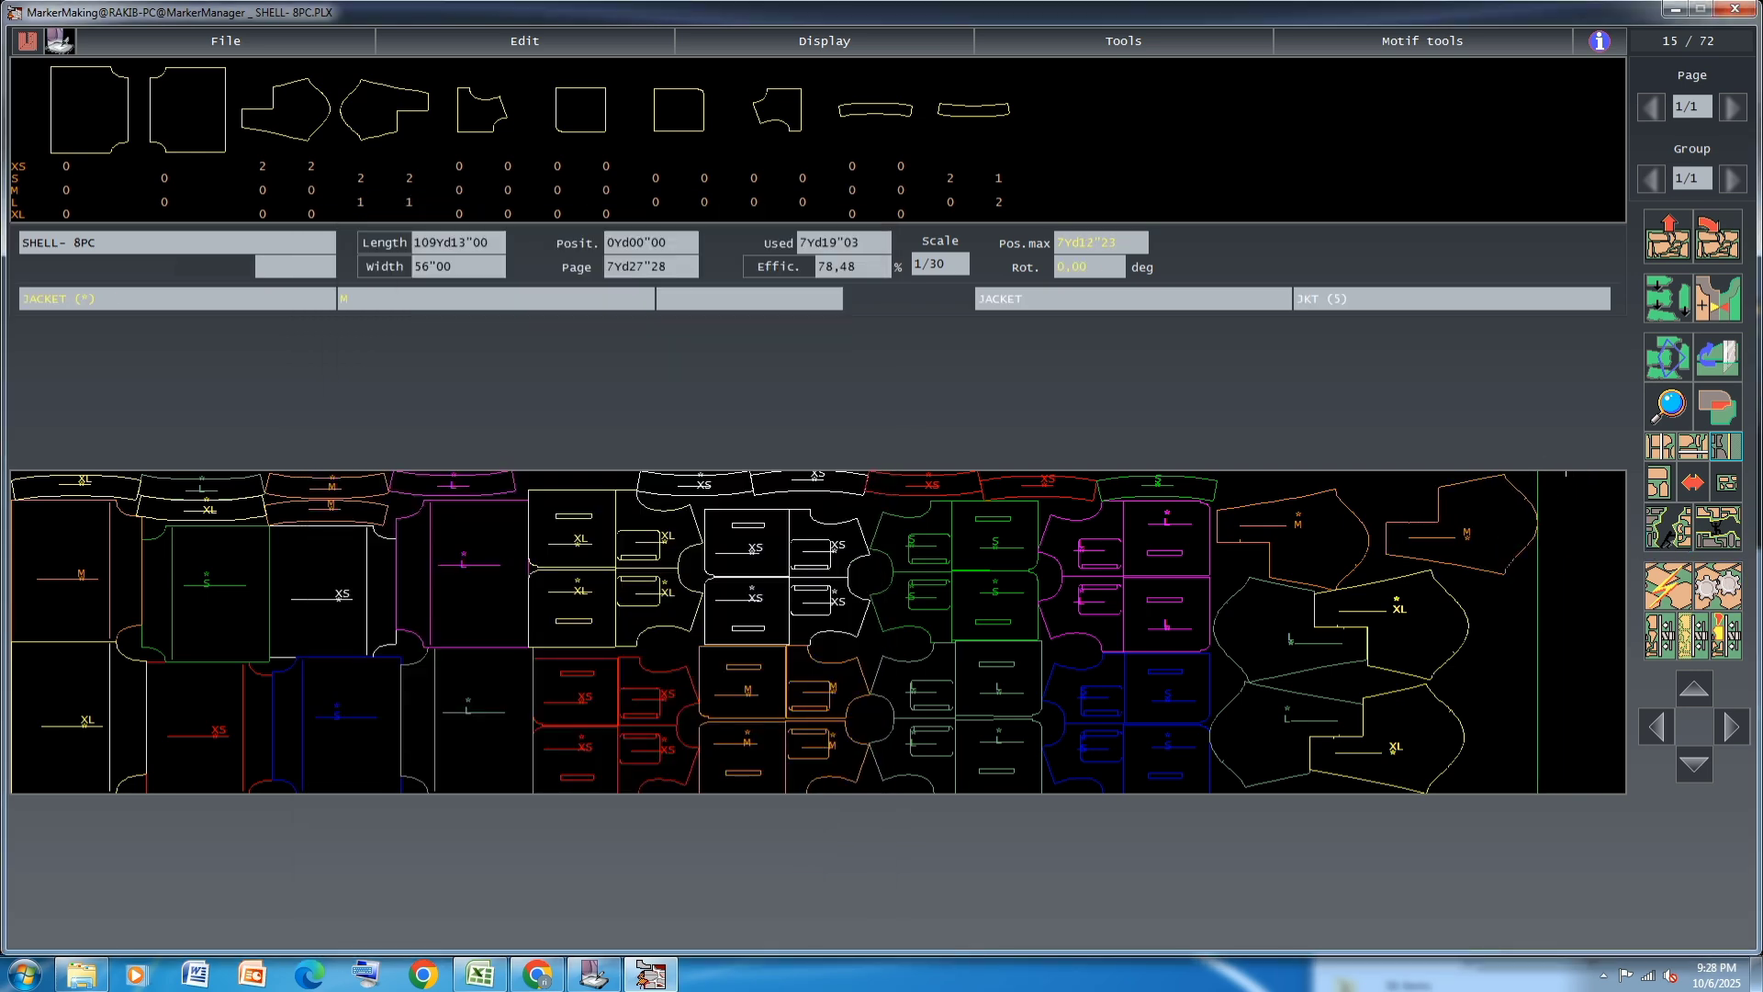
Try the farther M JACKET piece beside the first M piece, and place it on the lower edge beyond the lower XL piece
left_click(1454, 524)
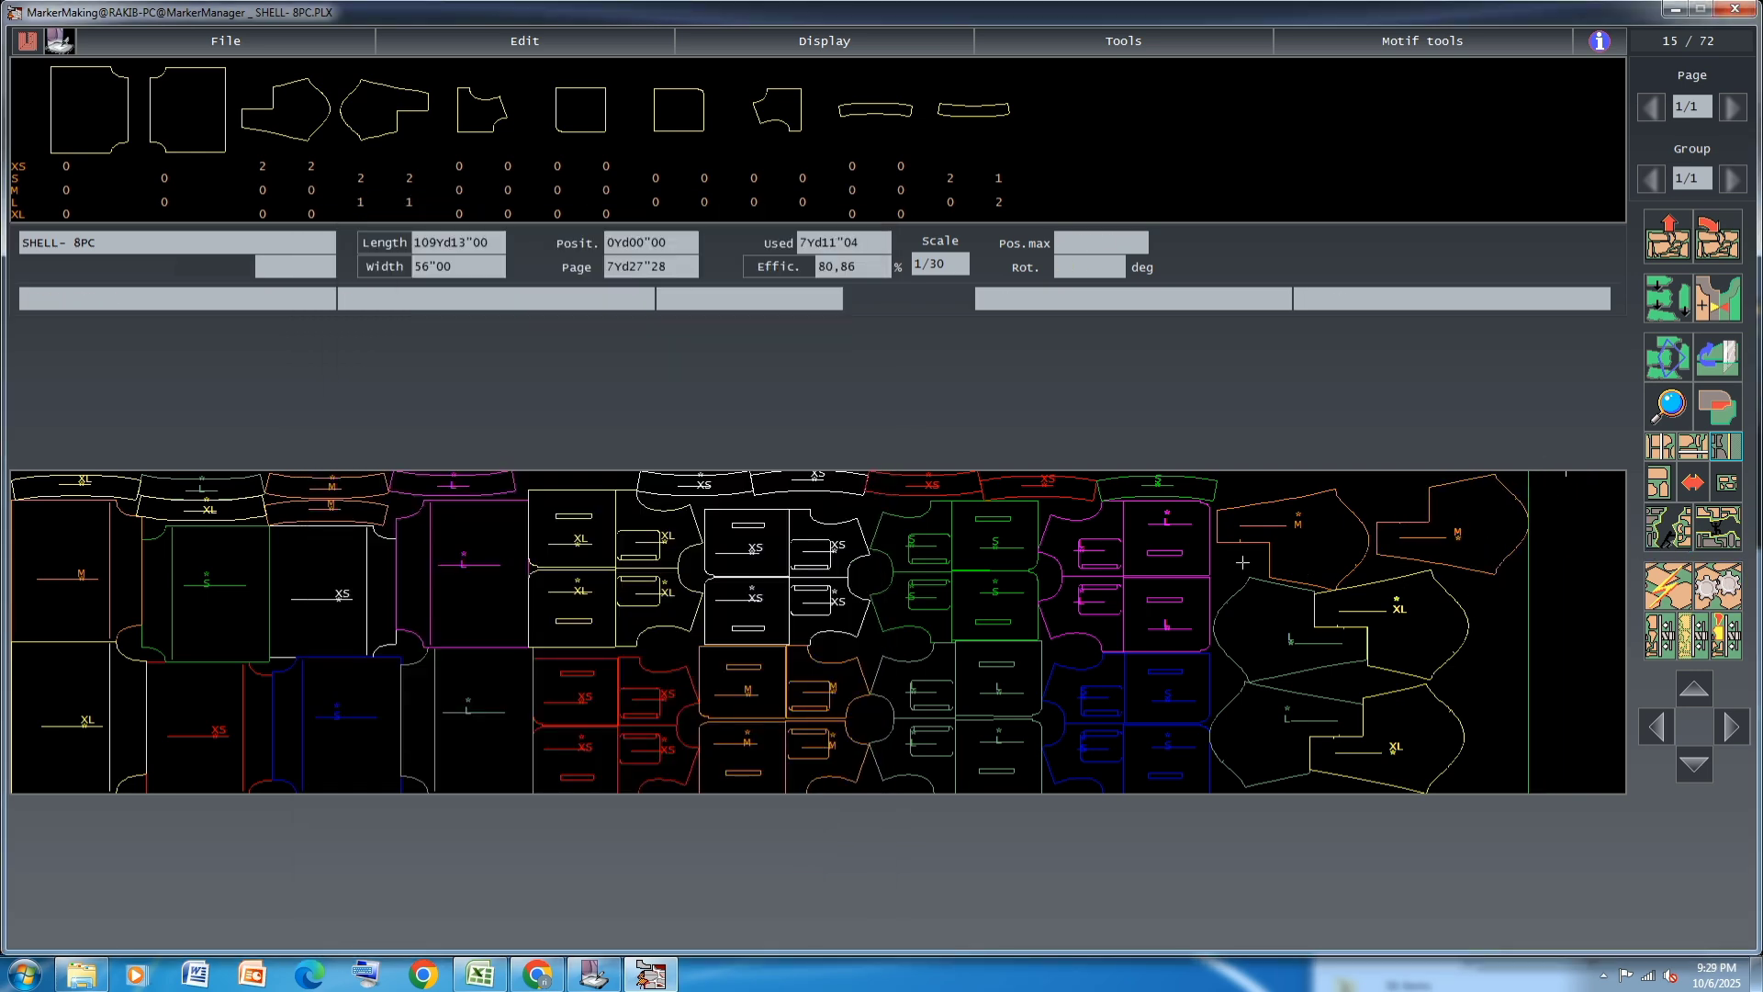
left_click(1485, 526)
left_click(1534, 759)
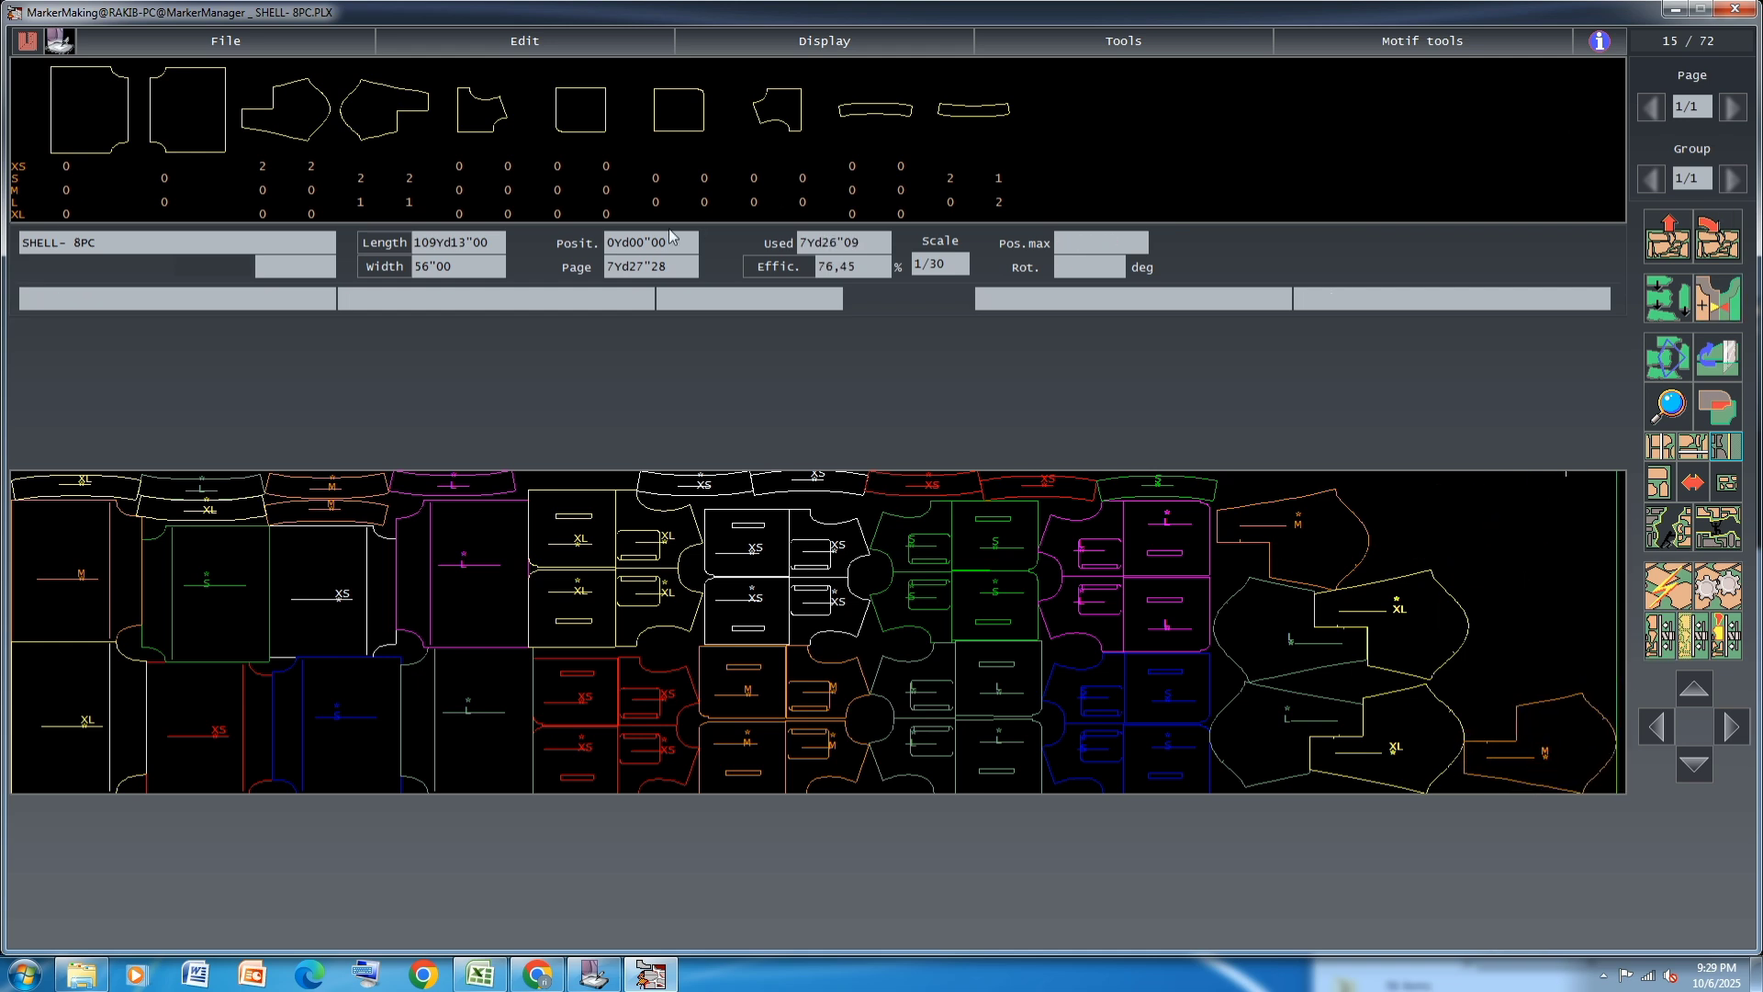
Add a magenta L JACKET piece against the magenta L pairs at the upper edge, moving the M piece from there beyond the upper XL piece
left_click(359, 198)
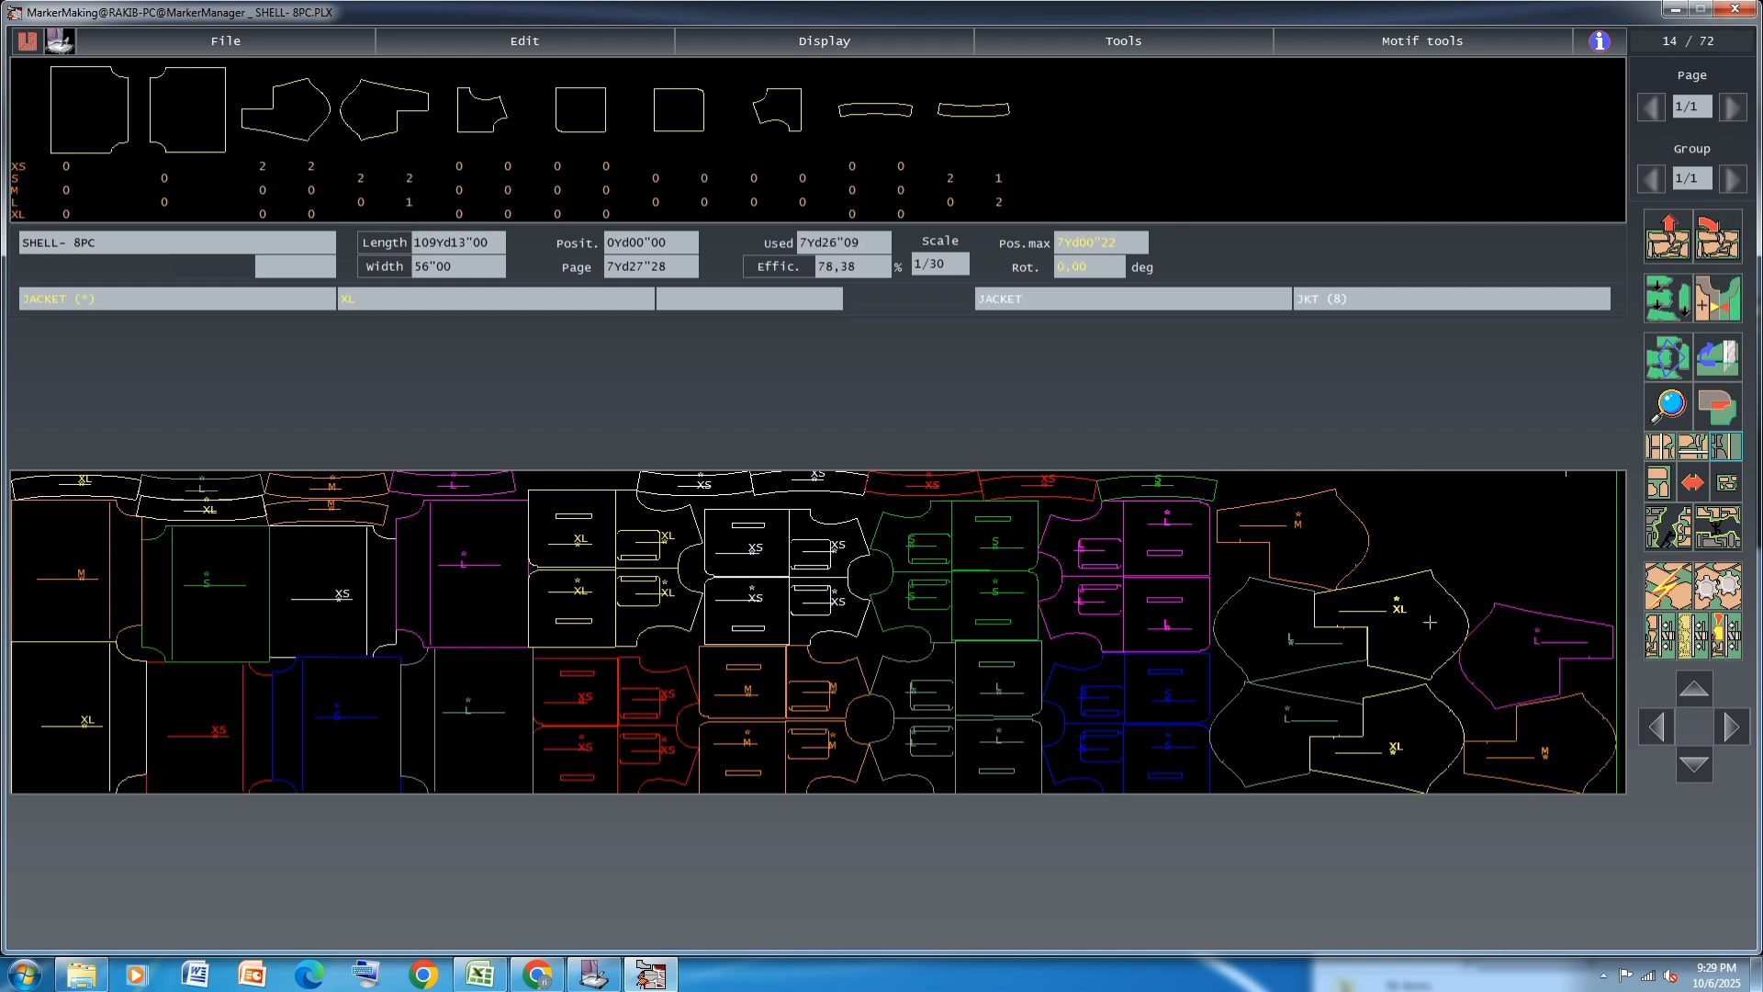
left_click(1443, 507)
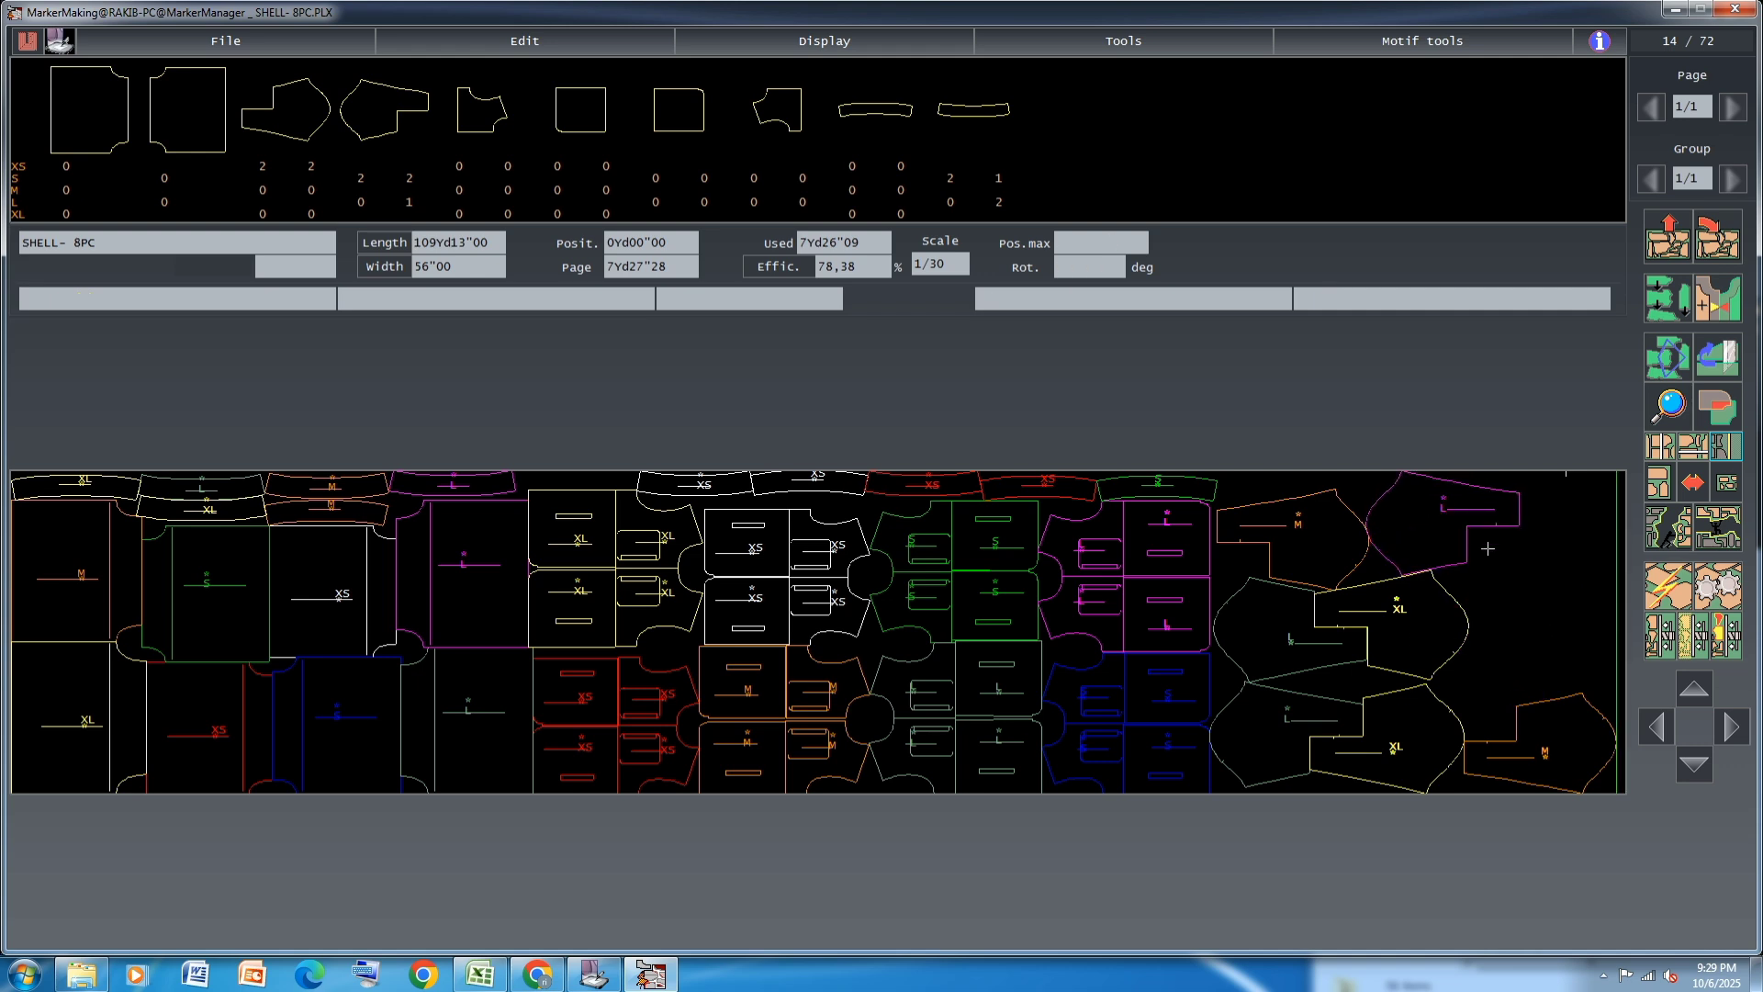
left_click(1295, 545)
left_click(1578, 620)
left_click(1459, 514)
left_click(1295, 519)
left_click(1566, 624)
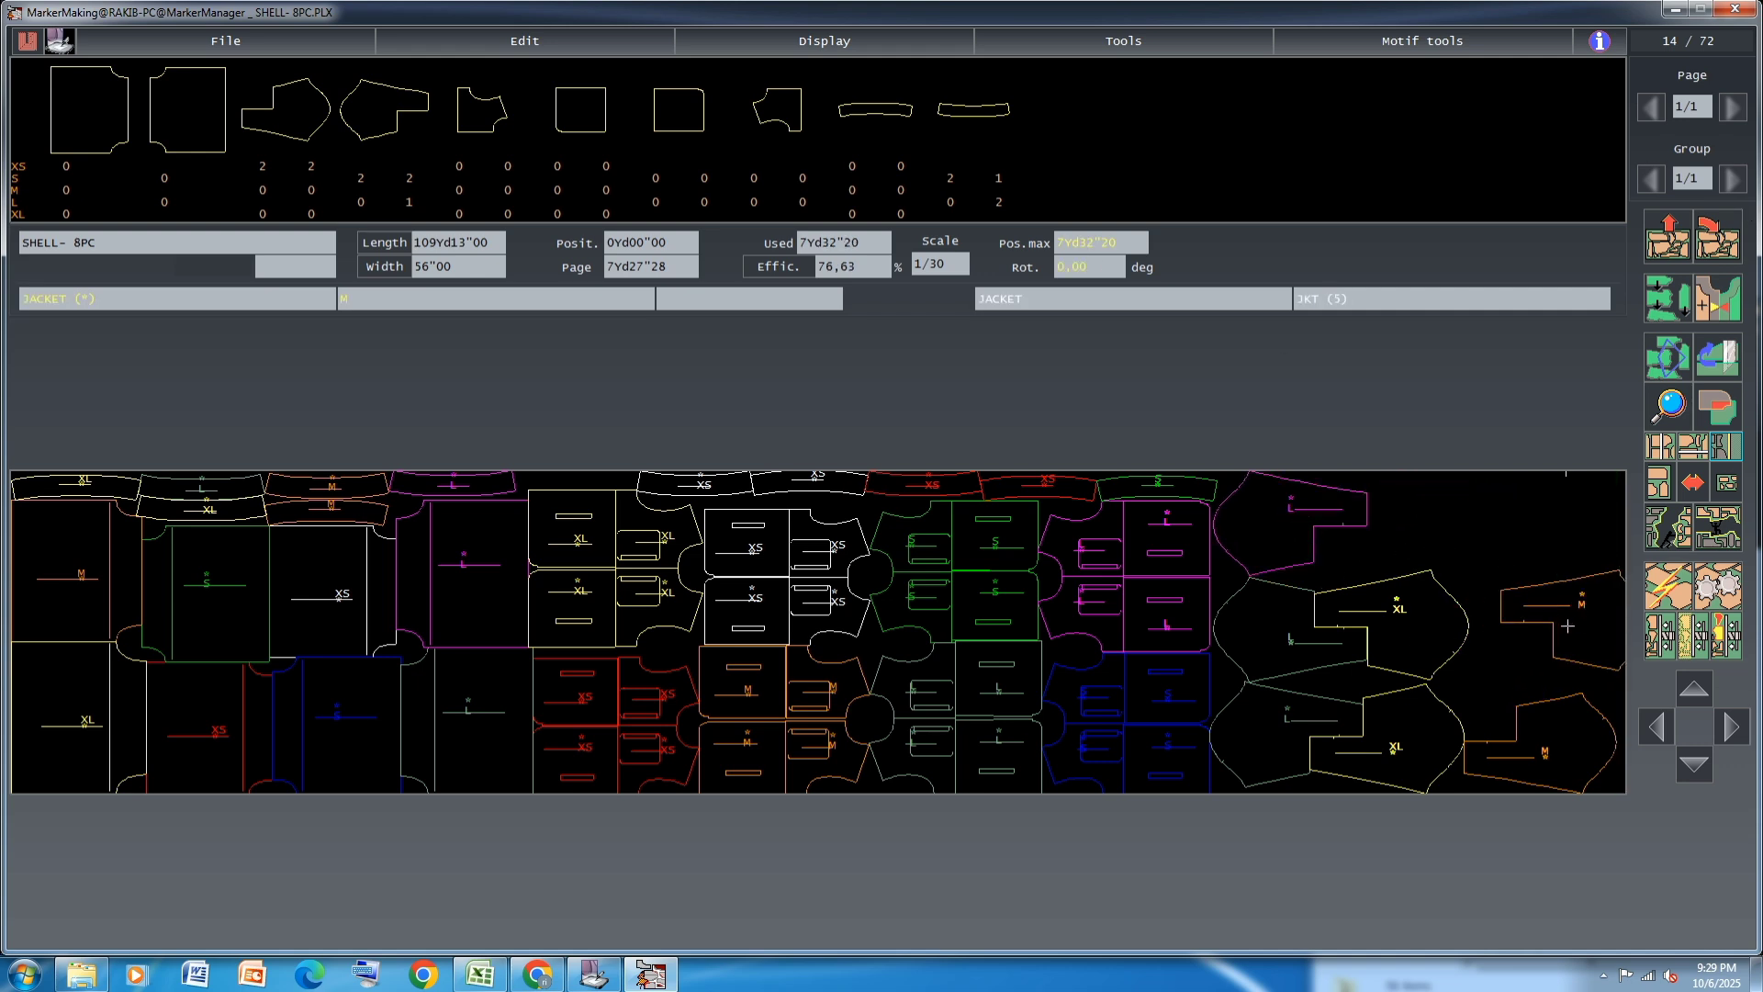
Try to interlock an M piece and a newly added XS JACKET piece with the upper magenta L piece, parking both beyond the XL pieces
left_click(1521, 731)
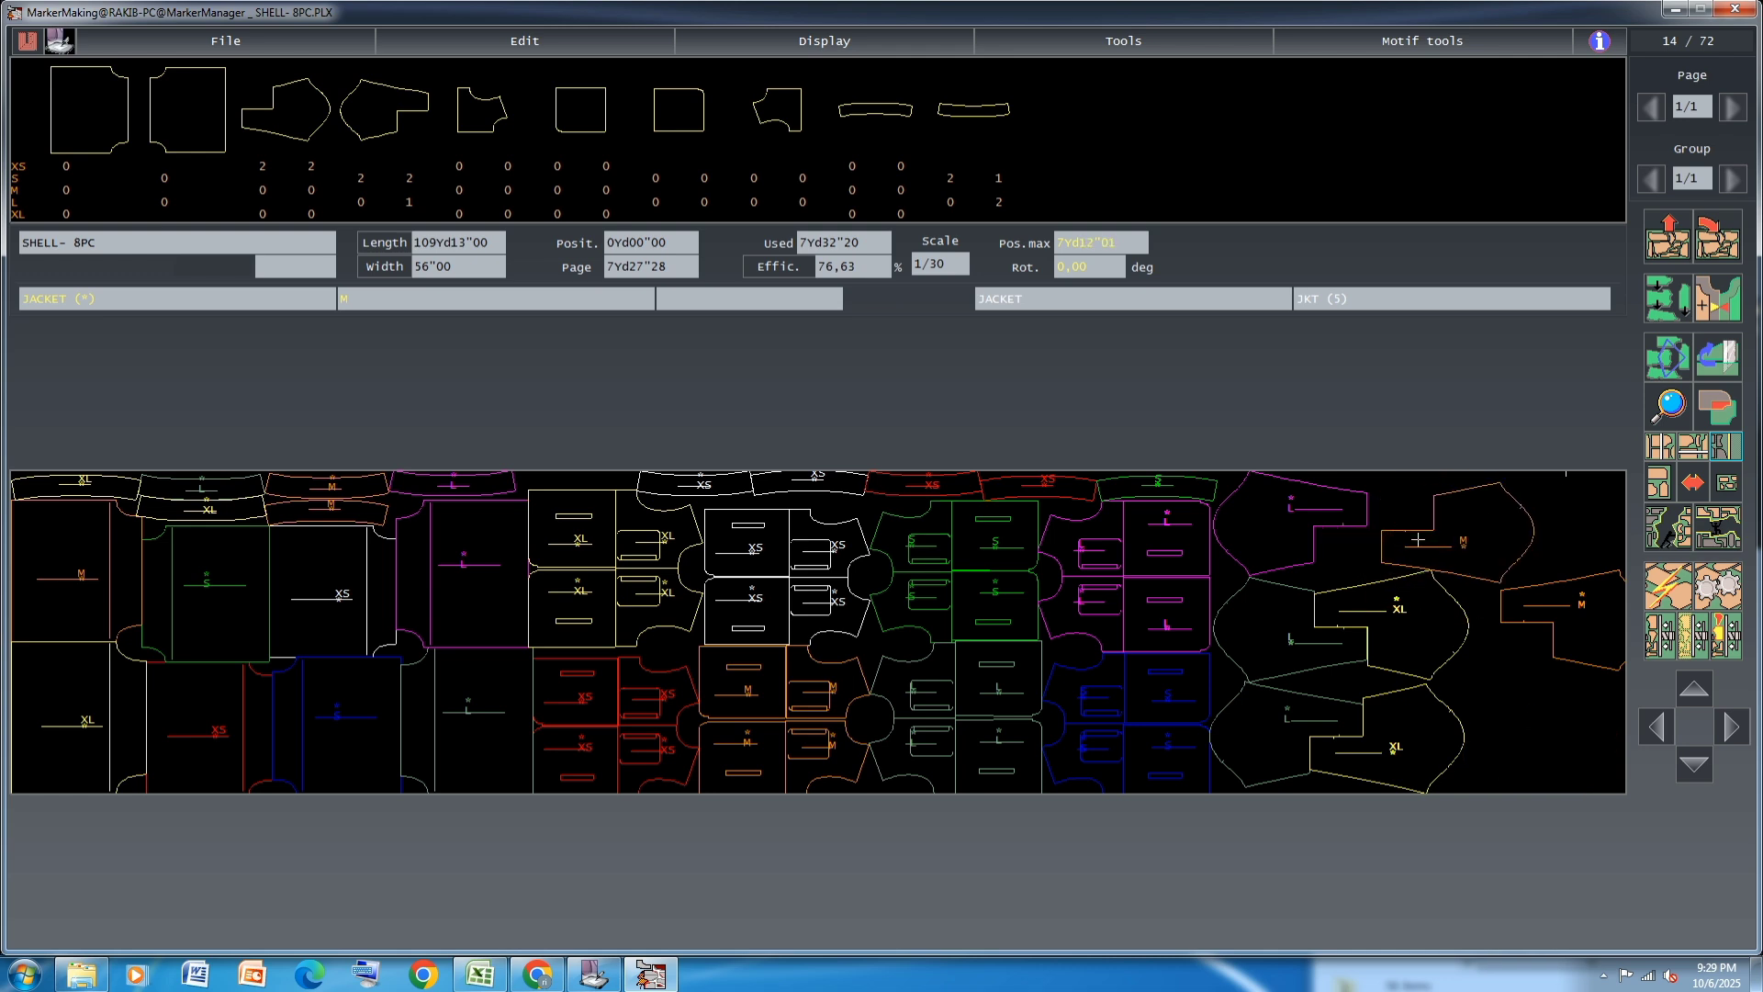
left_click(1513, 724)
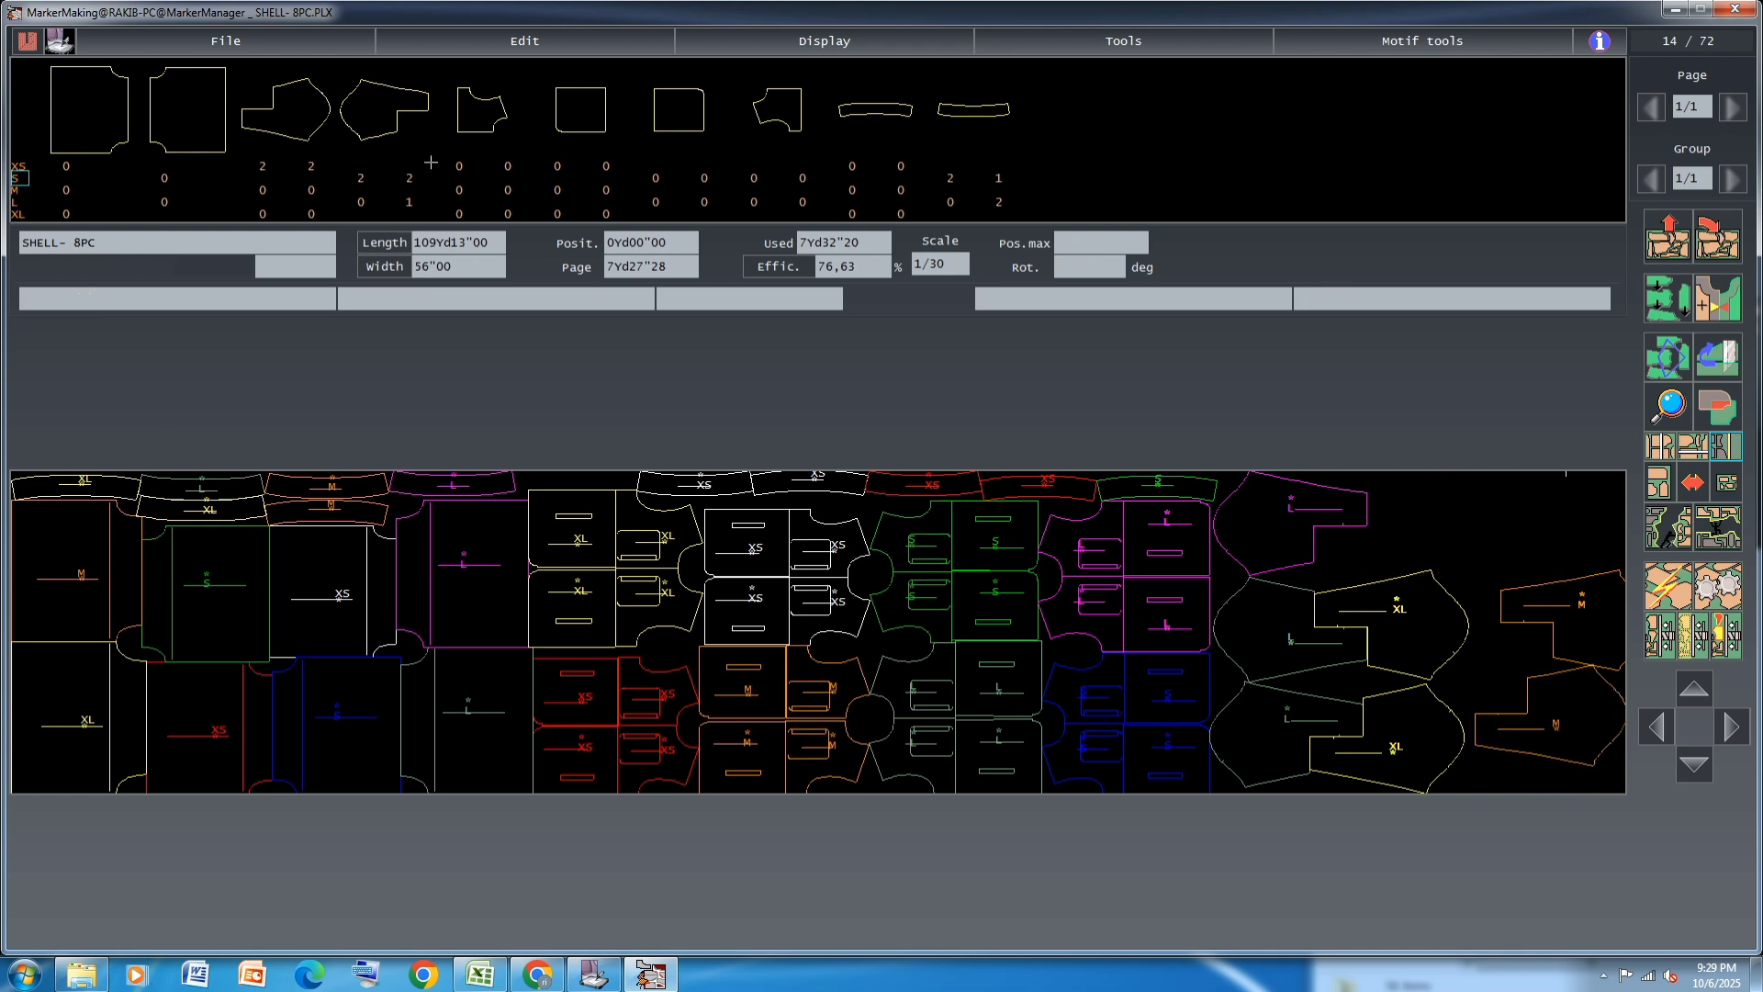
left_click(281, 165)
left_click(264, 165)
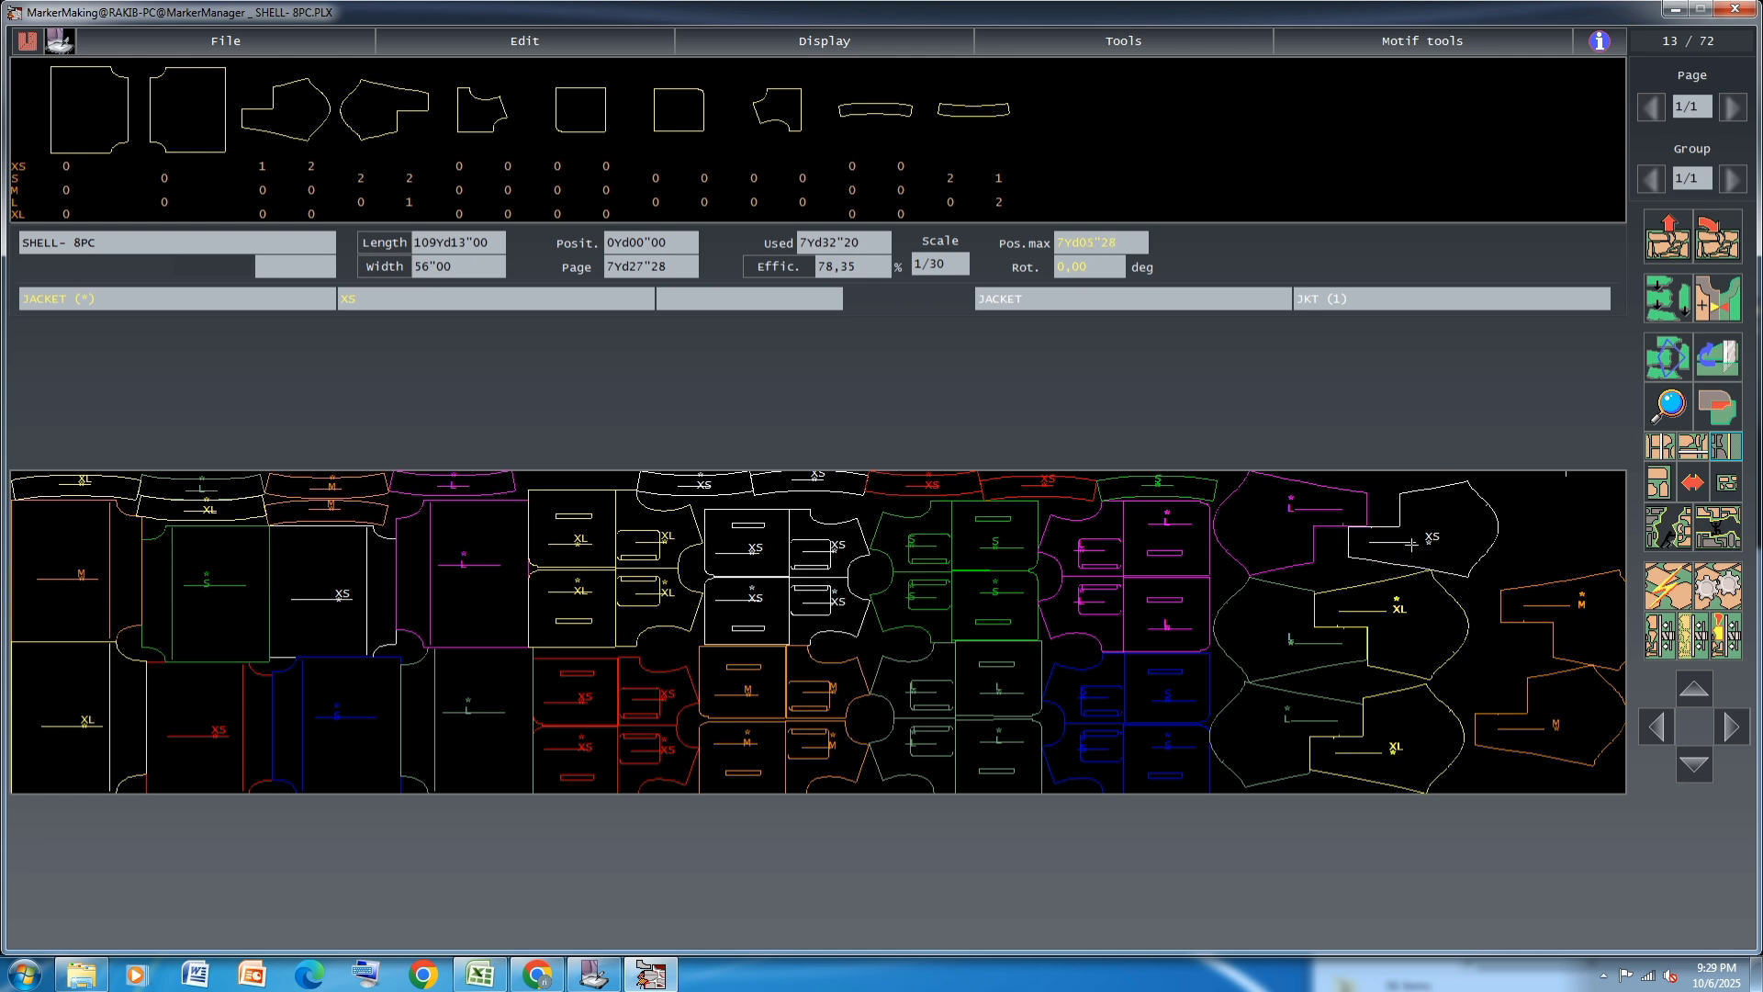
left_click(1411, 544)
left_click(1290, 729)
left_click(1440, 547)
left_click(1399, 532)
left_click(1445, 543)
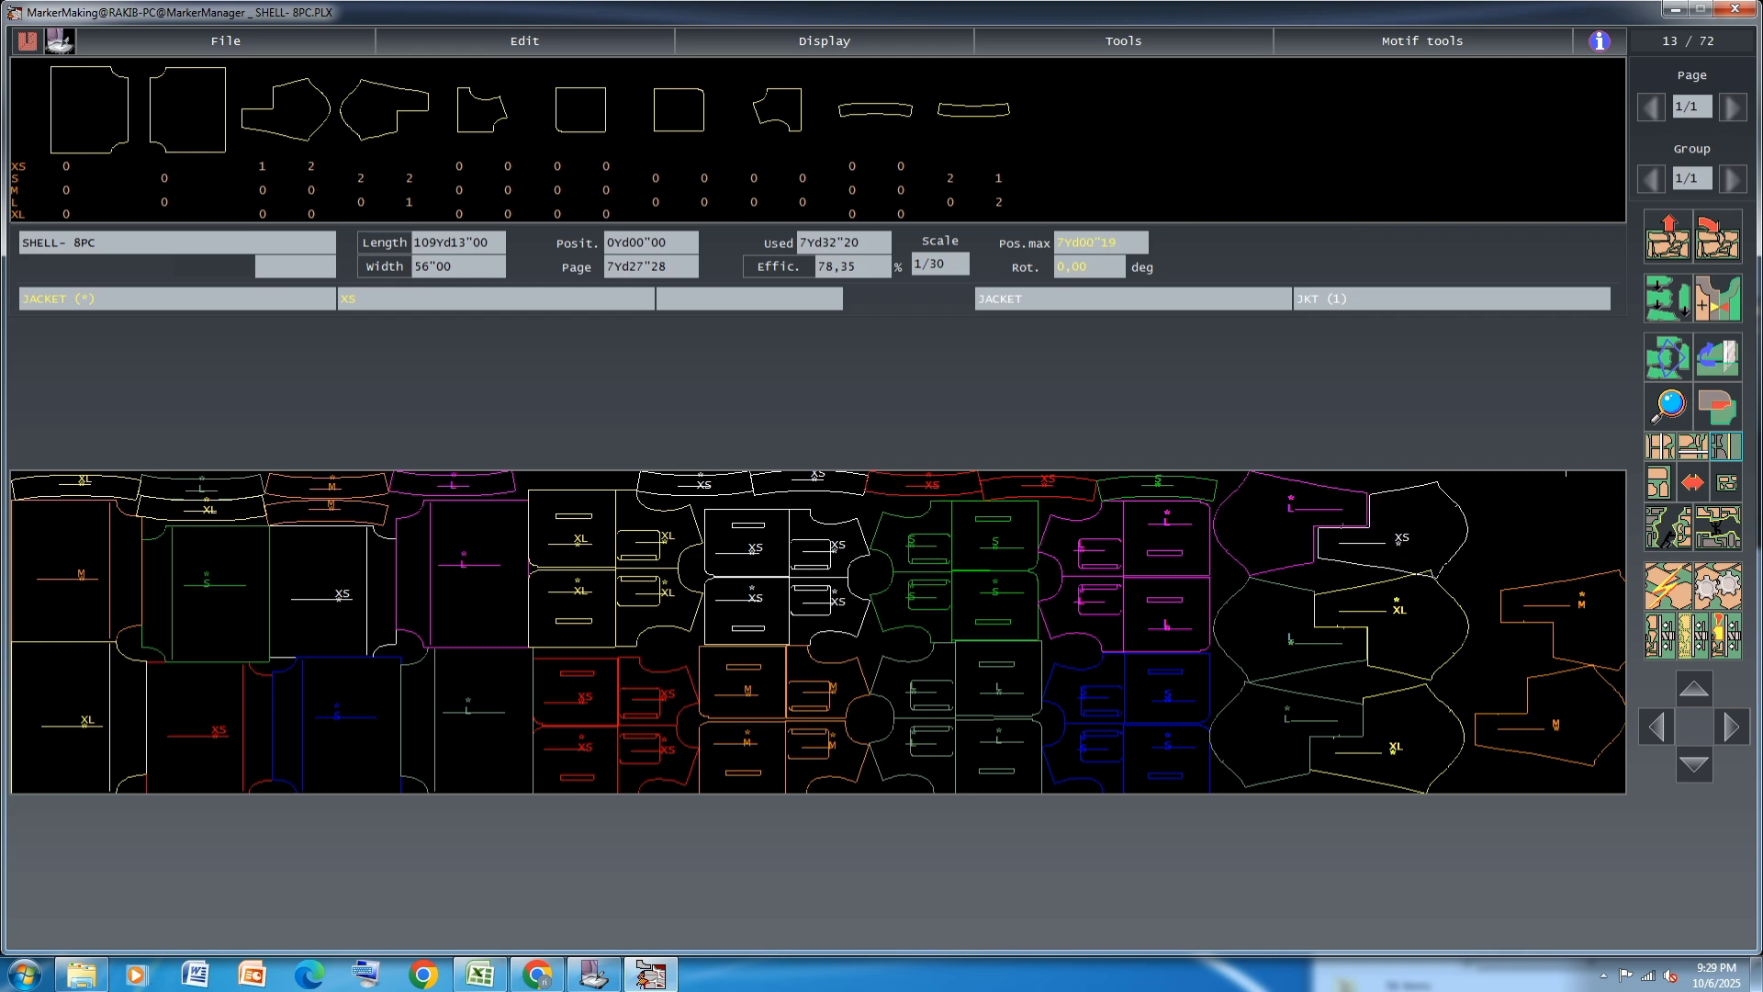
left_click(1567, 512)
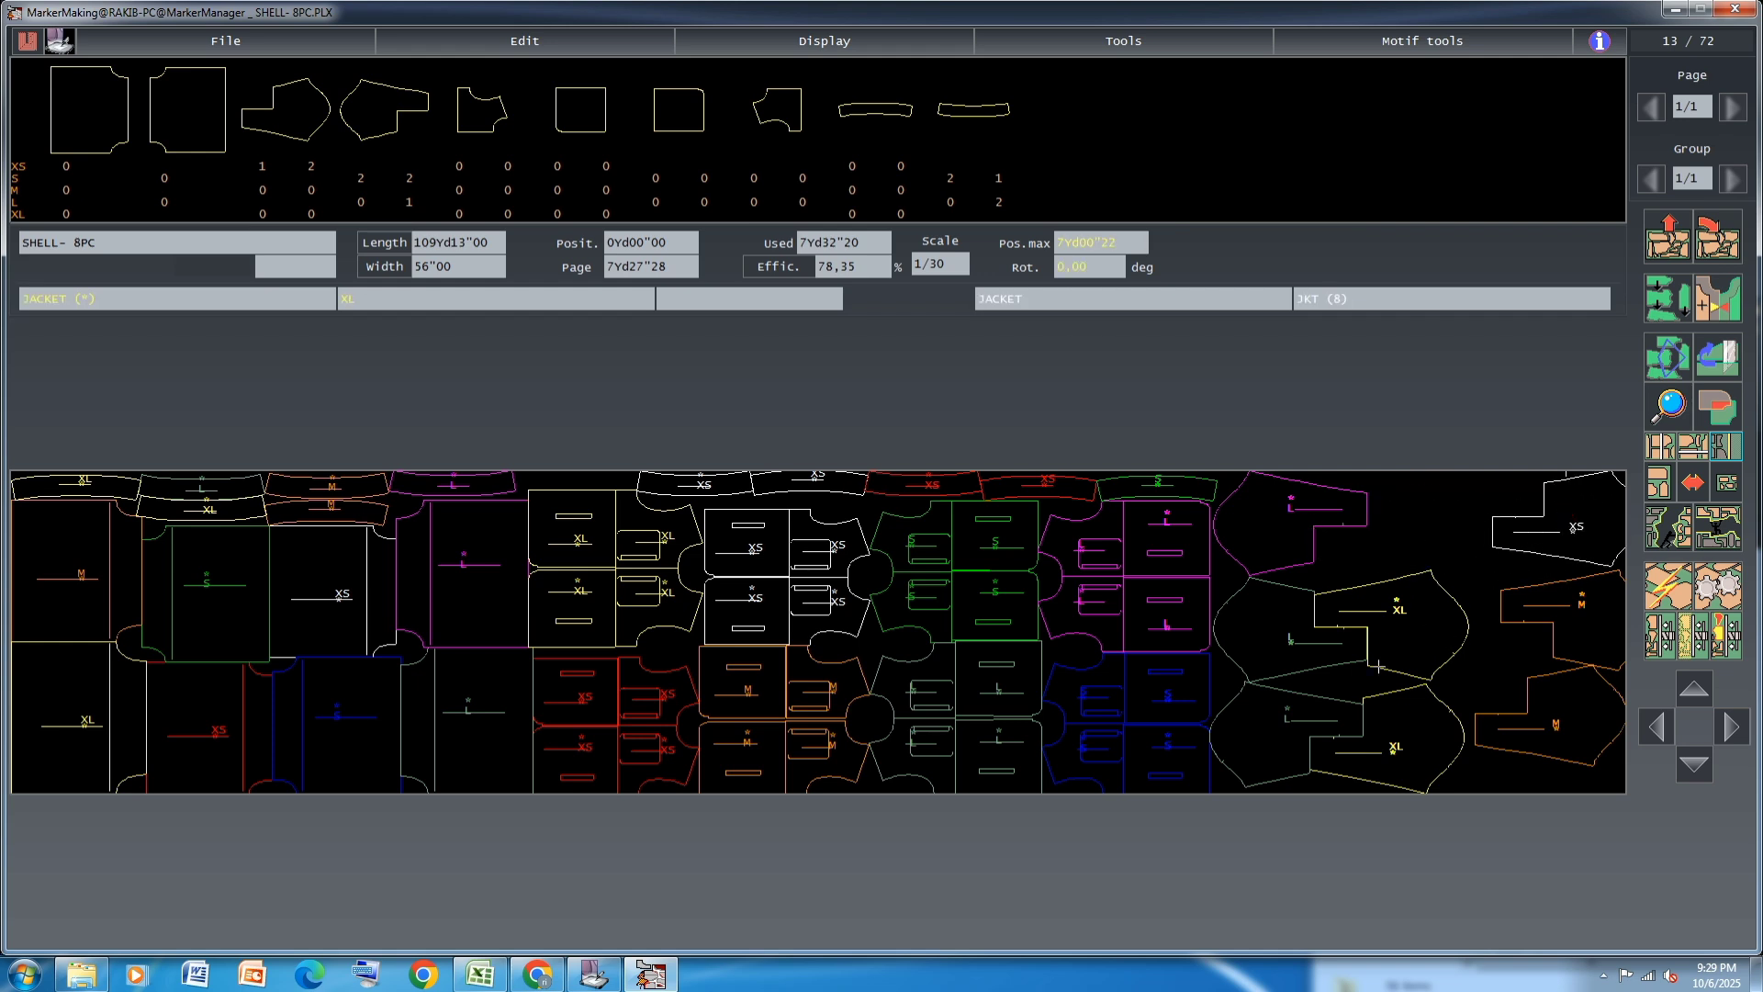
Move the magenta L JACKET piece from the upper edge to beyond the lower M piece
left_click(1286, 533)
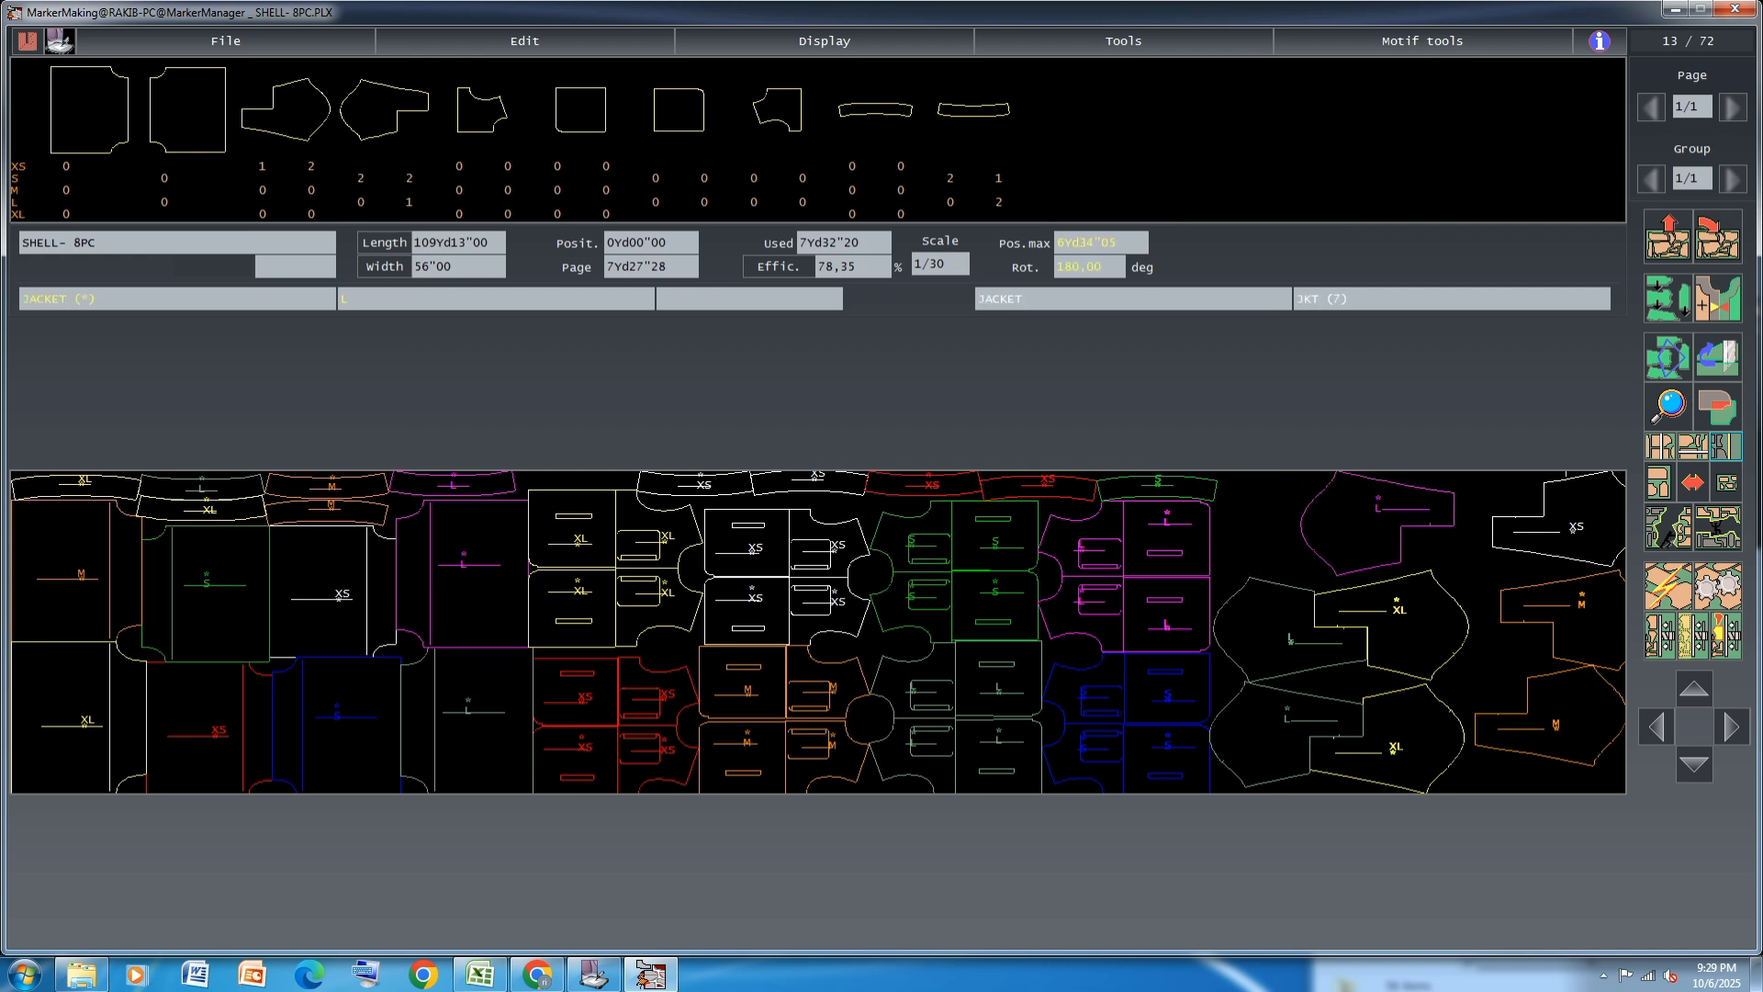
left_click(1390, 533)
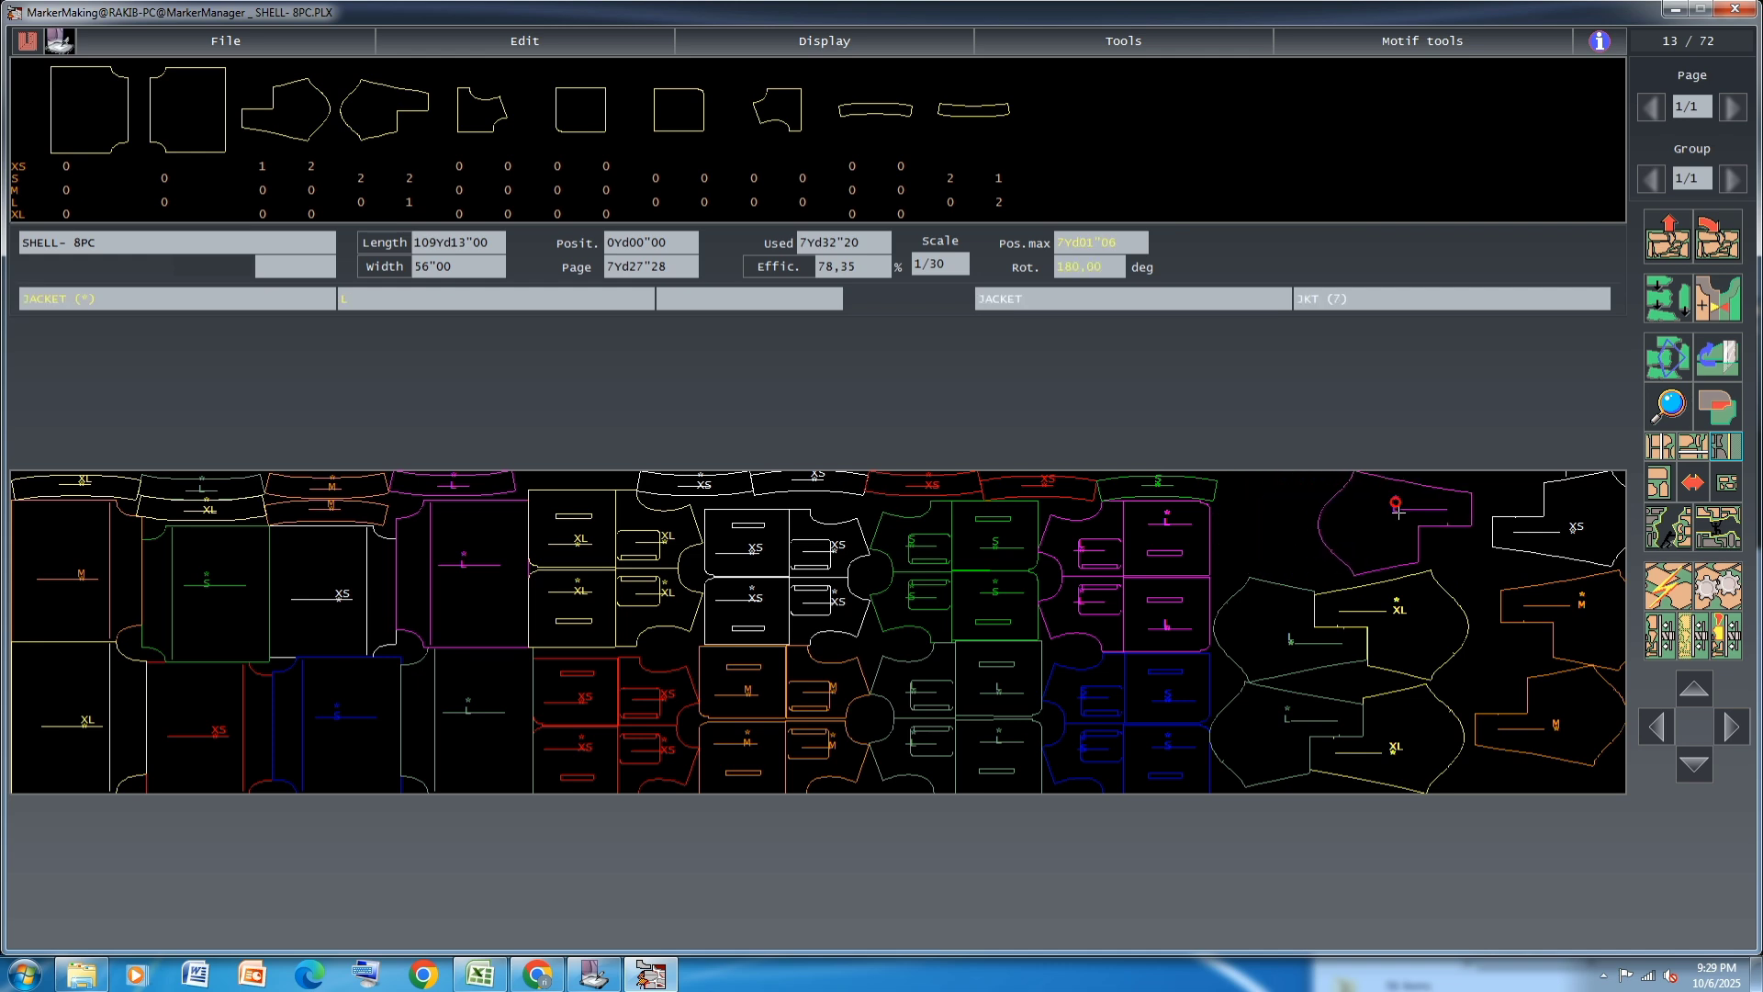
left_click(1732, 482)
left_click(1342, 528)
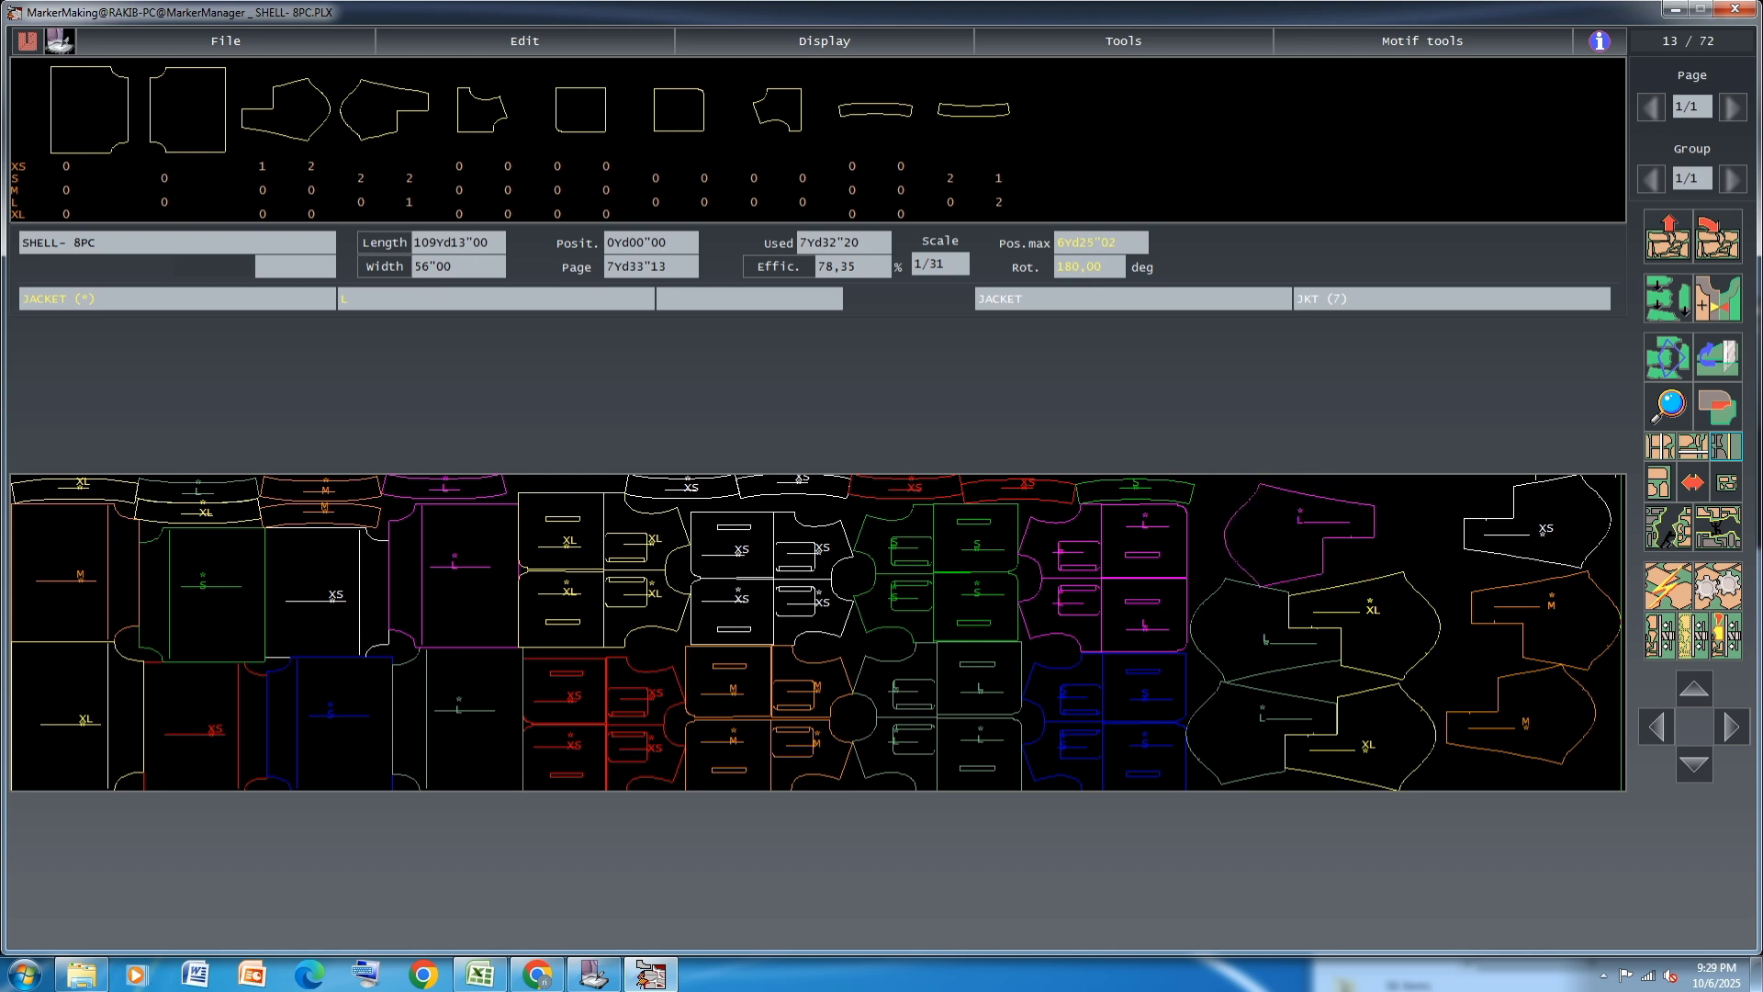
left_click(1567, 711)
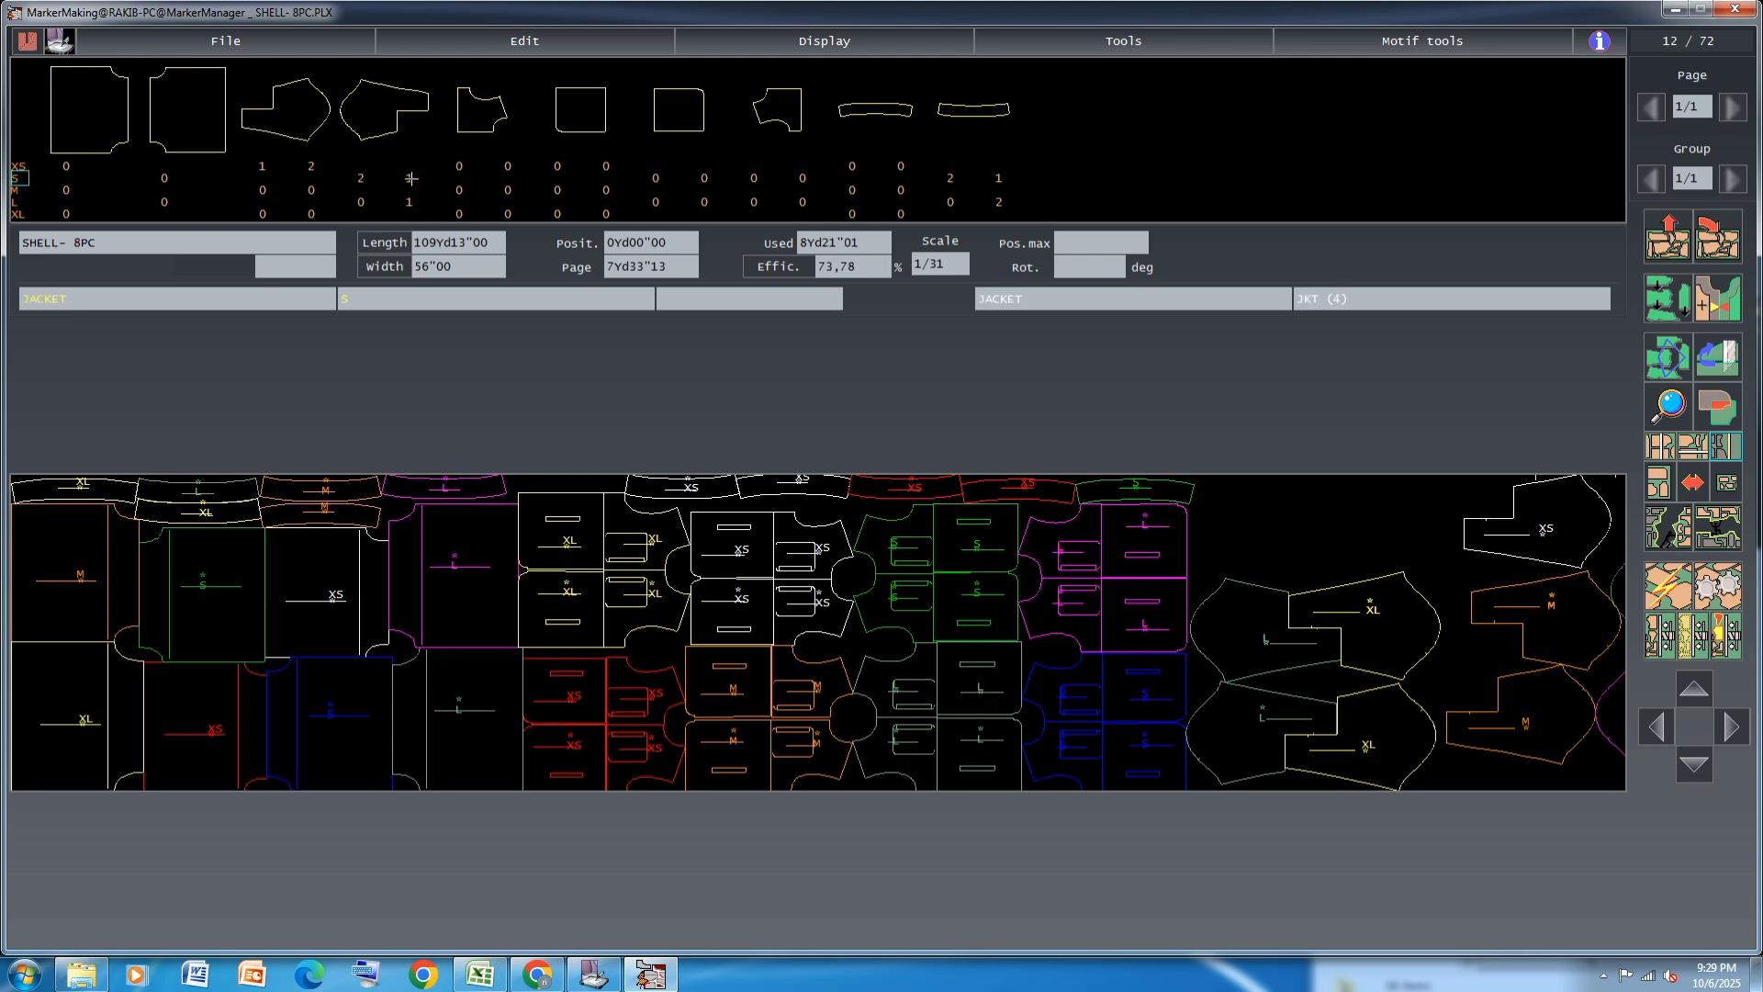
Add all remaining XS, S and L JACKET pieces to the marker beyond the two M pieces
left_click(363, 175)
left_click(310, 166)
left_click(310, 166)
left_click(265, 166)
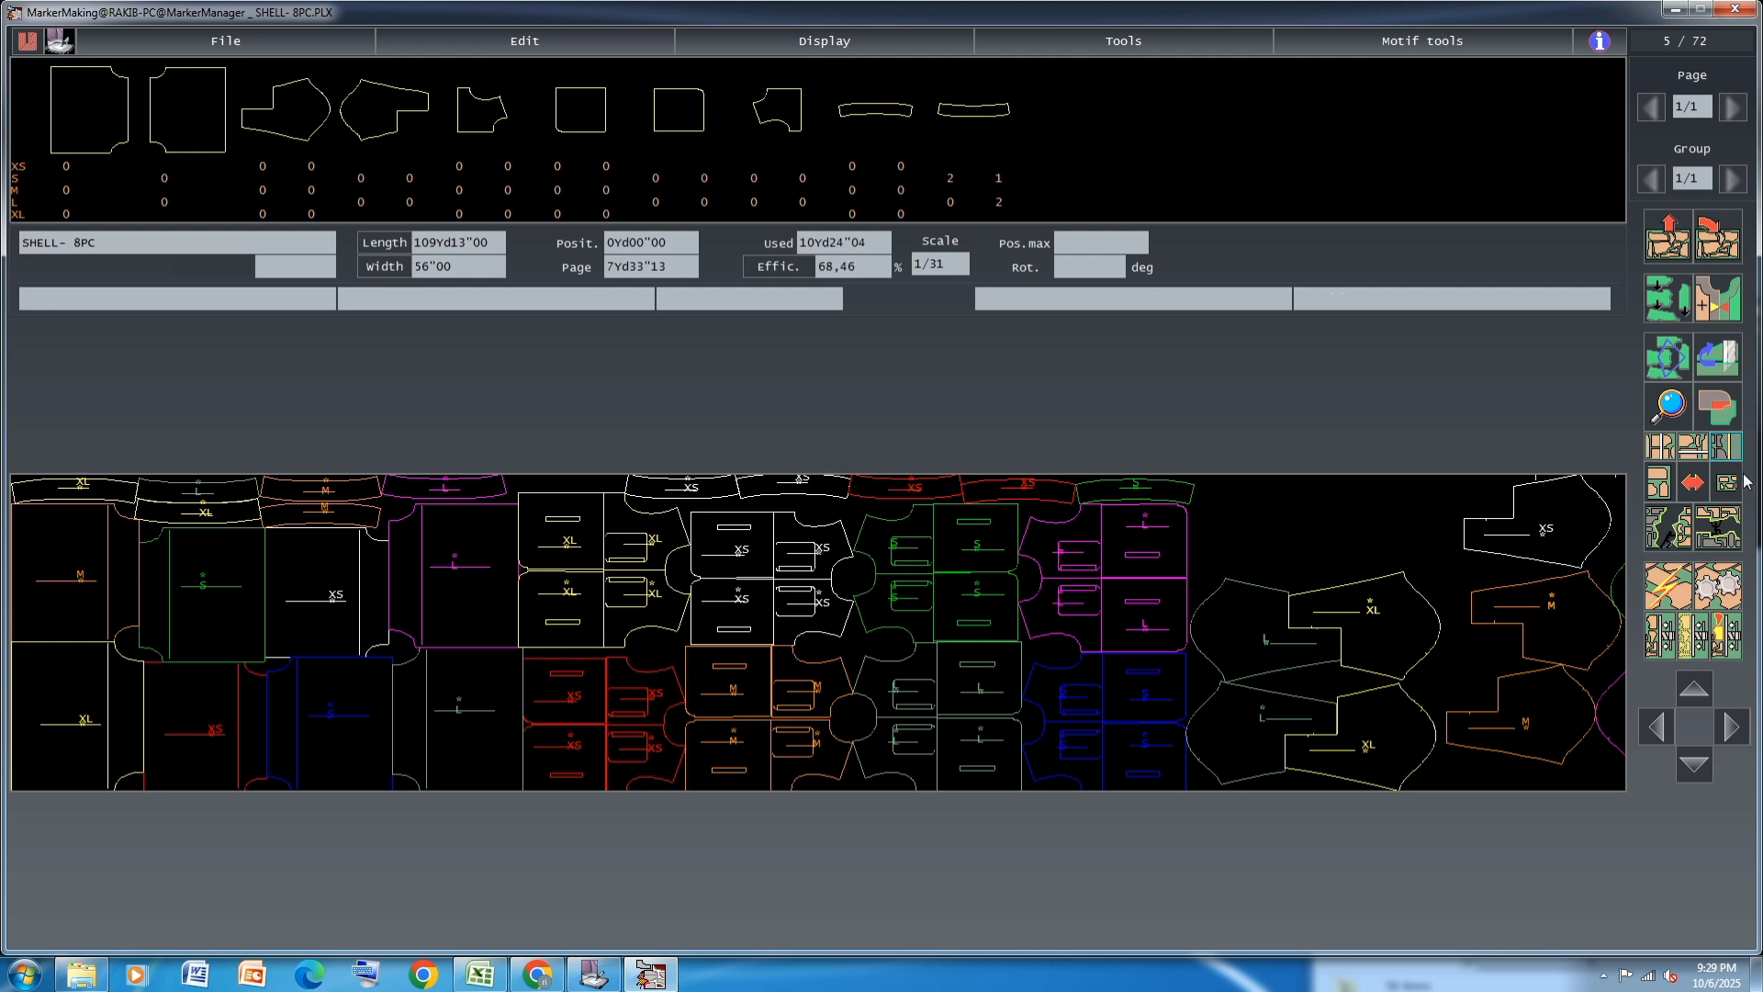
Interlock a magenta L and a red XS JACKET piece at the upper edge, above the upper L and XL pair
left_click(1726, 482)
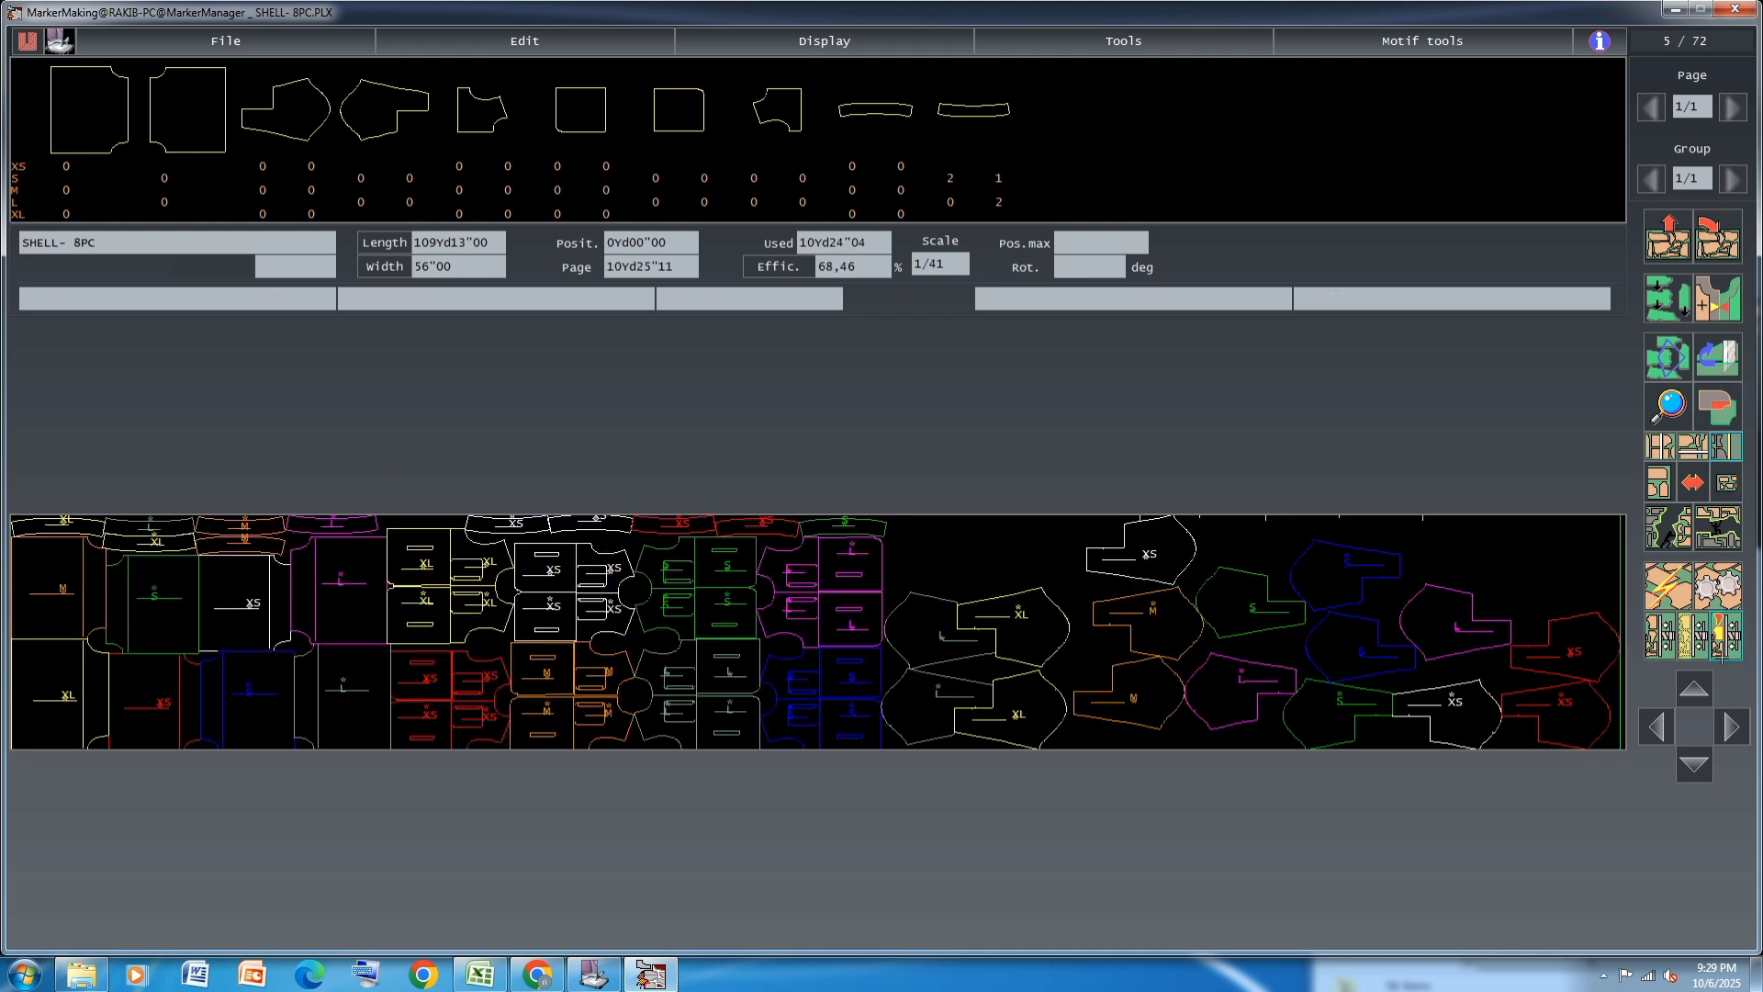
left_click_drag(1475, 654, 955, 586)
left_click_drag(1568, 725, 1021, 561)
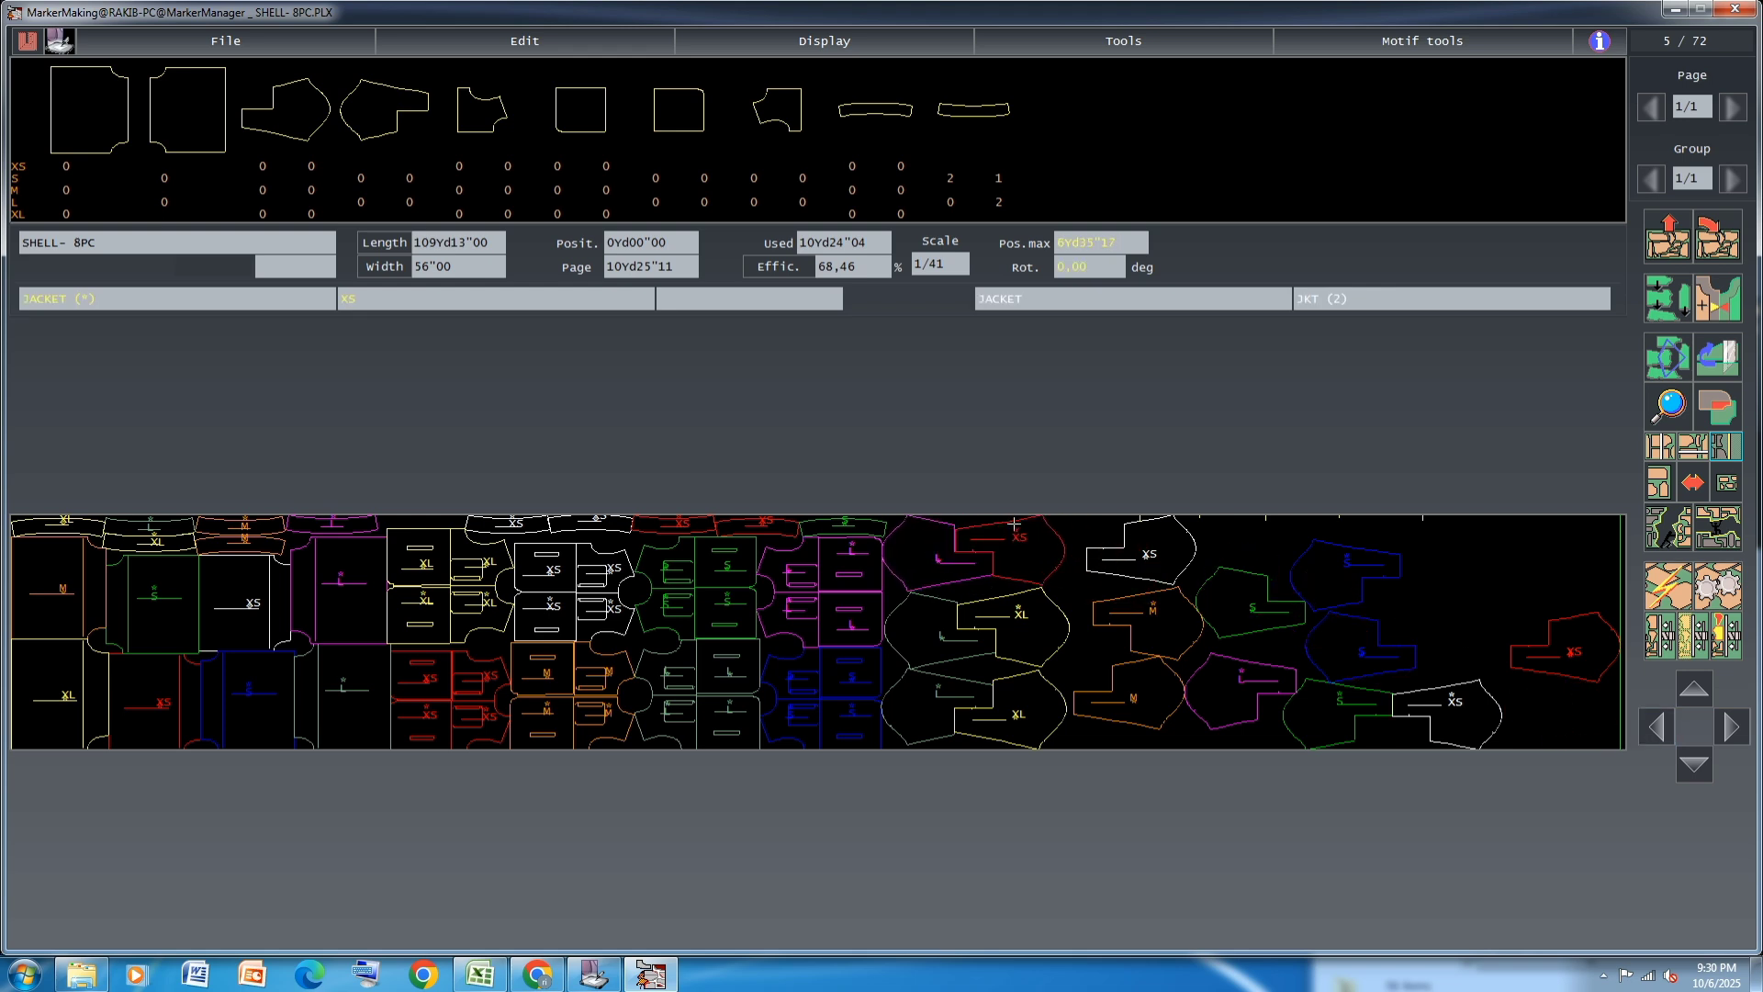
Park a white XS, a magenta L and an M piece at the far end, and interlock a green S with the other M on the lower edge
left_click_drag(1136, 554, 1585, 582)
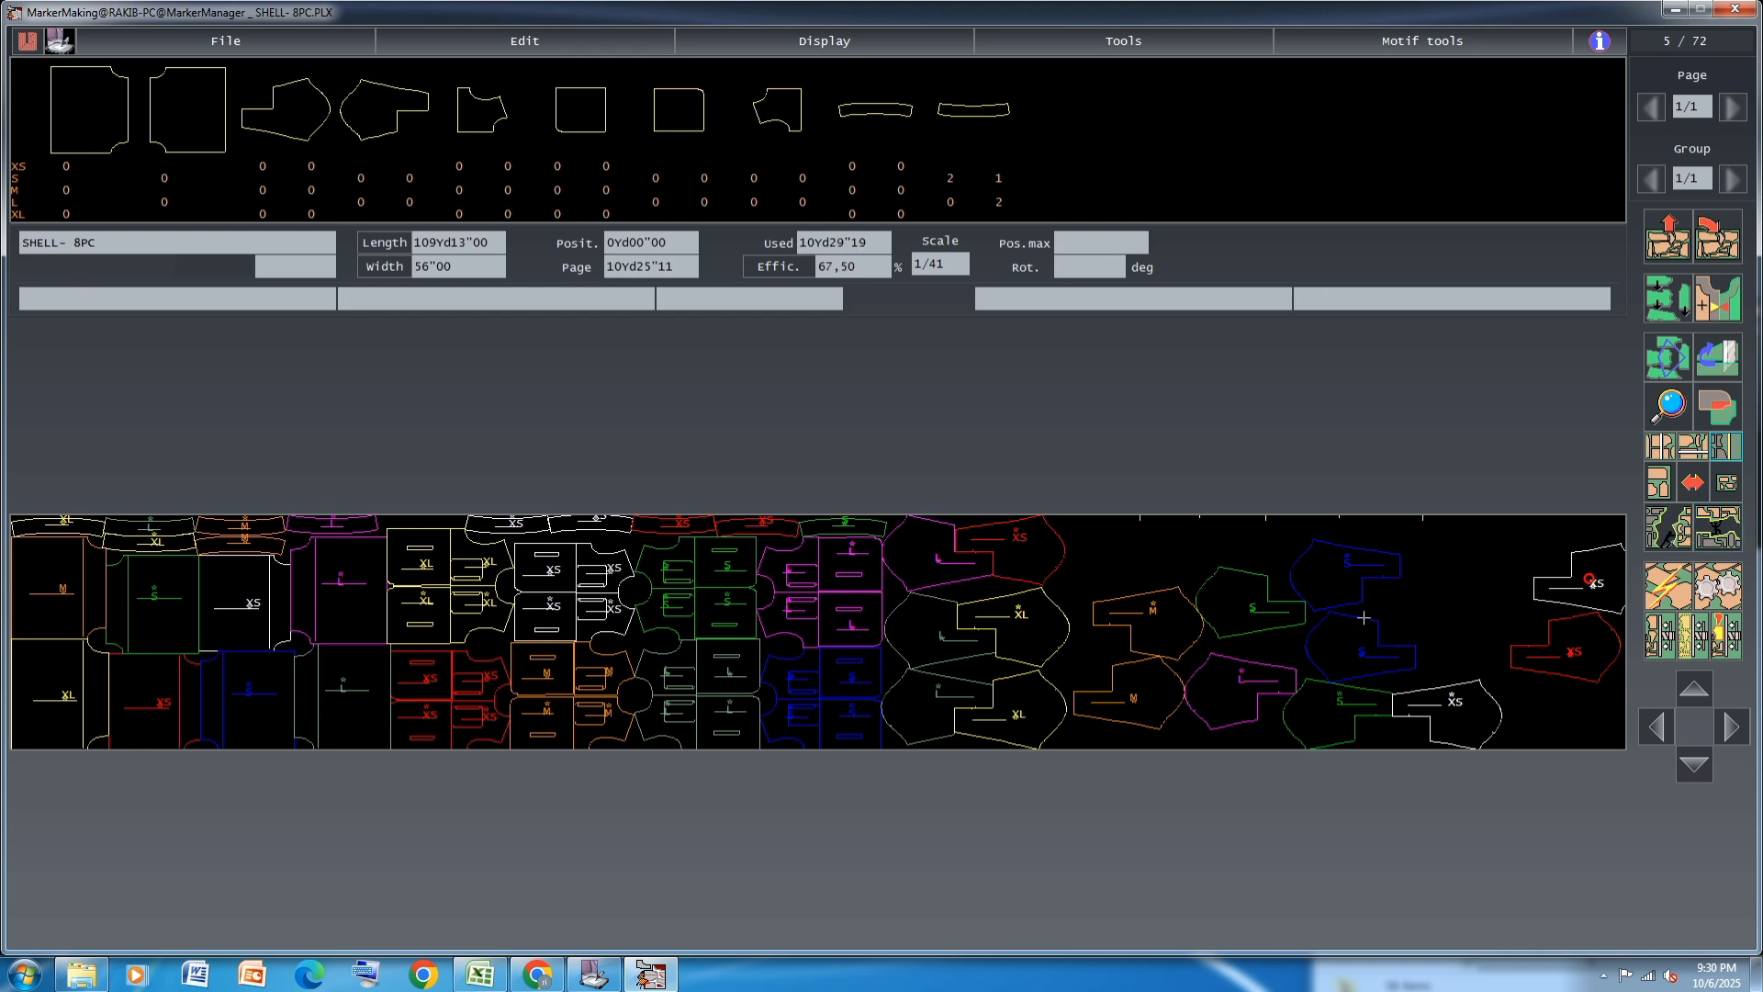
left_click_drag(1365, 650, 1535, 592)
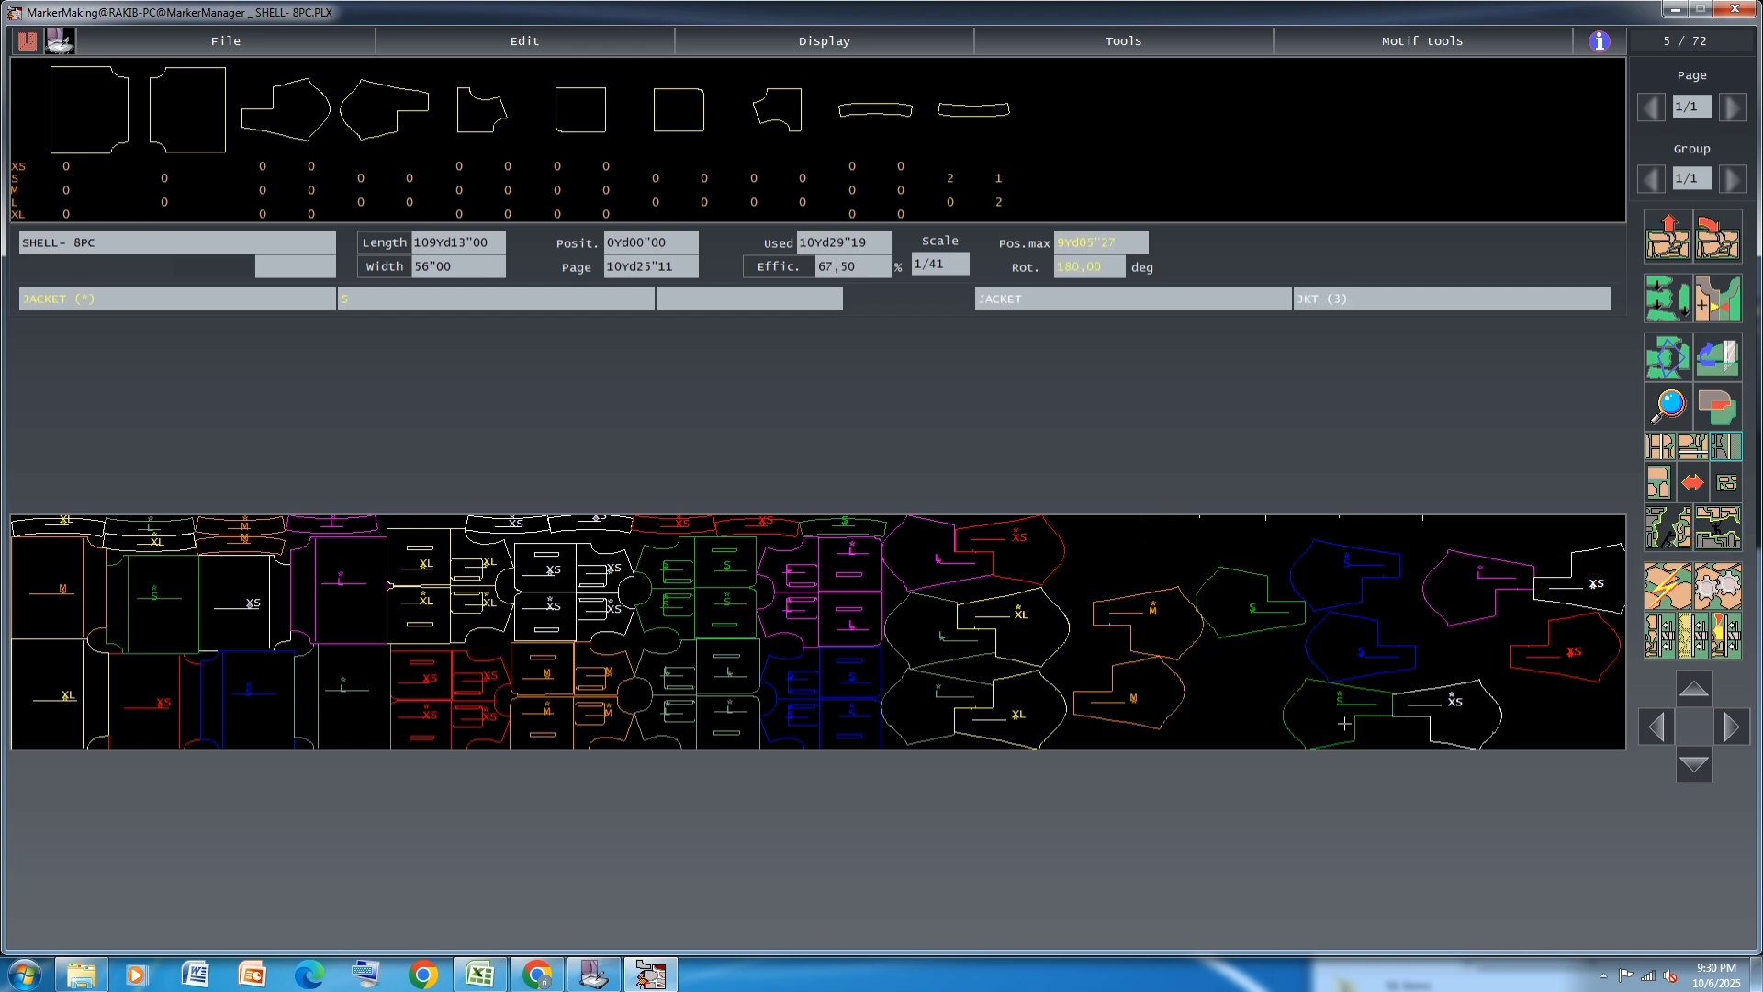
left_click_drag(1150, 681, 1569, 762)
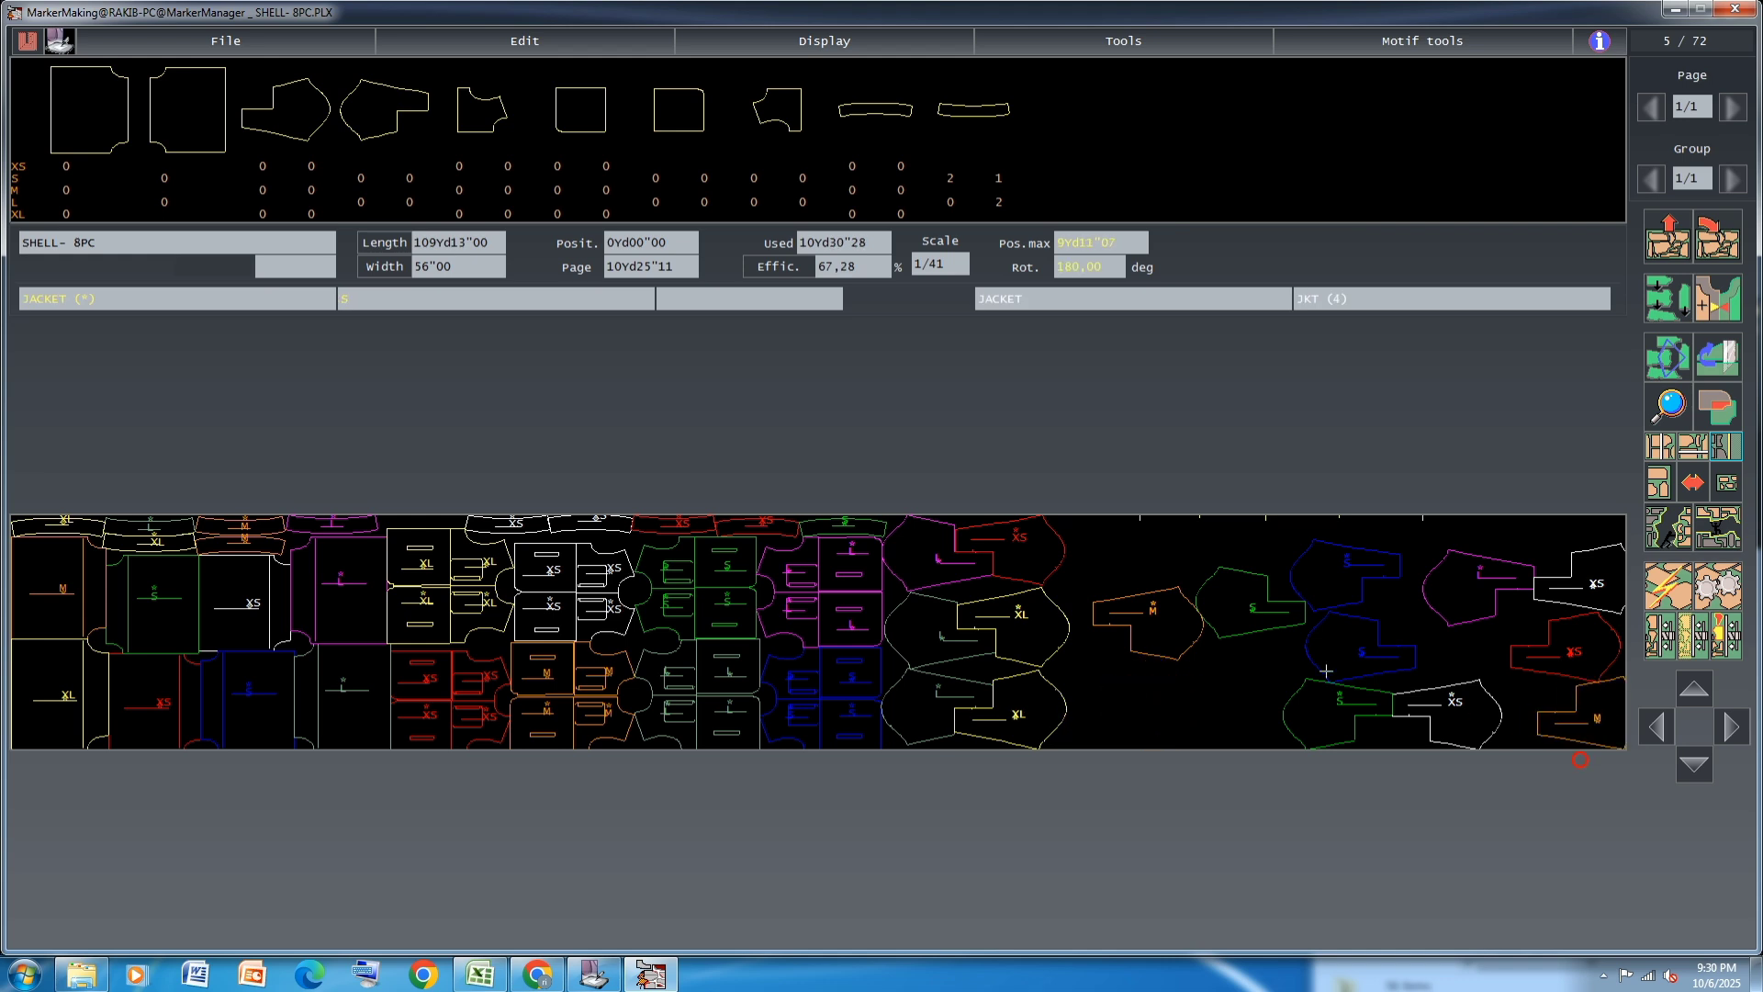
left_click_drag(1240, 606, 1109, 726)
left_click_drag(1170, 629, 1194, 711)
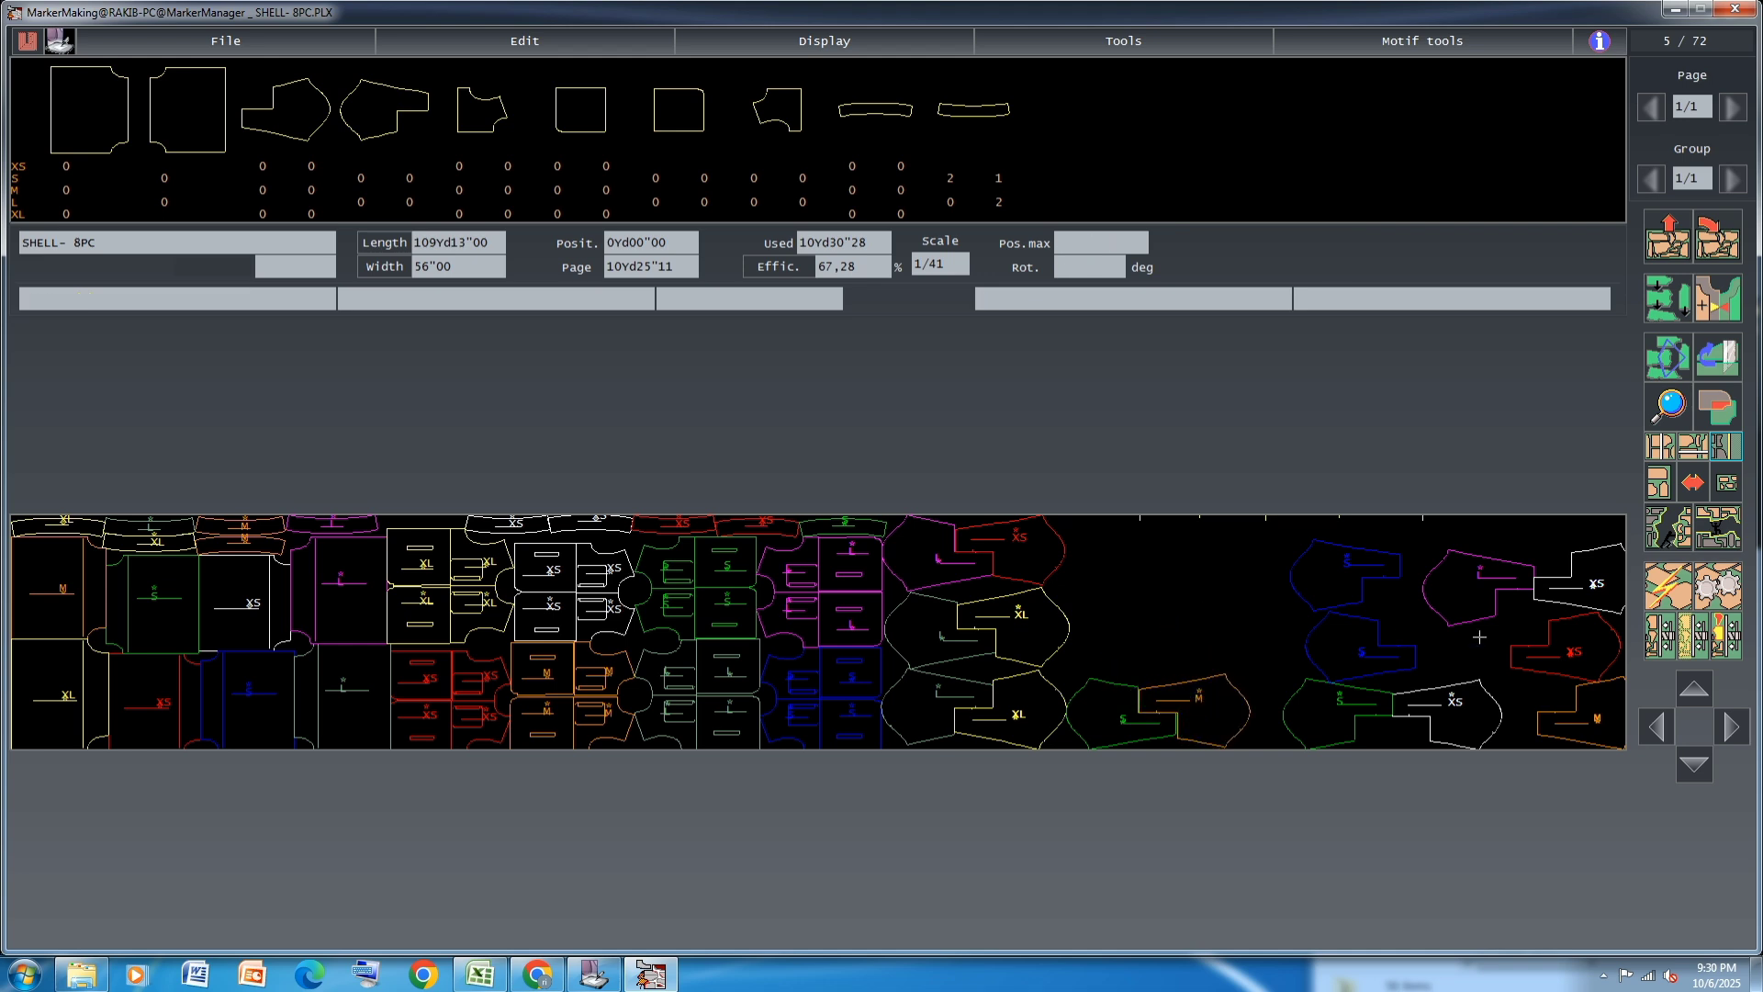
Try to interlock the second green S and M JACKET pieces directly above the lower S and M pair
left_click_drag(1570, 724, 1185, 645)
left_click(1219, 625)
left_click_drag(1329, 713, 1099, 646)
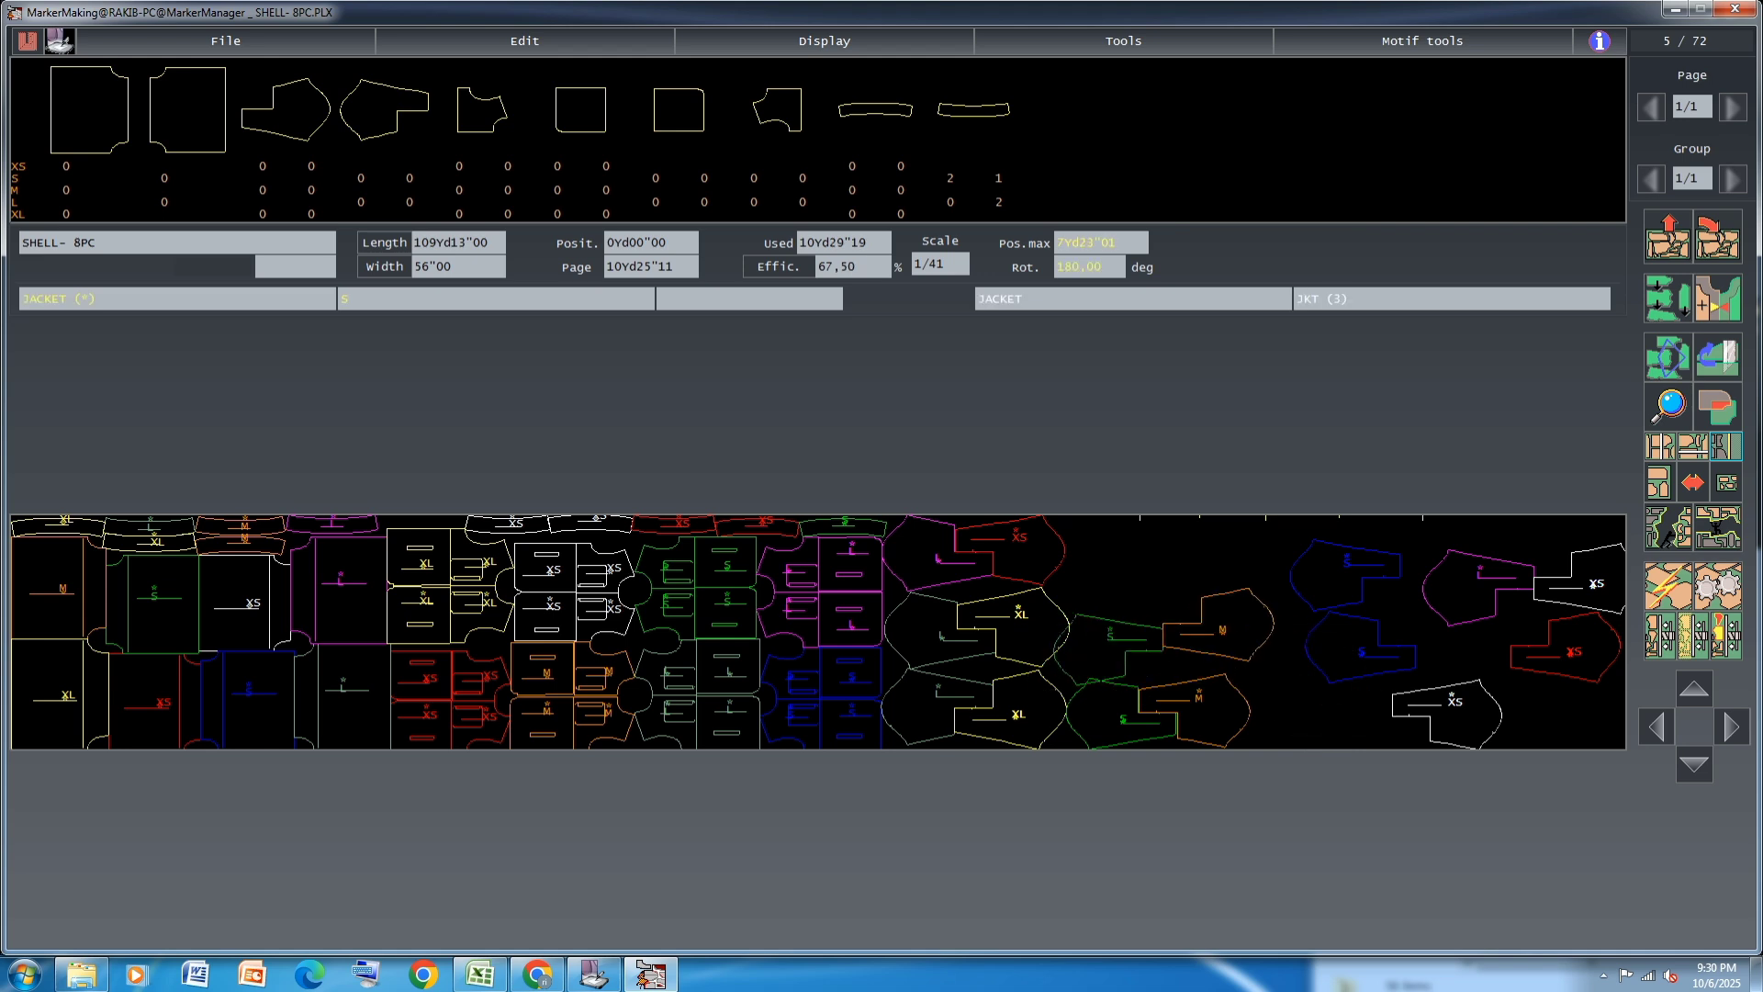
left_click(1125, 562)
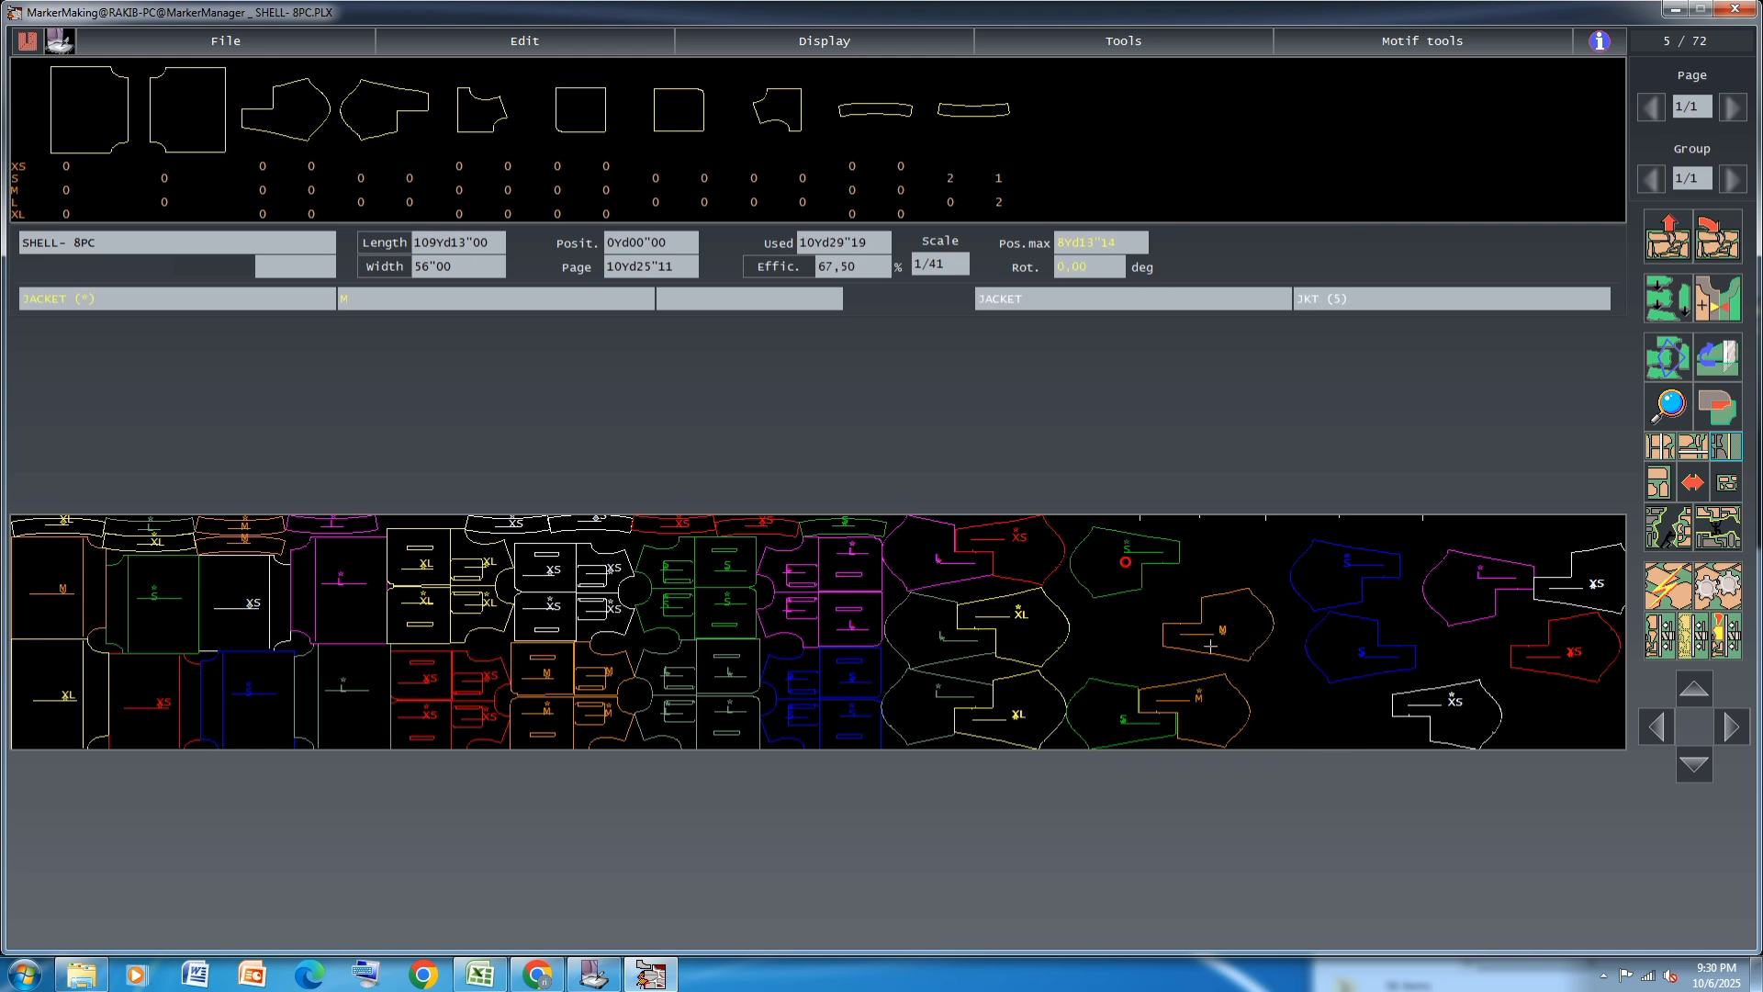
left_click(1203, 622)
left_click(1594, 752)
left_click(1111, 557)
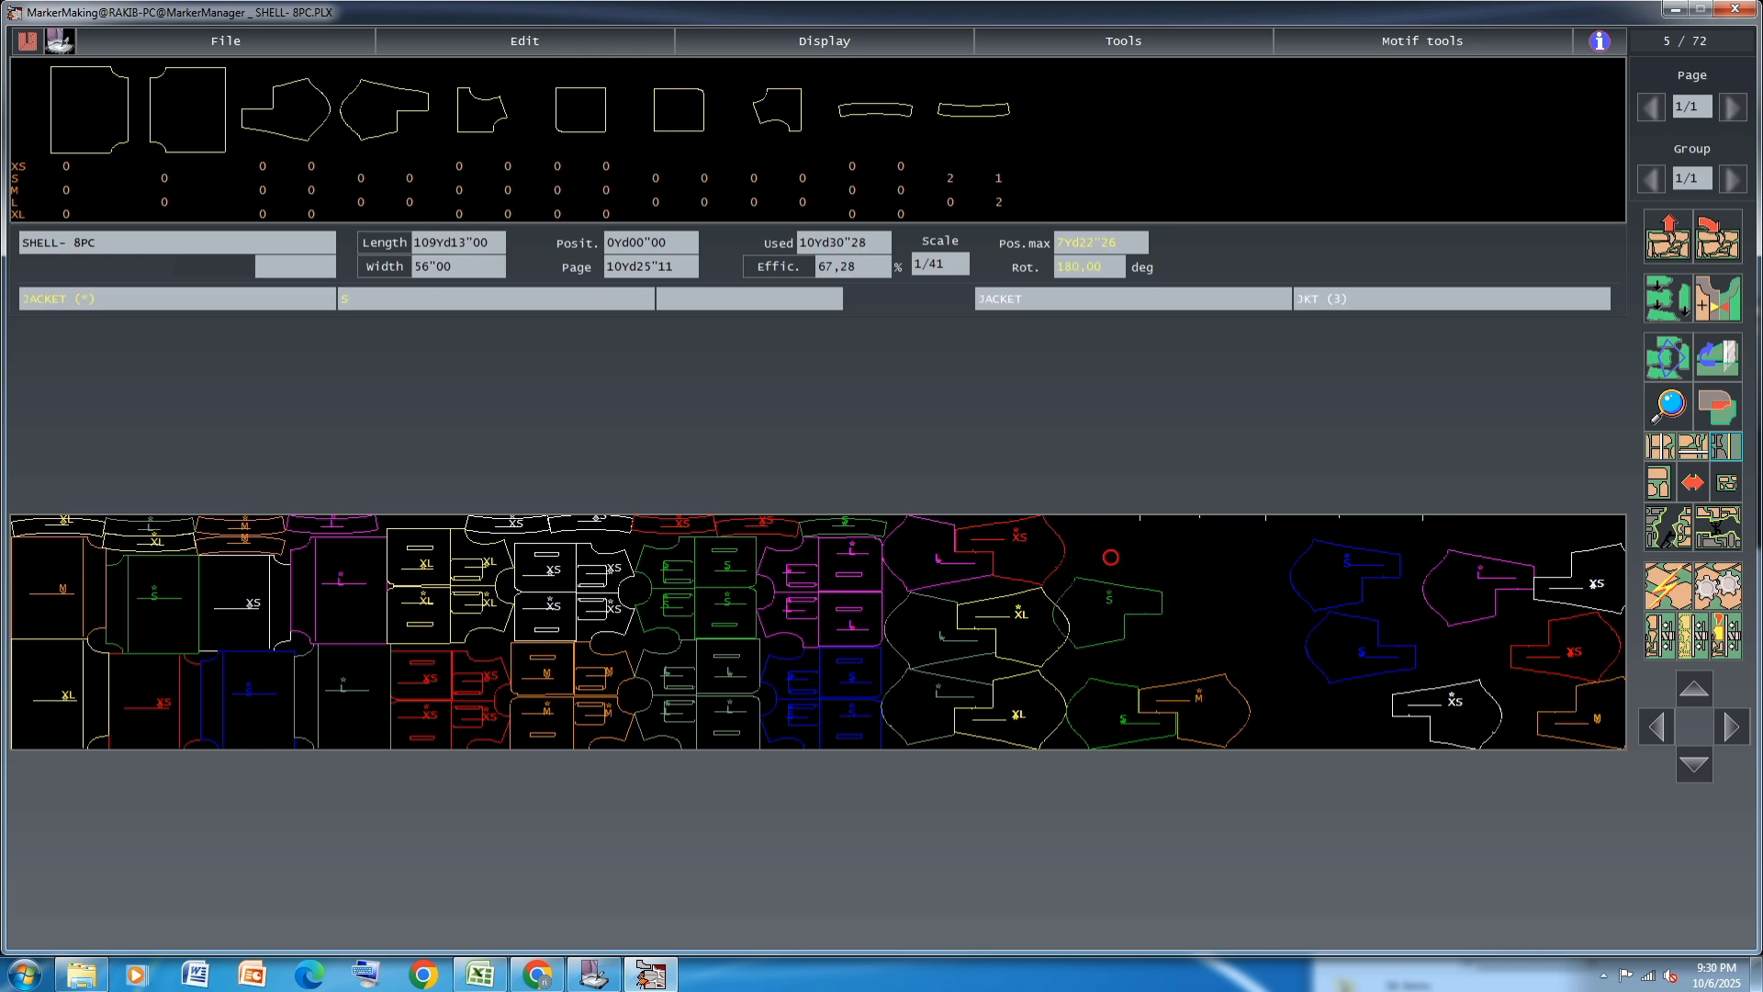
left_click(1121, 635)
left_click(1593, 721)
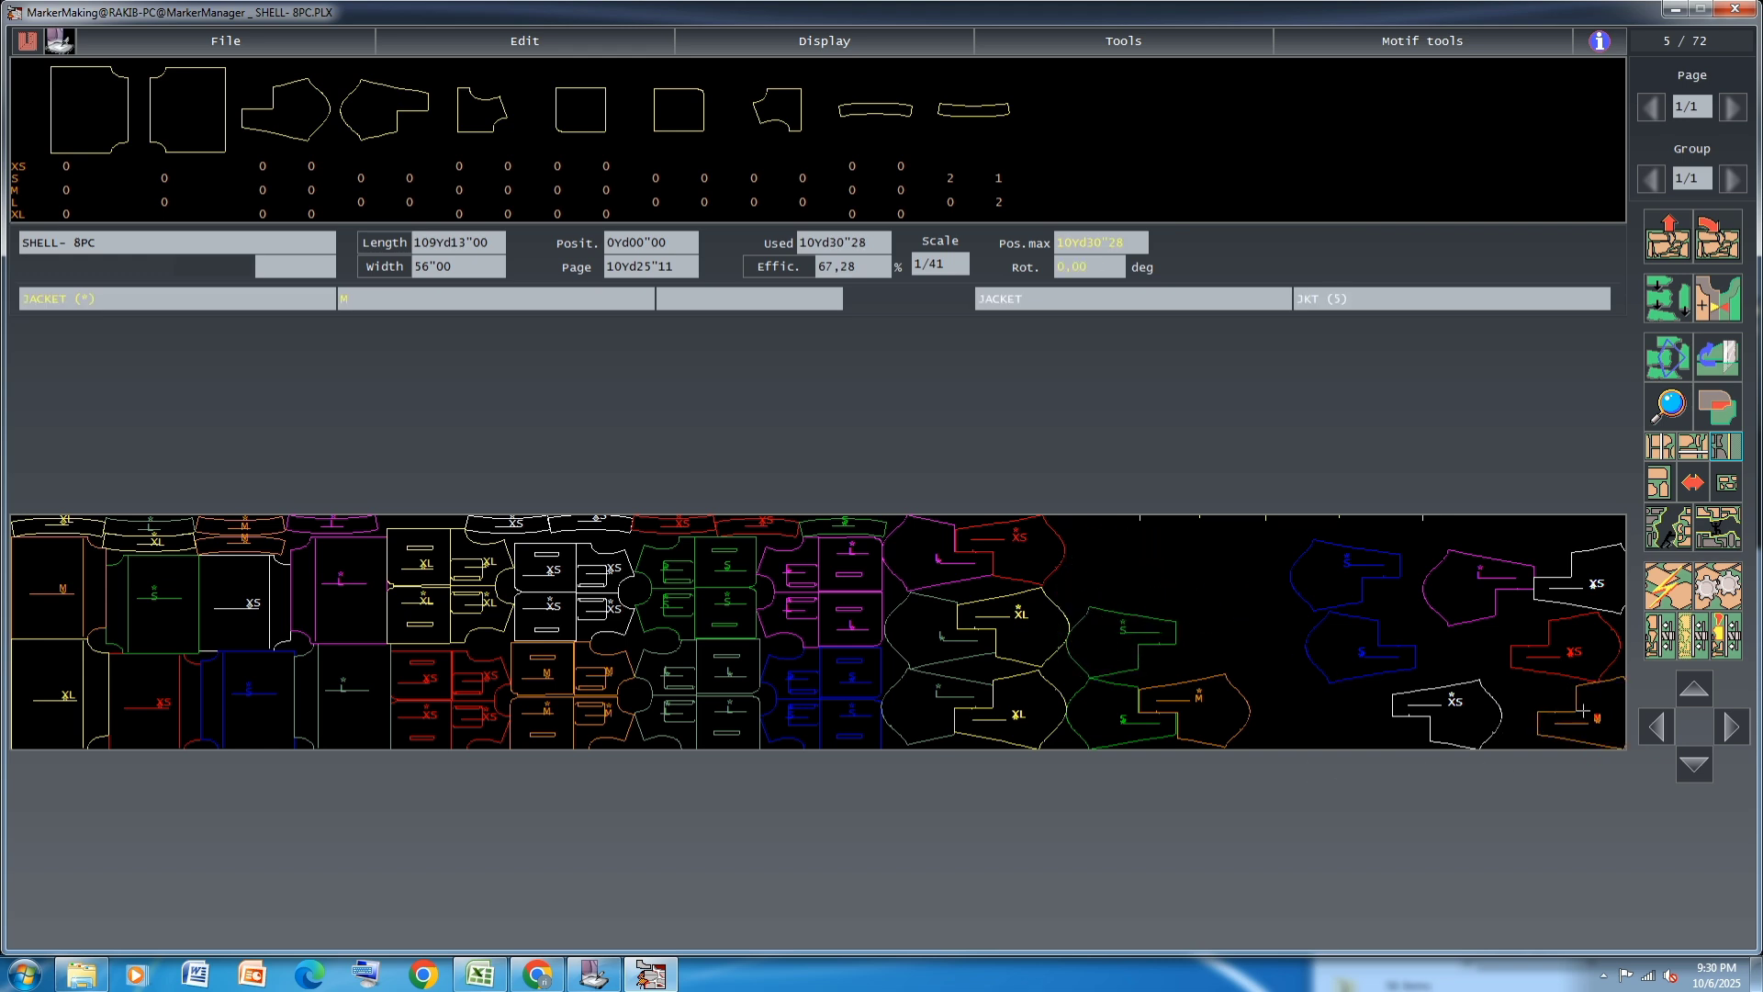
left_click(1560, 715)
Place the second green S JACKET piece at the upper edge beyond the red XS piece and fit the white XS piece against it
left_click(1599, 592)
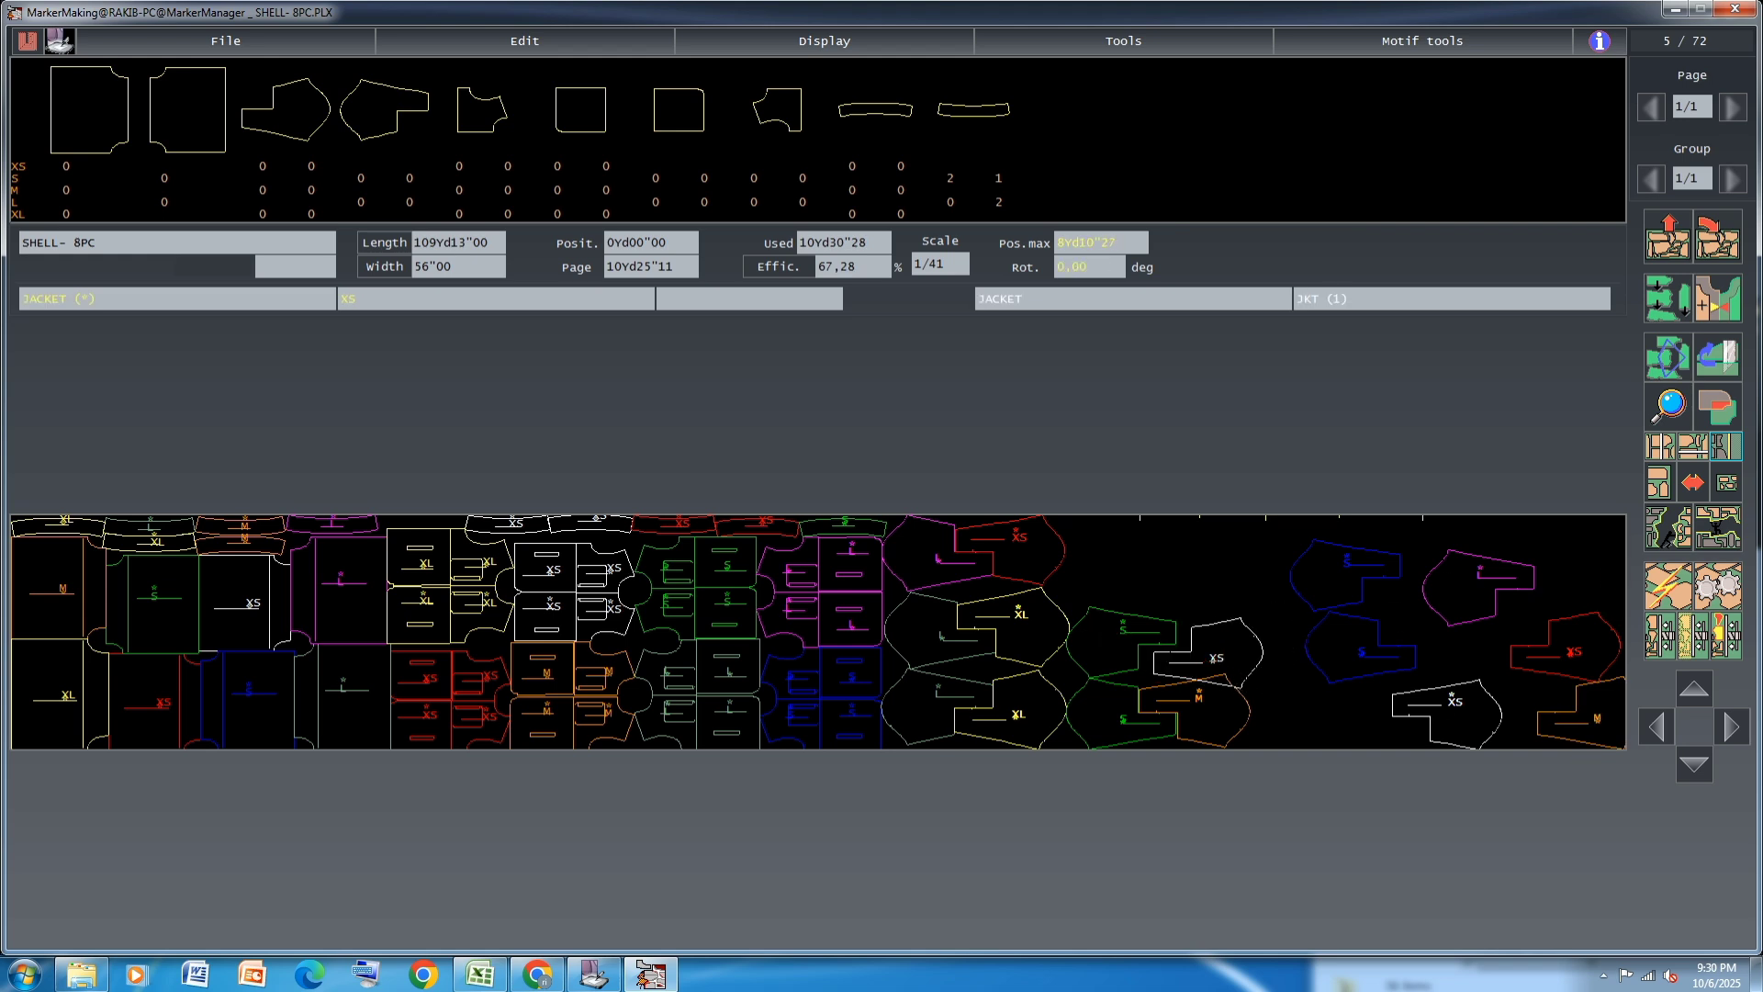
left_click(1224, 598)
left_click(1130, 629)
left_click(1110, 536)
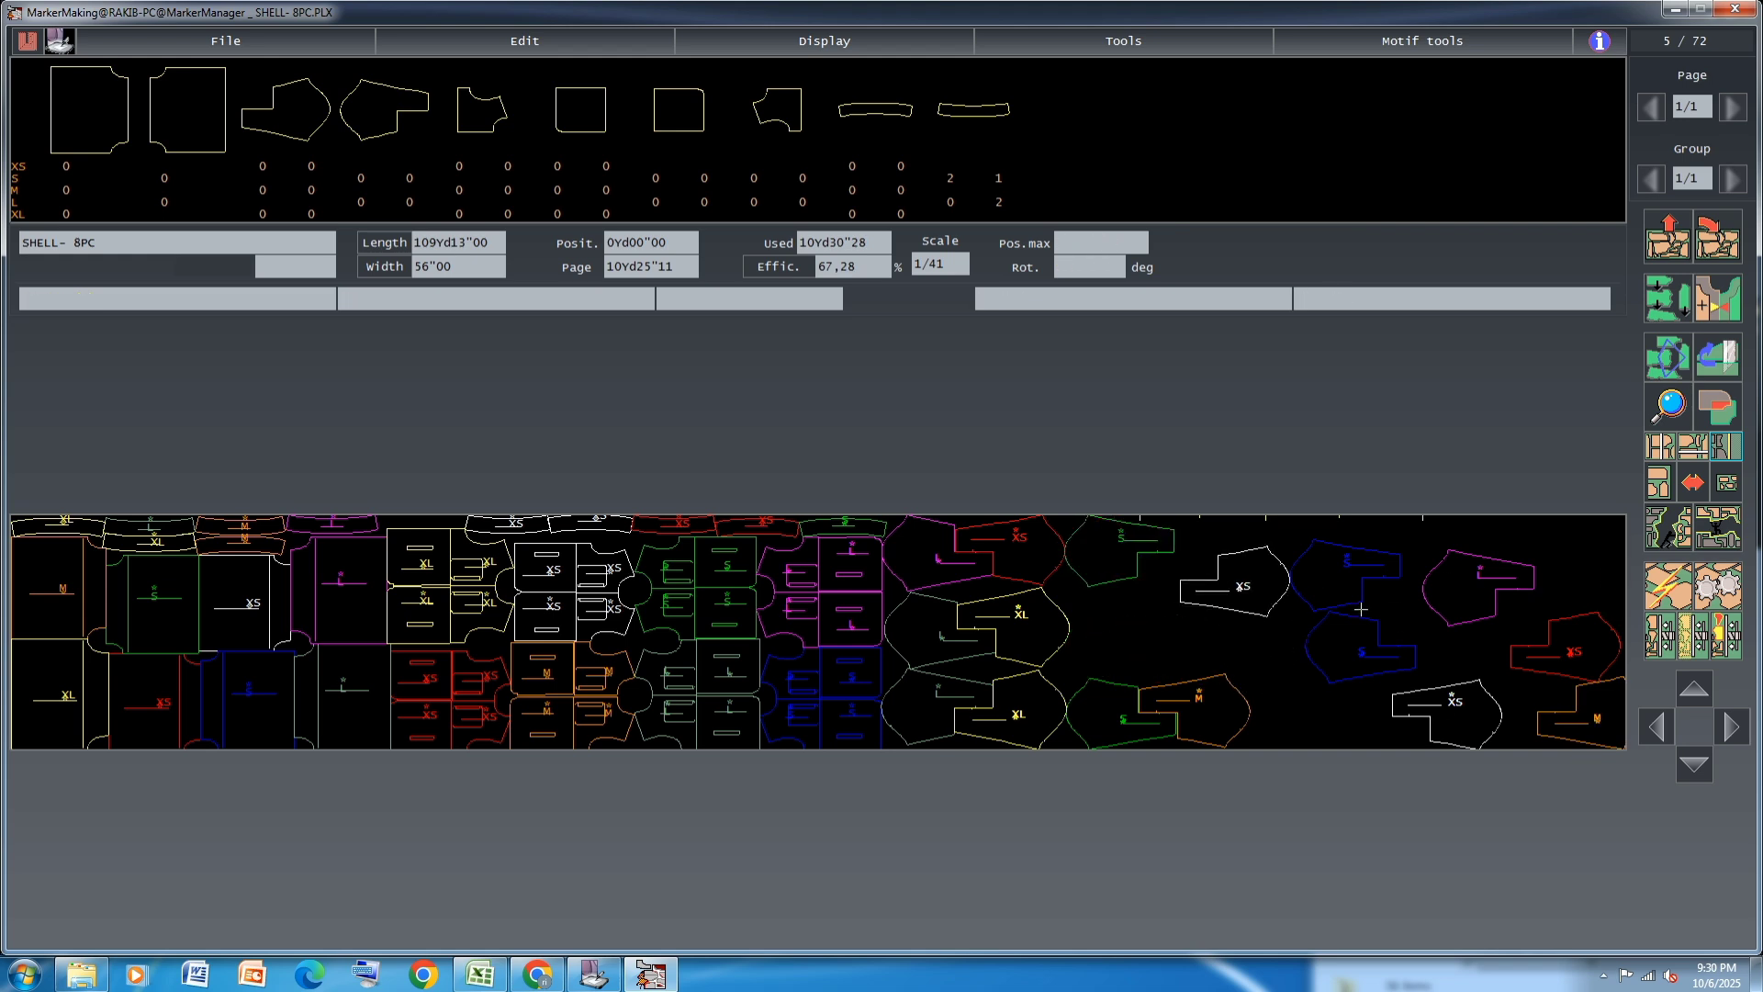
left_click(1251, 577)
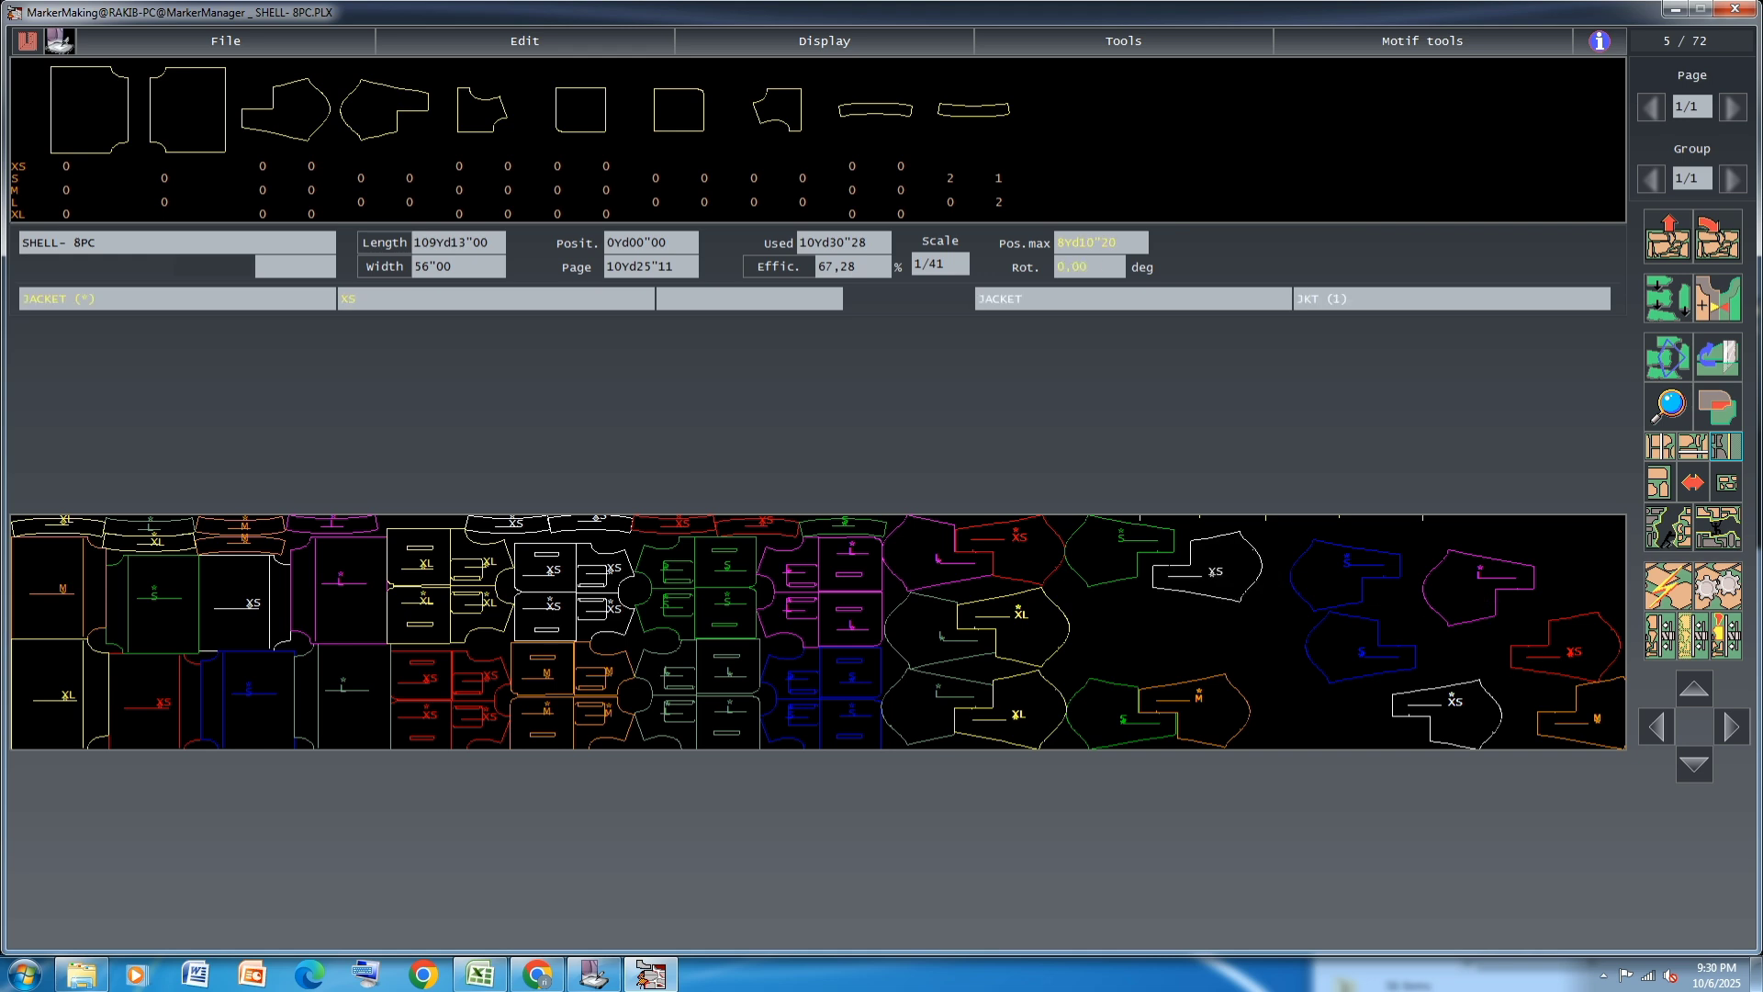
left_click(1201, 577)
Interlock a blue S and the other red XS JACKET piece in the middle row, nudging the white XS piece above to make room
left_click(1342, 579)
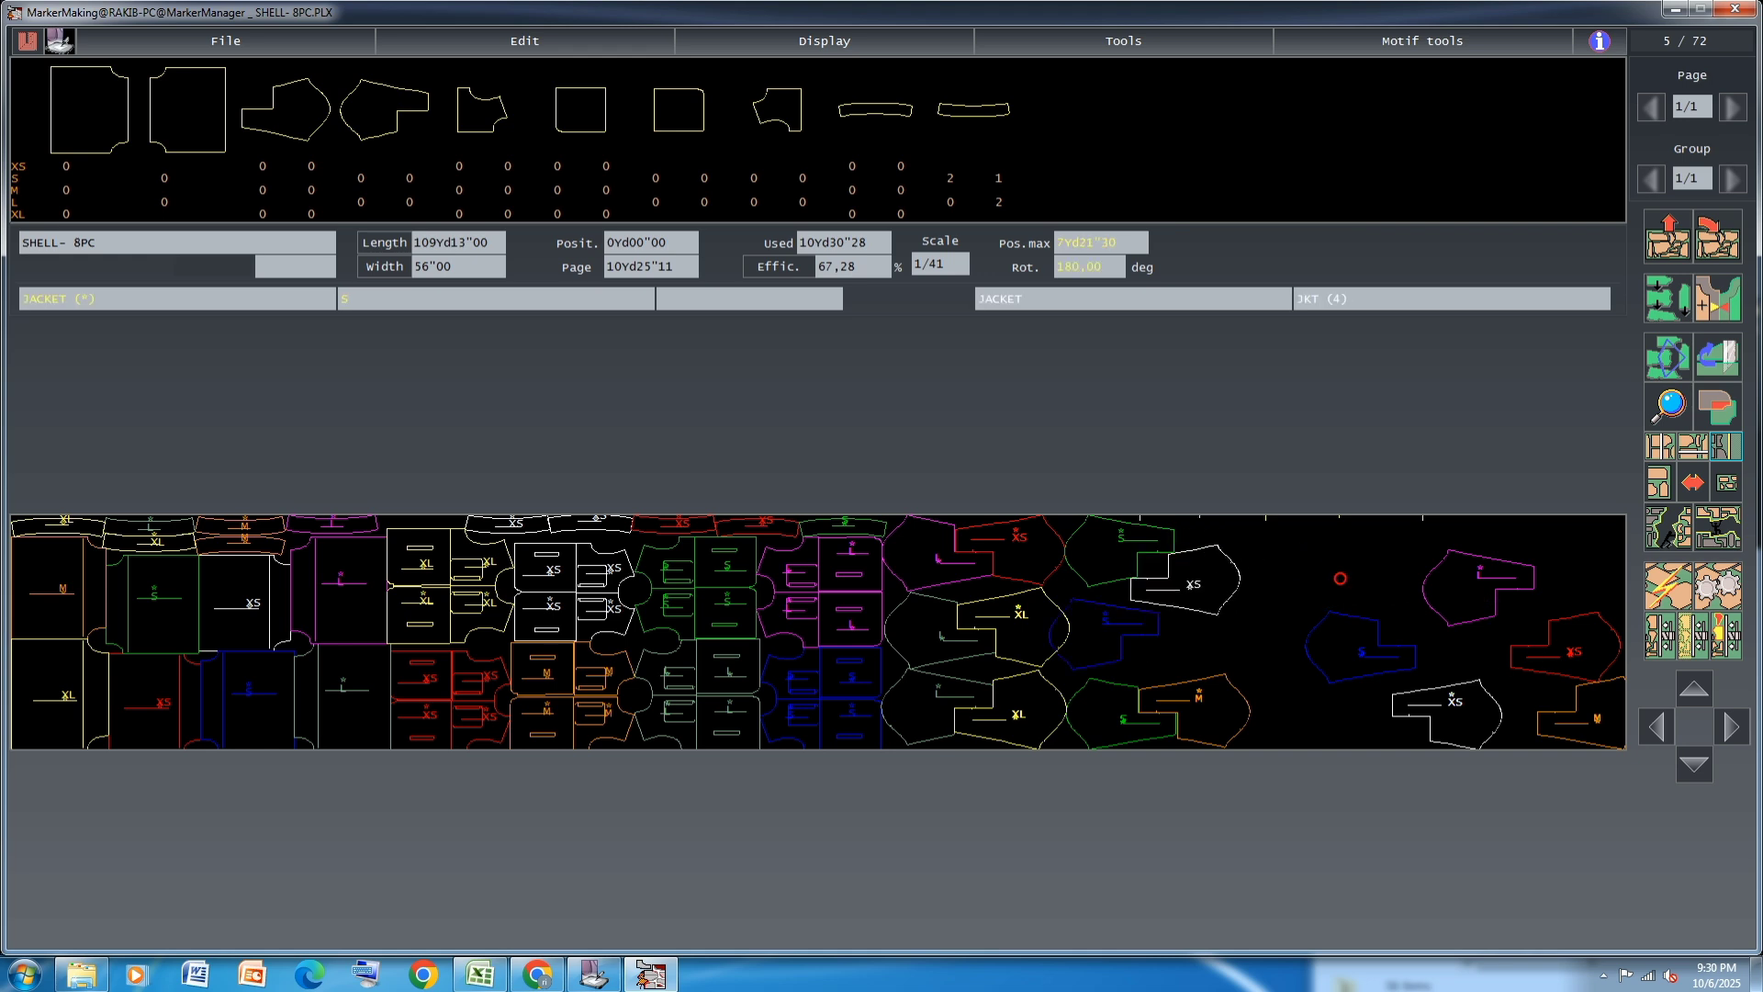
left_click(1108, 636)
left_click(1199, 584)
left_click(1199, 557)
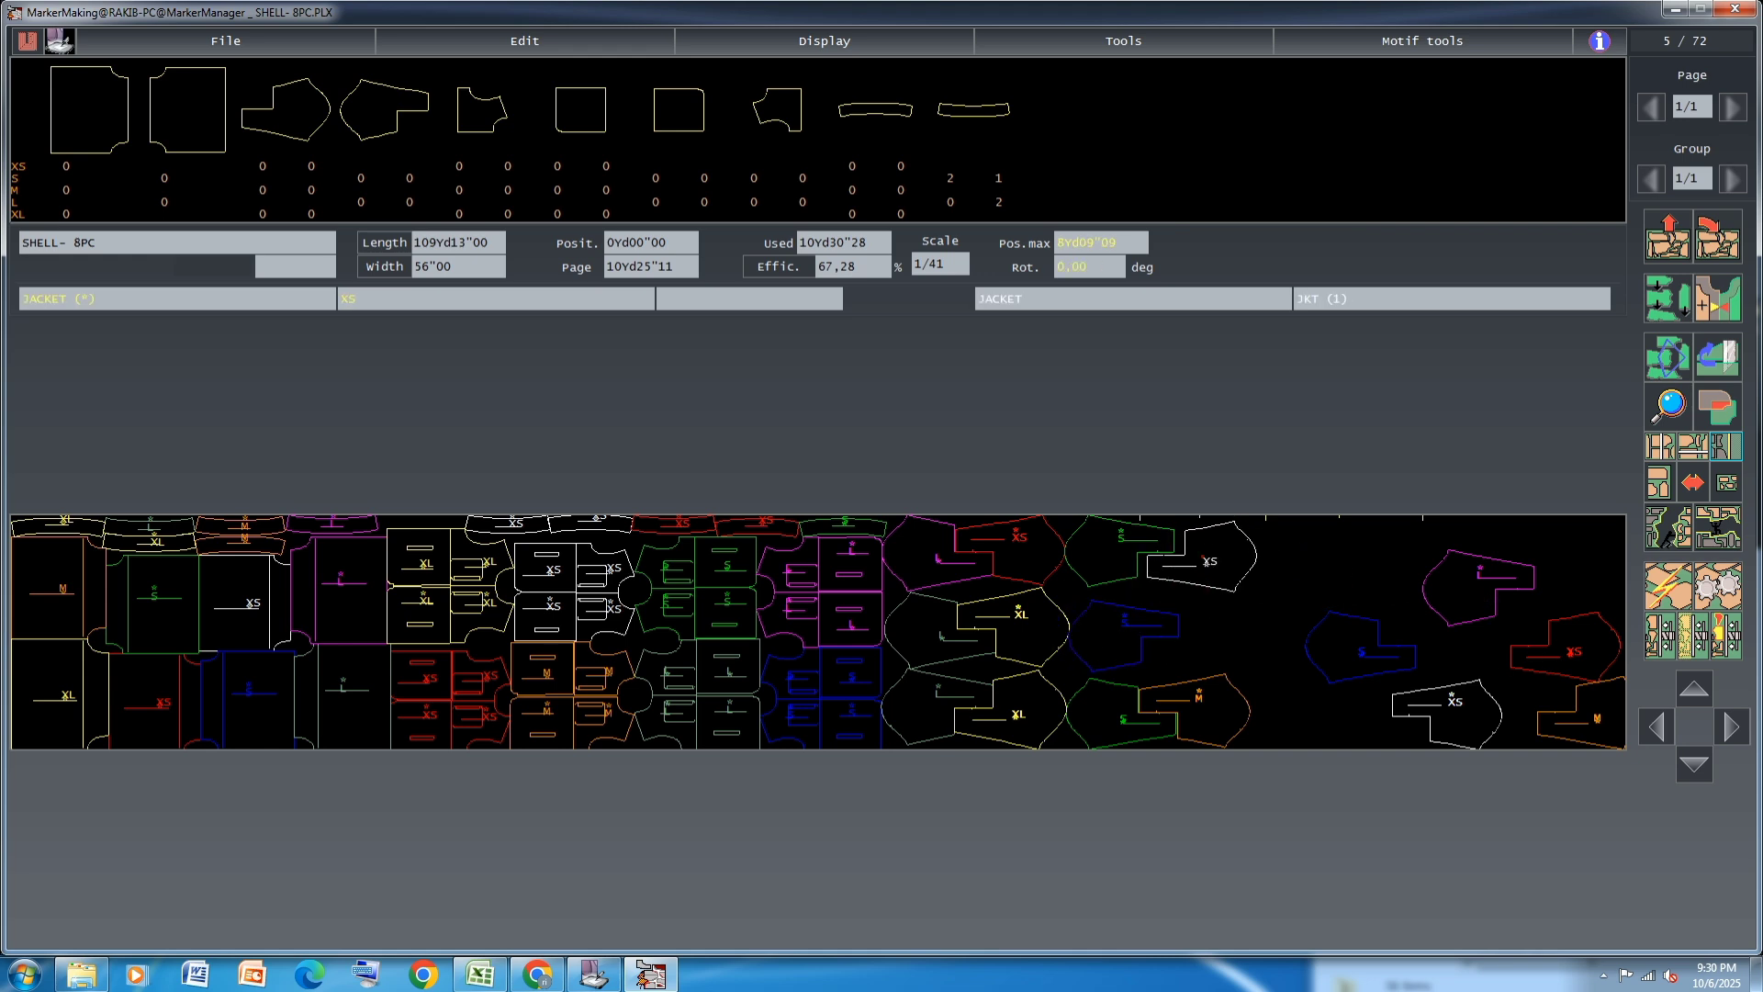
left_click(1125, 627)
left_click(1116, 618)
left_click(1574, 652)
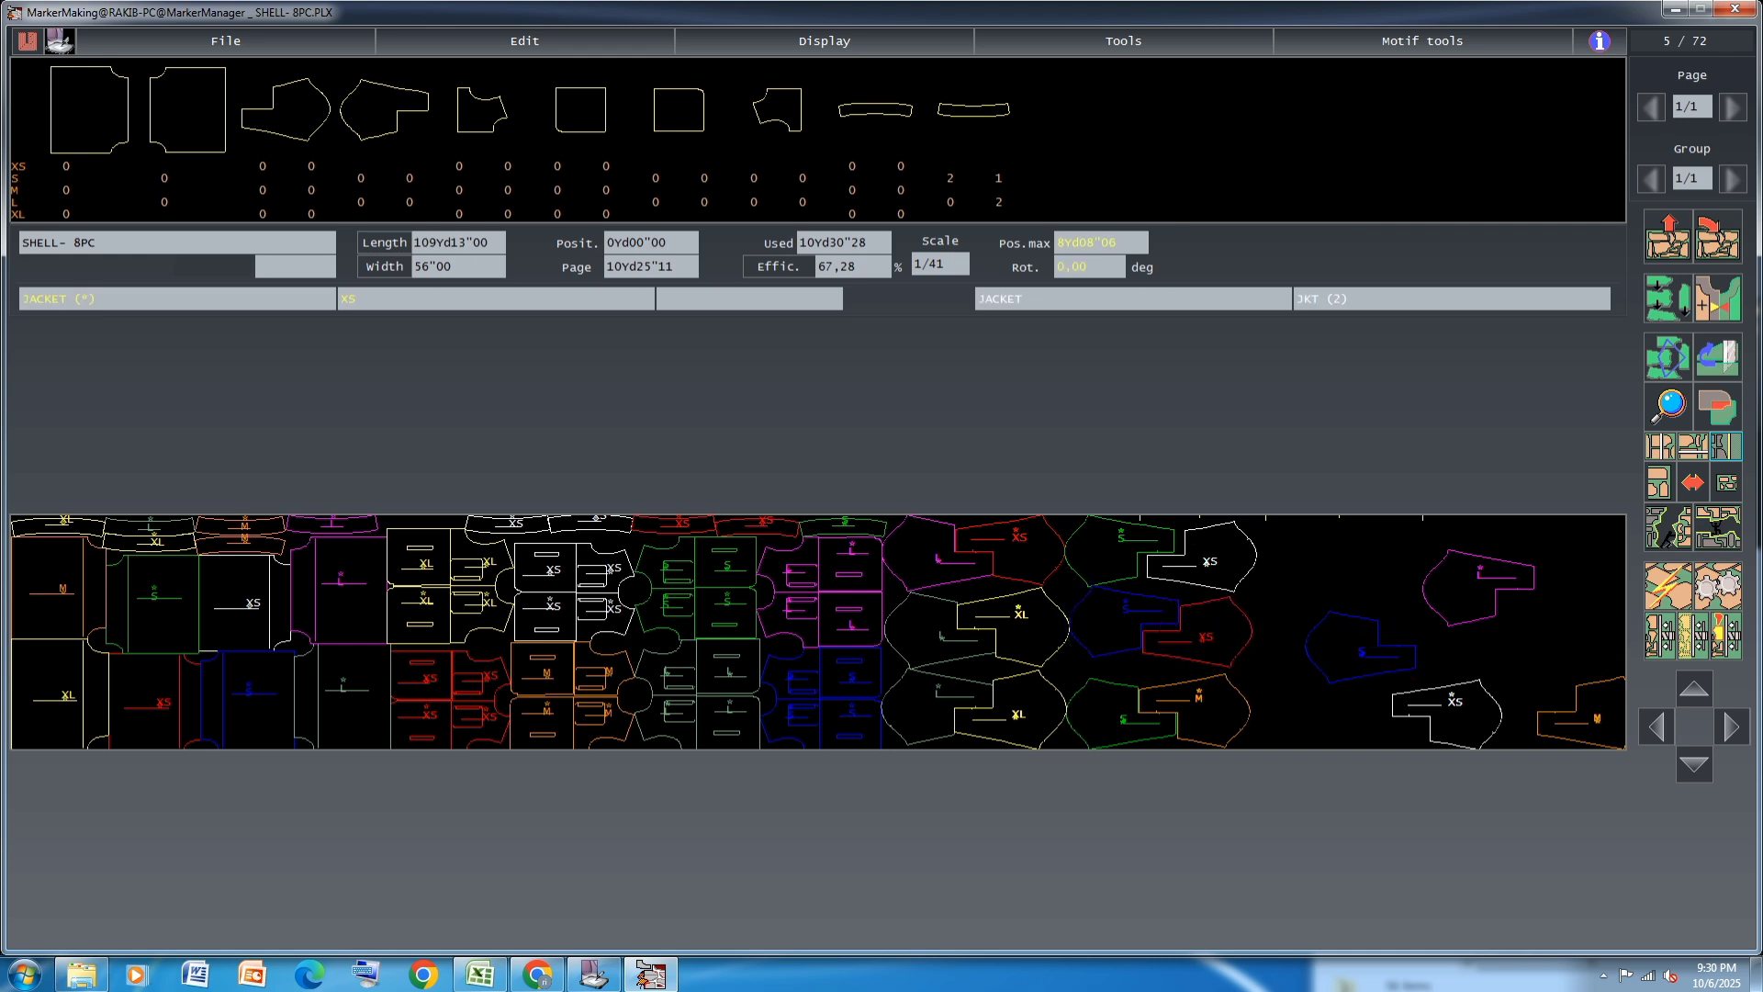
Park the red XS JACKET piece at the far end and interlock an M piece with the blue S in the middle row
left_click(1605, 619)
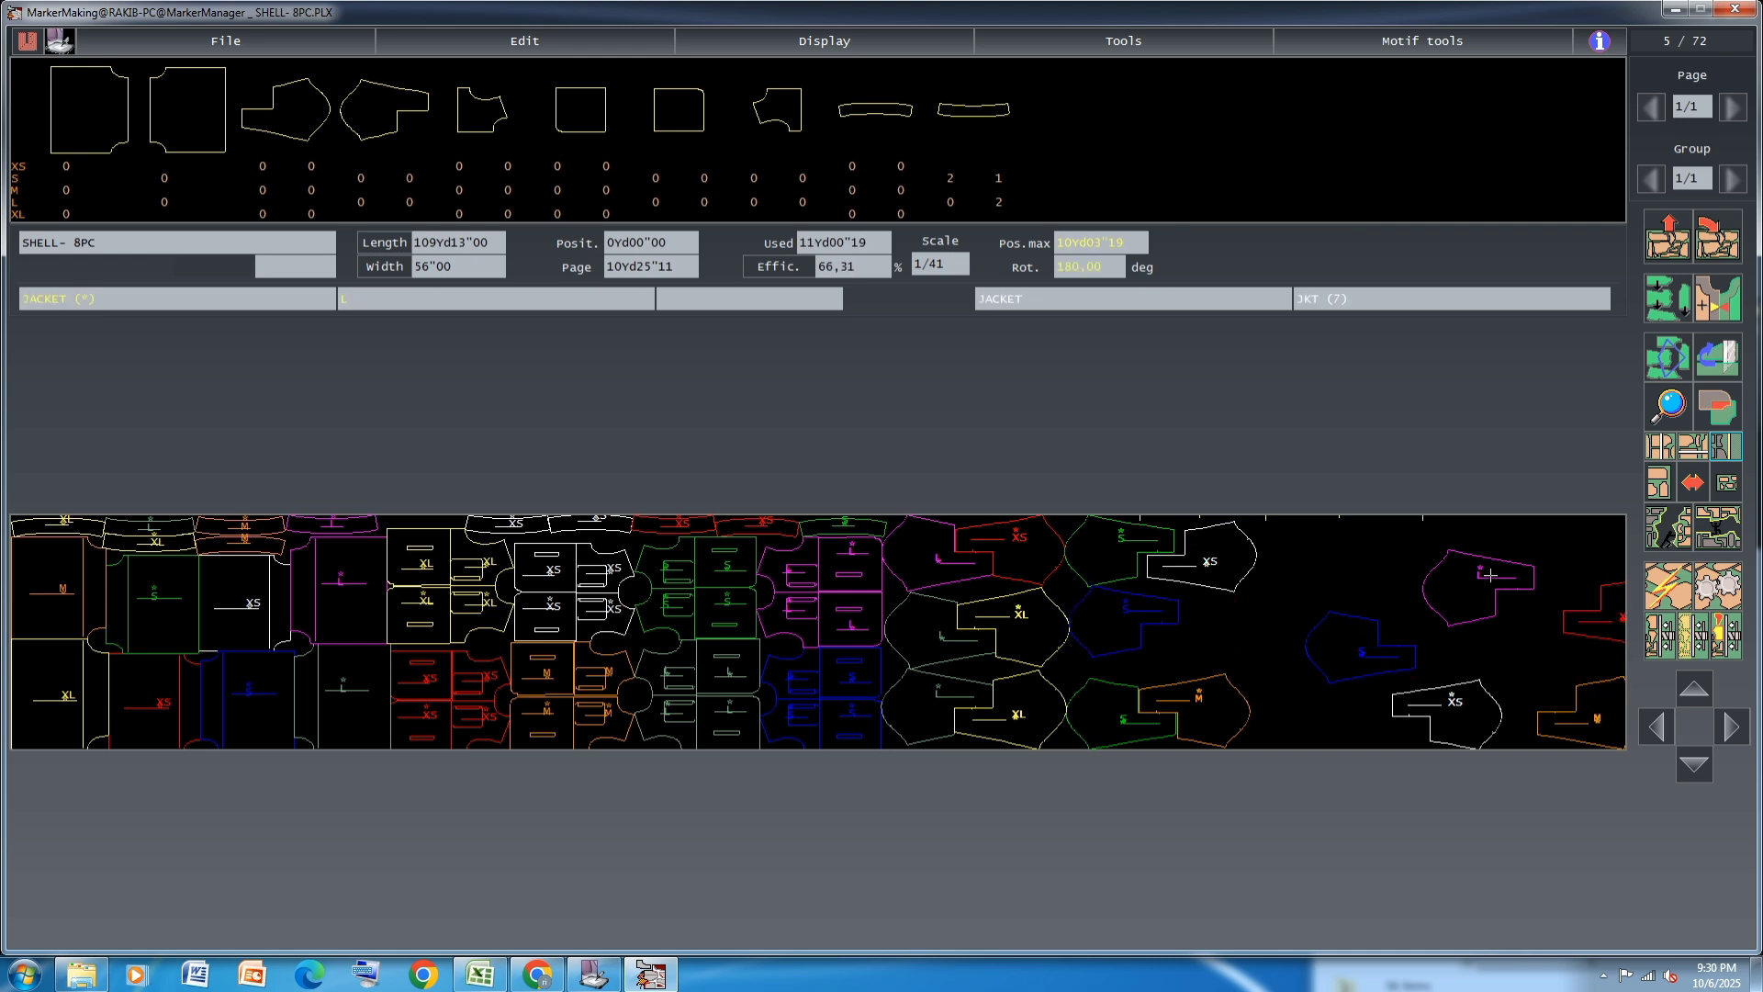
left_click(1598, 716)
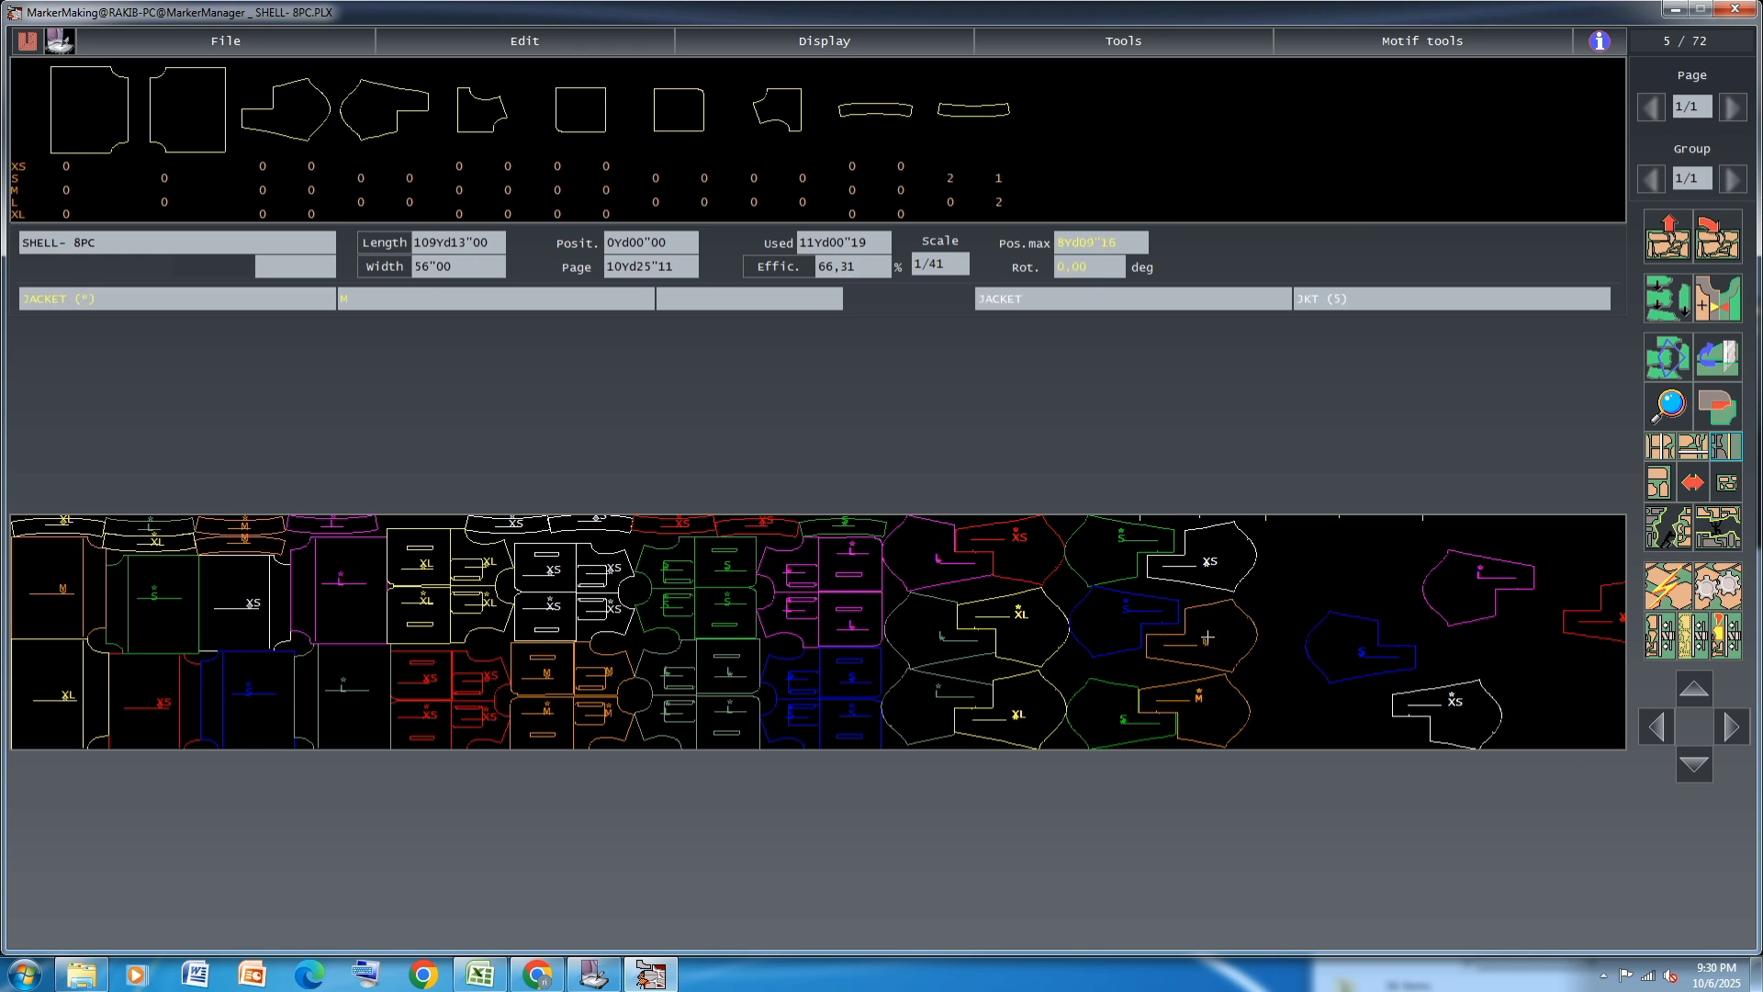
left_click(1212, 669)
left_click(1212, 668)
left_click(1204, 637)
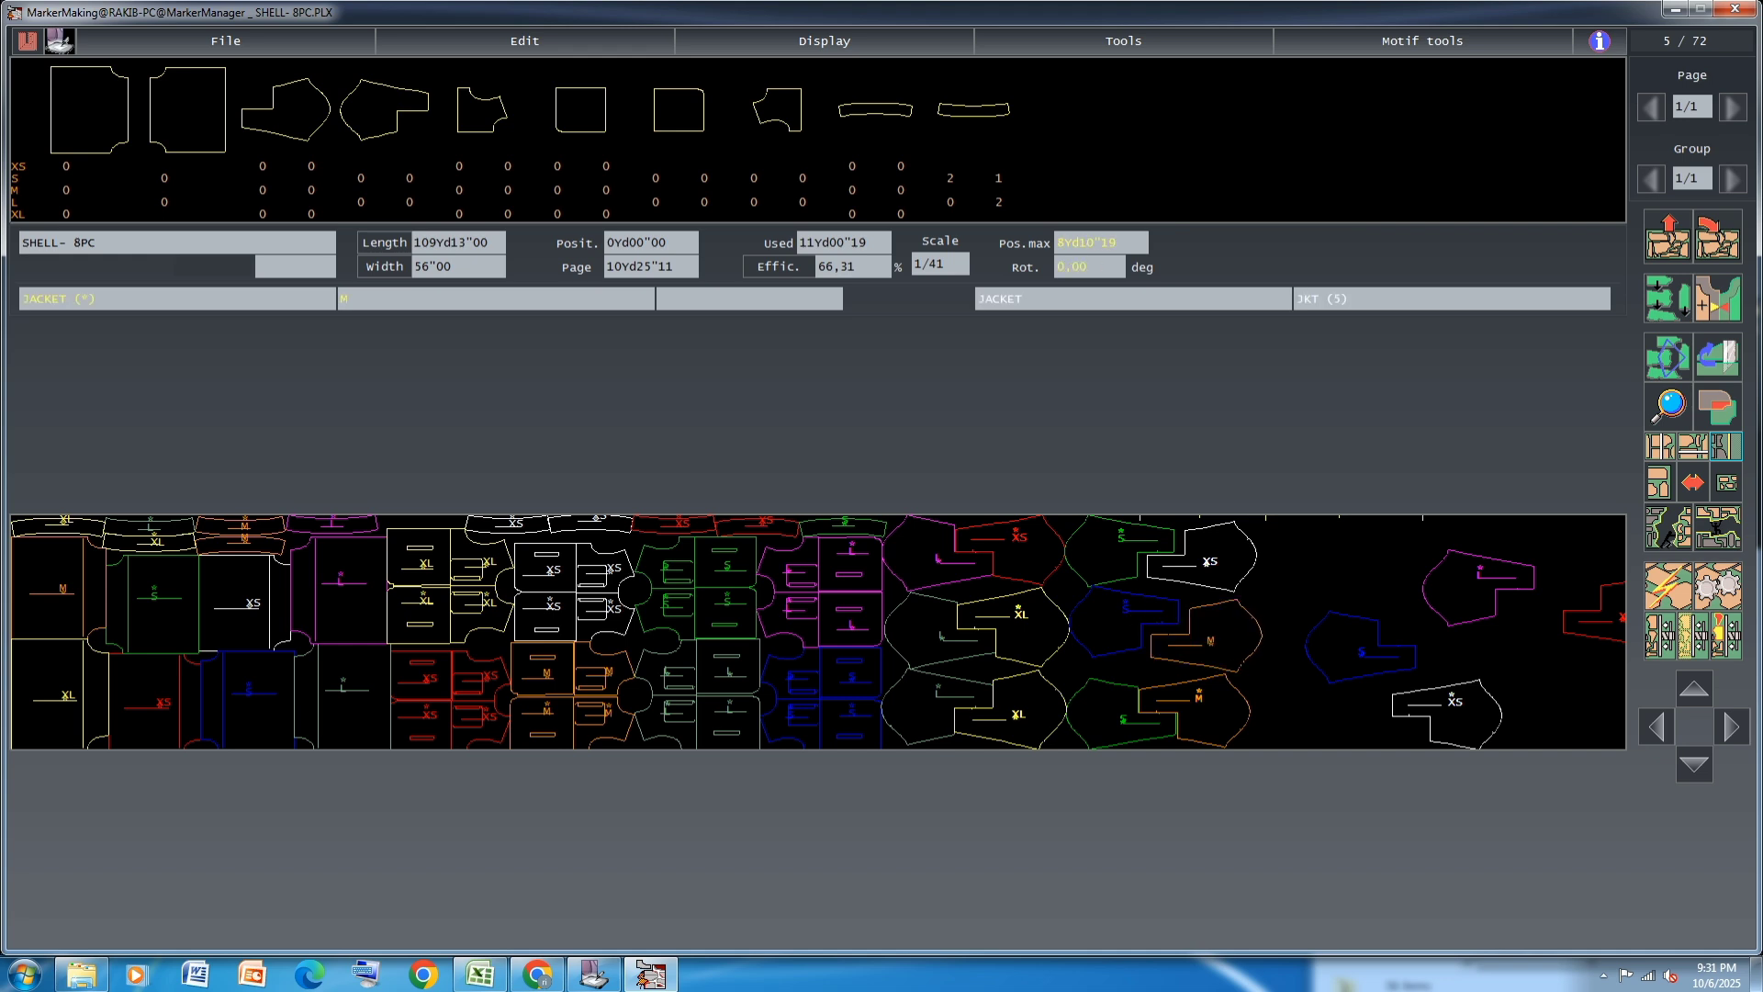
Fit the blue S and M JACKET pieces of the middle row tightly against each other and the lower pair
left_click(1115, 633)
left_click(1114, 634)
left_click(1125, 629)
left_click(1197, 656)
left_click(1188, 656)
key("Down")
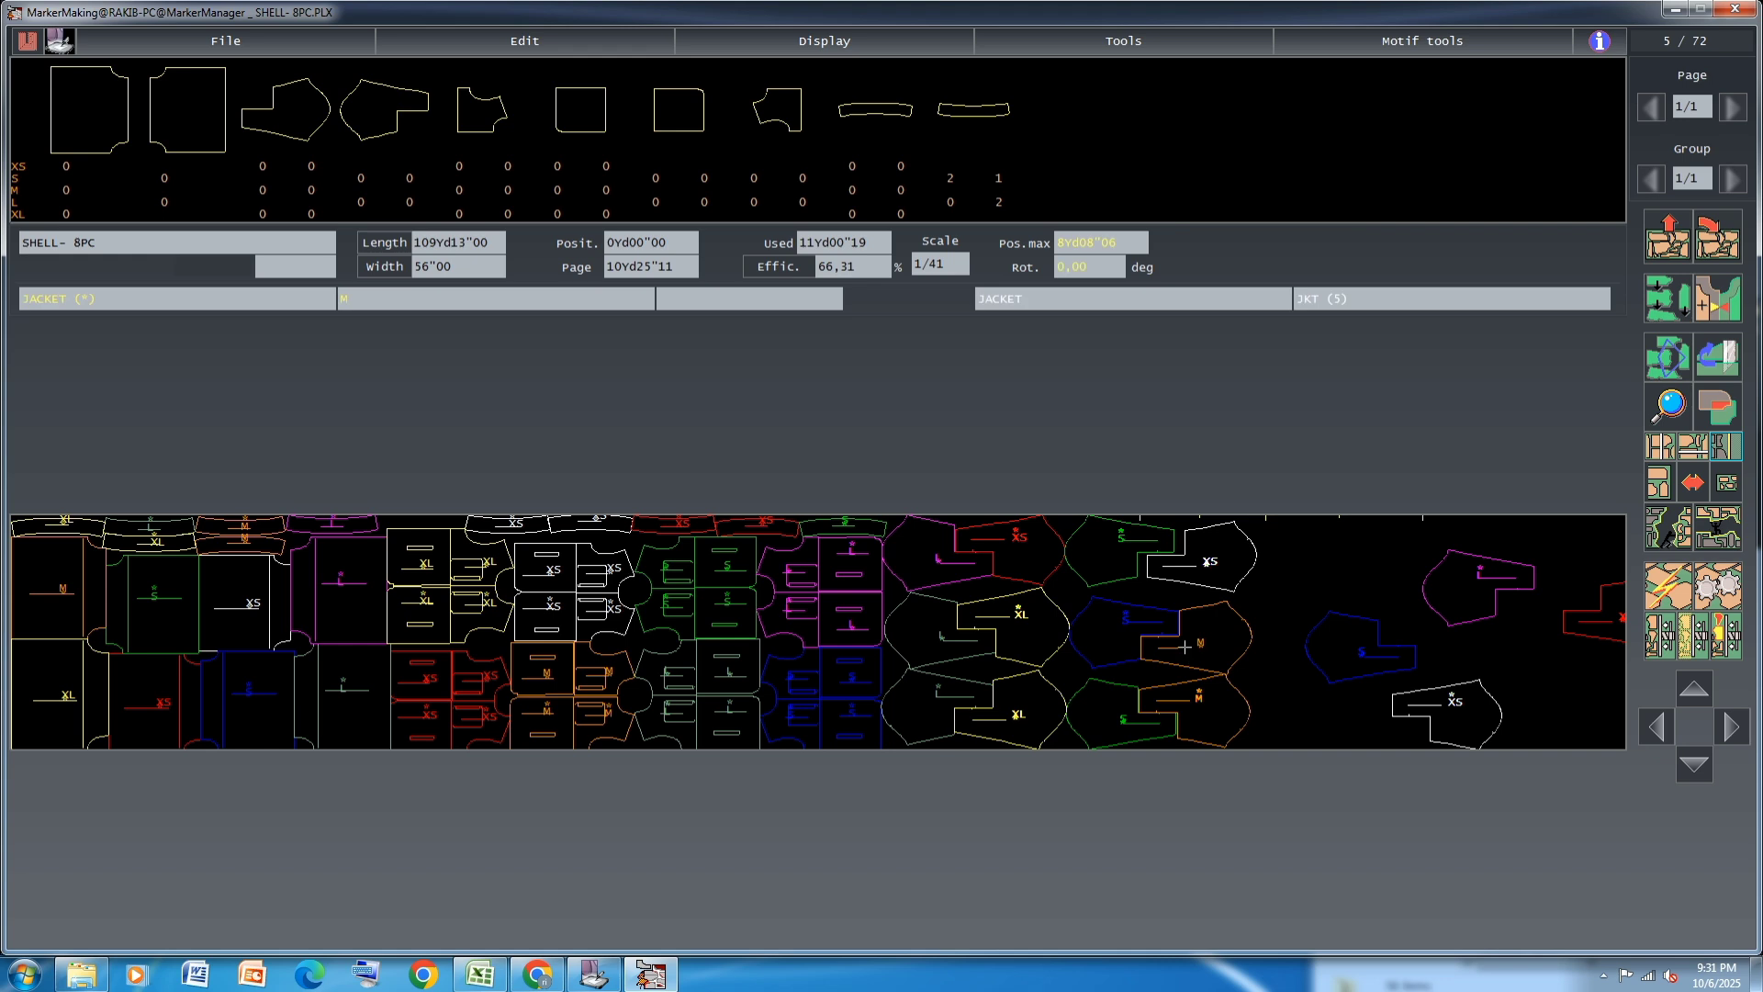
Nudge the white XS JACKET piece in the upper row snugly against the green S and the M piece below
key("Down")
key("Down")
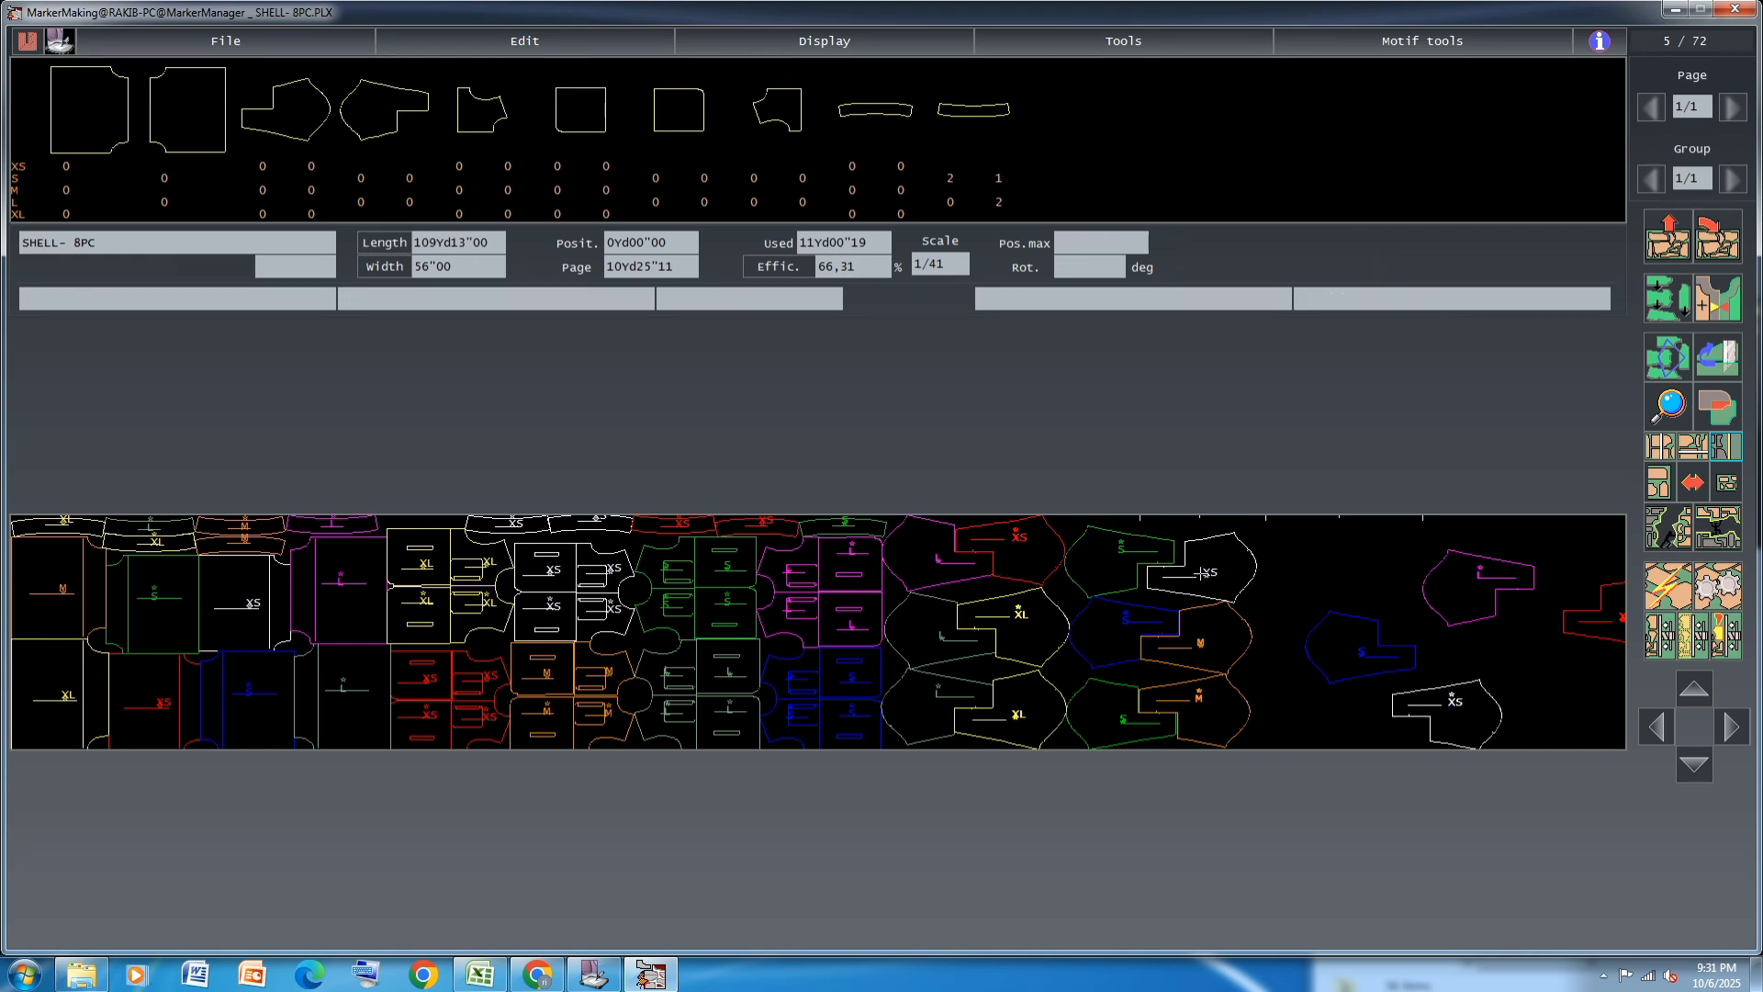
key("Up")
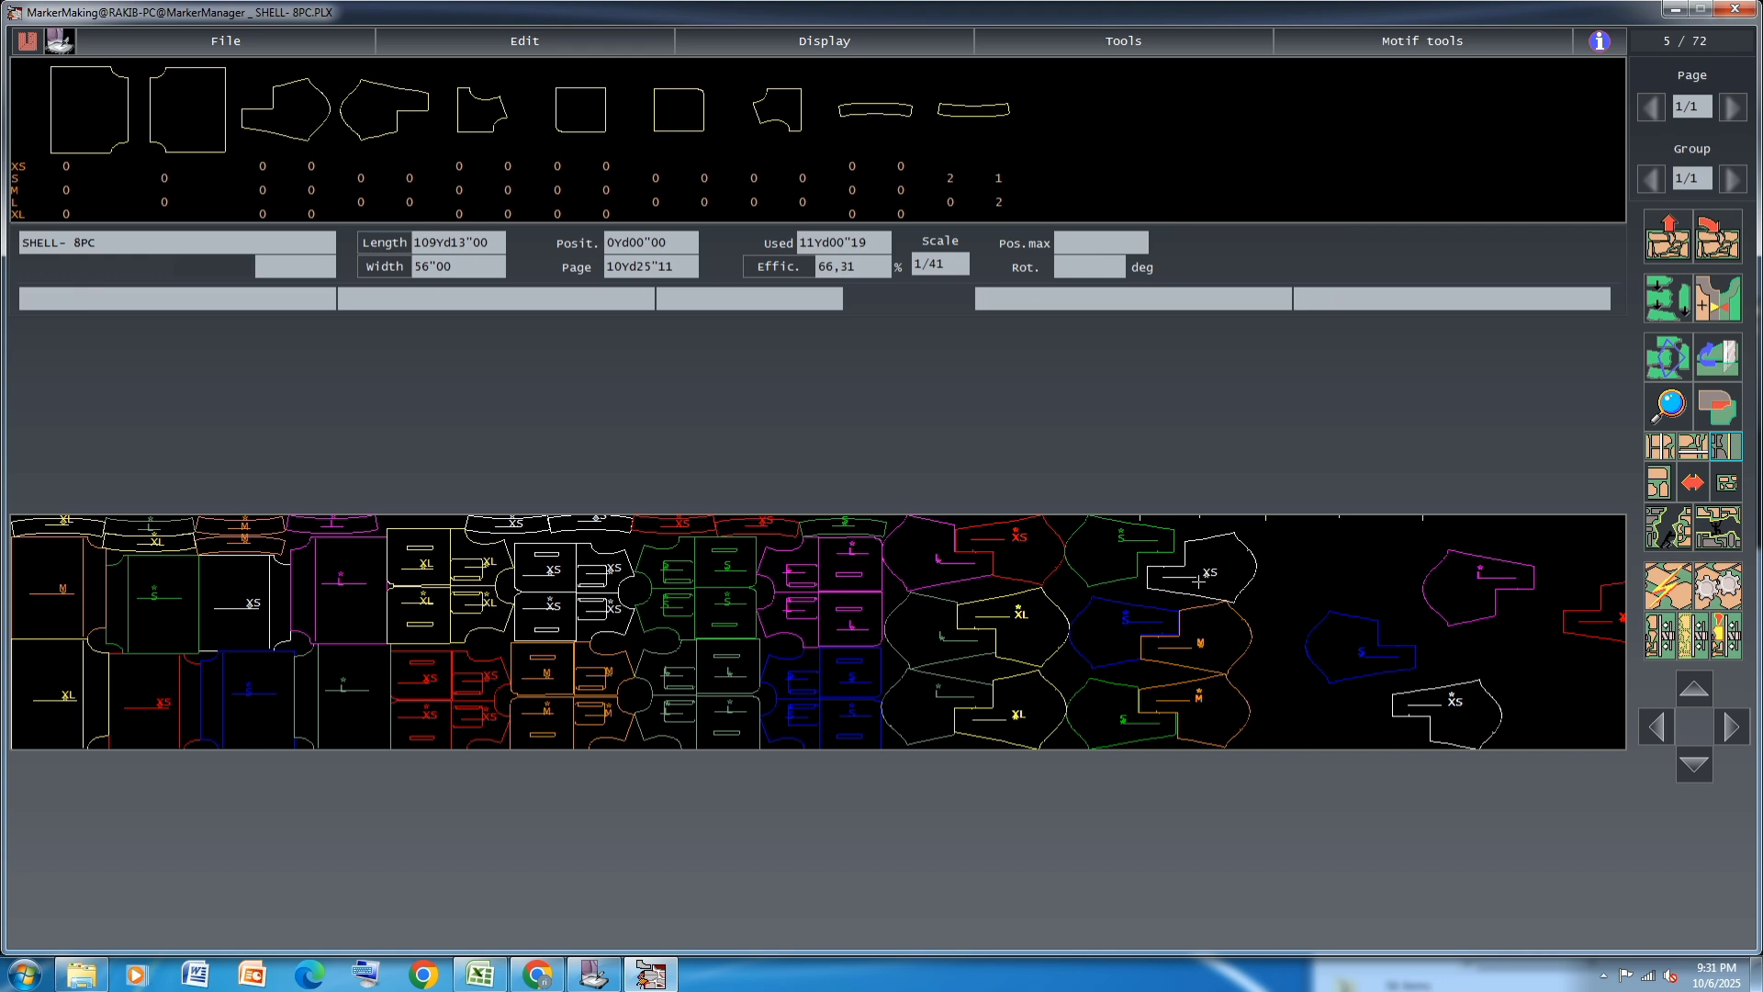
key("Left")
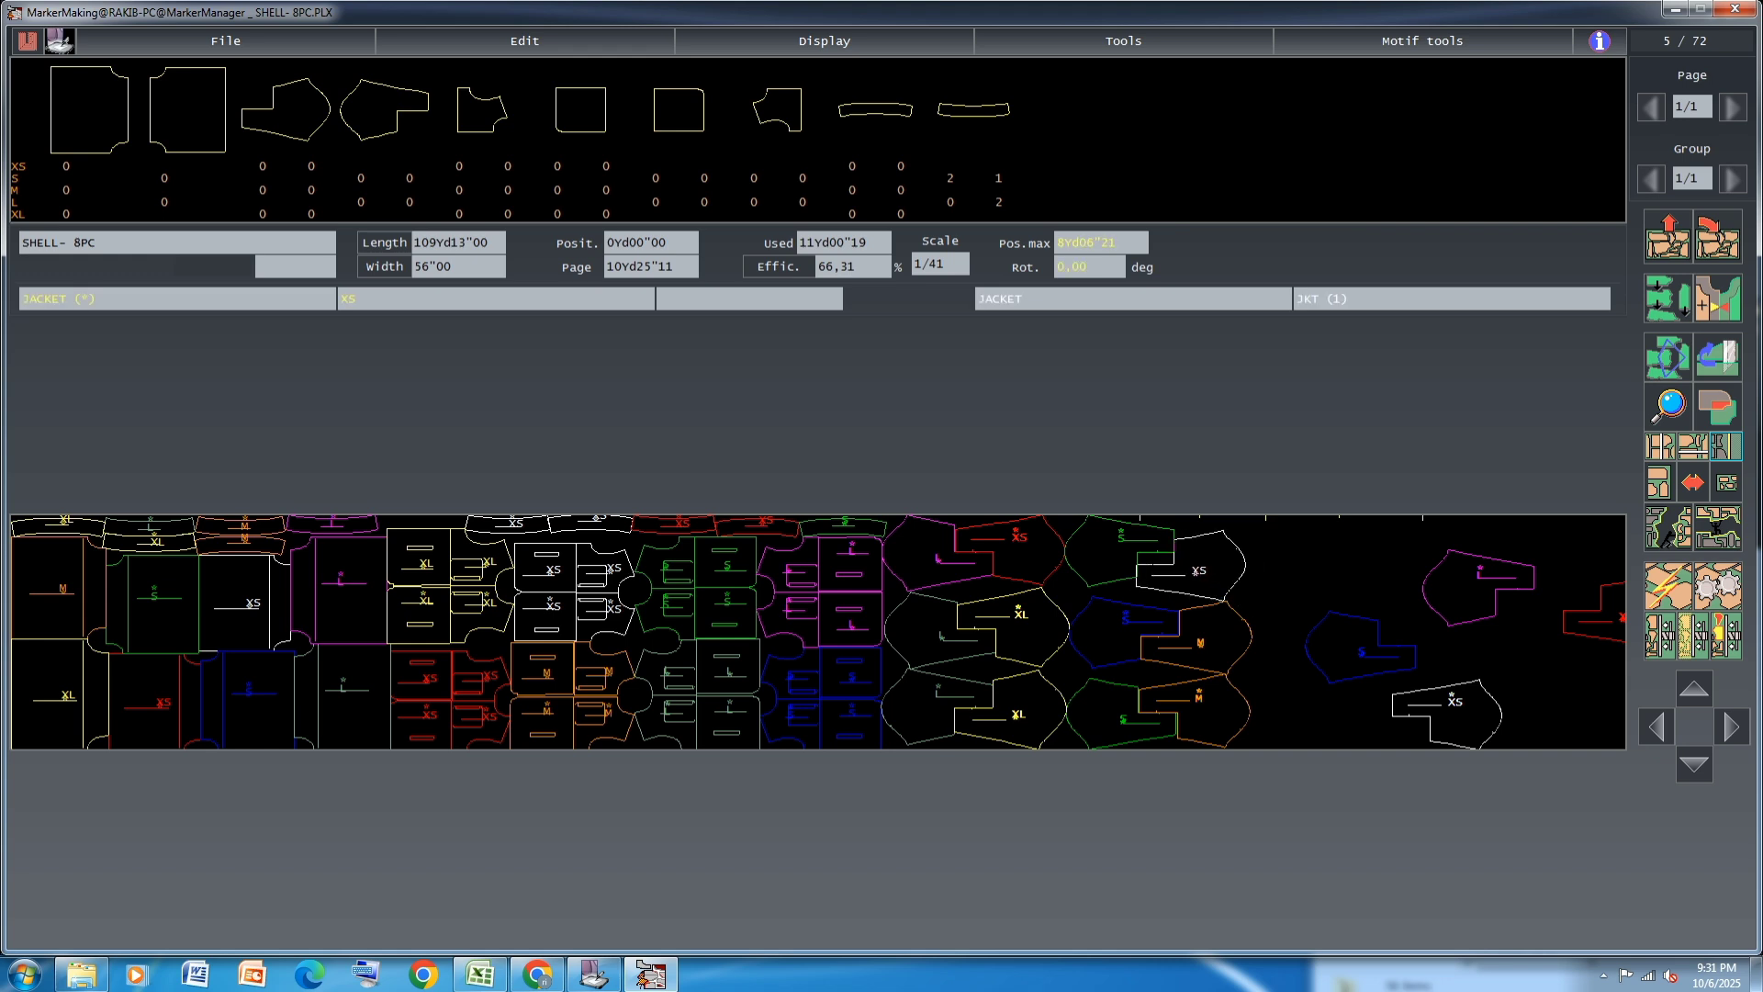
key("Down")
key("Left")
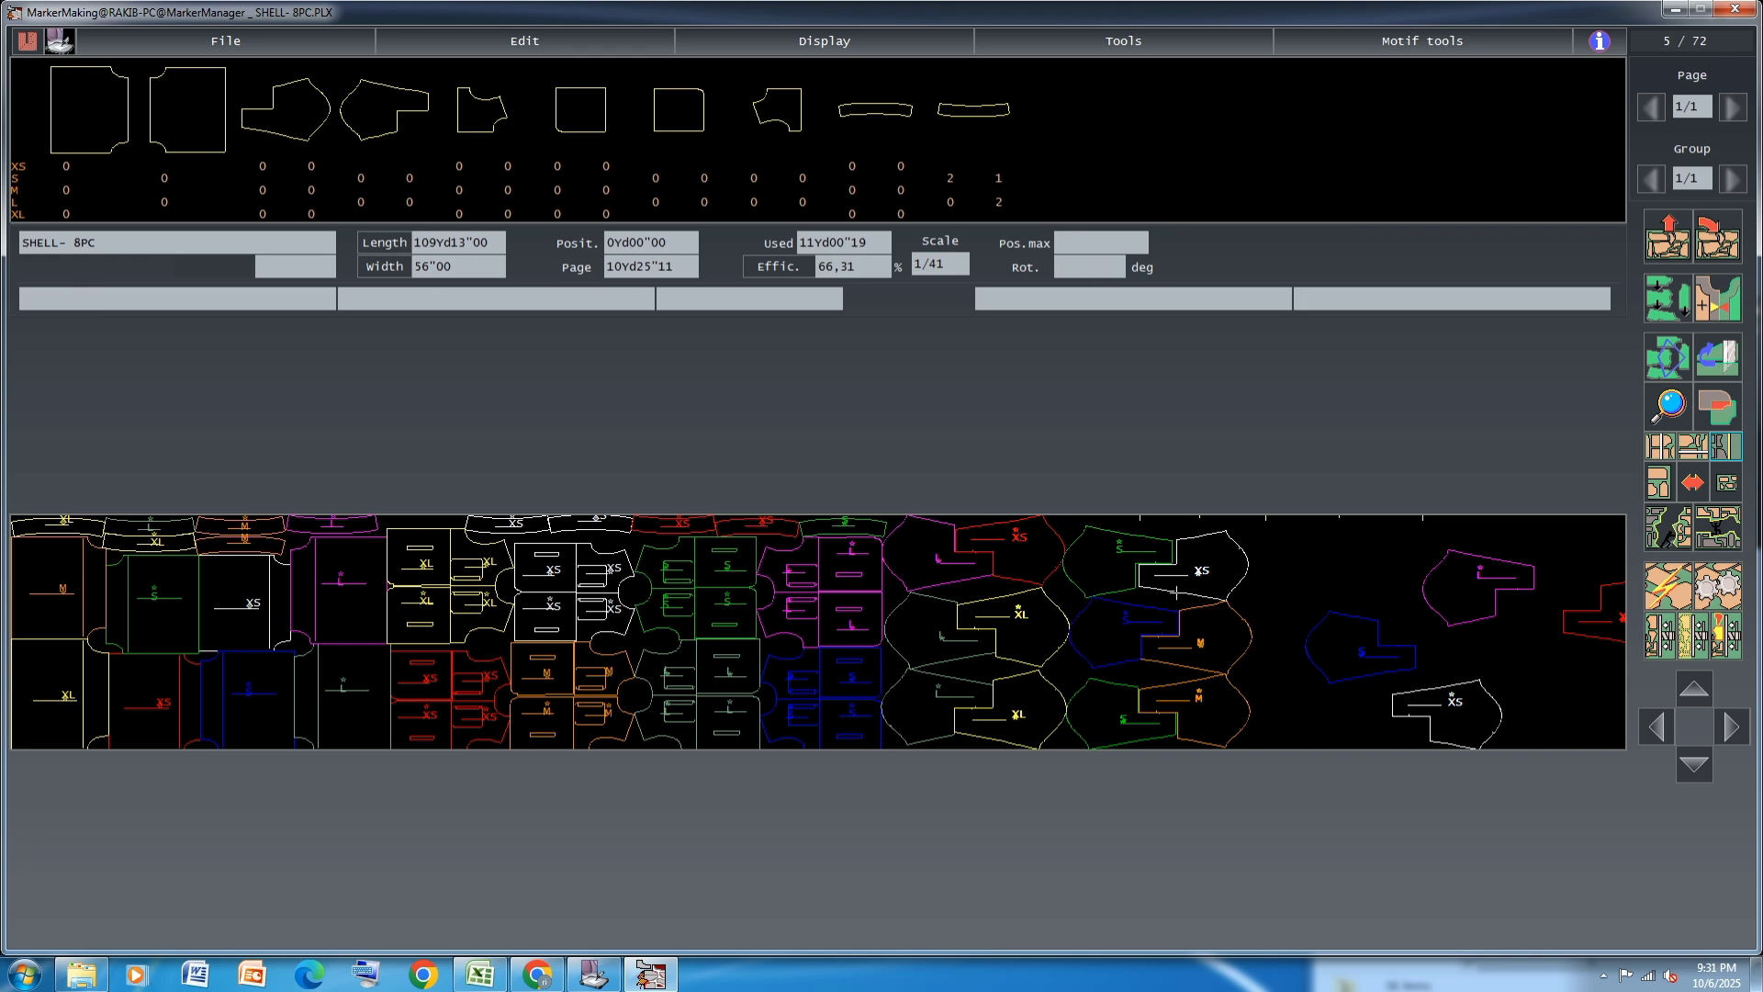
key("Up")
Try the magenta L JACKET piece on the lower edge directly beyond the M piece
left_click(1475, 591)
left_click(1301, 728)
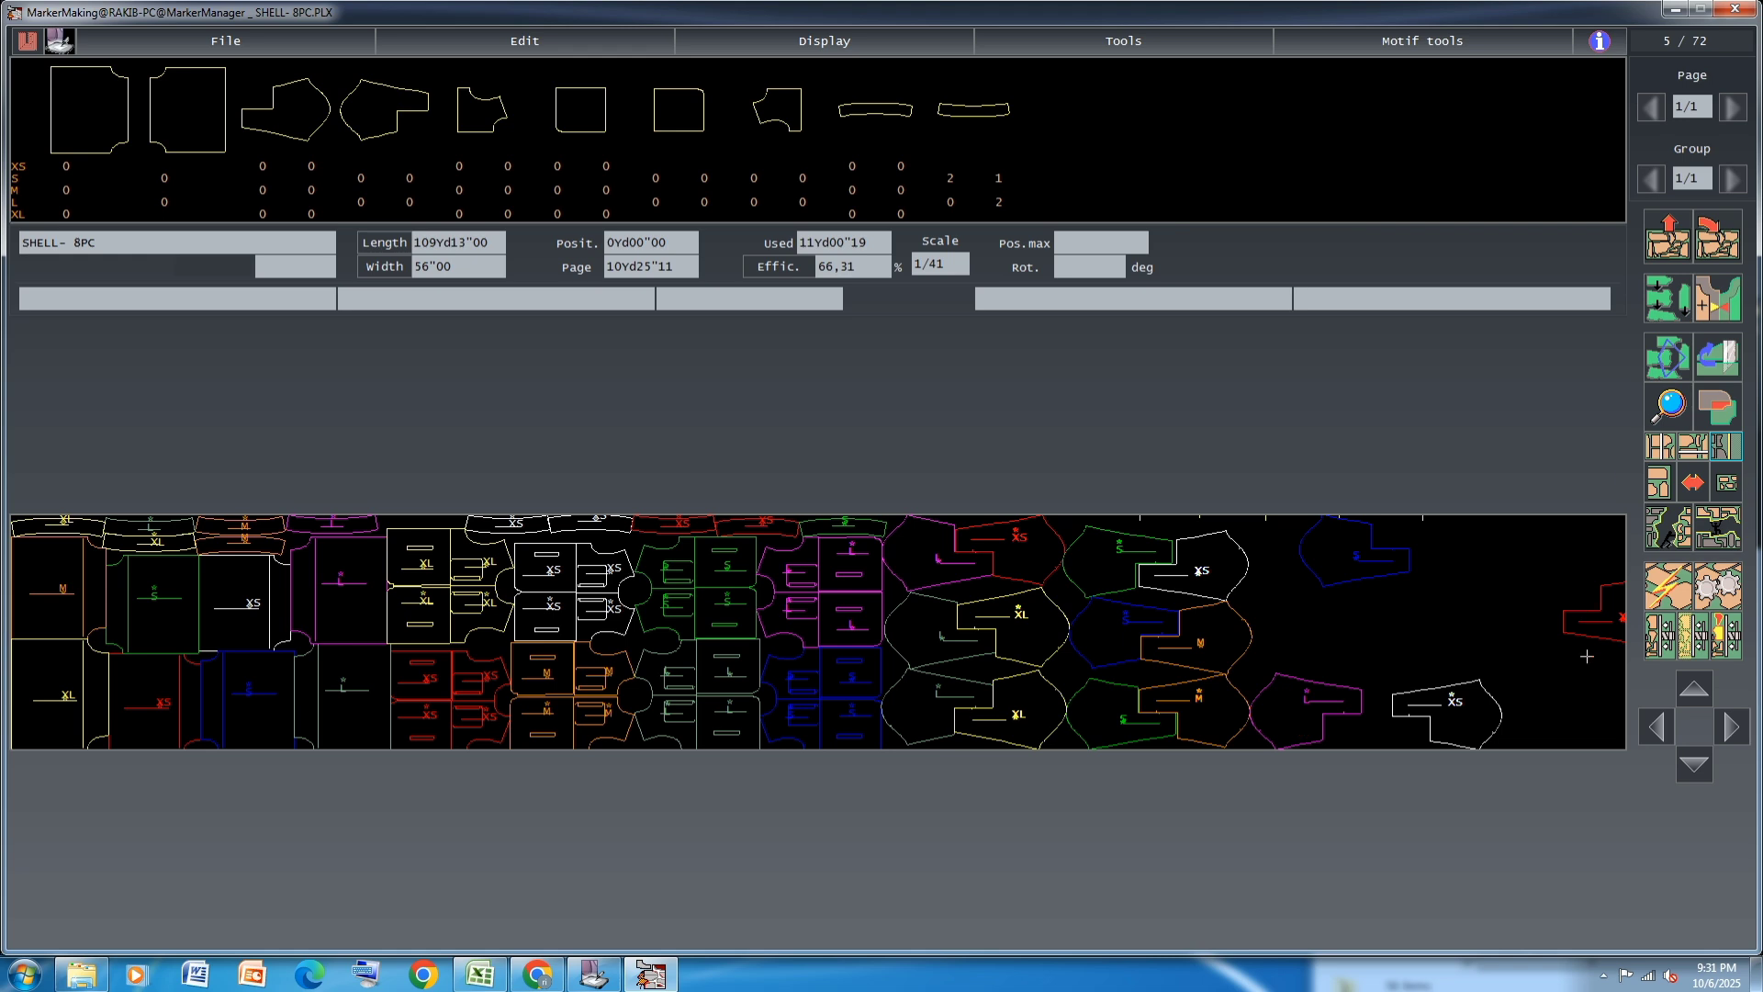
key("Left")
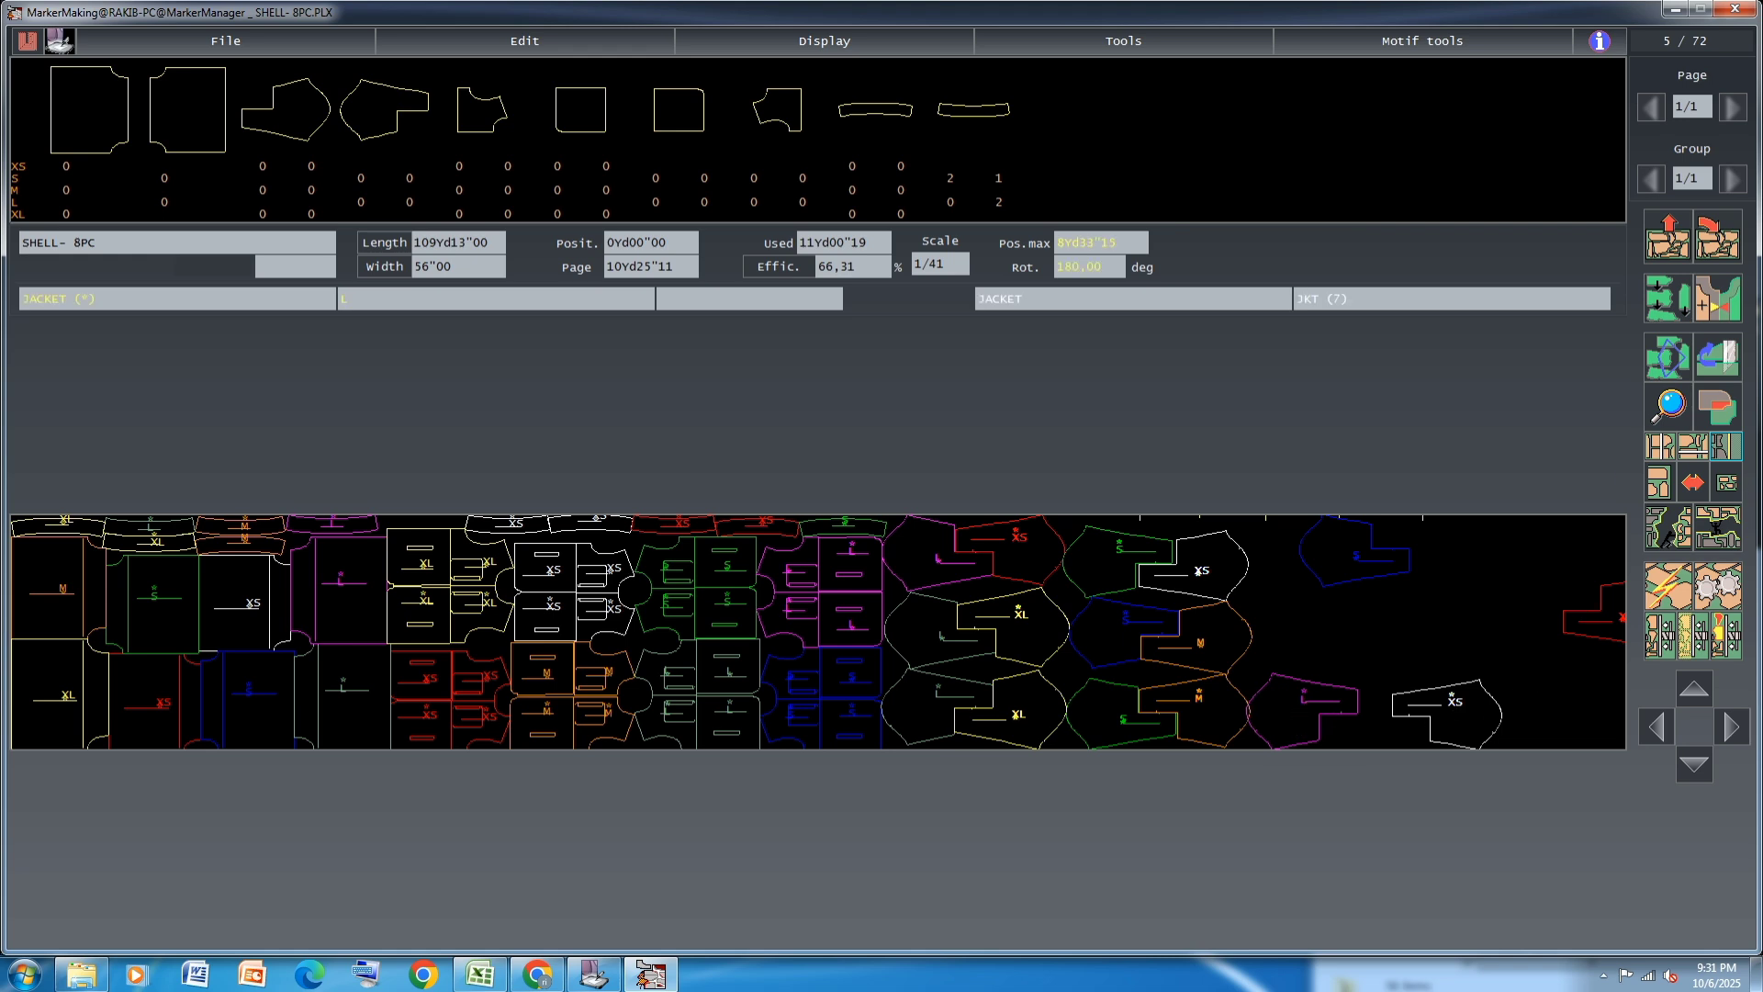
Put the second blue S JACKET piece on the lower edge in place of the magenta L and set the white XS beside it
left_click(1529, 565)
left_click(1354, 555)
left_click(1302, 717)
left_click(1458, 707)
left_click(1391, 705)
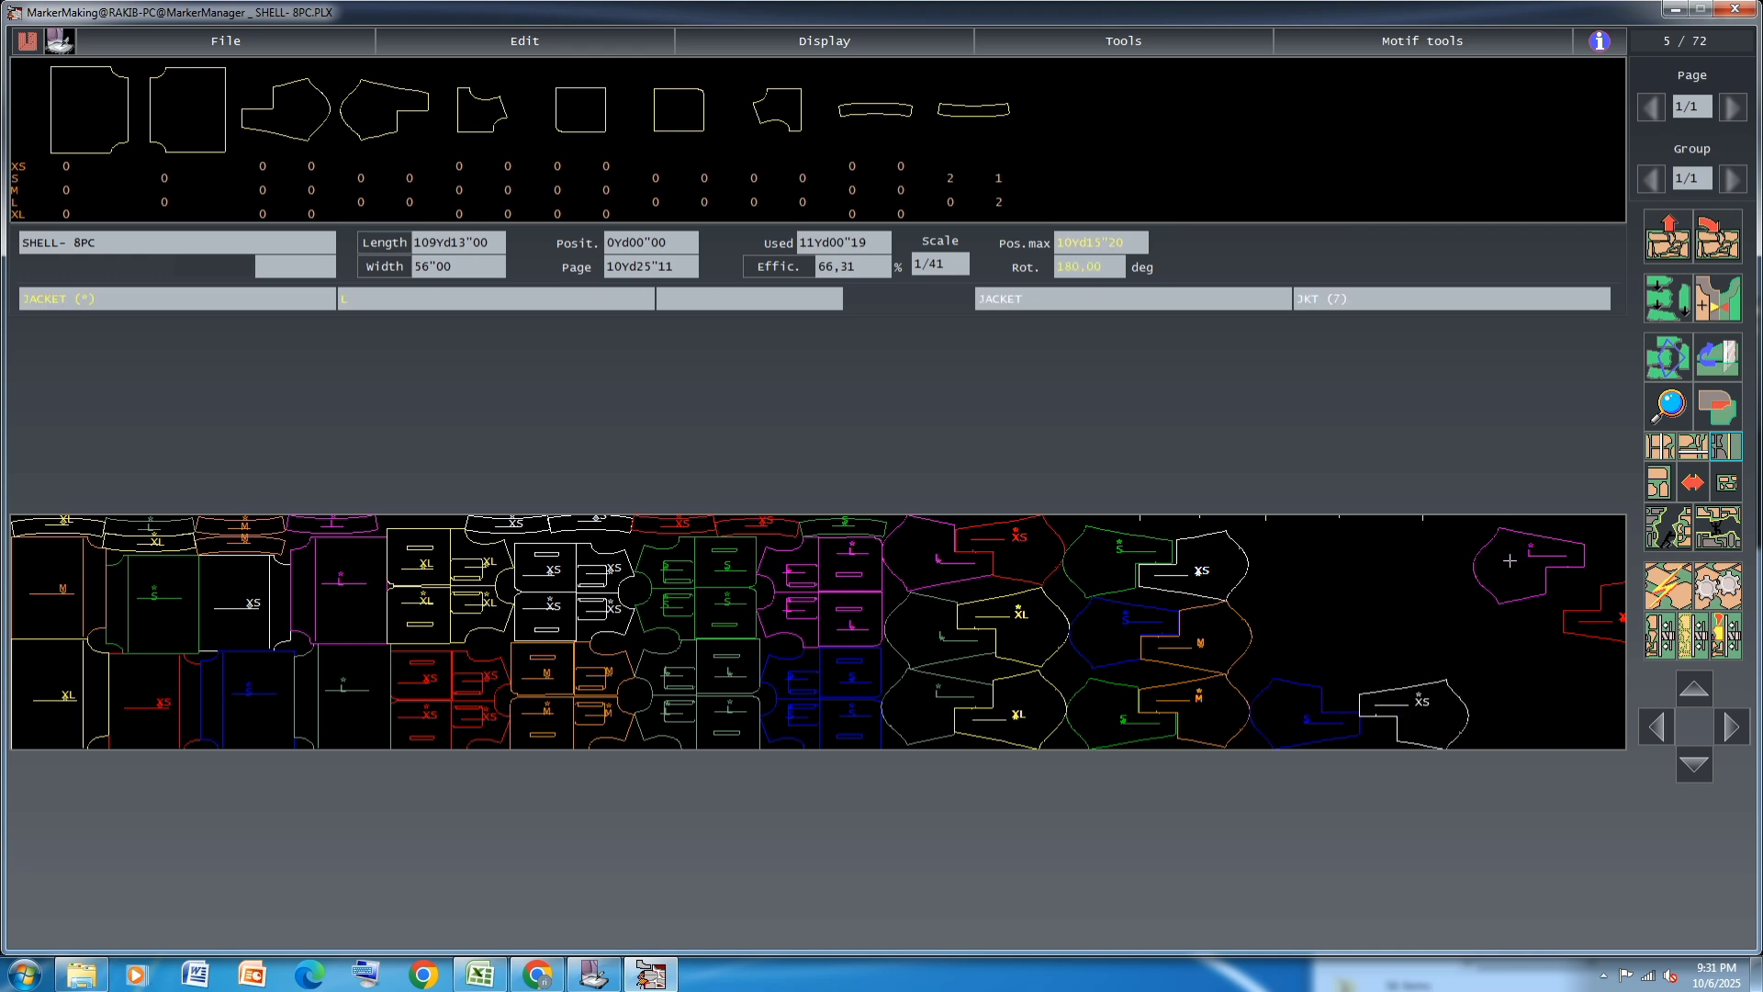
Fit the magenta L JACKET piece into the middle row above the second blue S, against the M piece
left_click(1320, 641)
left_click(1568, 622)
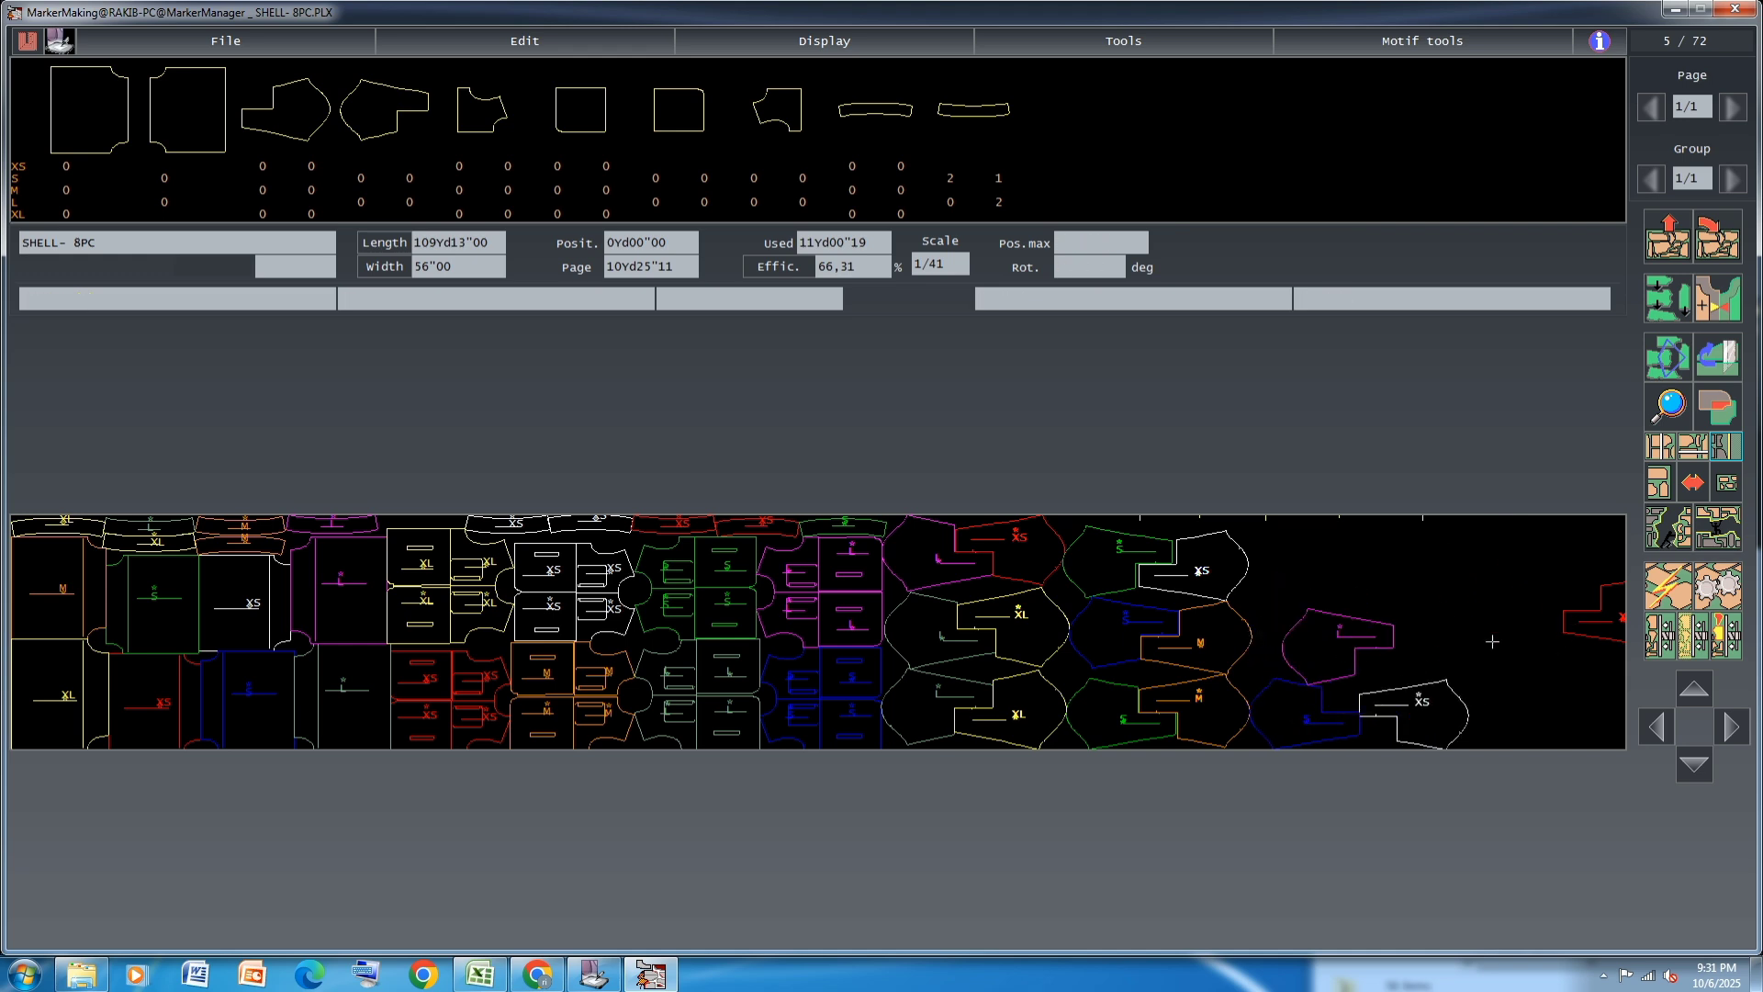
left_click(1344, 646)
left_click(1314, 642)
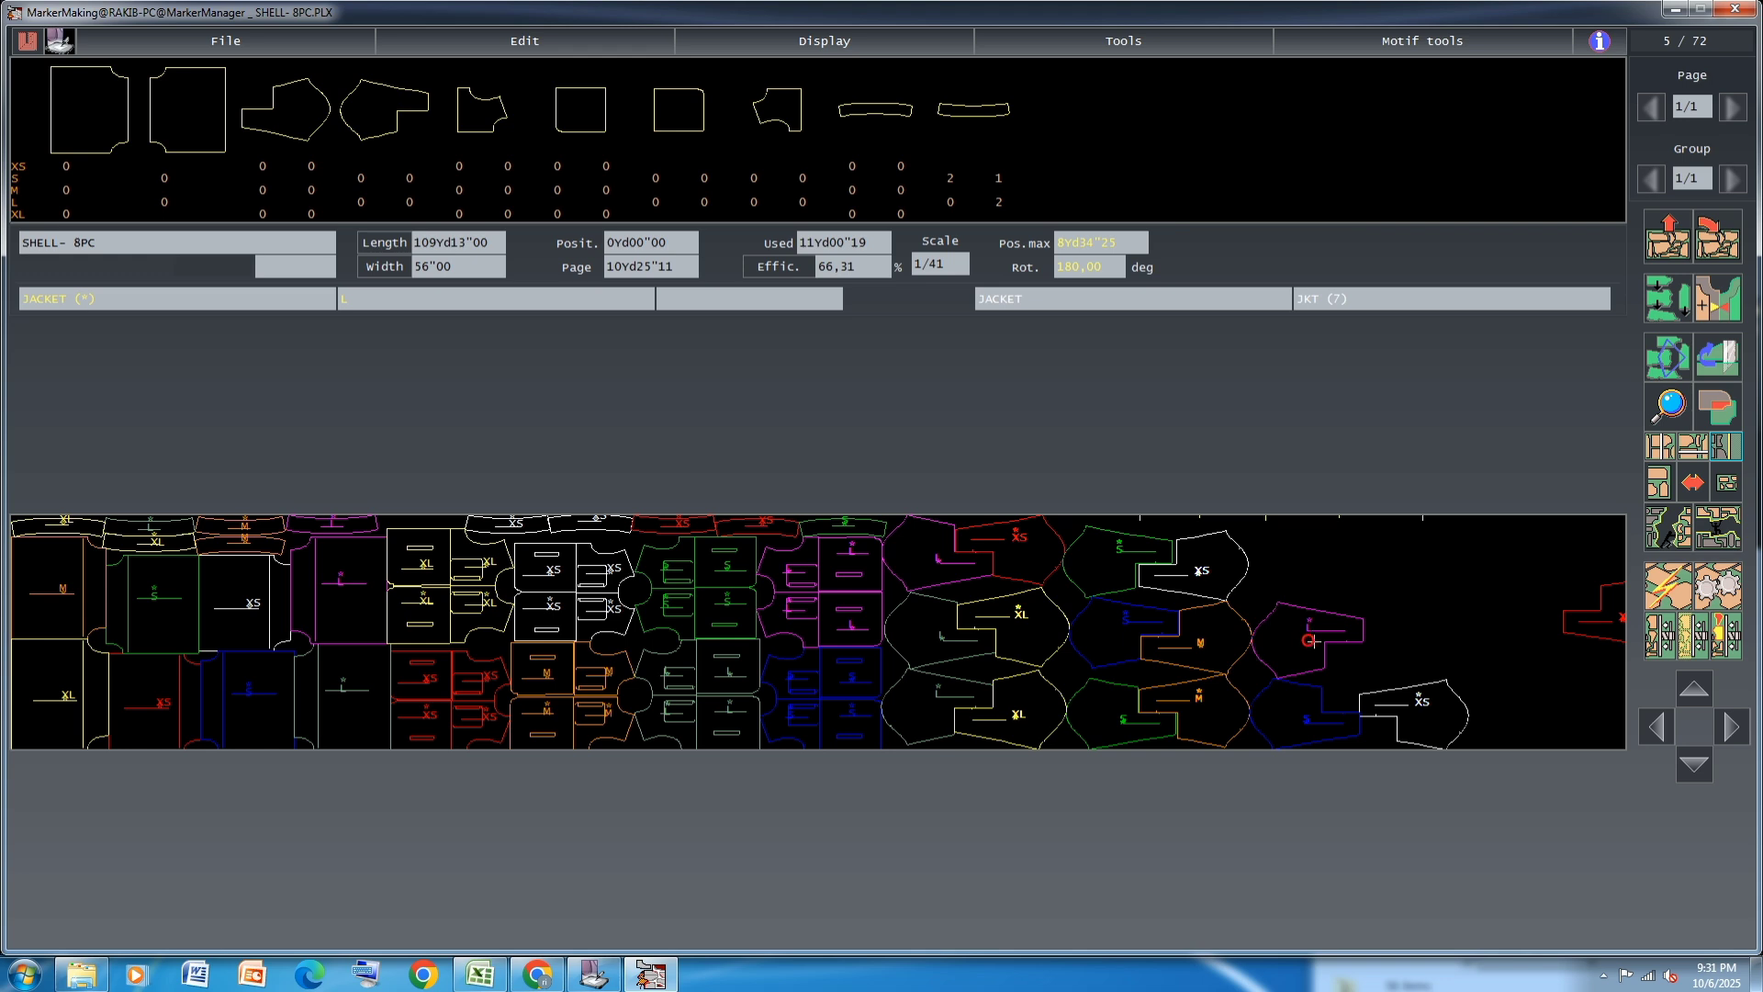
Bring the red XS JACKET piece in from the far end and interlock the white XS between the magenta L and blue S
left_click(1601, 621)
left_click(1307, 564)
left_click(1402, 710)
left_click(1372, 685)
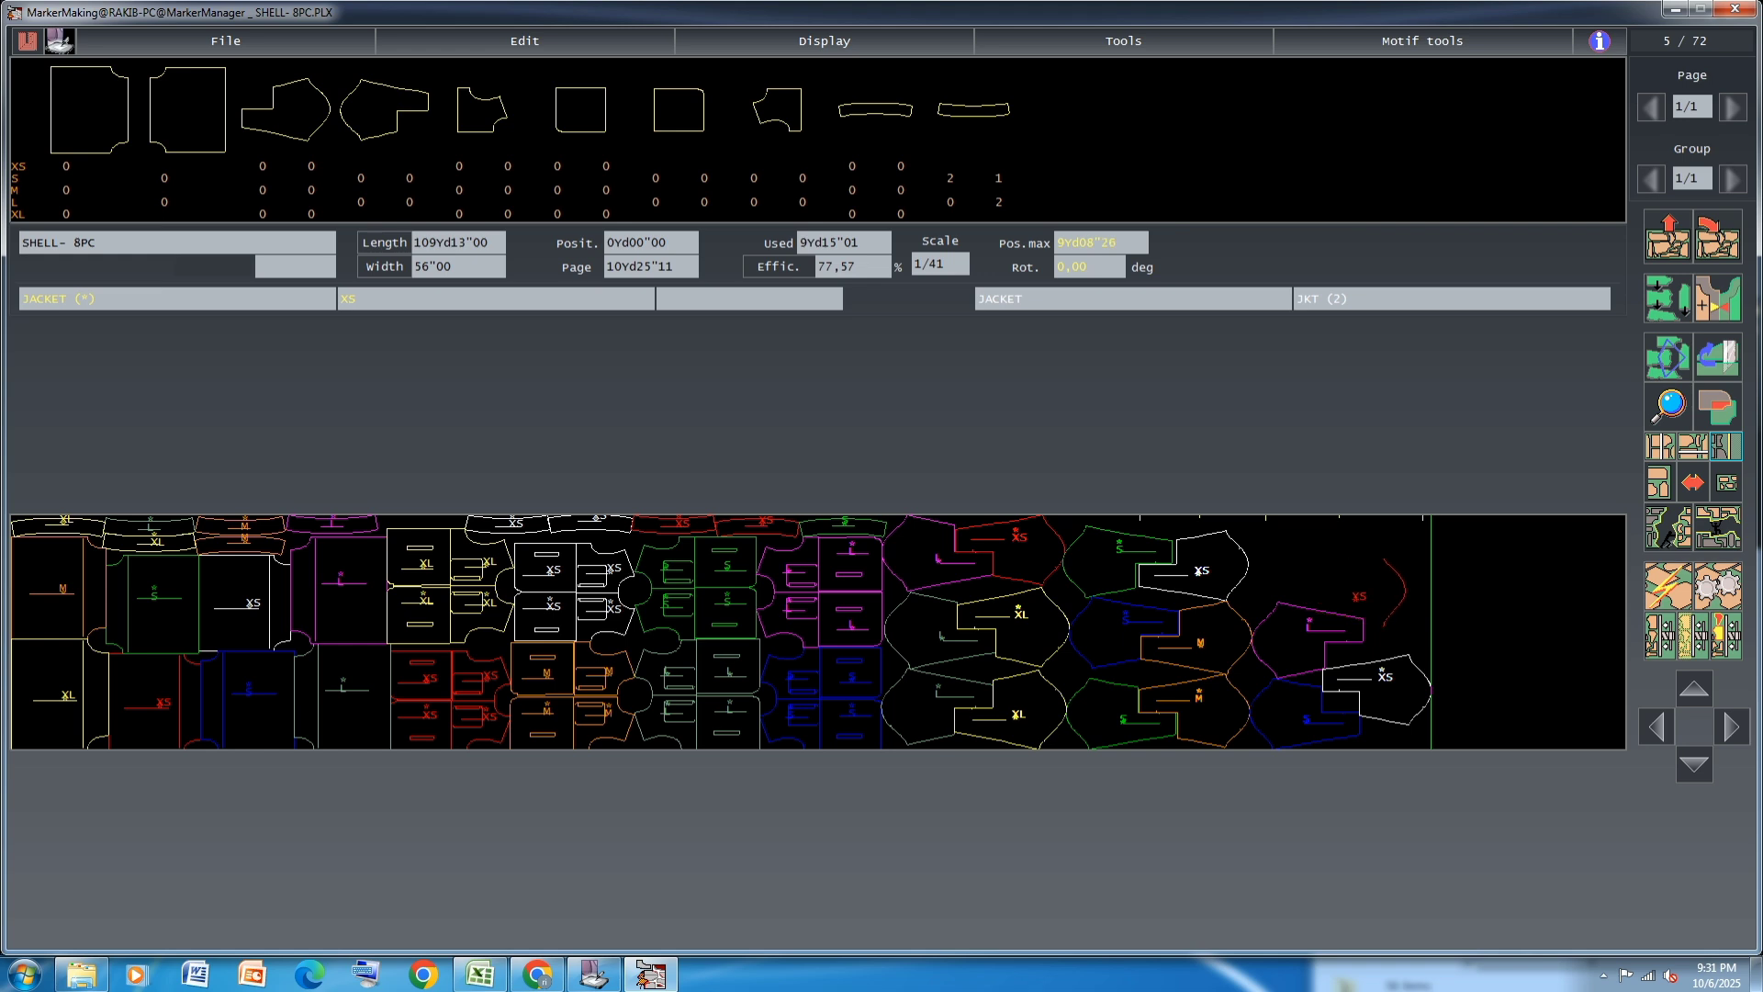
Move the white XS JACKET piece out toward the far end and fit the red XS piece above the magenta L
left_click(1372, 583)
left_click(1380, 703)
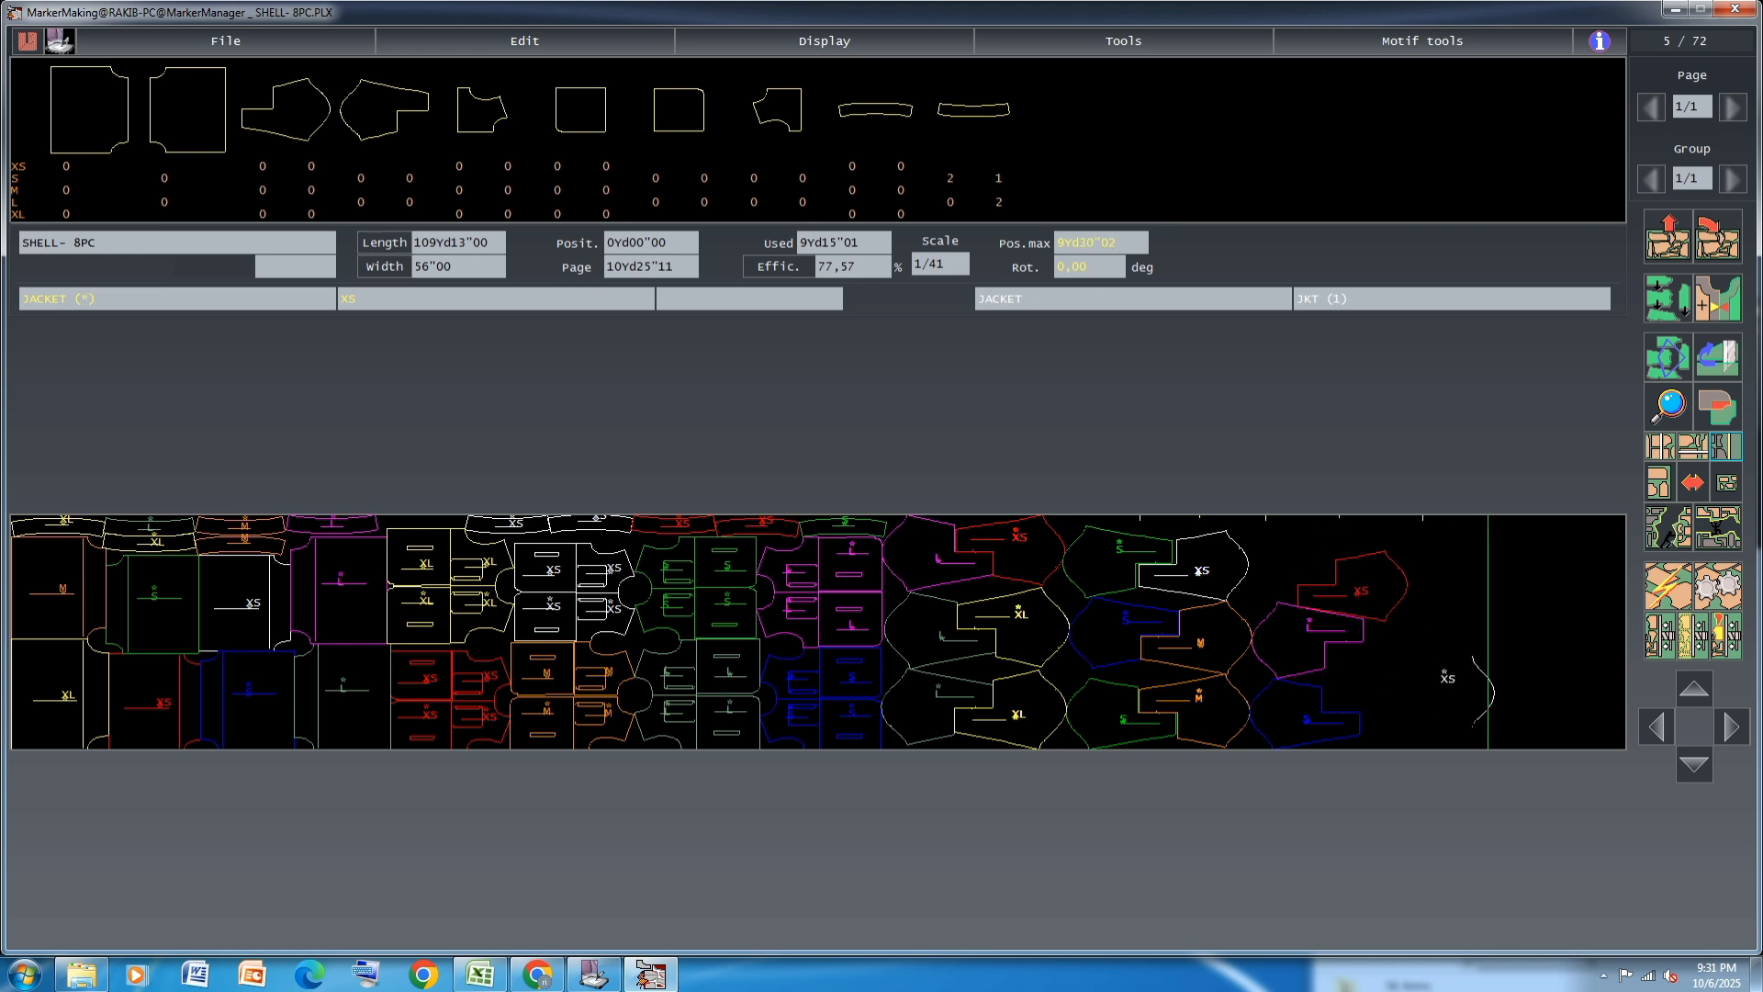
left_click(1482, 695)
left_click(1351, 592)
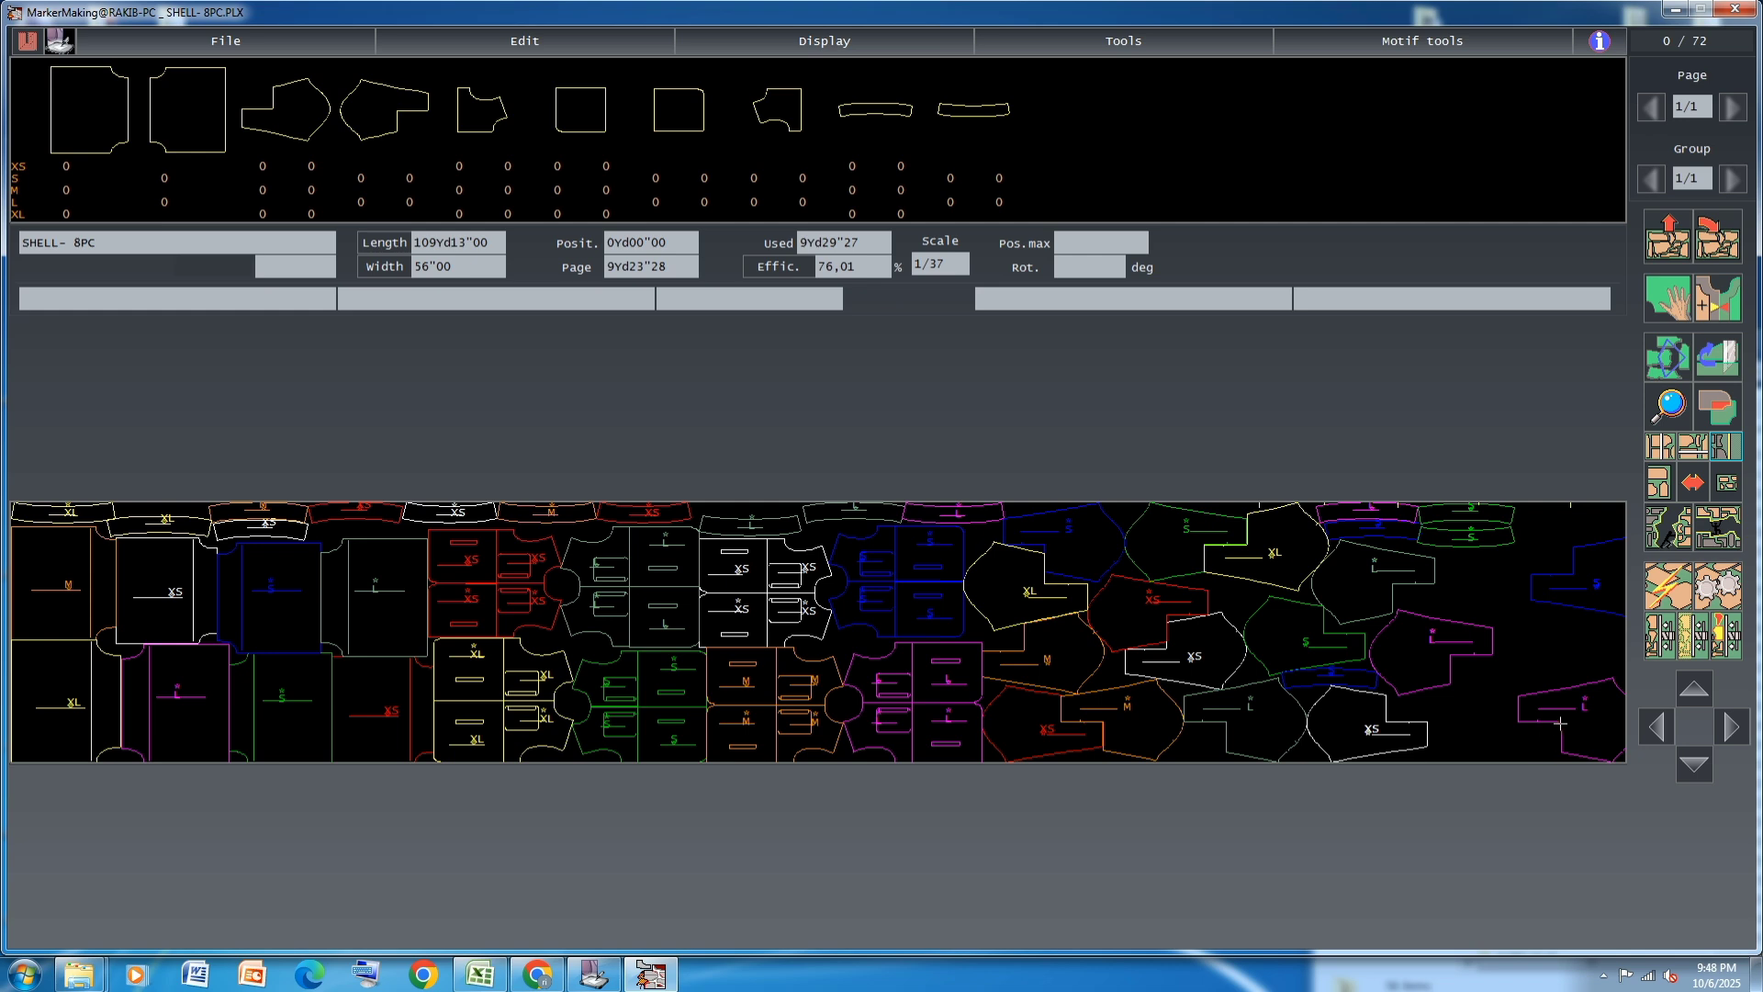
Pull the last magenta L and blue S JACKET pieces in from the marker end and fit them tightly against their neighbours
left_click(1560, 723)
left_click(1577, 723)
left_click(1585, 597)
left_click(1532, 592)
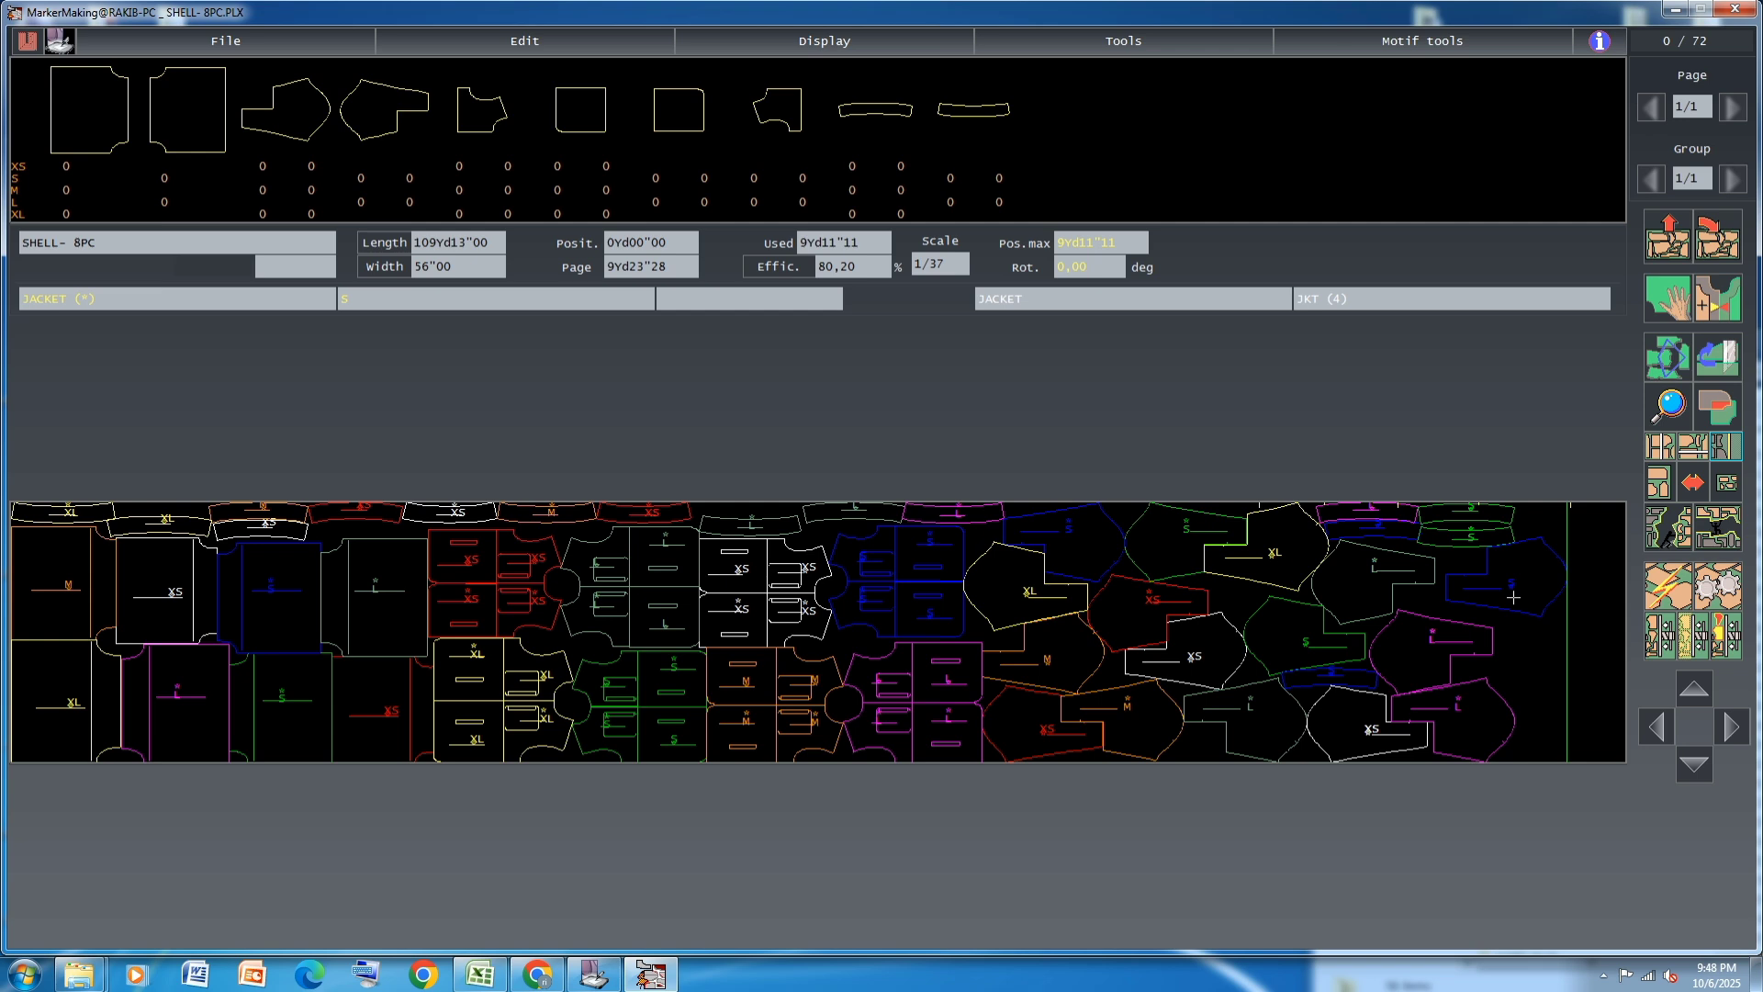
left_click(1485, 598)
left_click(1484, 598)
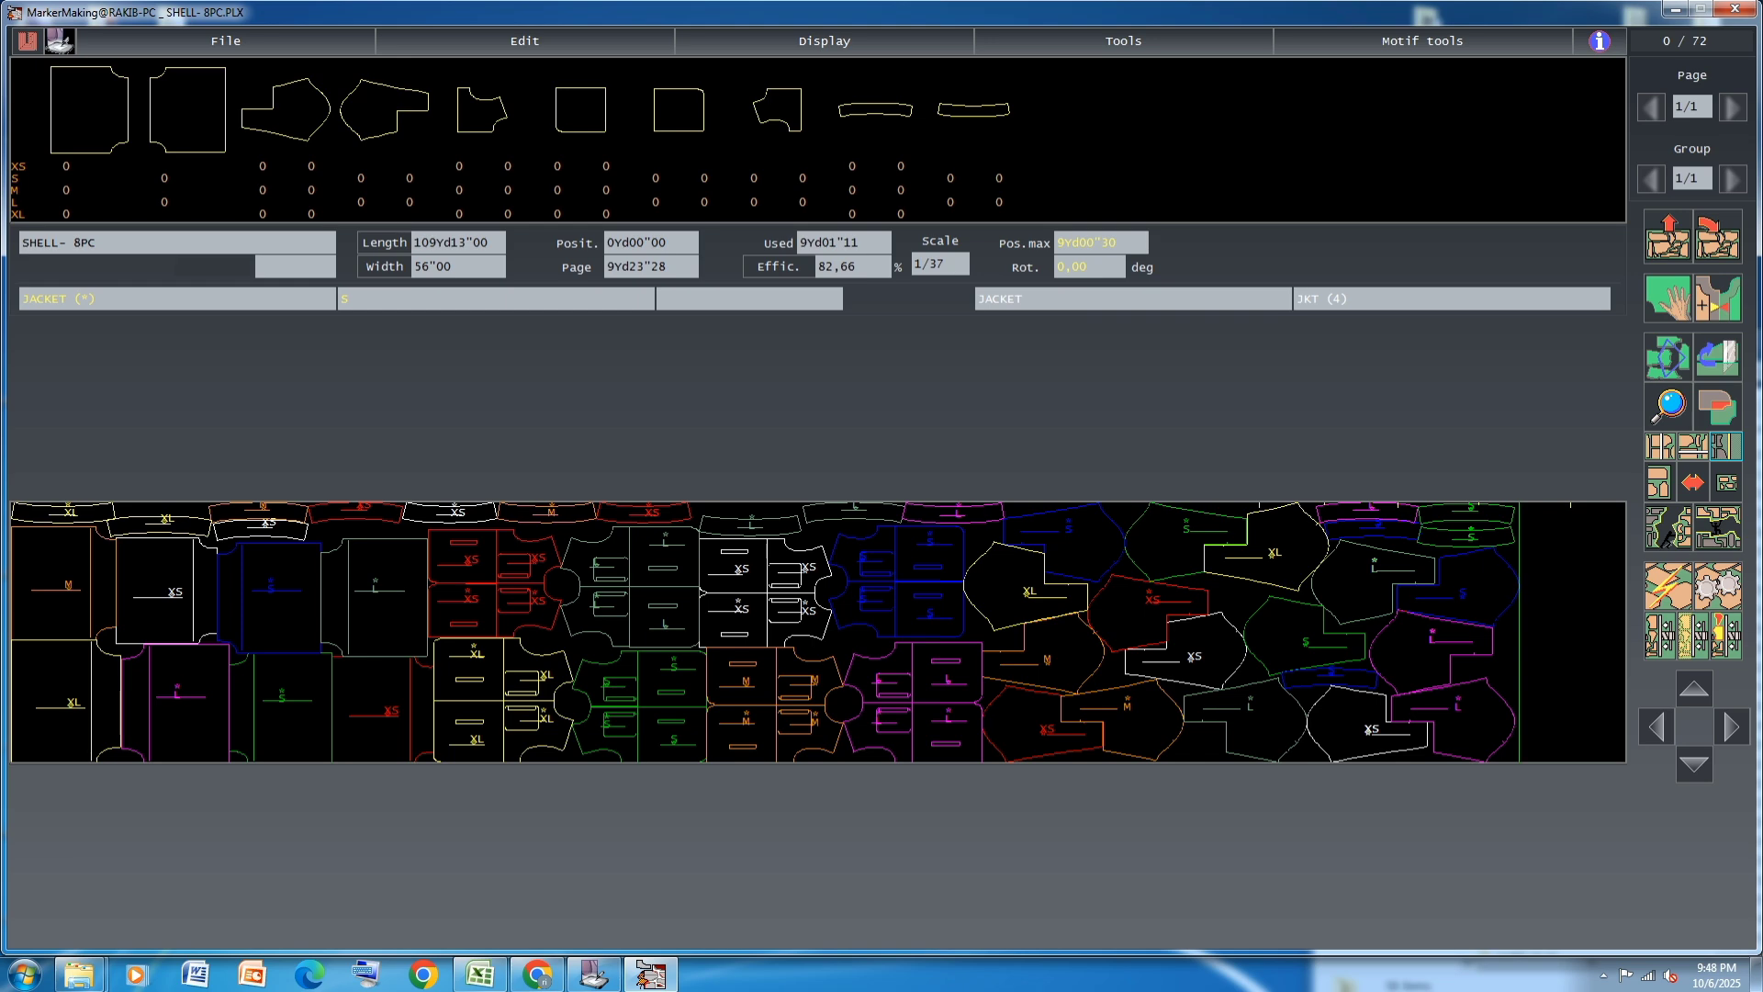
left_click(1480, 623)
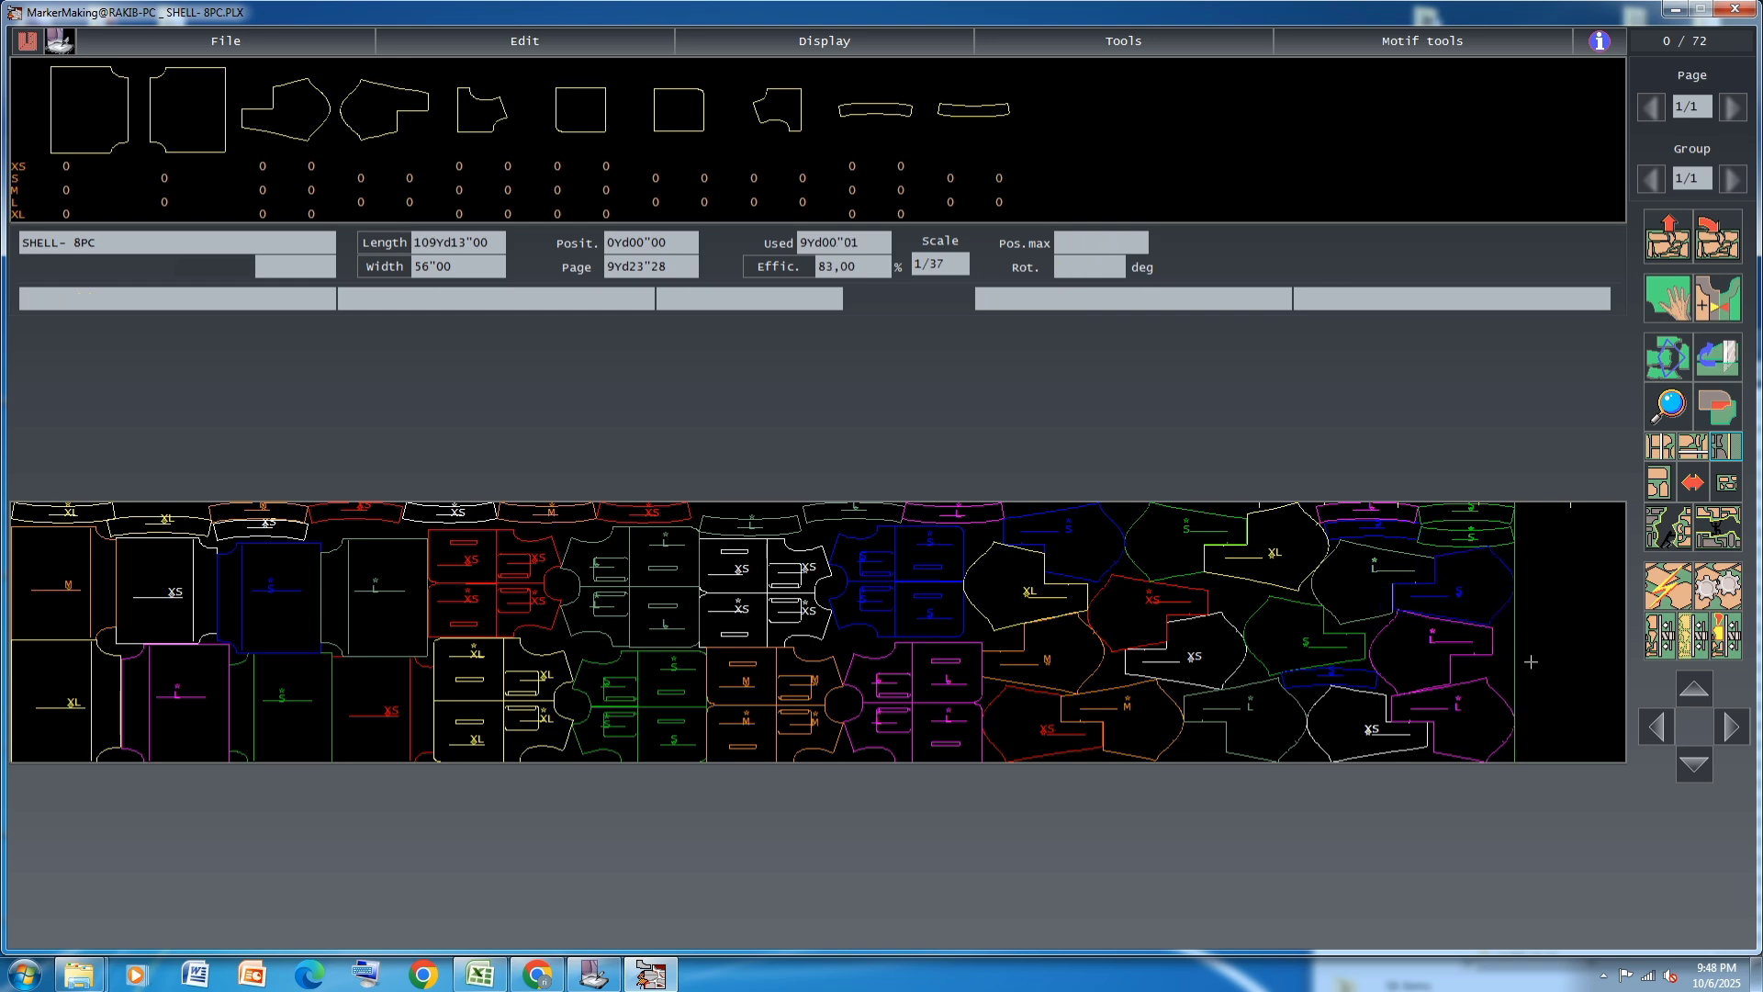
Save the marker and plot it in an HPGL file using the HP-GL Generator configuration
key("ctrl+s")
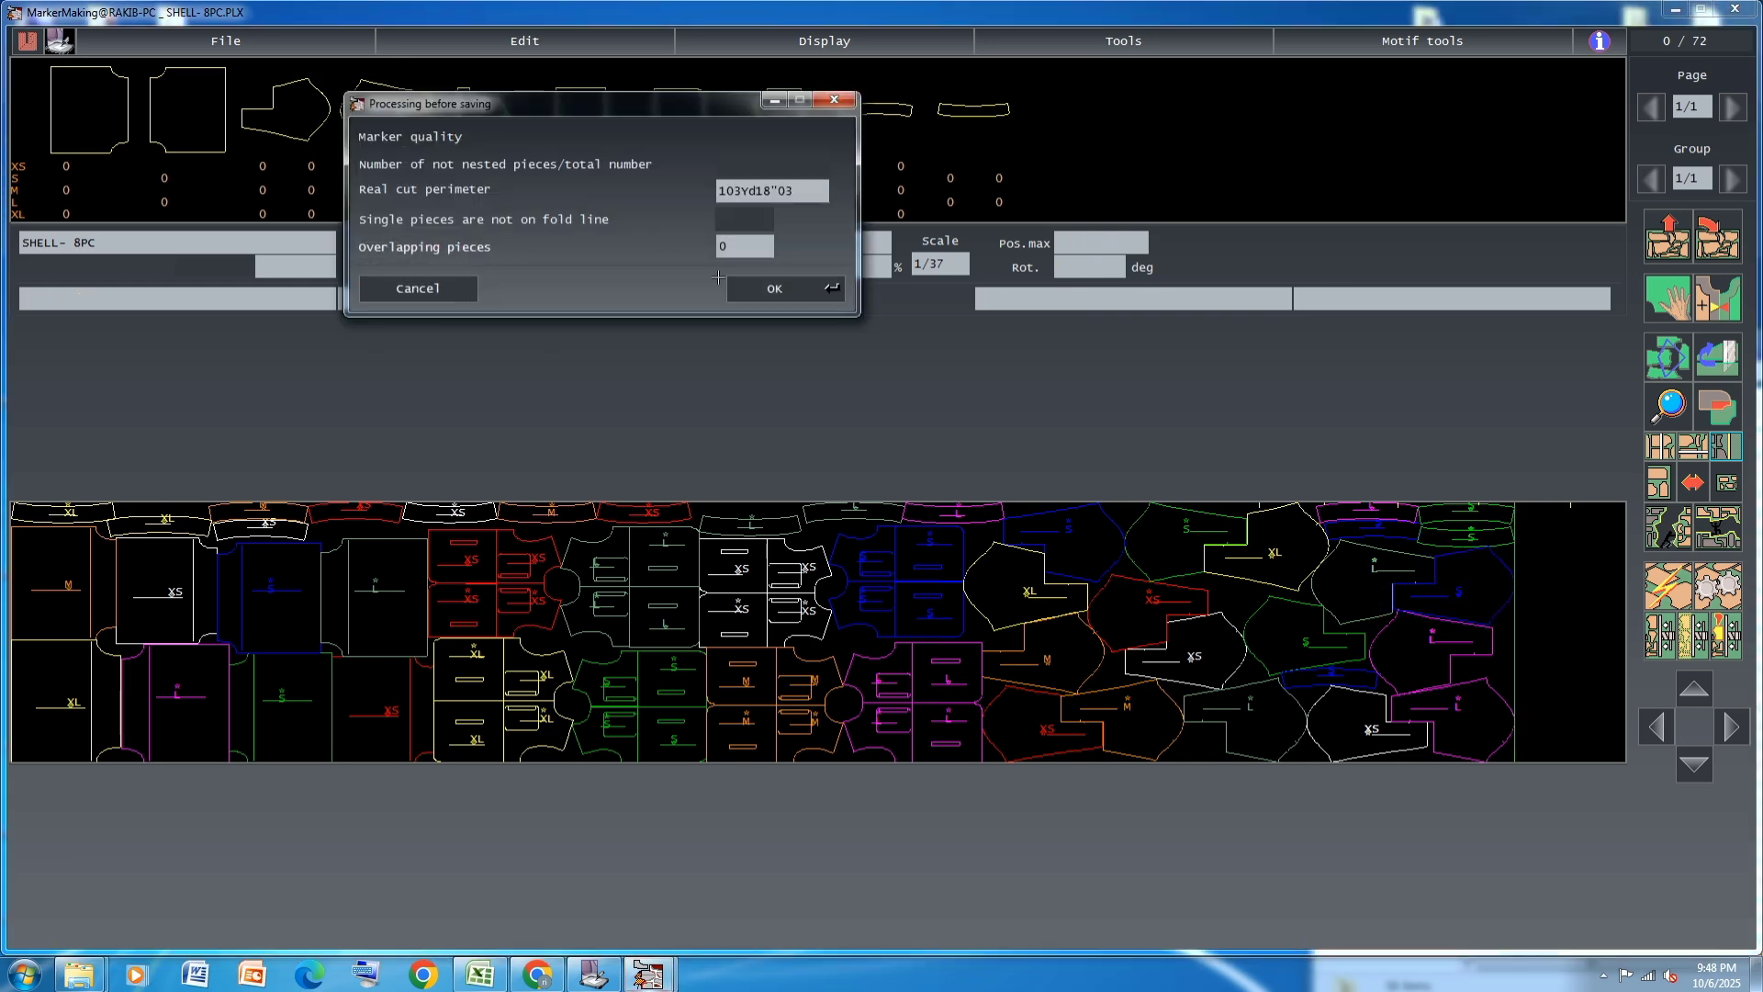
left_click(774, 288)
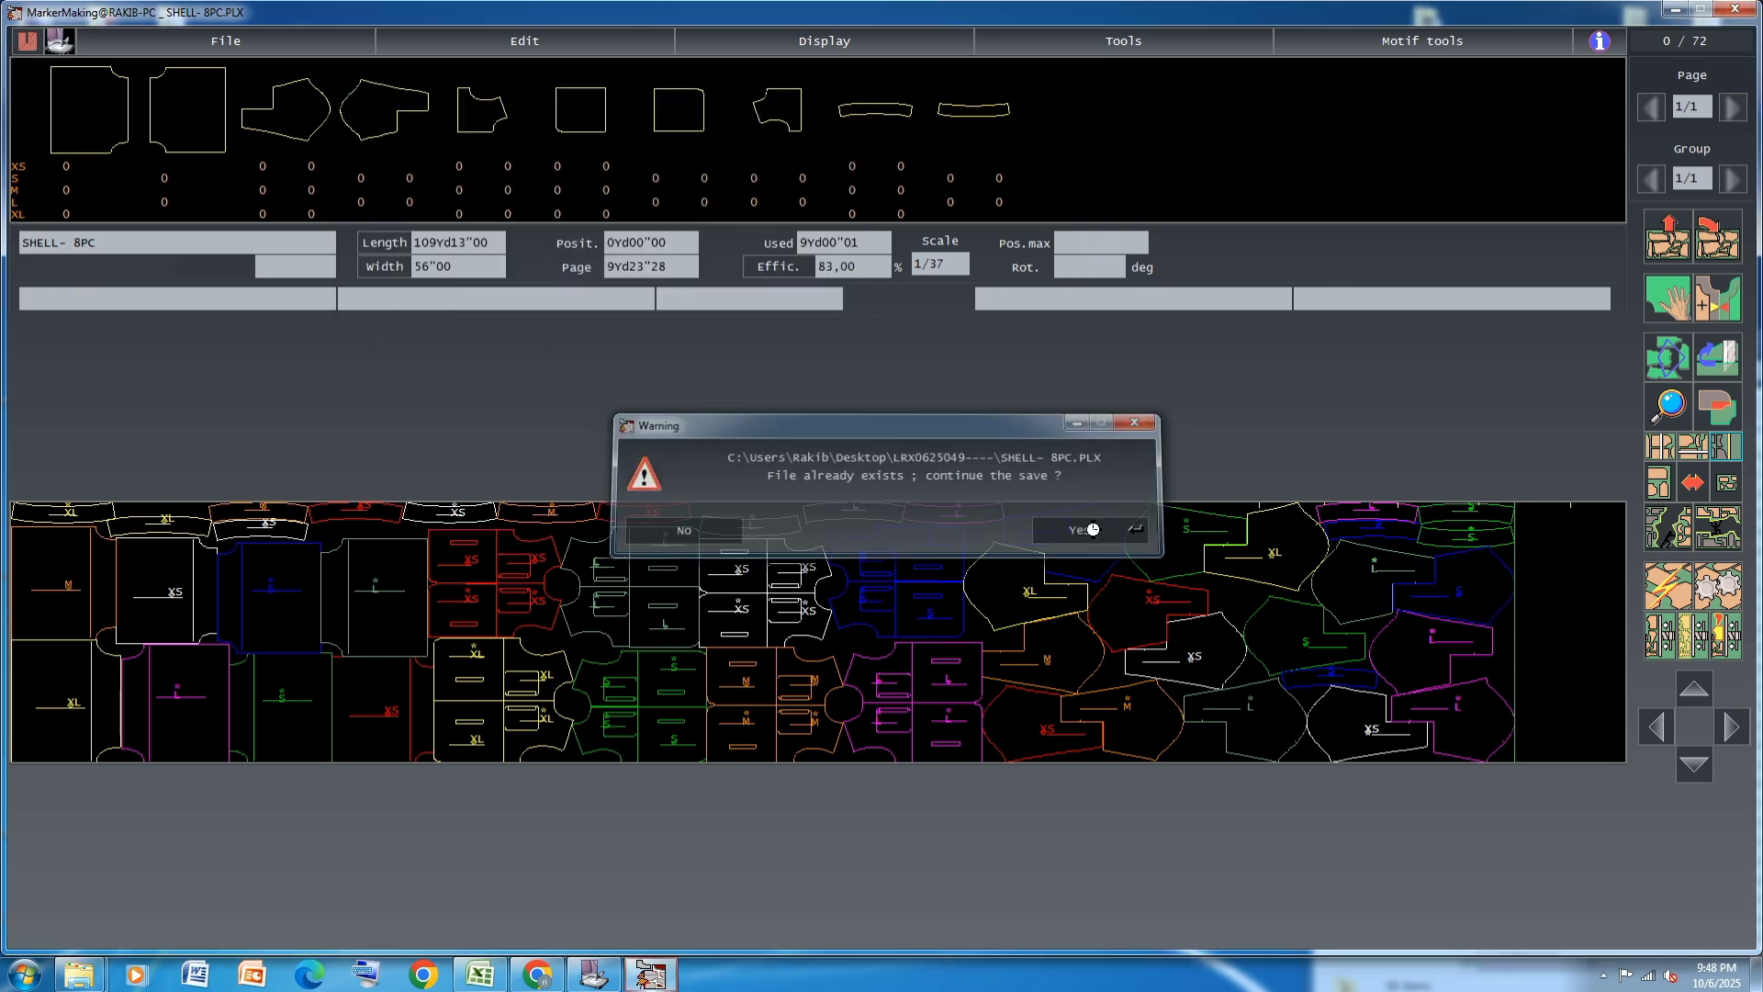
left_click(474, 37)
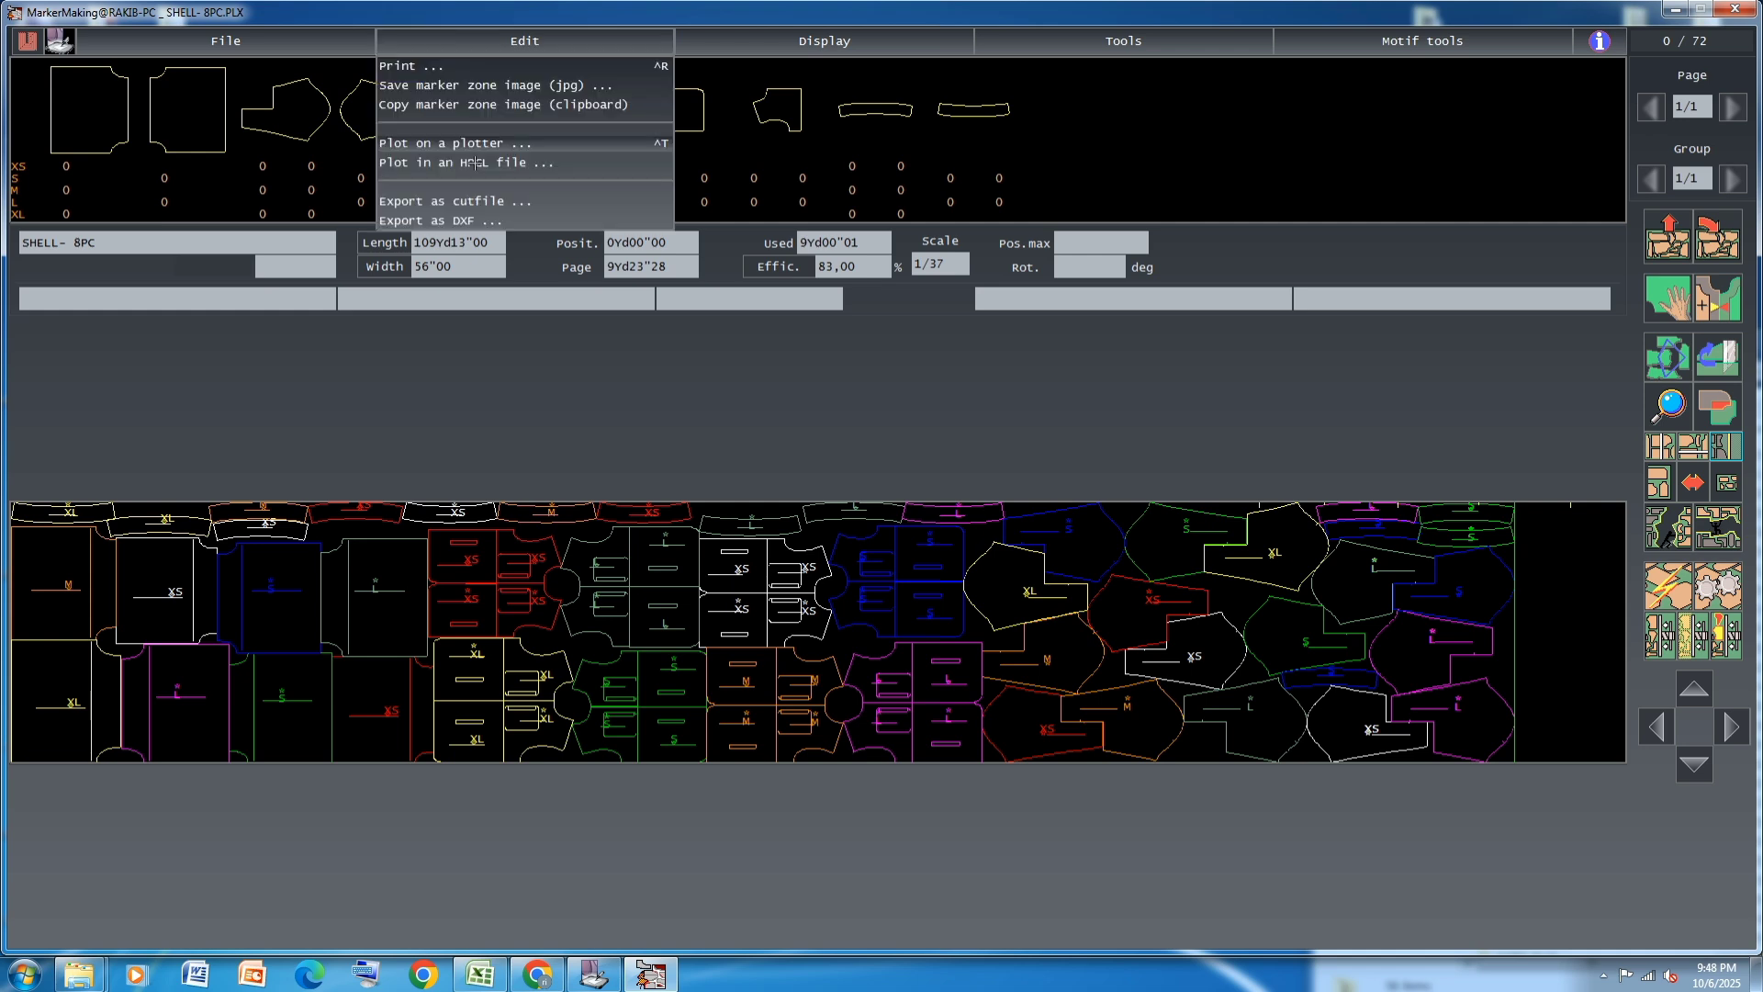
left_click(479, 162)
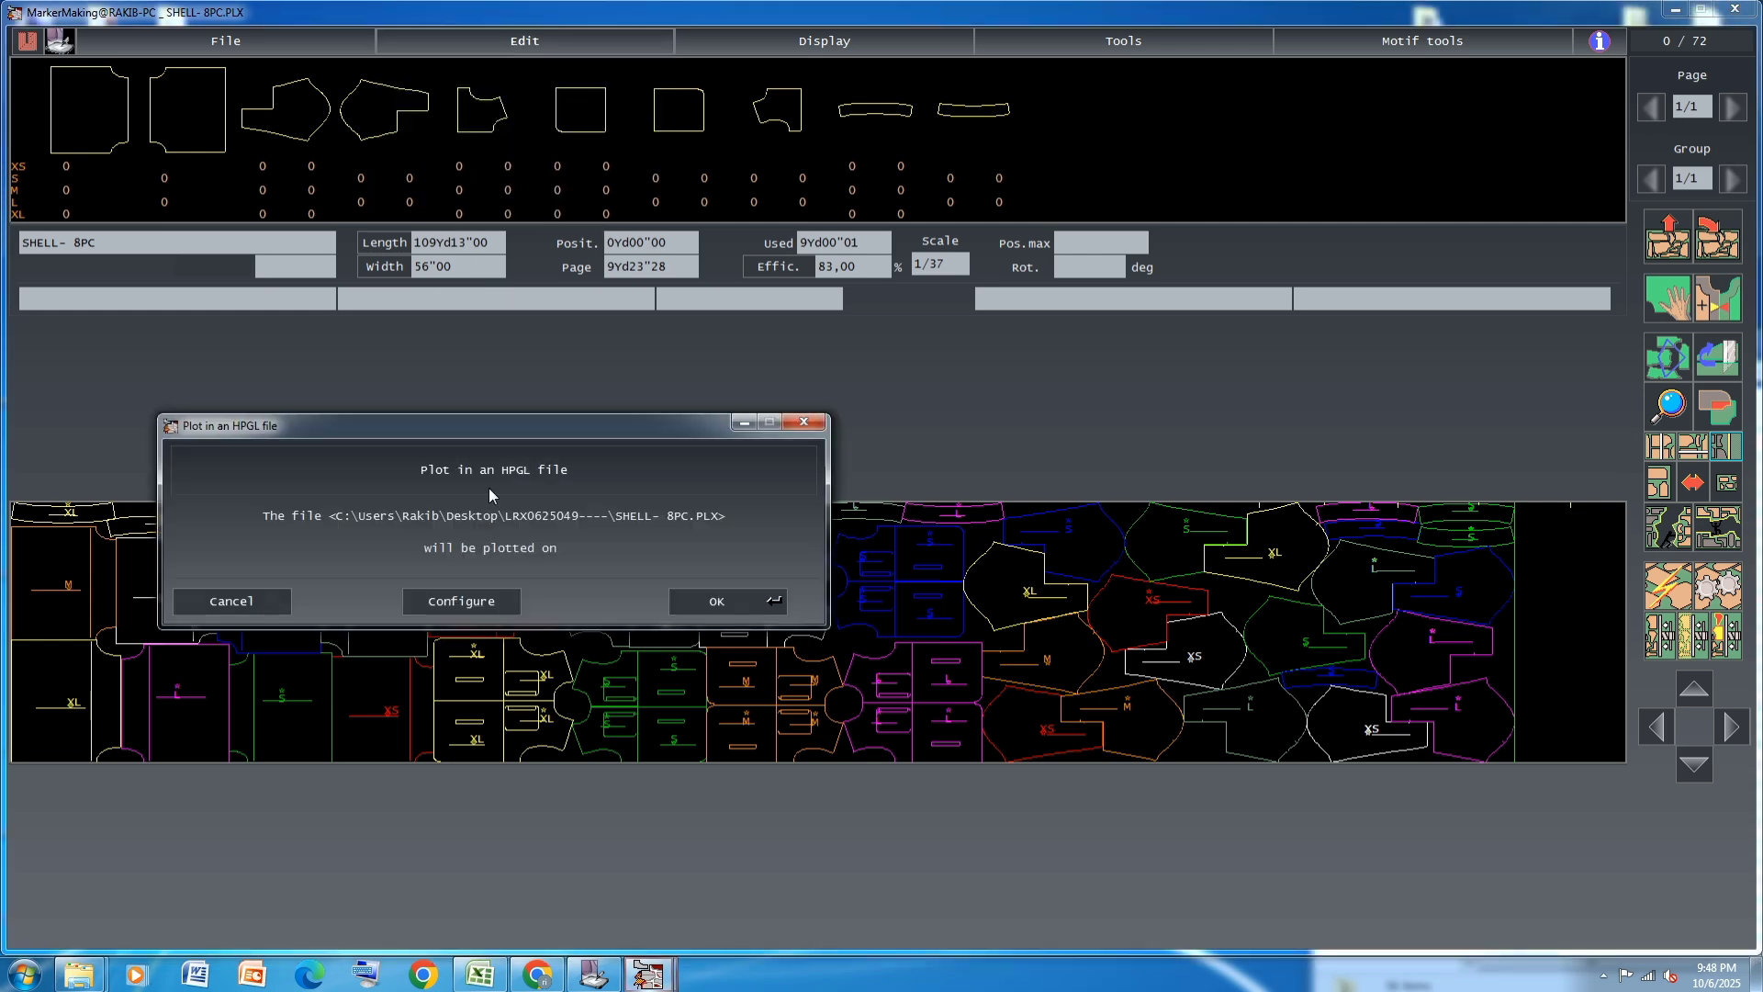
left_click(464, 600)
left_click(799, 591)
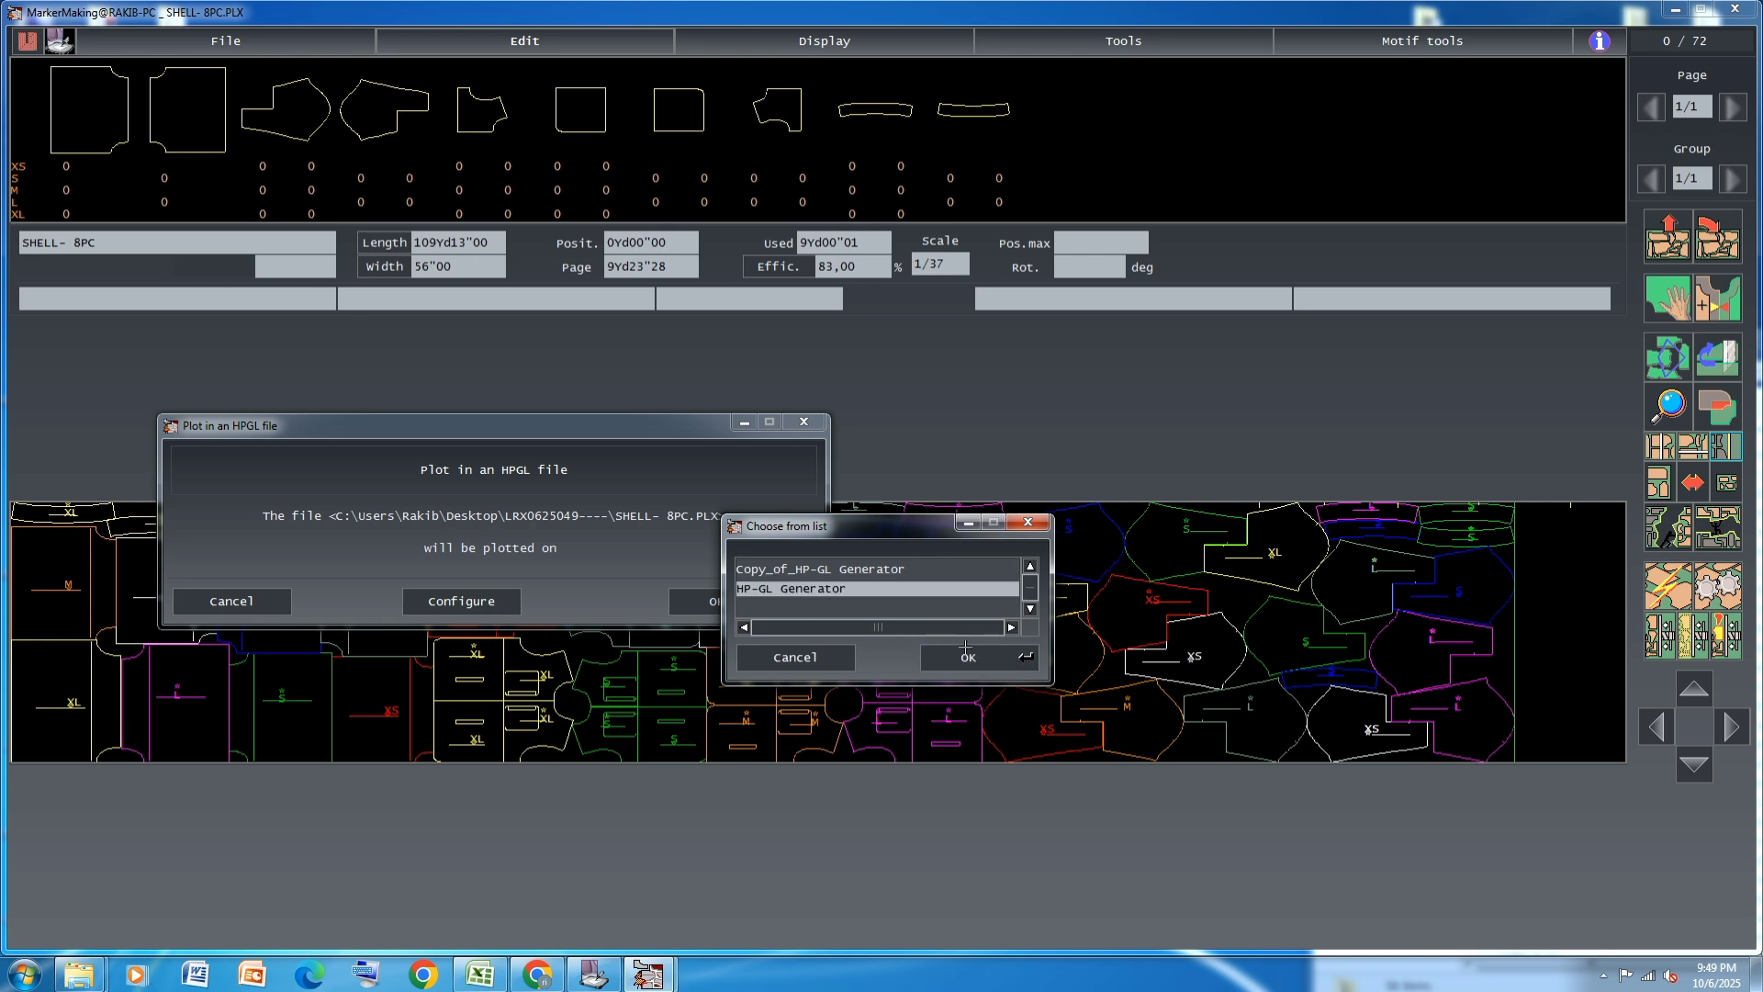
left_click(978, 657)
left_click(726, 601)
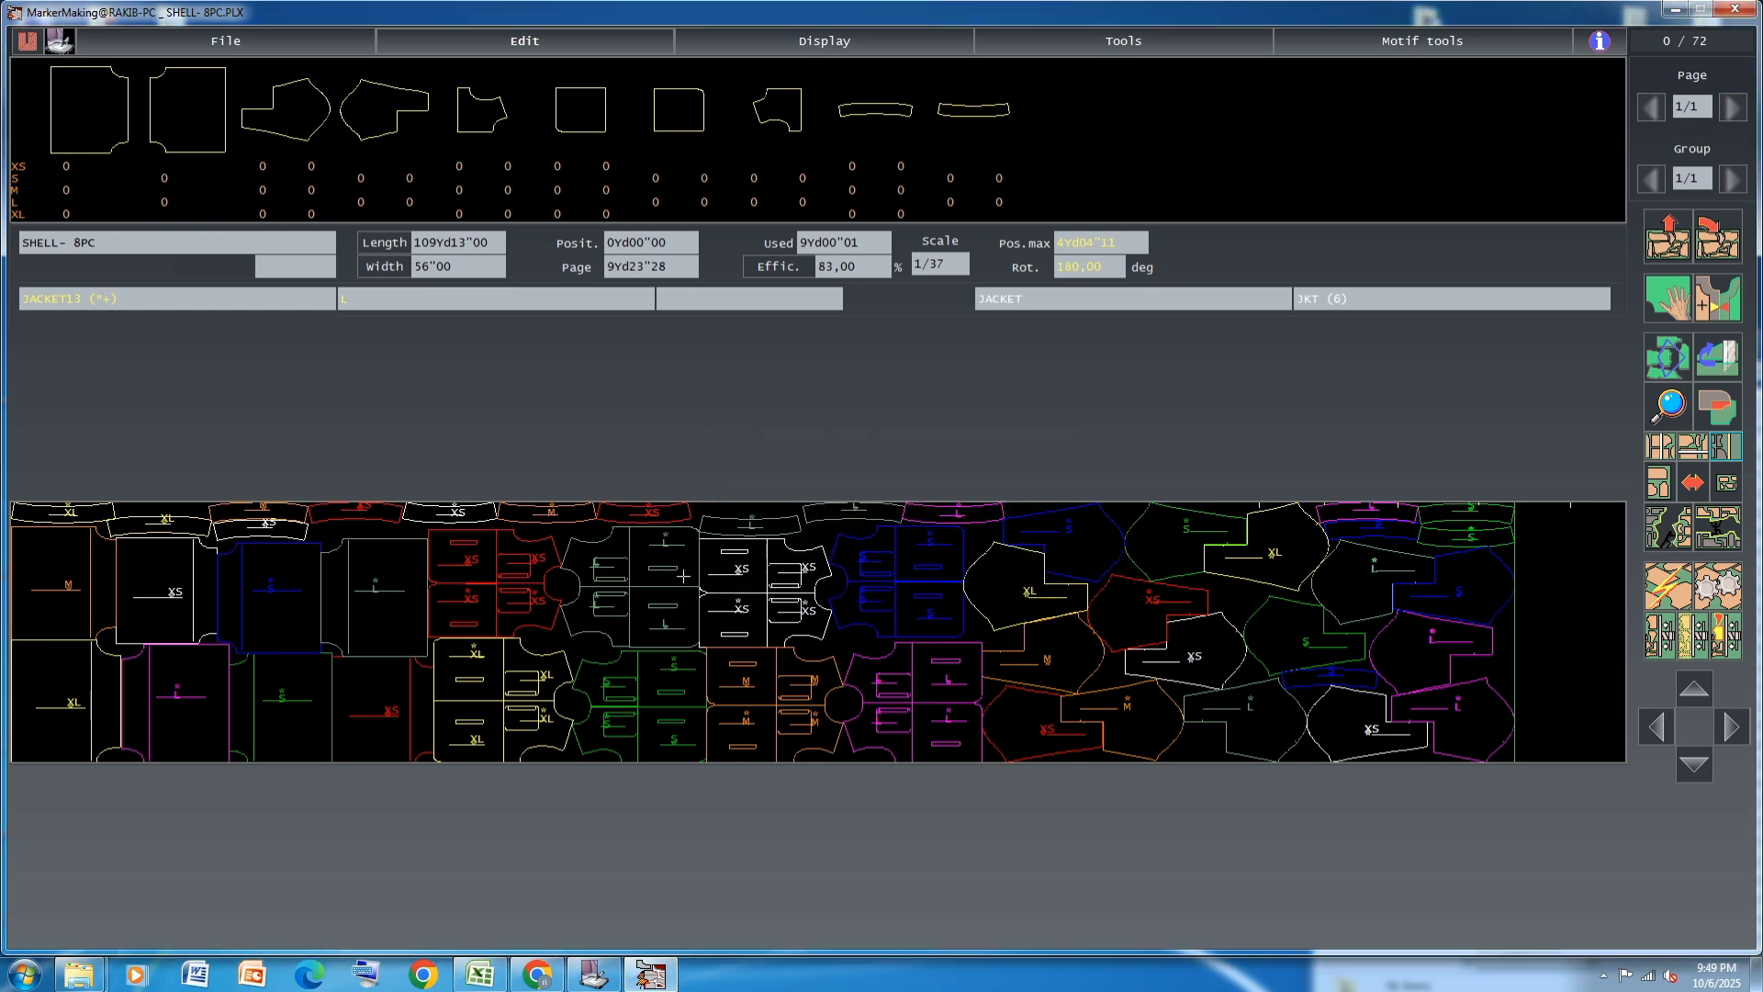
Save the SHELL- 8PC marker and close the marker-making window, confirming the save
key("ctrl+s")
key("Return")
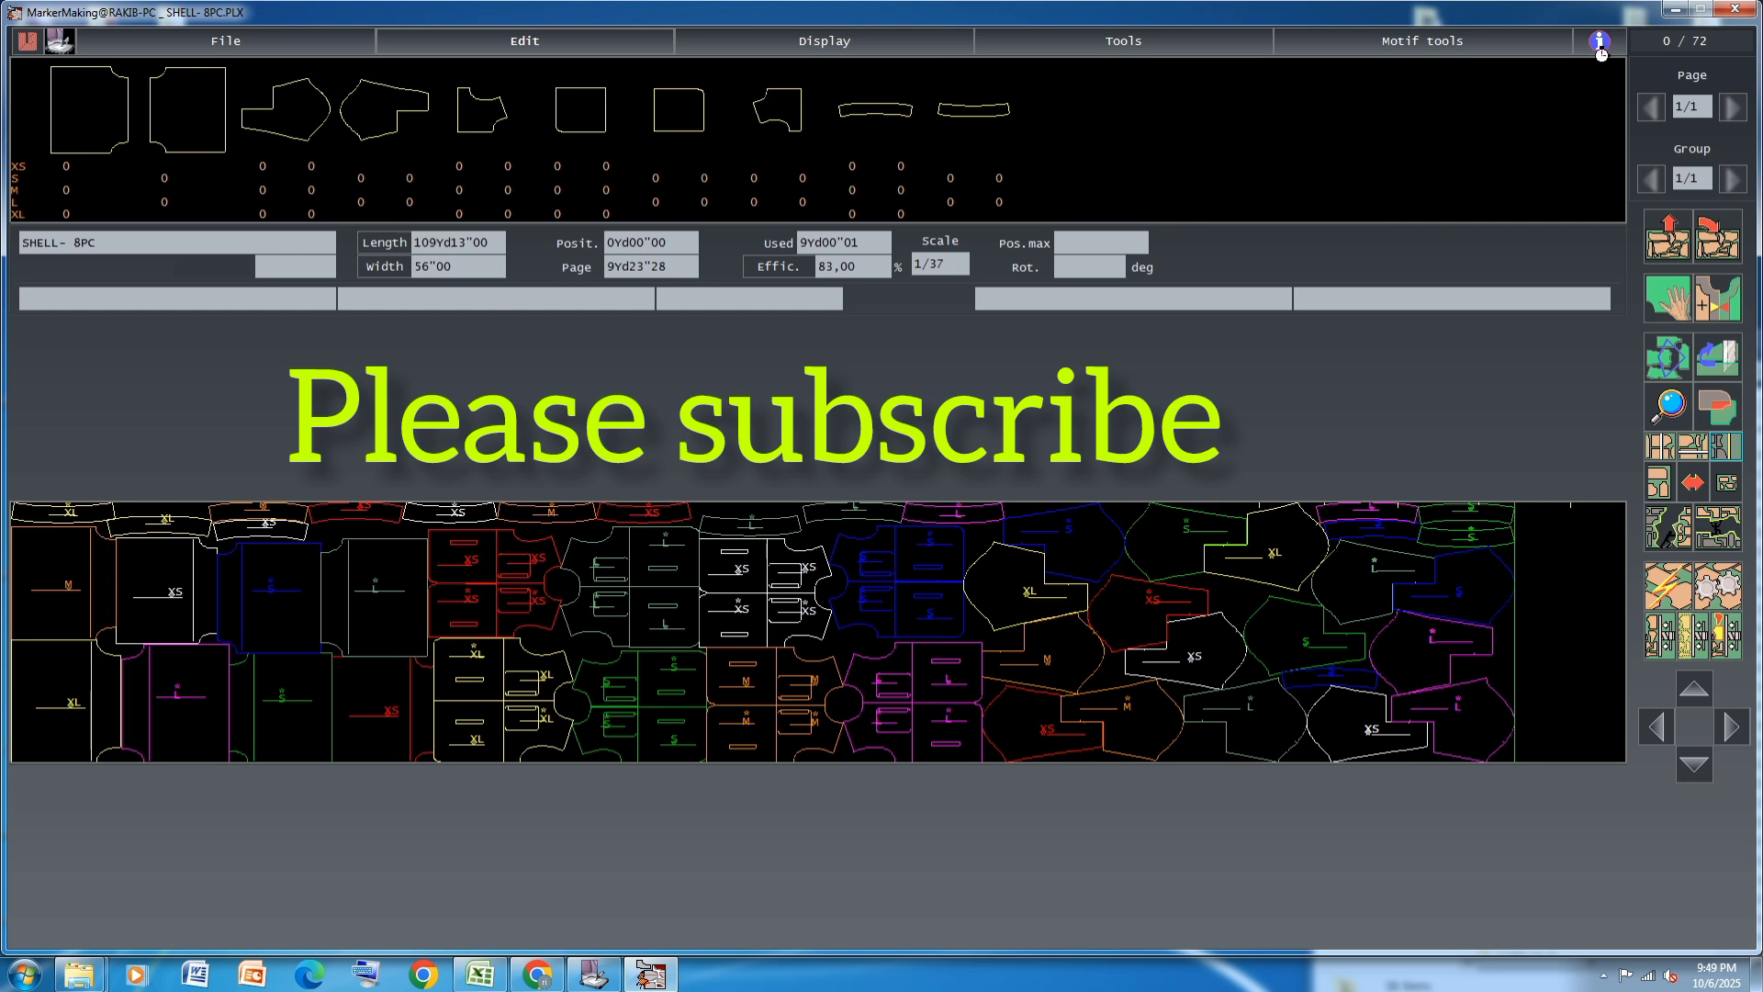
left_click(1735, 10)
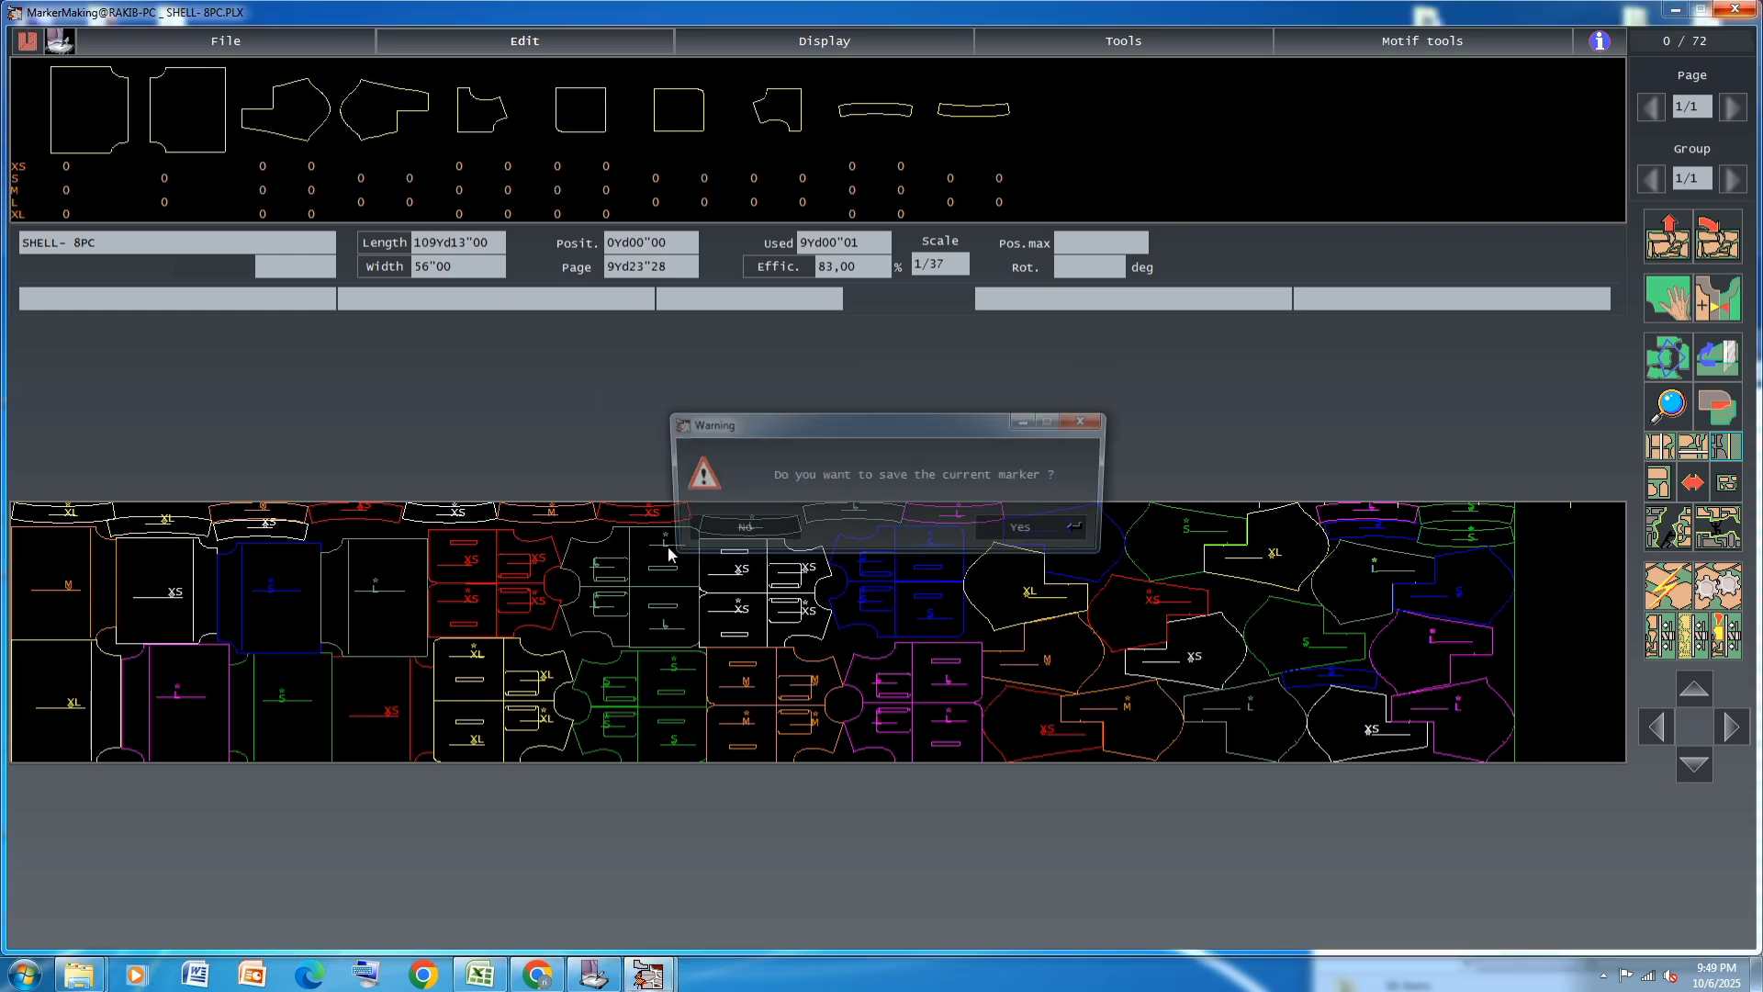
left_click(1057, 531)
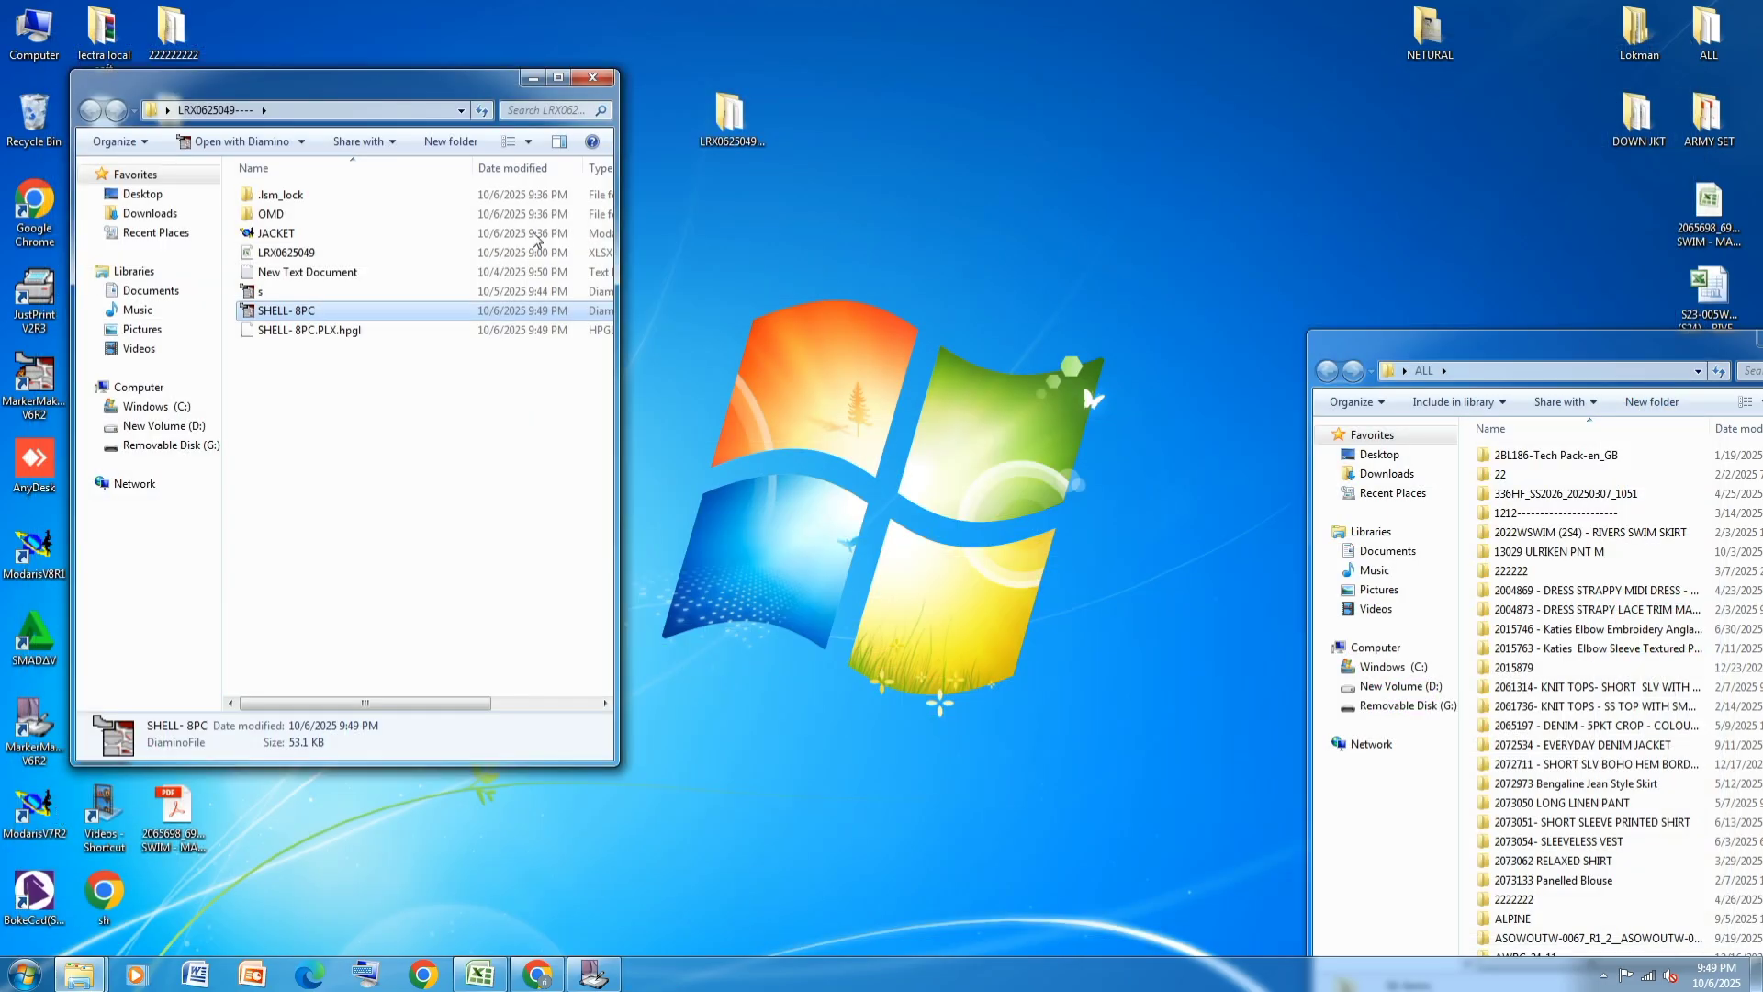
Delete the old marker file s from the LRX0625049---- folder and move the folder window clear of the desktop shortcuts
left_click(265, 294)
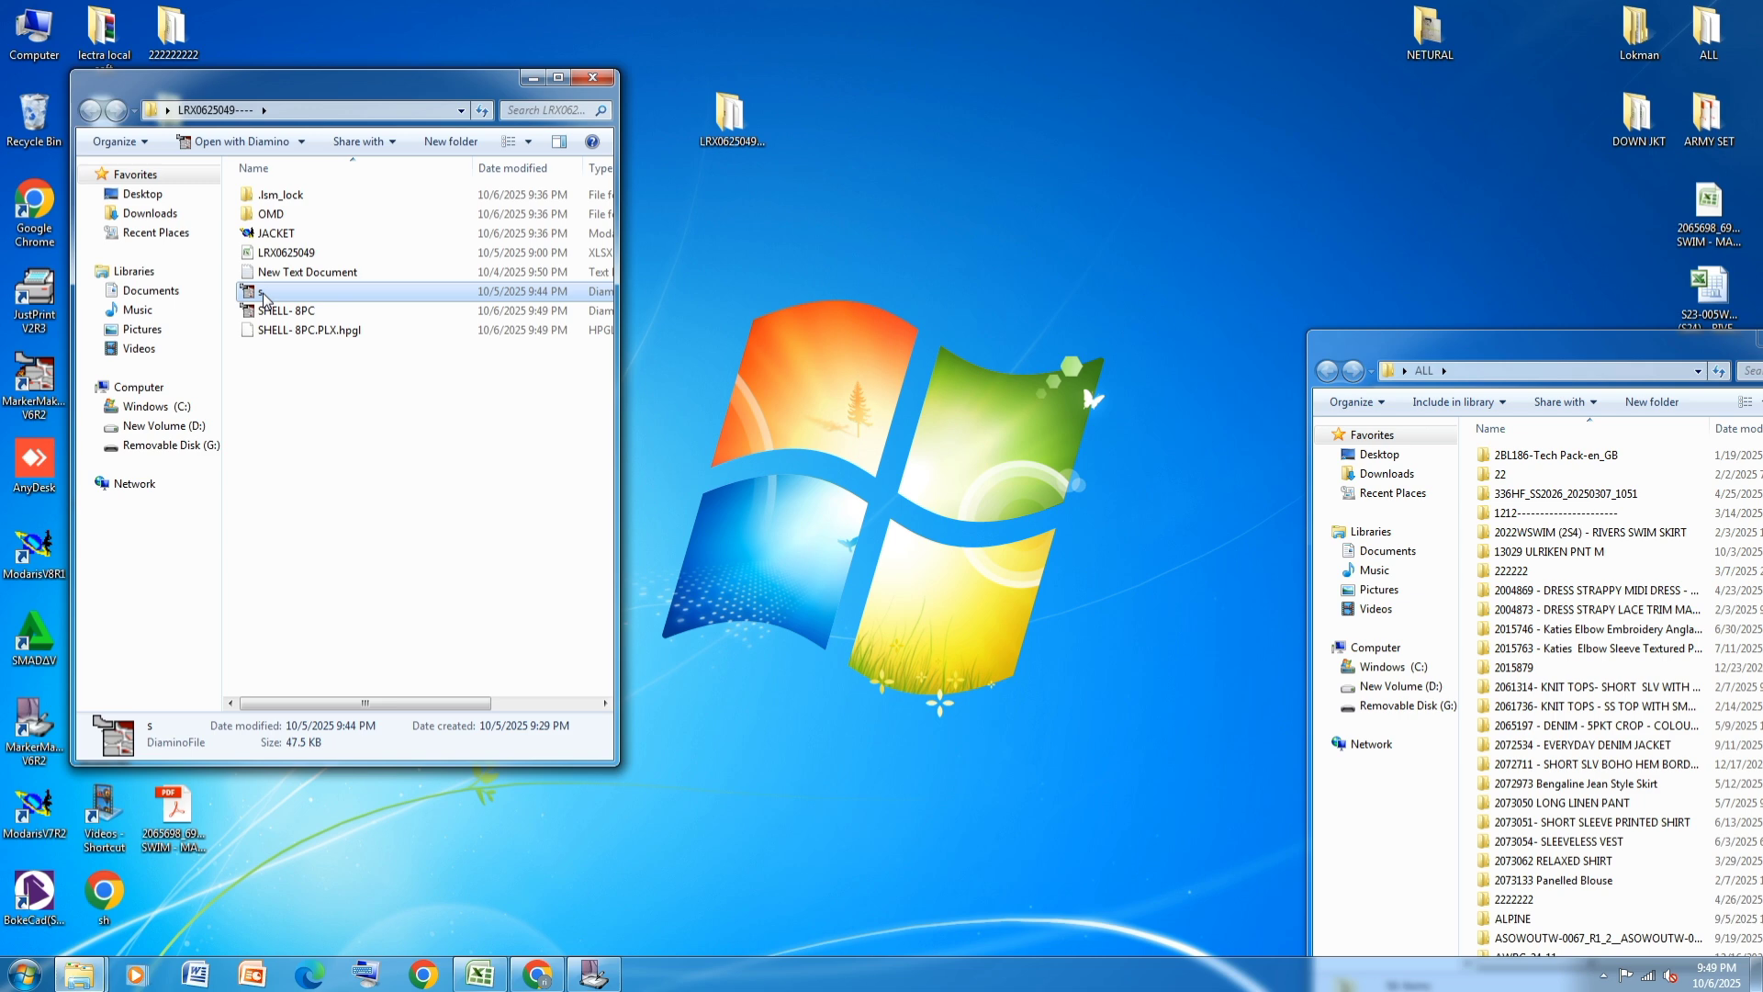
key("Delete")
left_click(952, 560)
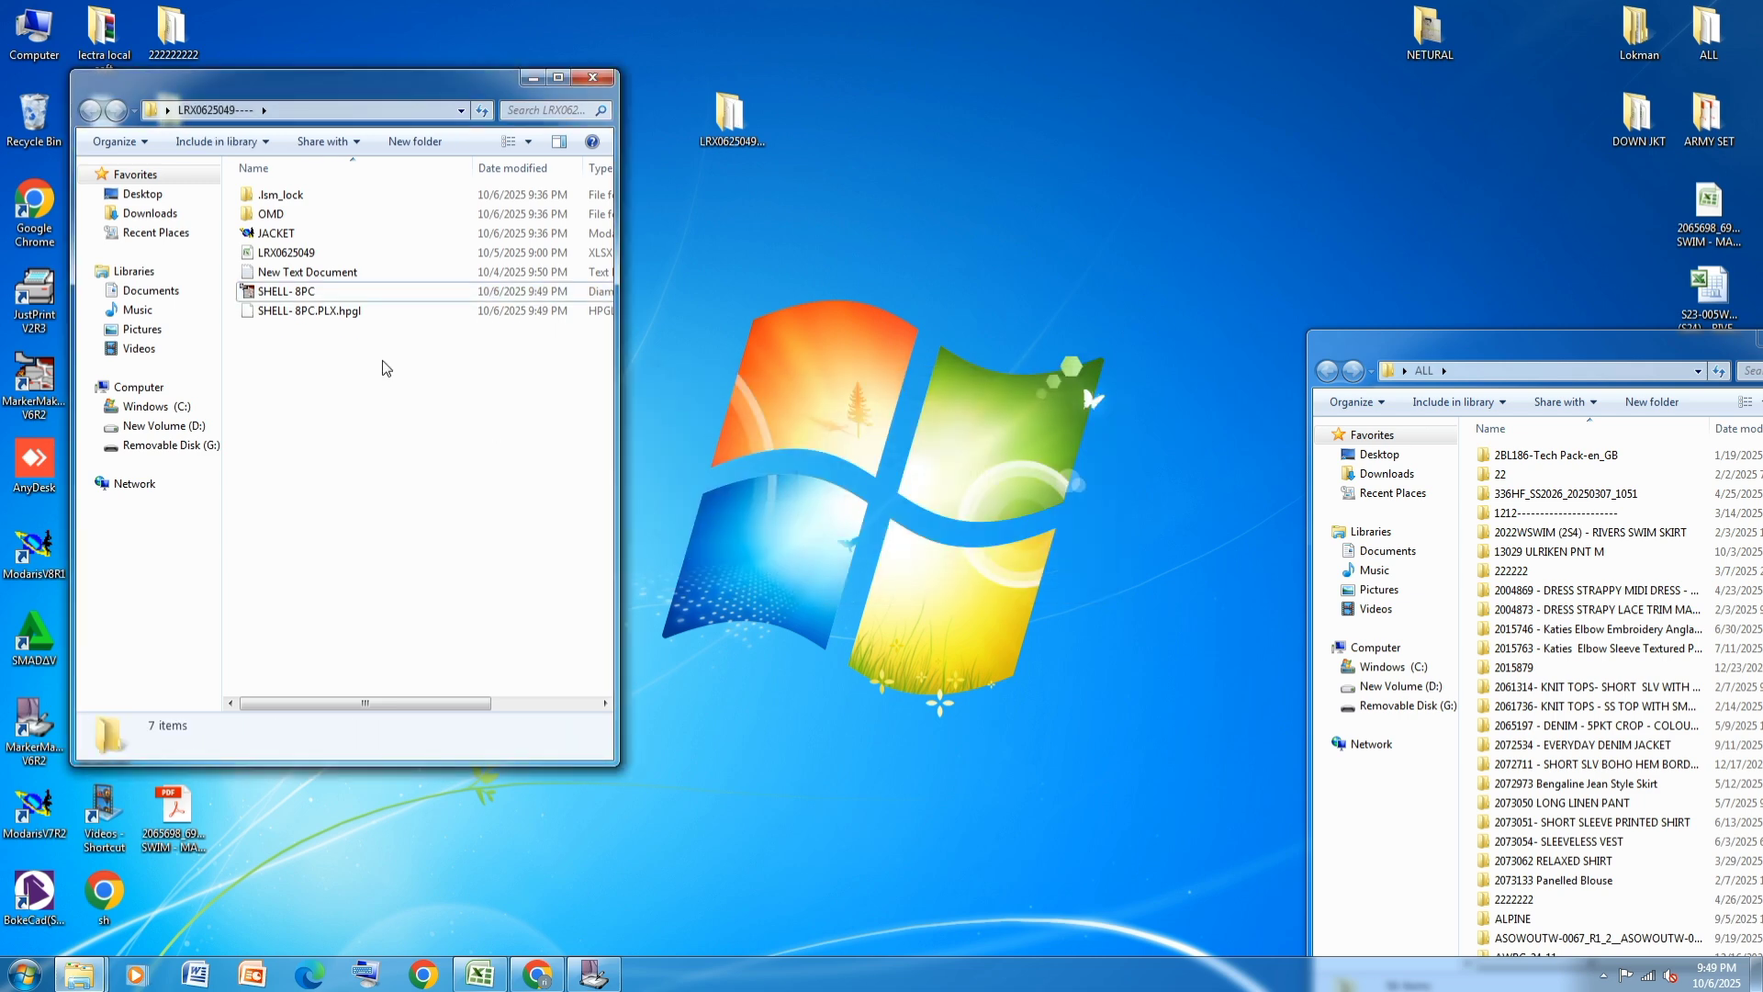
left_click_drag(260, 79, 767, 75)
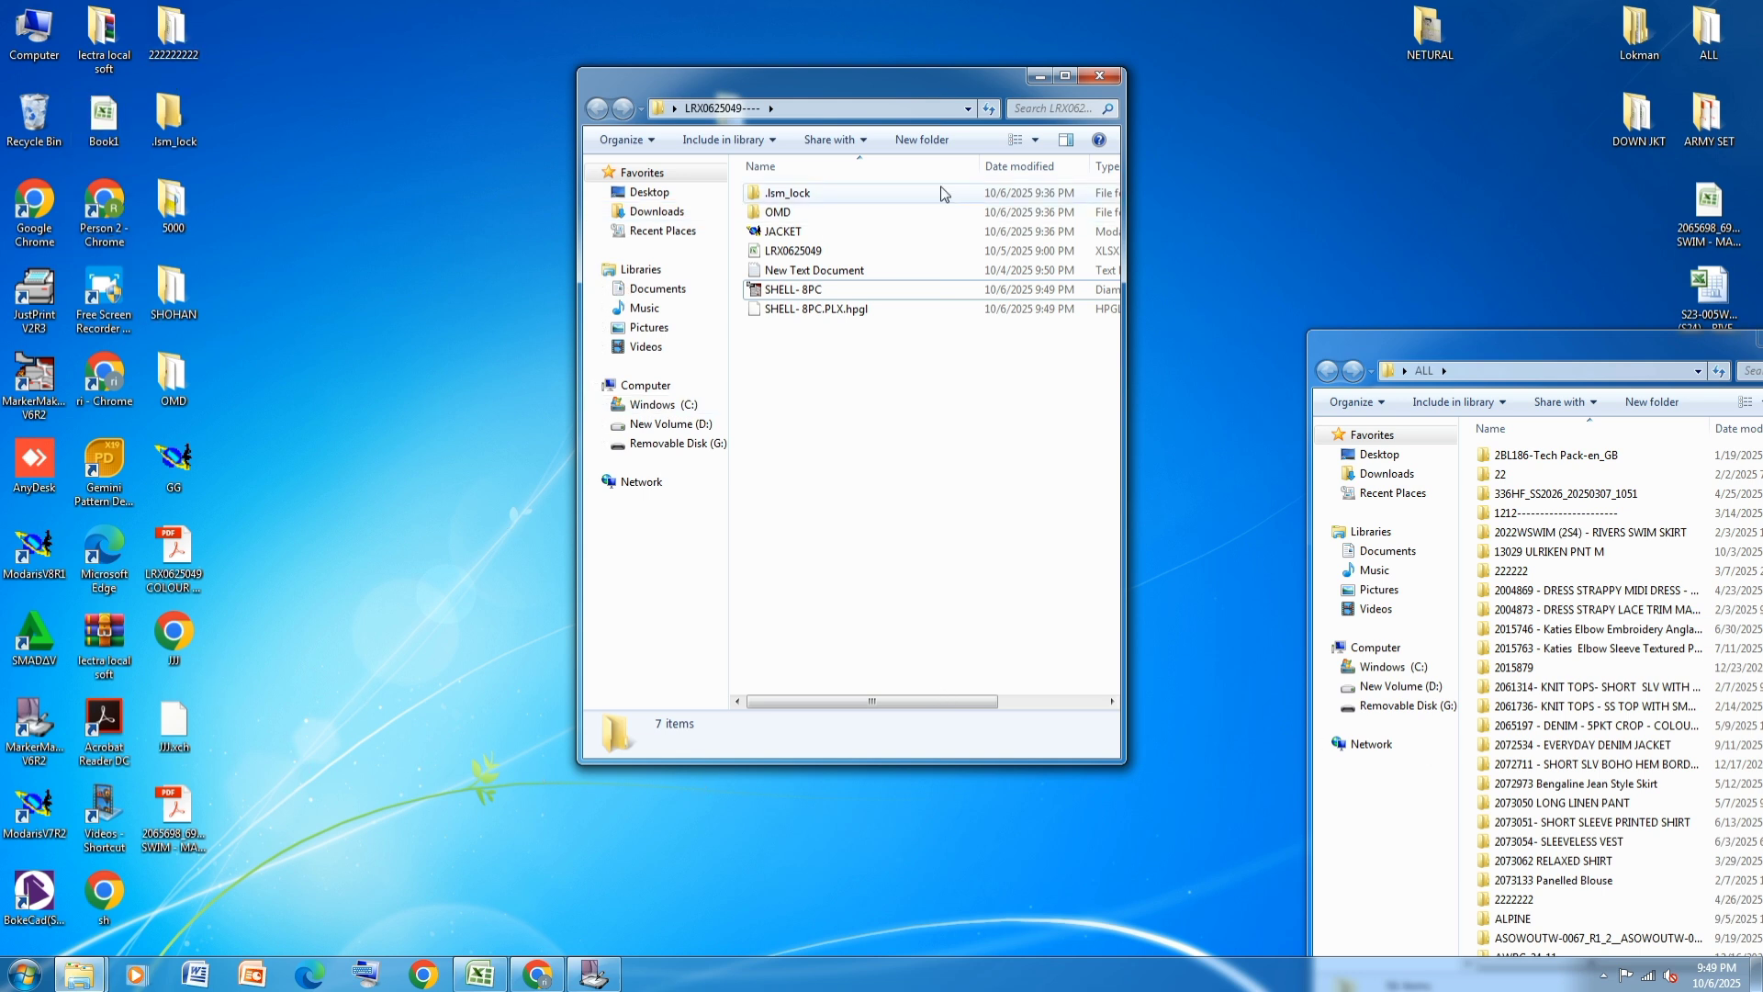
left_click_drag(959, 80, 1015, 34)
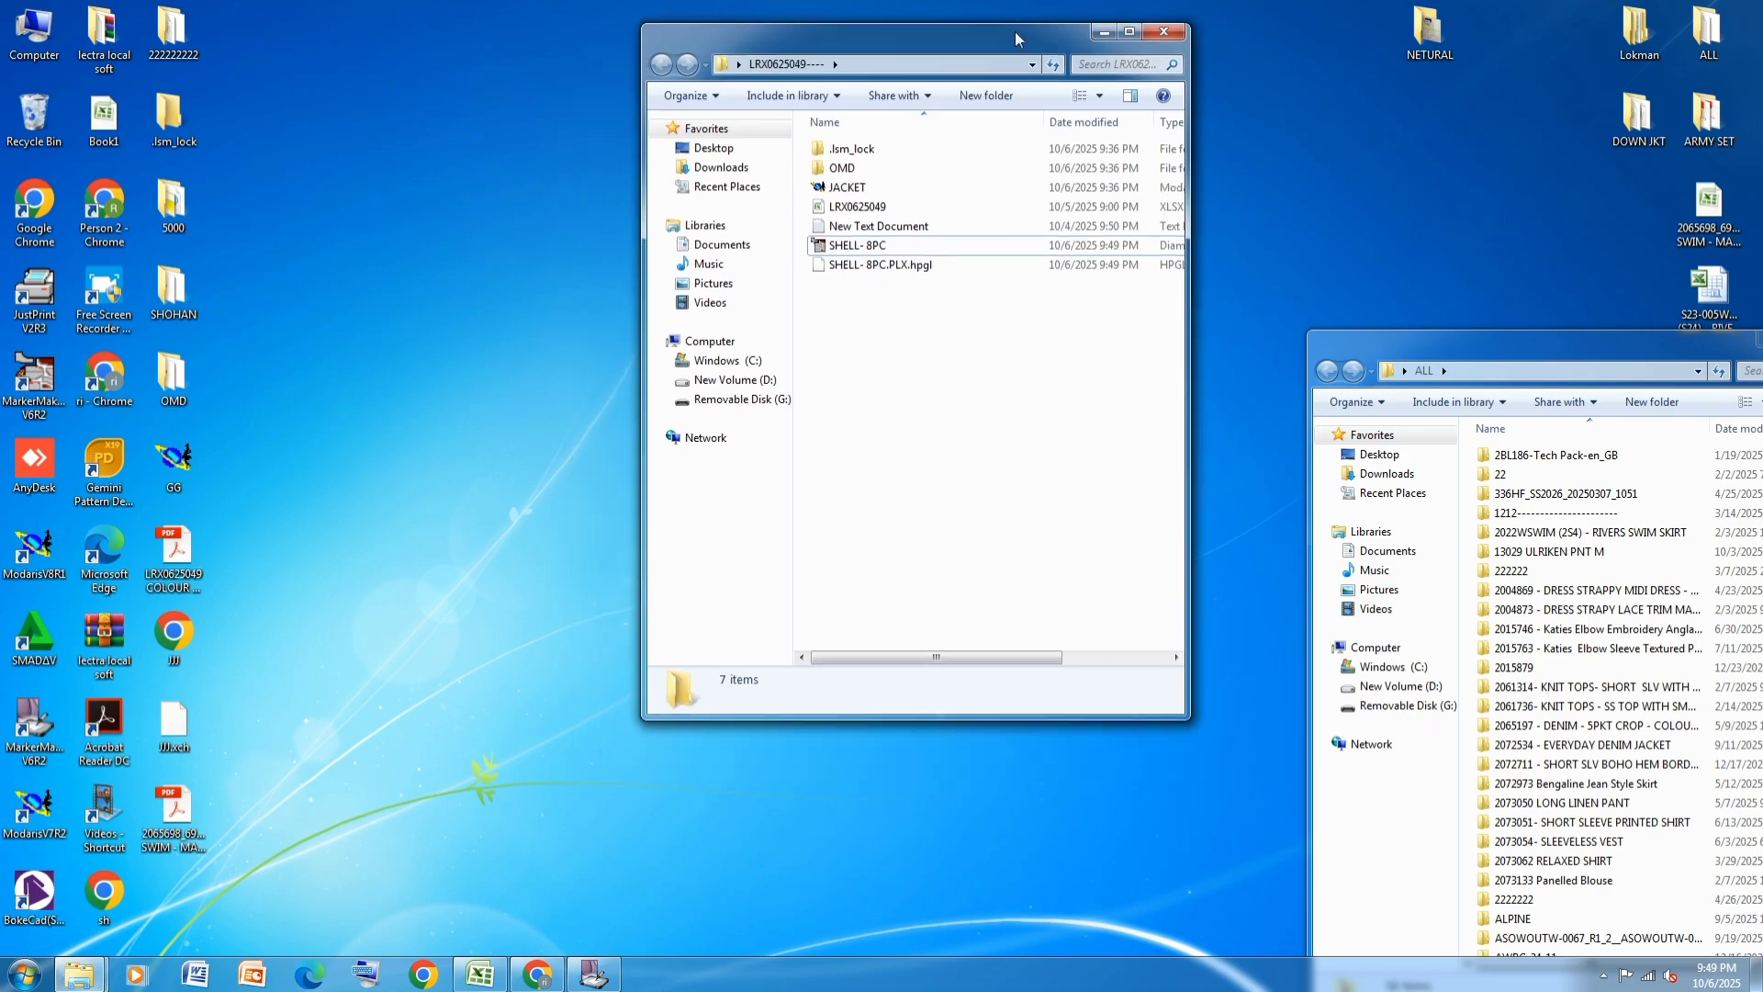
Switch to MarkerManager, set the marker's fabric type to C1 and rename it CONT- 8PC-
left_click(599, 979)
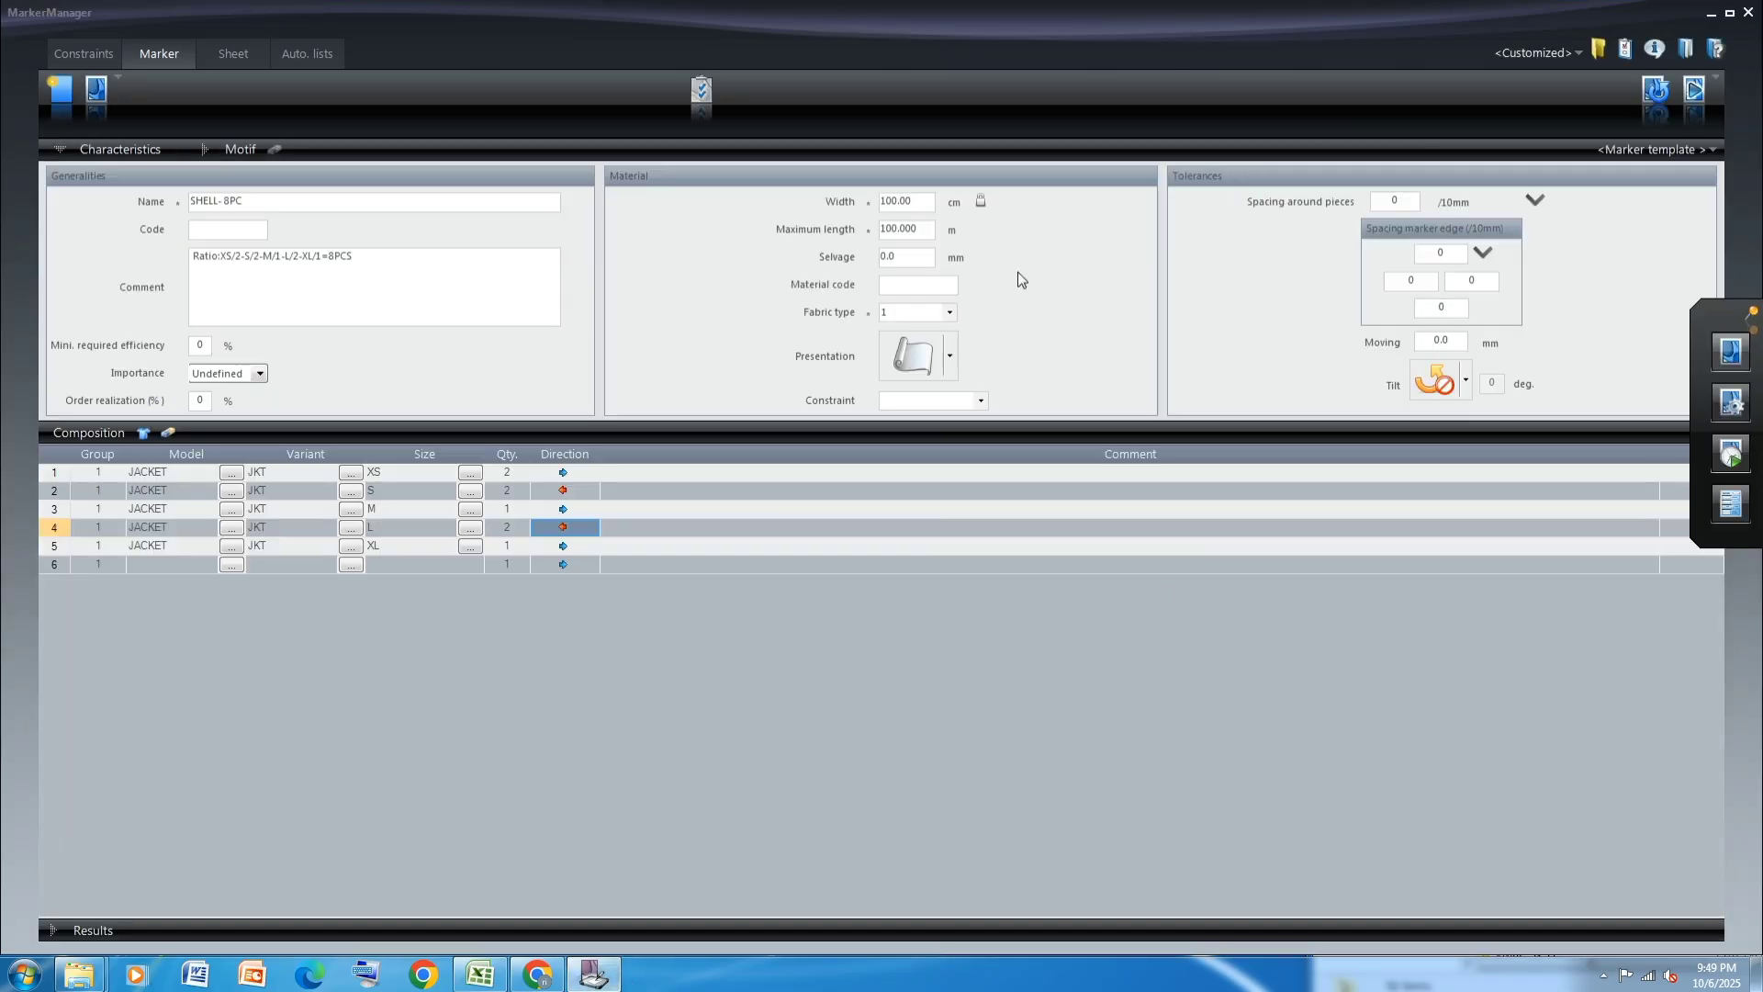
left_click(950, 312)
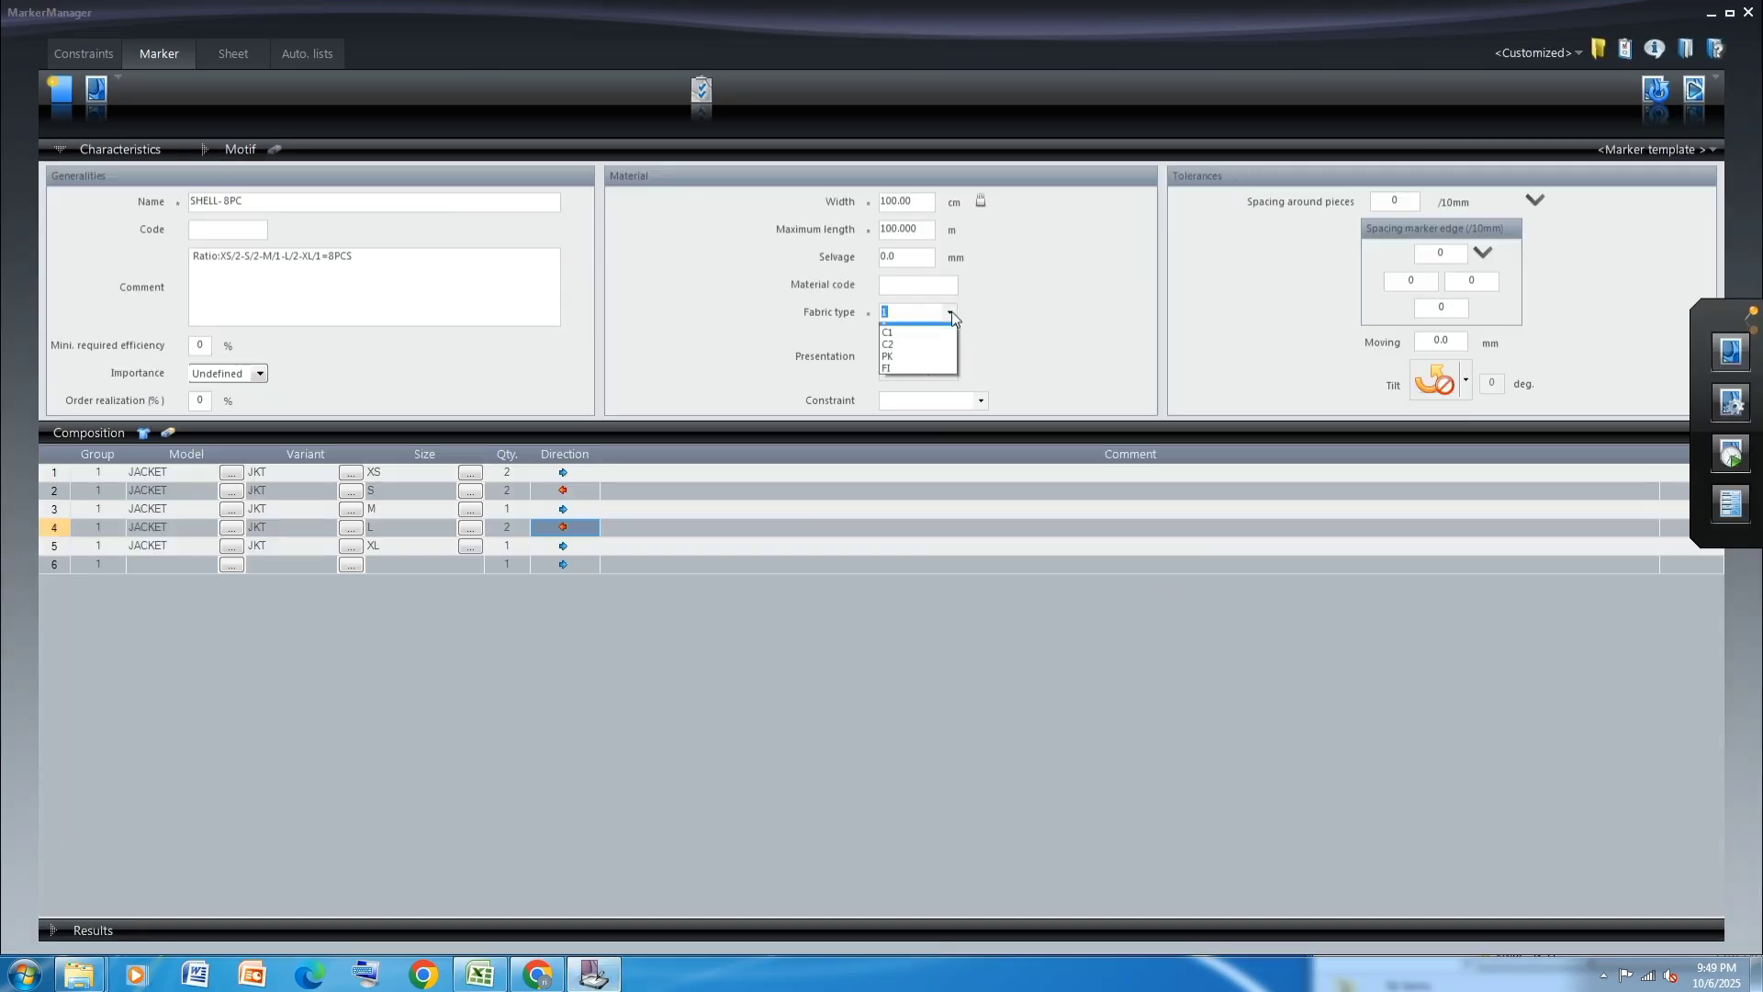
left_click(911, 344)
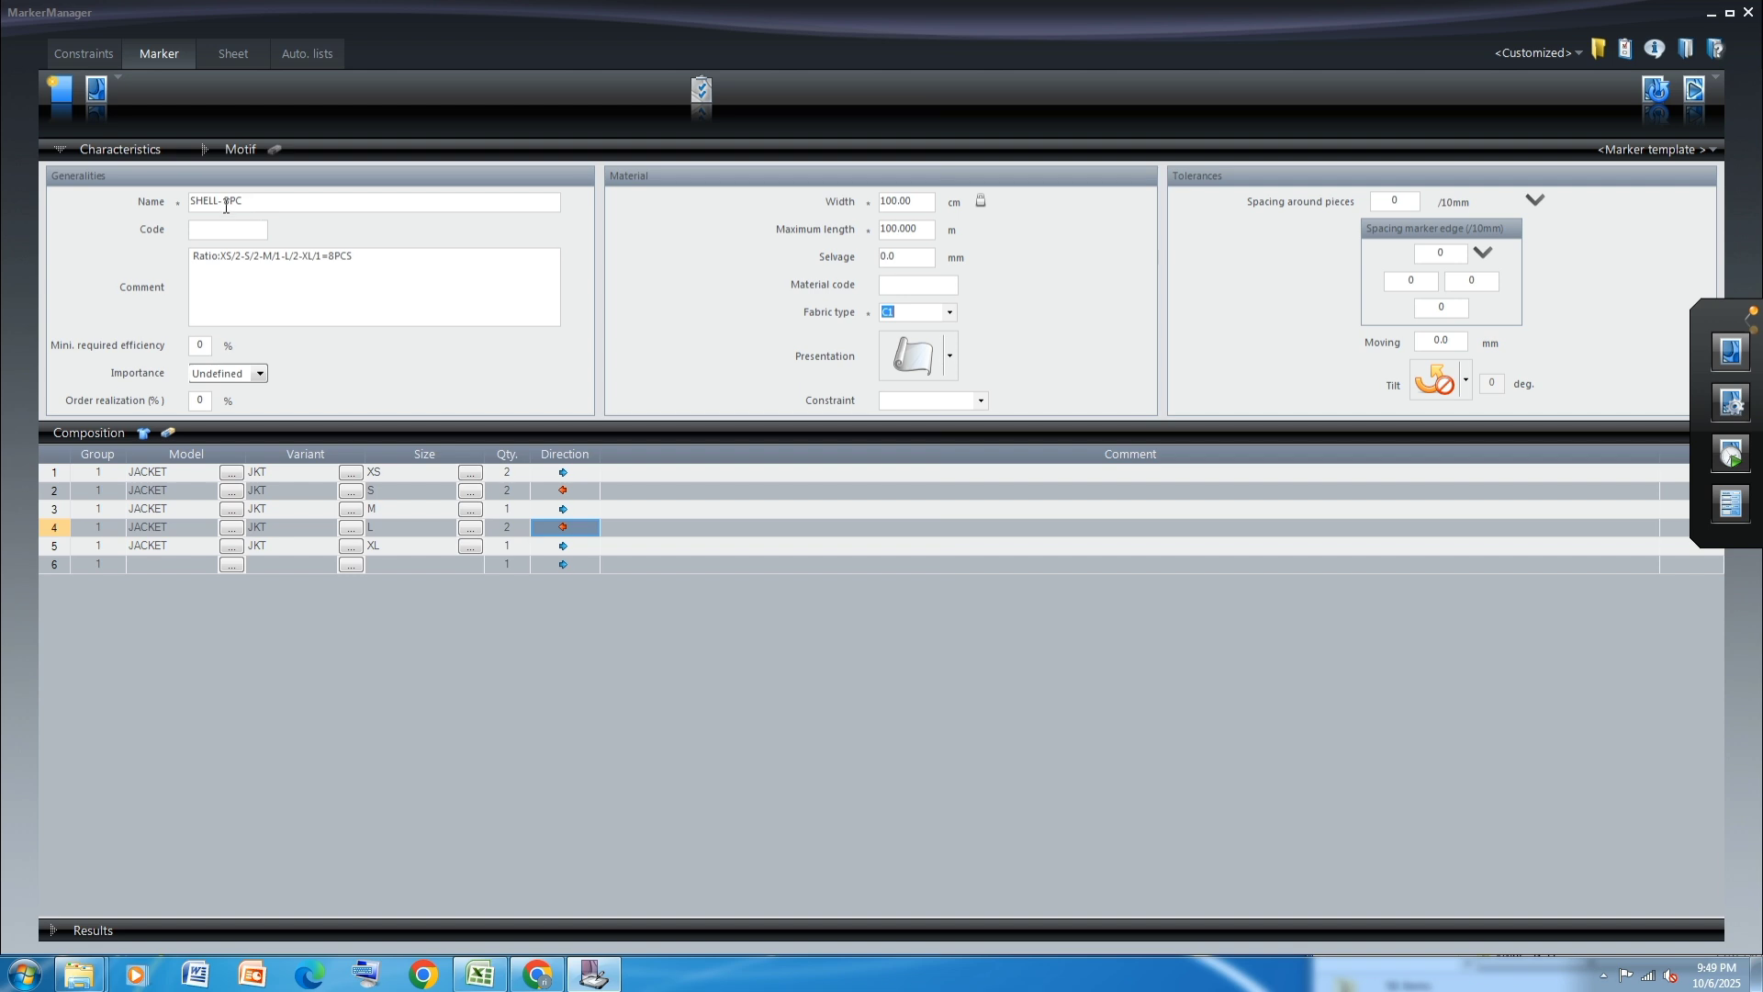
left_click_drag(219, 203, 183, 202)
type("CONT- 8PC-")
Save and generate the CONT- 8PC- marker, and load it as the next marker in MarkerMaking
left_click(1731, 351)
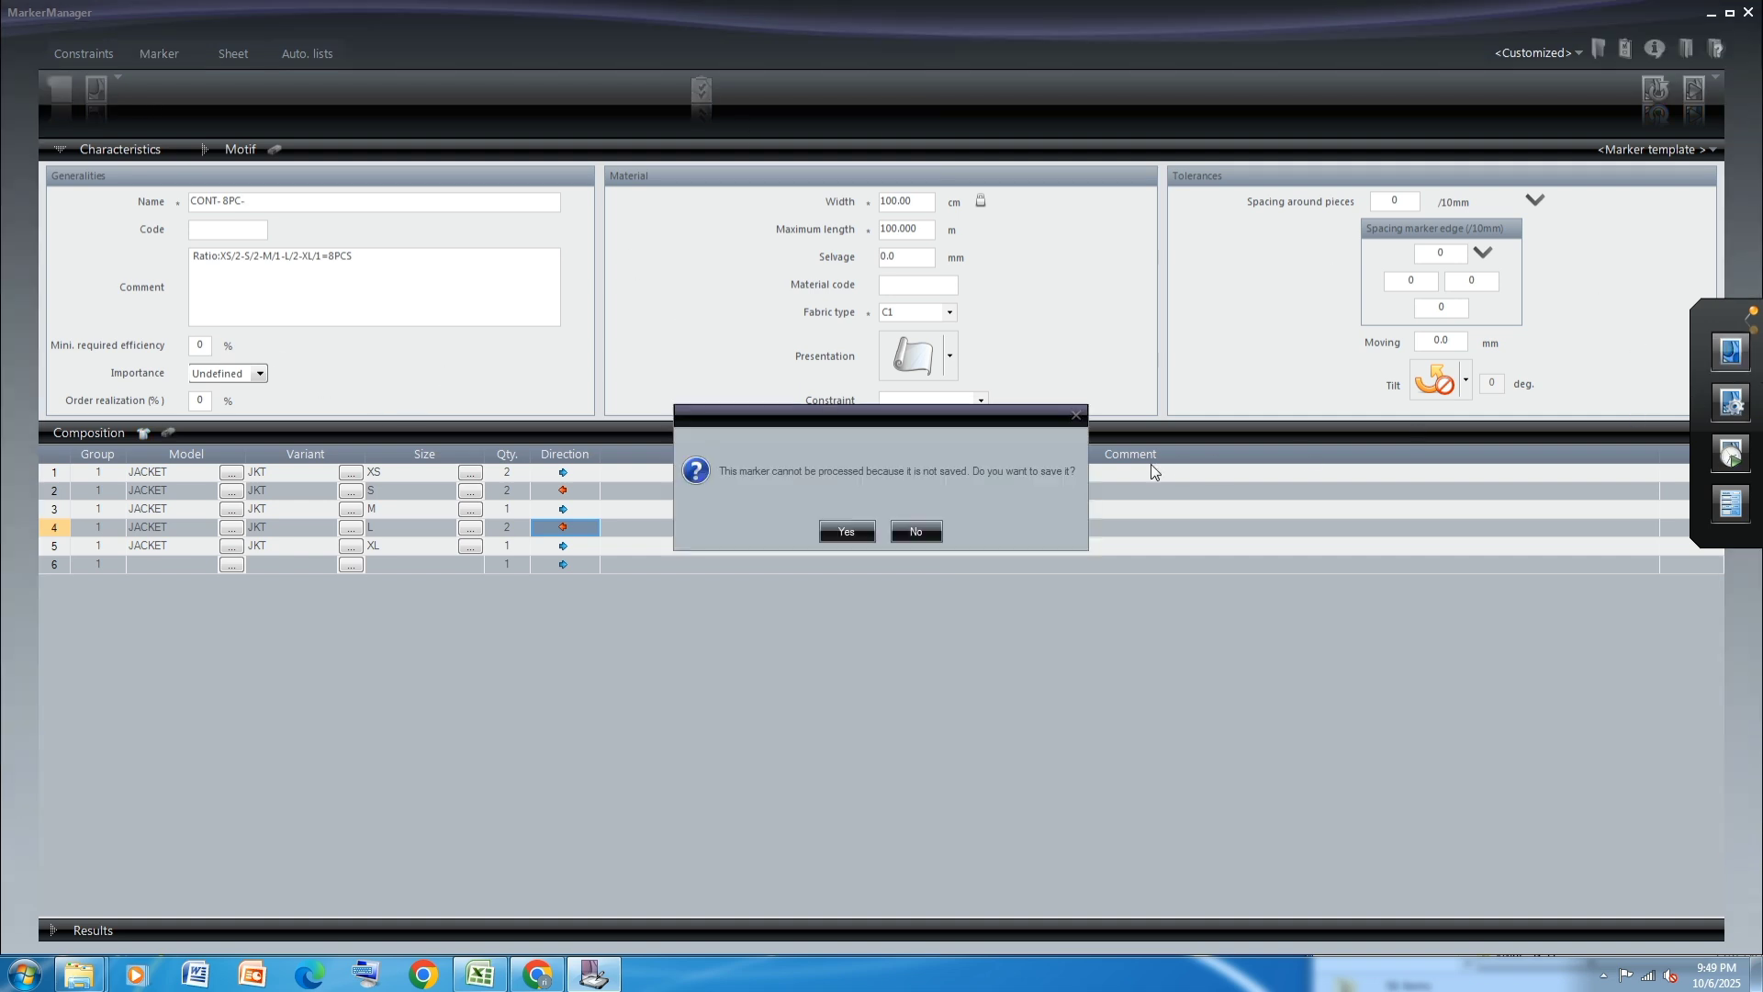
left_click(845, 533)
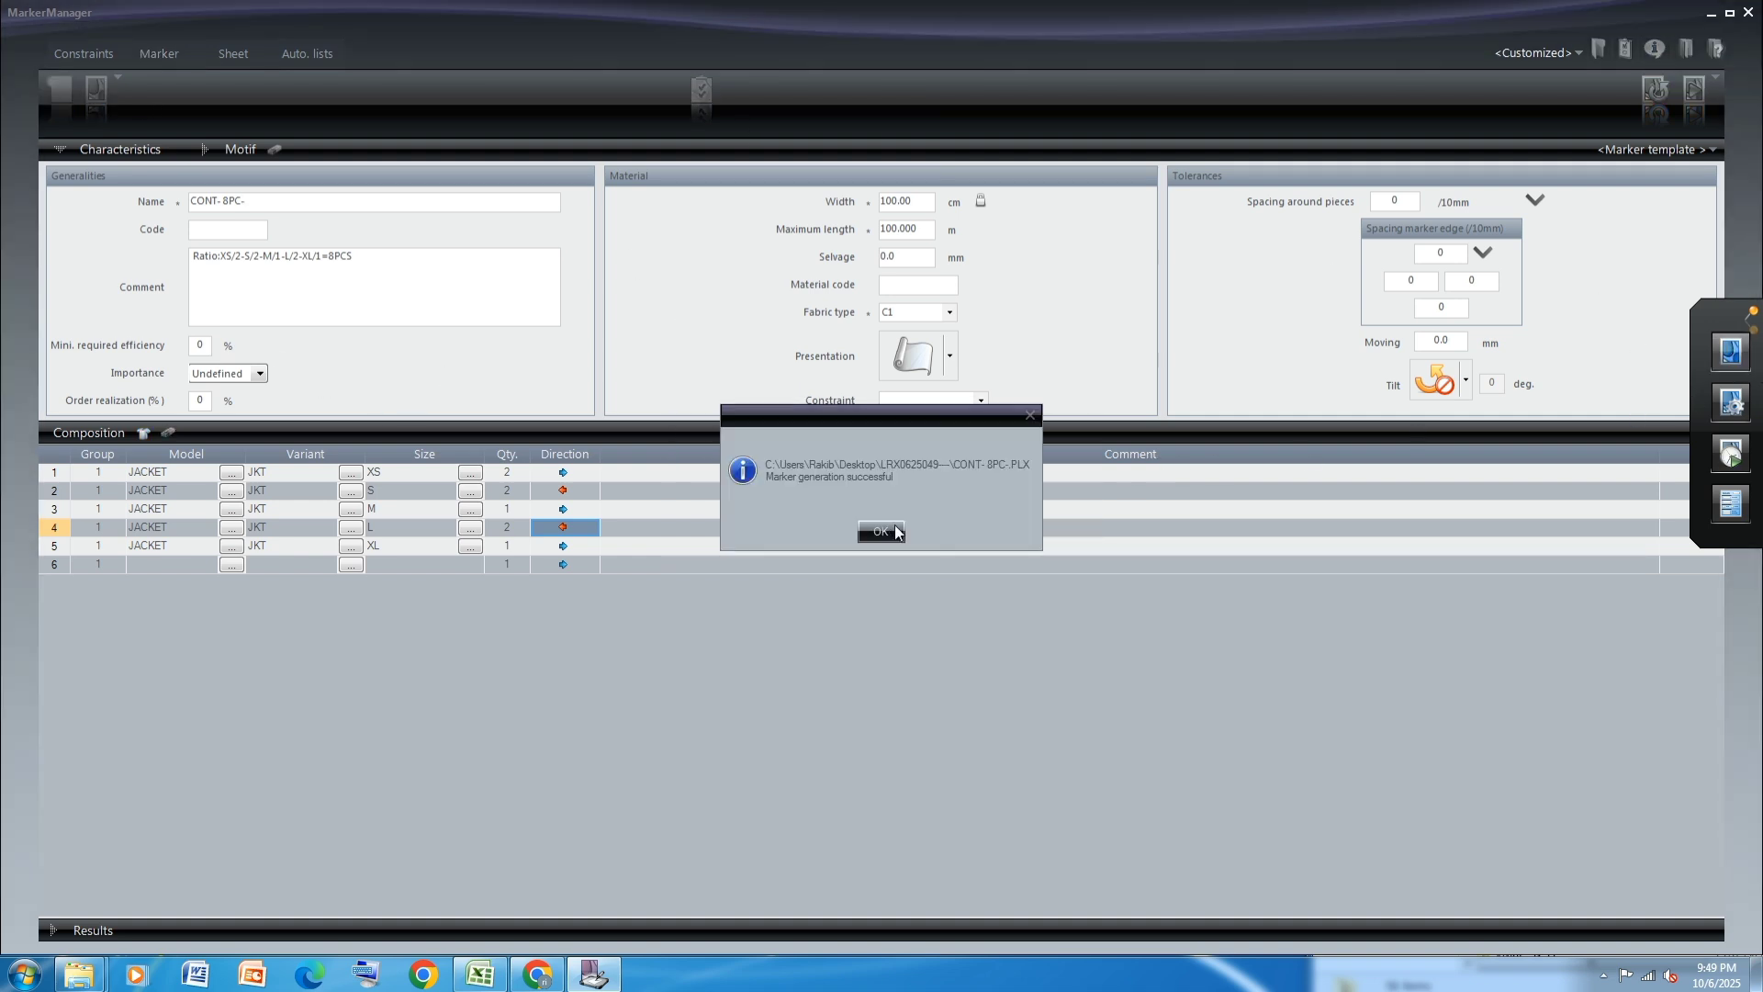
left_click(886, 530)
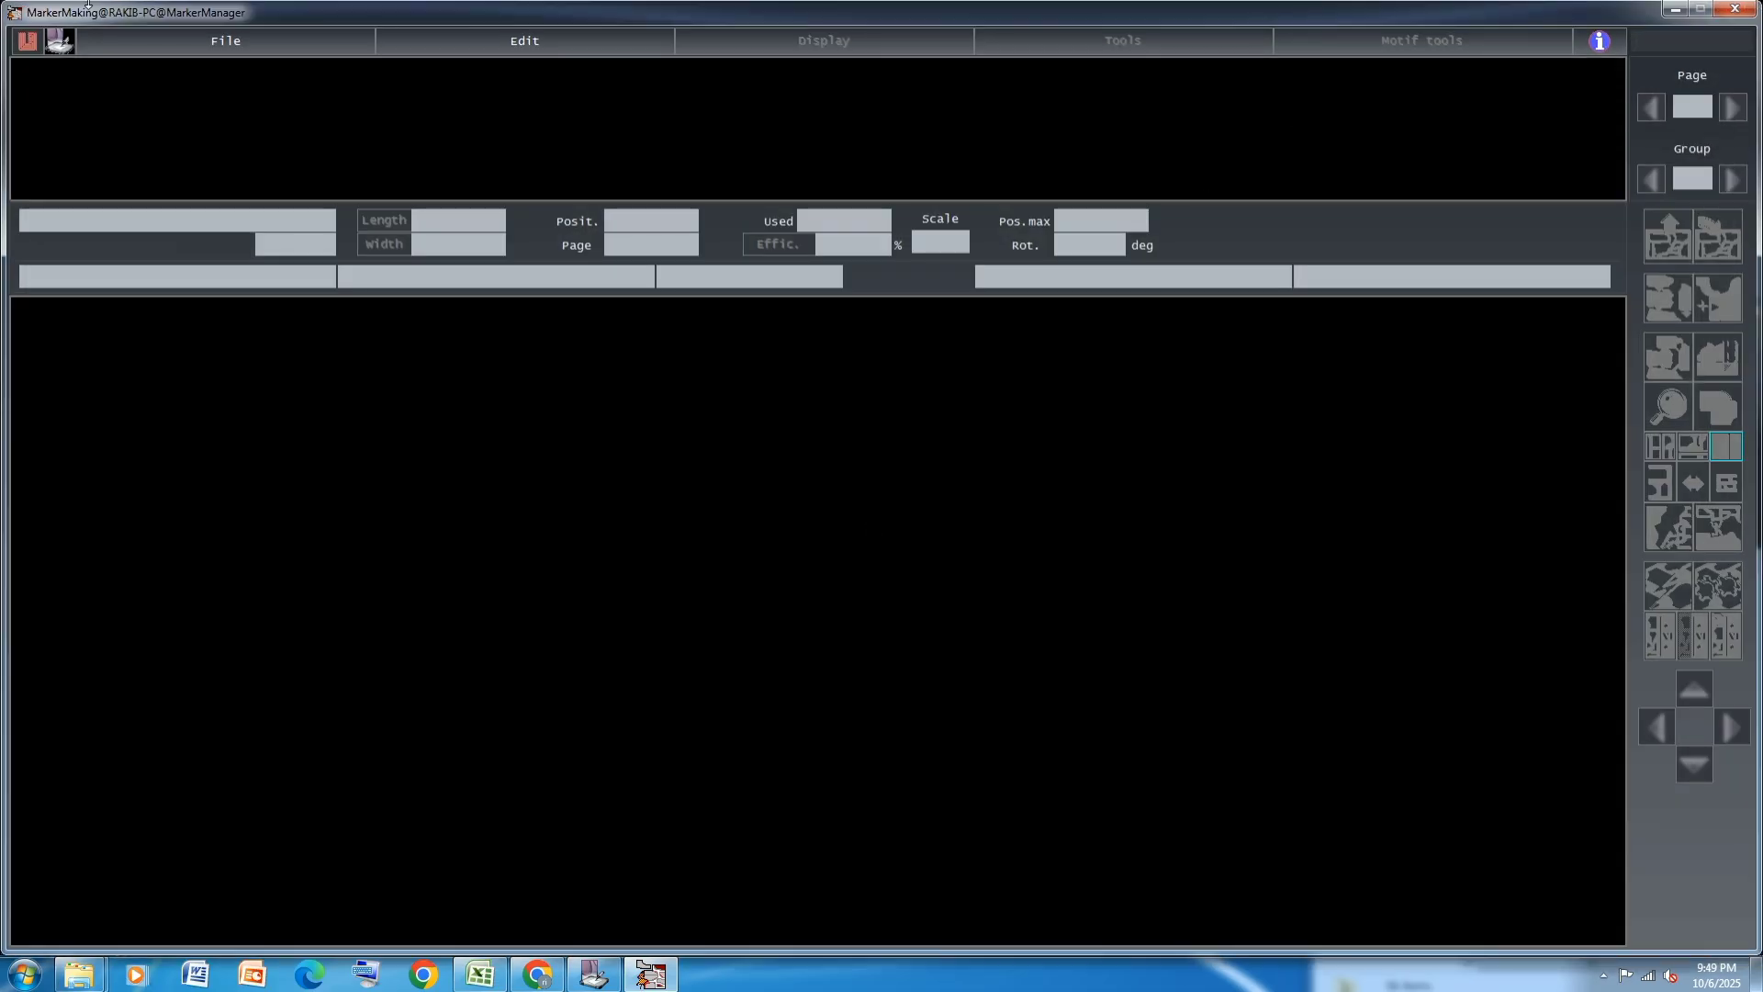
left_click(167, 48)
mouse_move(193, 66)
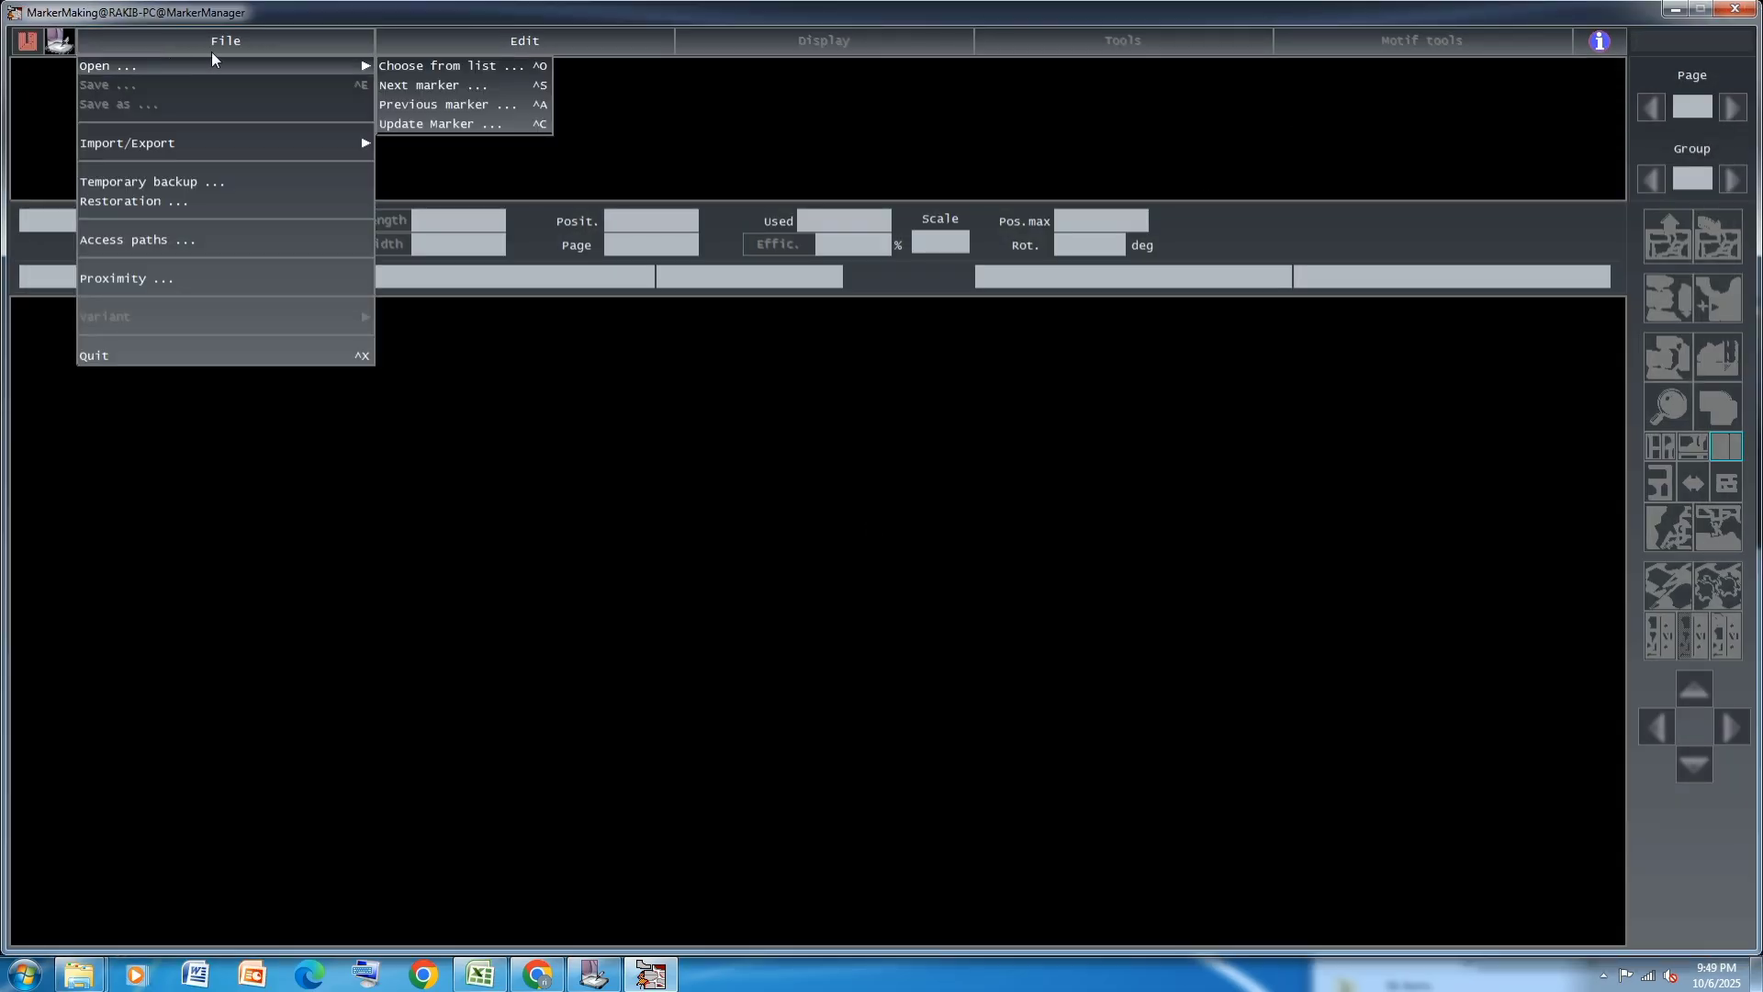
left_click(419, 84)
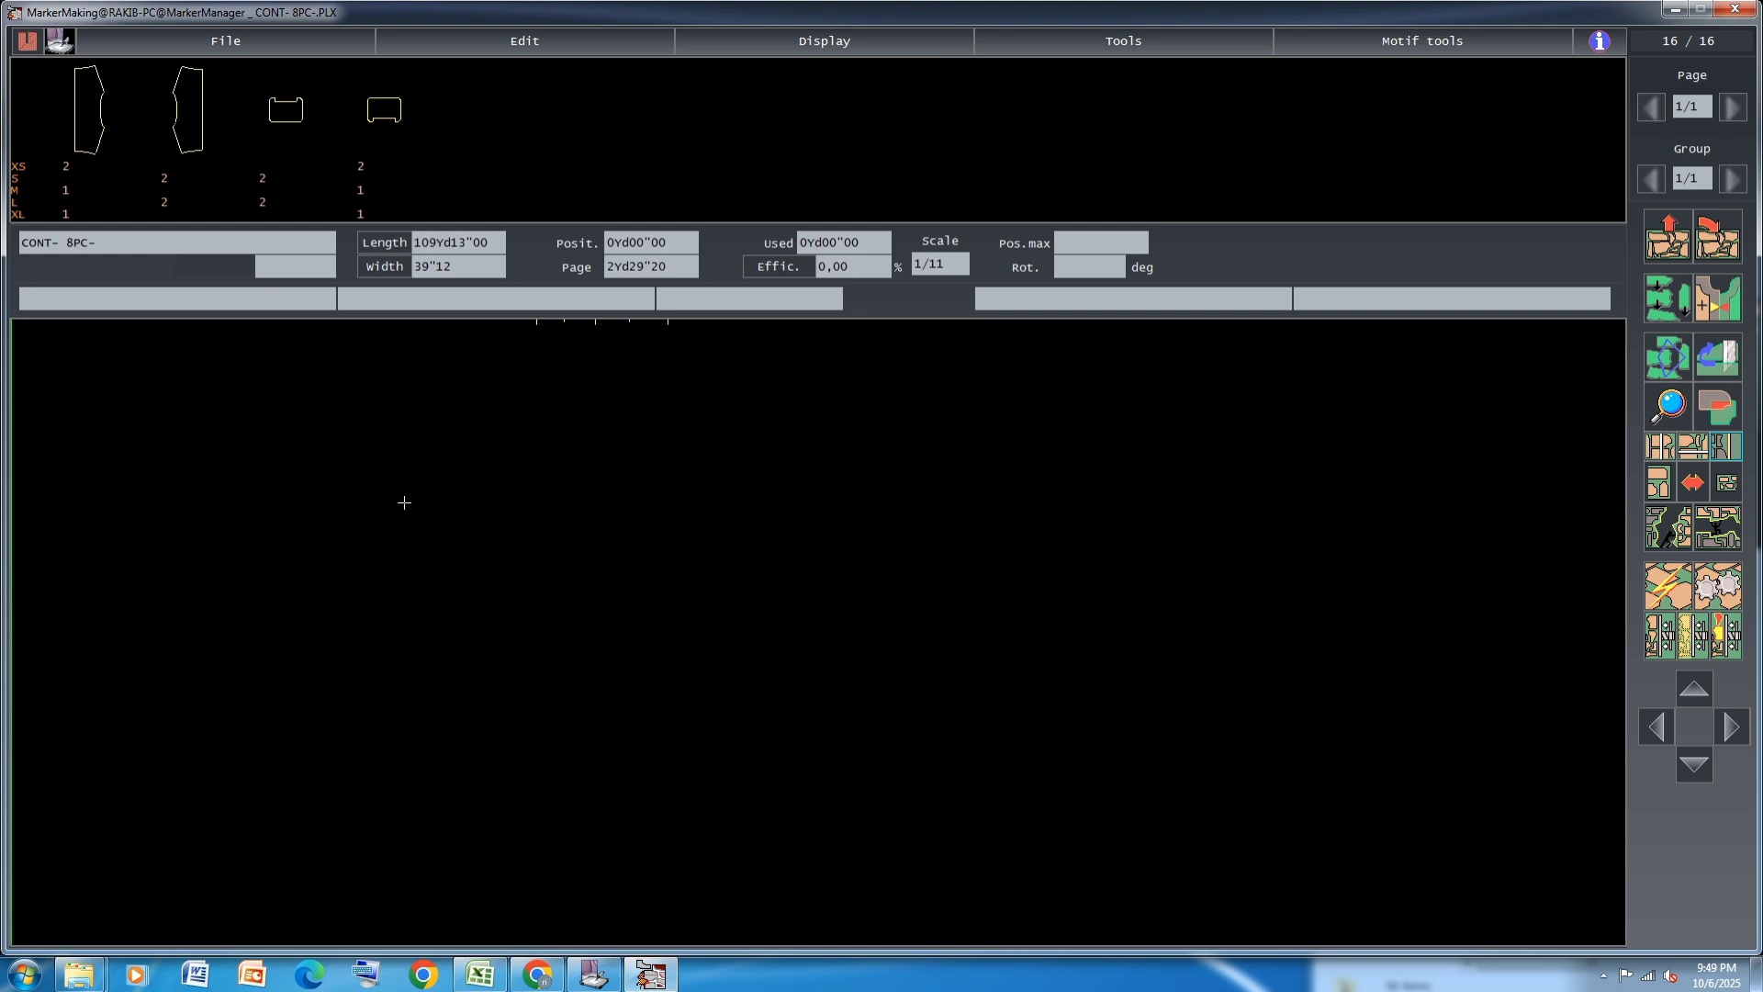
Set the CONT- 8PC- marker's material width to 56 inches in the marker generalities
key("ctrl+g")
left_click(449, 344)
left_click(449, 342)
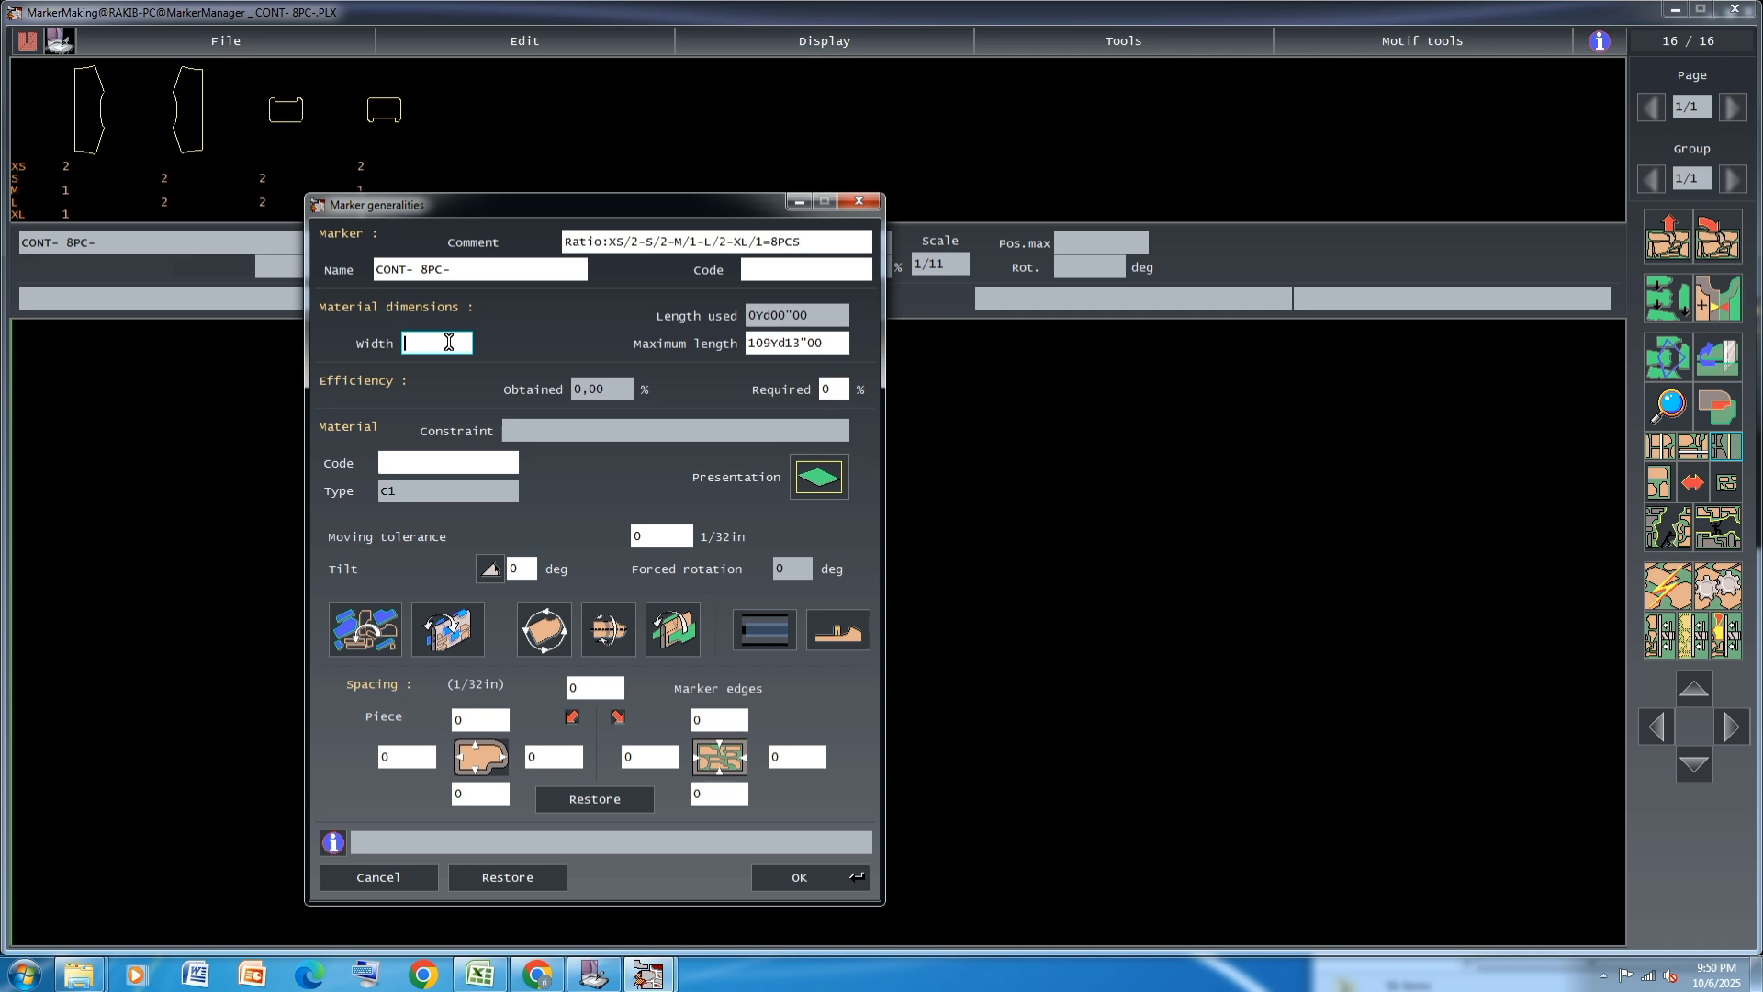
type("56")
left_click(585, 686)
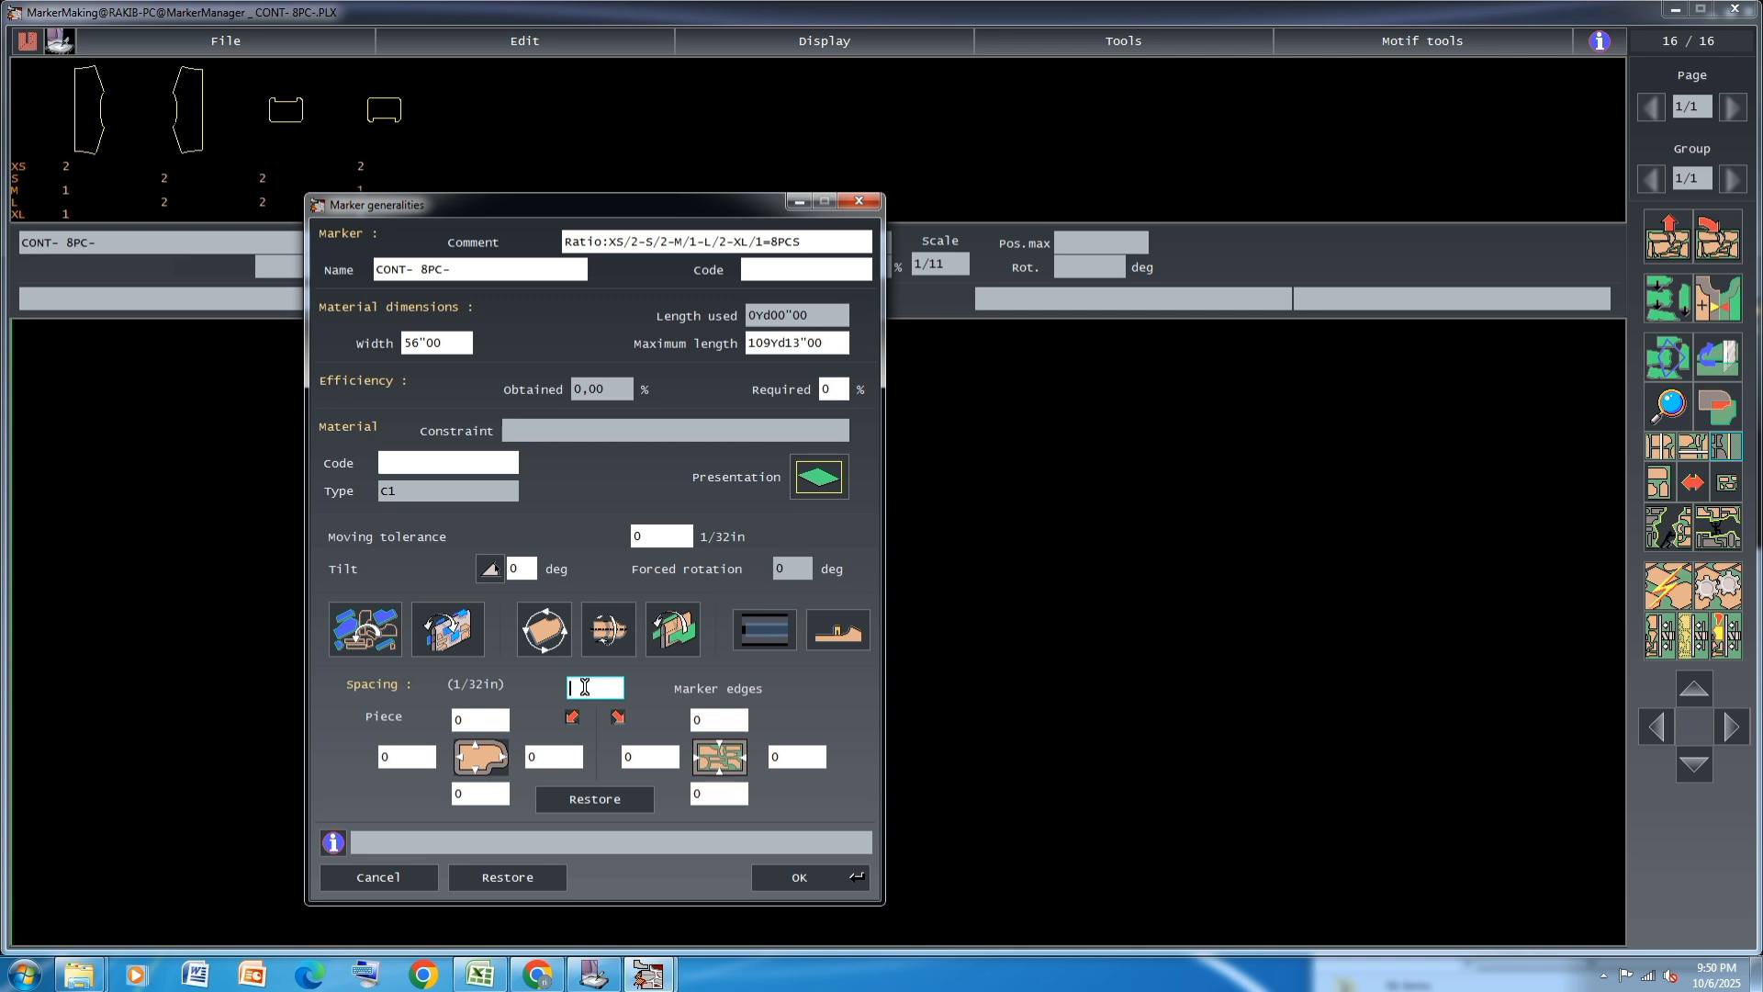
Override the marker's piece constraints, including rotation, flipping and folding, and apply the marker generalities
left_click(360, 625)
left_click(452, 628)
left_click(549, 626)
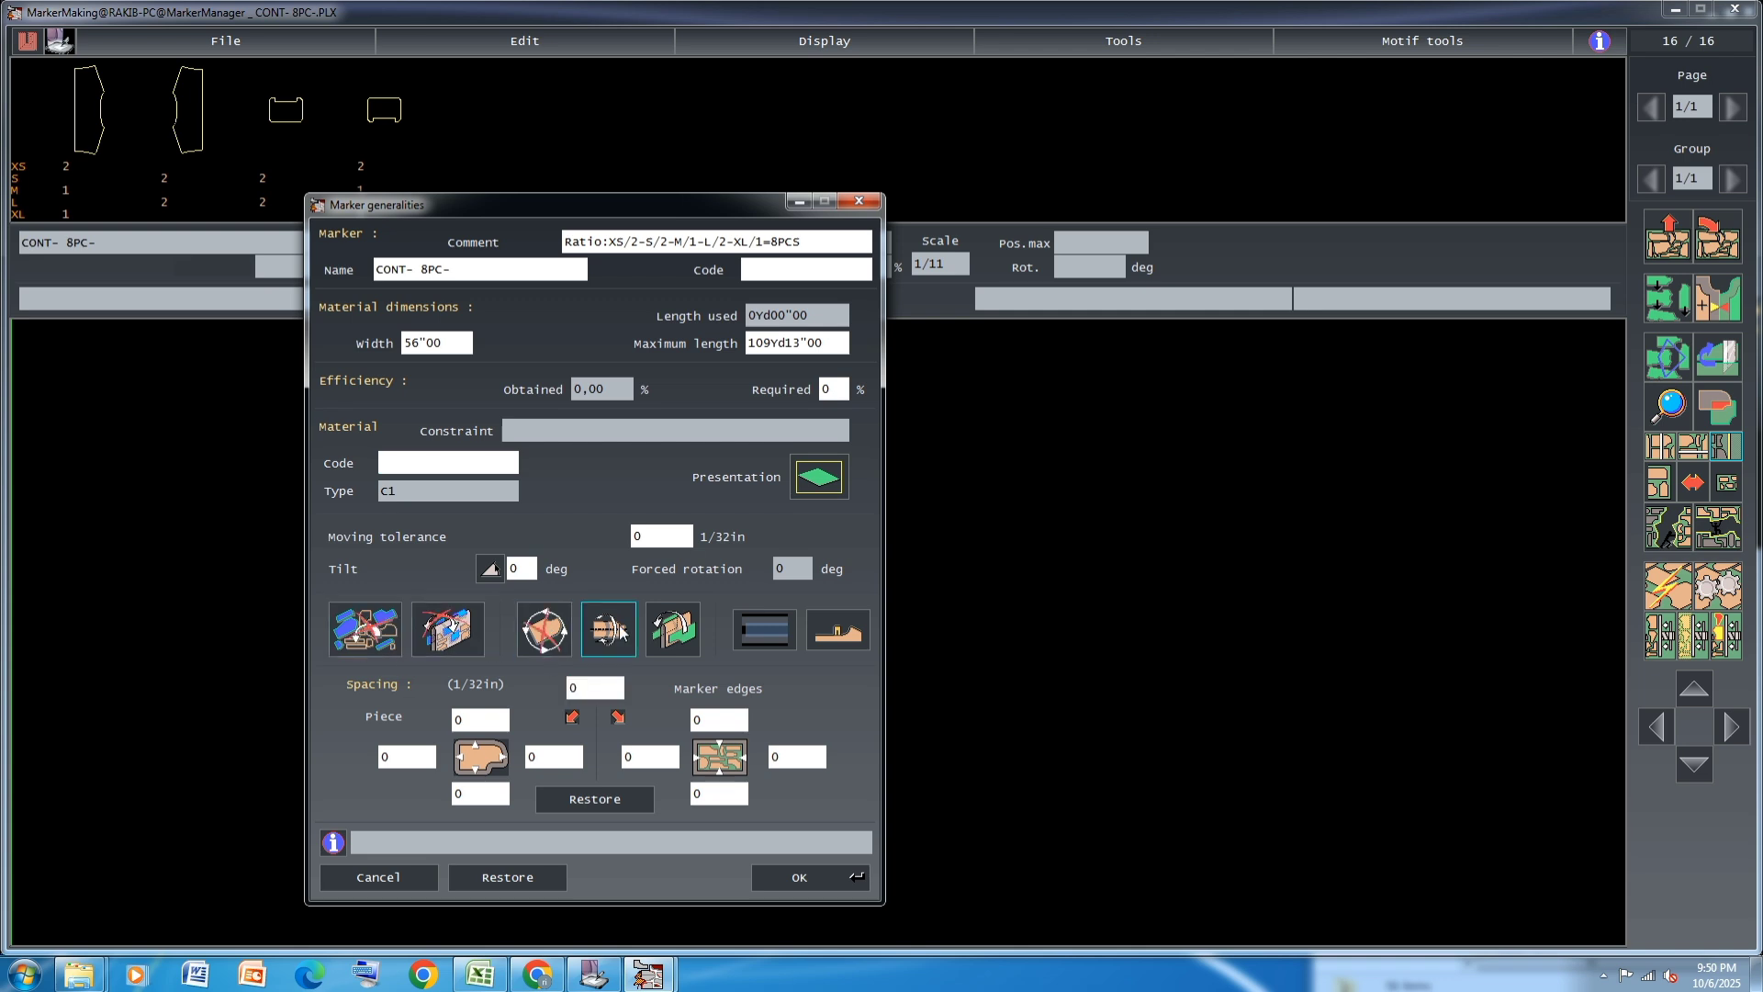
left_click(557, 633)
left_click(611, 634)
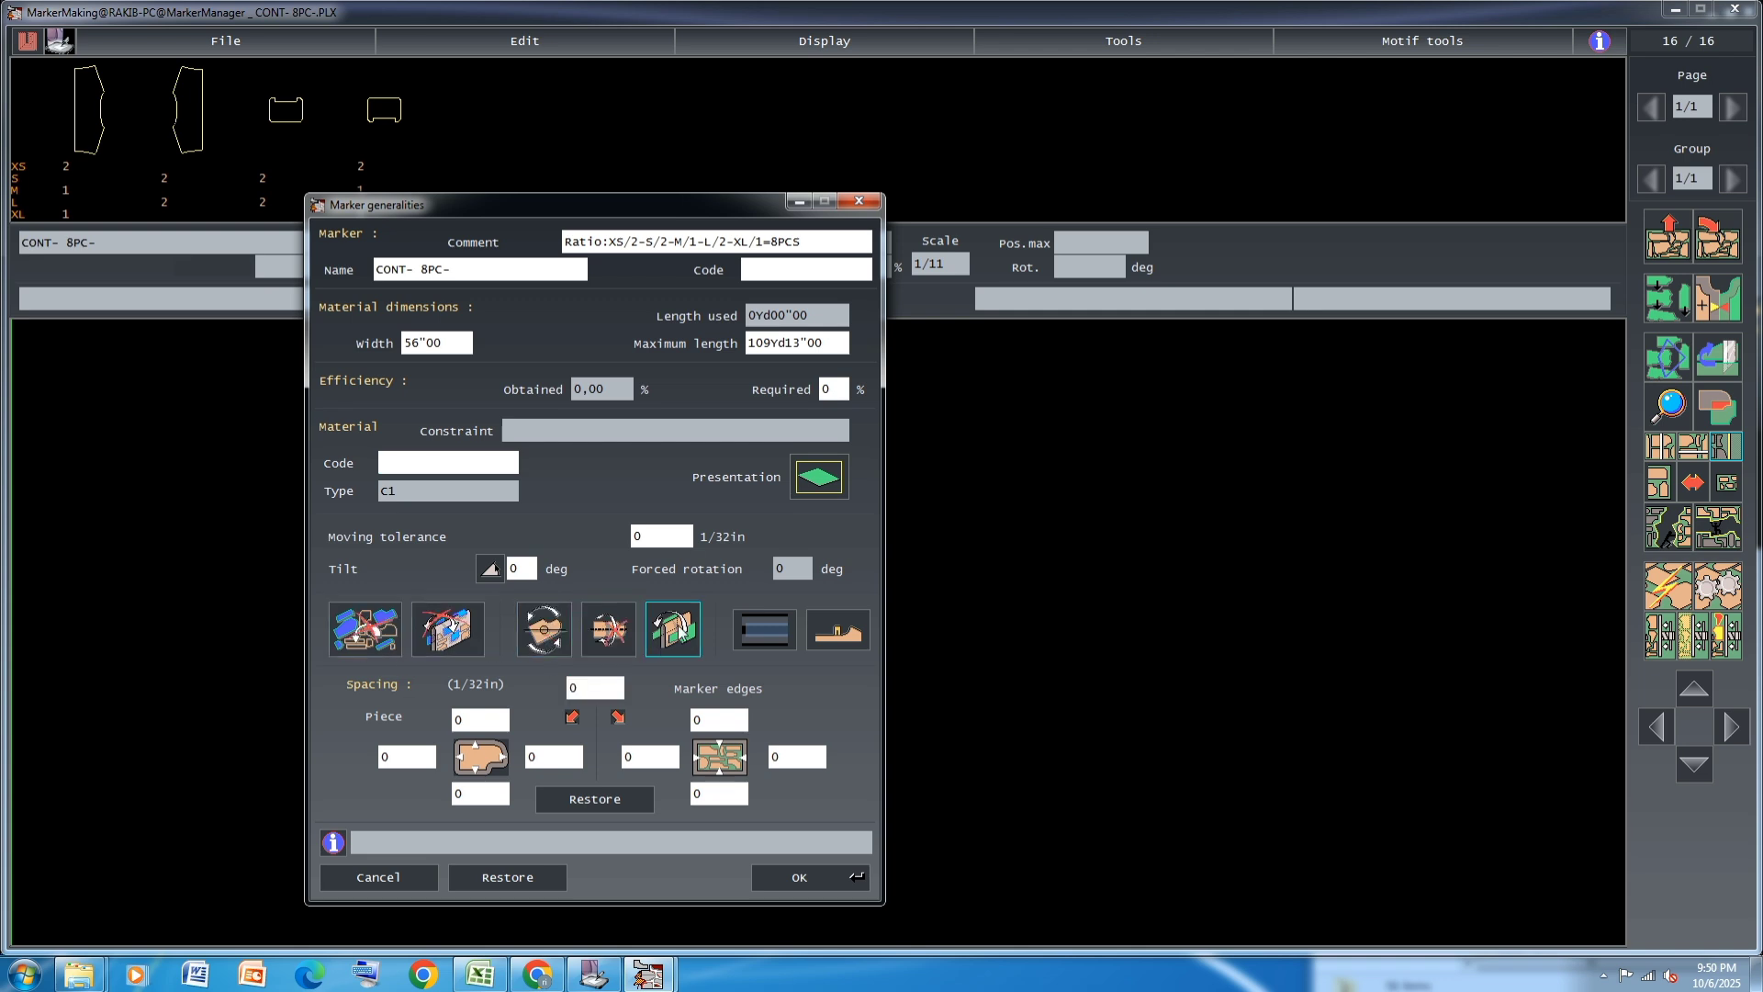
left_click(677, 632)
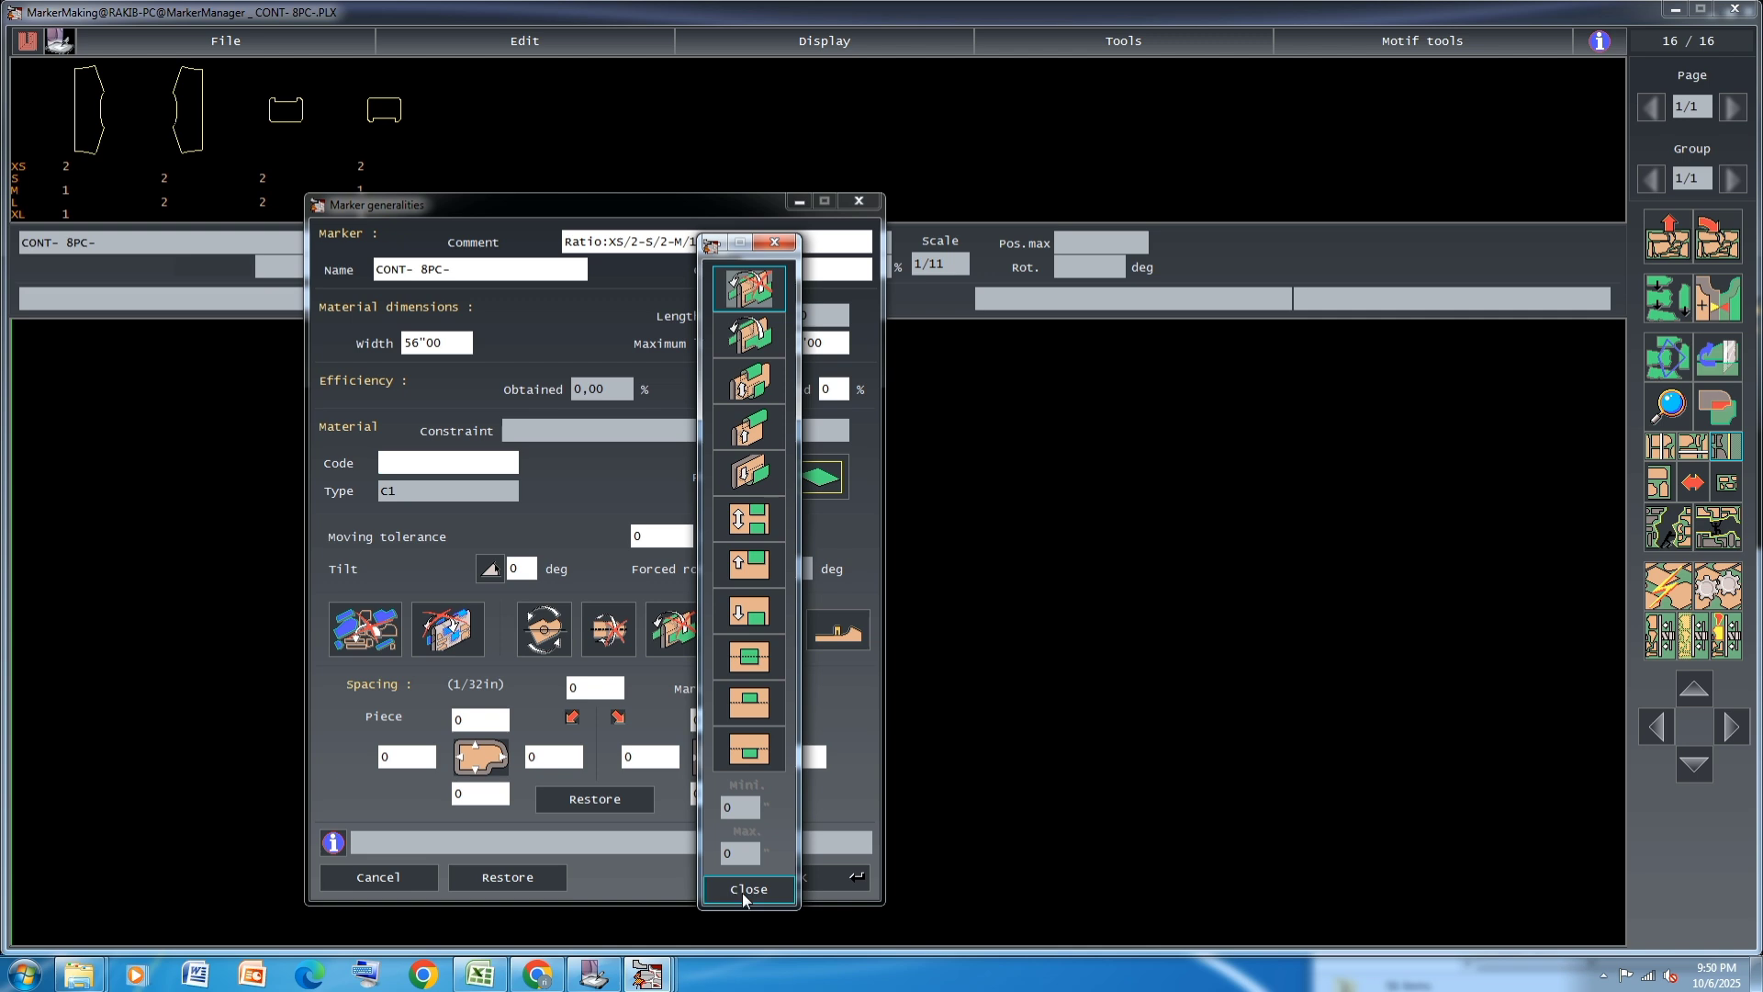
left_click(745, 890)
left_click(801, 878)
Stack the XL and M JACKET5 pieces at the marker start and set one XS piece aside farther along
left_click(65, 213)
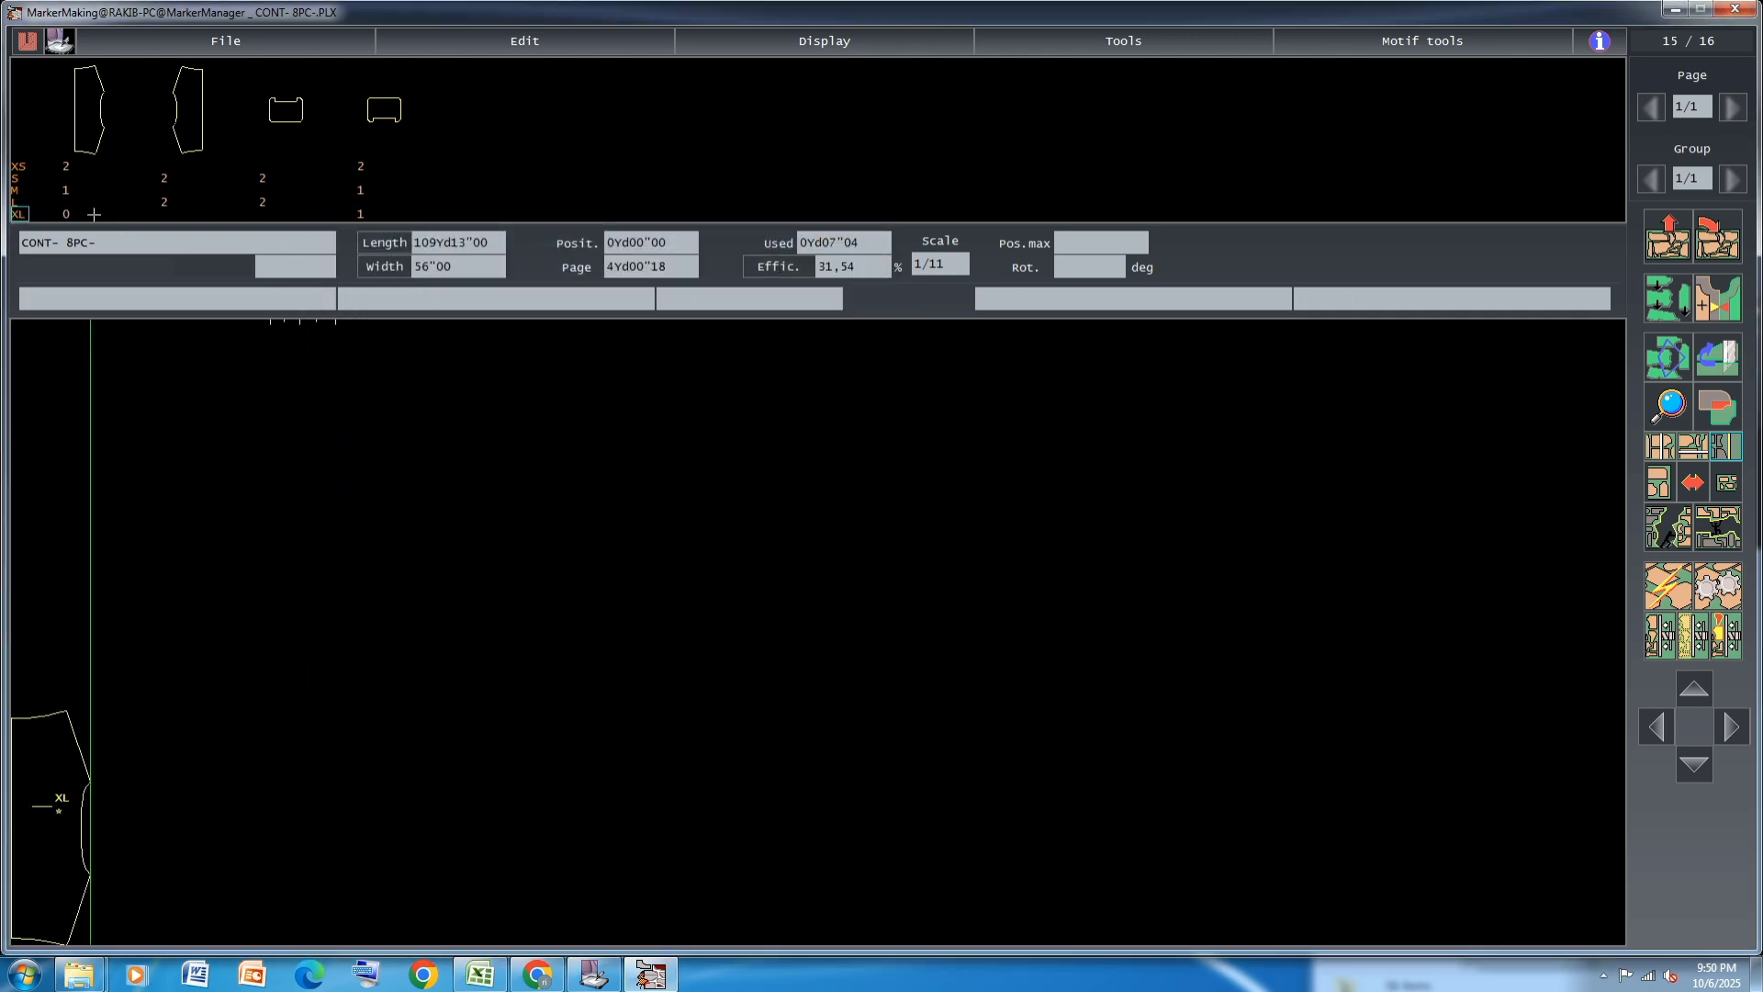
left_click(66, 189)
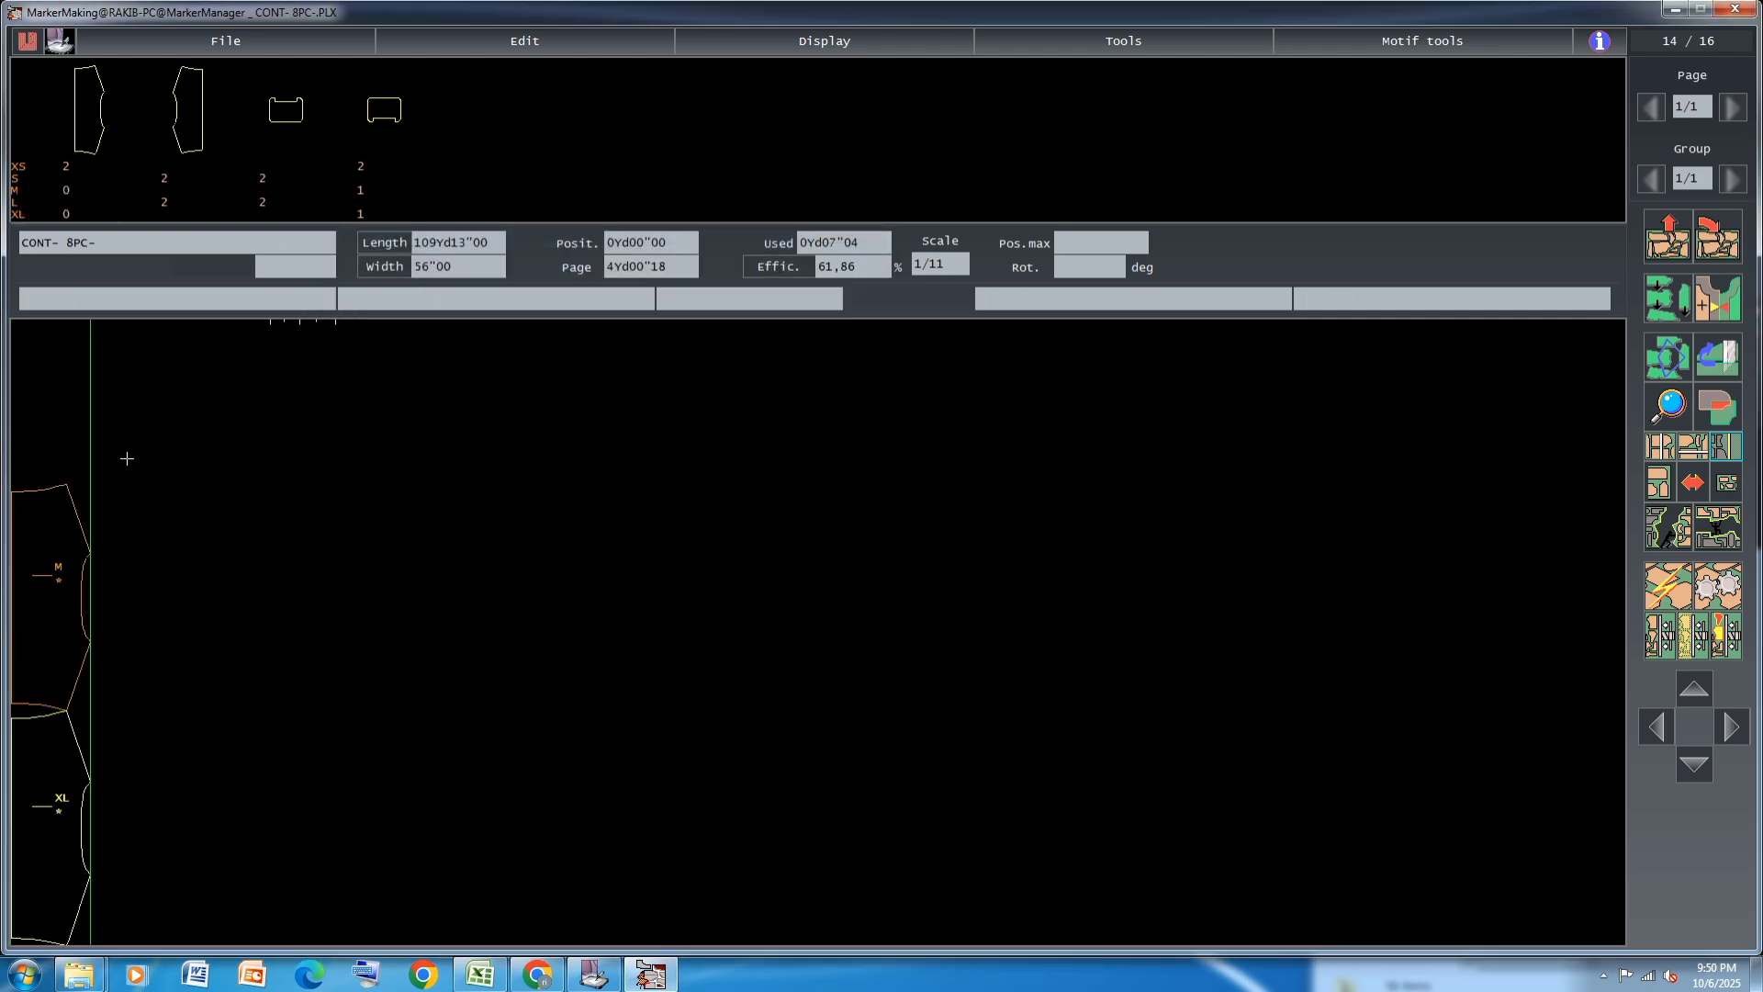
left_click(66, 165)
left_click(131, 826)
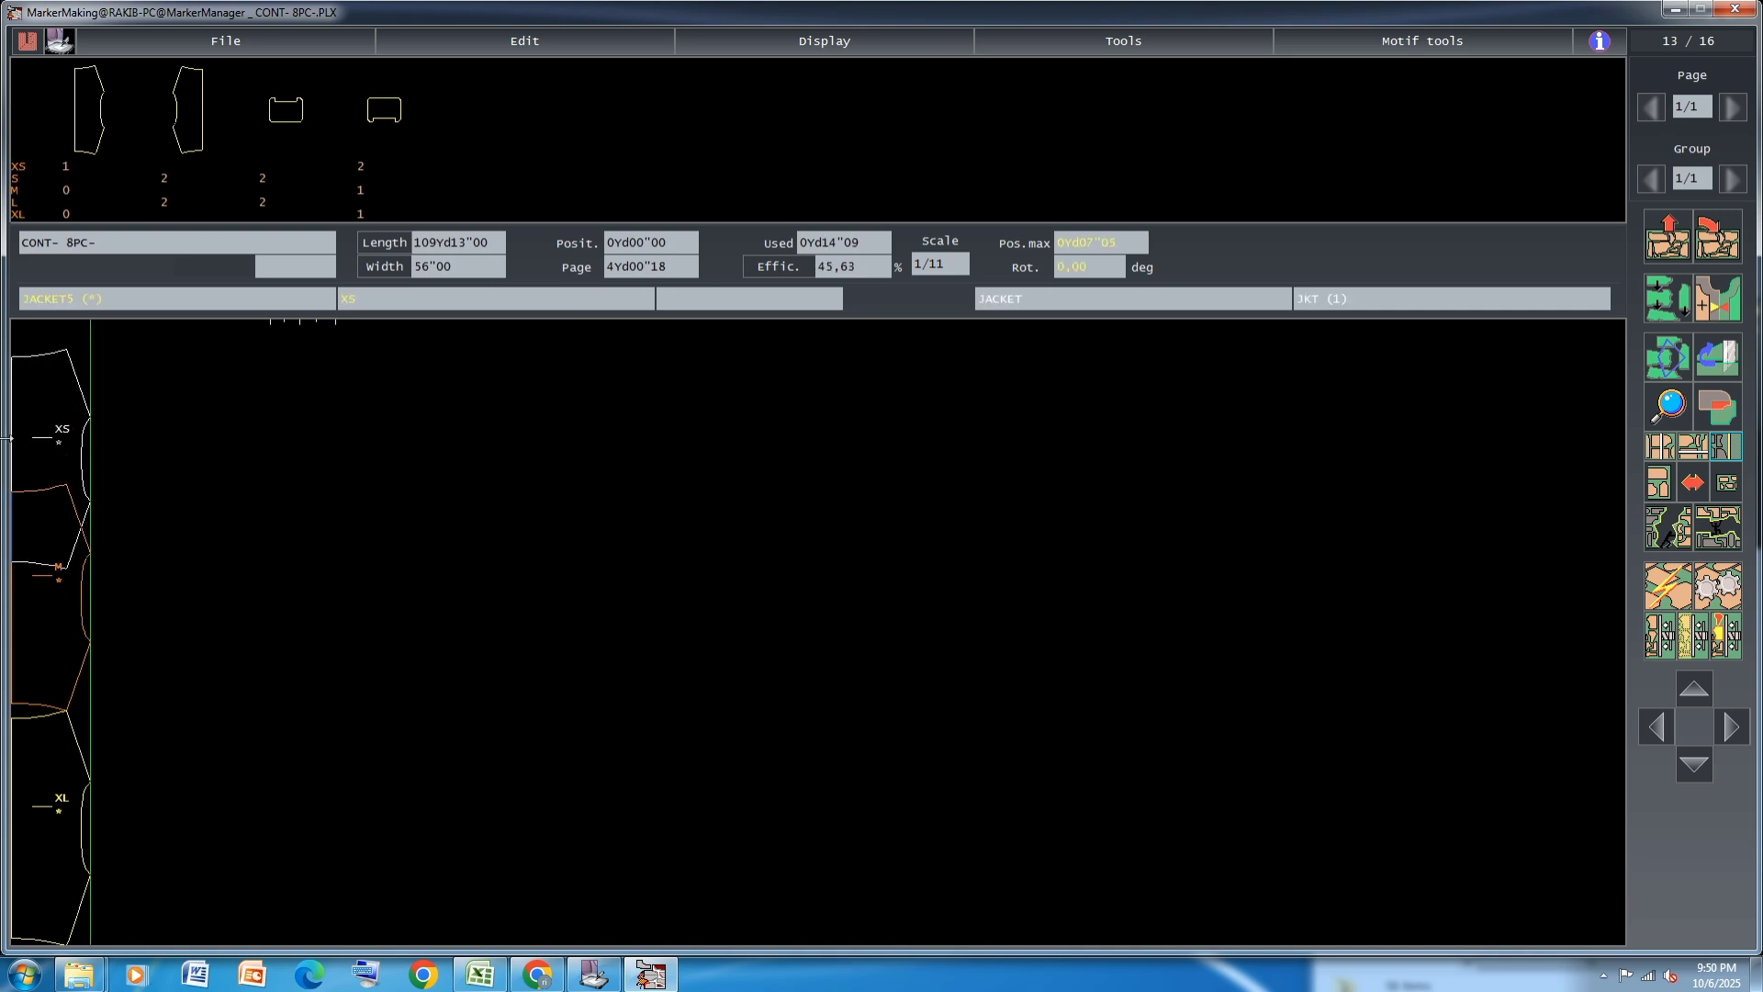
left_click(707, 799)
Place the mirrored L and S JACKET5 pieces against XL and M, add the red XS, and bring in the second L
left_click(167, 202)
left_click(167, 176)
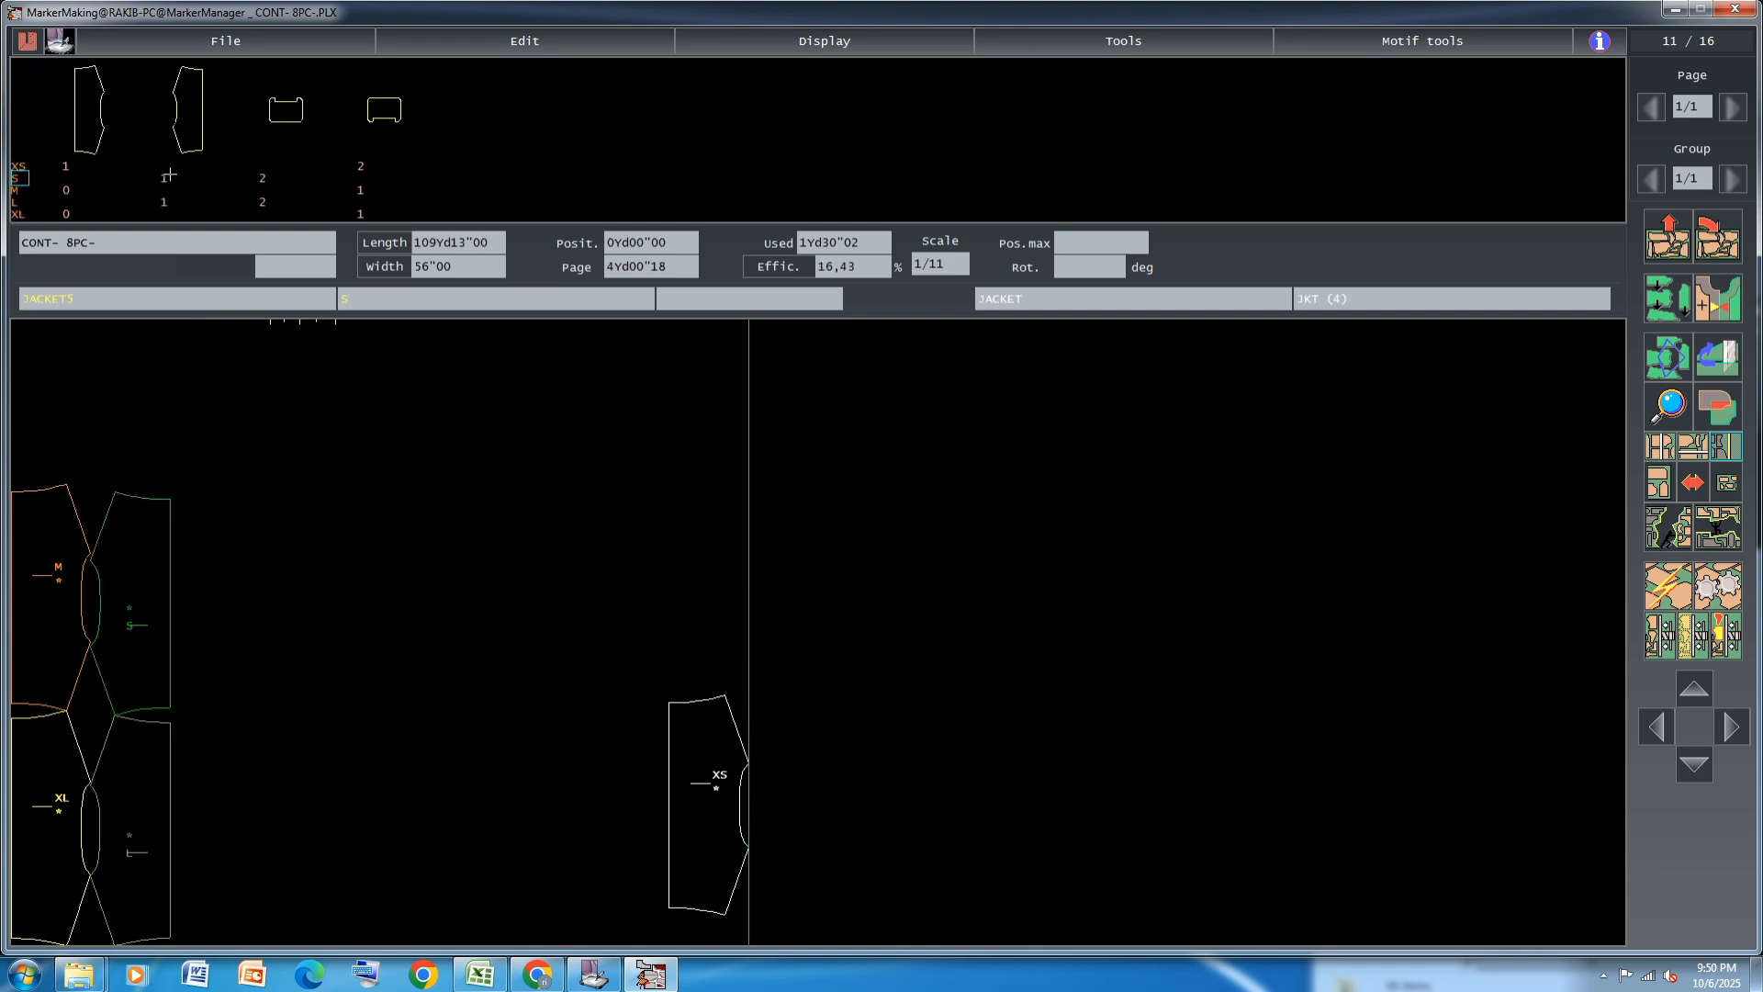
left_click(67, 165)
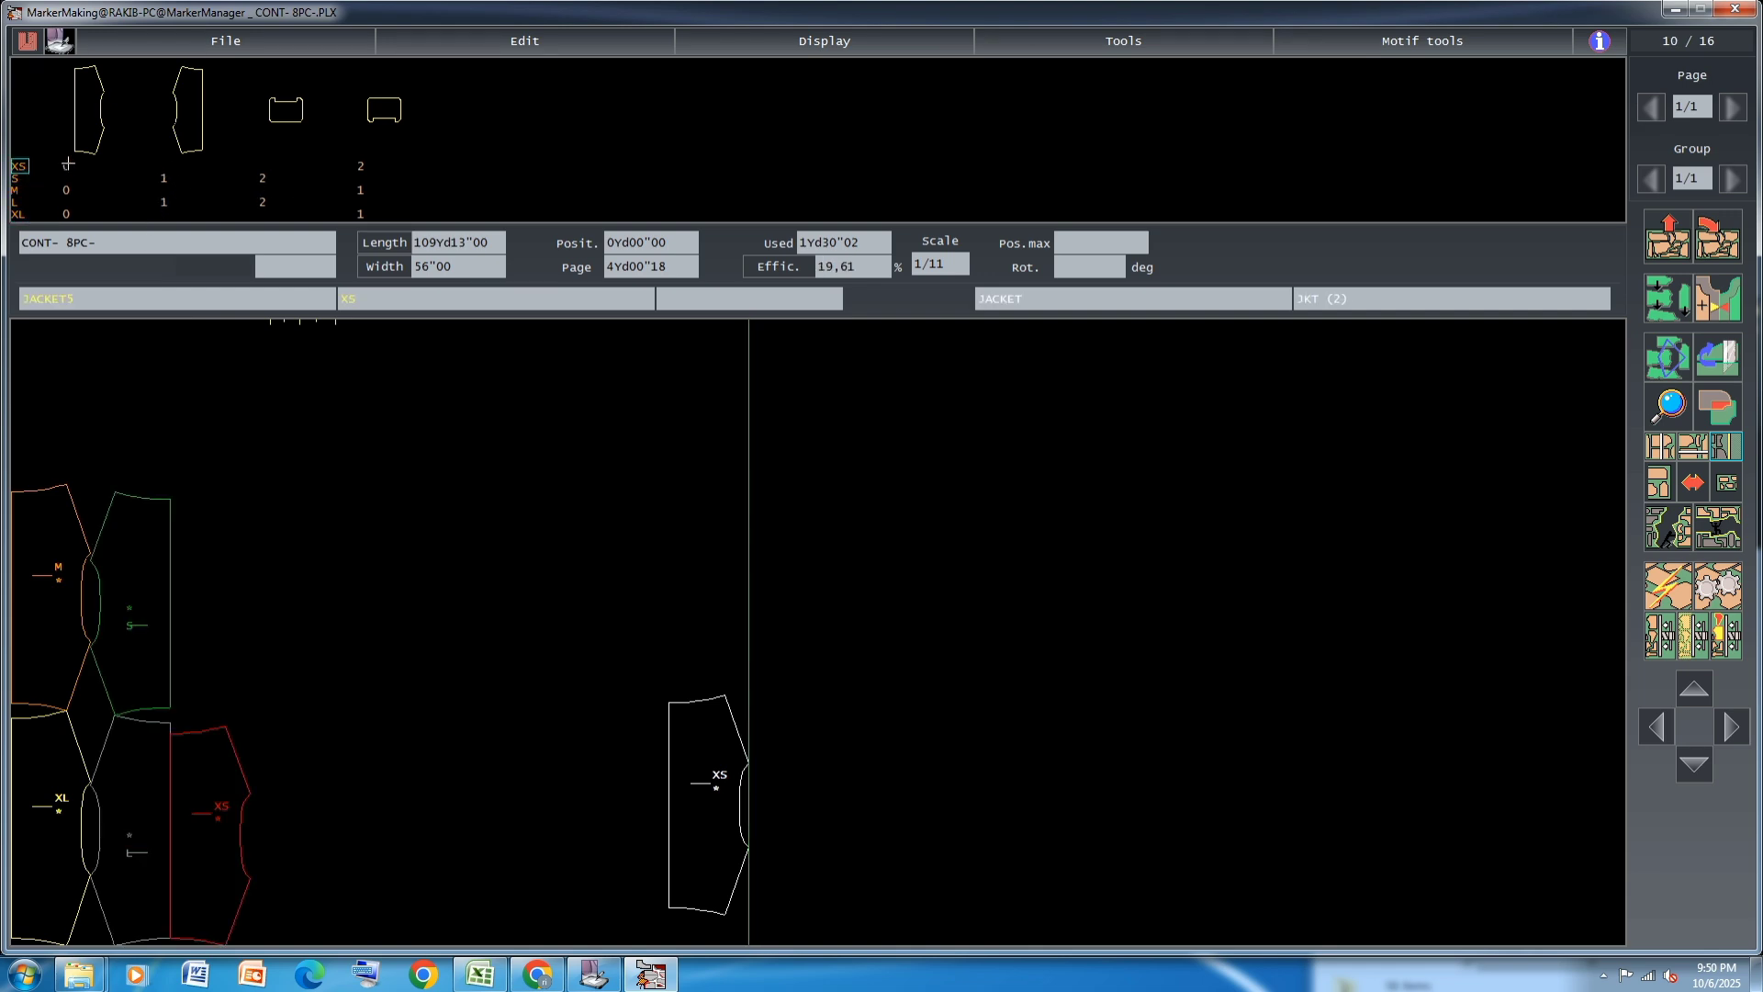
left_click(164, 201)
Fit the white XS JACKET5 piece above the red XS, and place the magenta L and blue S against them
left_click_drag(711, 808, 222, 637)
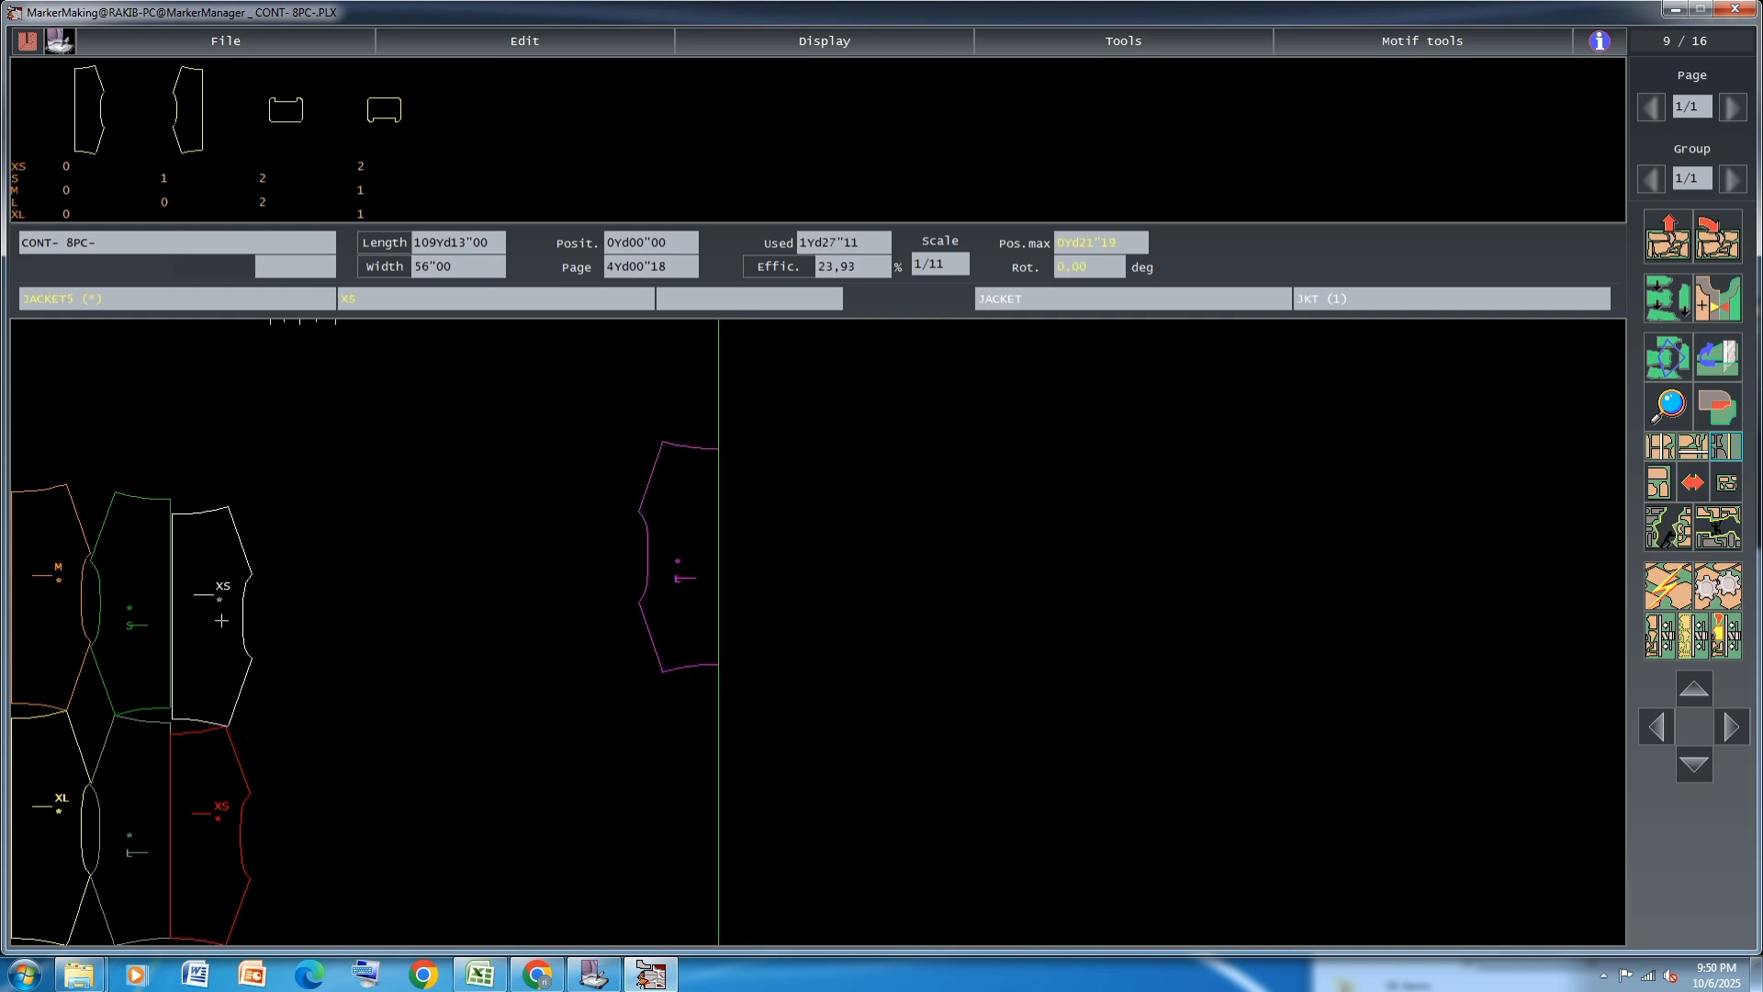
left_click(223, 610)
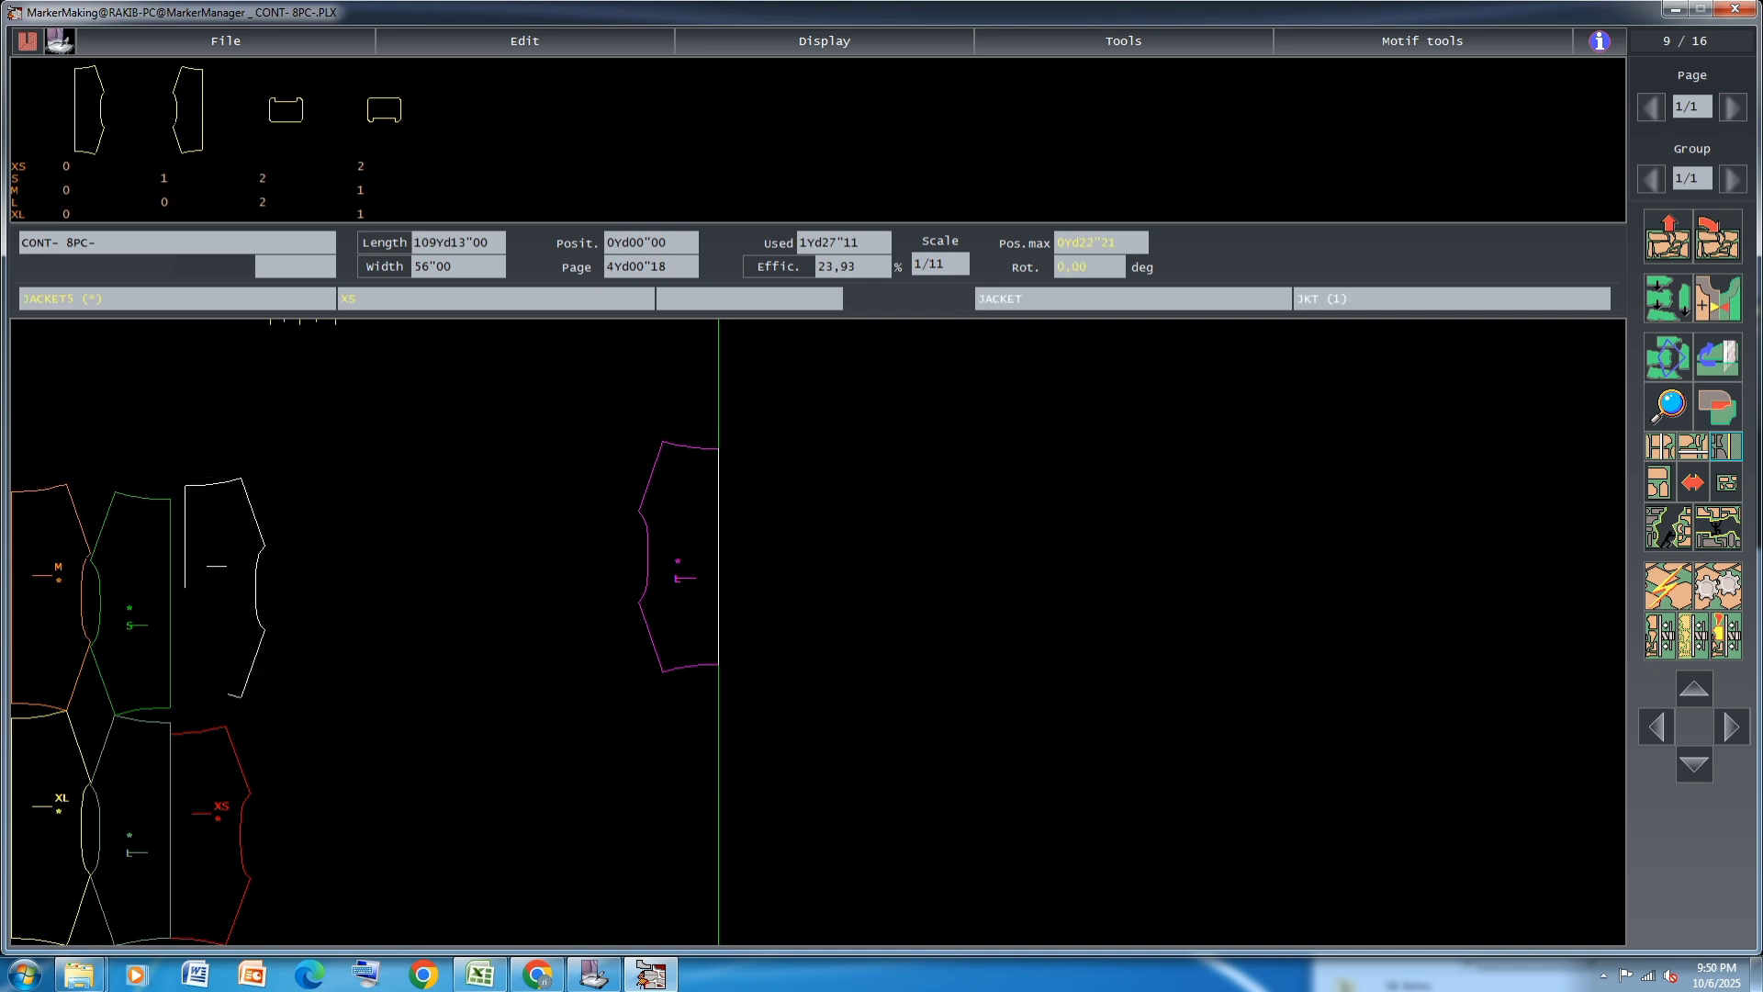
left_click(218, 604)
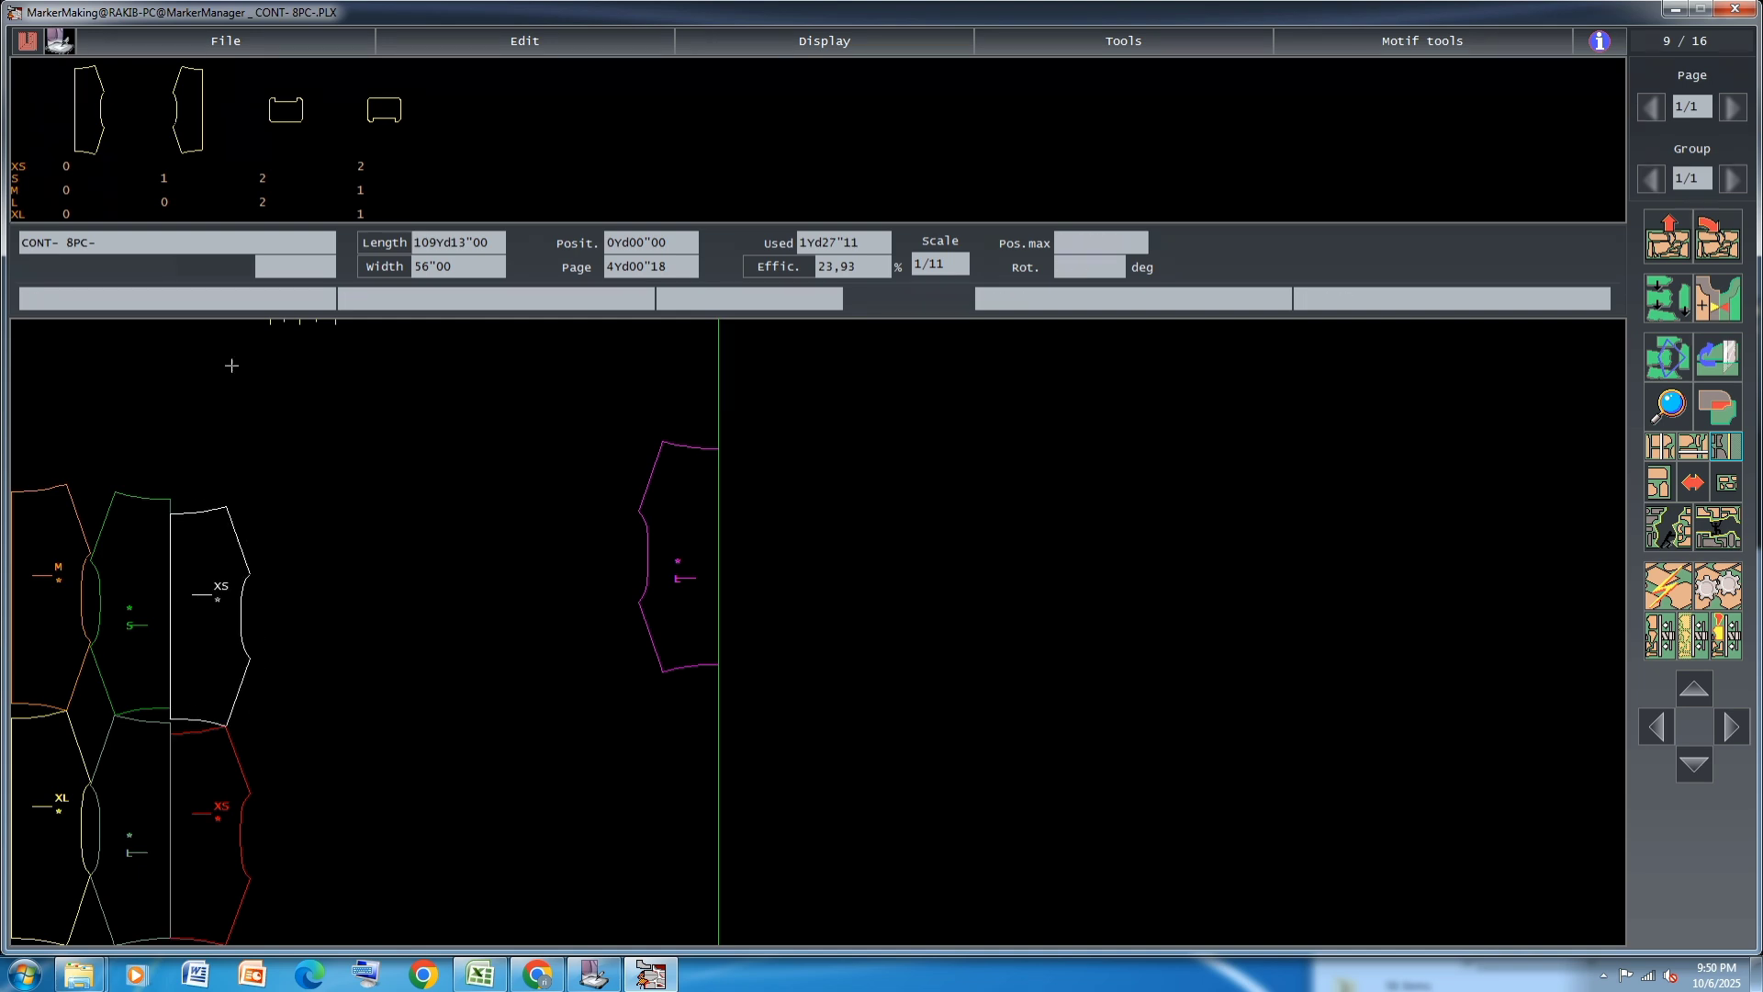
left_click(643, 542)
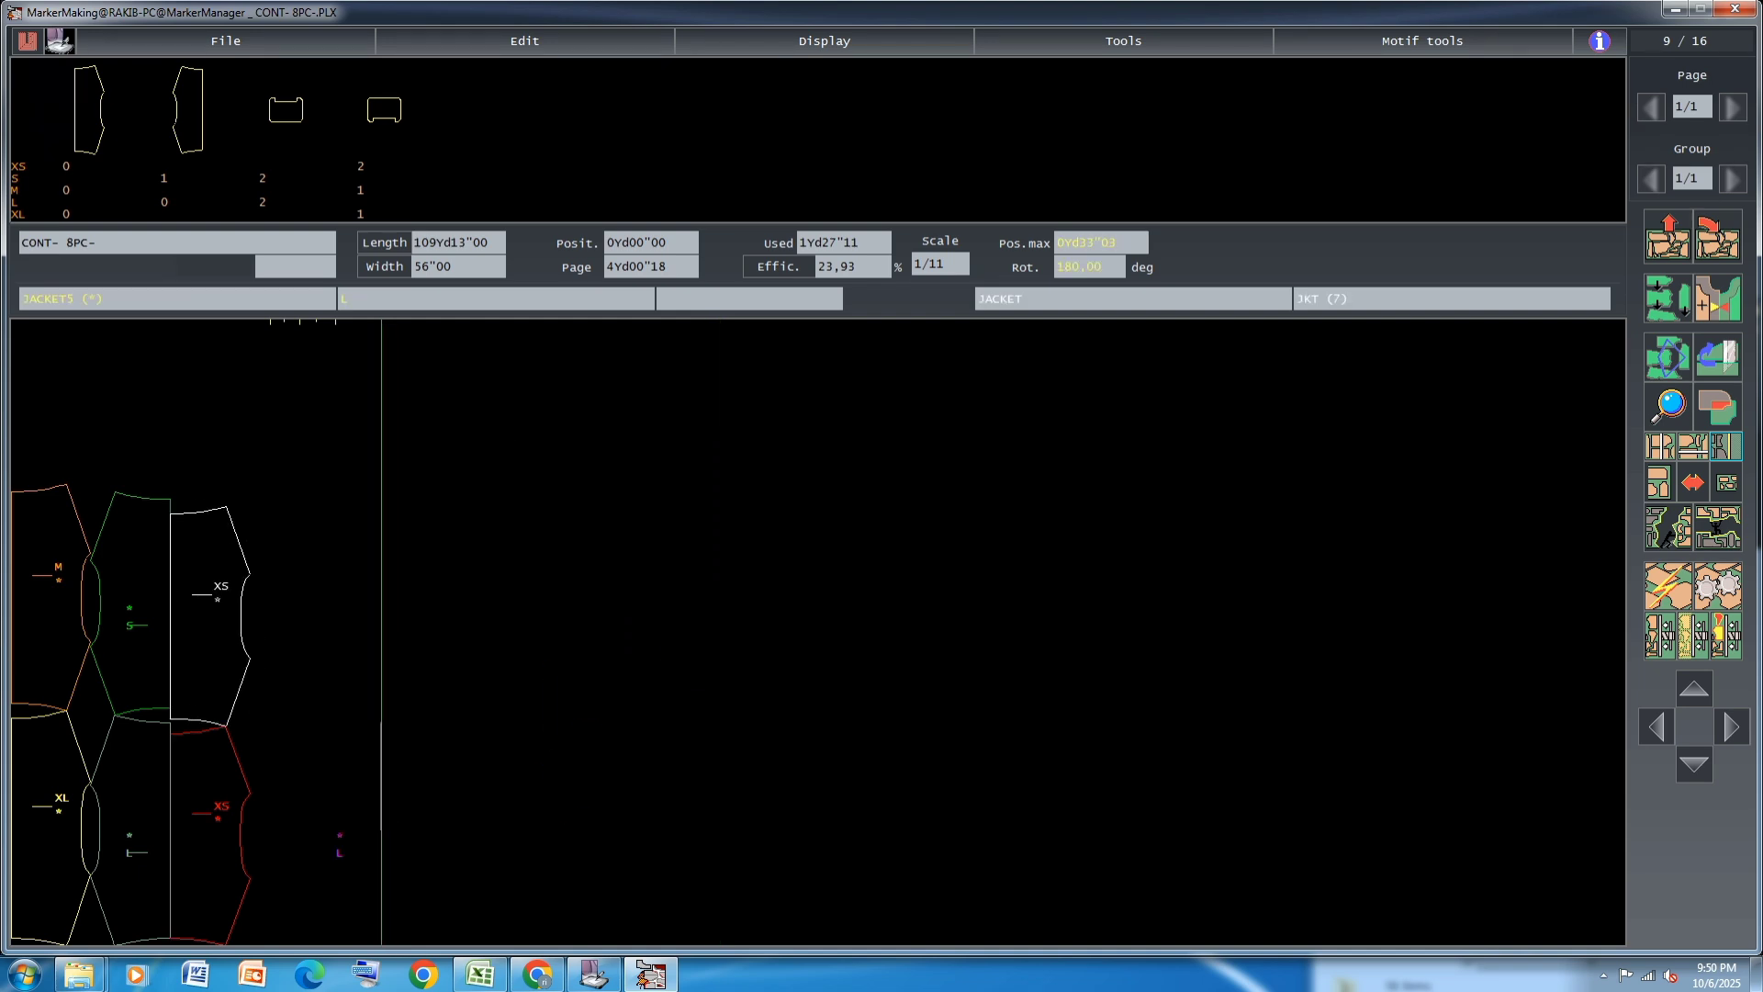
left_click(163, 179)
Bring all the small JACKET7 pieces into the marker: two each of S, L and XS, plus one M and one XL
left_click(264, 197)
left_click(264, 177)
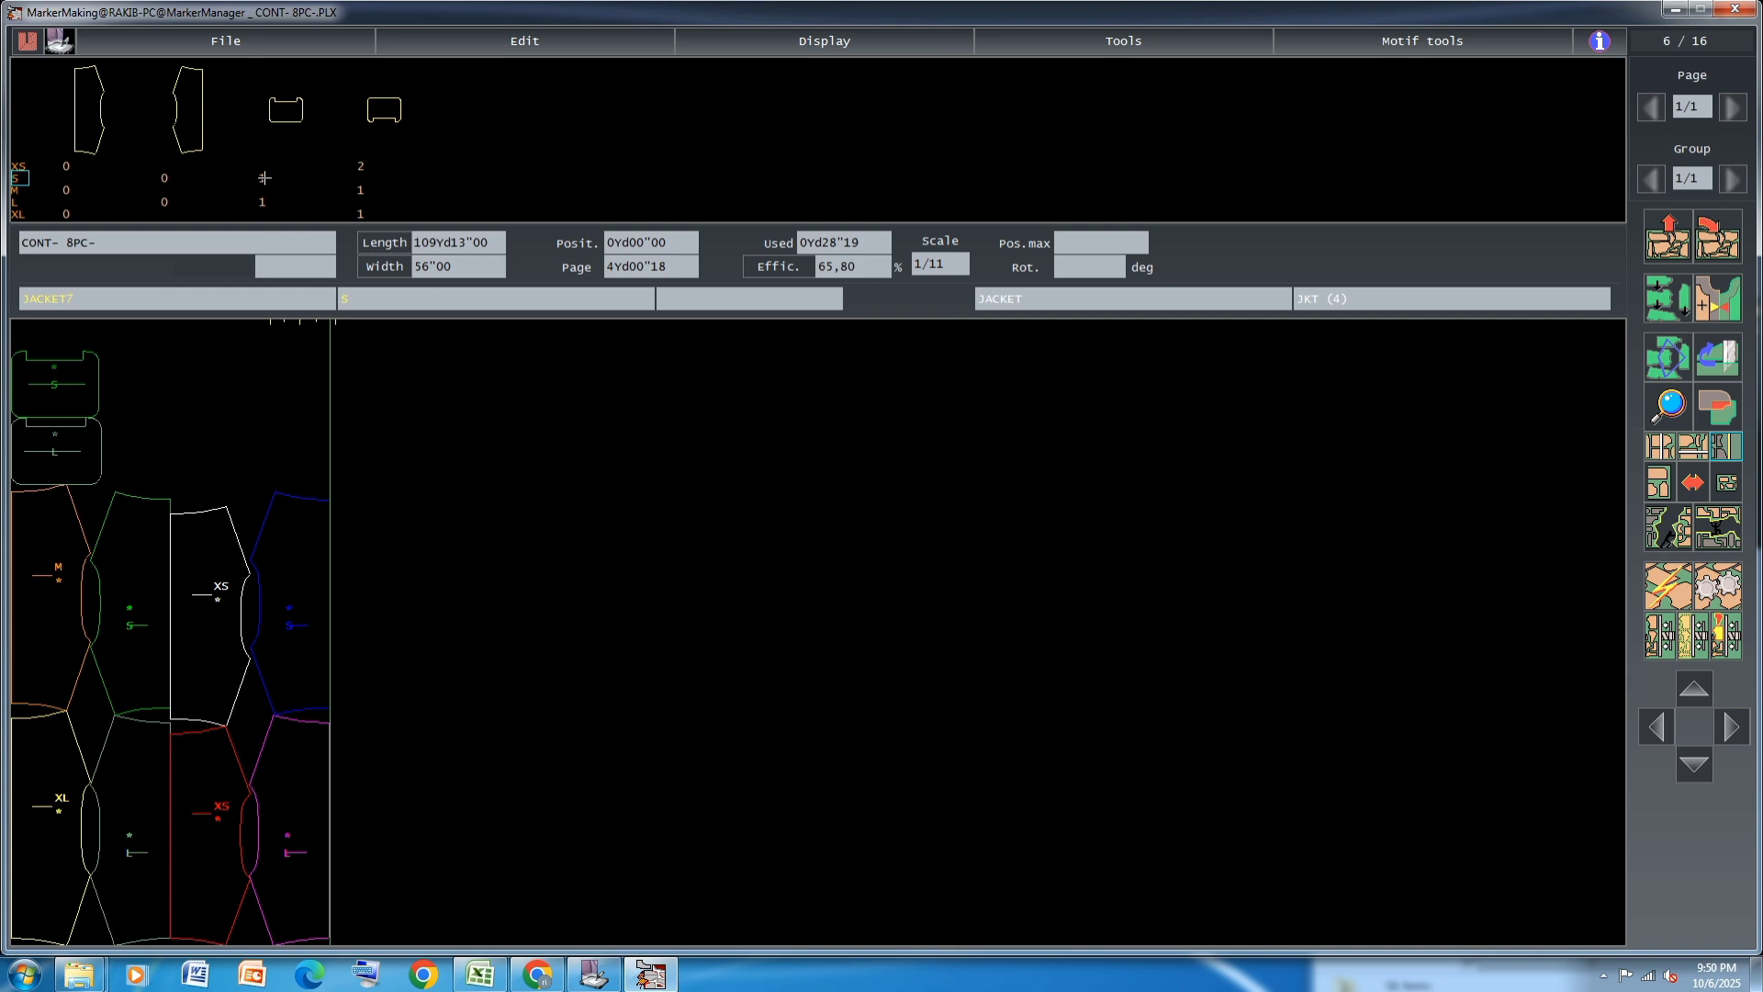
left_click(264, 177)
left_click(265, 201)
left_click(364, 167)
left_click(364, 168)
left_click(361, 190)
left_click(361, 212)
Move the small yellow XL and magenta L JACKET7 pieces out beyond the laid block to free space
left_click(377, 901)
left_click(437, 354)
left_click(149, 347)
left_click(184, 471)
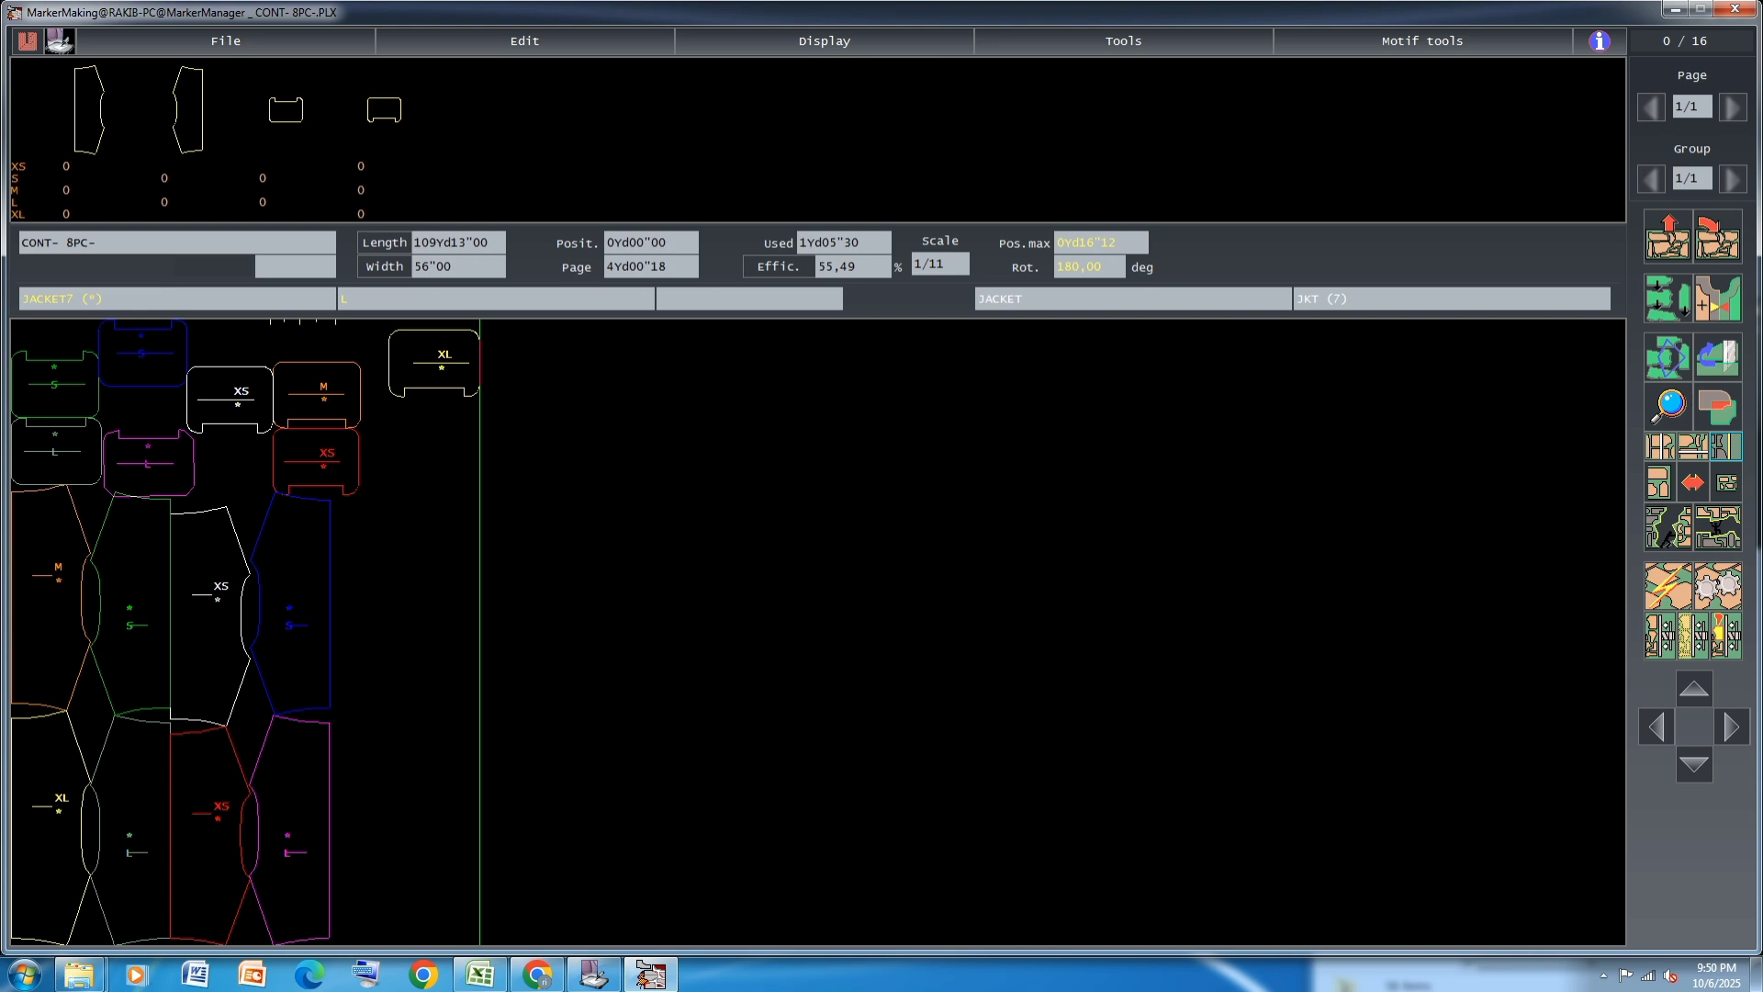
left_click(478, 514)
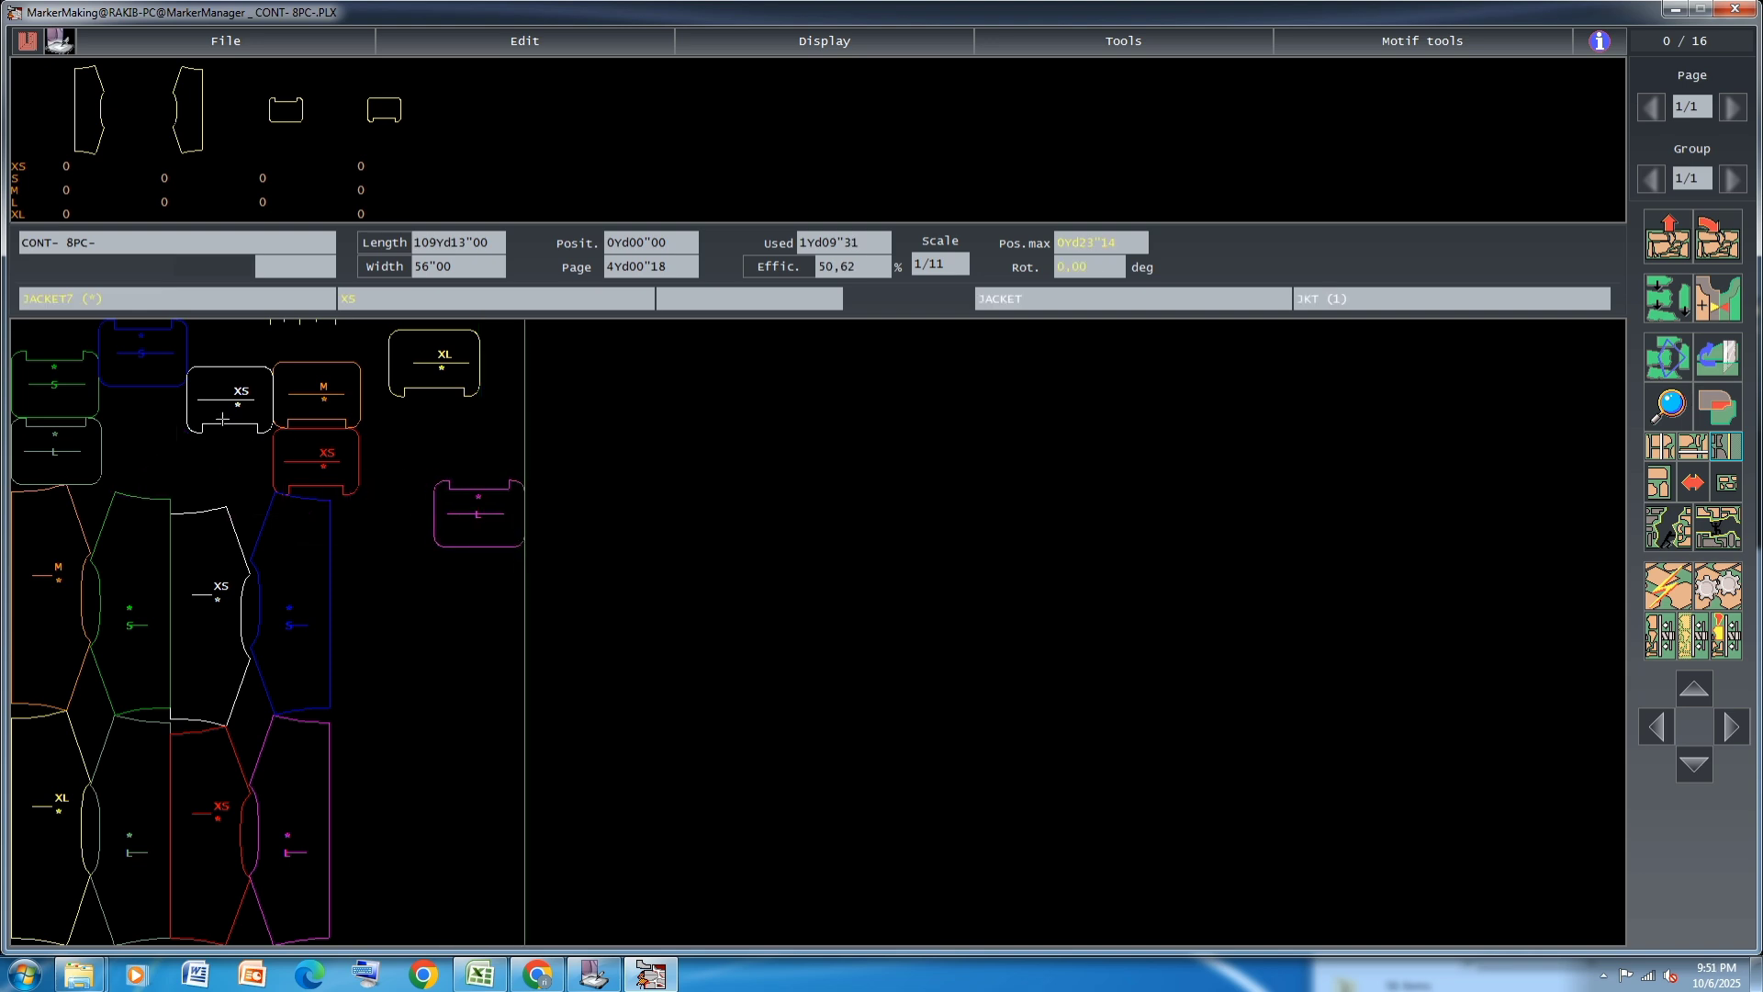
Shift the red XS, M, white XS and magenta L JACKET7 pieces apart to open space above the JACKET5 rows
left_click(325, 453)
left_click(224, 475)
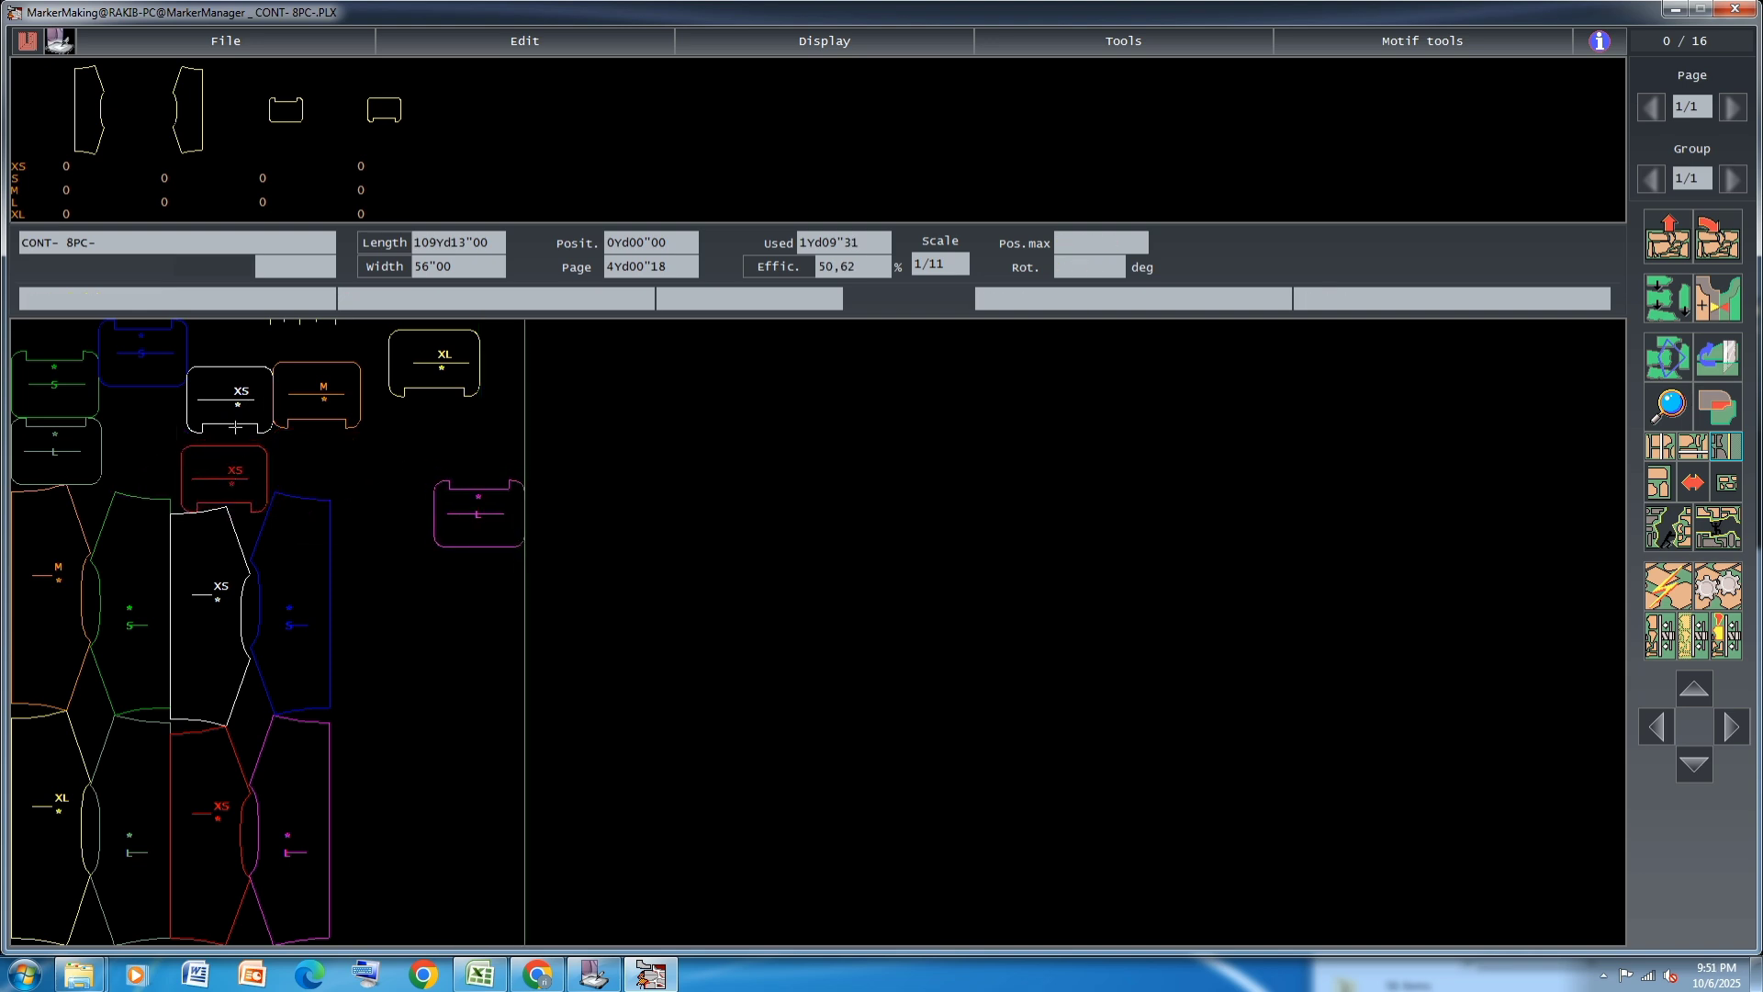
left_click(453, 505)
left_click(318, 396)
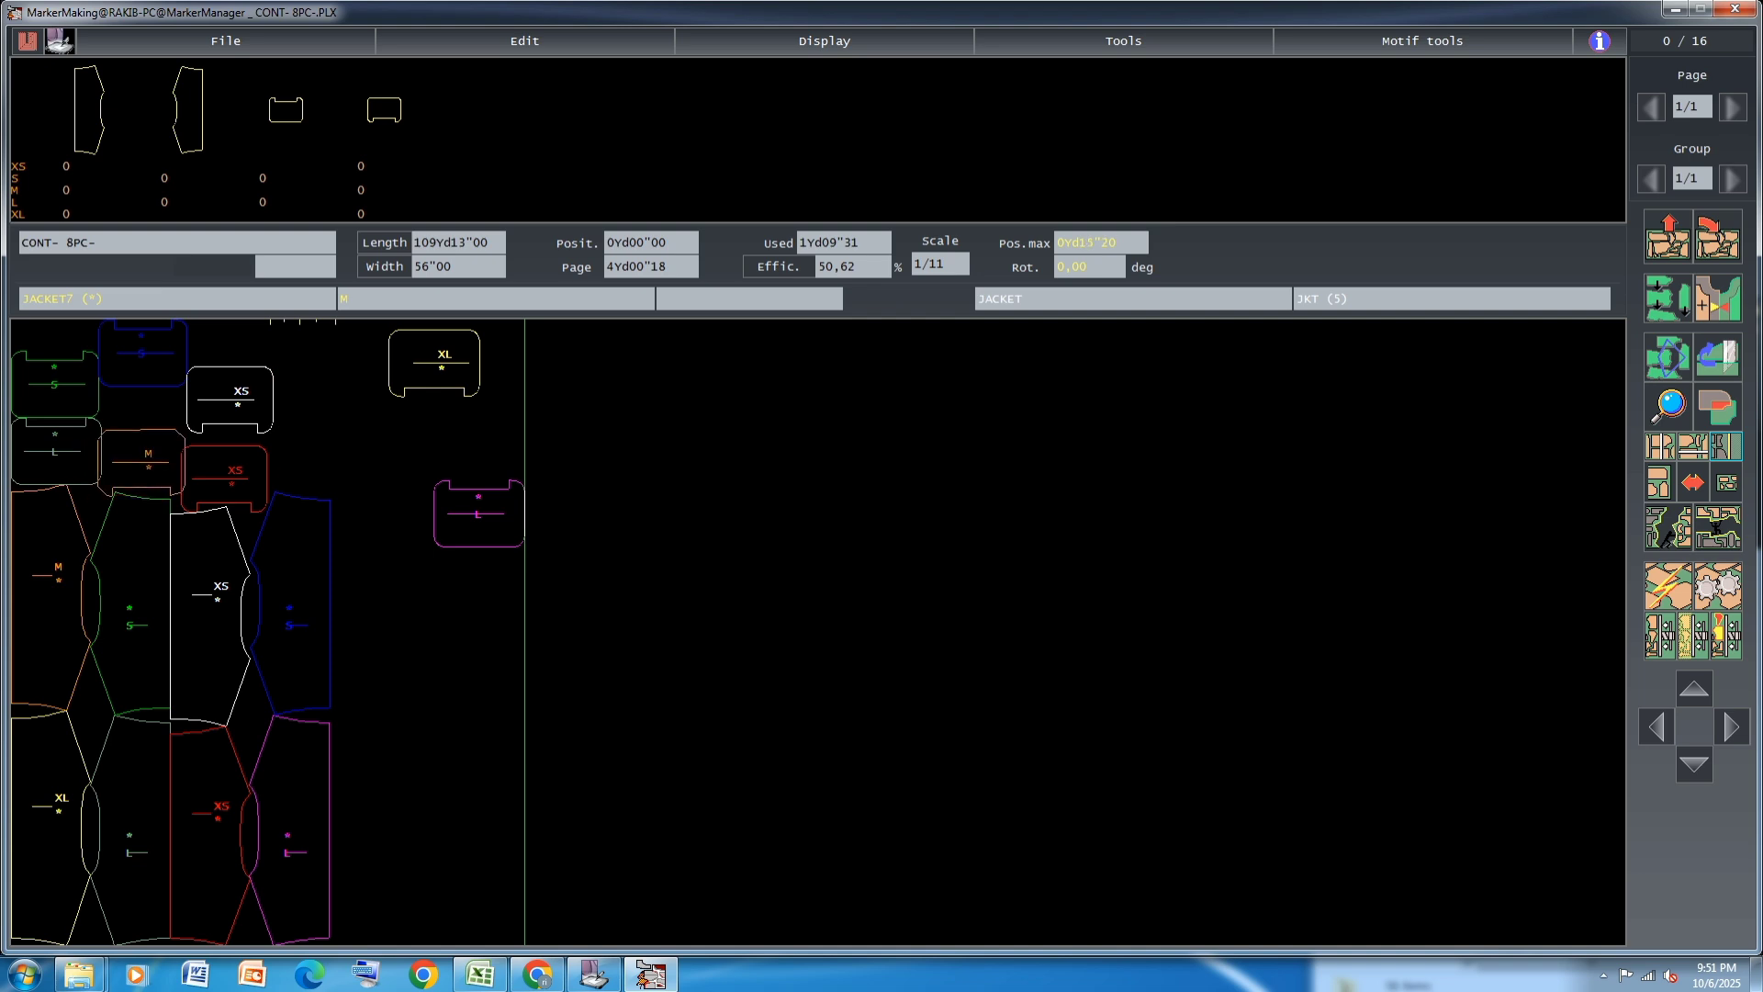
left_click(401, 430)
left_click(224, 479)
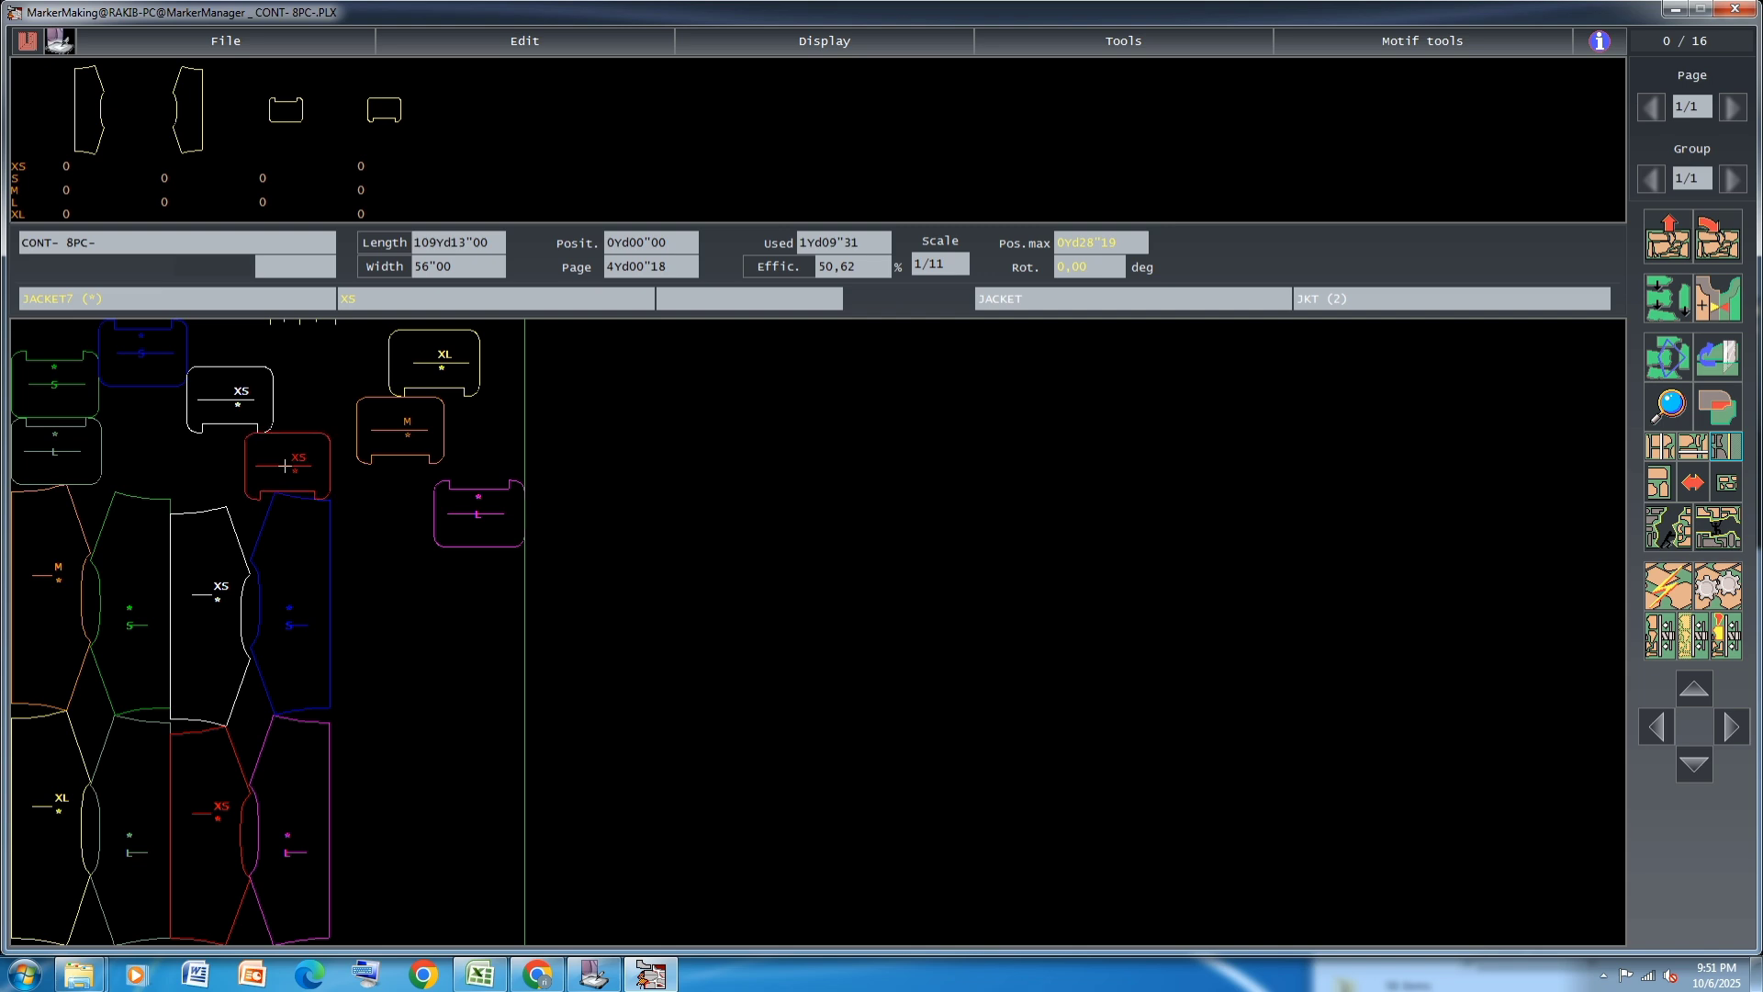
left_click(349, 390)
left_click(478, 513)
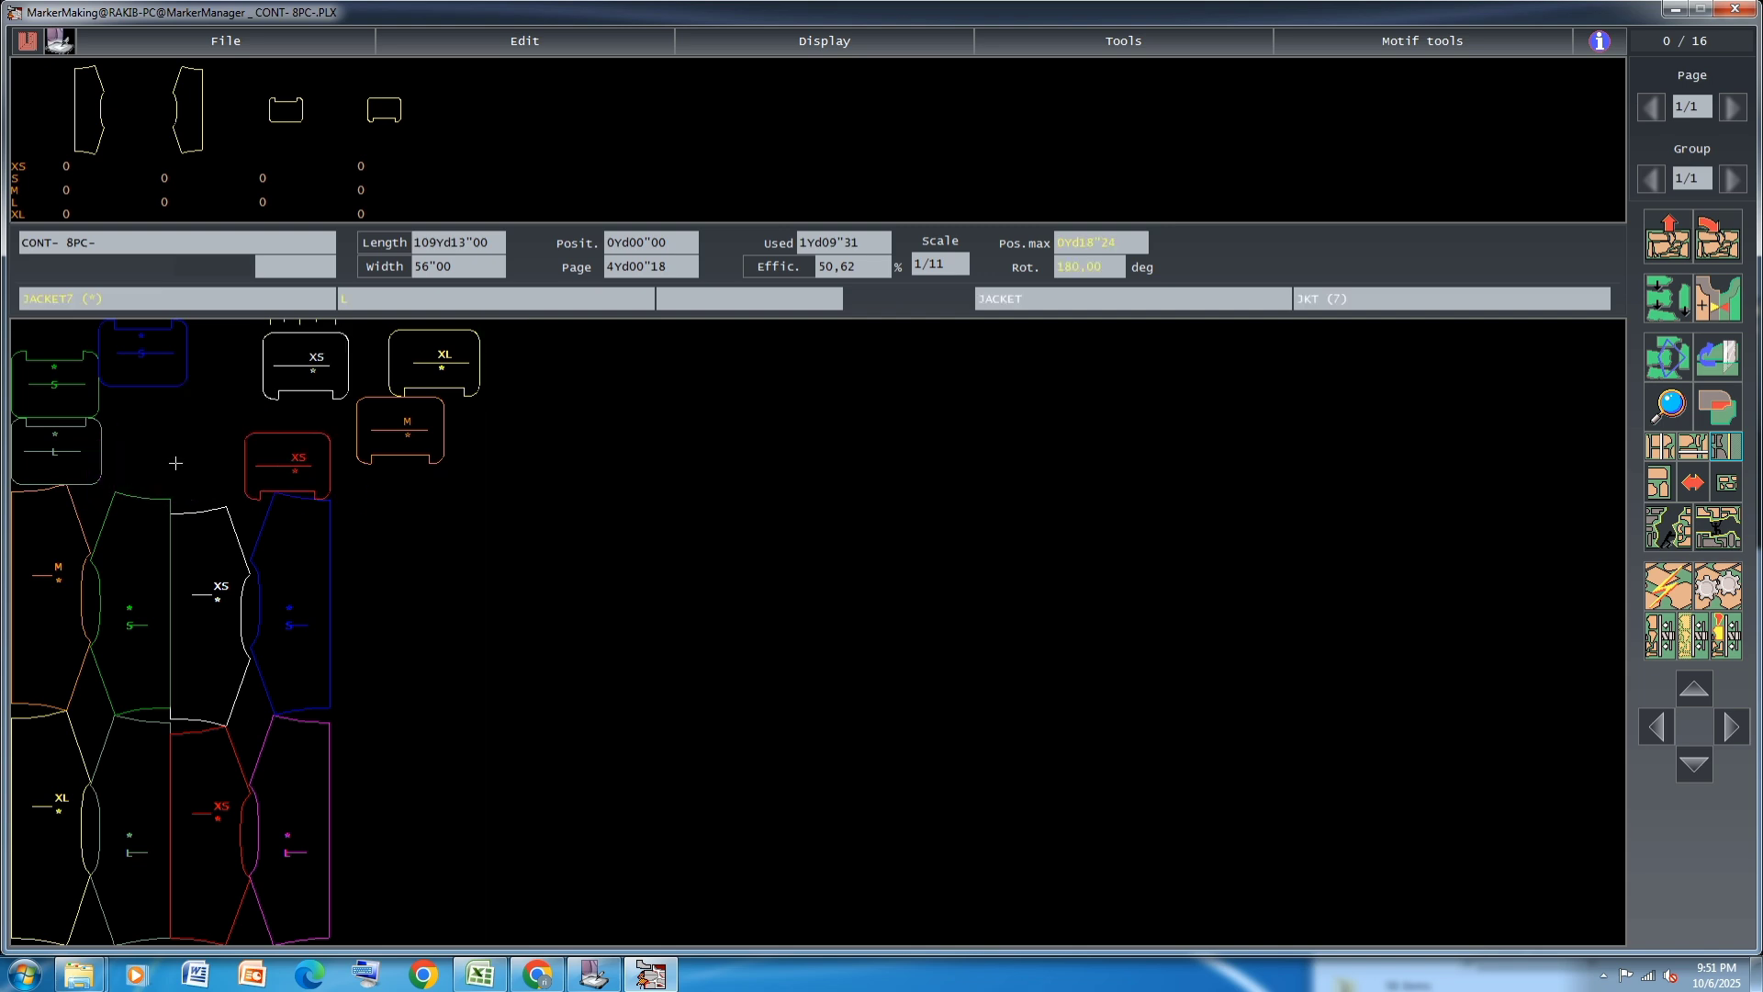
left_click(495, 544)
Place the small M piece above the green S JACKET5, rotate the small L by 180 degrees, and set the green S against it
left_click(437, 417)
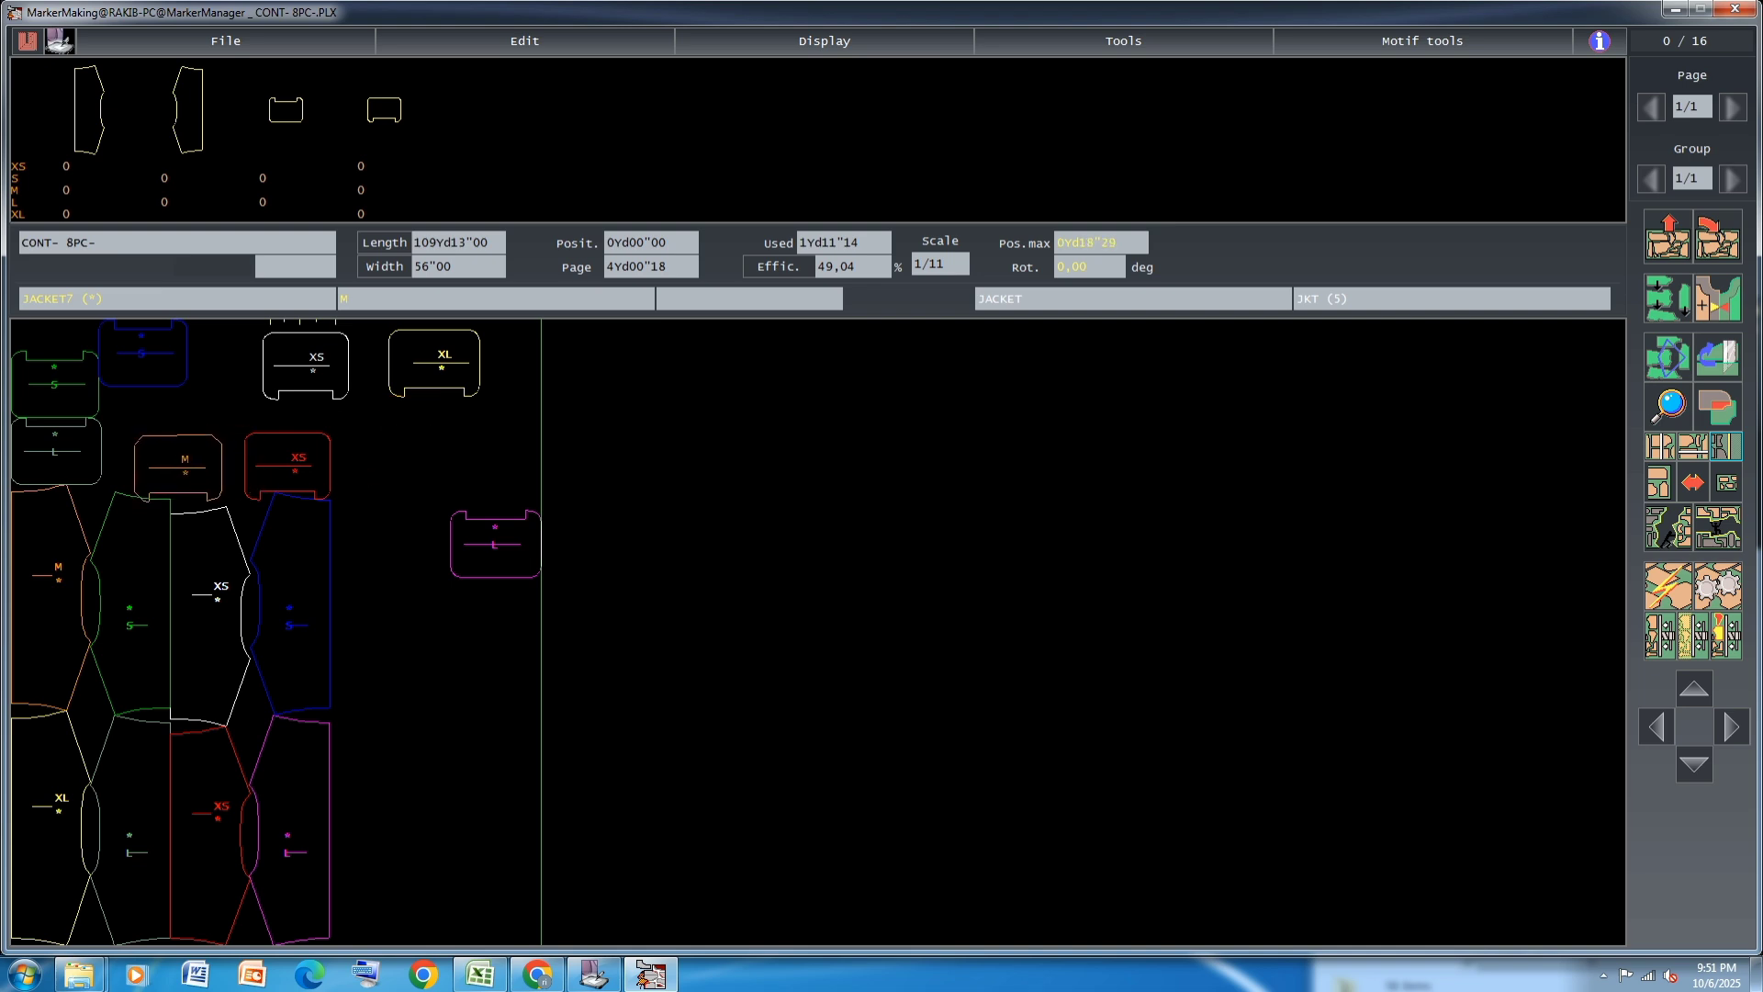
left_click(177, 467)
left_click(23, 451)
key("space")
key("space")
key("space")
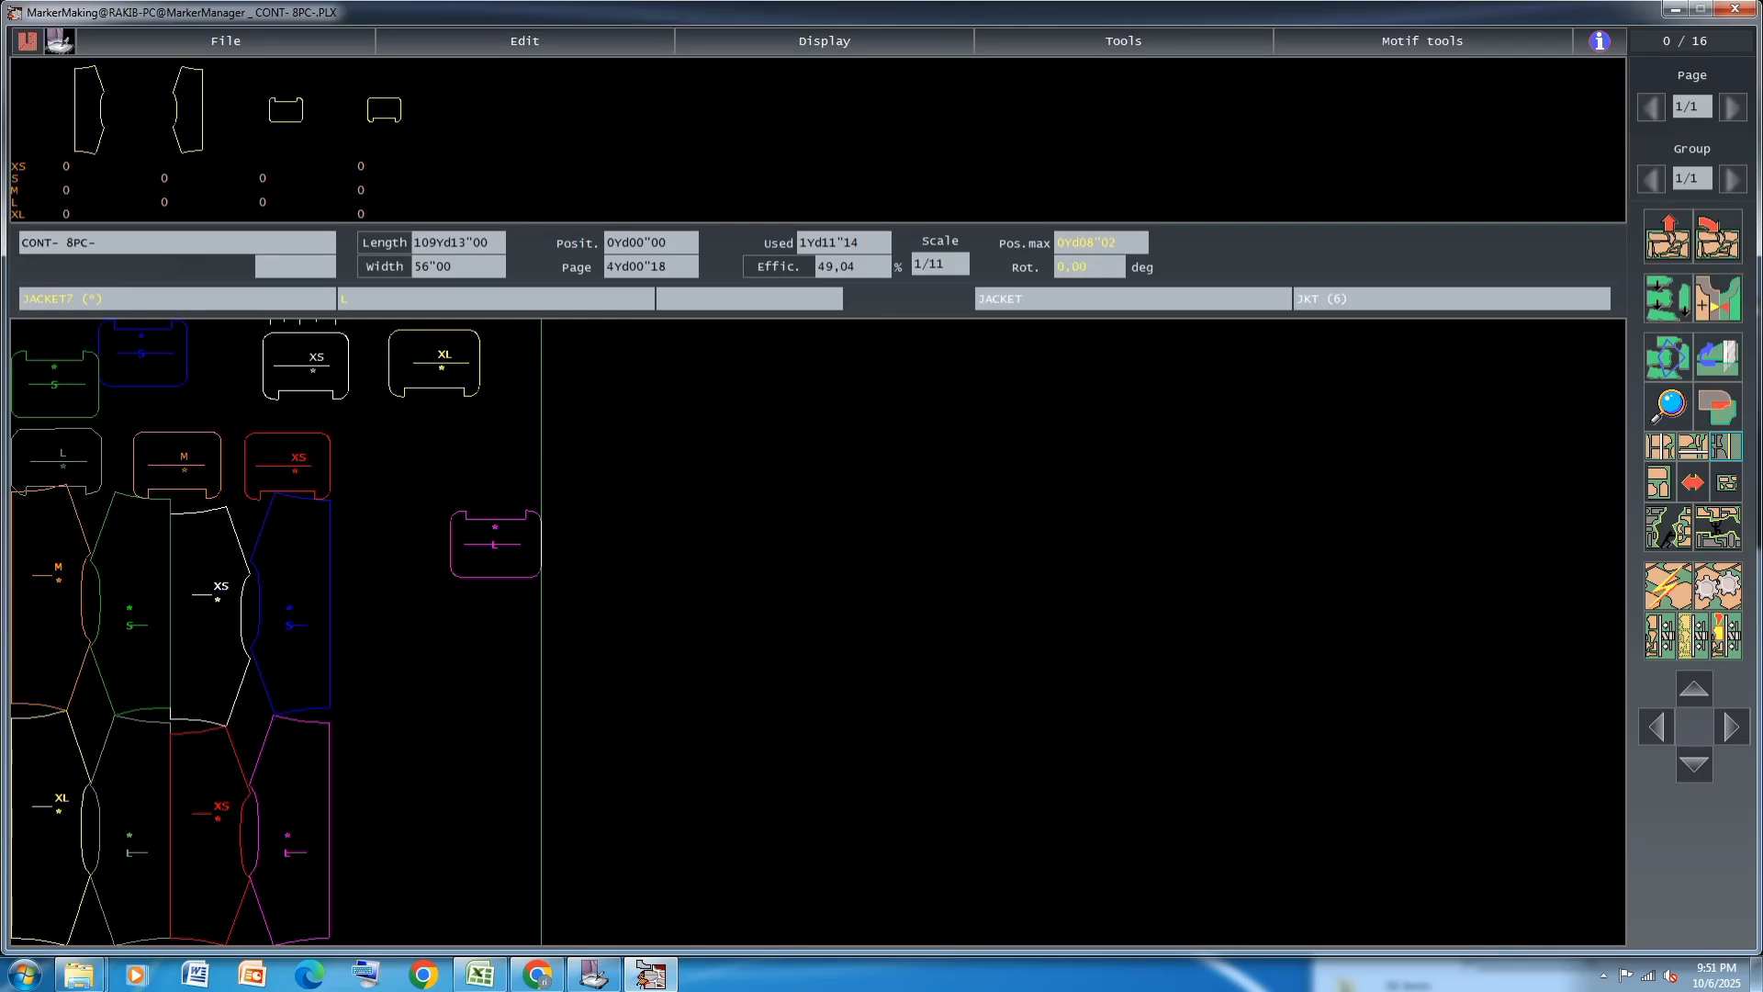
left_click(44, 460)
left_click(64, 397)
left_click(65, 397)
Pack the blue S, M, white XS and red XS JACKET7 pieces closer together above the JACKET5 rows
left_click(142, 370)
left_click(164, 364)
left_click(182, 448)
left_click(172, 446)
left_click(306, 367)
left_click(229, 353)
left_click(289, 460)
left_click(261, 453)
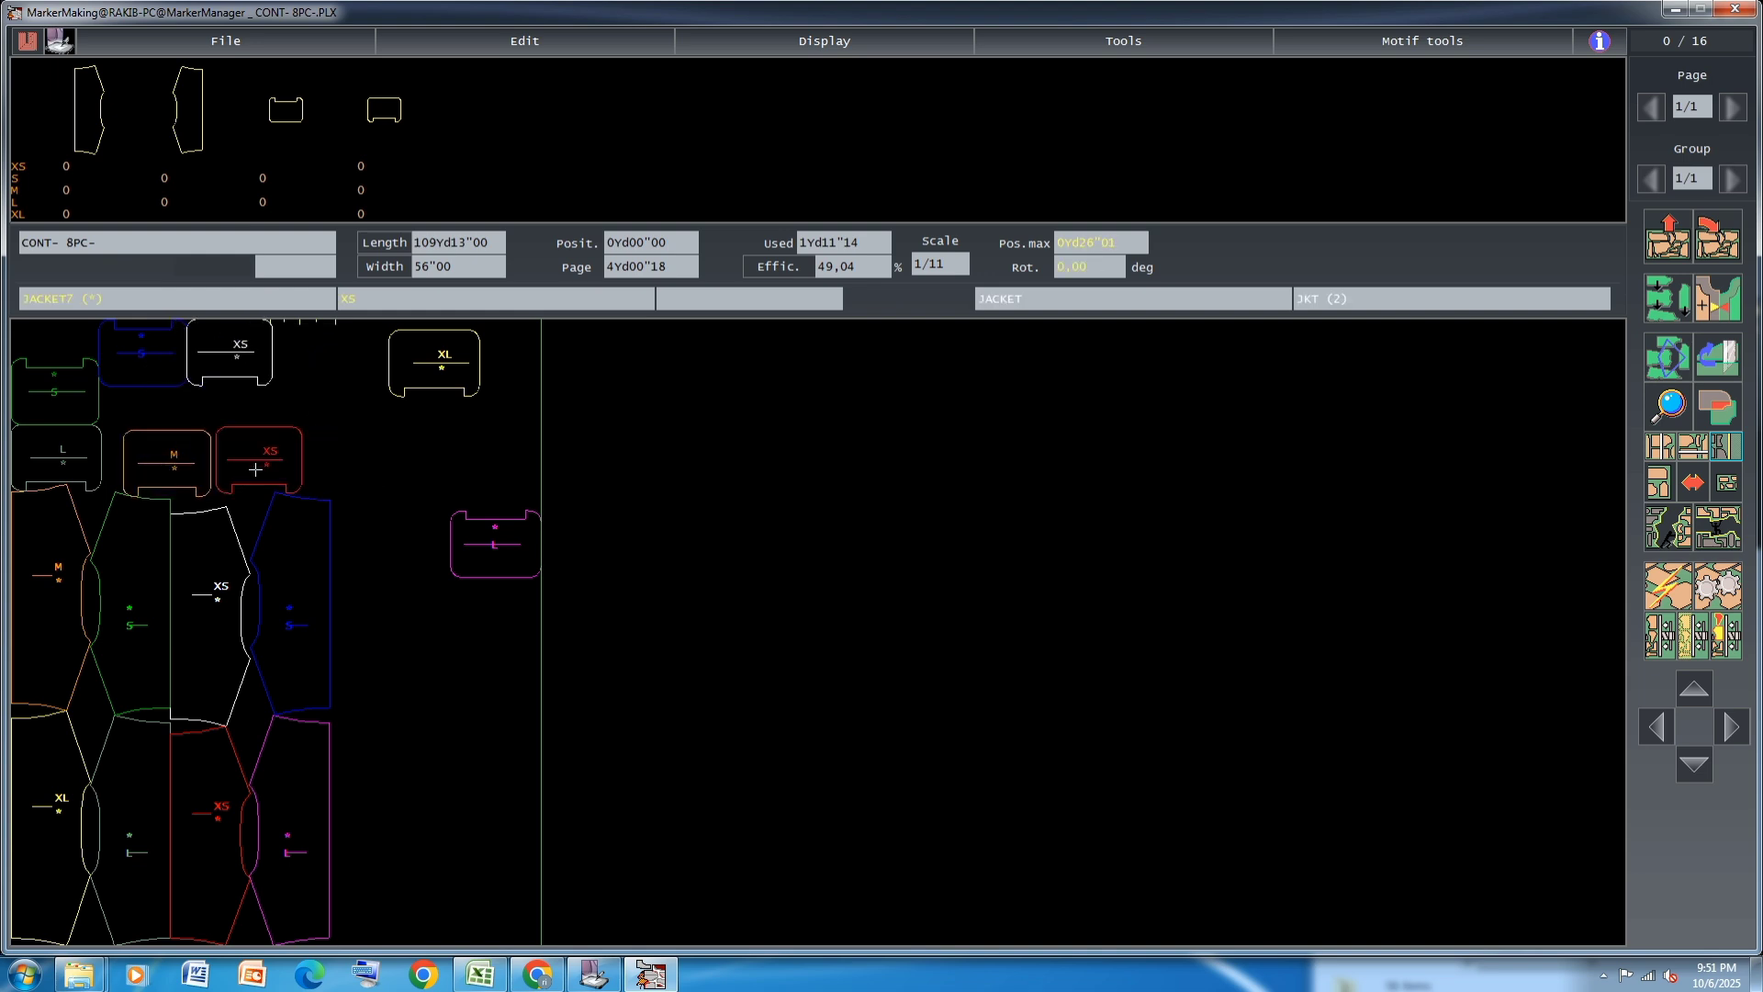
Fit the magenta L JACKET7 piece beside the white XS and the yellow XL beside the red XS
left_click(527, 537)
left_click(317, 356)
left_click(415, 377)
left_click(340, 443)
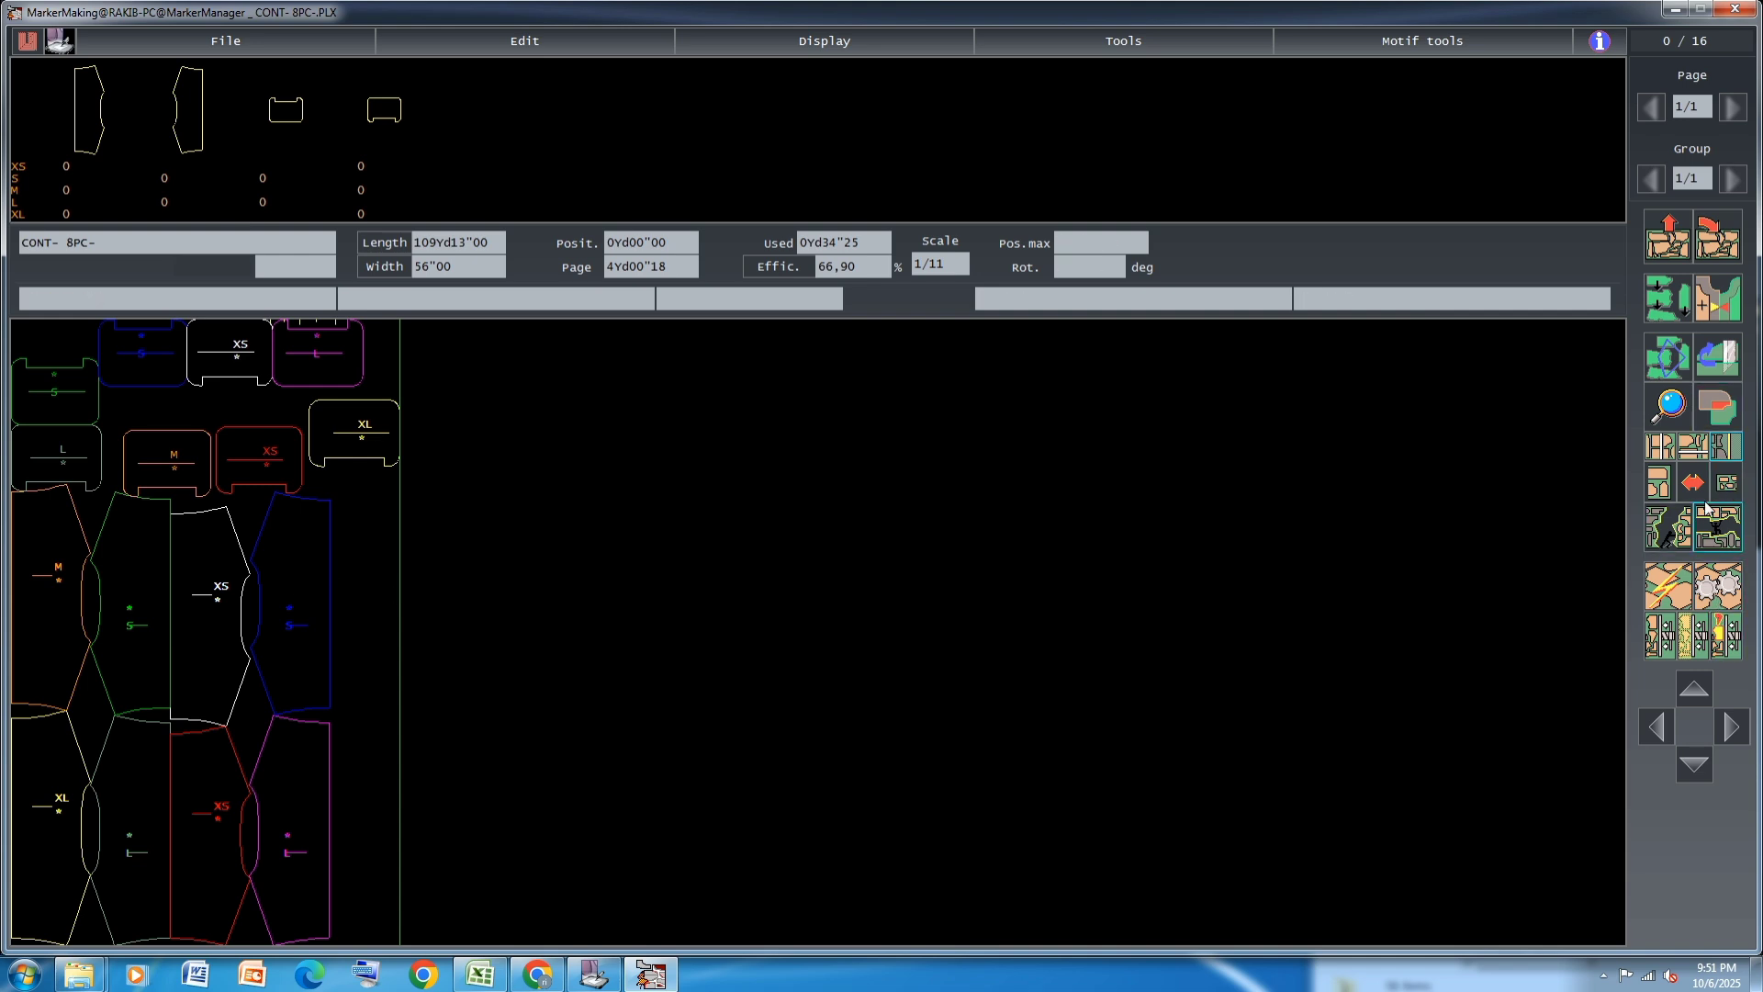
Confirm the generalities of the CONT- 8PC- marker and run automatic nesting on its pieces
key("ctrl+g")
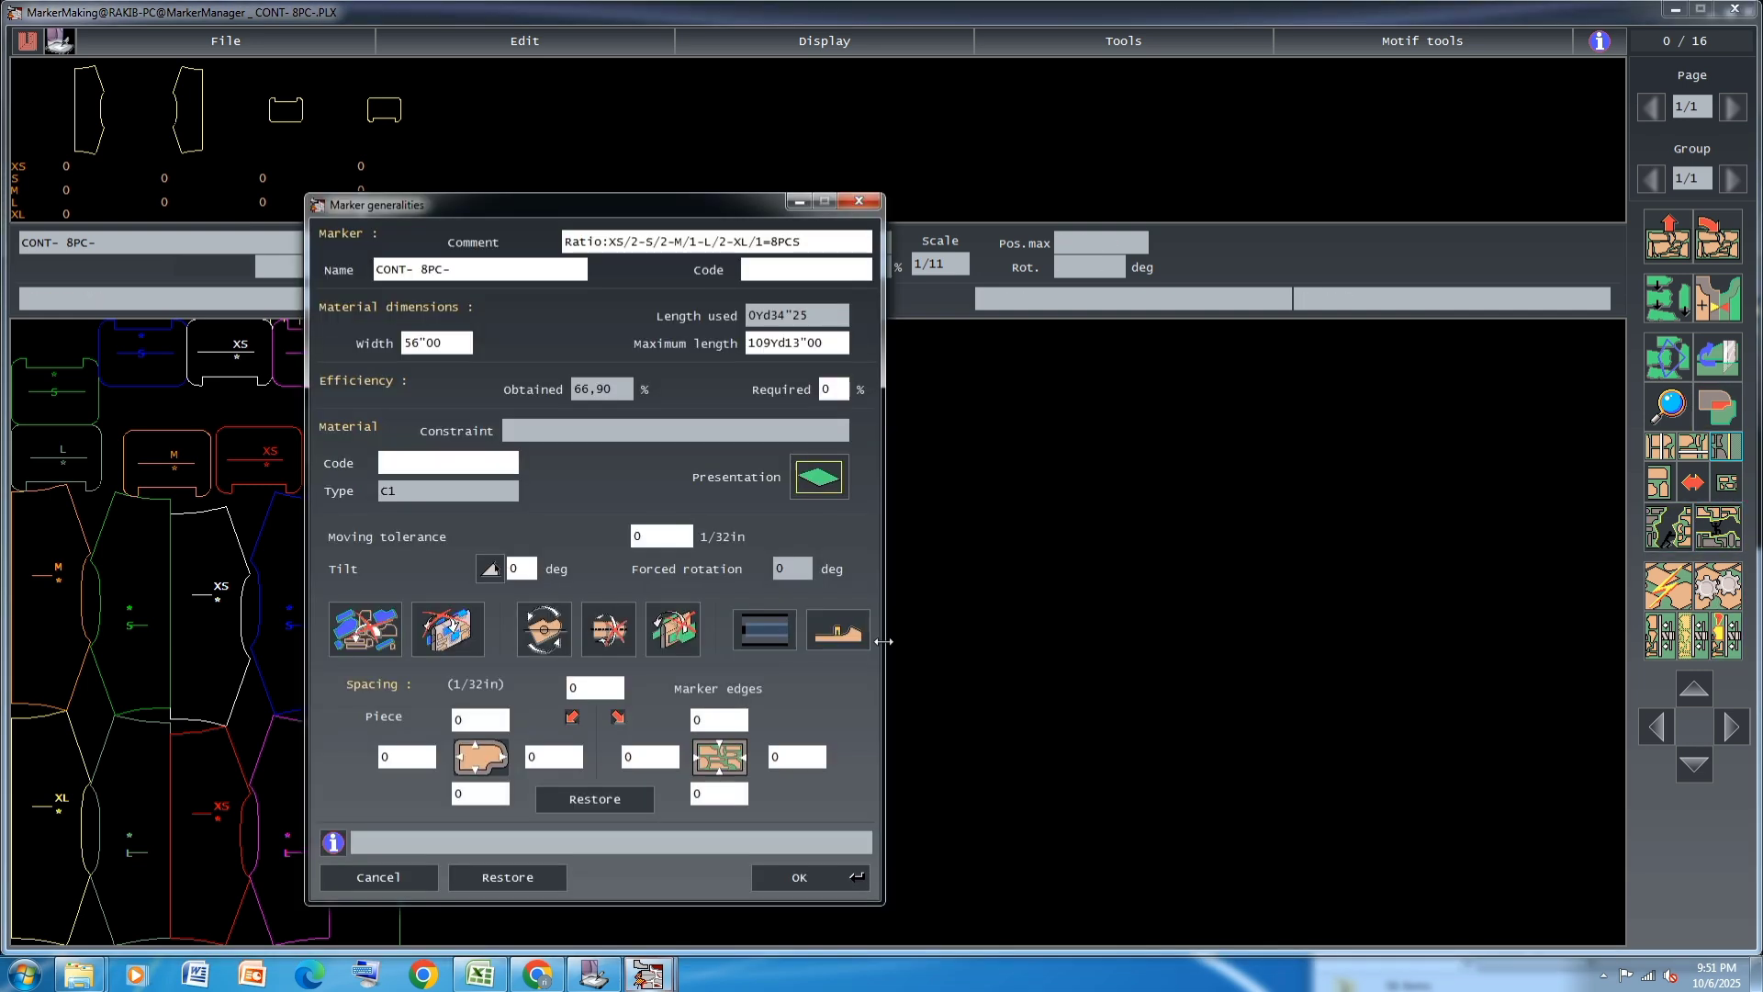
left_click(822, 864)
left_click(1694, 633)
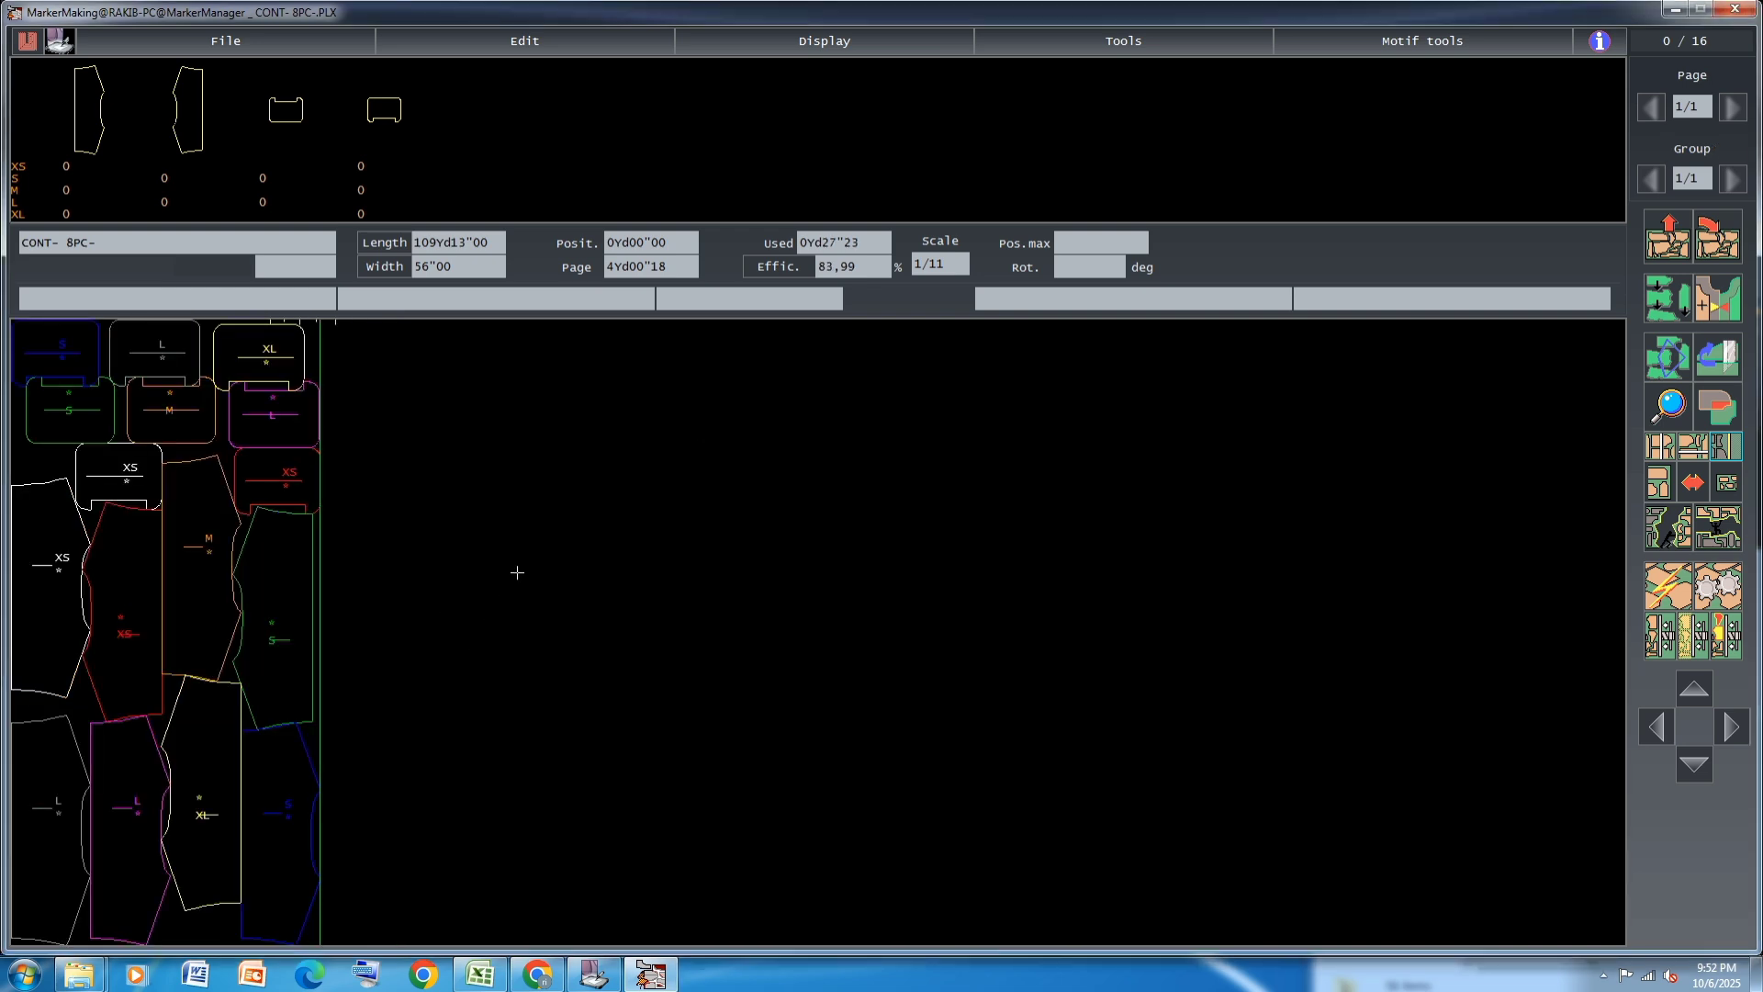
Save the nested CONT- 8PC- marker and return to MarkerManager
left_click(767, 275)
left_click(771, 284)
left_click(478, 40)
left_click(480, 163)
left_click(503, 602)
left_click(804, 589)
left_click(973, 659)
left_click(718, 603)
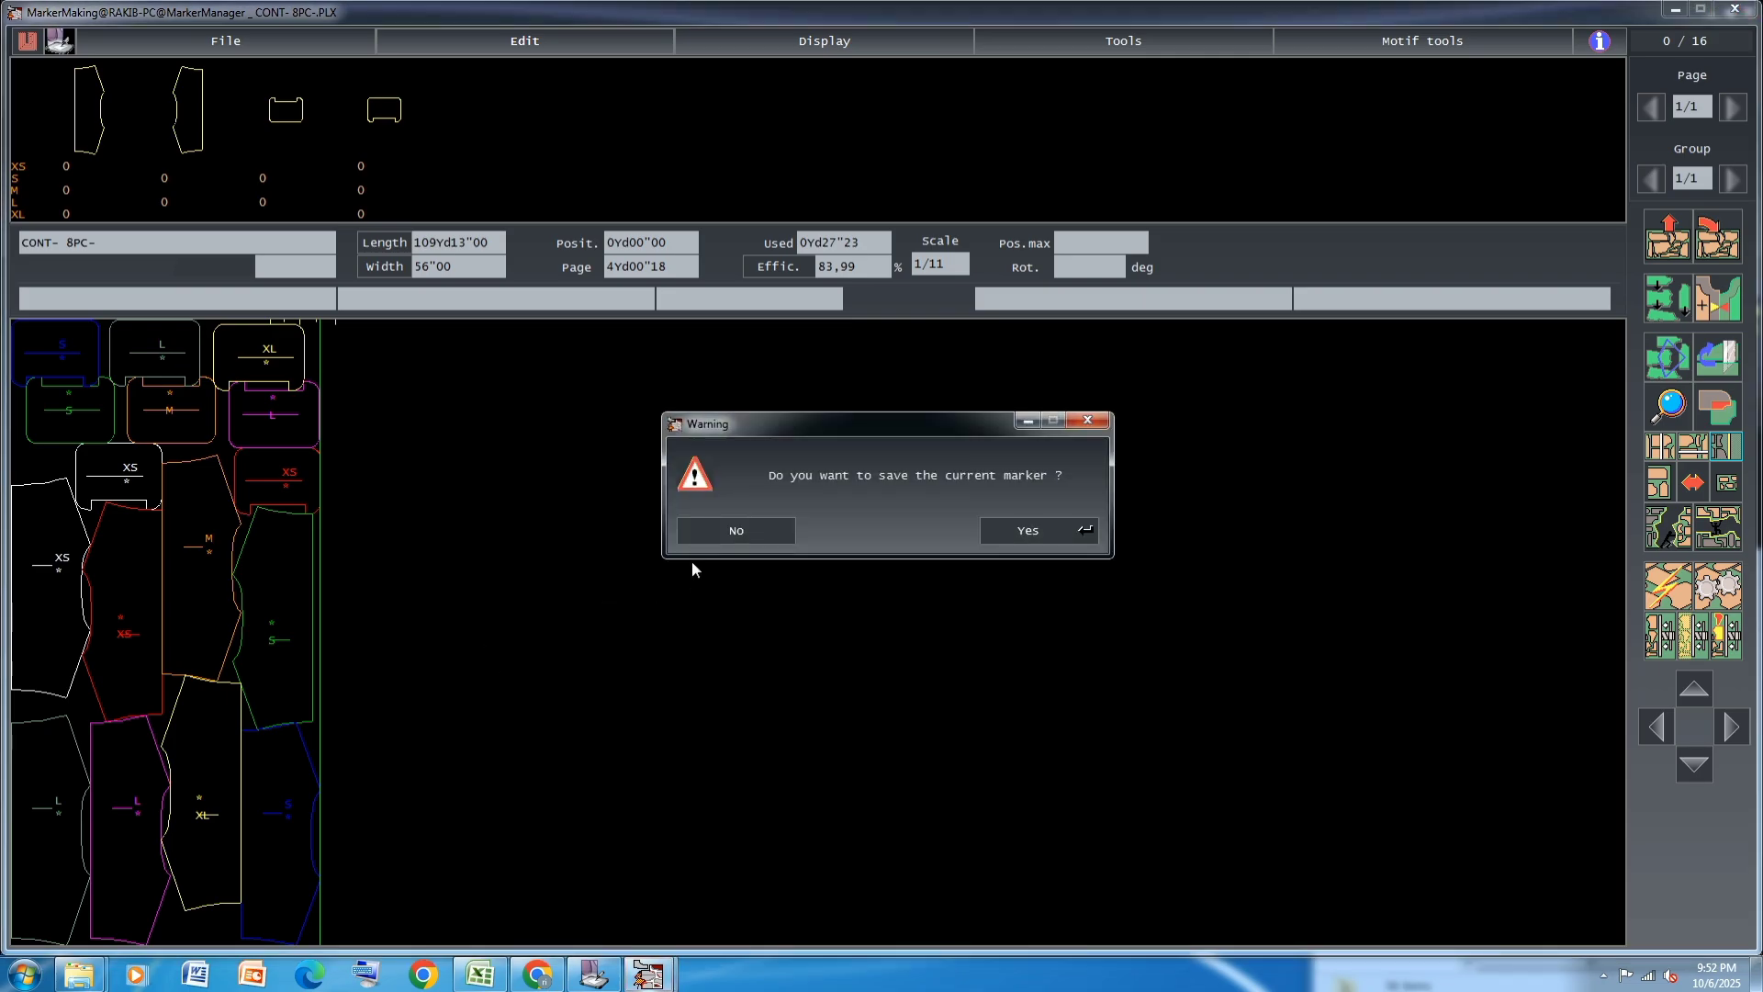
left_click(1056, 531)
Set the fabric type to C2 and rename the marker as CONT-1 8PC-
left_click(940, 315)
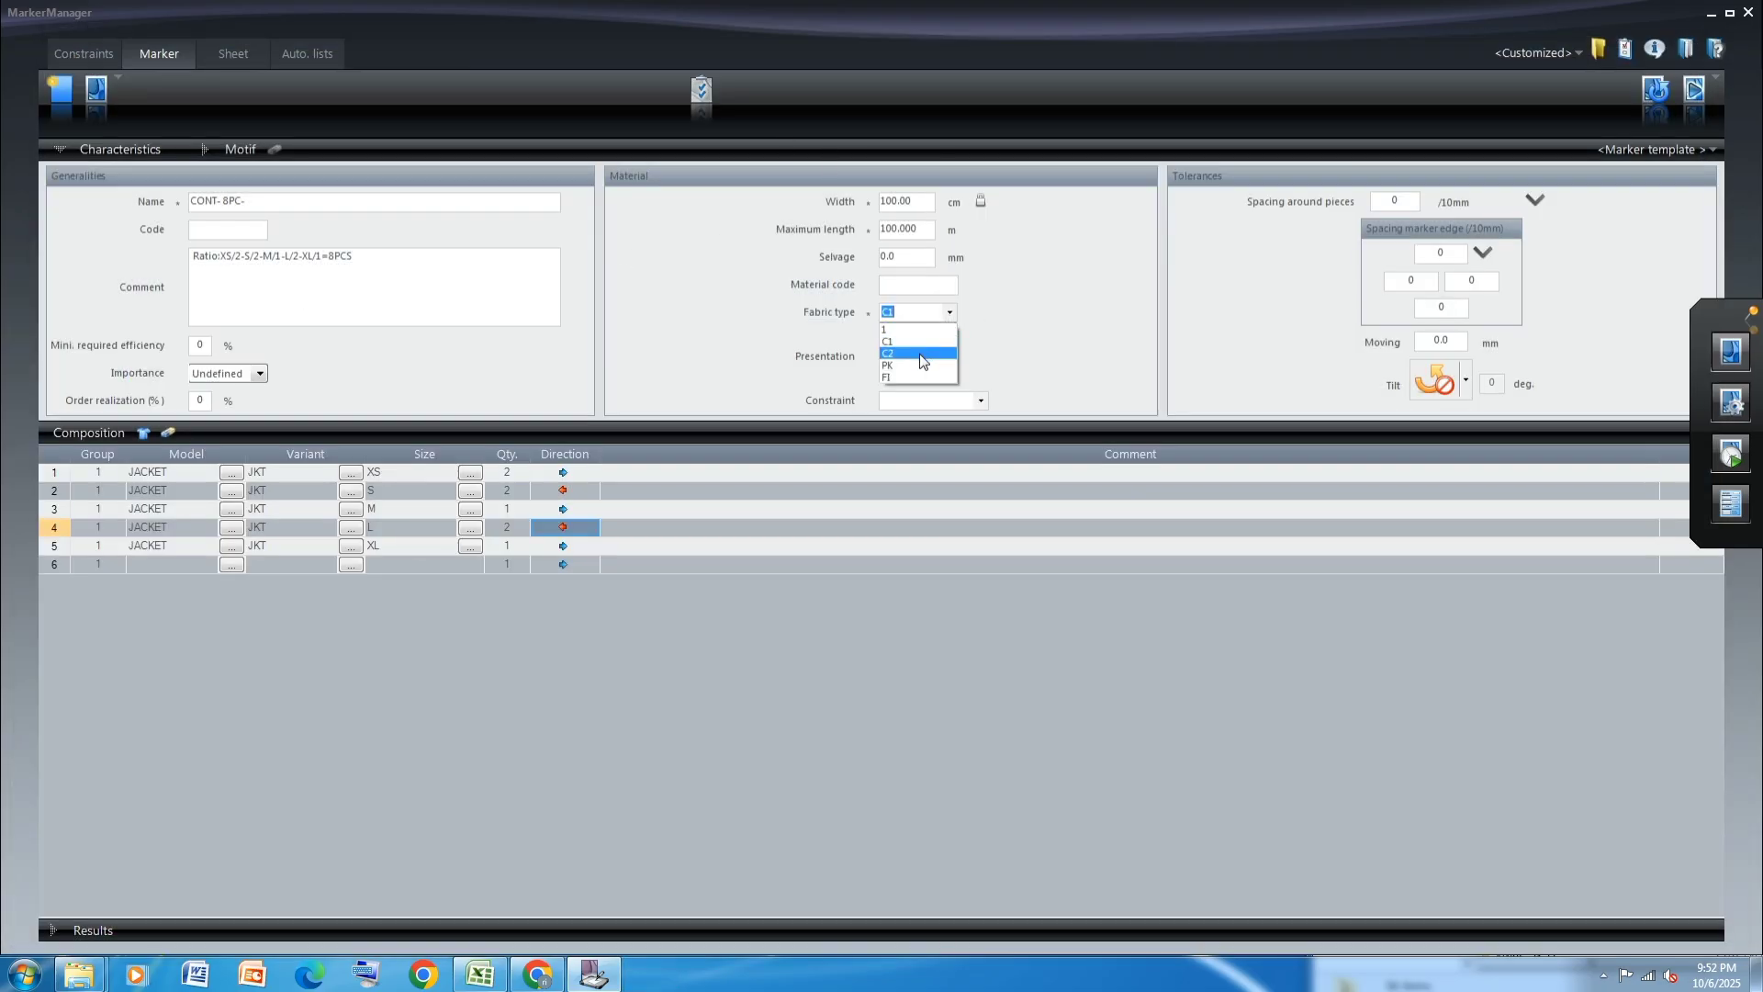
left_click(921, 353)
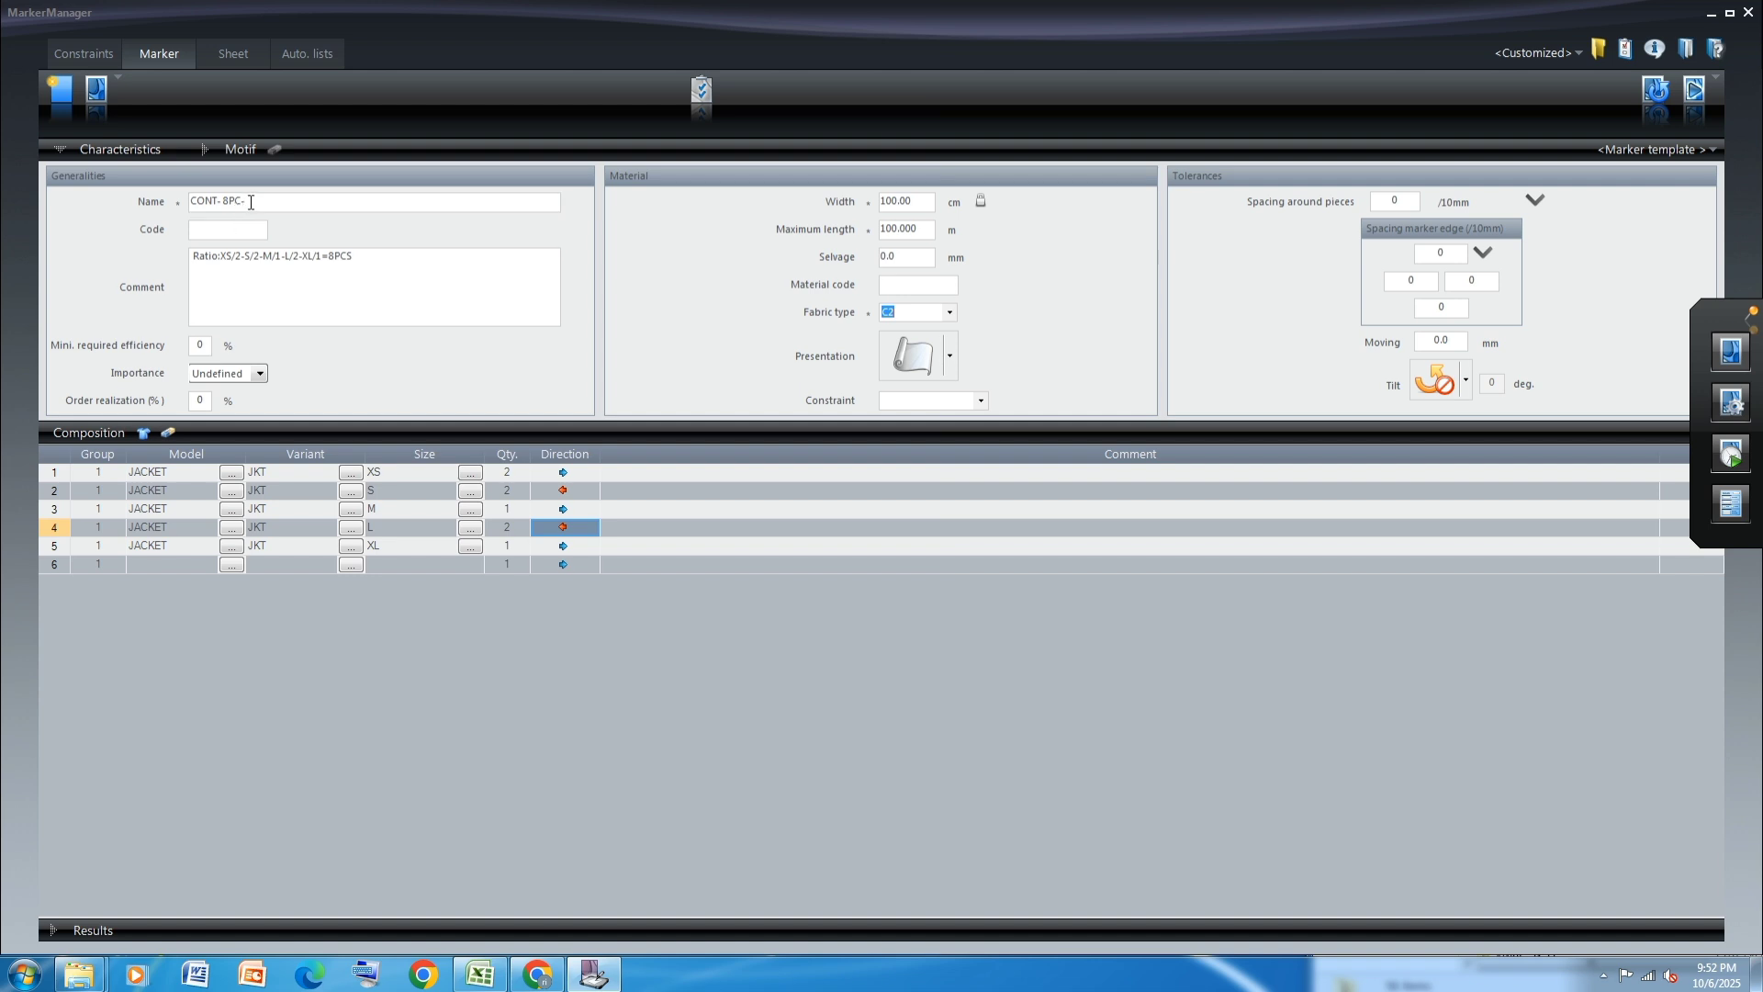
left_click(219, 200)
type("-1")
Save the new marker definition and open CONT-1 8PC- in MarkerMaking
left_click(1729, 349)
left_click(847, 532)
left_click(882, 542)
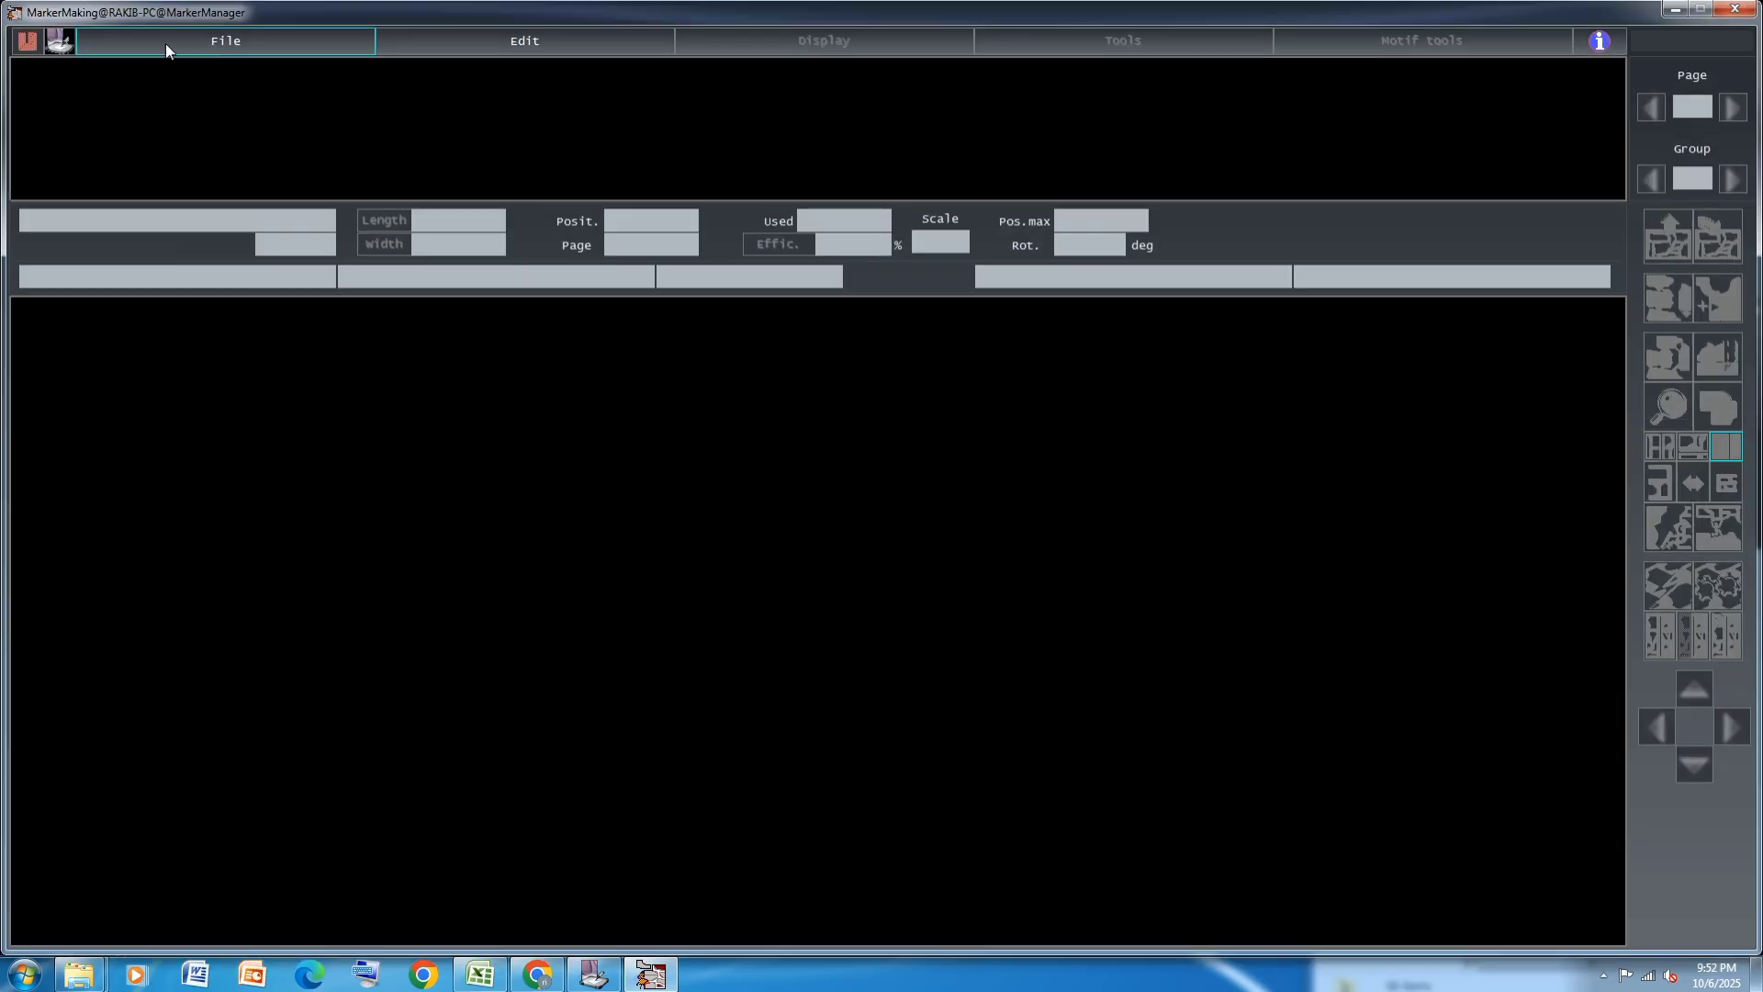
left_click(165, 42)
mouse_move(311, 62)
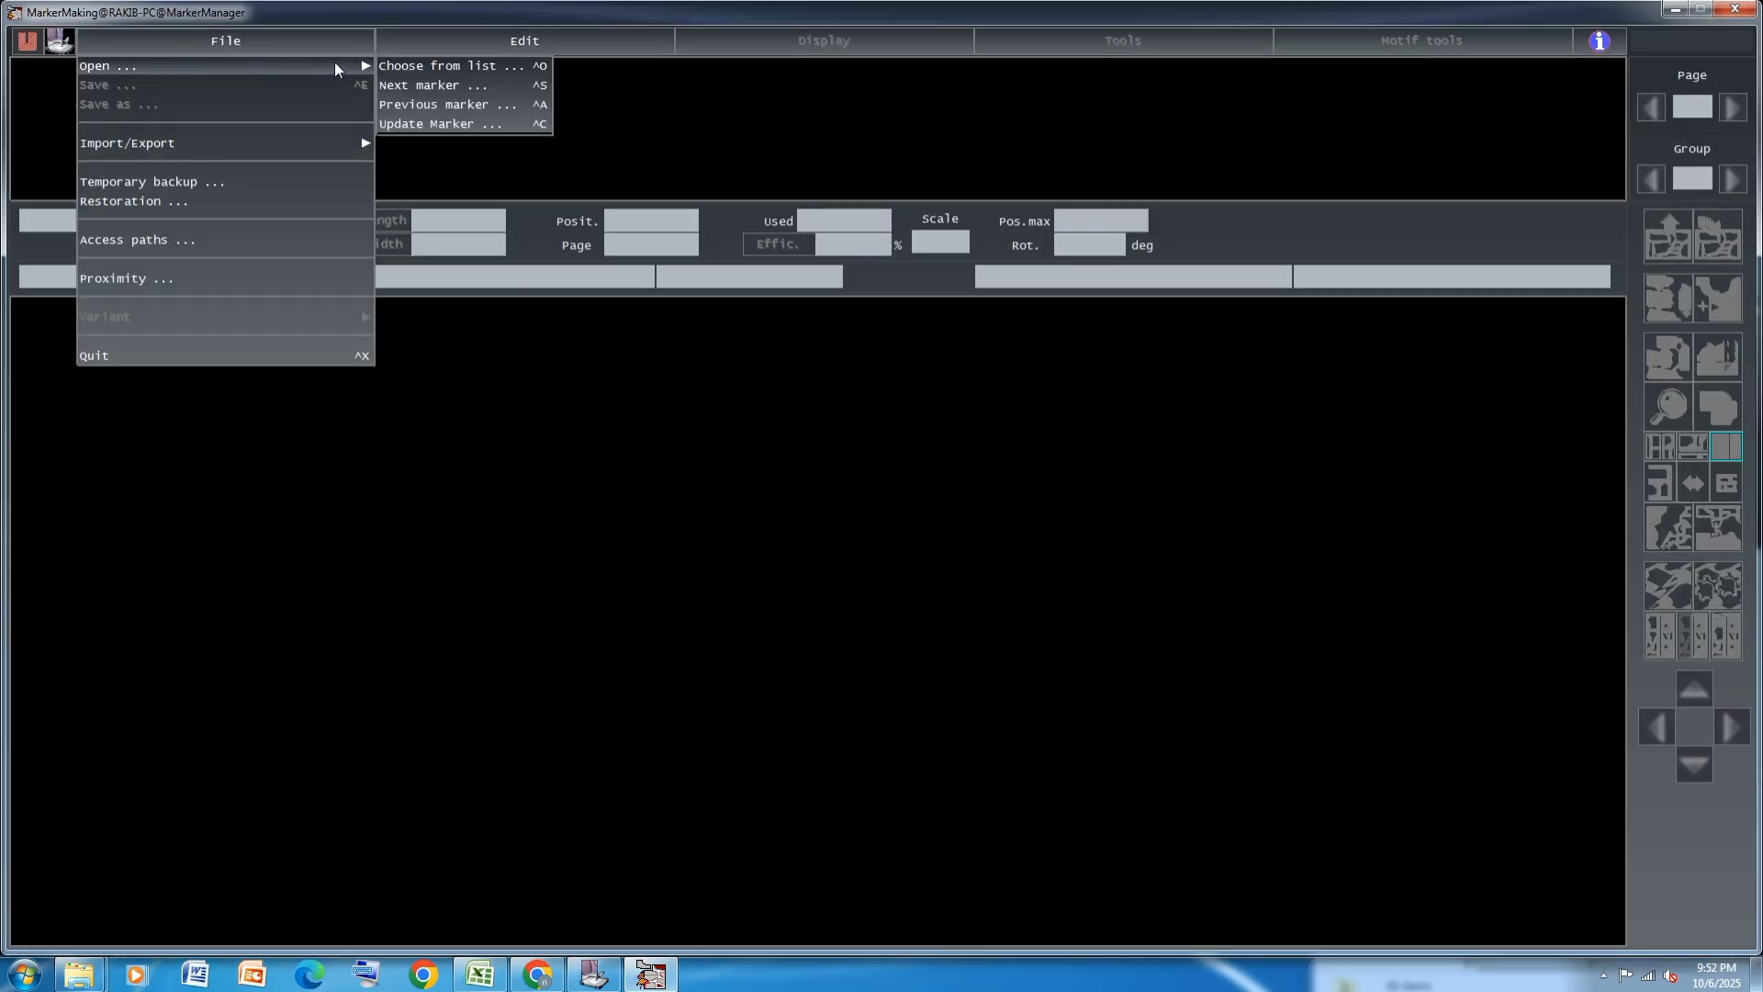
left_click(416, 82)
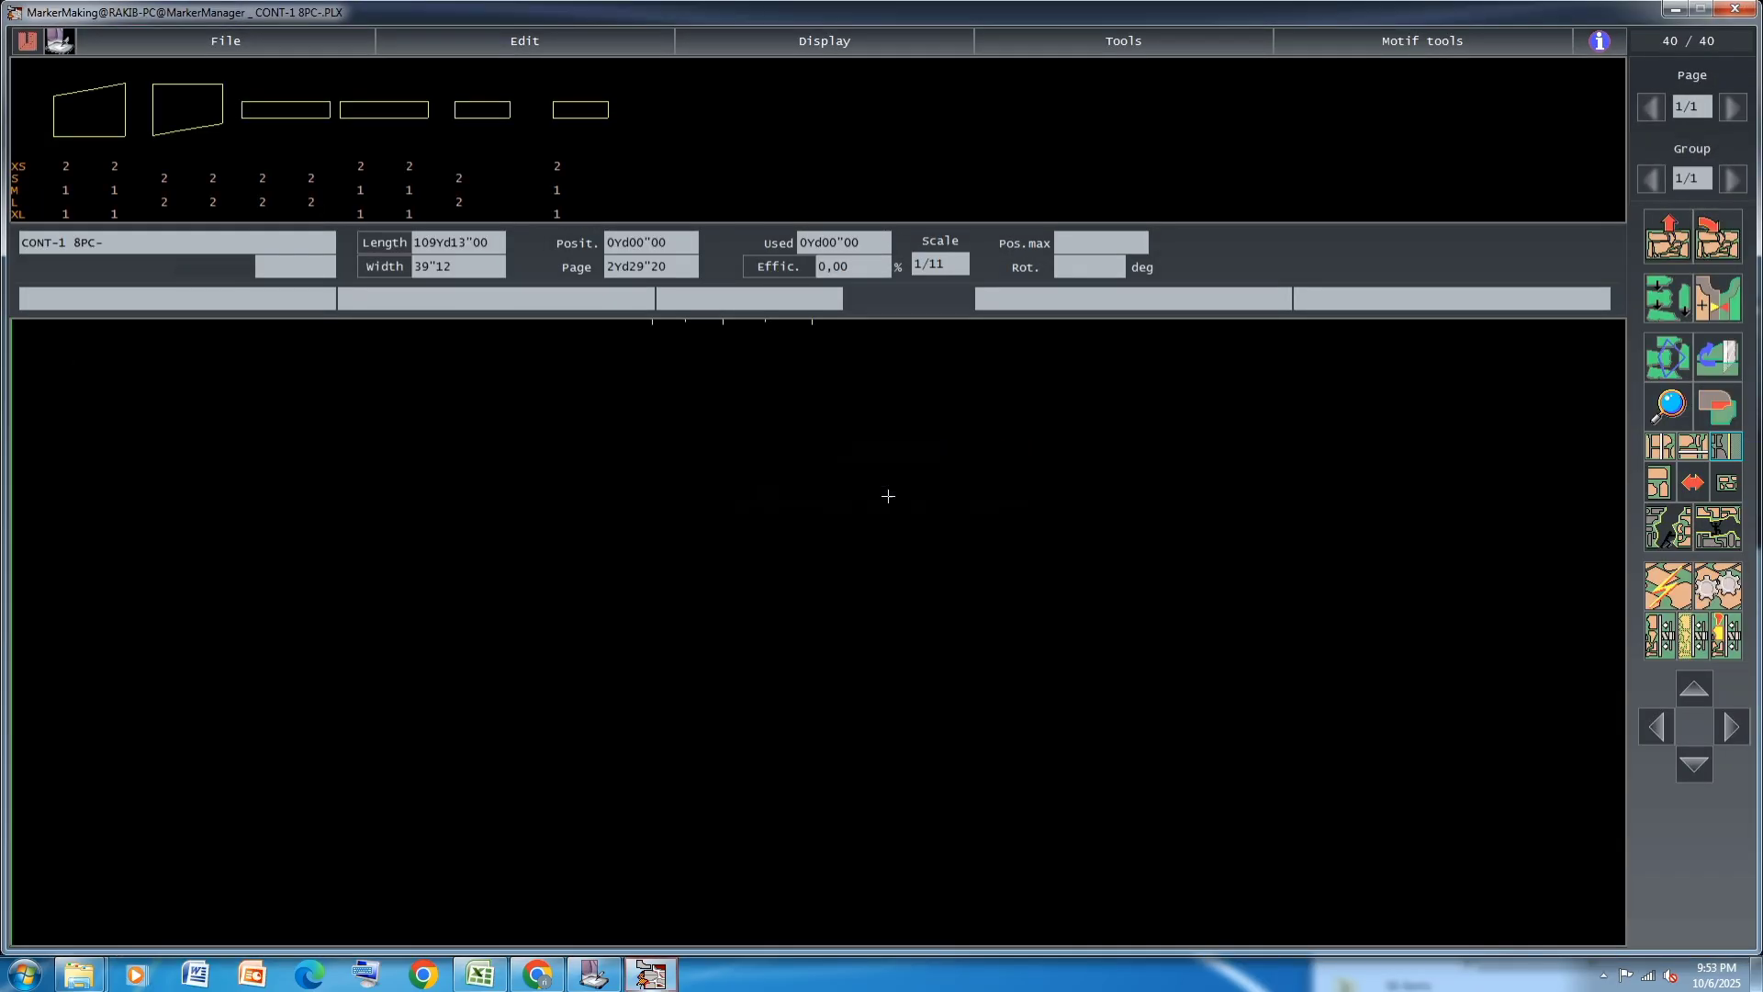
left_click(65, 213)
left_click(114, 213)
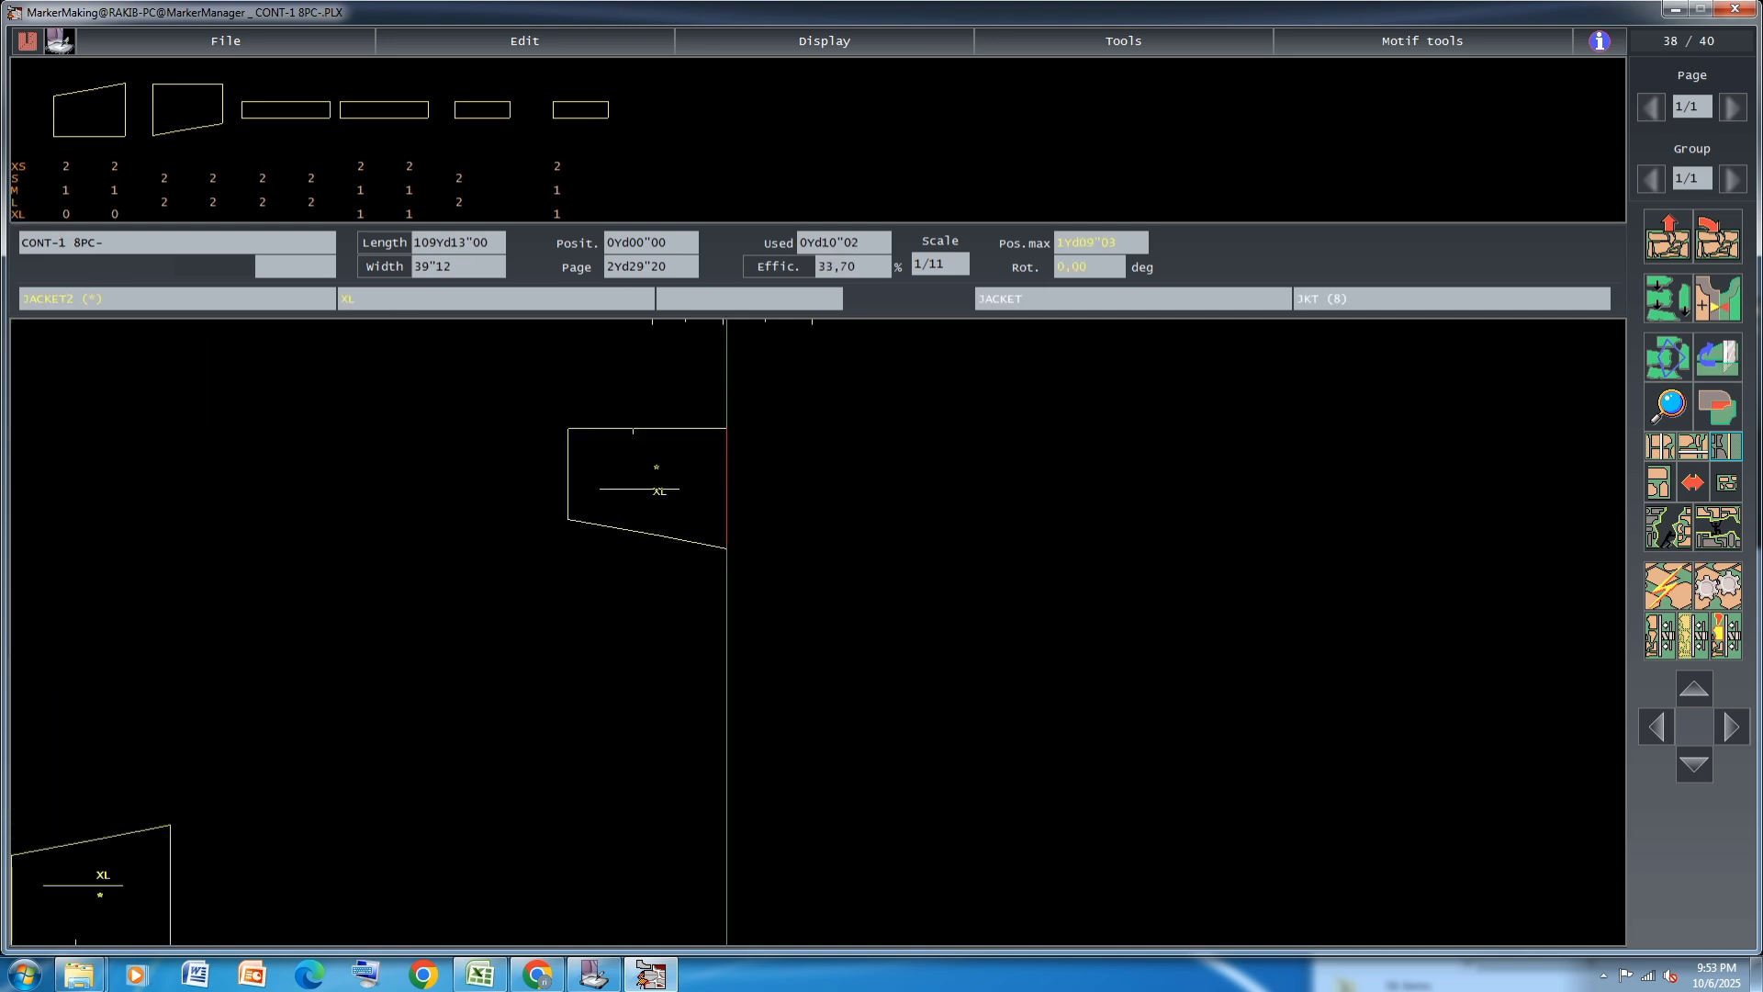
left_click(165, 201)
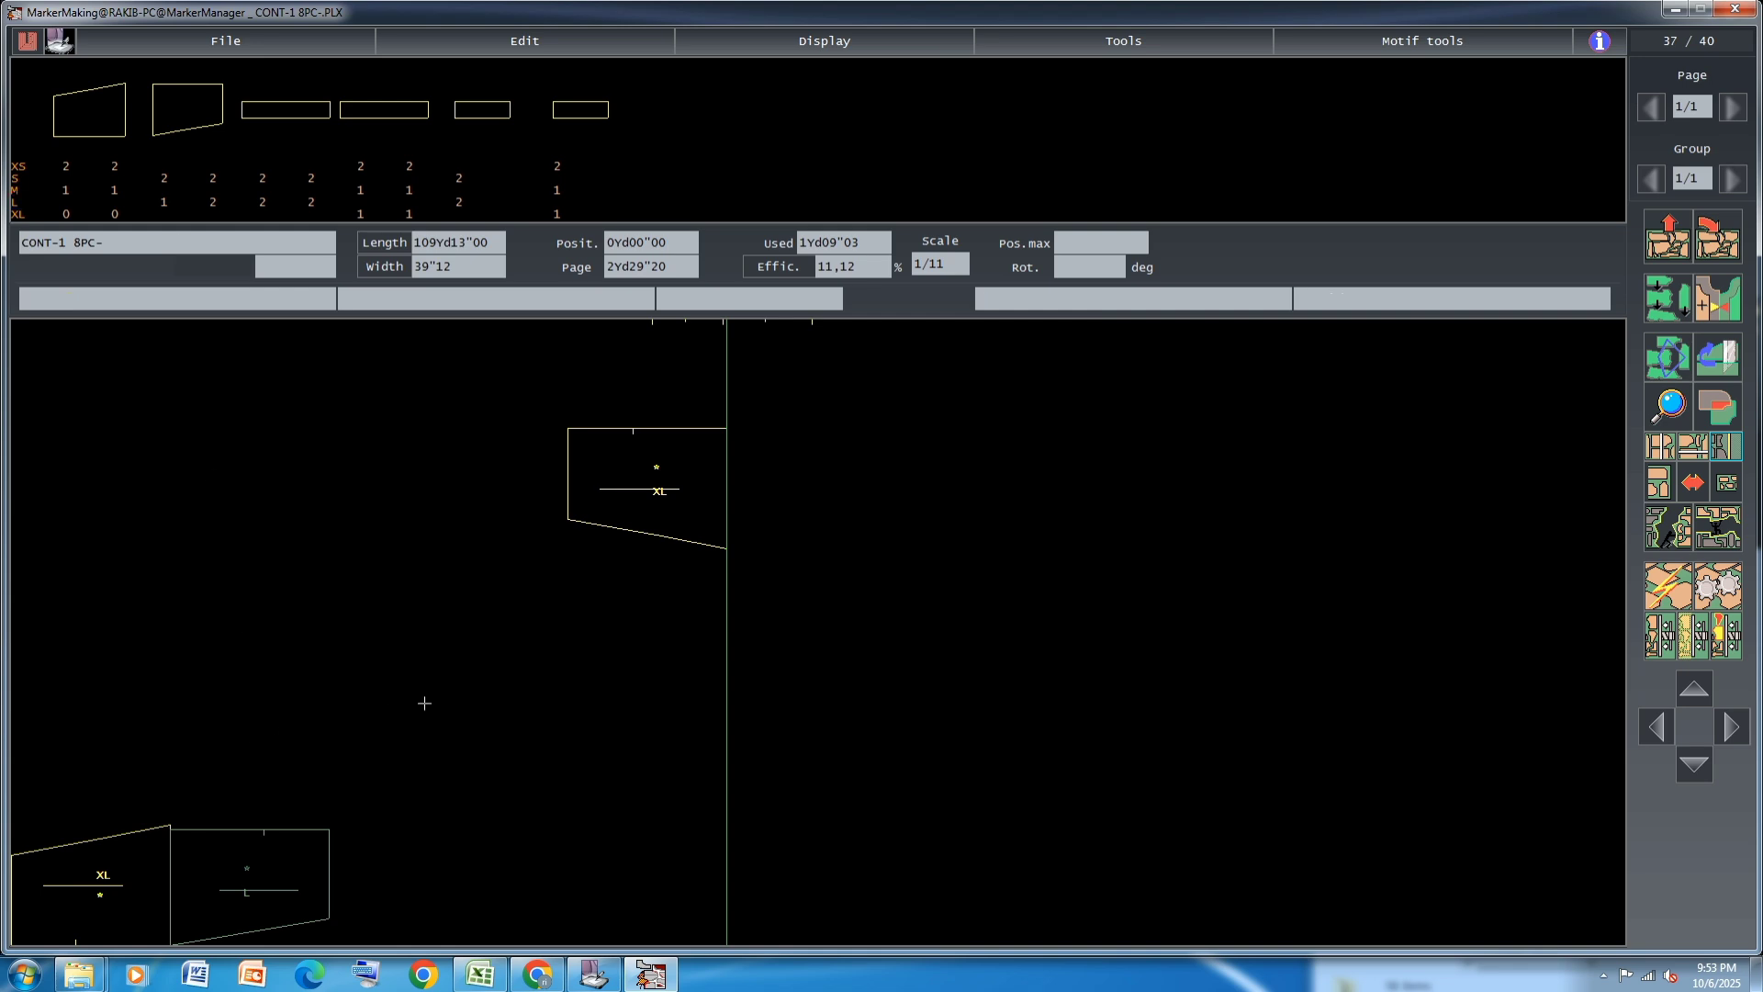
Set the CONT-1 8PC- marker's width to 56 inches in its generalities
left_click(171, 298)
double_click(449, 342)
key("BackSpace")
type("56")
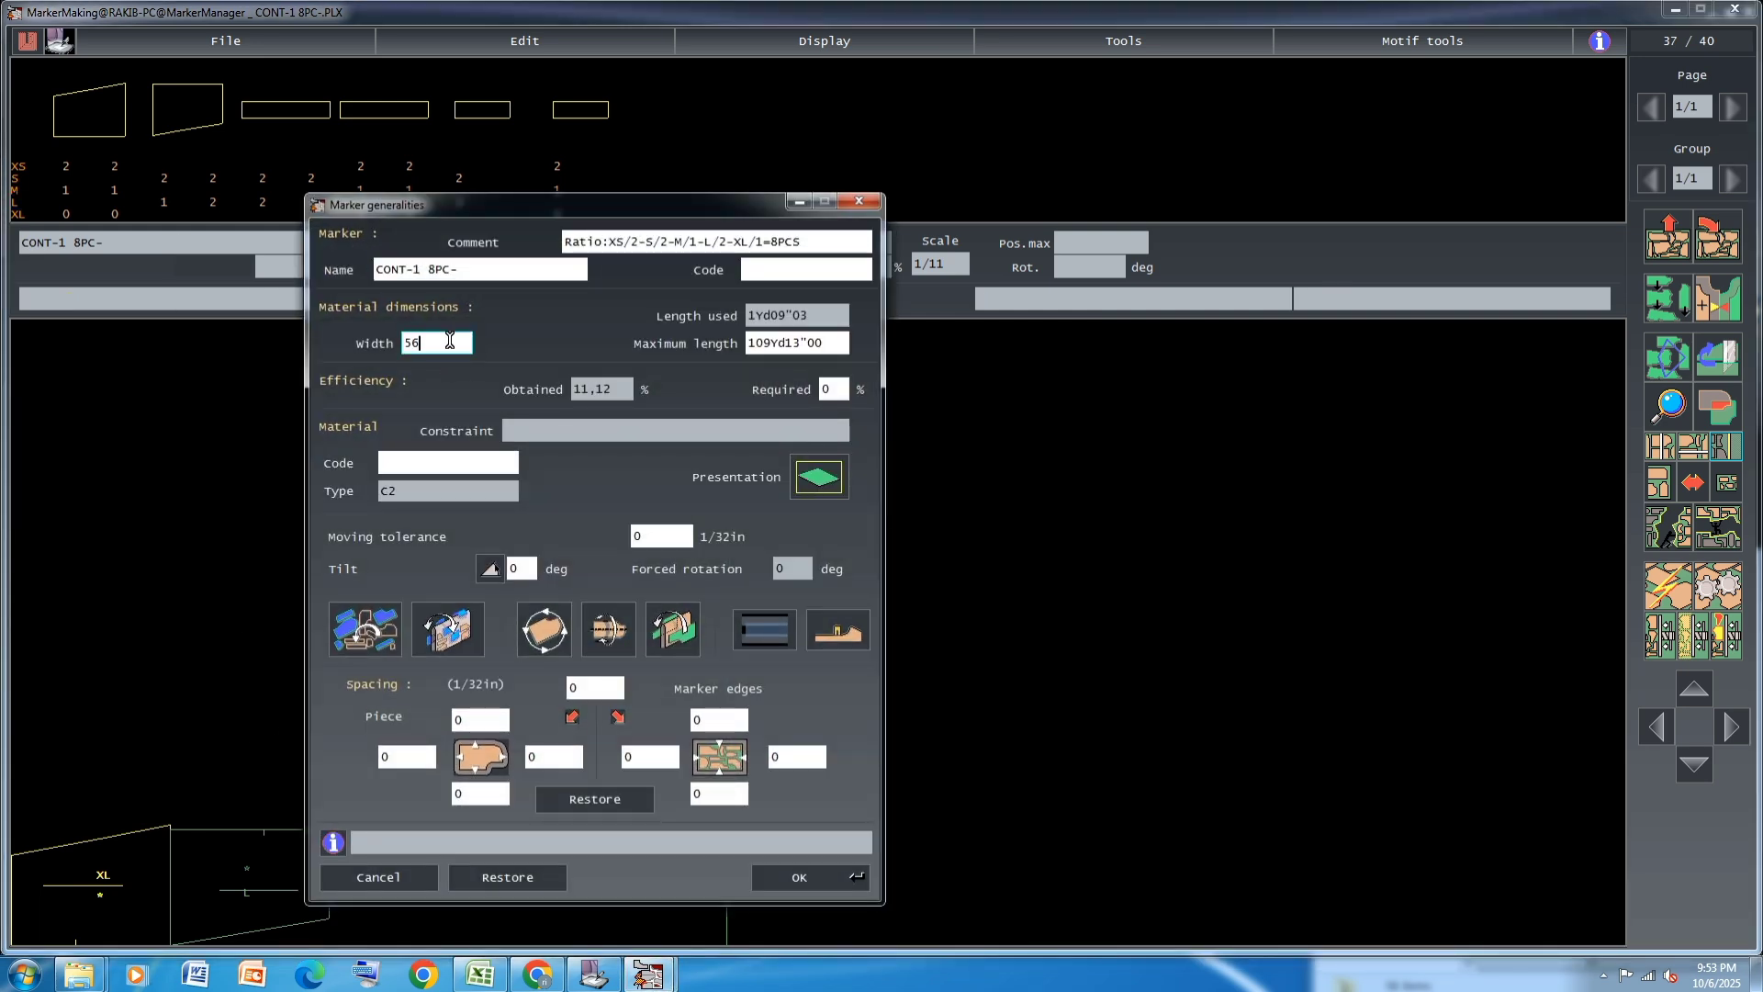
Change the marker's piece rotation and flipping constraints and apply the marker generalities
left_click(367, 624)
left_click(443, 636)
left_click(547, 630)
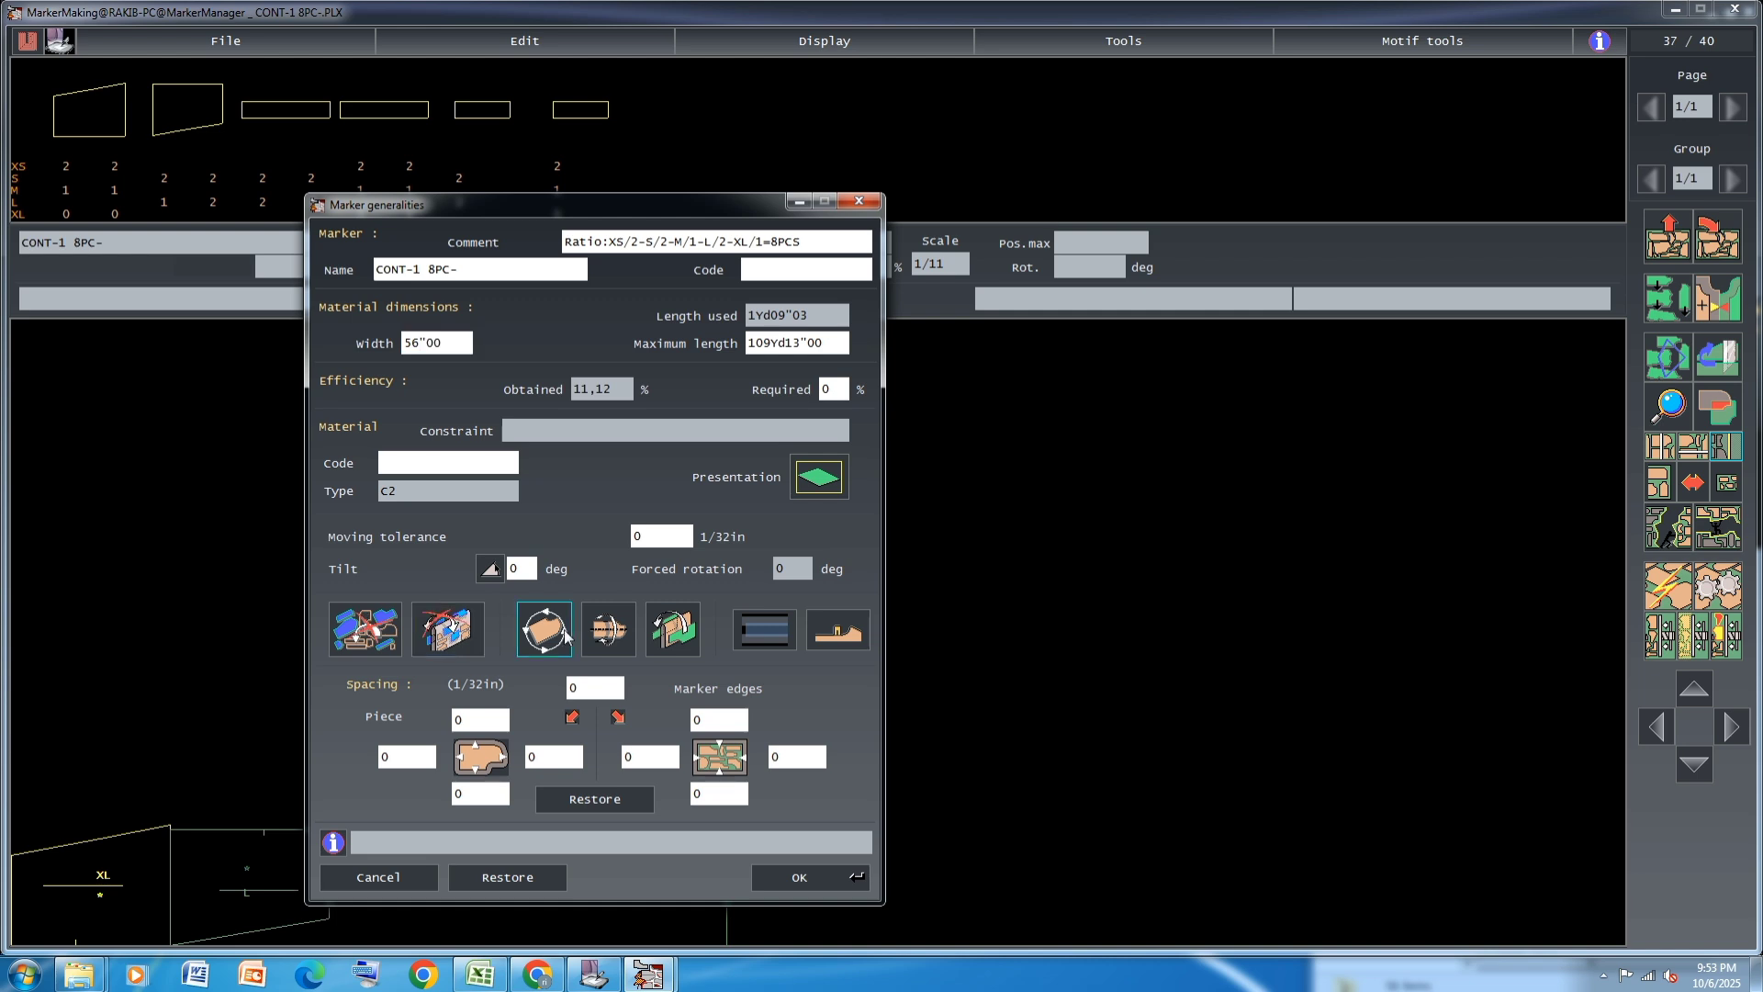
left_click(607, 634)
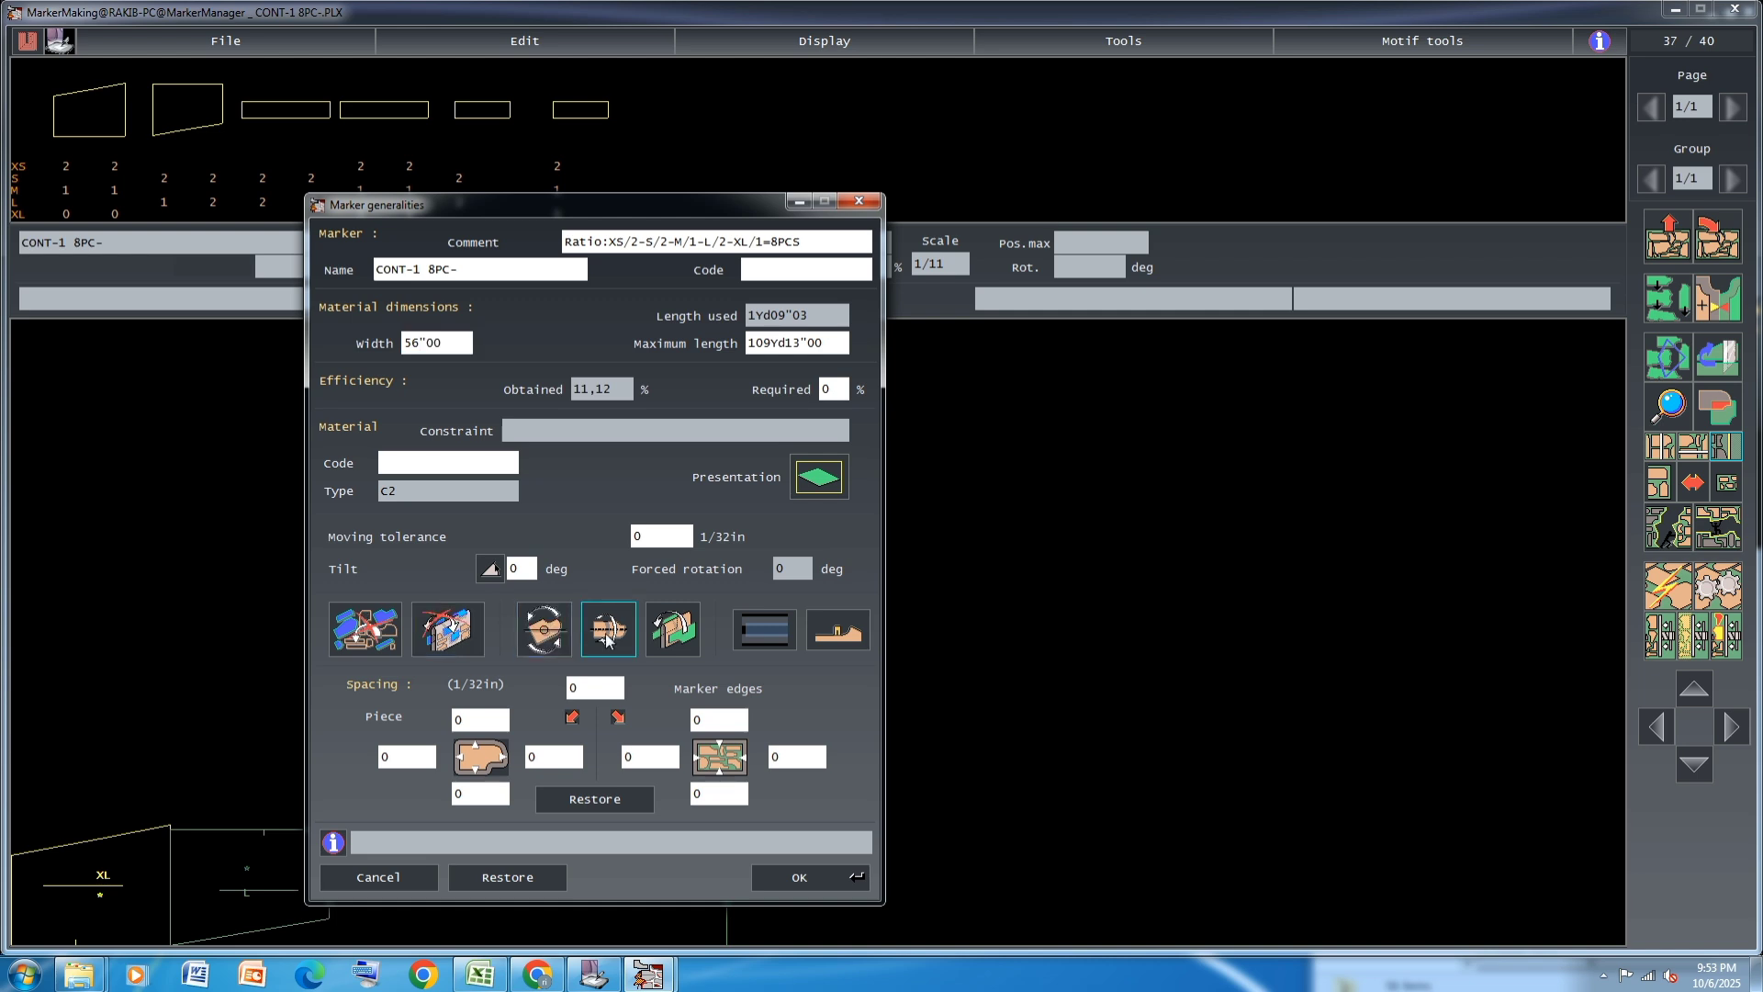
left_click(673, 628)
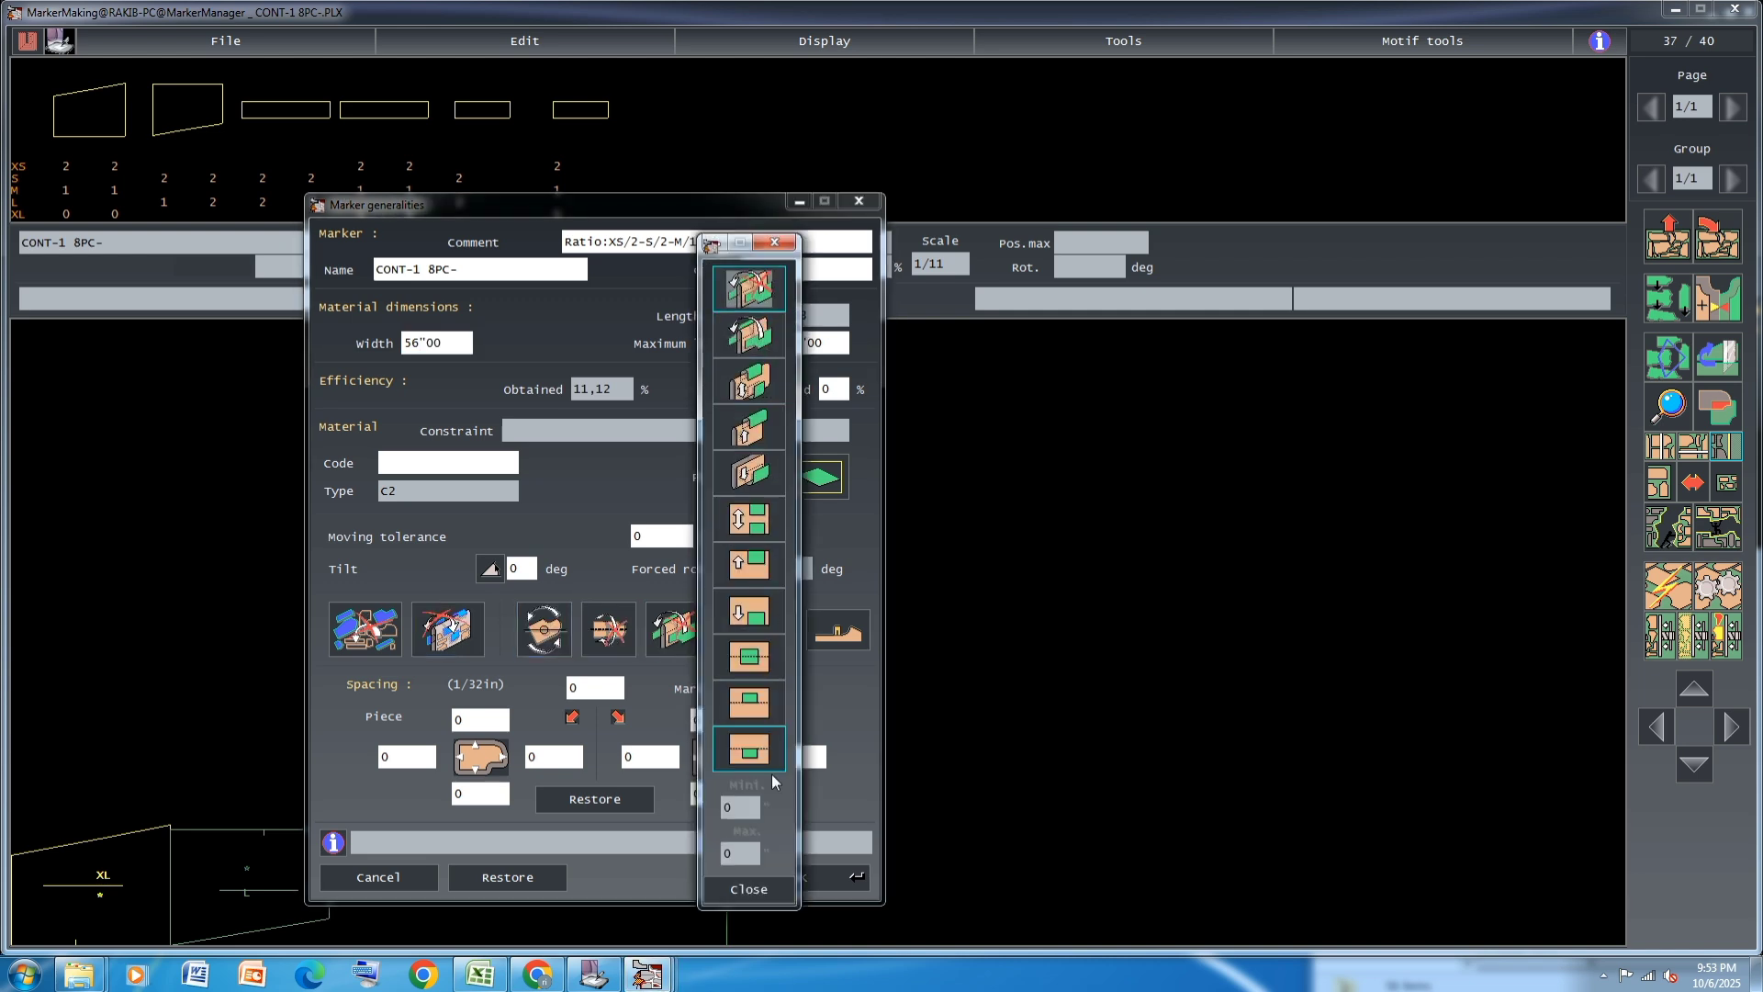
left_click(748, 888)
left_click(840, 876)
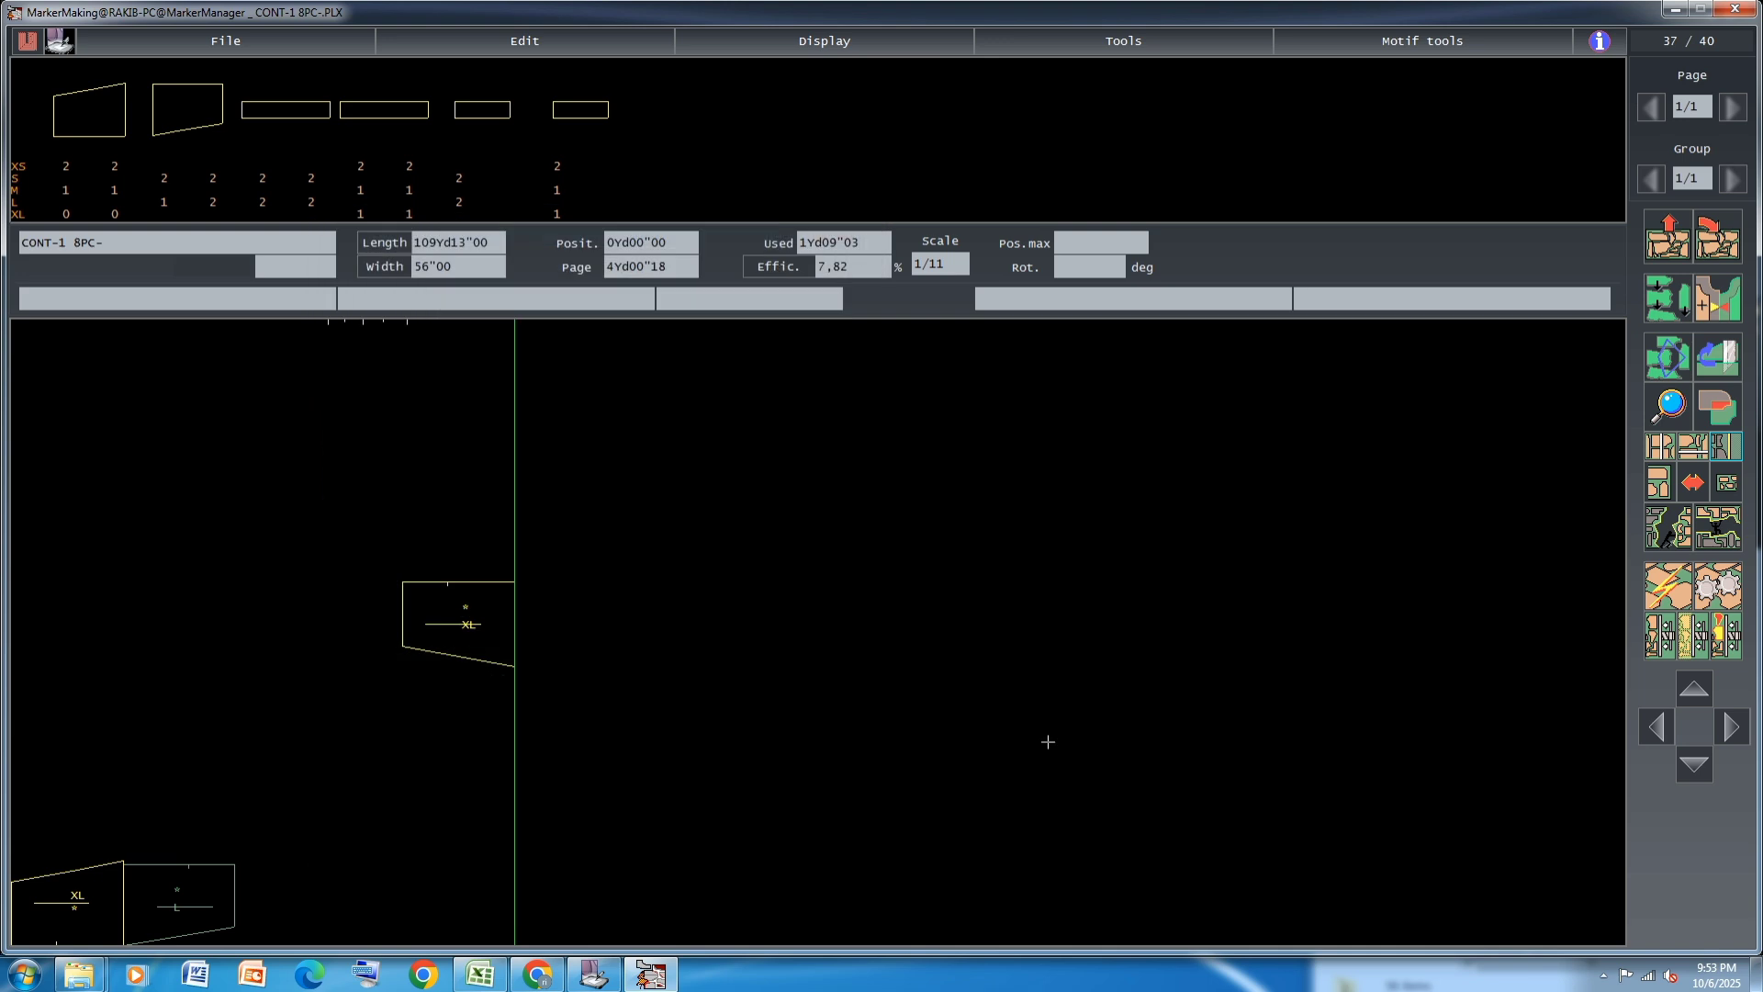
Return all placed pieces to the piece chart, then bring in the two mirrored XL trapezoid pieces and one L
left_click(1668, 236)
left_click(1061, 531)
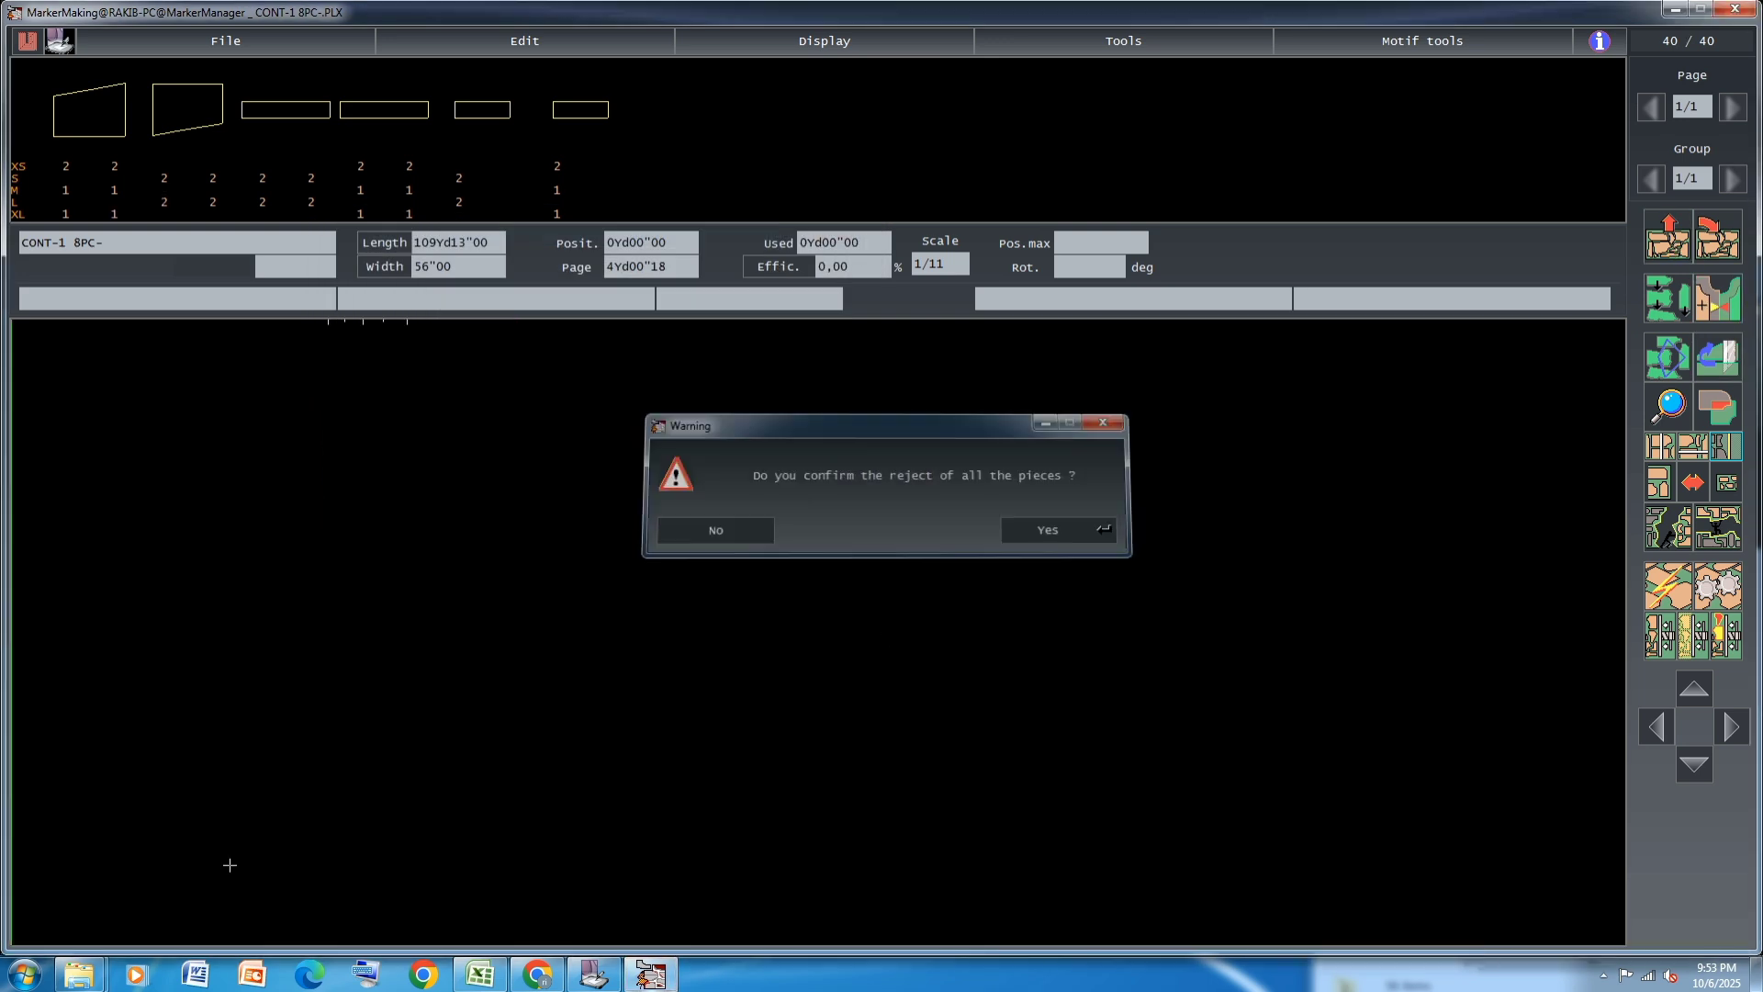
left_click(63, 215)
left_click(114, 214)
left_click(77, 822)
left_click(211, 903)
left_click(165, 202)
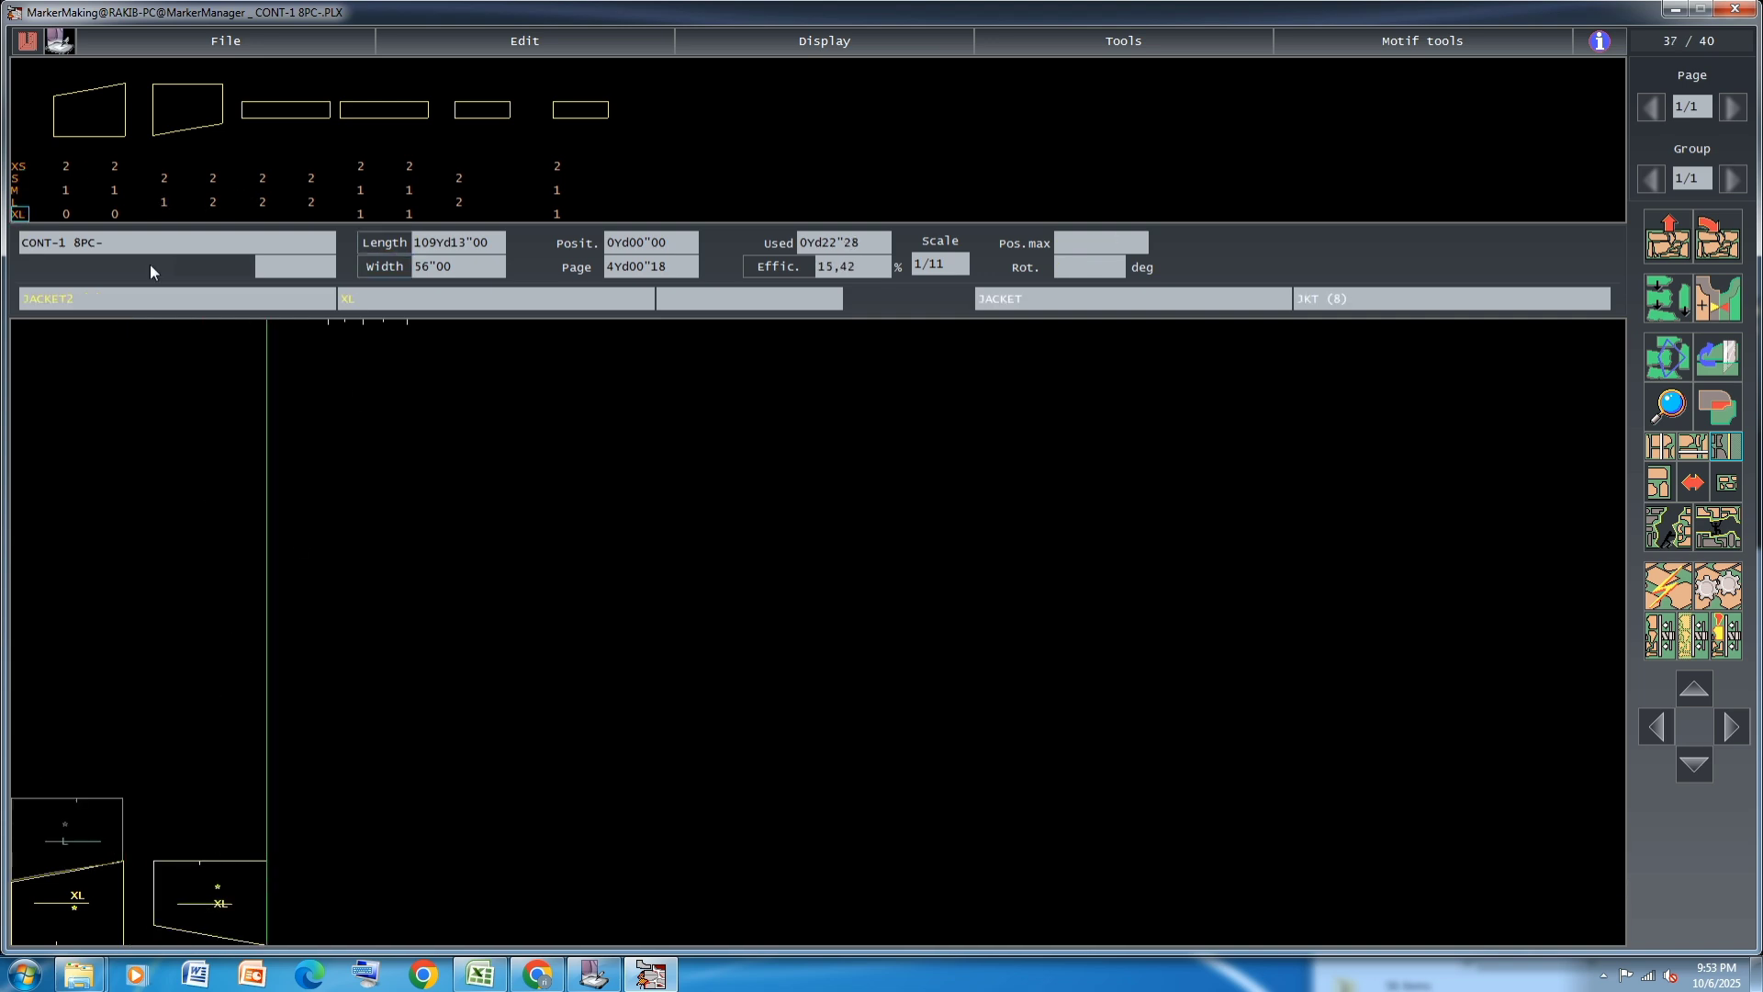
Rotate the XL JACKET2 piece by 180 degrees and fit it against its mirrored XL partner
left_click(236, 882)
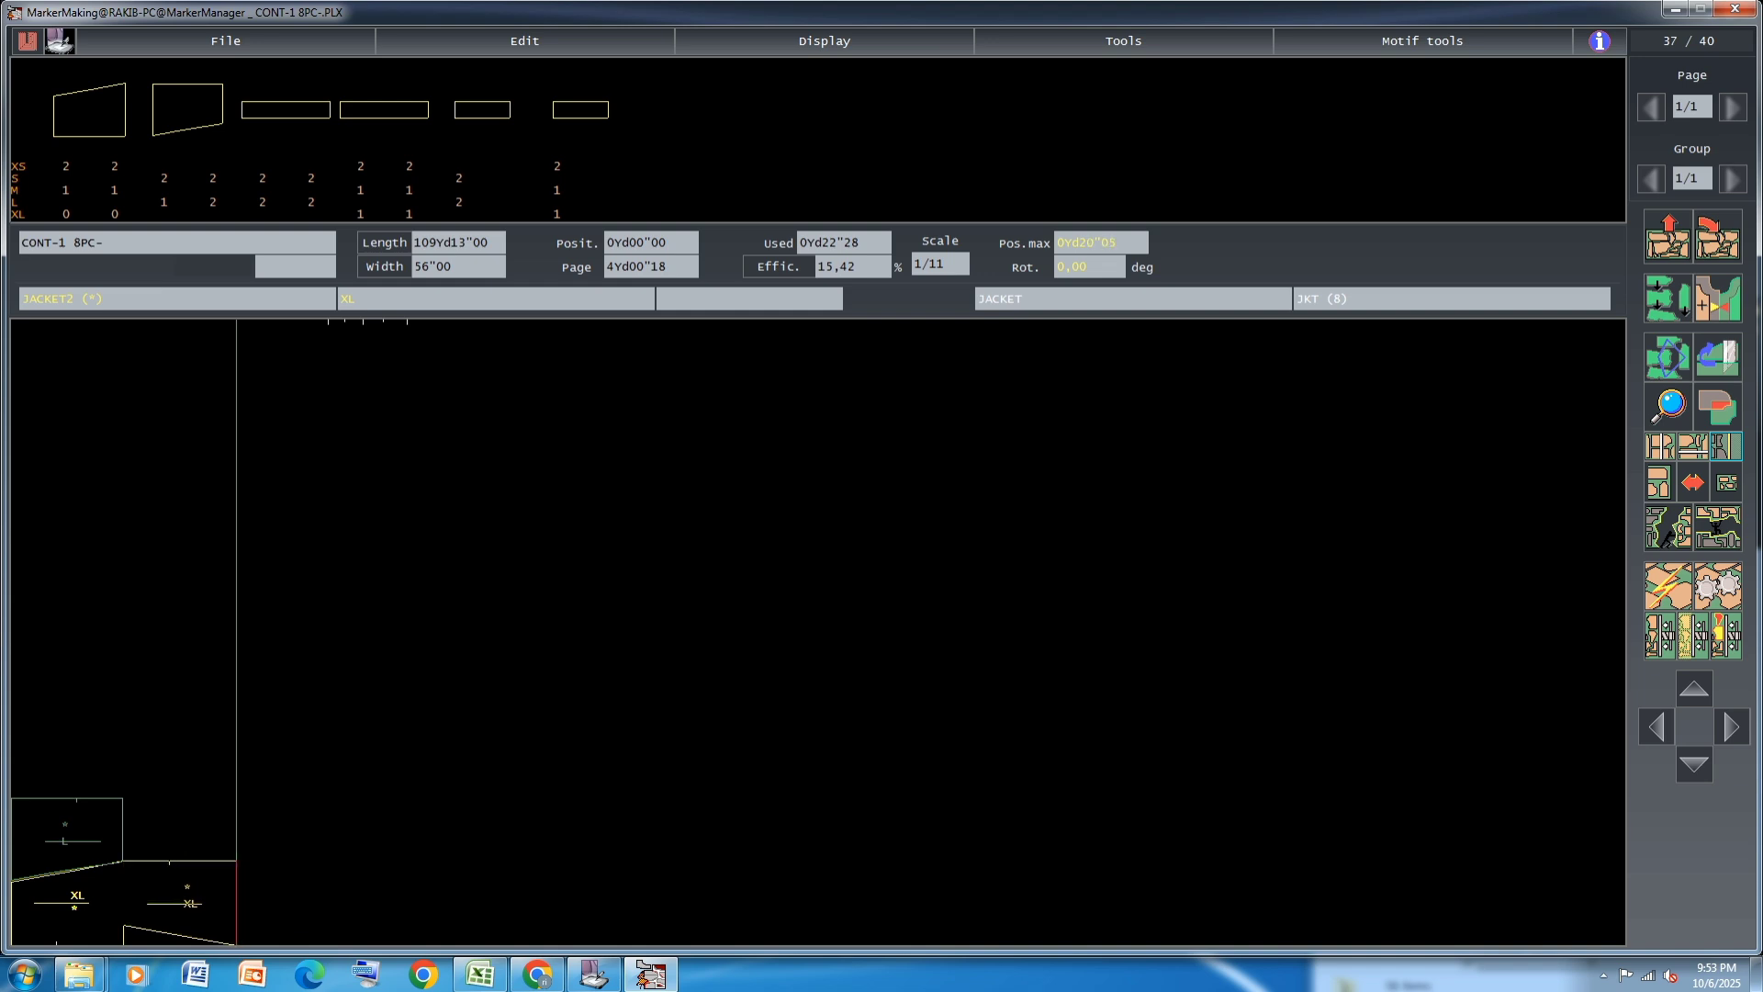
key("Right")
key("Right")
key("space")
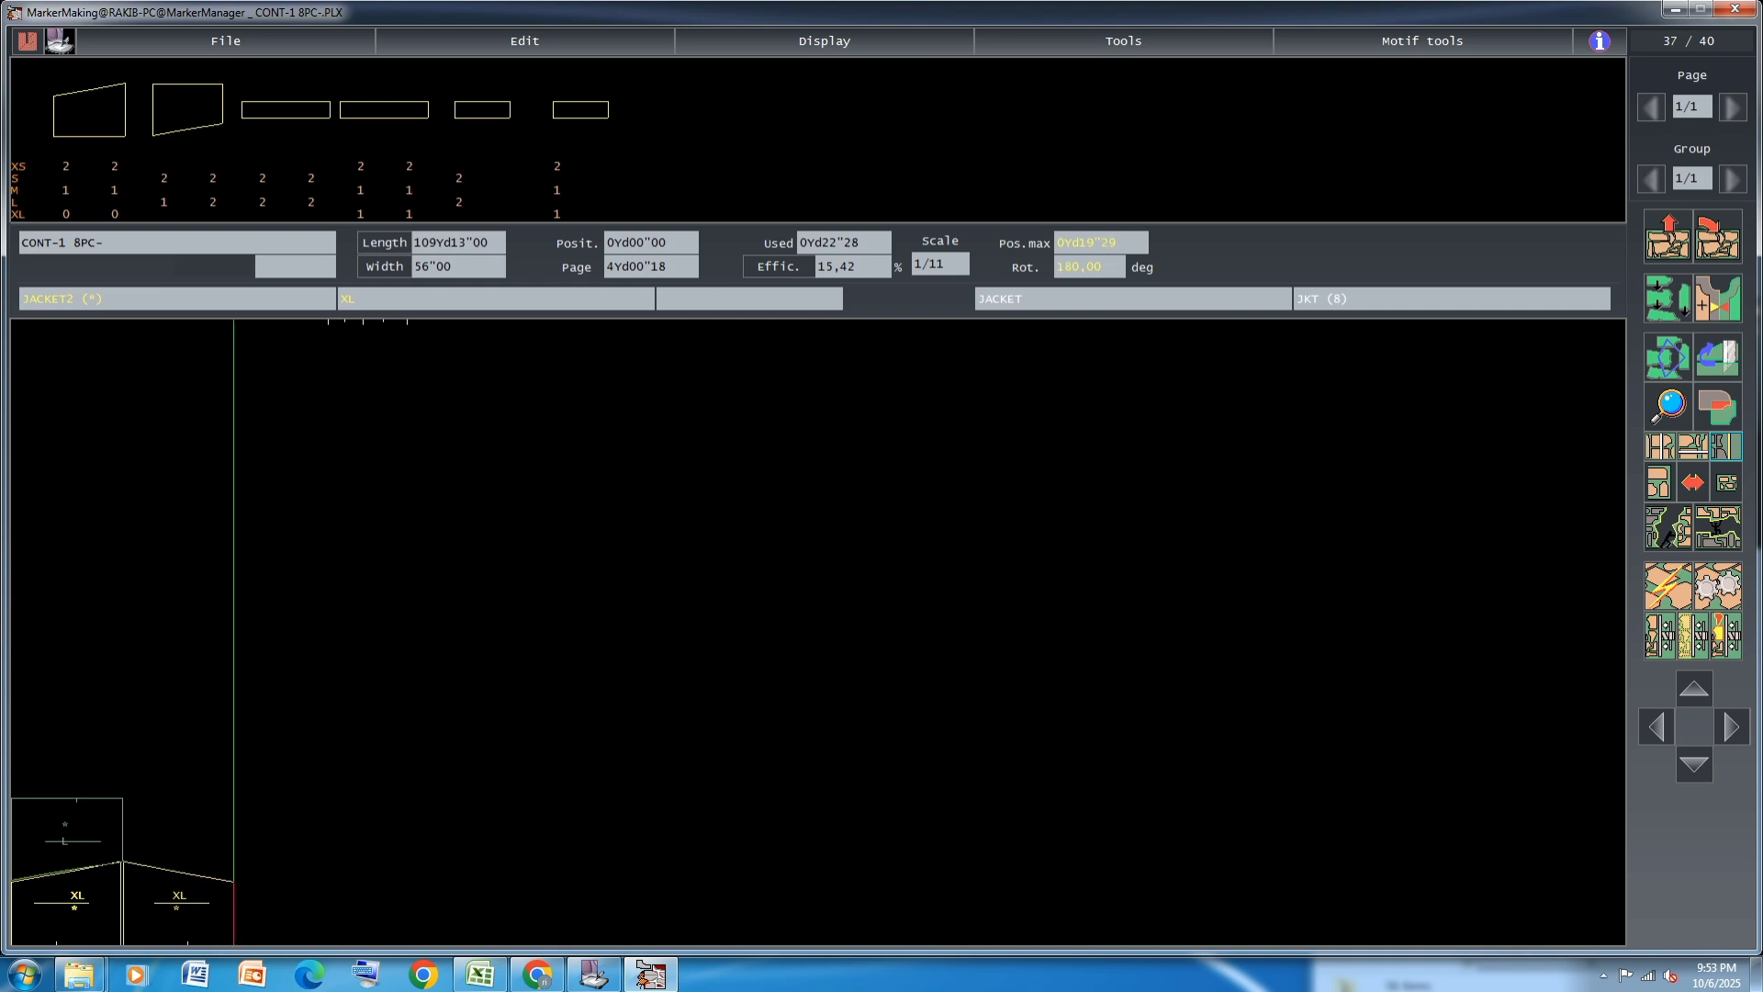
left_click(193, 928)
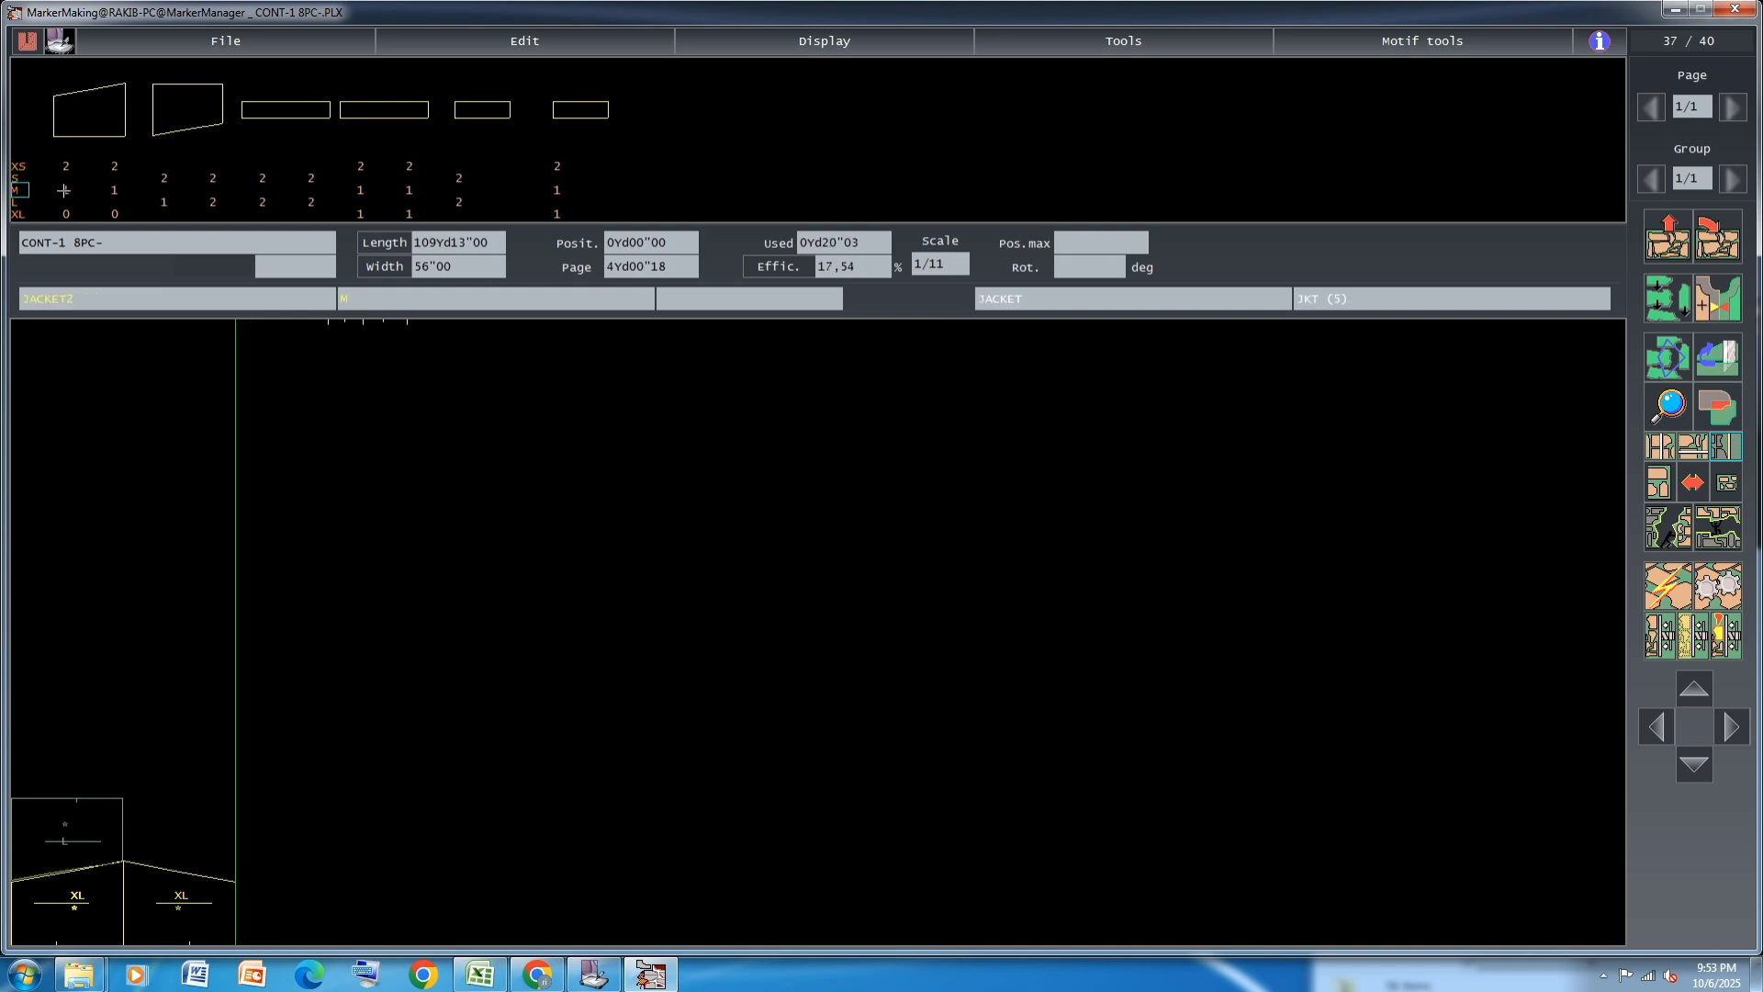
Fit the second L trapezoid piece above the rotated XL, and lay the mirrored M pair on top of the L pair
left_click(164, 200)
key("space")
left_click(178, 839)
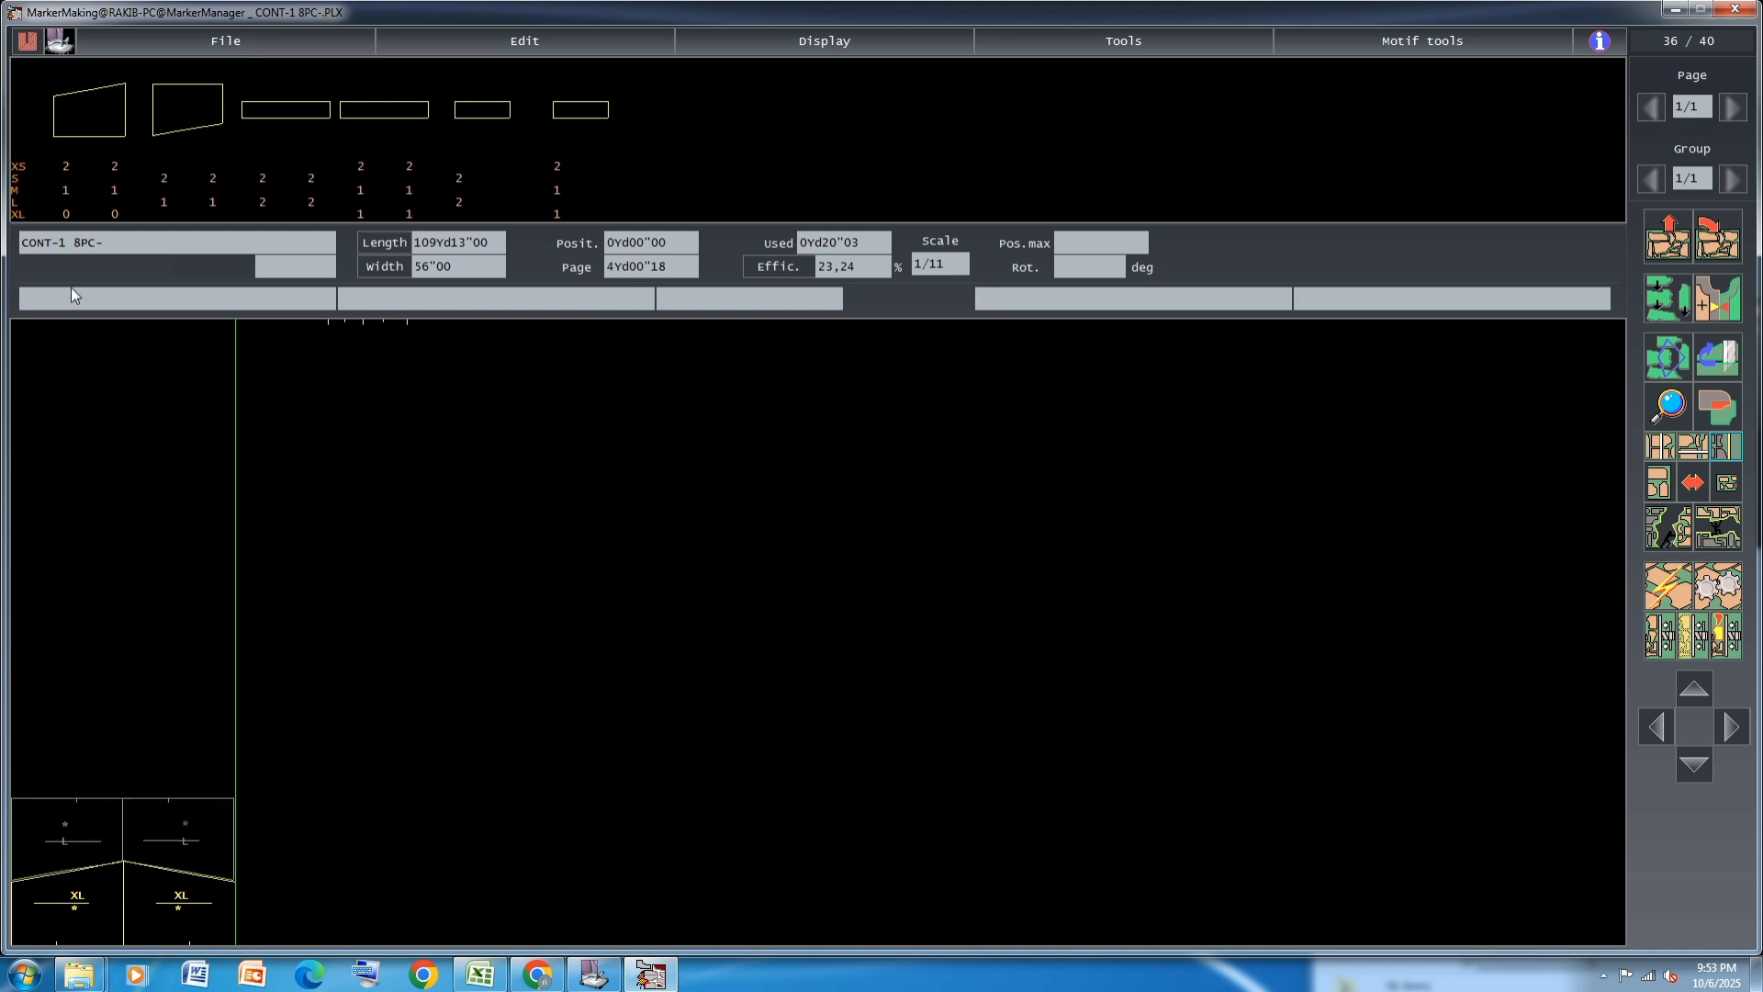
left_click(65, 189)
left_click(117, 189)
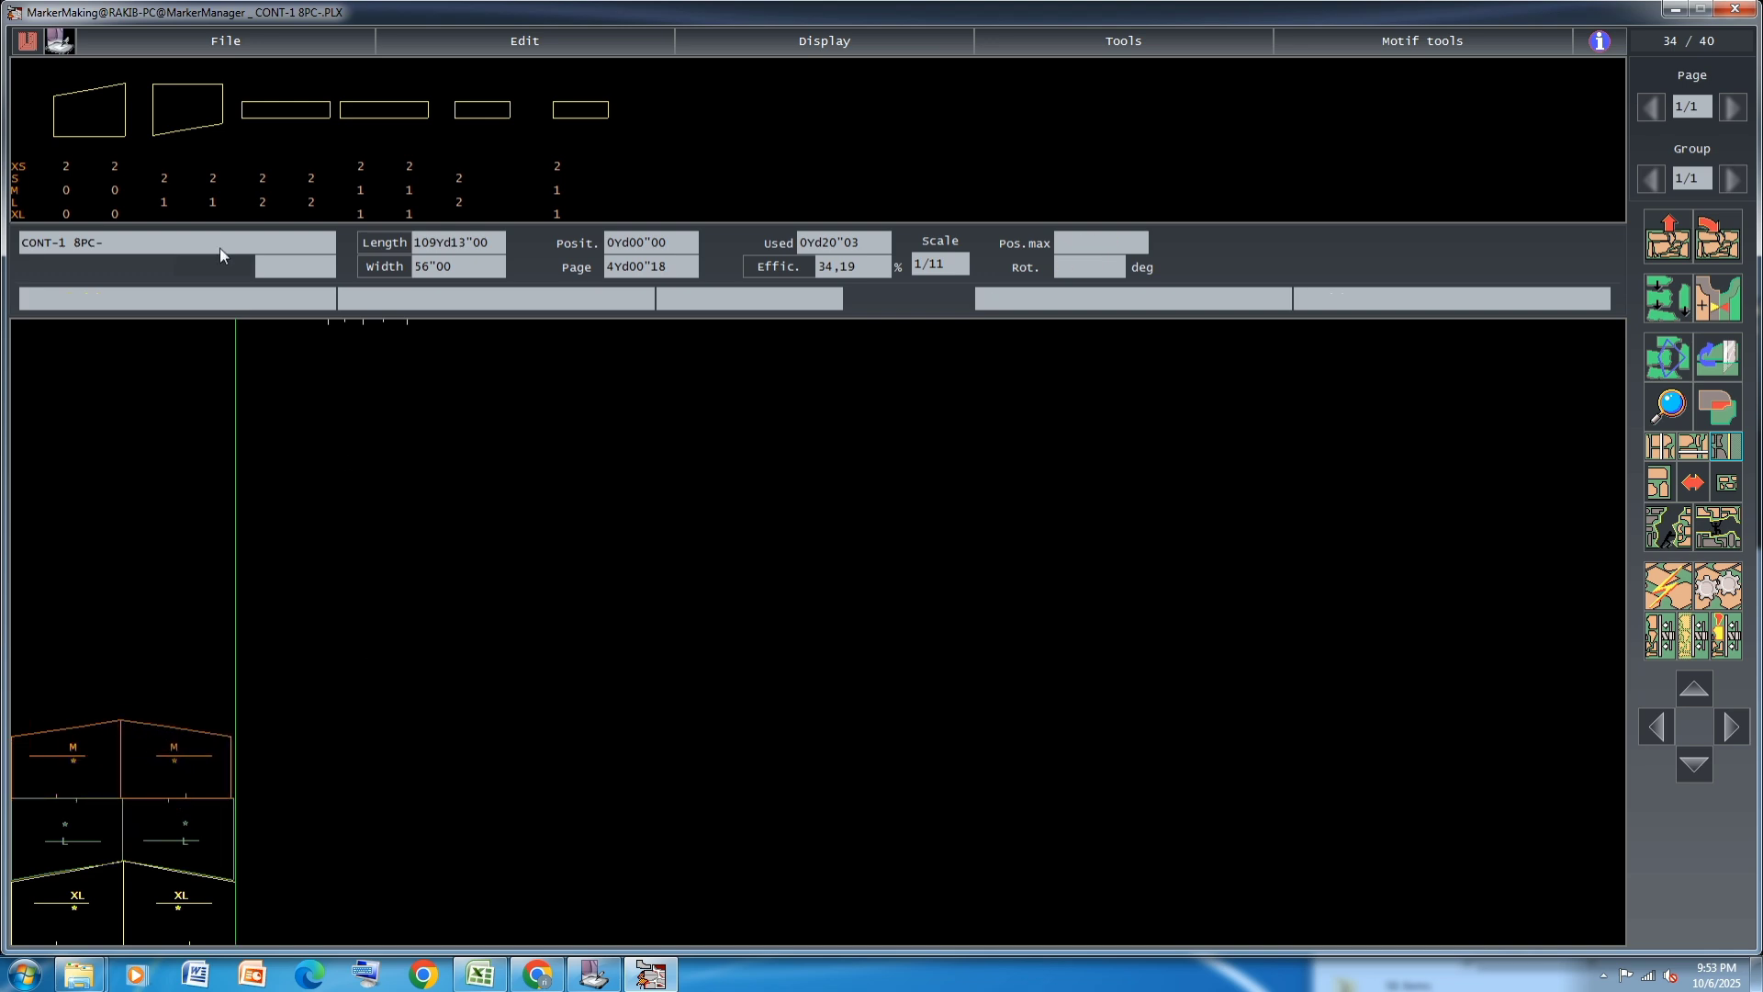
Add the remaining mirrored L pair above the M pieces, rotating the JACKET2 piece to match its slope
left_click(164, 198)
left_click(212, 204)
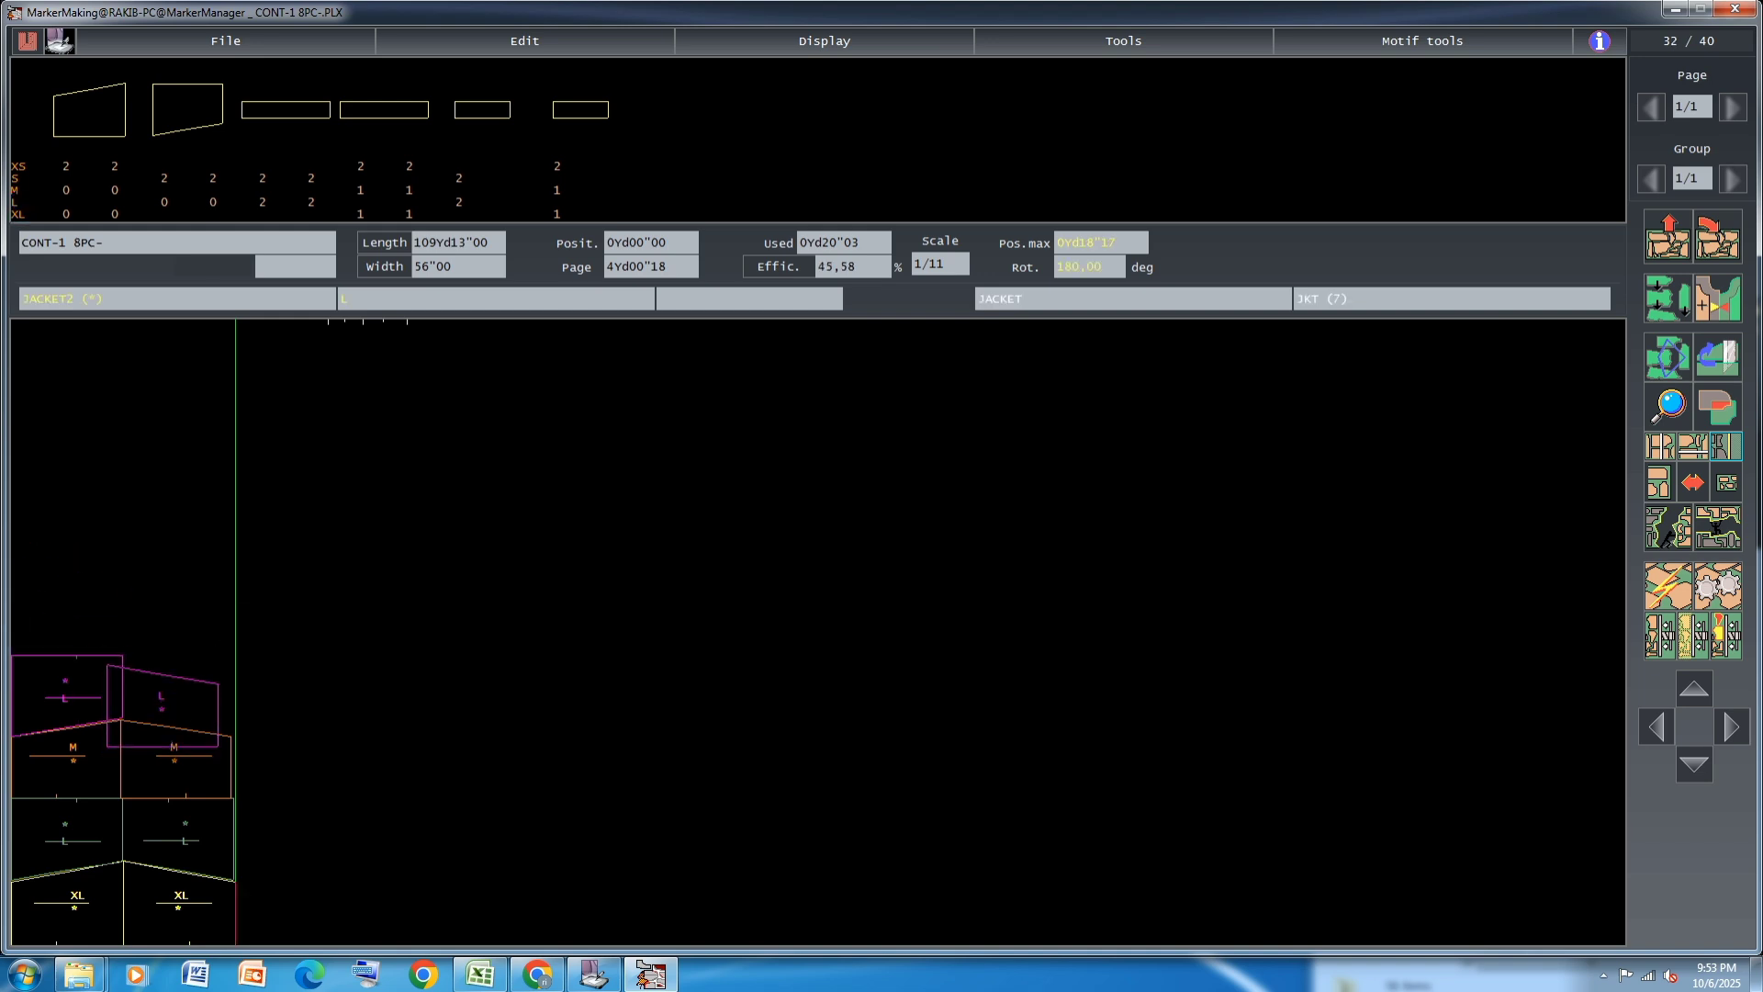
key("space")
left_click(178, 701)
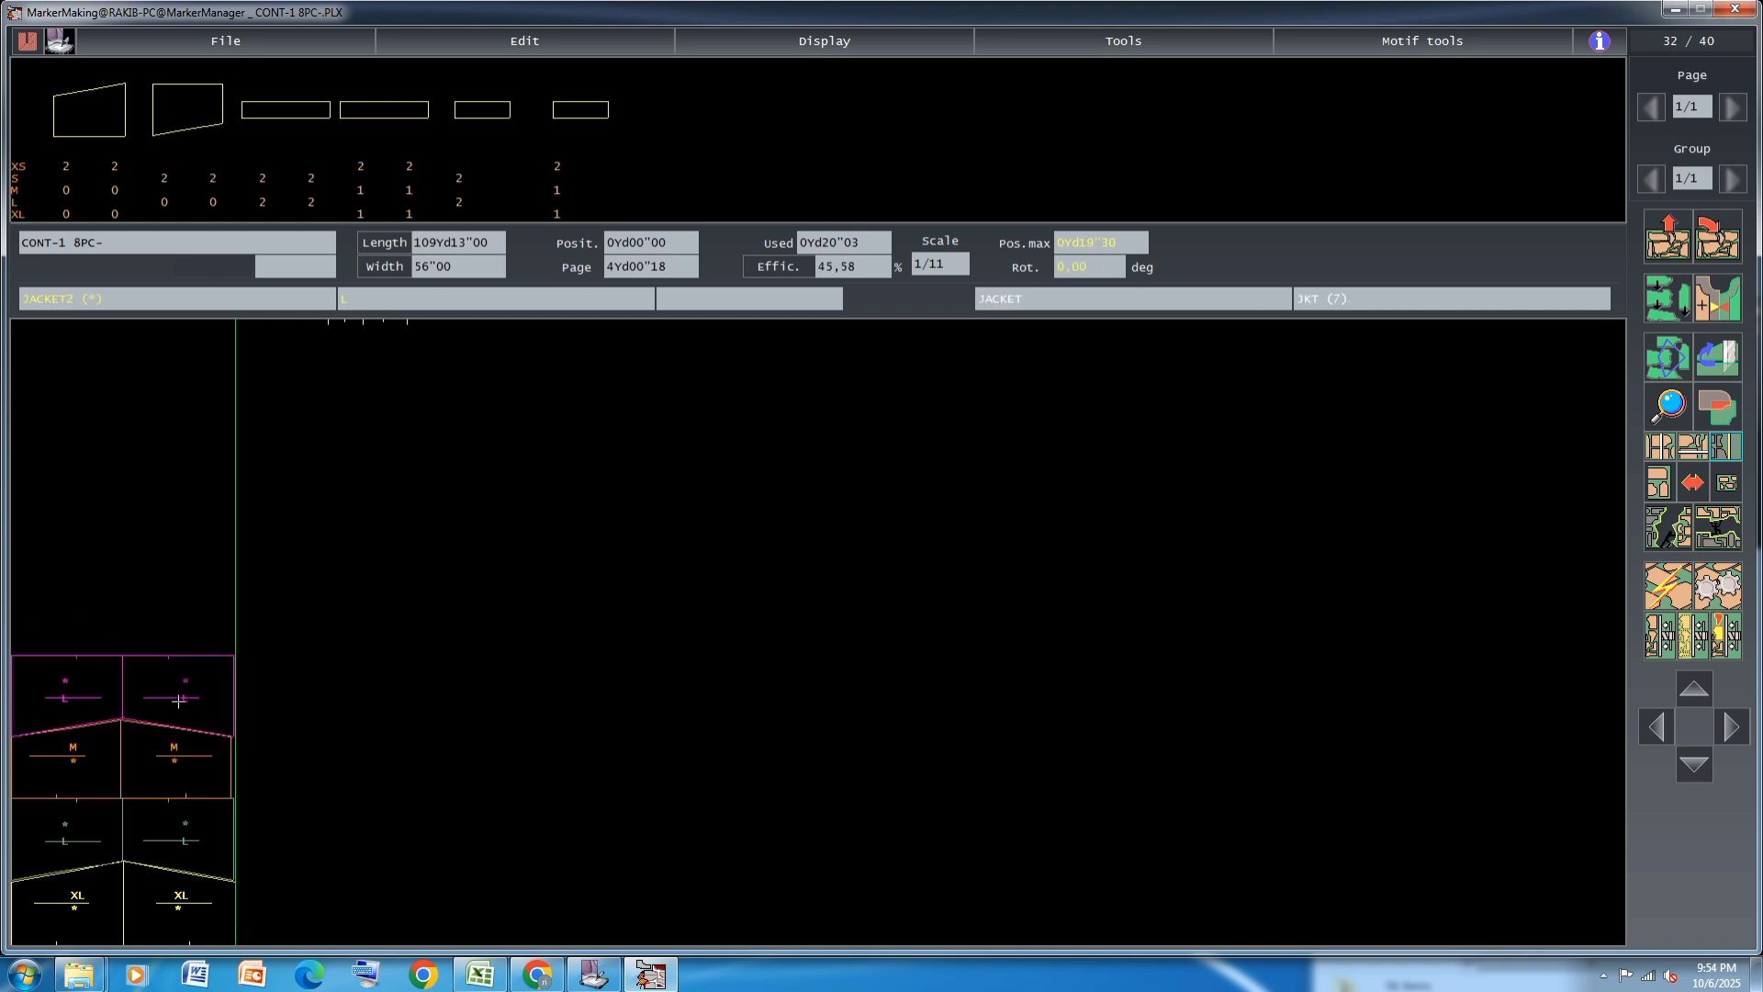
Add a mirrored XS pair above the magenta L pieces, rotating the JACKET2 piece to fit its partner
left_click(65, 166)
left_click(115, 175)
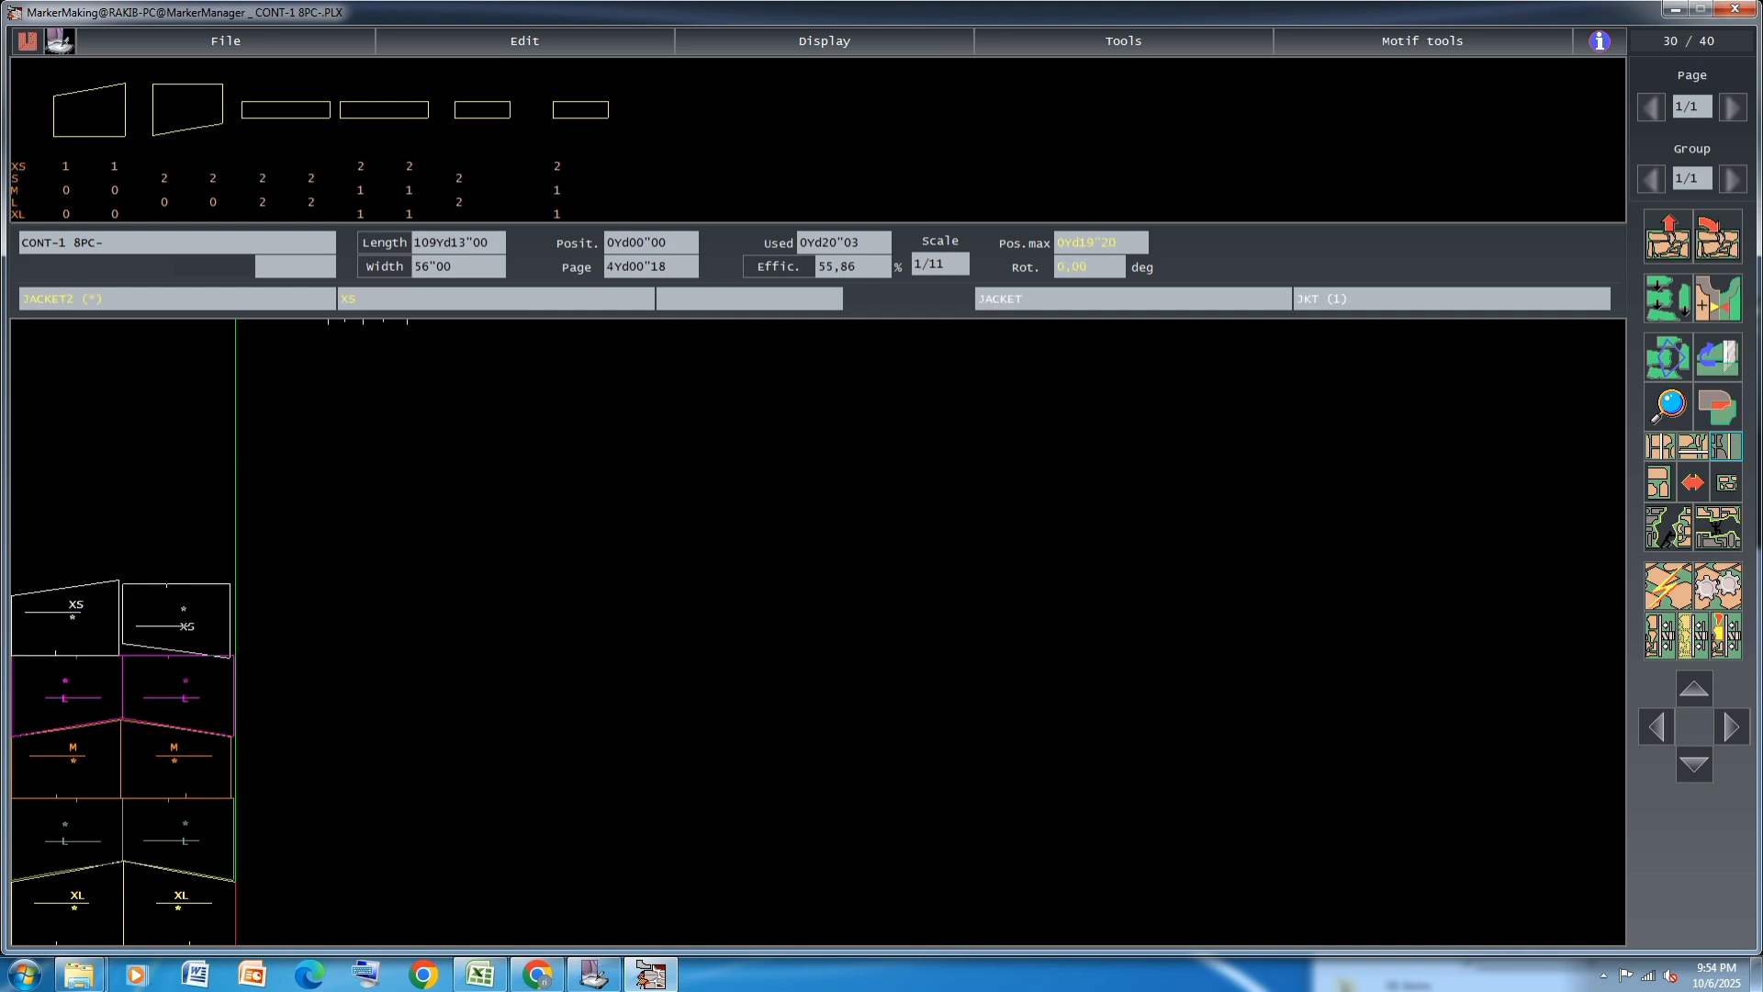
key("space")
left_click(173, 617)
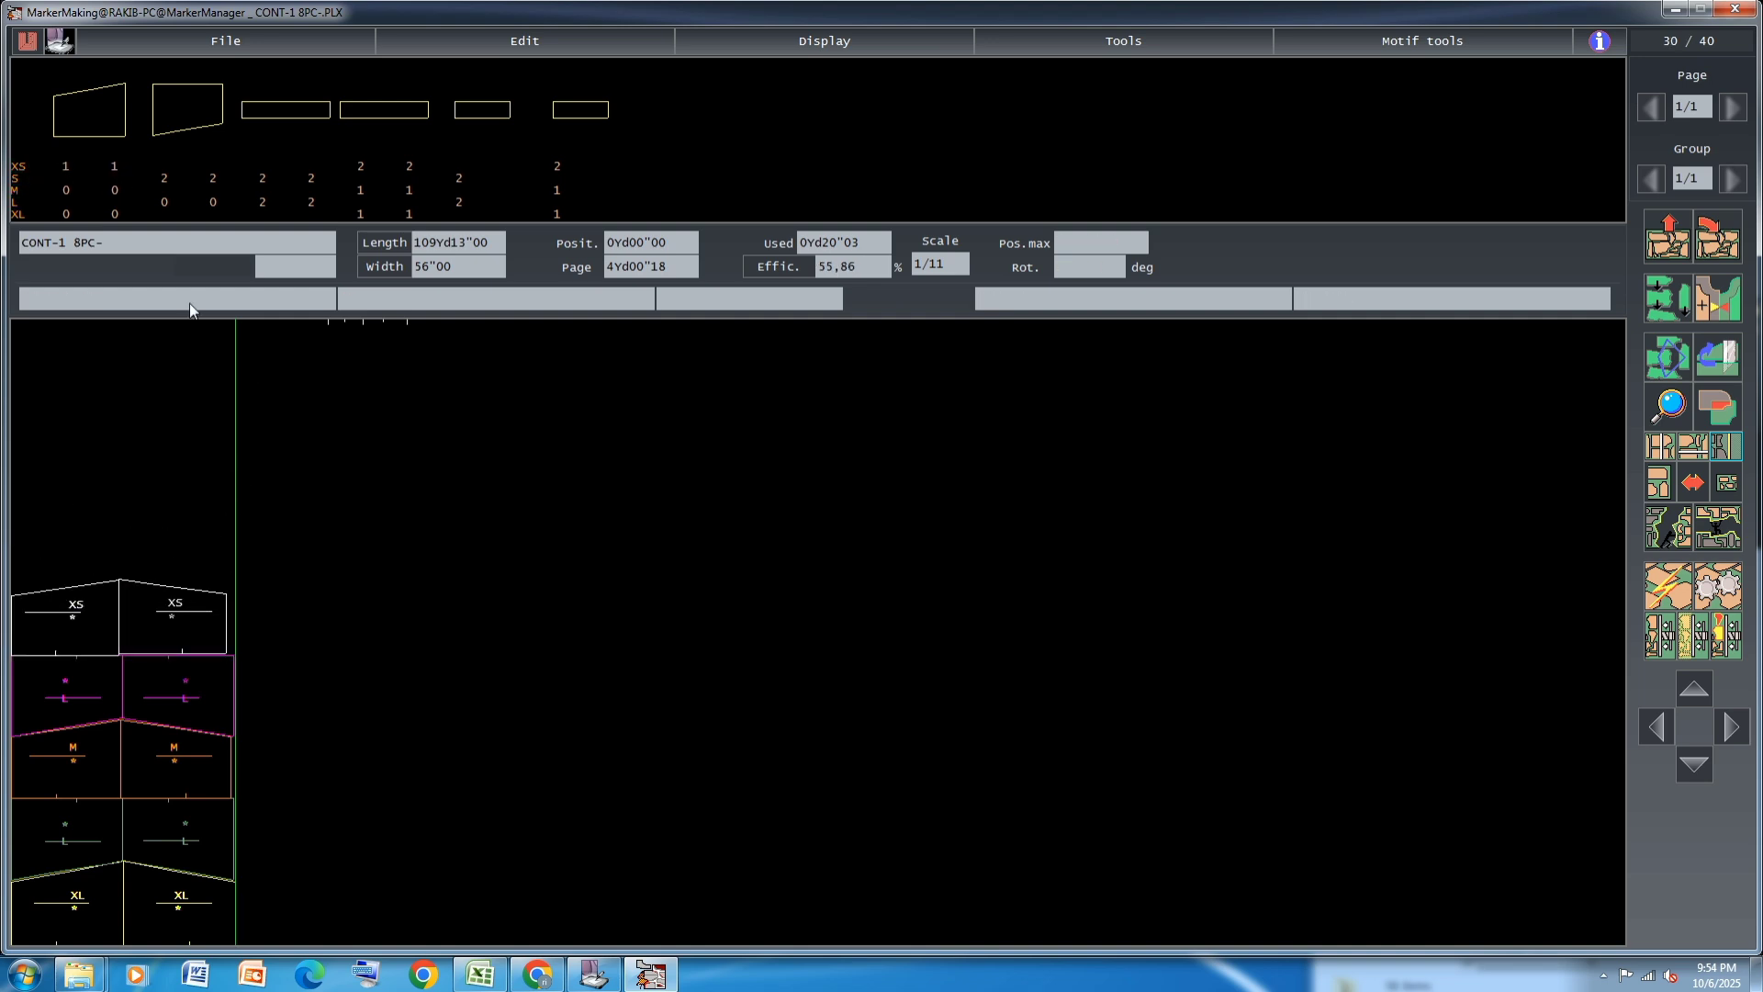
key("Down")
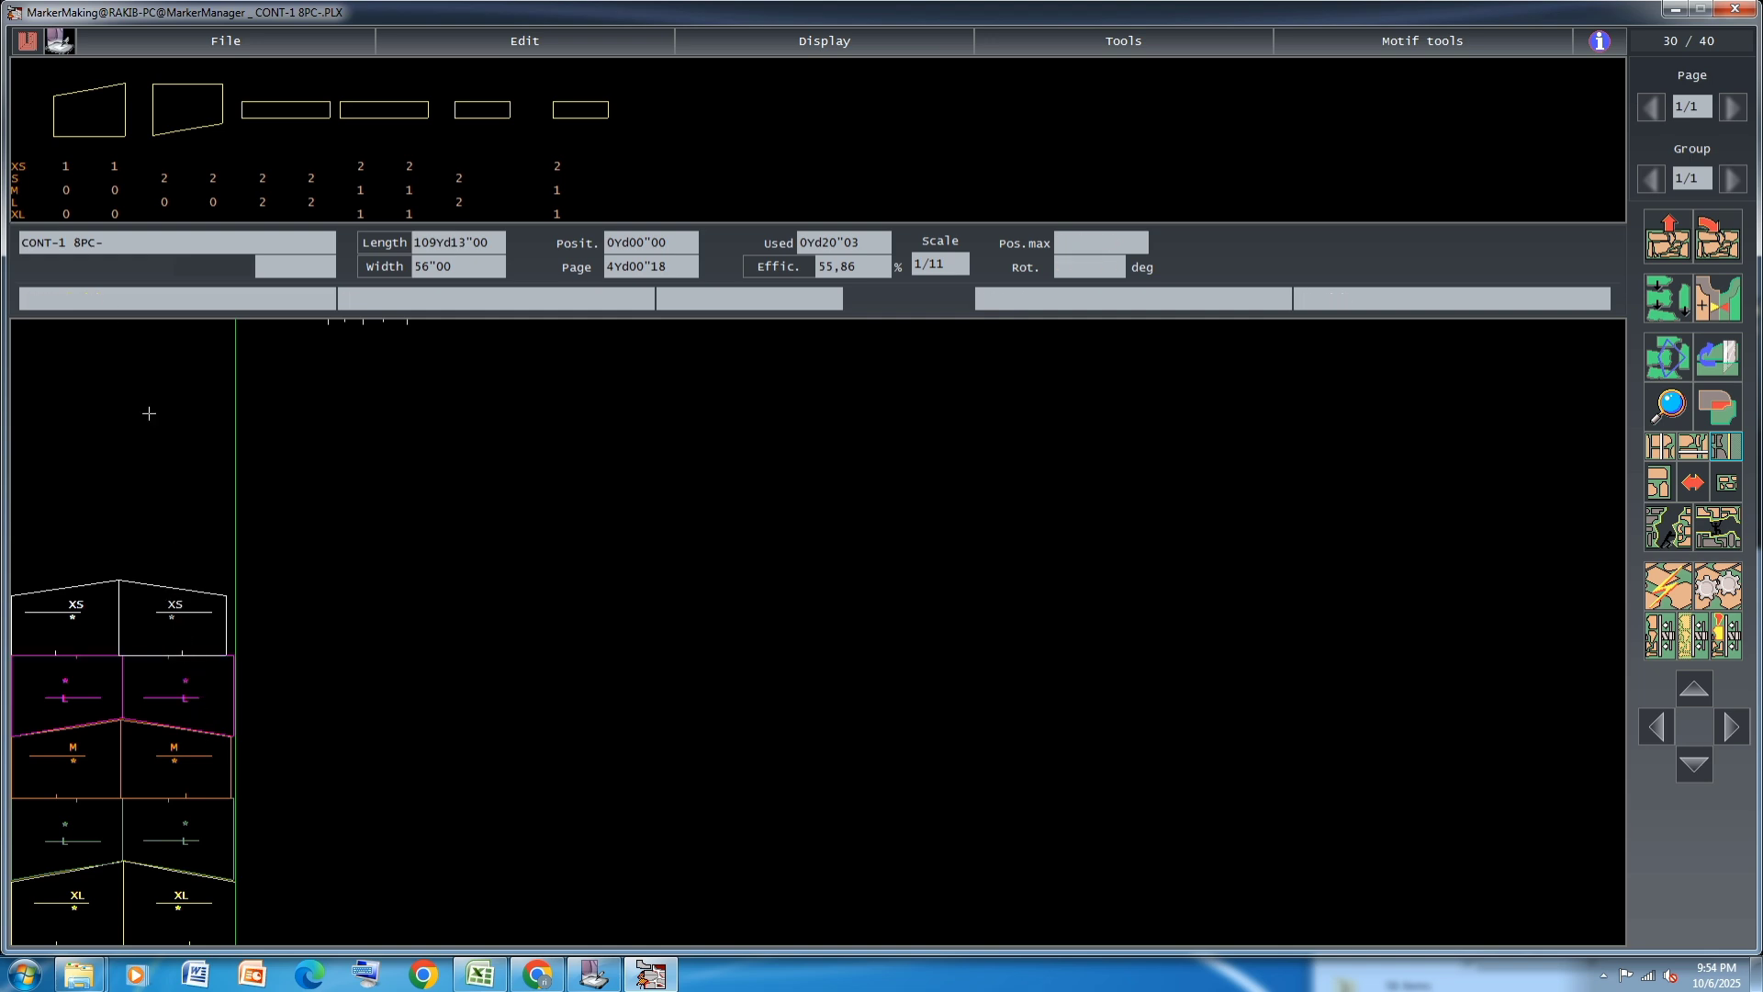
Add the second mirrored XS pair, rotate both pieces by 180 degrees and fit them onto the slopes of the first XS pair
left_click(67, 164)
left_click(118, 165)
left_click(75, 467)
key("space")
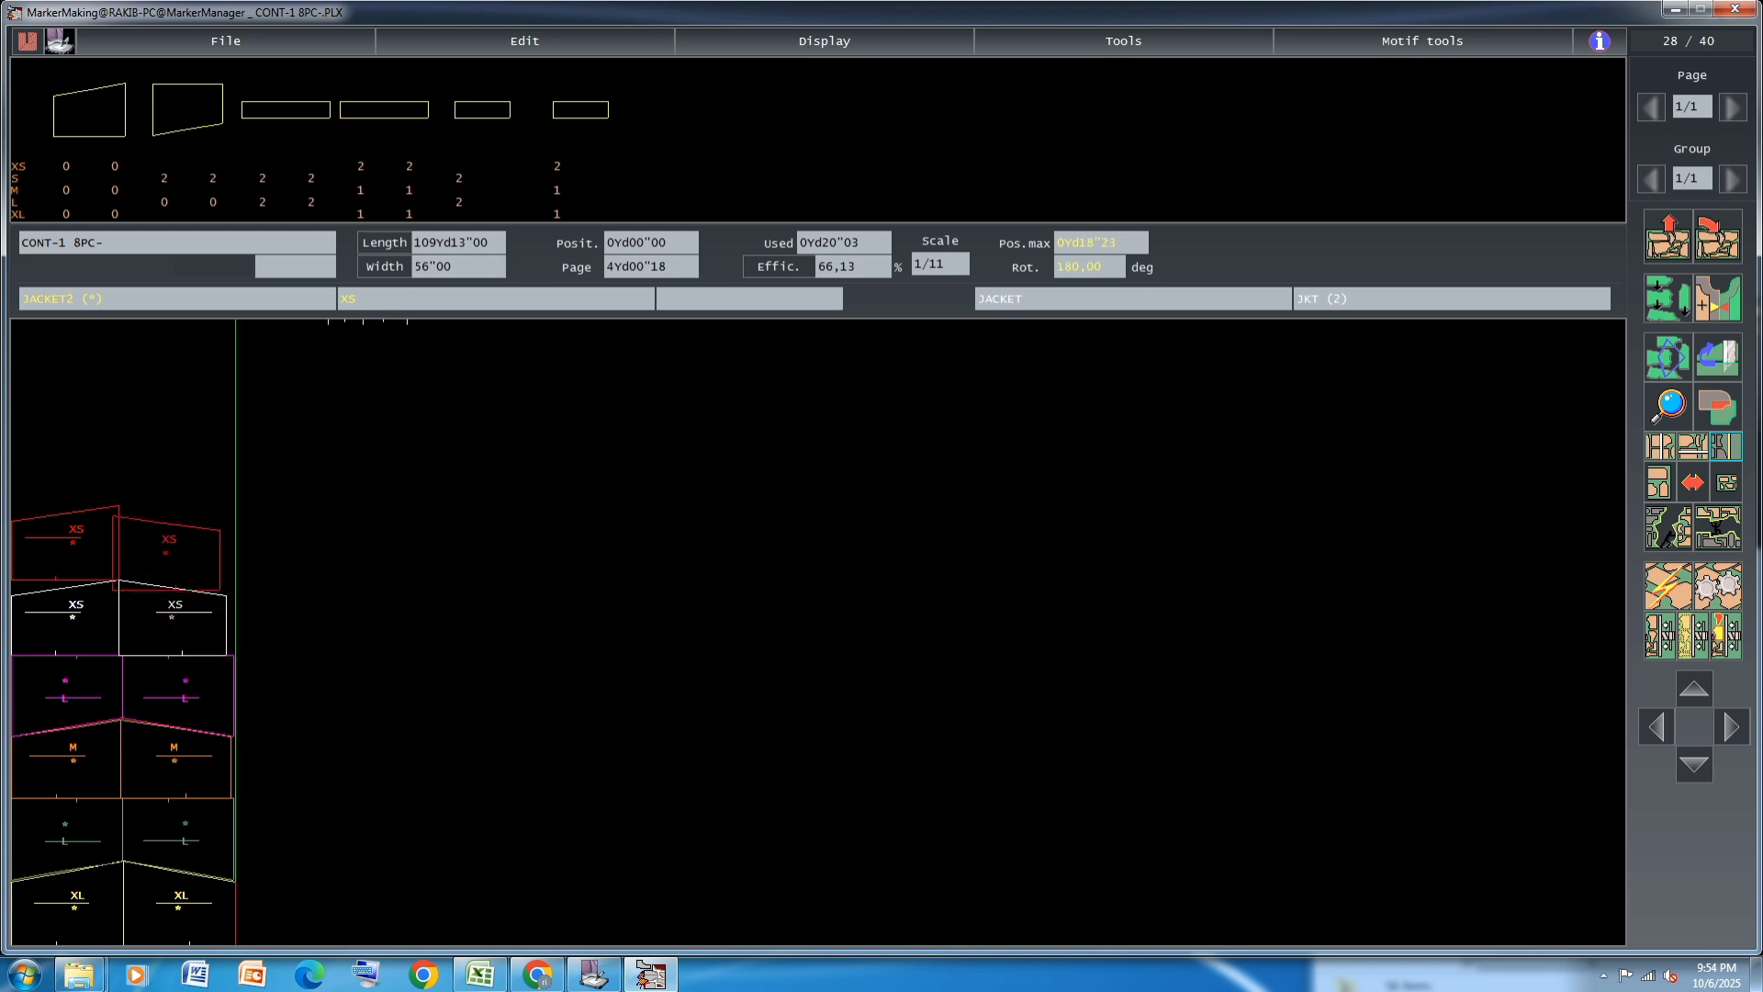
key("space")
left_click(175, 557)
left_click(81, 549)
key("space")
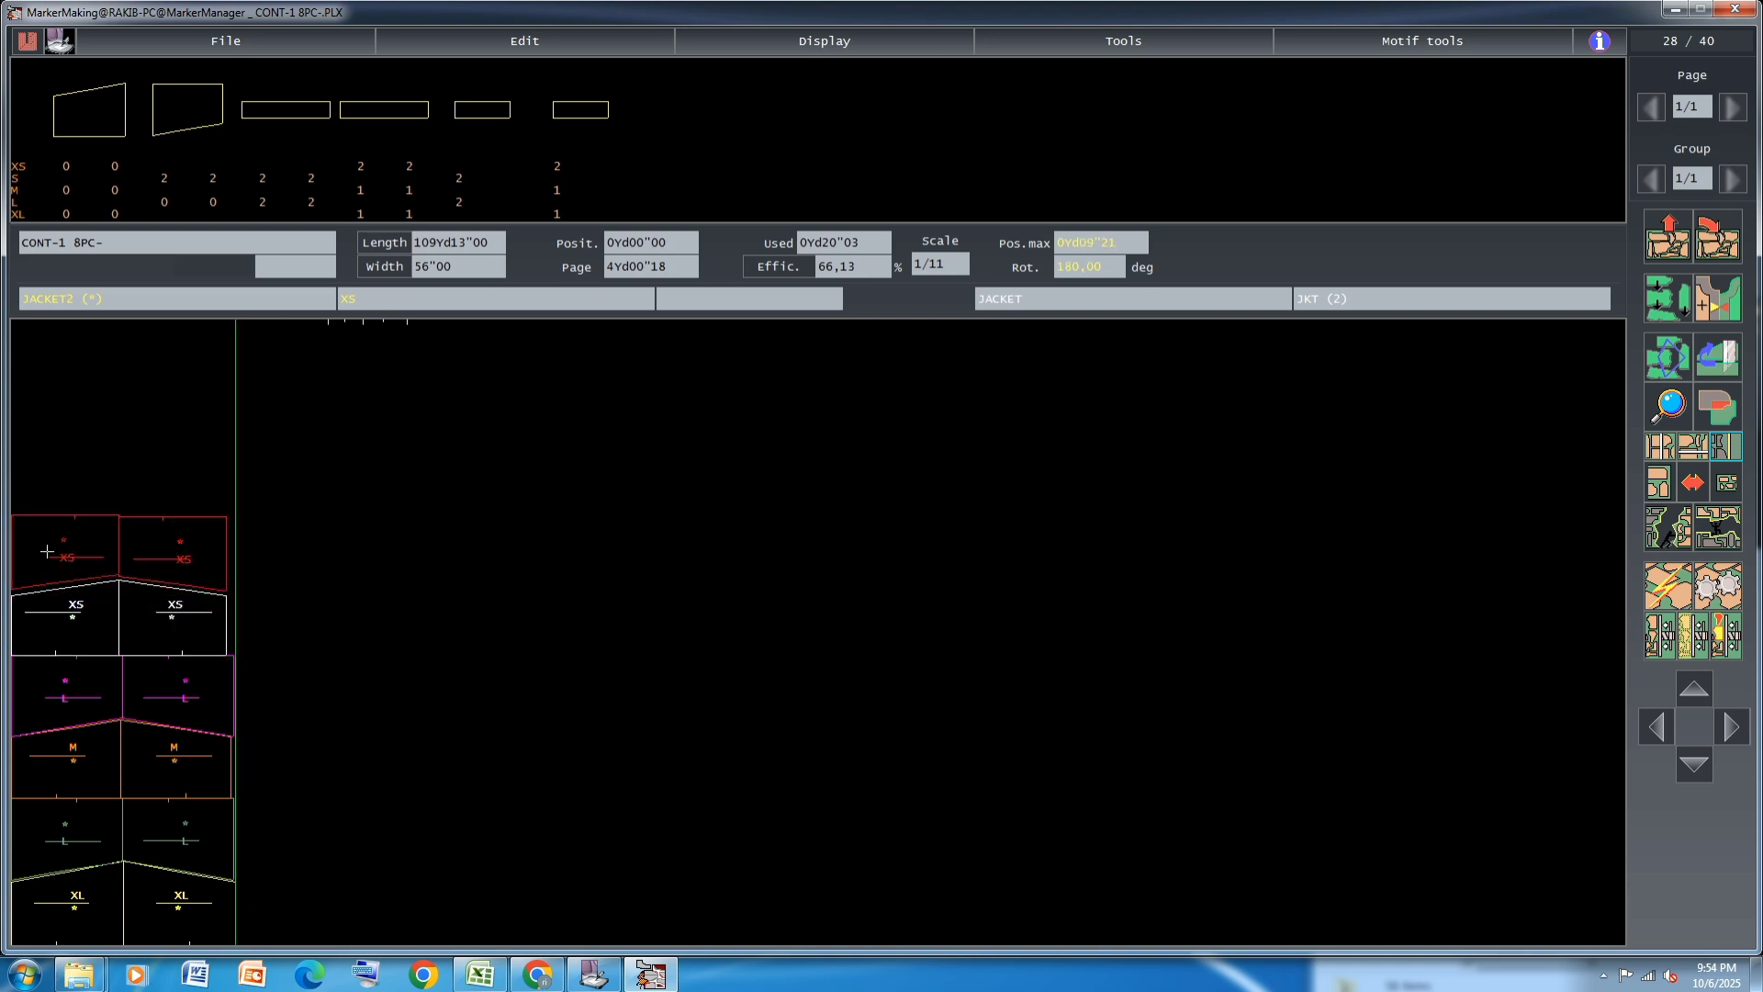
left_click(47, 550)
left_click(150, 570)
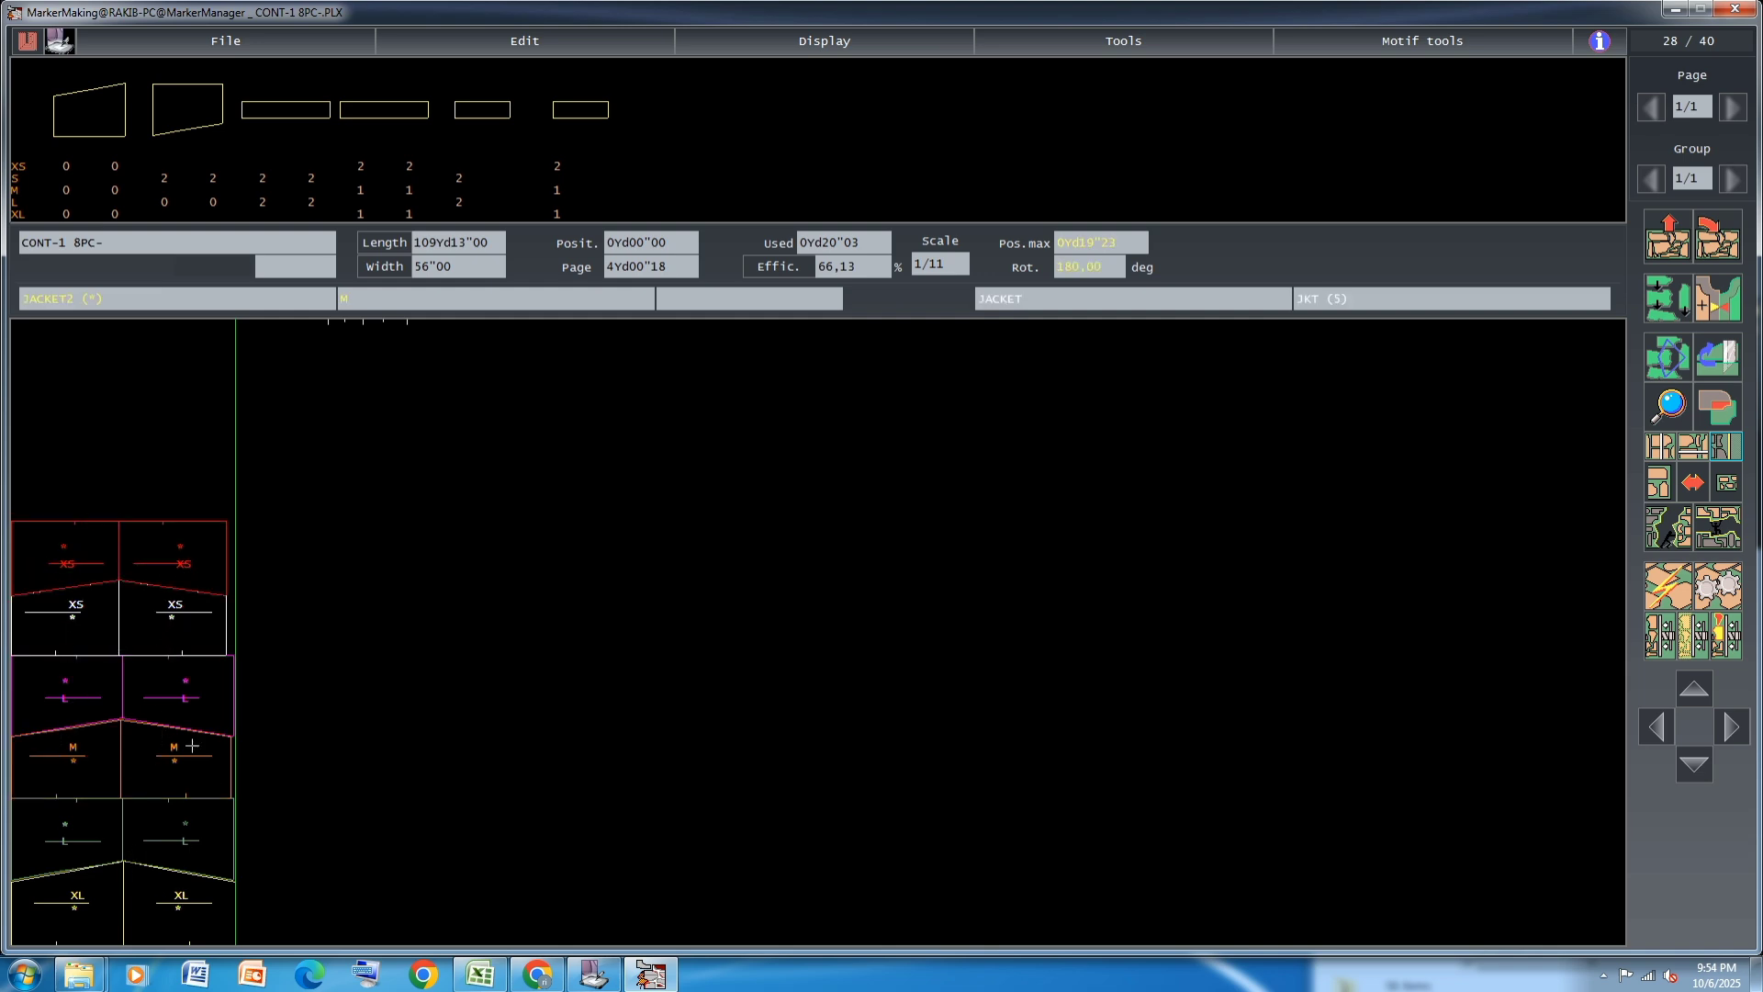
Rotate the first mirrored S pair by 180 degrees onto the red XS pieces, and fit the second S pair above it
left_click(167, 189)
left_click(236, 174)
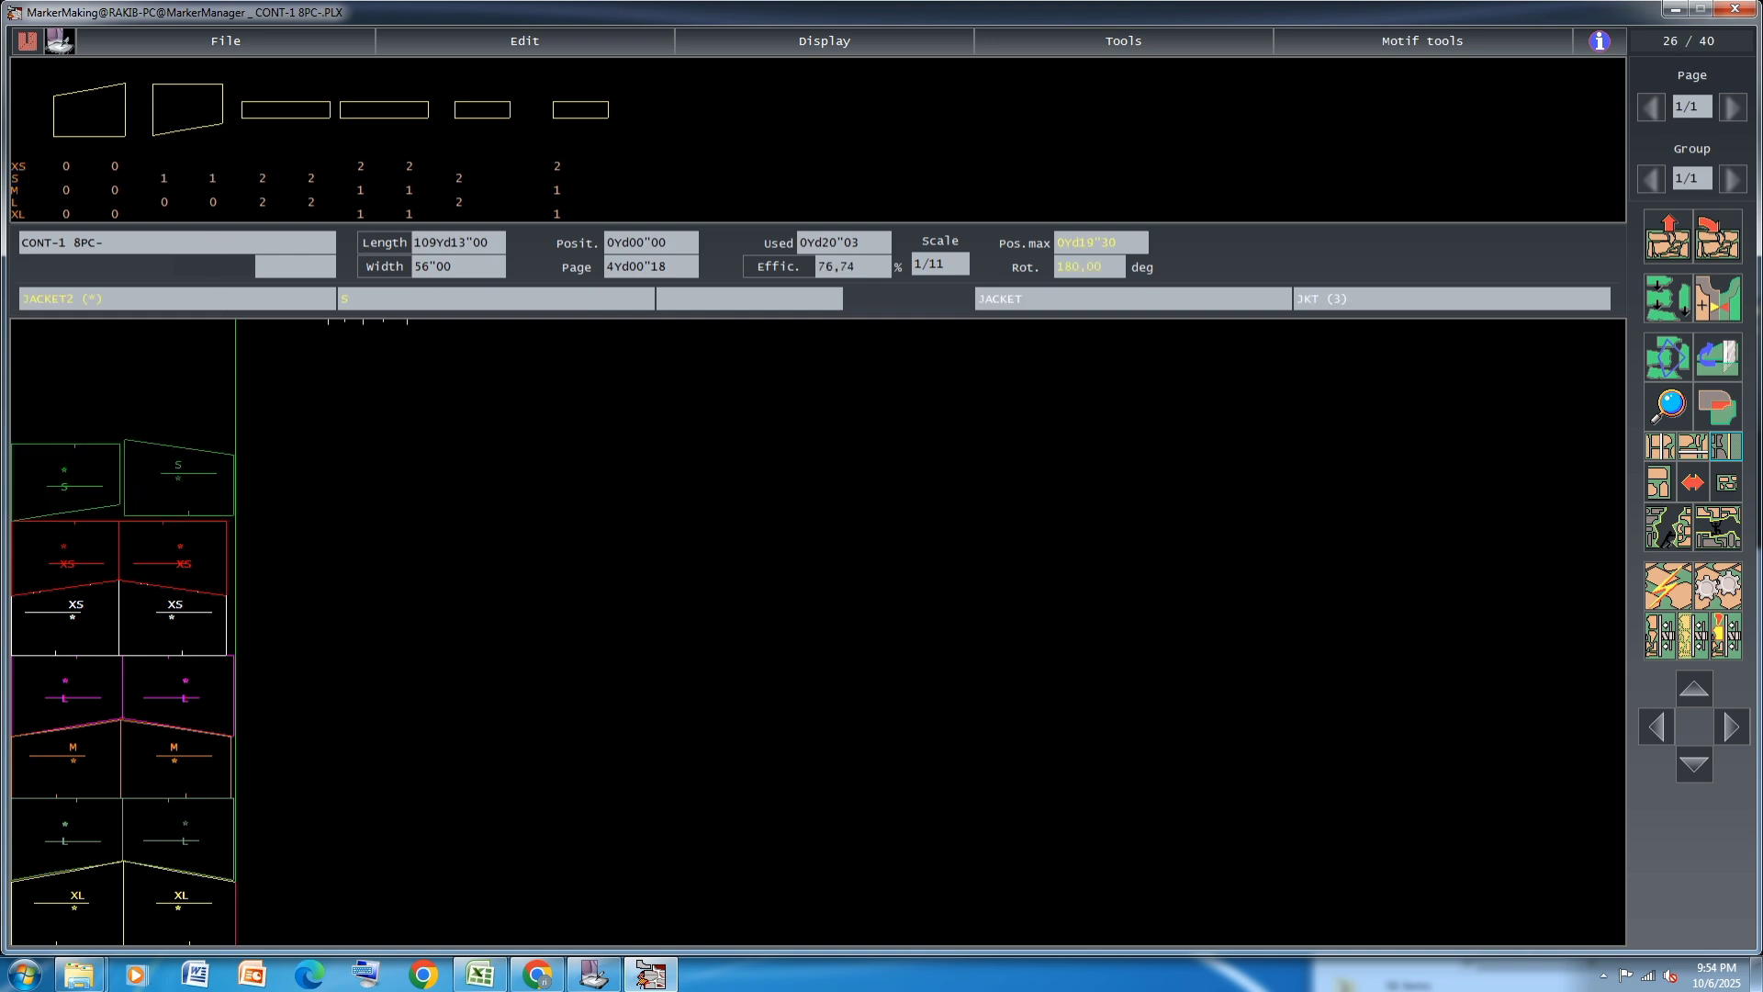
left_click_drag(184, 473, 235, 462)
left_click_drag(96, 463, 123, 450)
key("space")
left_click(67, 485)
left_click(230, 466)
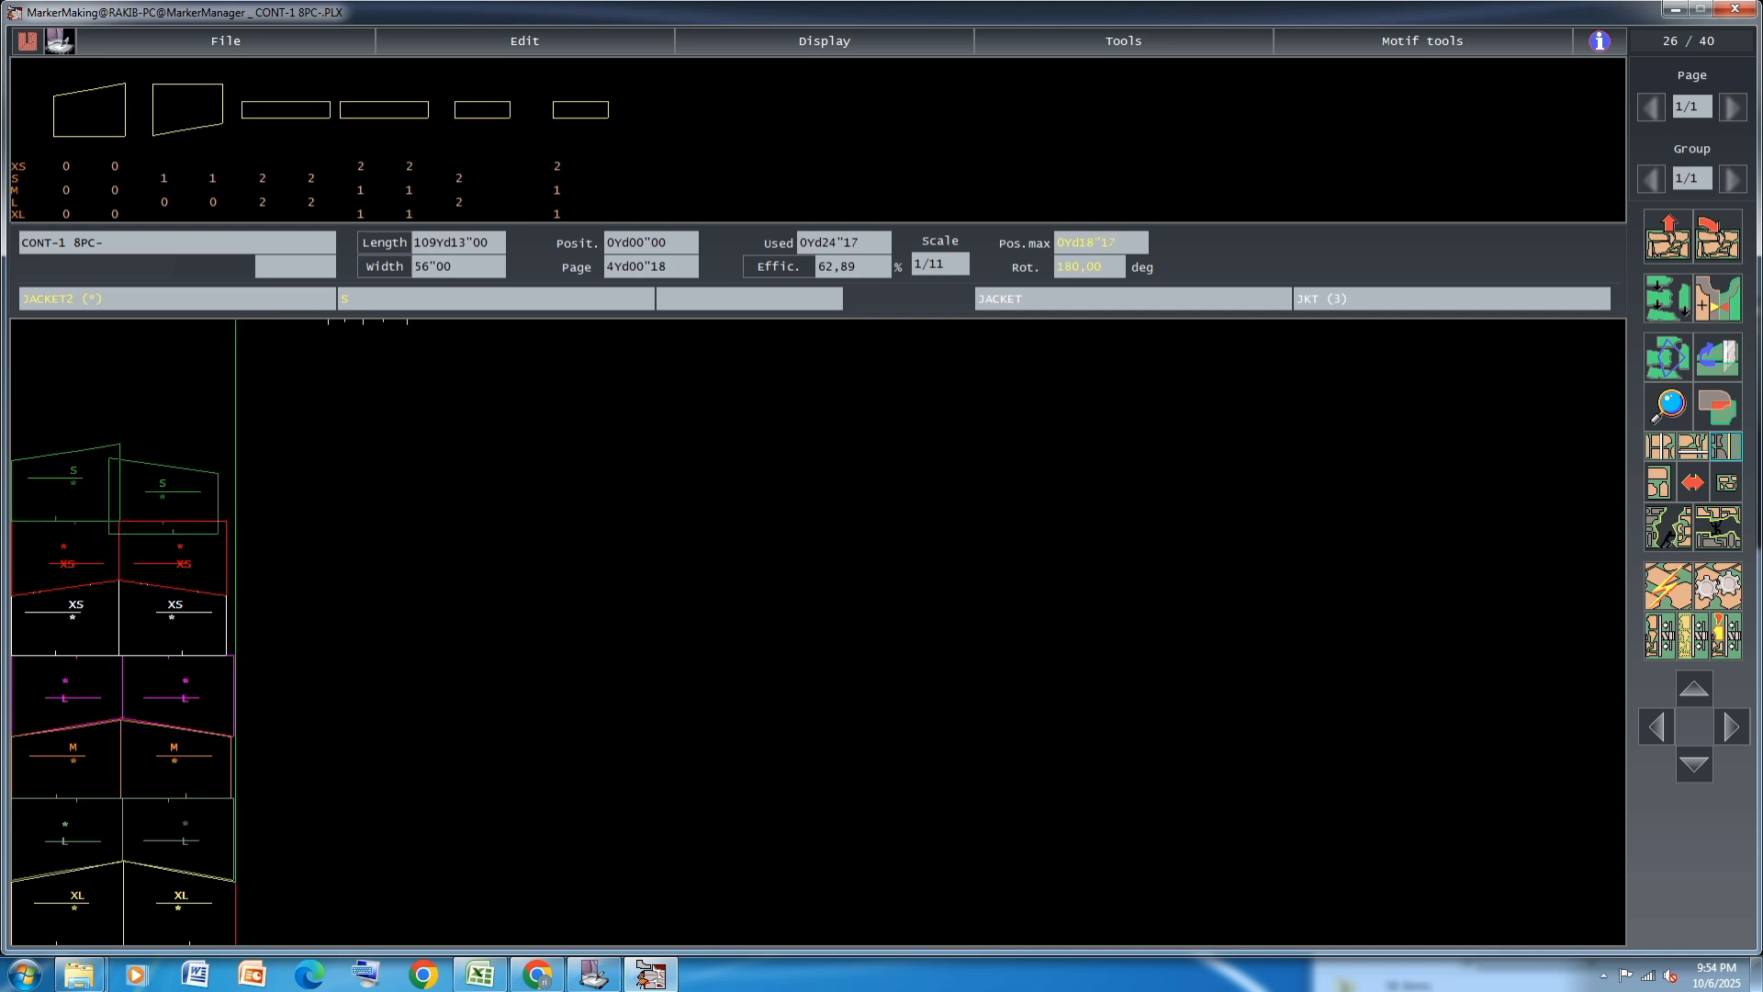
left_click(171, 490)
left_click(167, 179)
left_click(212, 177)
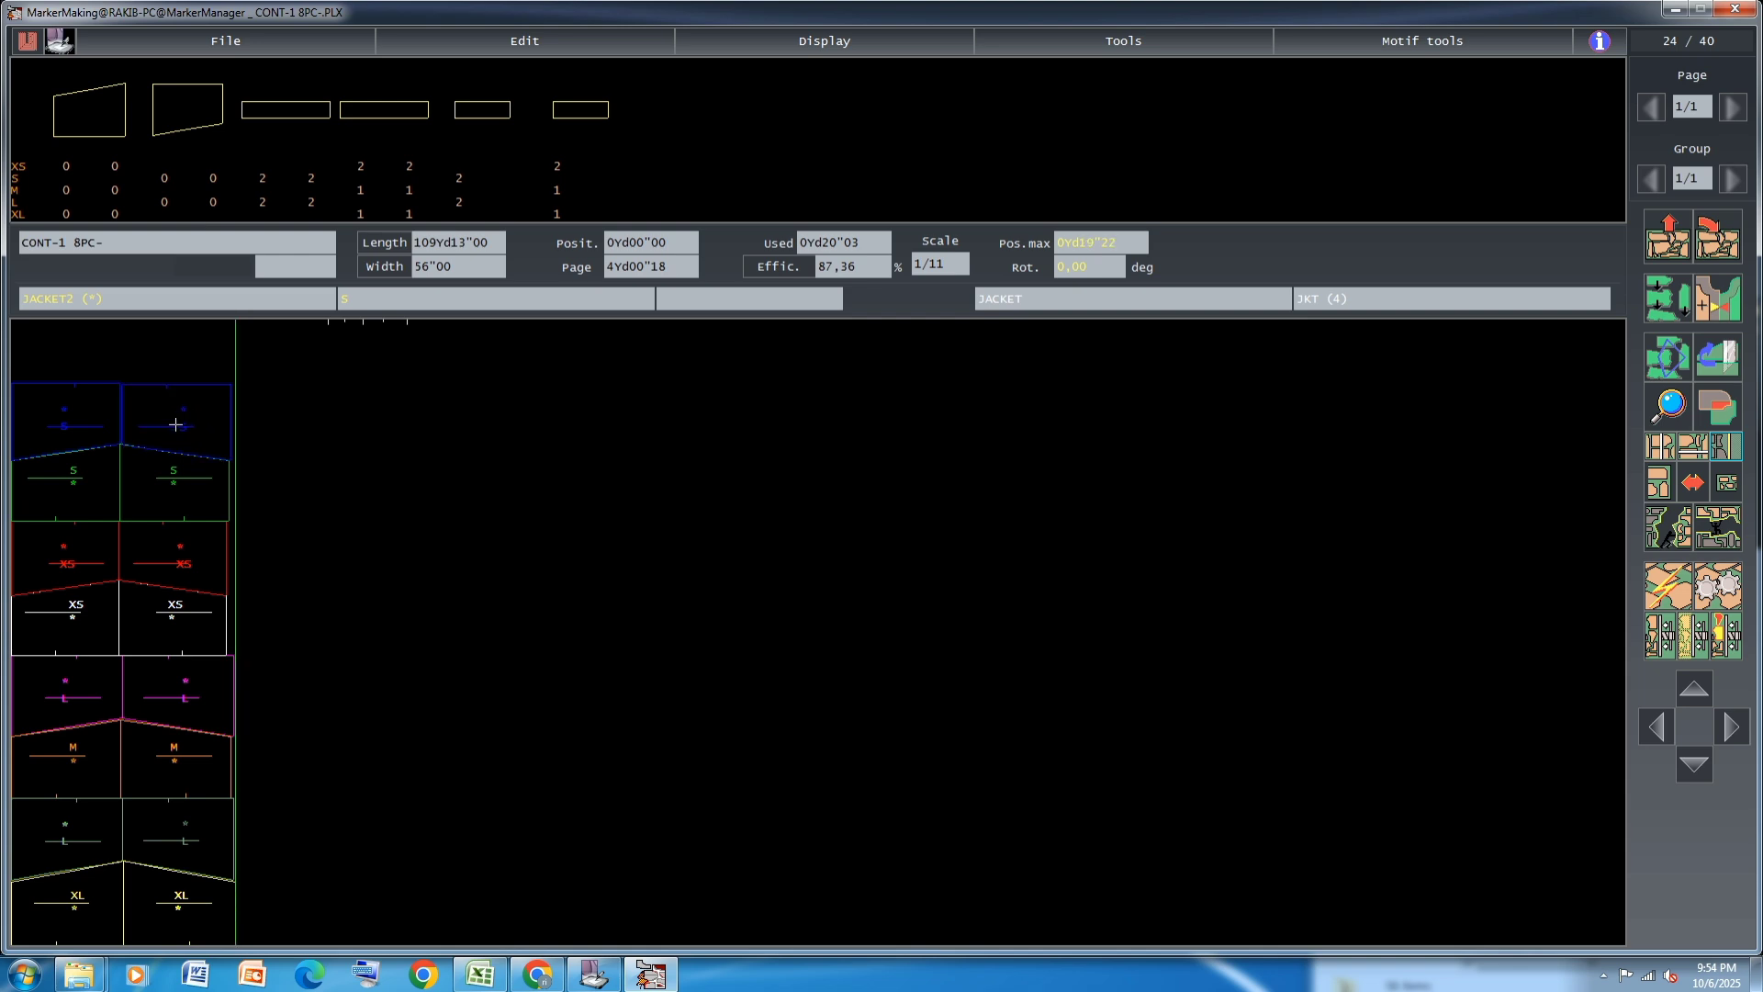
Place the two S and two L small JACKET14 rectangles in two rows above the blue S pair
left_click(459, 201)
left_click(459, 178)
left_click(462, 199)
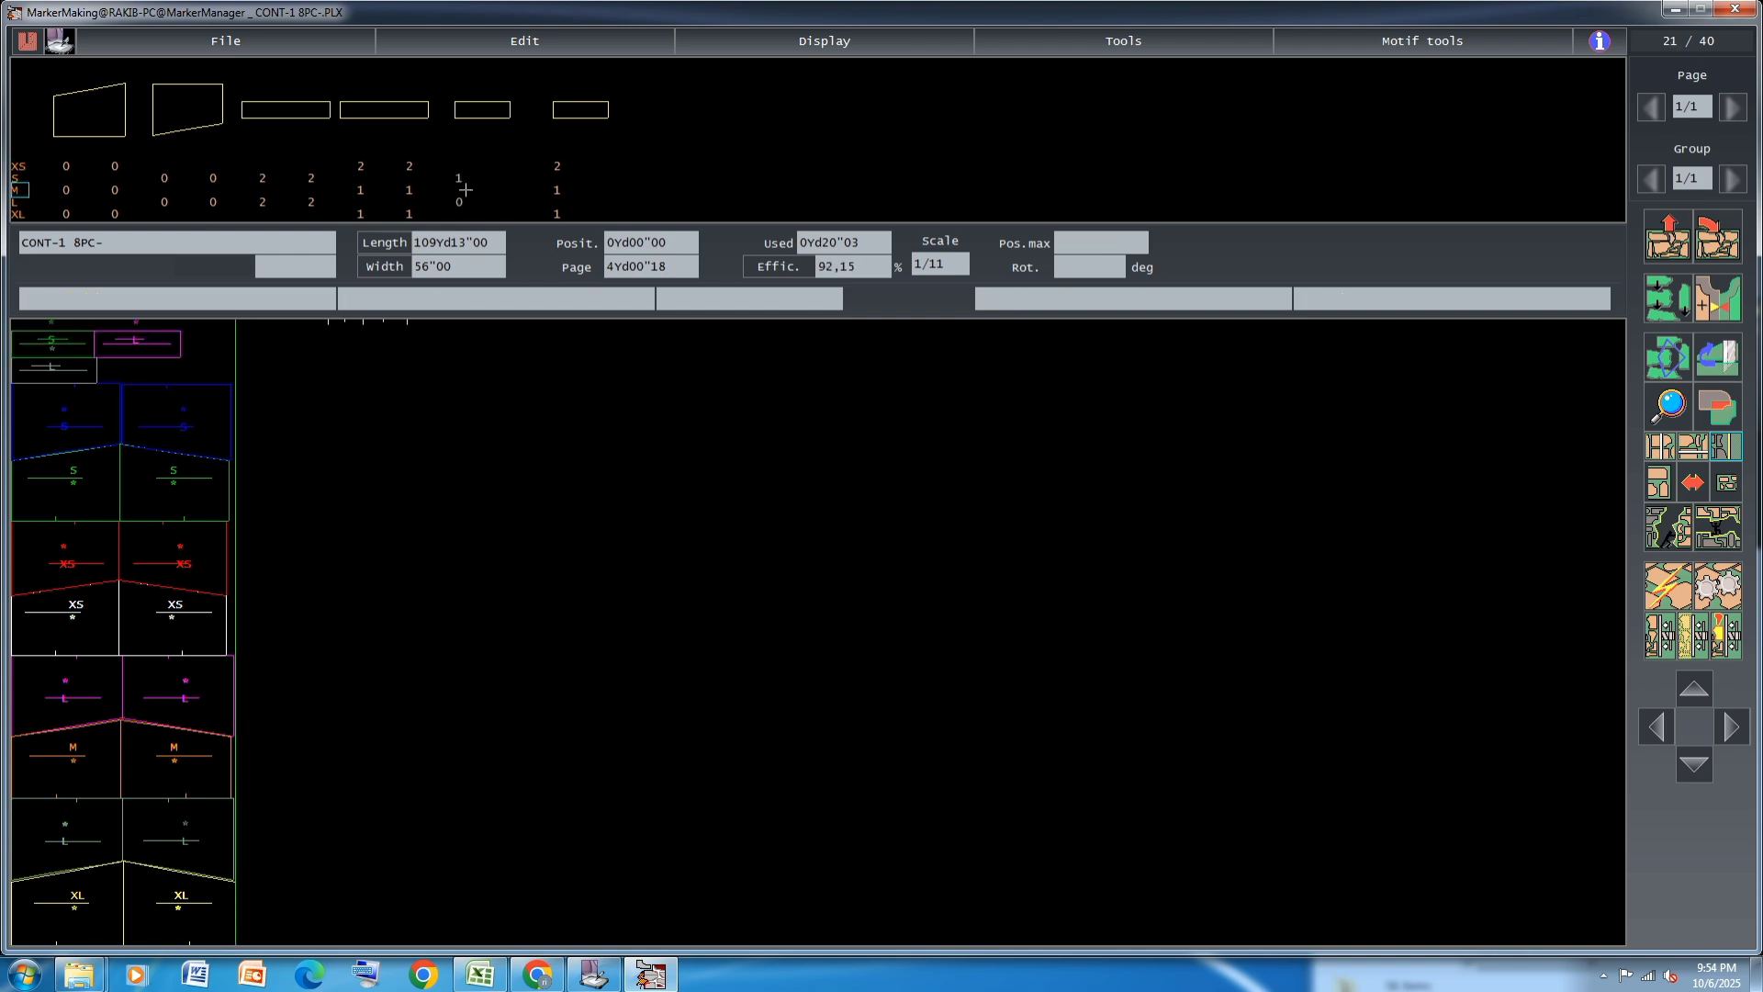
left_click(122, 351)
left_click(128, 338)
left_click(132, 341)
left_click(459, 178)
left_click(168, 371)
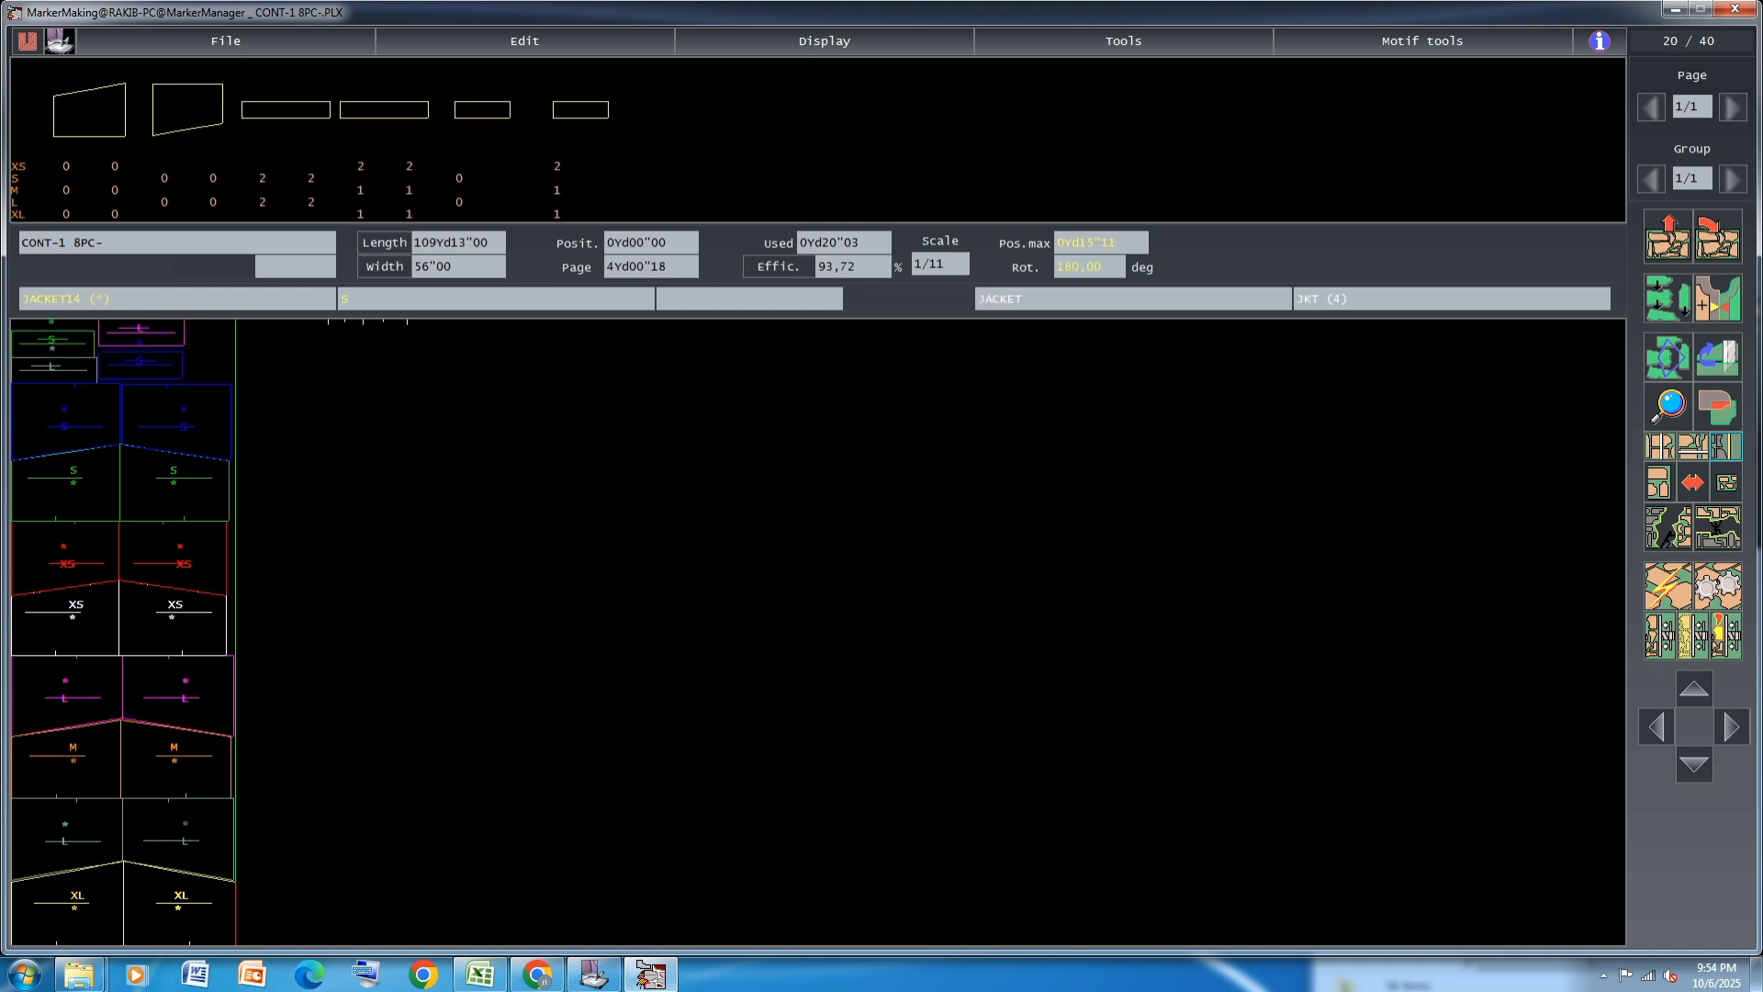
left_click(152, 338)
Place the small M, XL and XS rectangles beside the S and L ones, with the second XS under the first
left_click(560, 211)
left_click(557, 190)
left_click(558, 165)
left_click(558, 165)
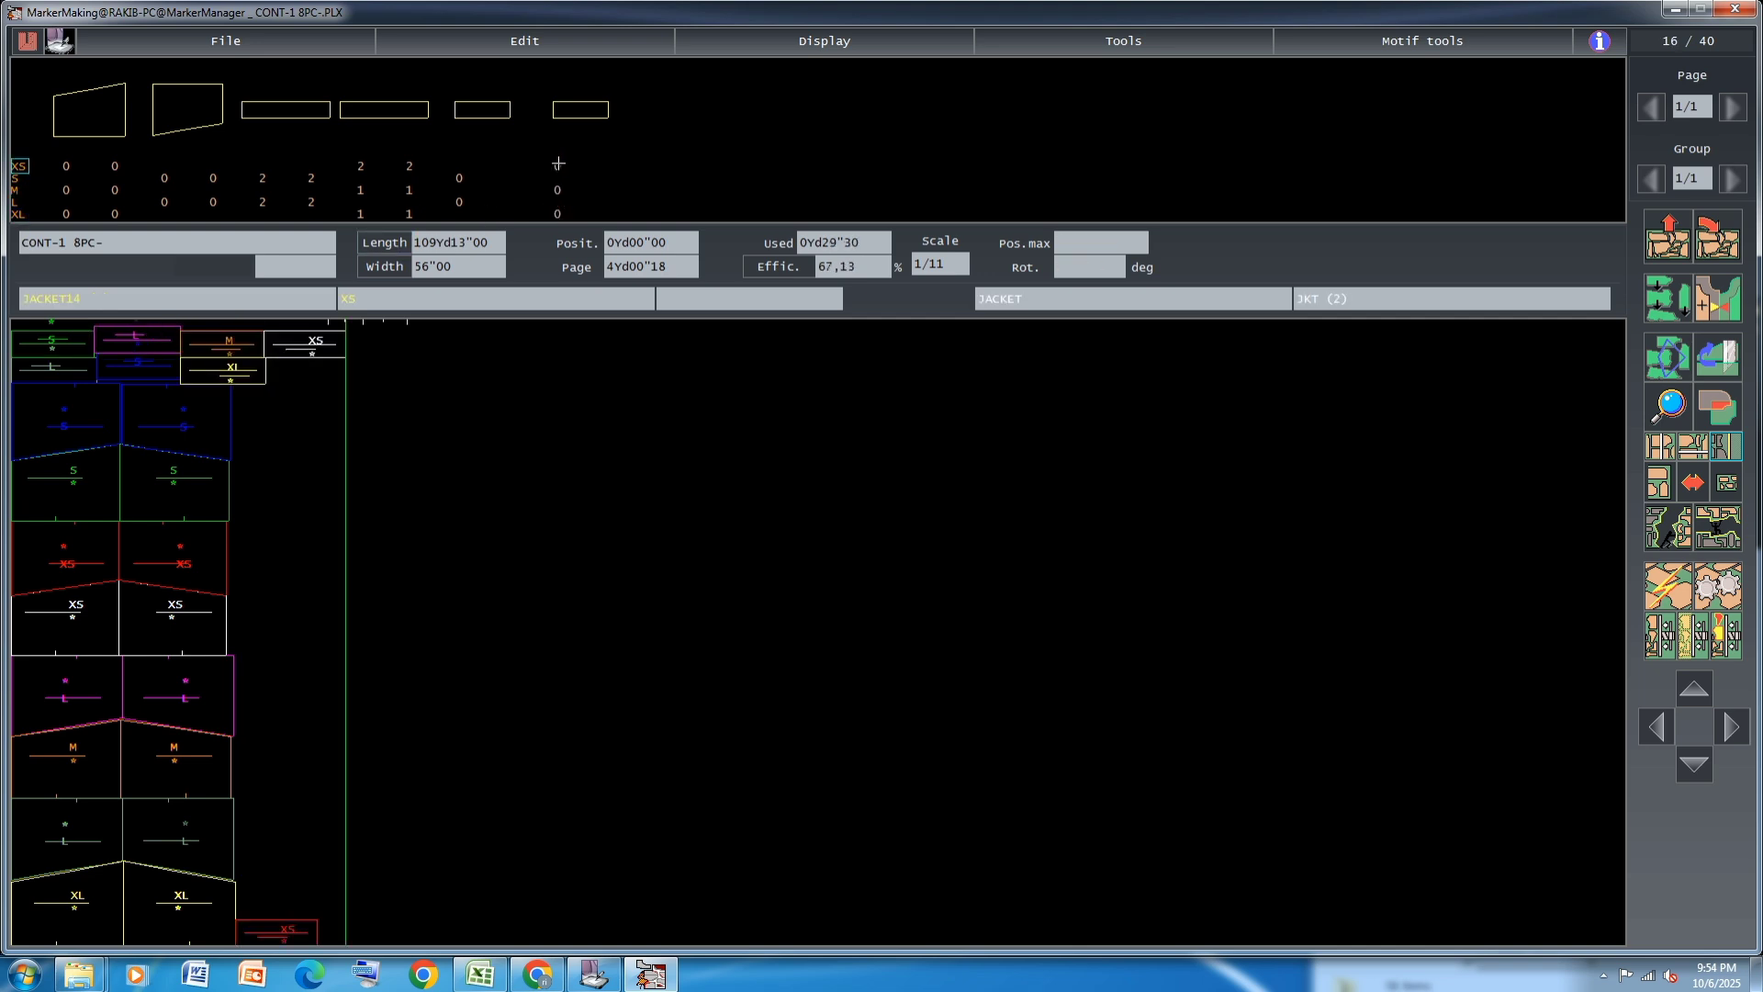
left_click(287, 931)
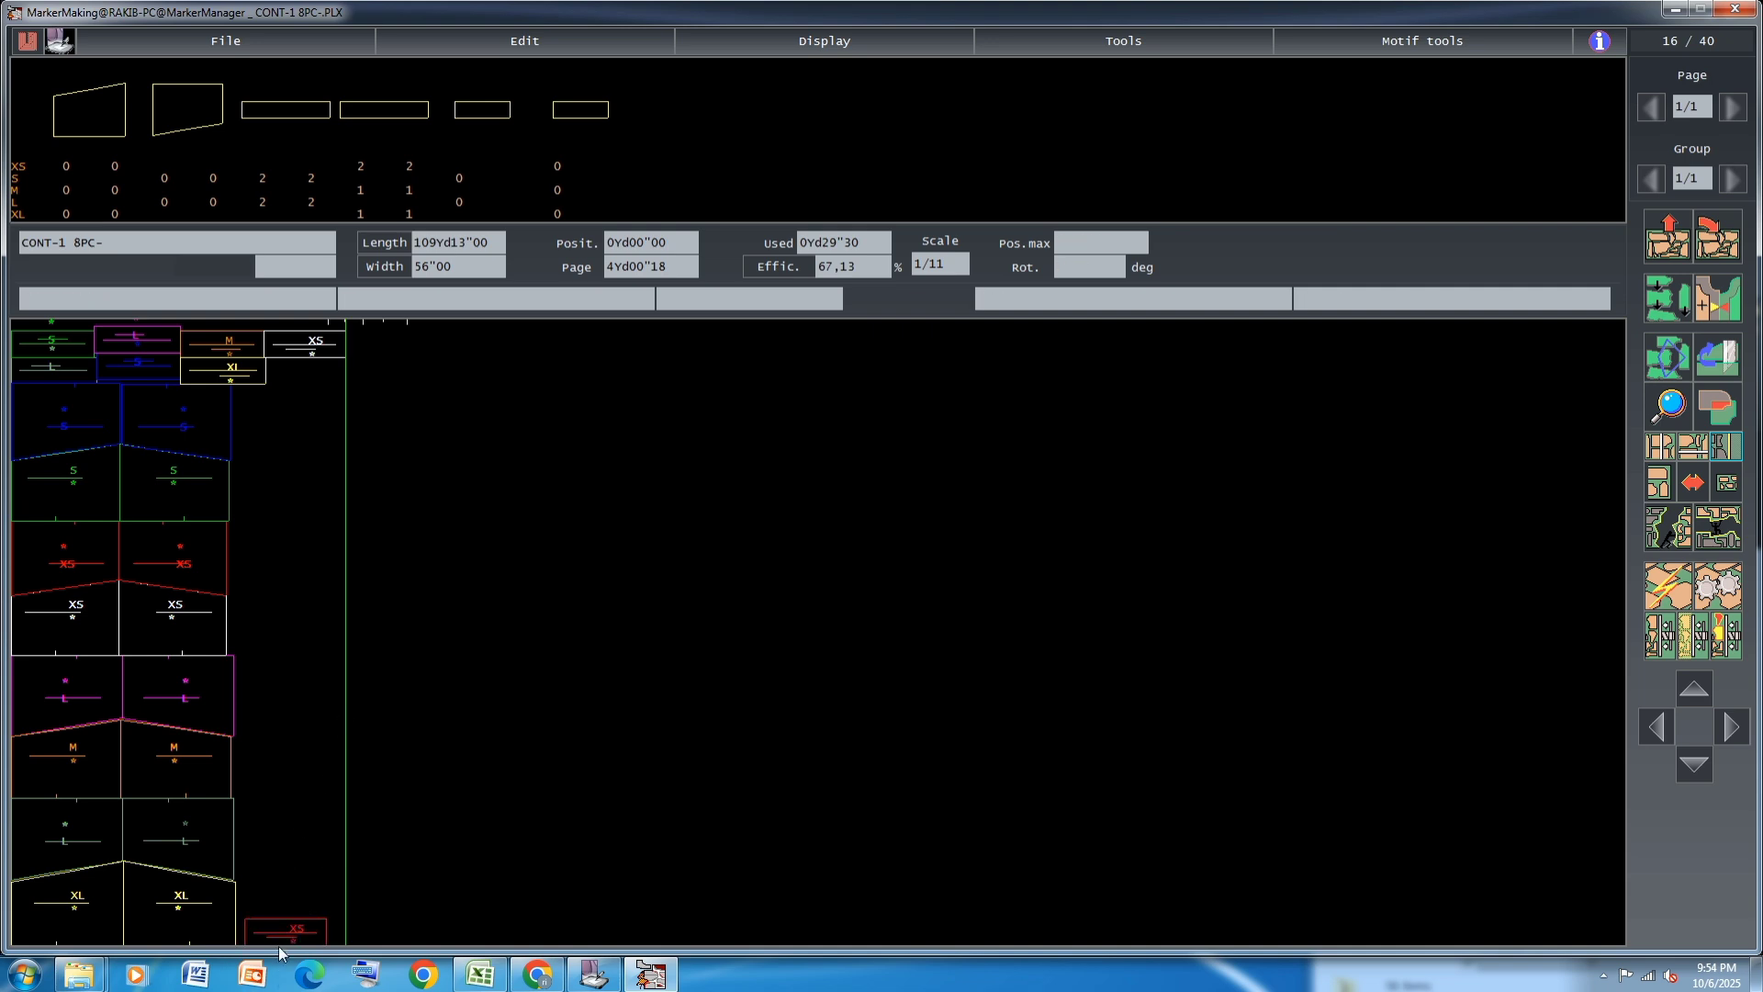
left_click(317, 372)
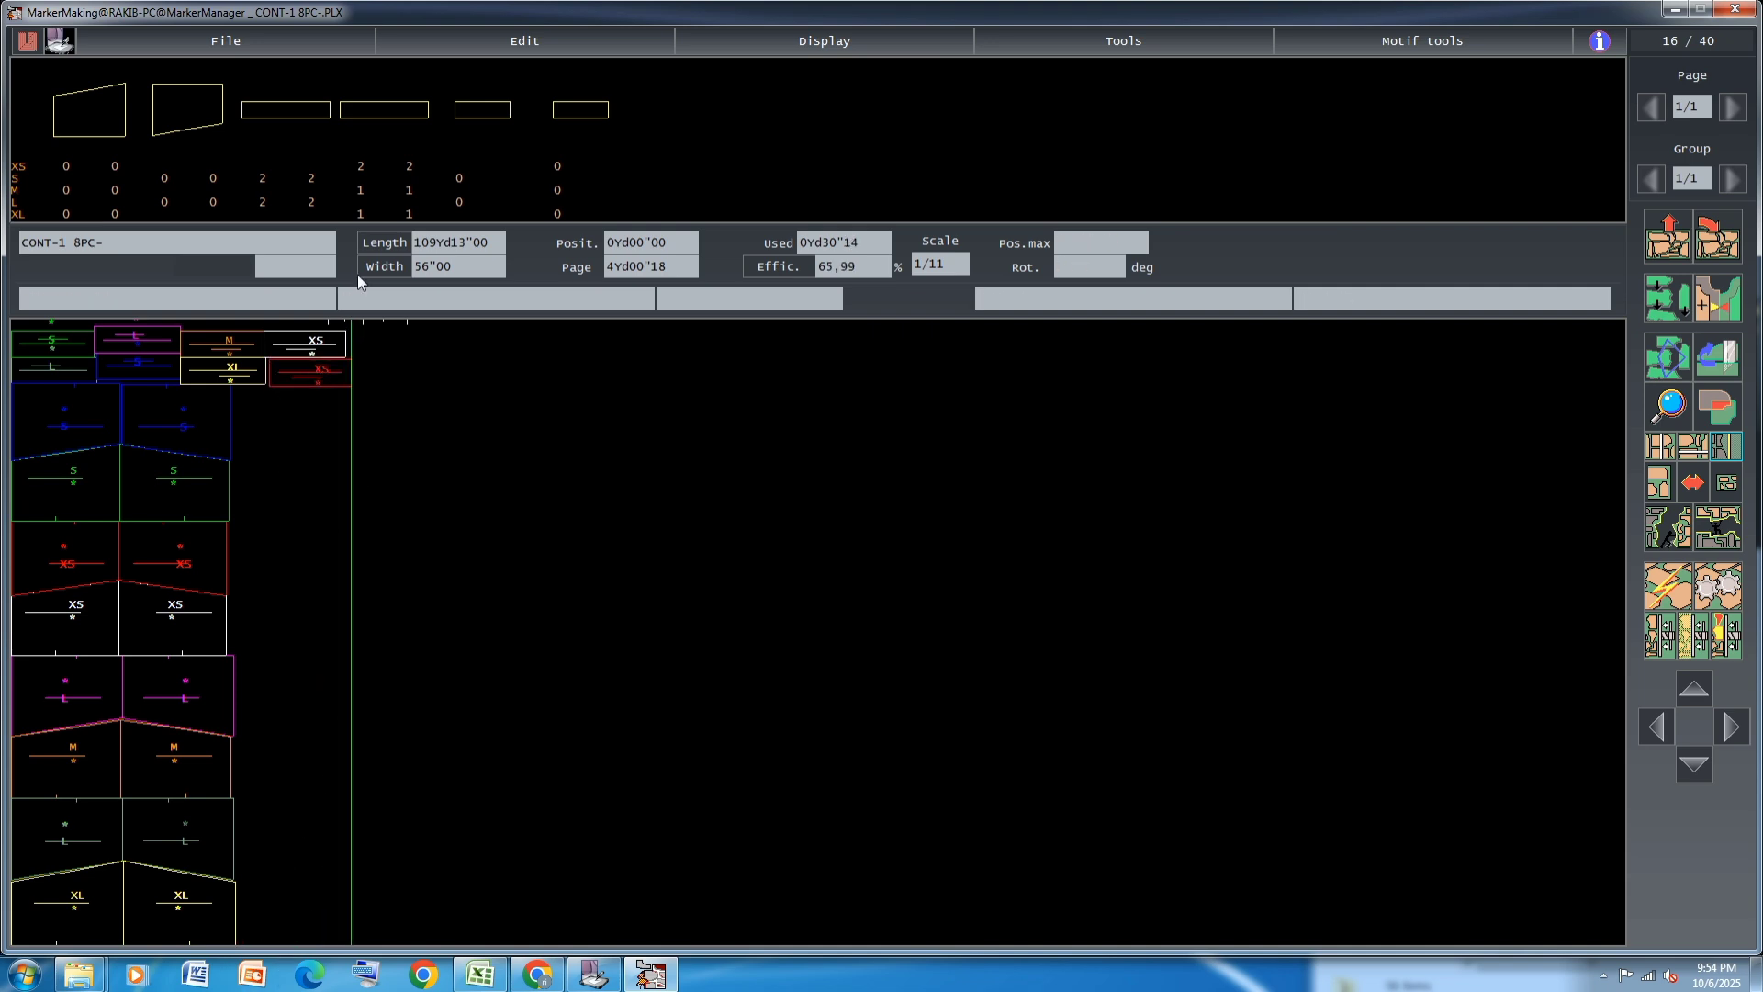
Place a long S strip below the small red XS rectangle and a long L strip at the marker's lower edge
left_click(262, 179)
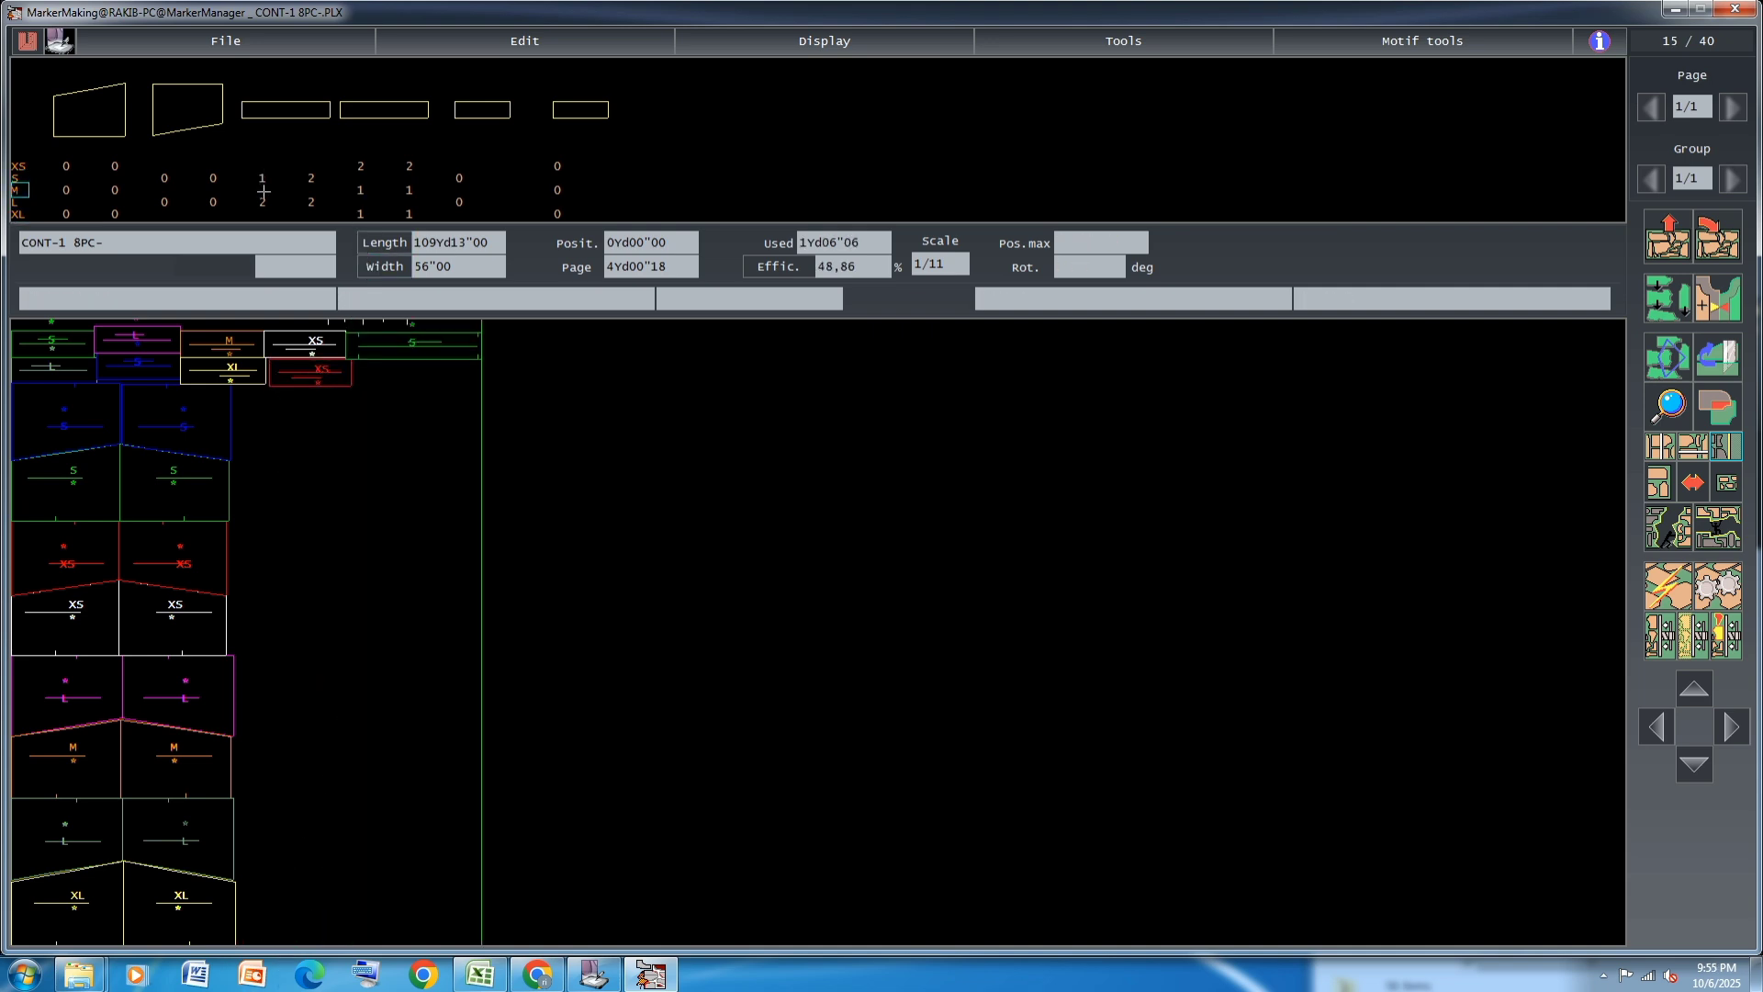
left_click(261, 202)
left_click(426, 346)
left_click(308, 404)
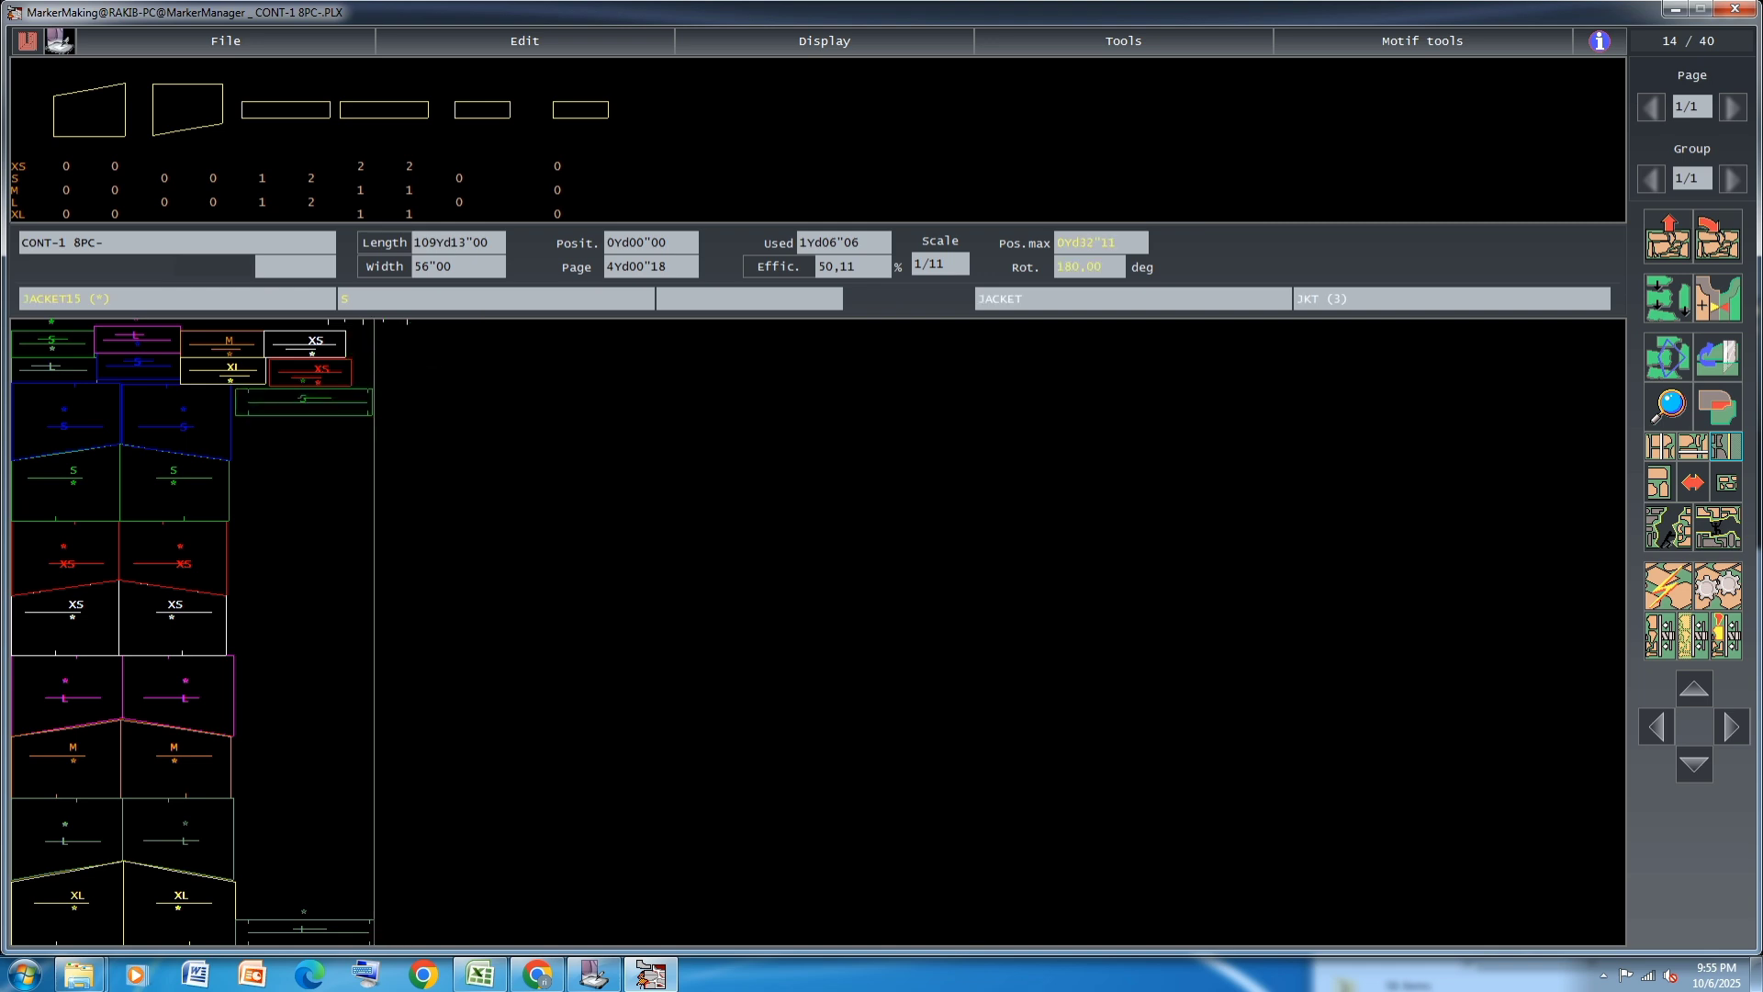
Place the other long S, L, XS and M strips and the first XL strip, mostly stacked beside the trapezoid column
left_click(261, 202)
left_click(262, 180)
left_click(314, 180)
left_click(313, 202)
left_click(314, 180)
left_click(363, 166)
left_click(361, 165)
left_click(361, 189)
left_click(361, 213)
left_click(308, 202)
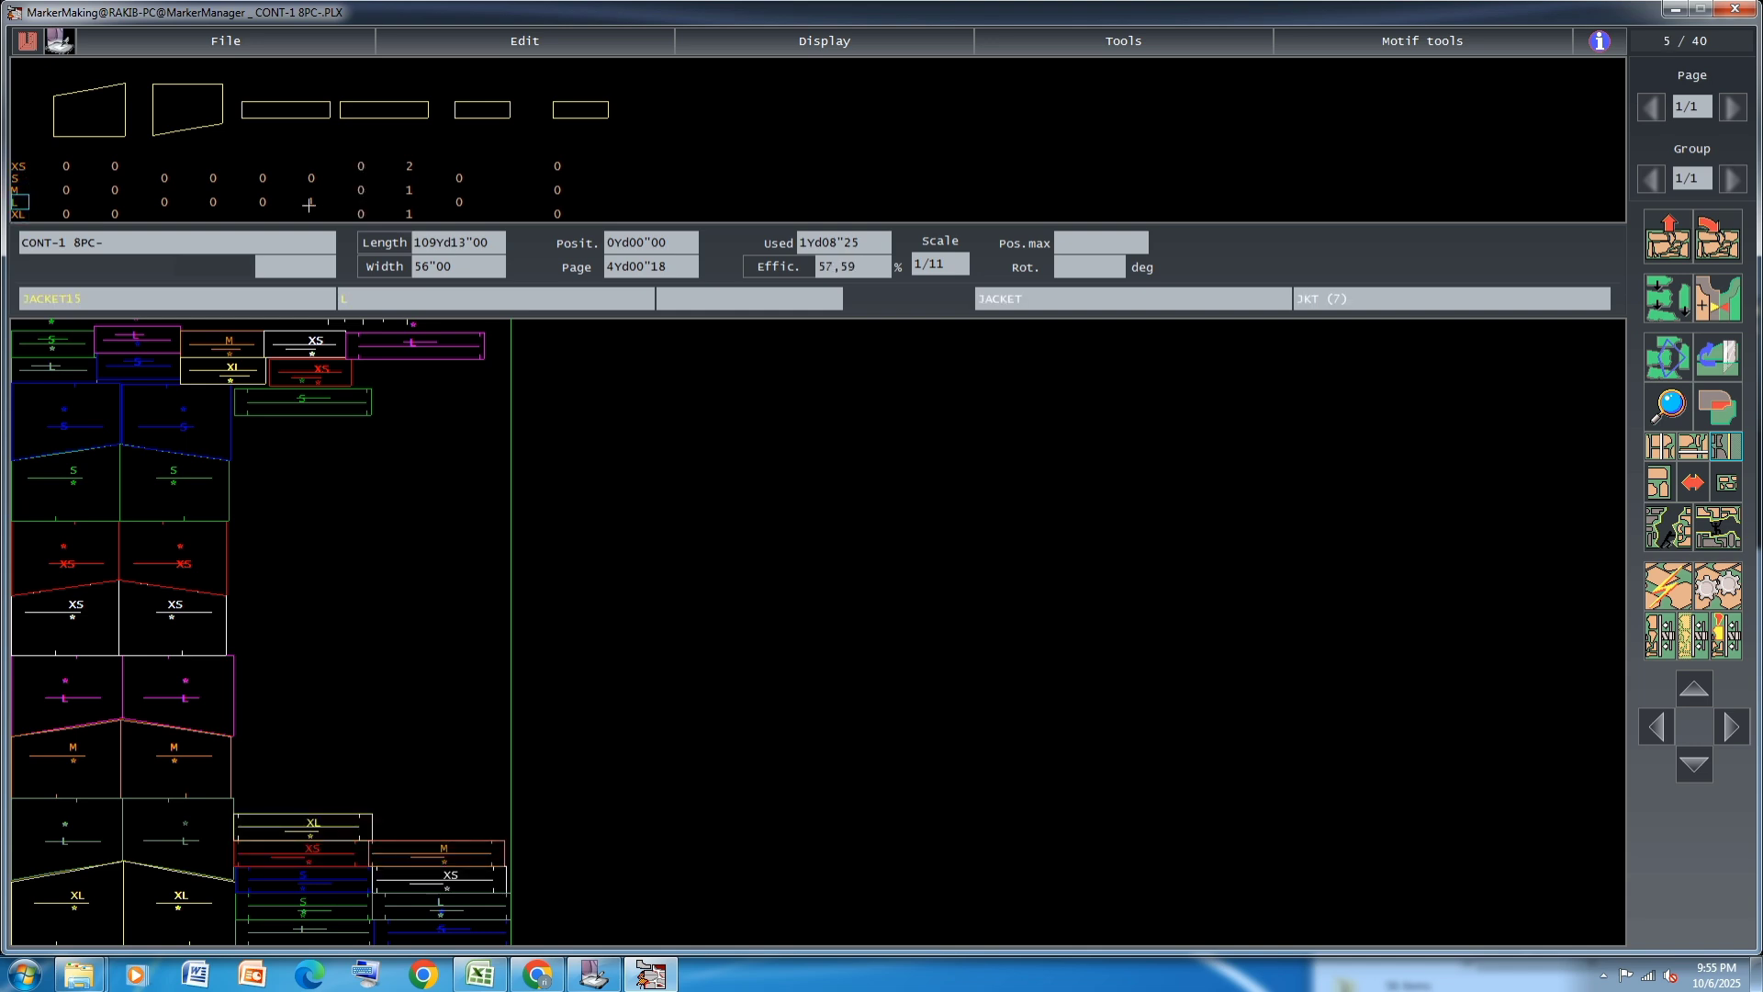
left_click(409, 165)
left_click(411, 189)
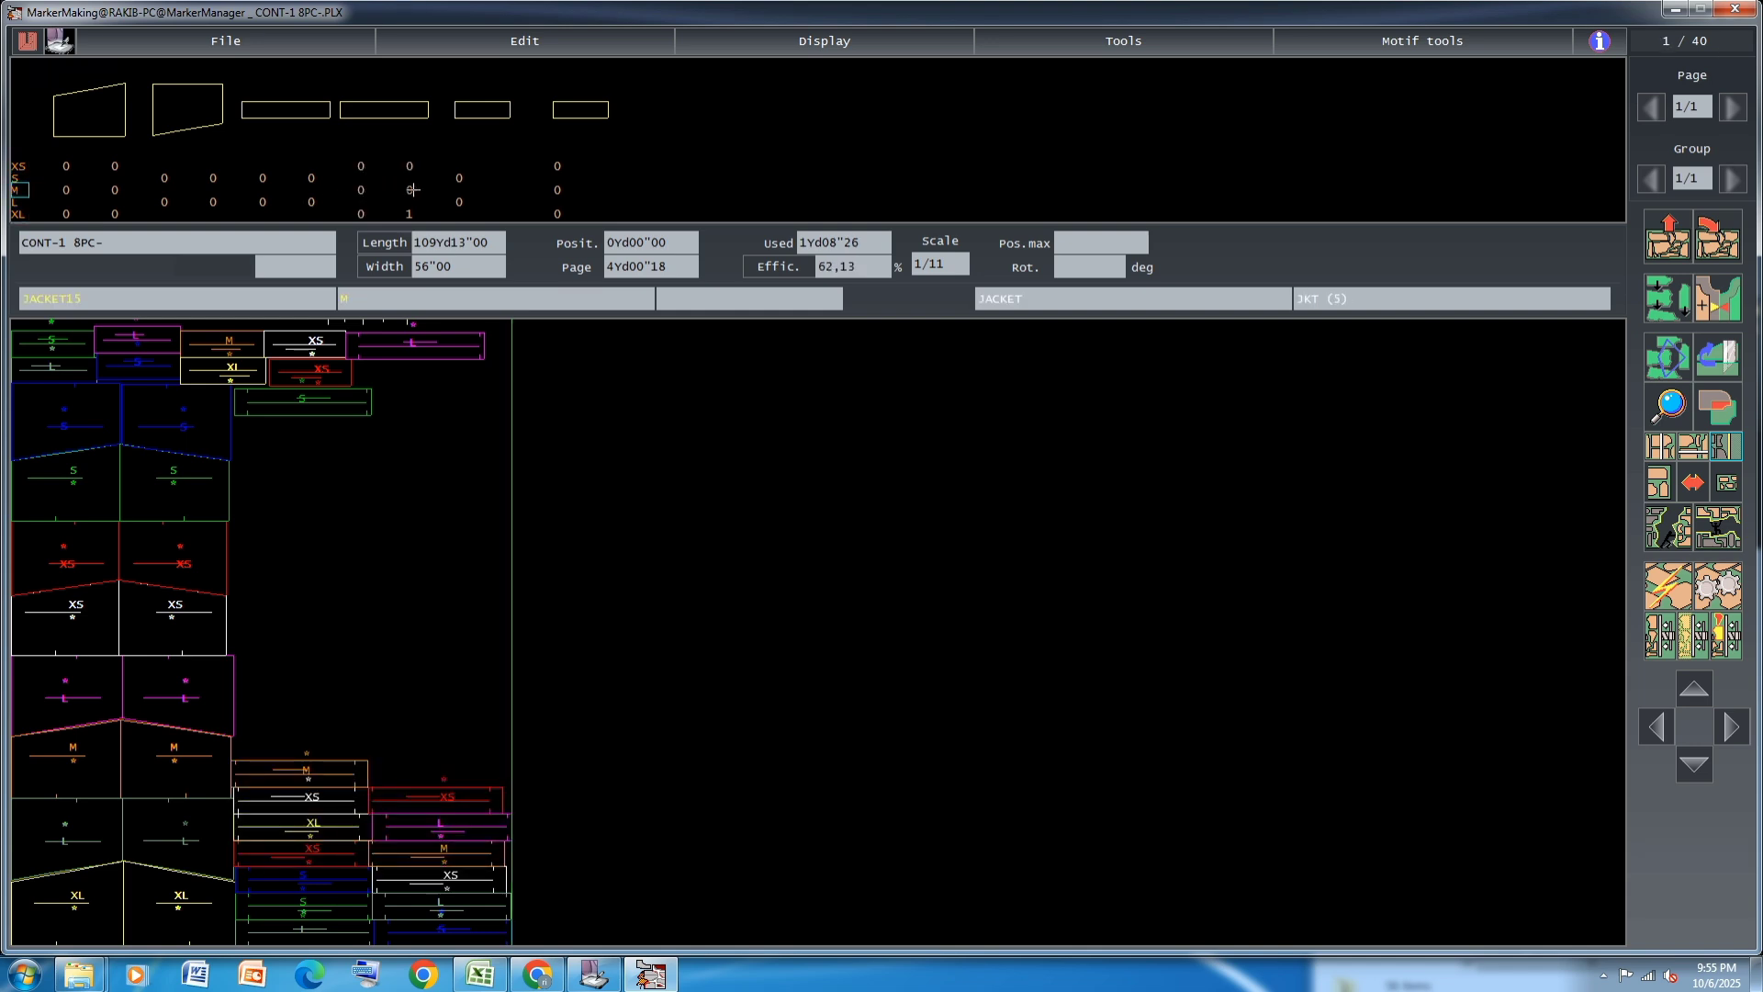
Place the last XL strip under the upper S strip, and stack two L strips and one XS strip beneath it
left_click(411, 213)
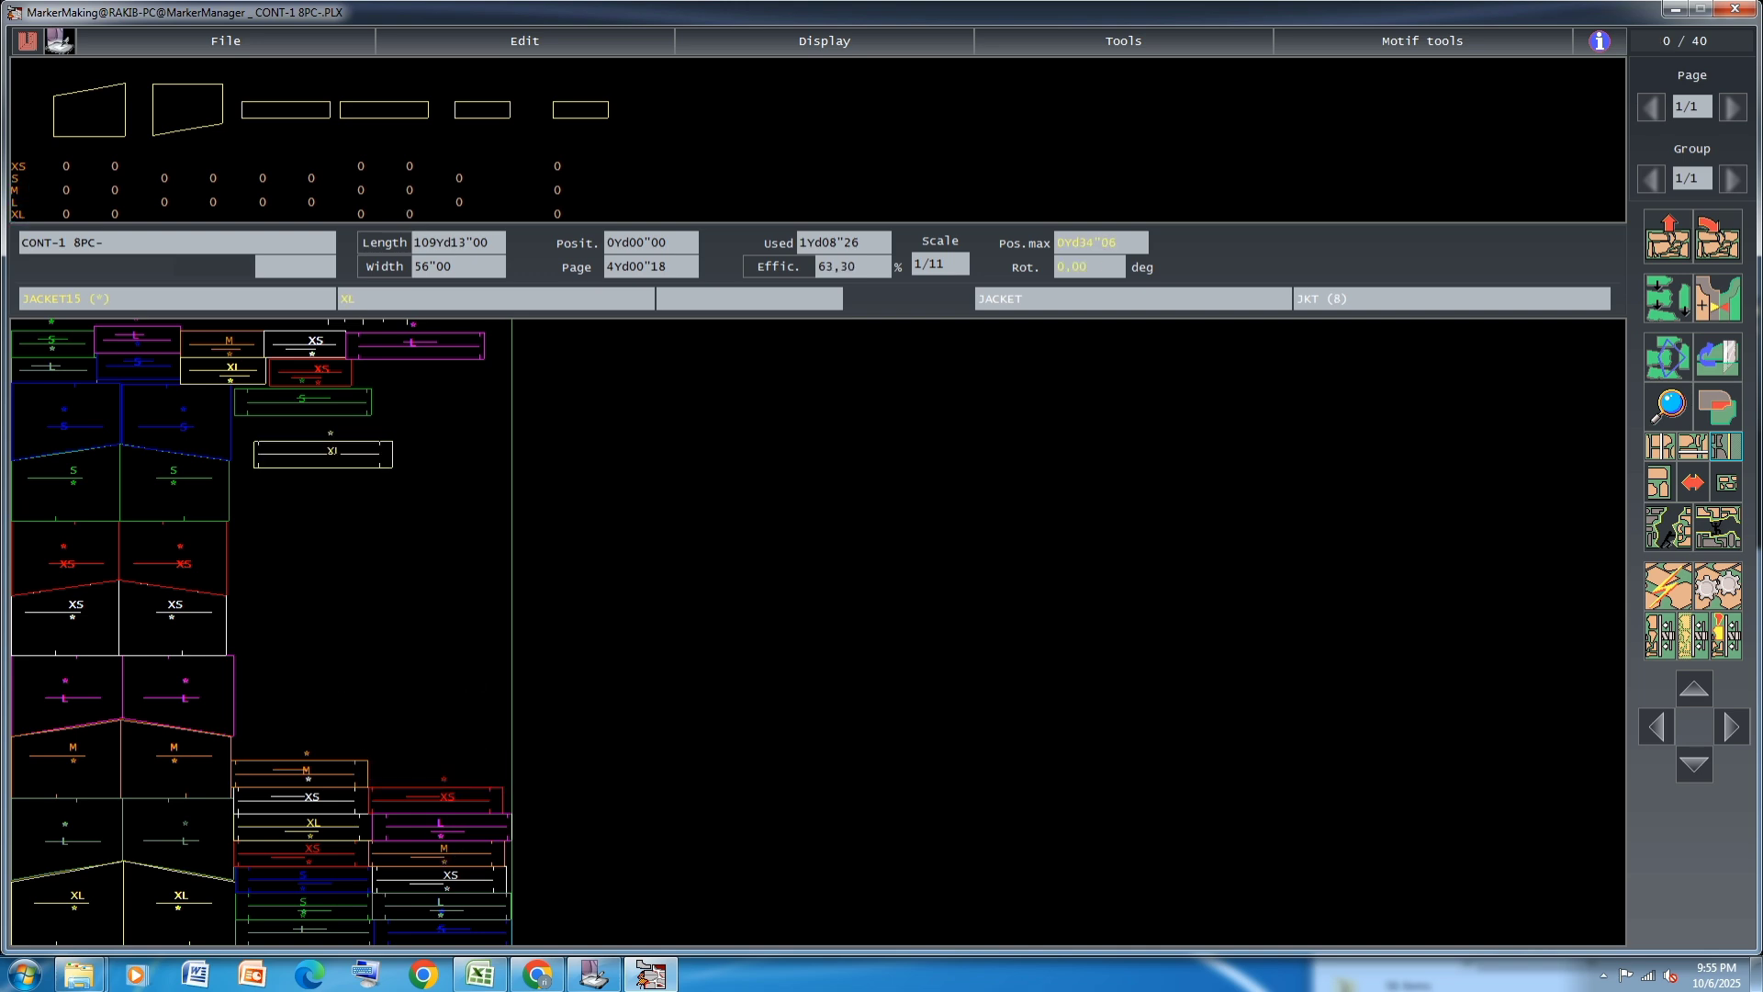
left_click(303, 426)
left_click(413, 345)
left_click(304, 455)
left_click(386, 793)
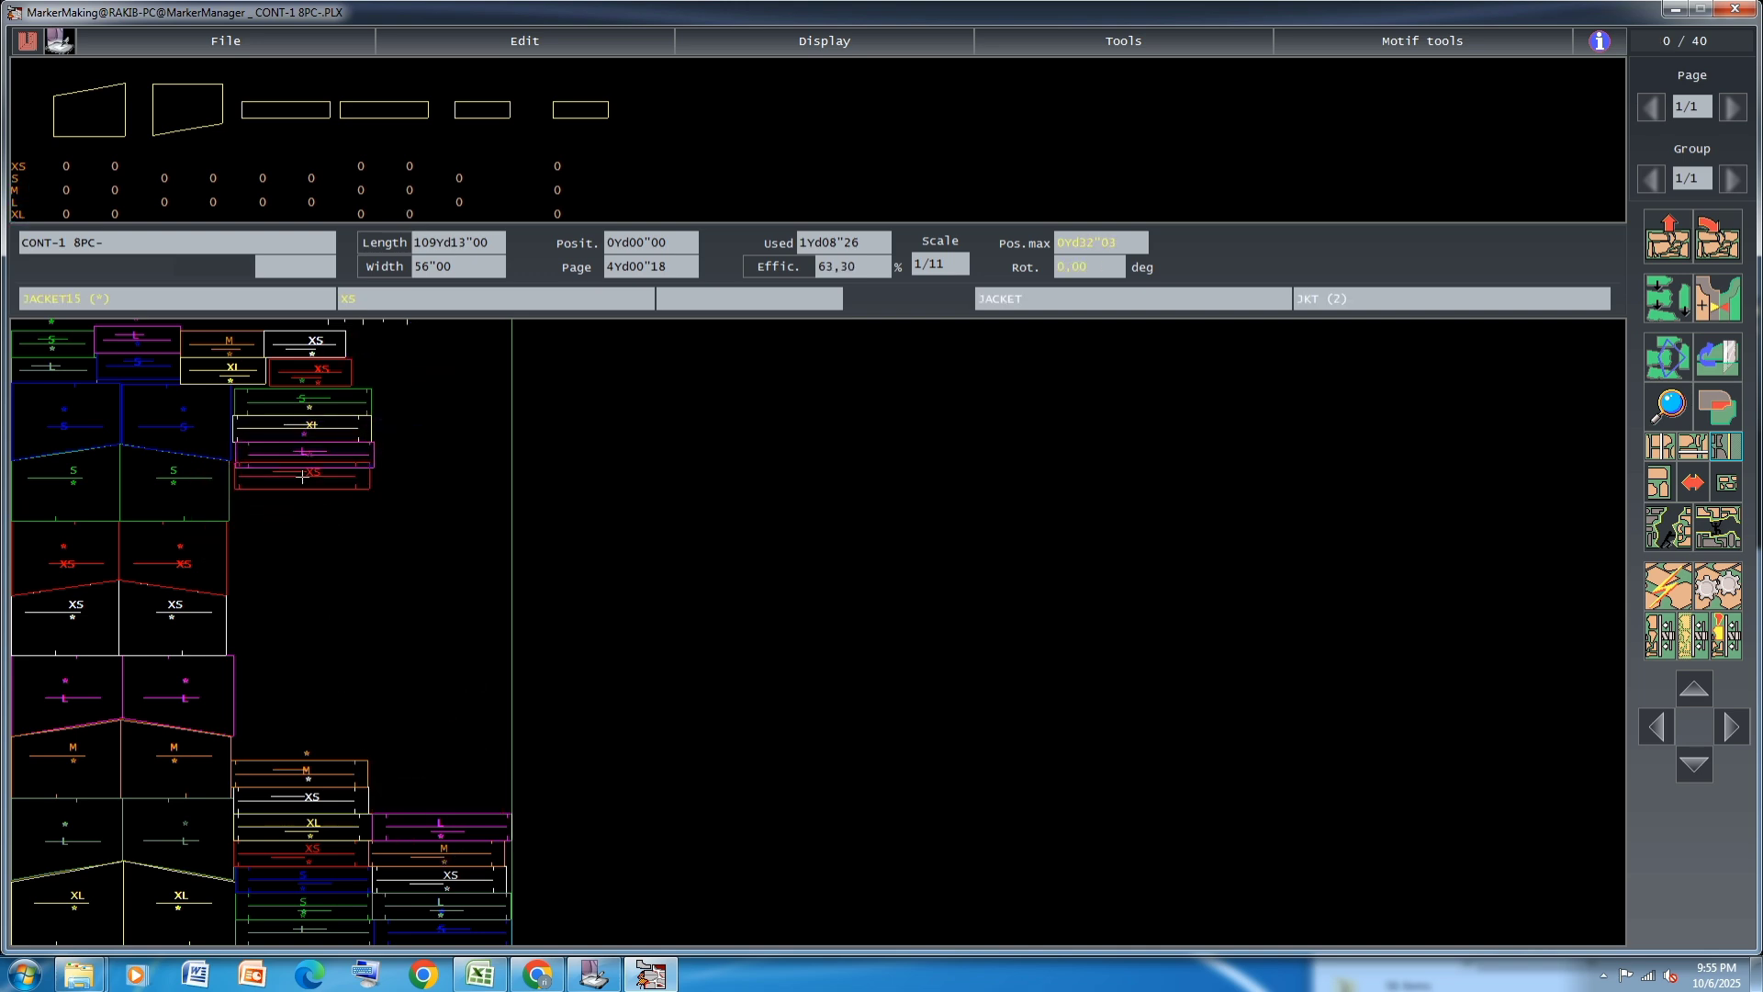
left_click(393, 824)
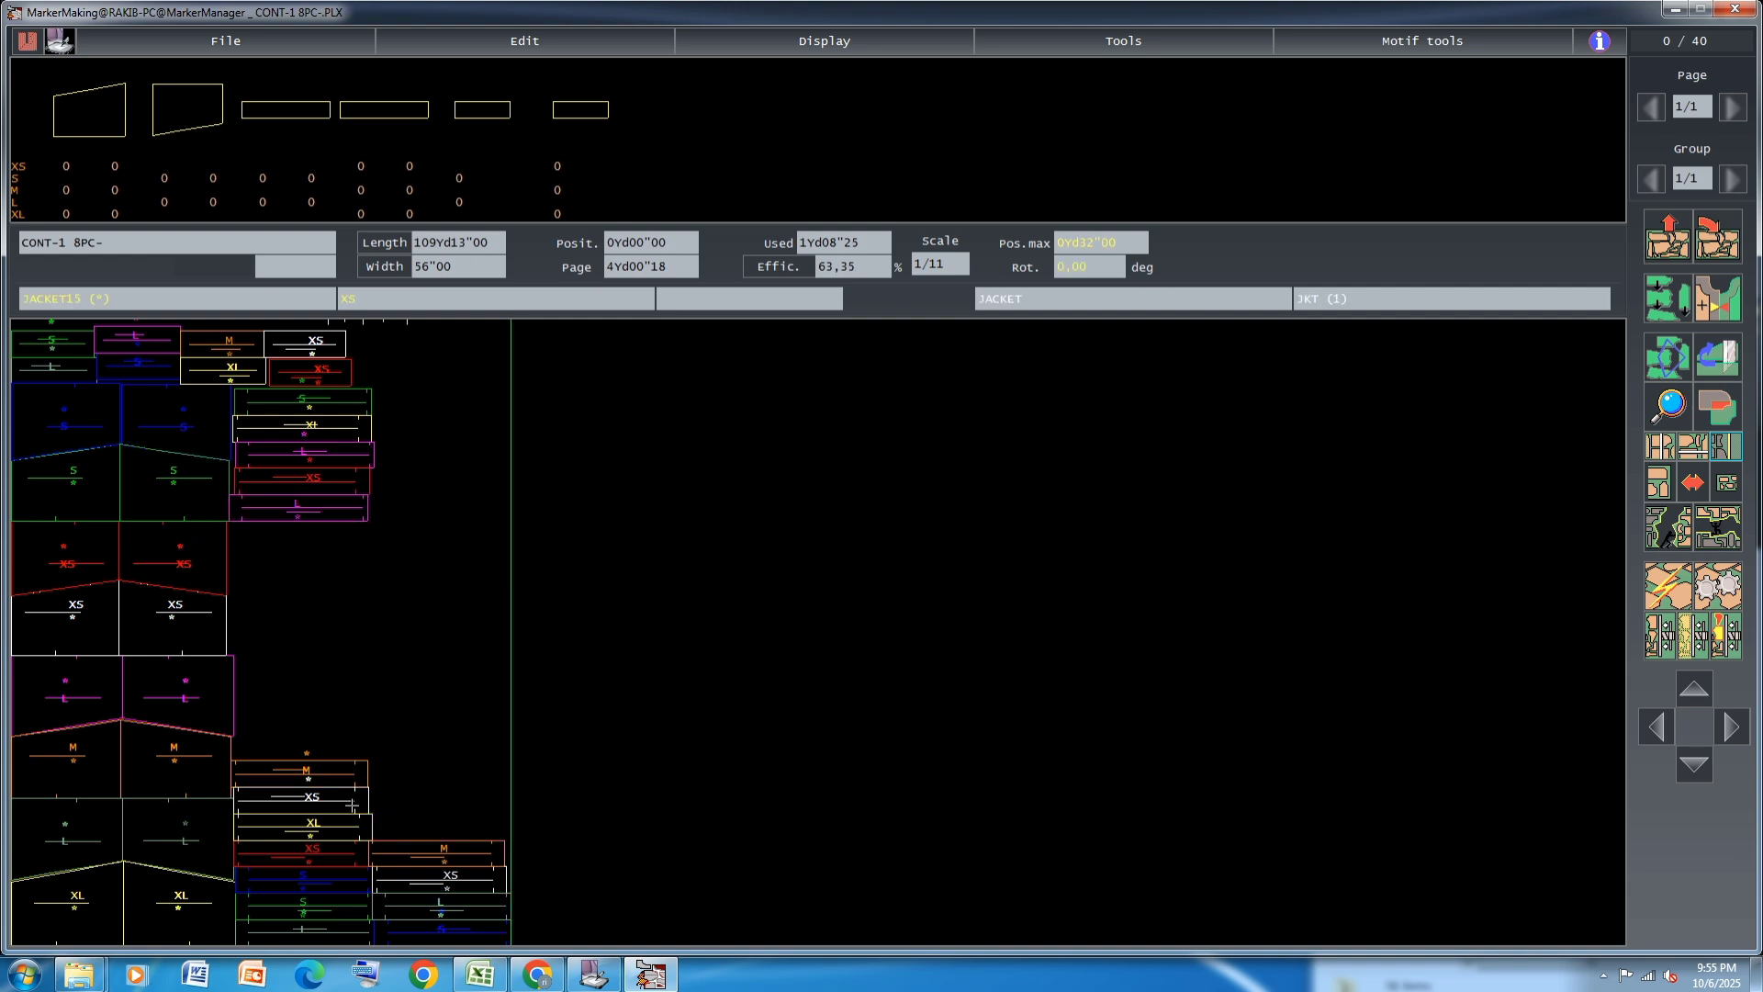
Move the outer M, XS, L and S strips from the lower stack to the gap below the magenta L strip
left_click(424, 853)
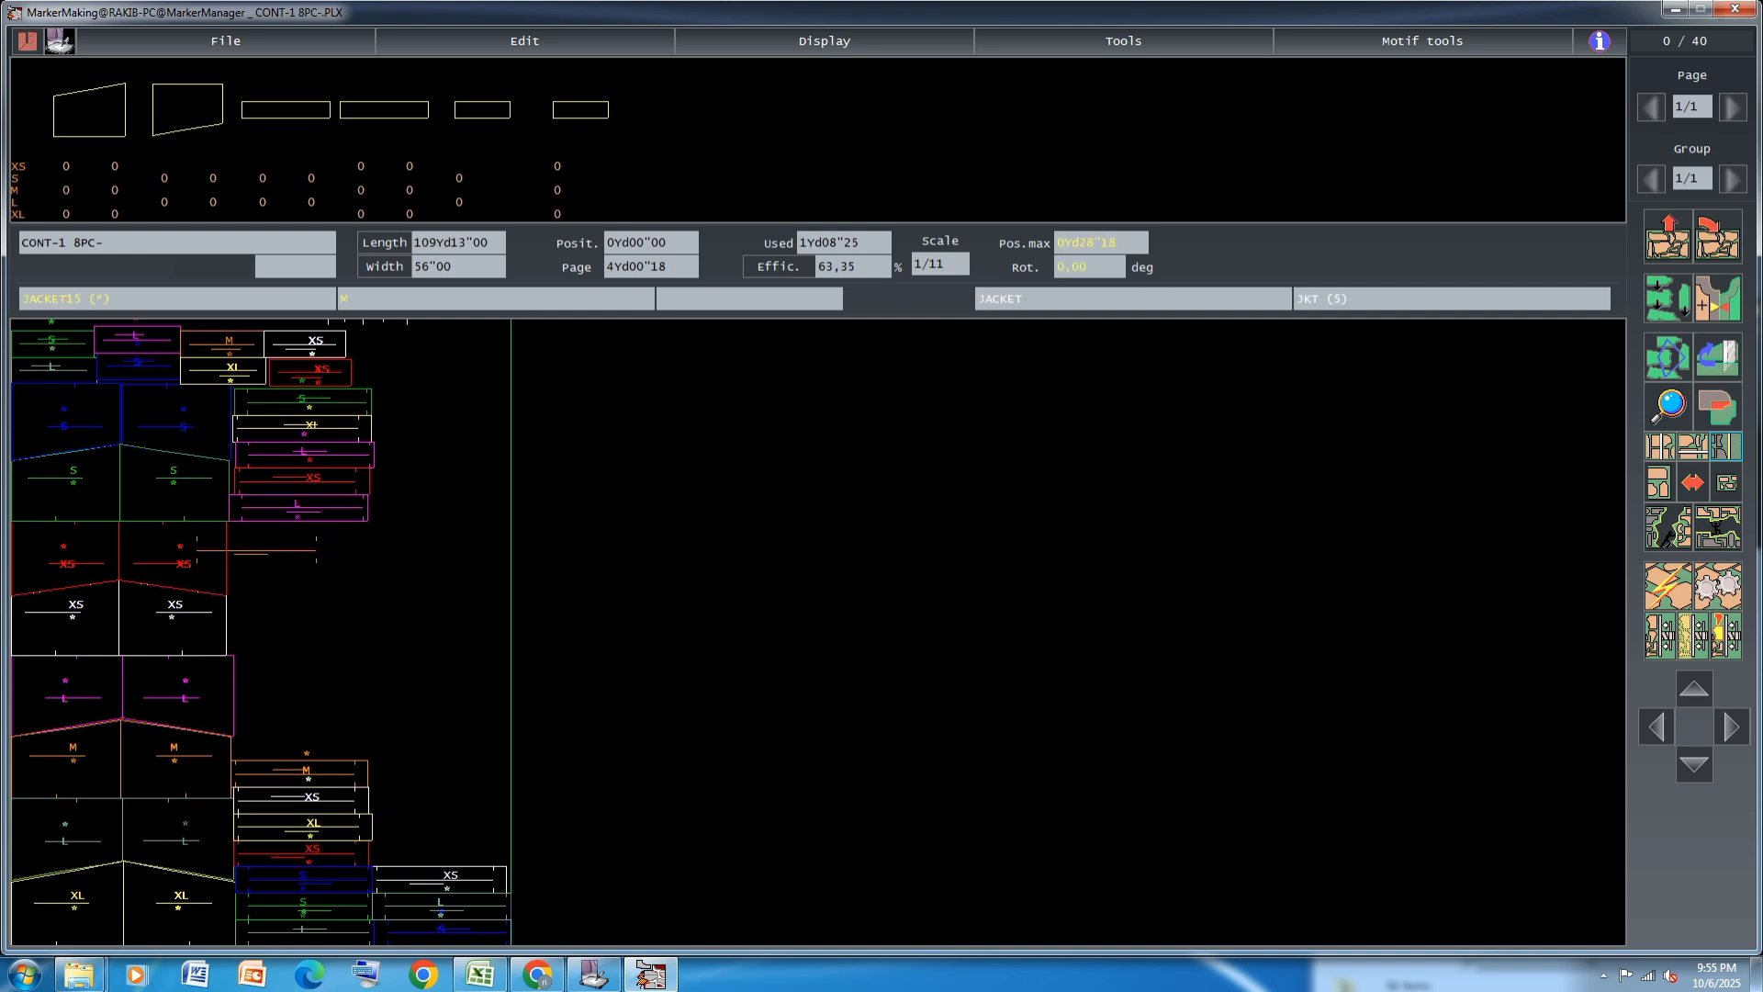
left_click(422, 872)
left_click(442, 900)
left_click(298, 593)
left_click(442, 930)
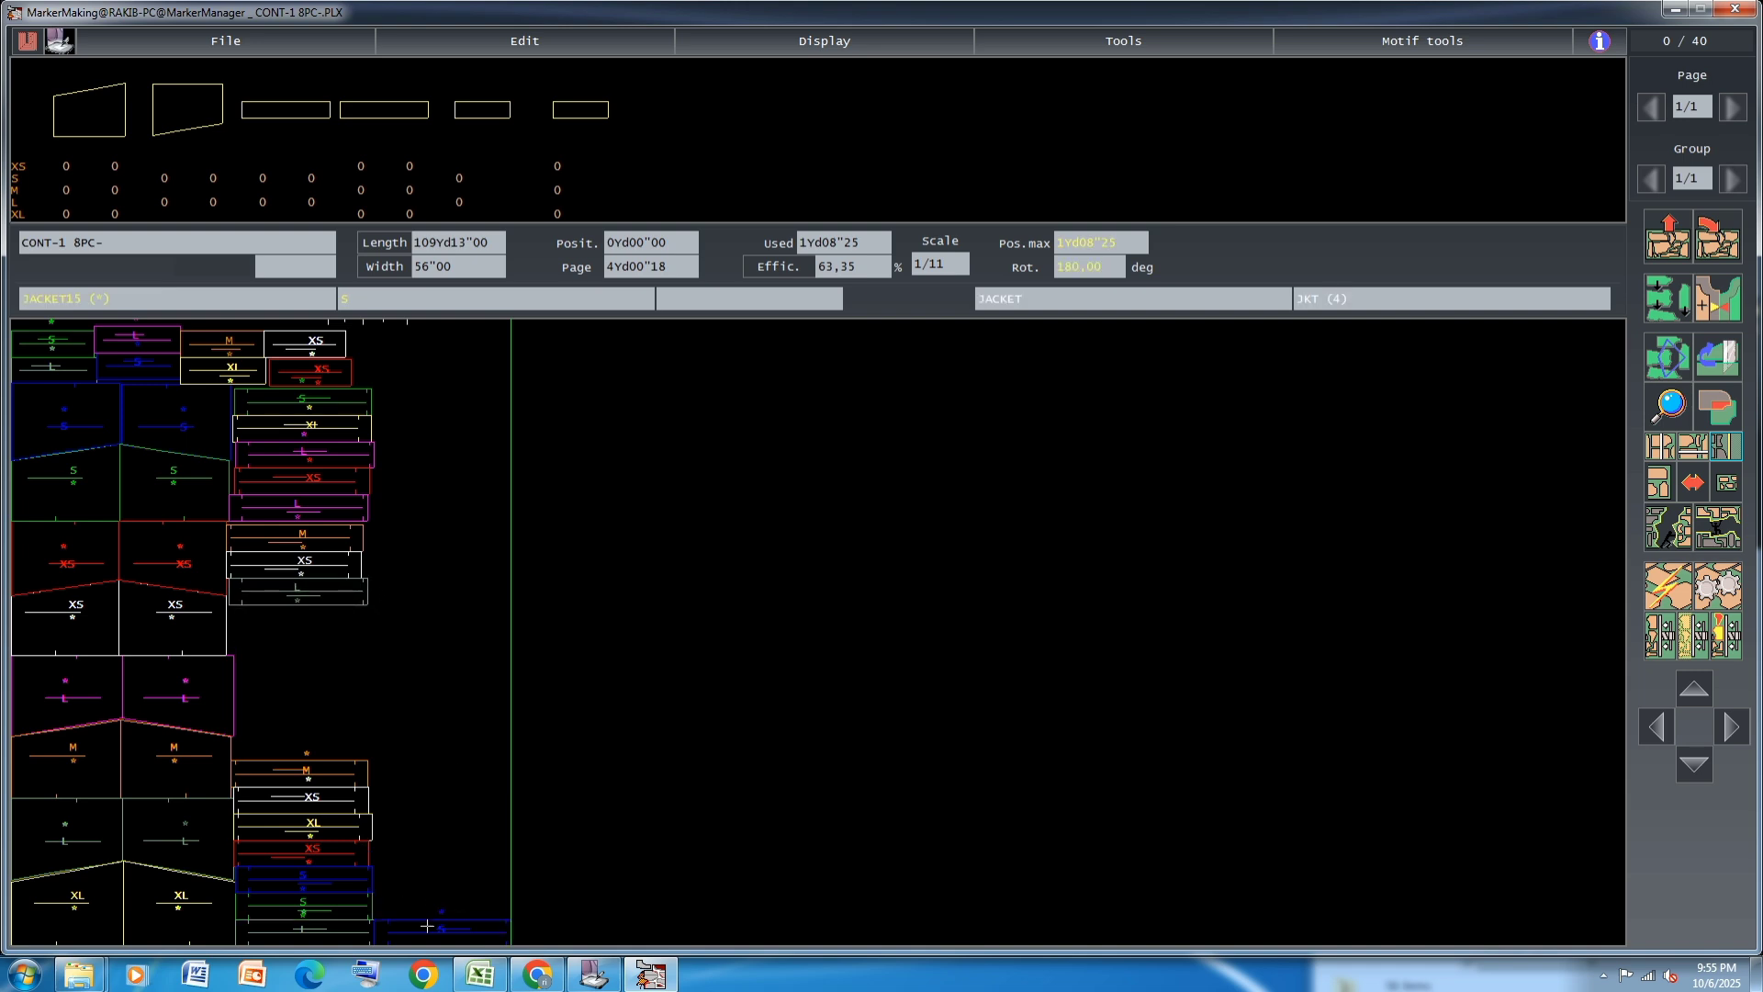
left_click(295, 620)
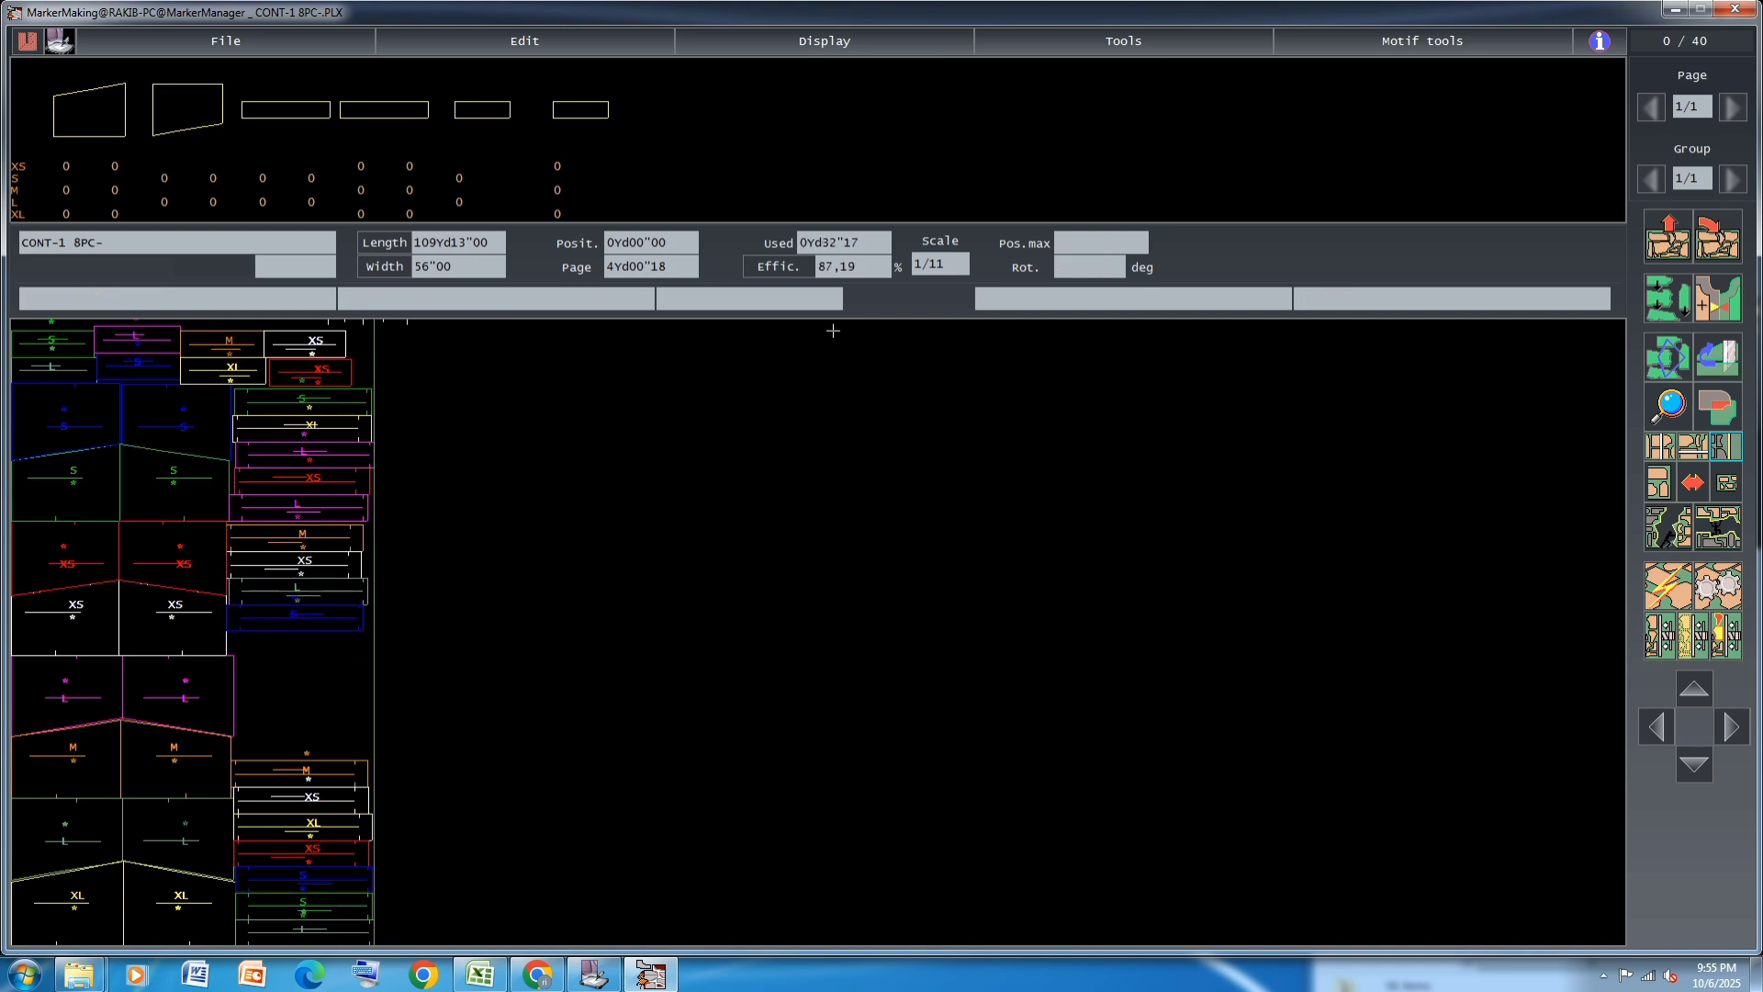
Start the automatic processing of the placed pieces in the marker
left_click(1729, 580)
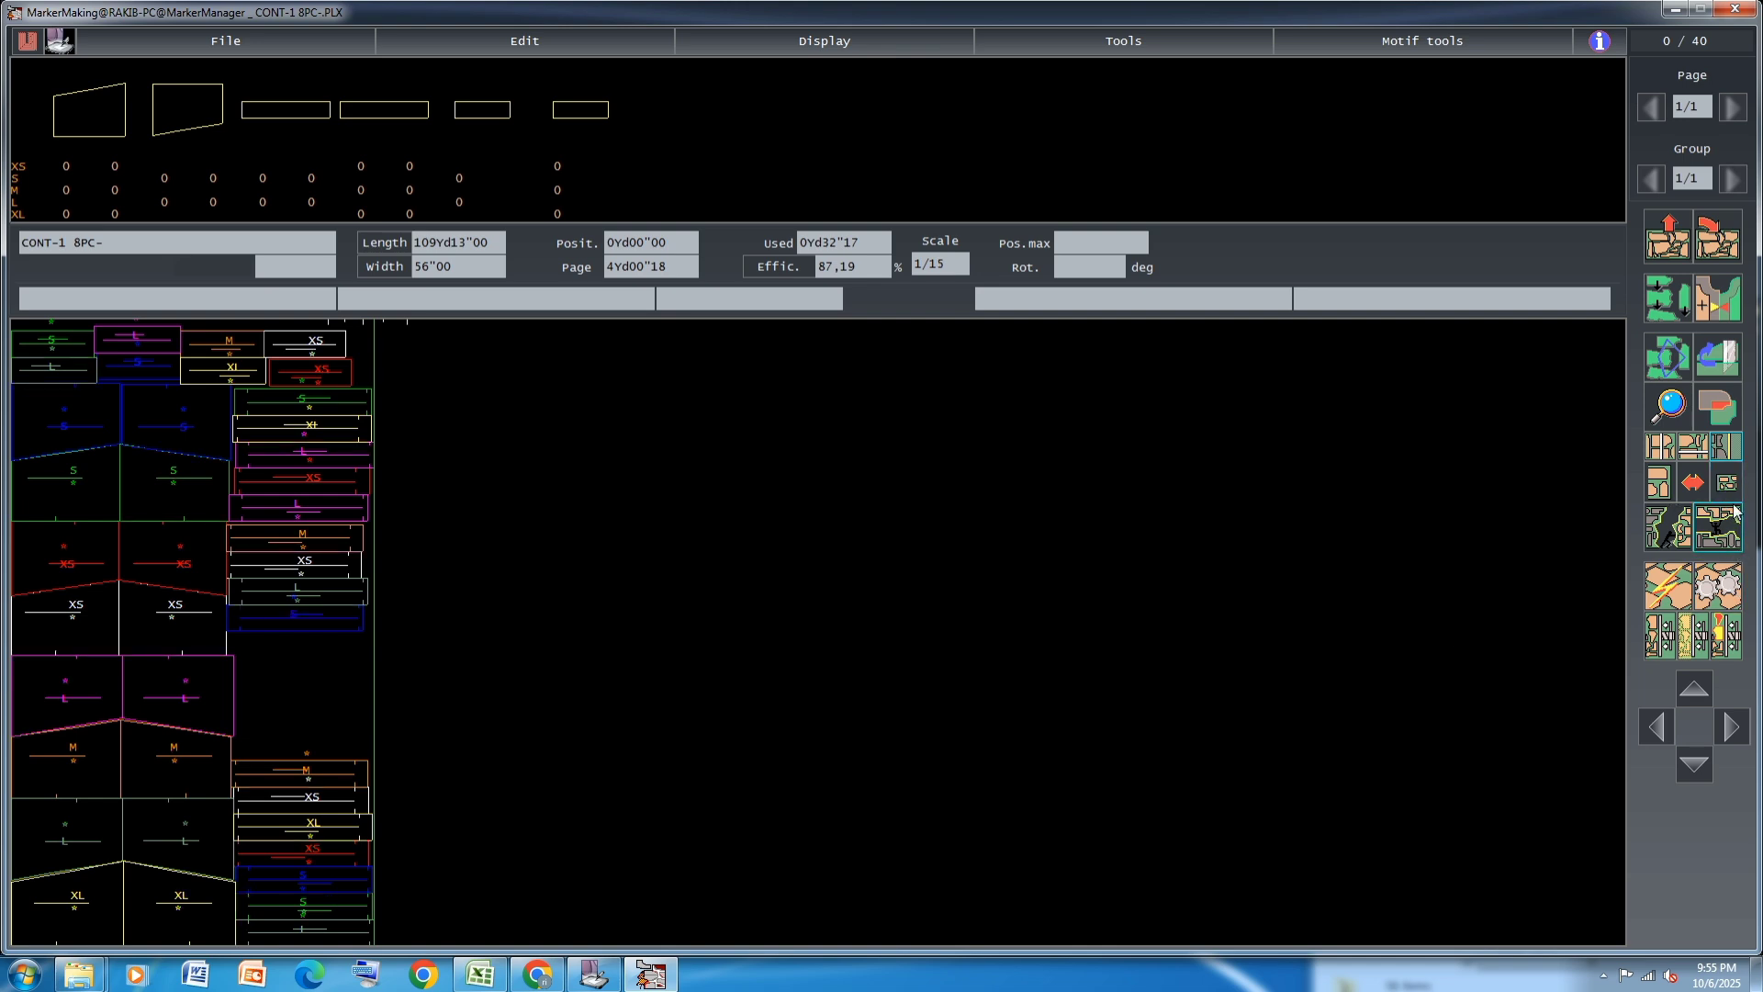
left_click(1730, 606)
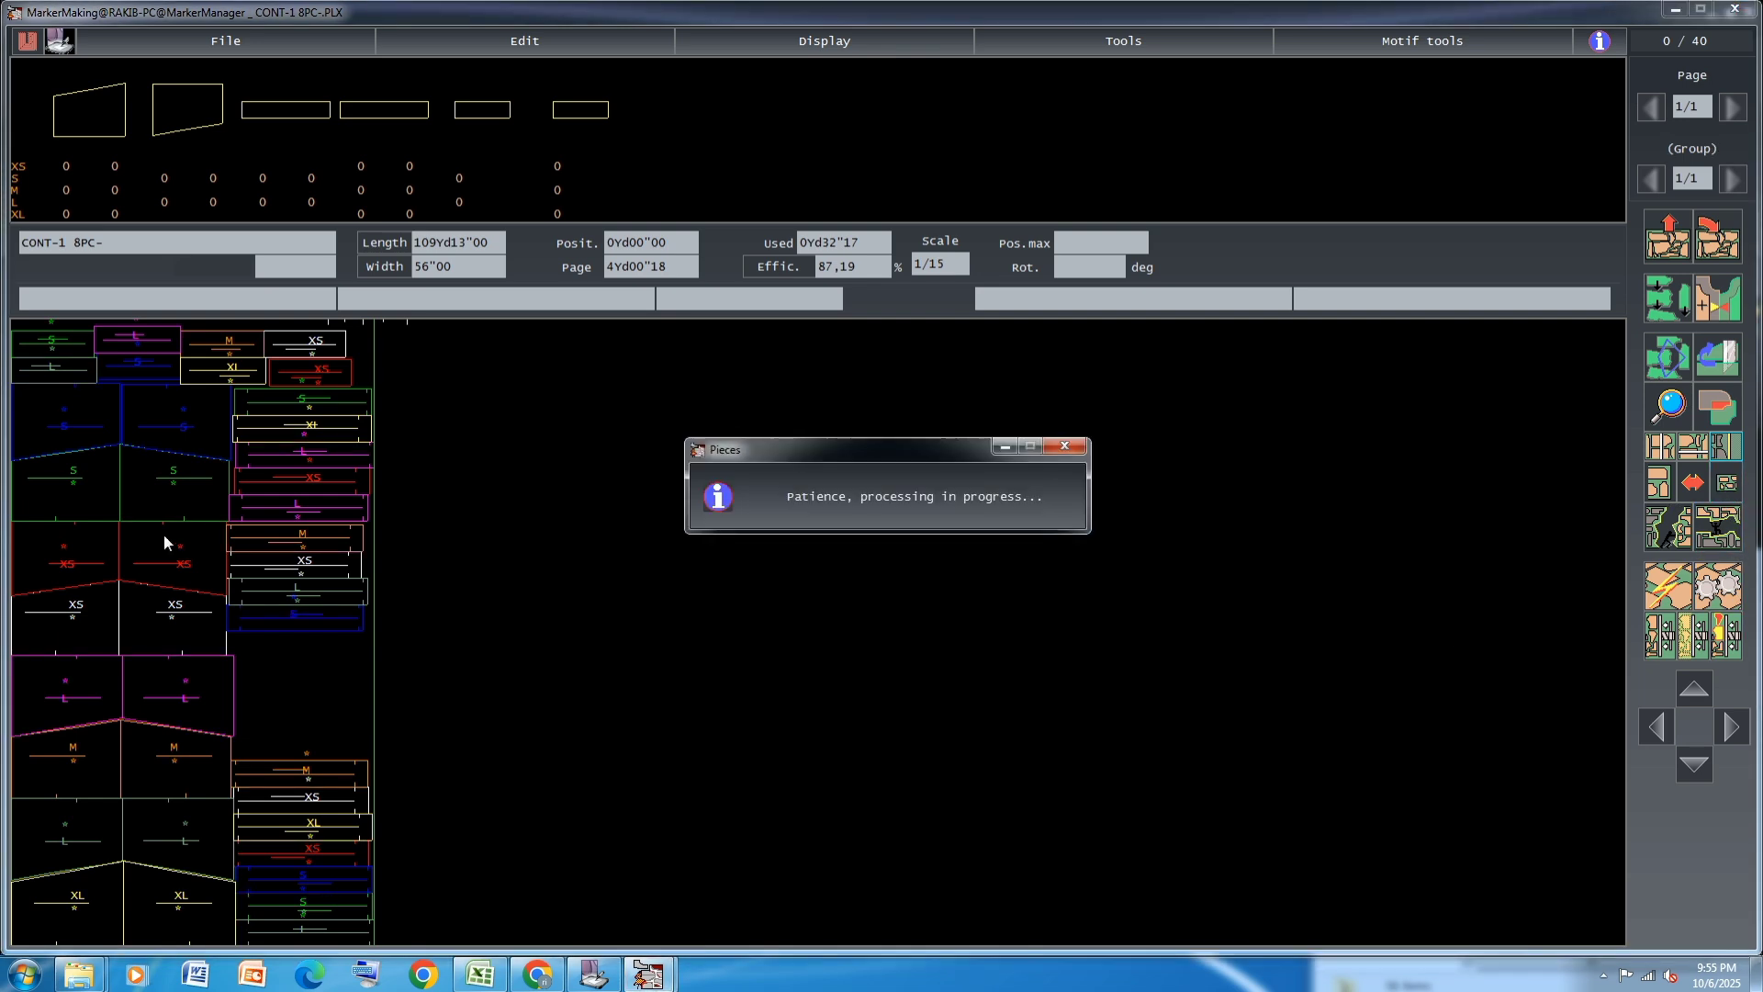